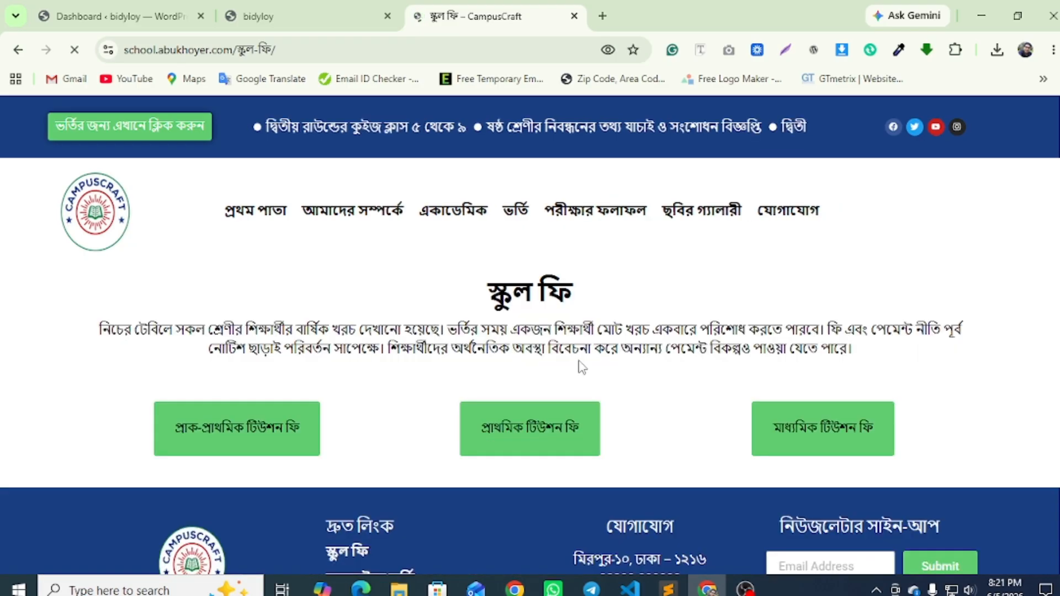
View the pre-primary tuition fee table on the CampusCraft school fee page and close it again
scroll(565, 358, down, 1)
click(295, 349)
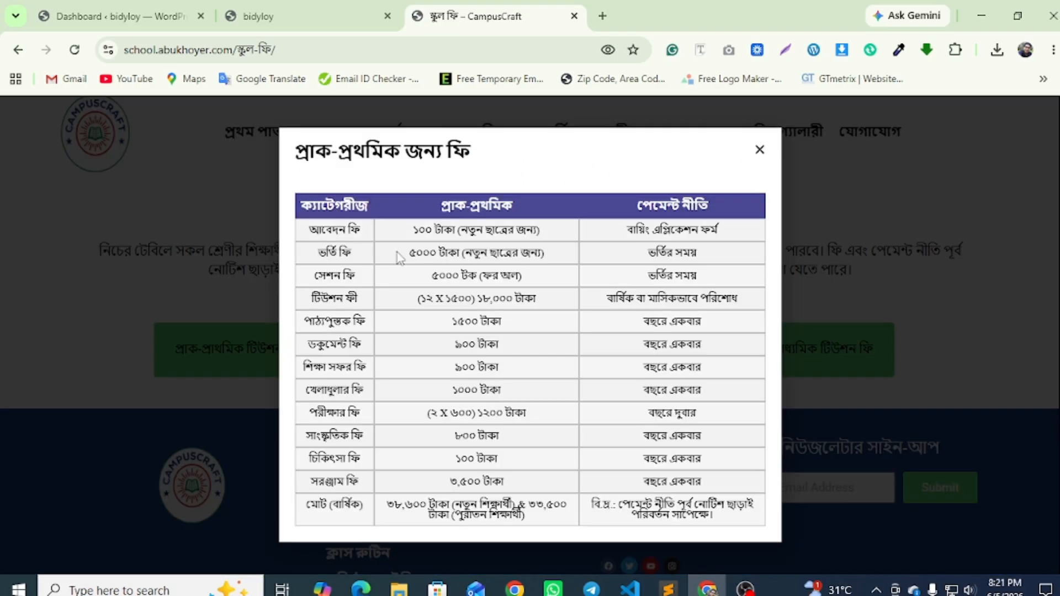
click(766, 153)
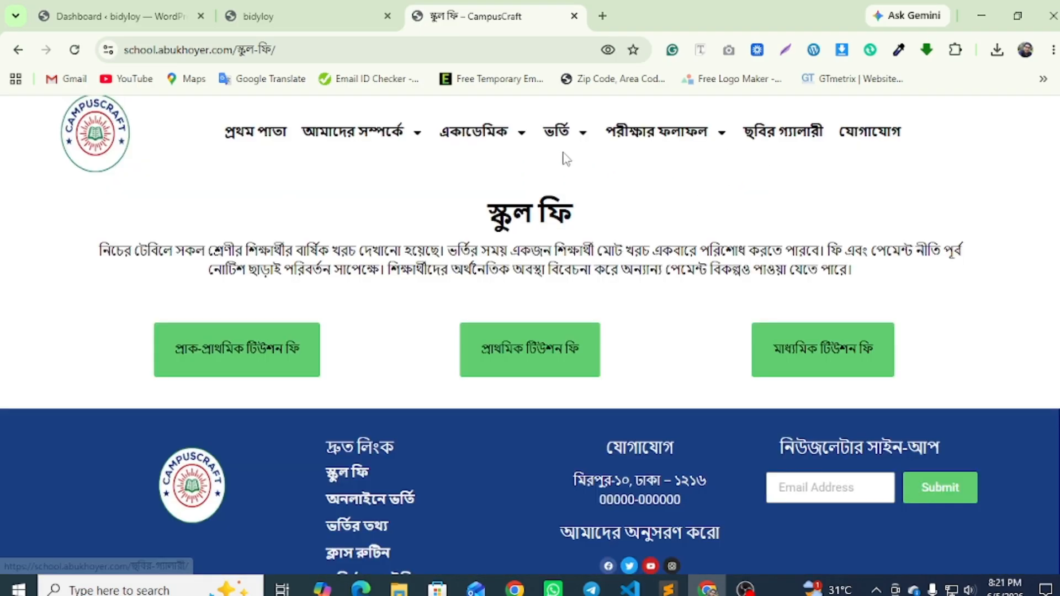
scroll(561, 157, up, 1)
mouse_move(574, 215)
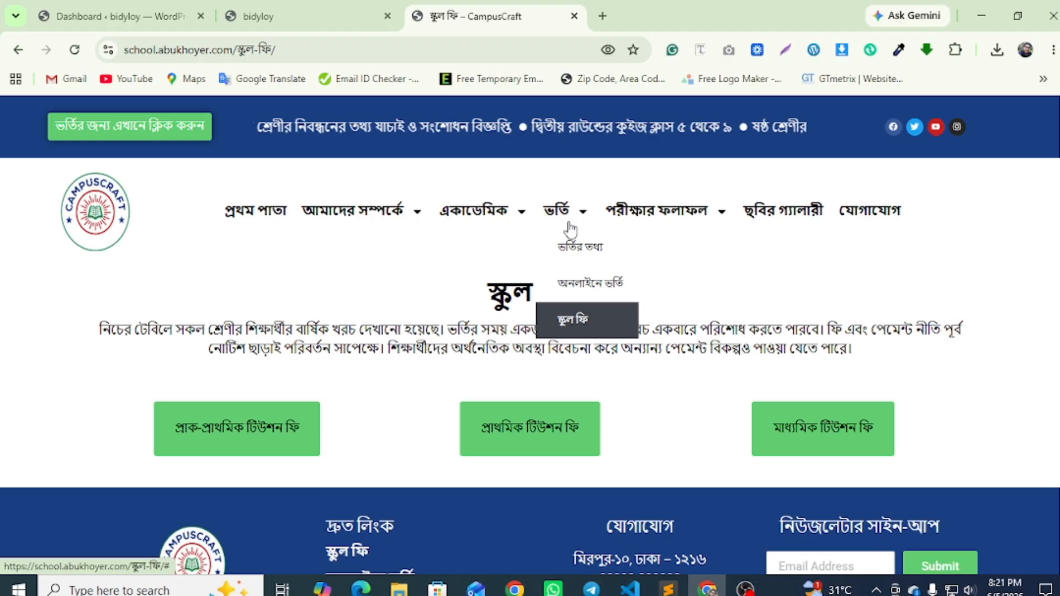
Switch to the bidyloy WordPress dashboard and open the list of all pages
click(55, 6)
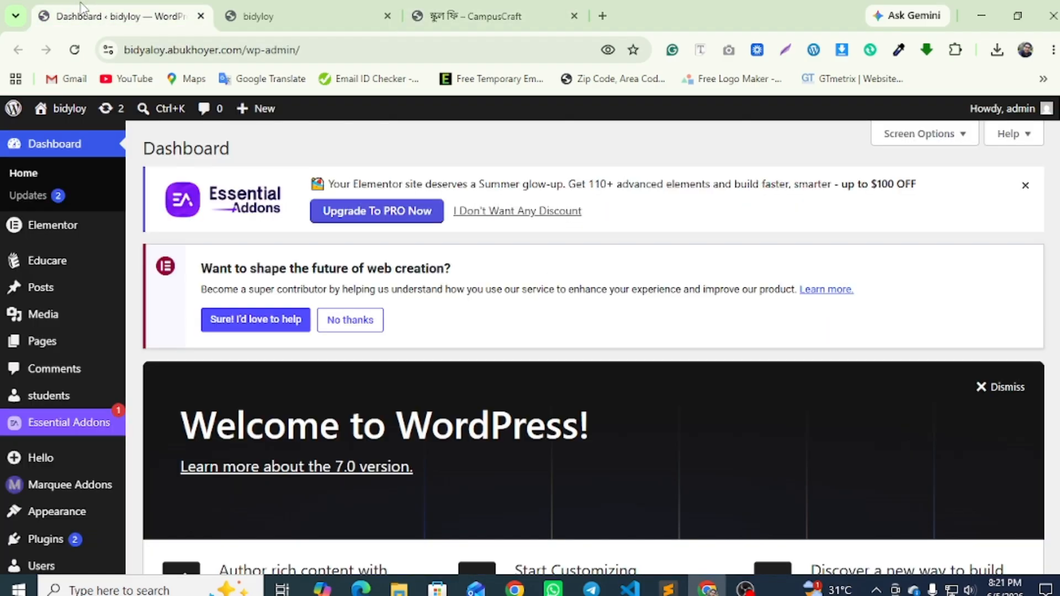
click(364, 8)
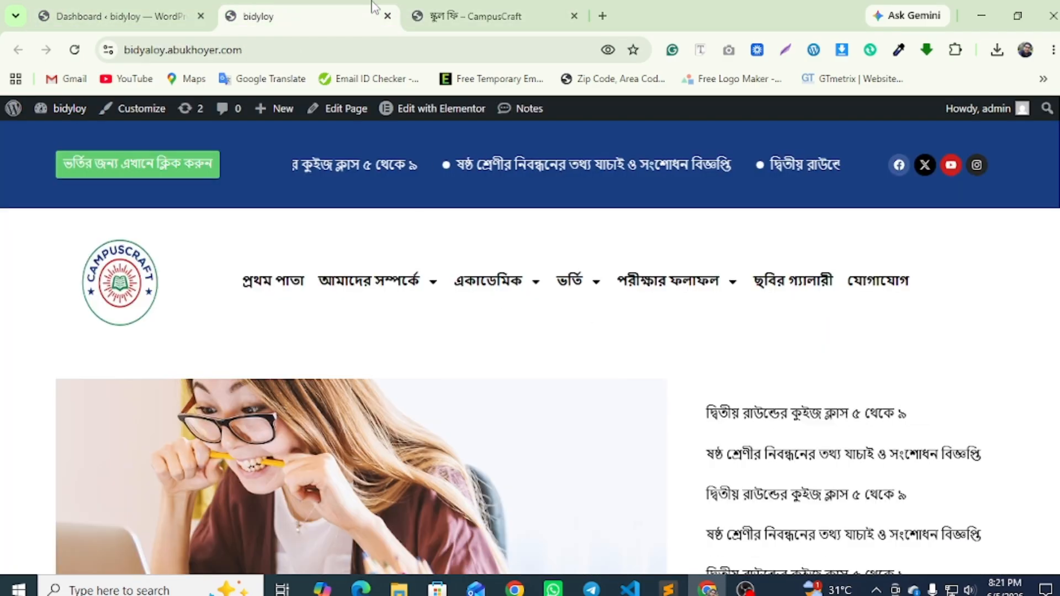
click(121, 18)
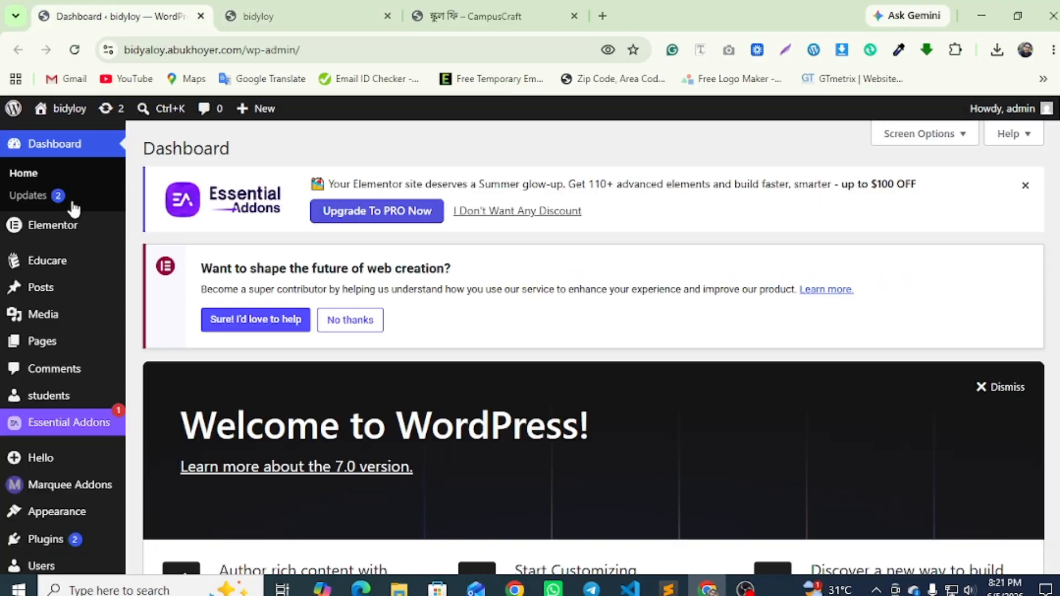
click(60, 349)
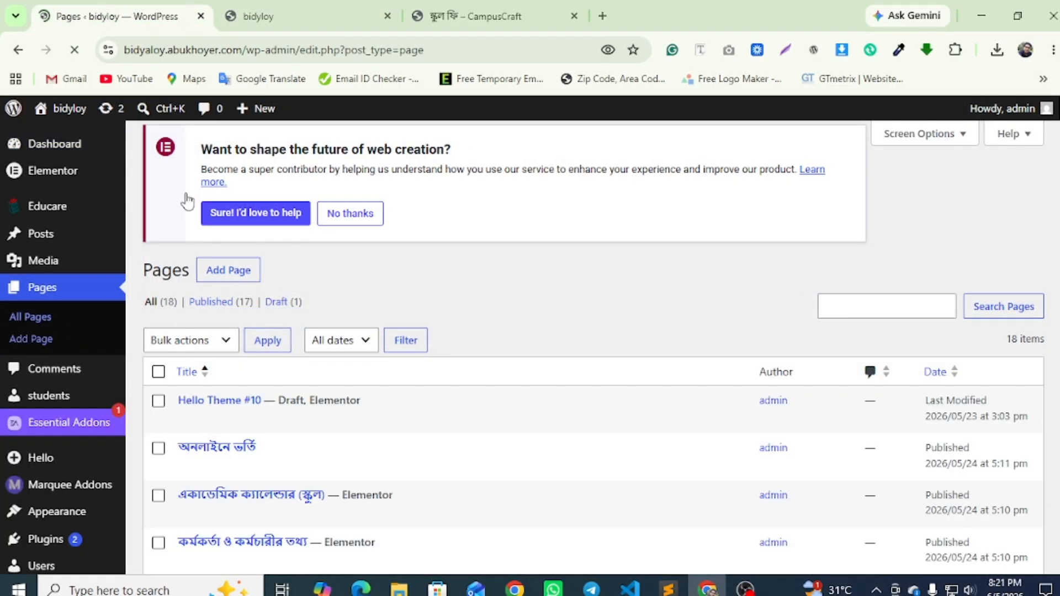
View the live ভর্তির তথ্য page of the bidyloy site through the ভর্তি submenu
click(317, 12)
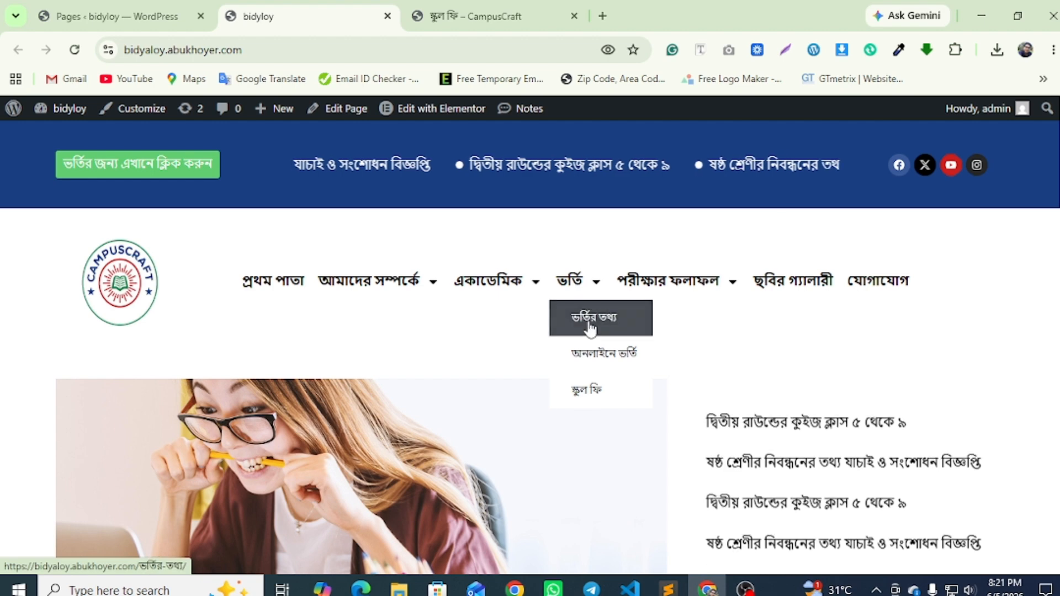
click(116, 16)
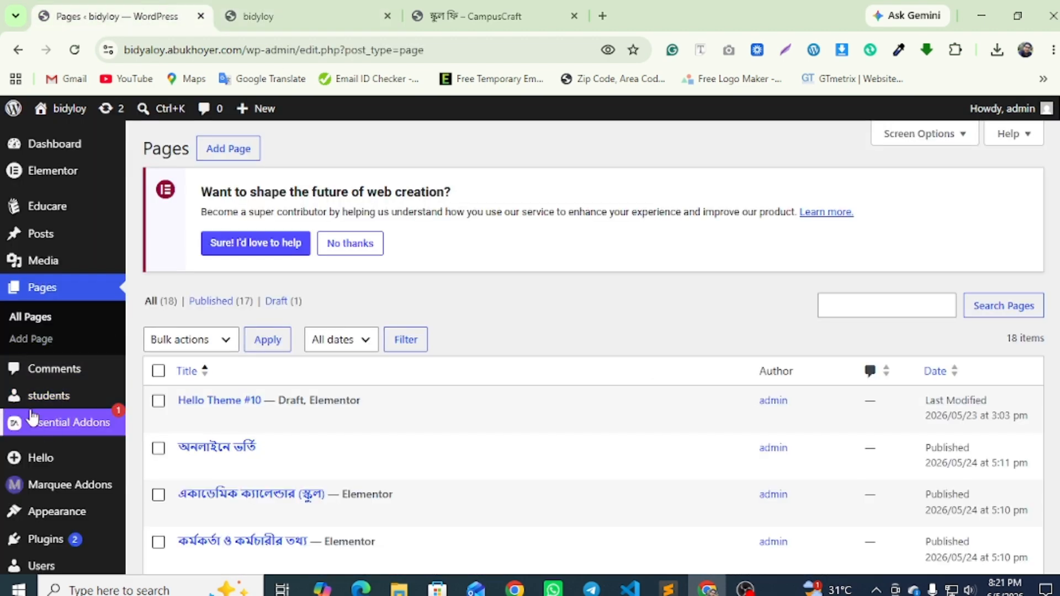
scroll(333, 409, down, 6)
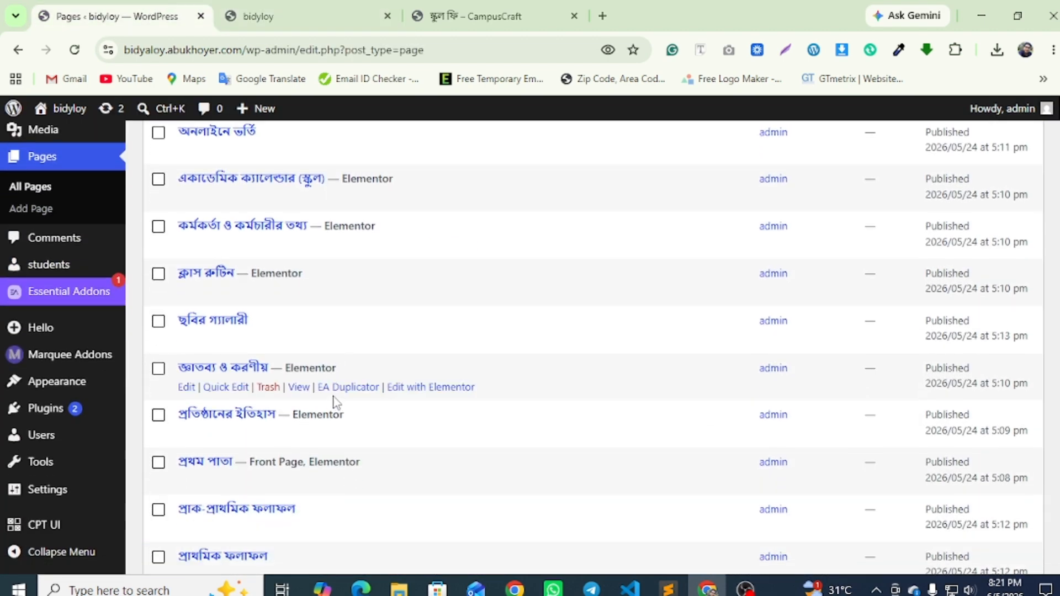
click(273, 16)
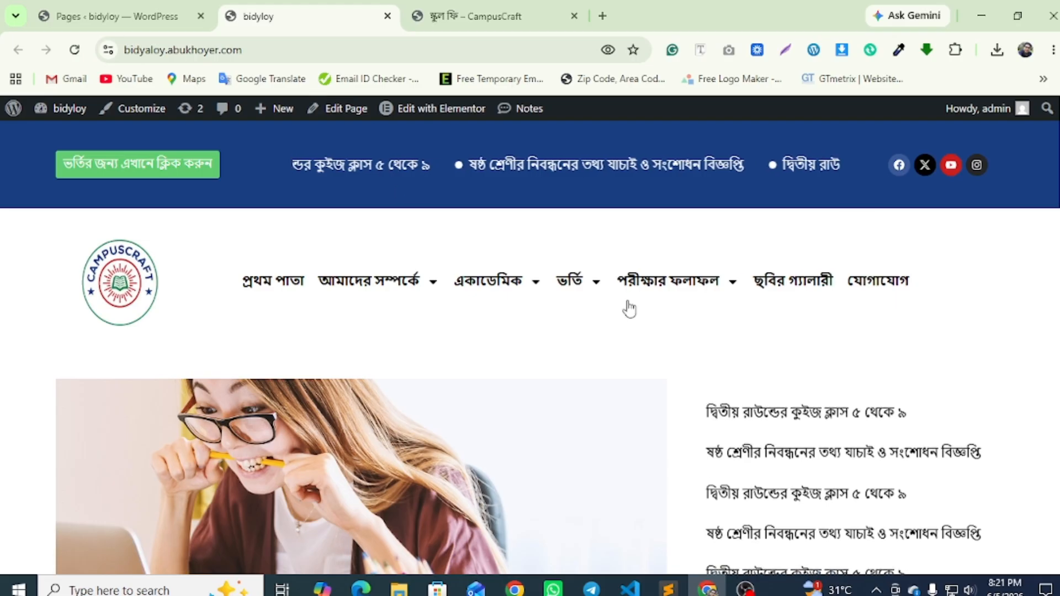
mouse_move(577, 282)
click(596, 316)
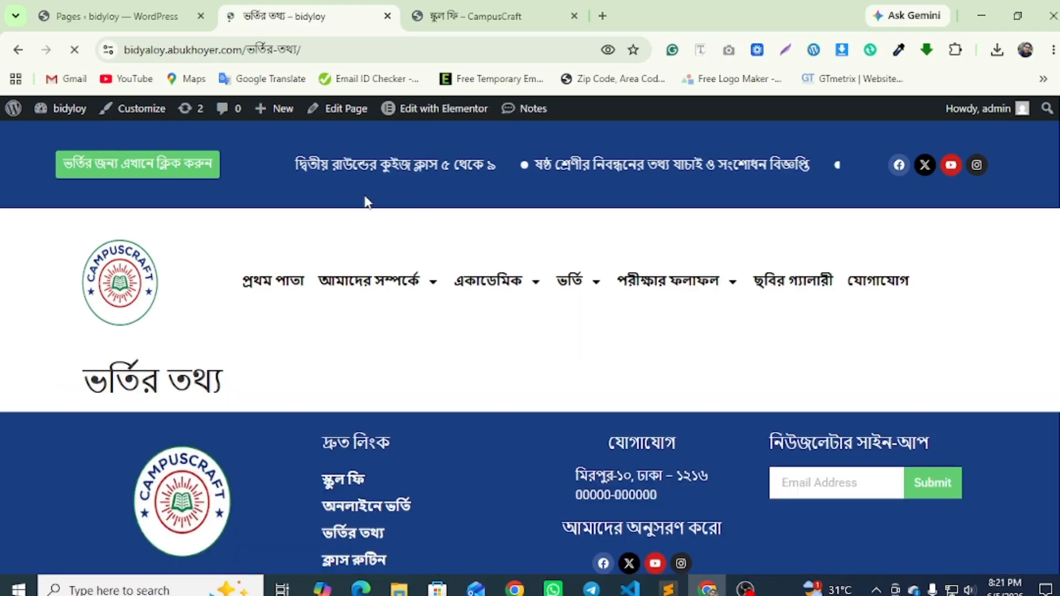
Find the ভর্তির তথ্য page in the WordPress page list and open it for editing with Elementor
click(135, 12)
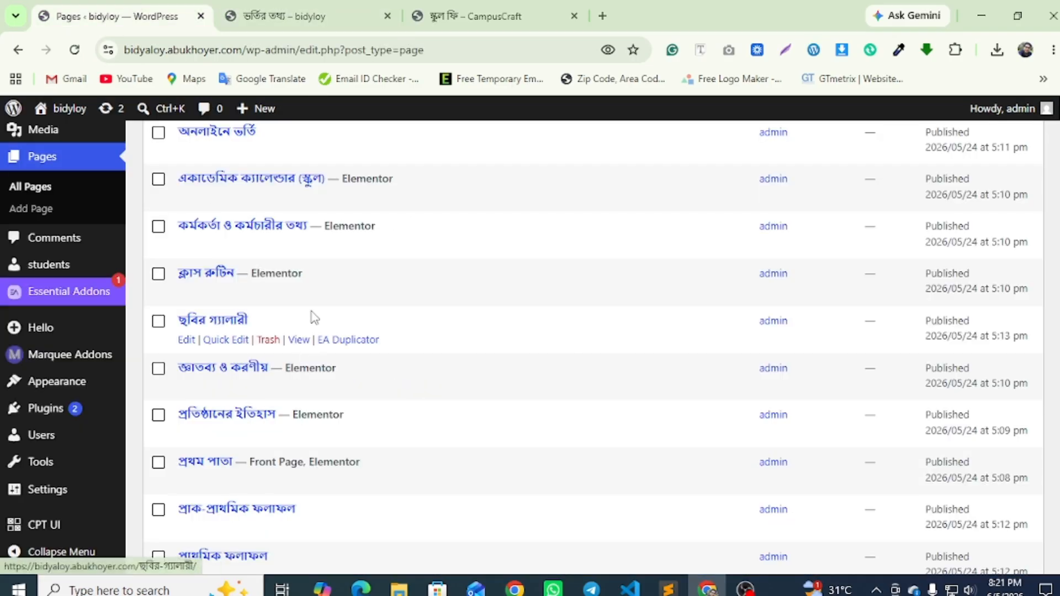
scroll(314, 318, down, 5)
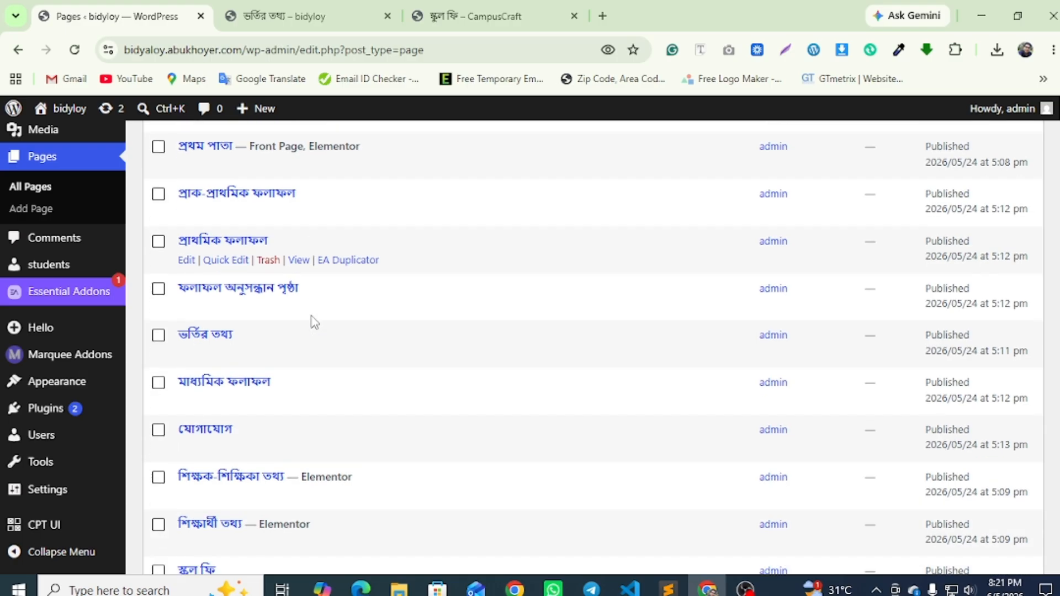
click(188, 355)
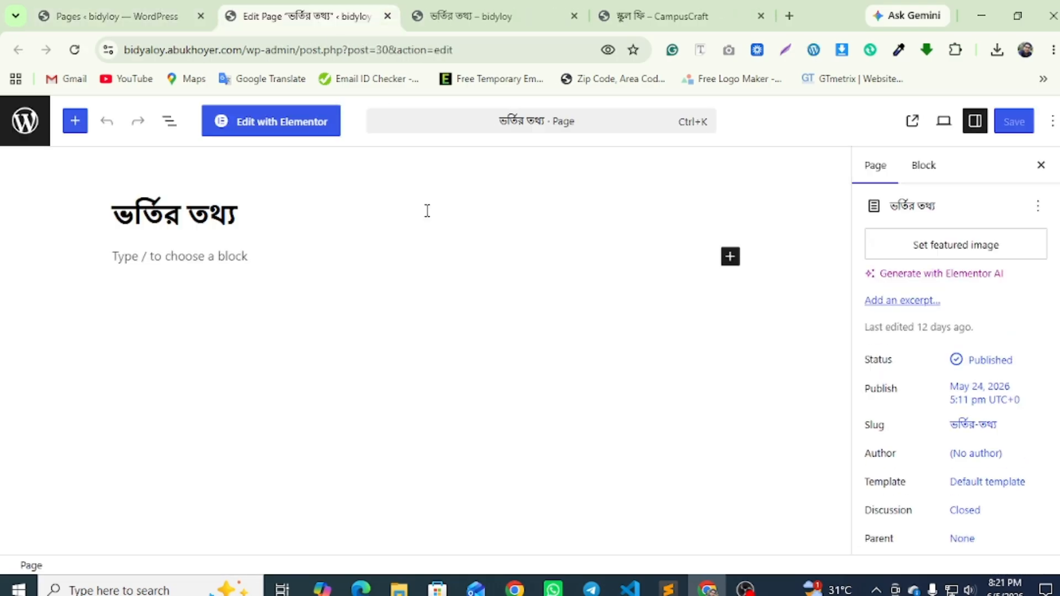
click(282, 124)
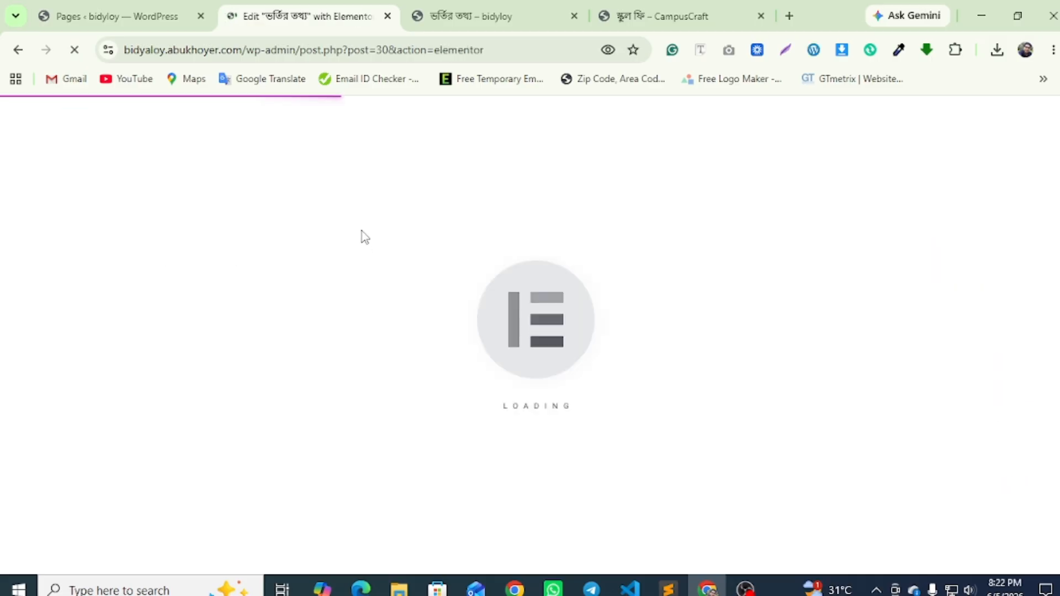
Open the ভর্তির তথ্য page on the CampusCraft reference site and look through its content
click(679, 16)
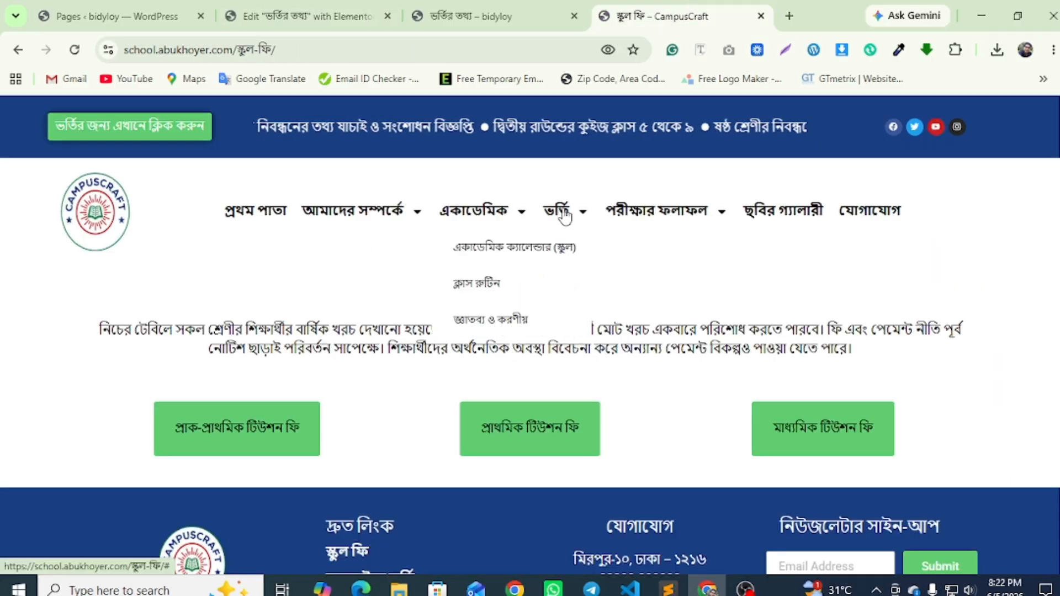
mouse_move(557, 210)
click(580, 315)
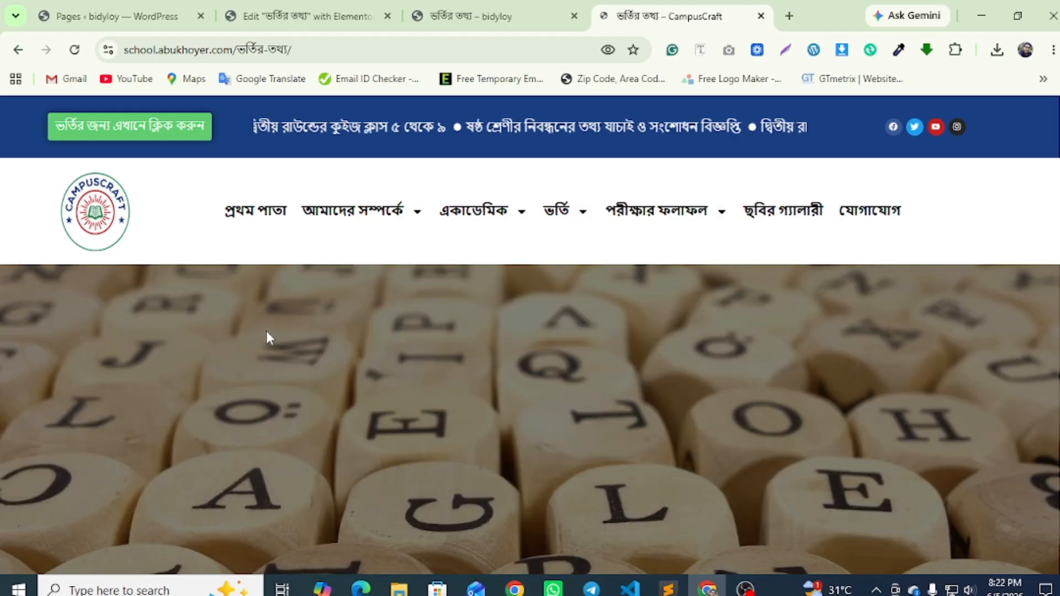
scroll(300, 343, down, 4)
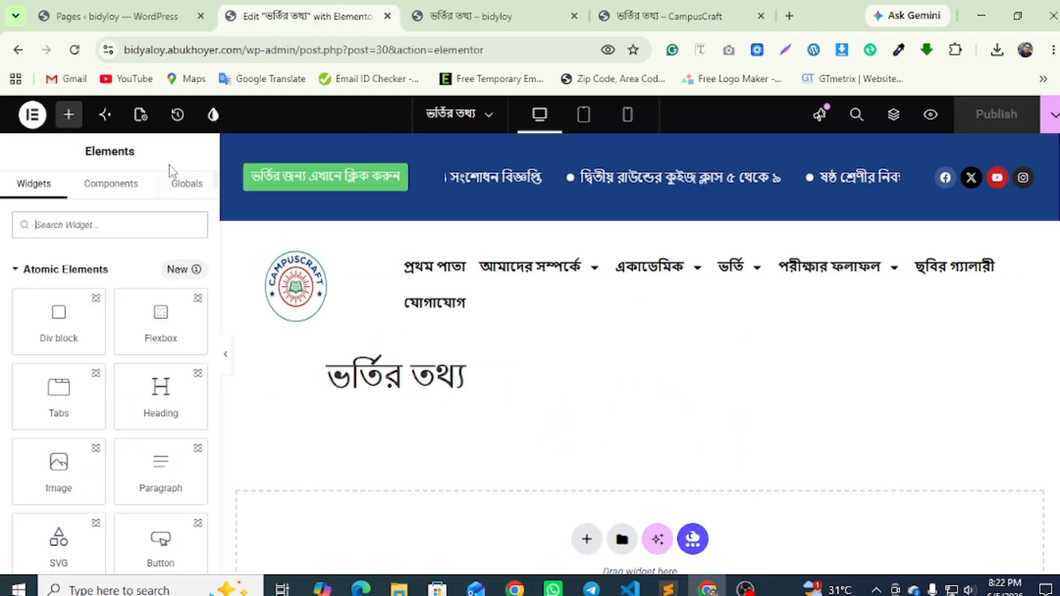
Set the page layout of the ভর্তির তথ্য page to Elementor Full Width in its page settings
click(141, 115)
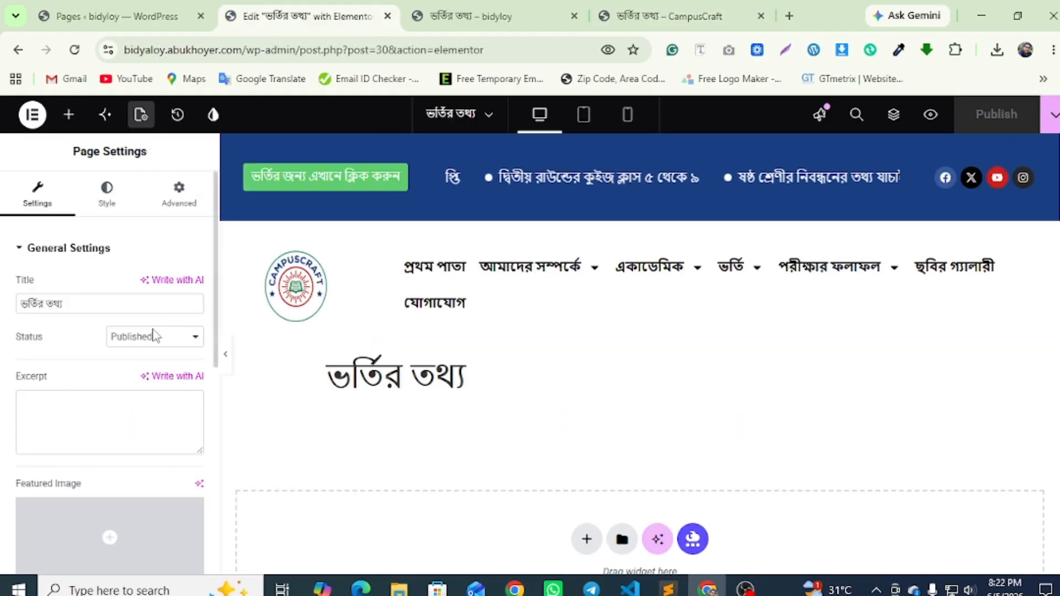
scroll(108, 332, down, 4)
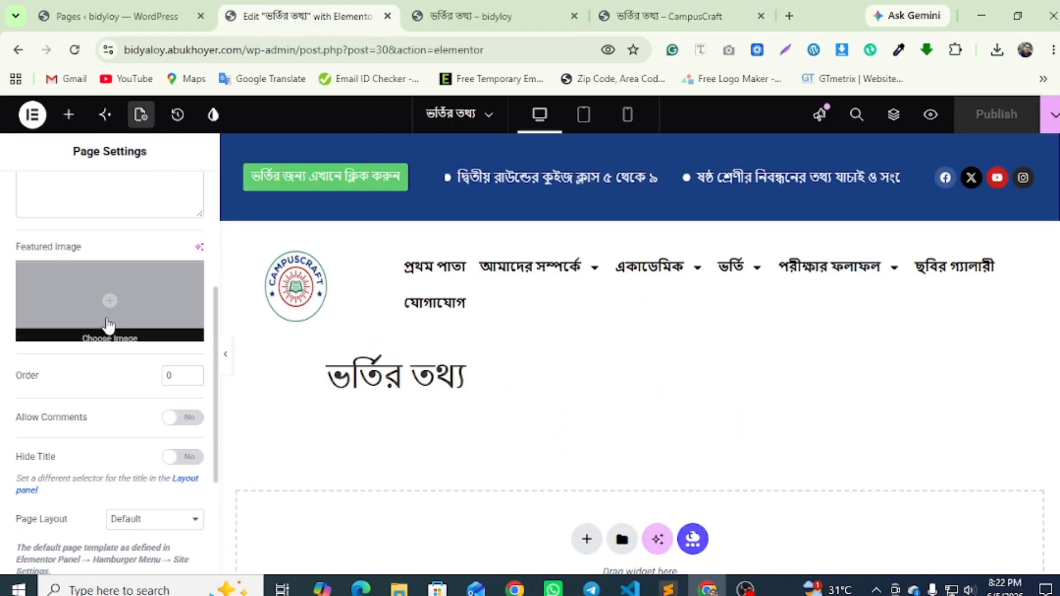
click(159, 523)
click(158, 479)
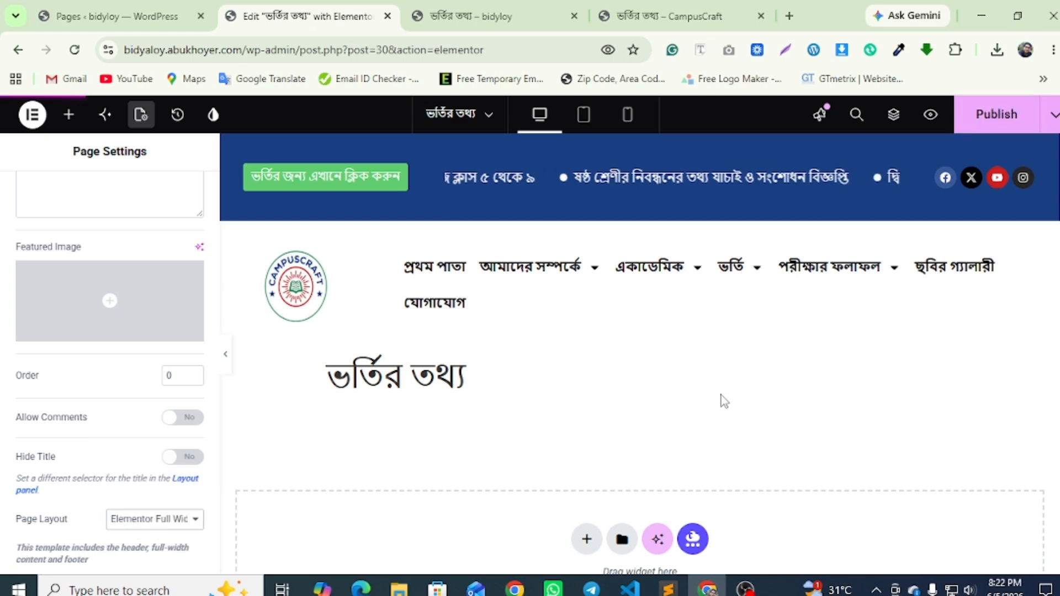
Check the full-width letter-cube banner at the top of the reference ভর্তির তথ্য page
click(668, 16)
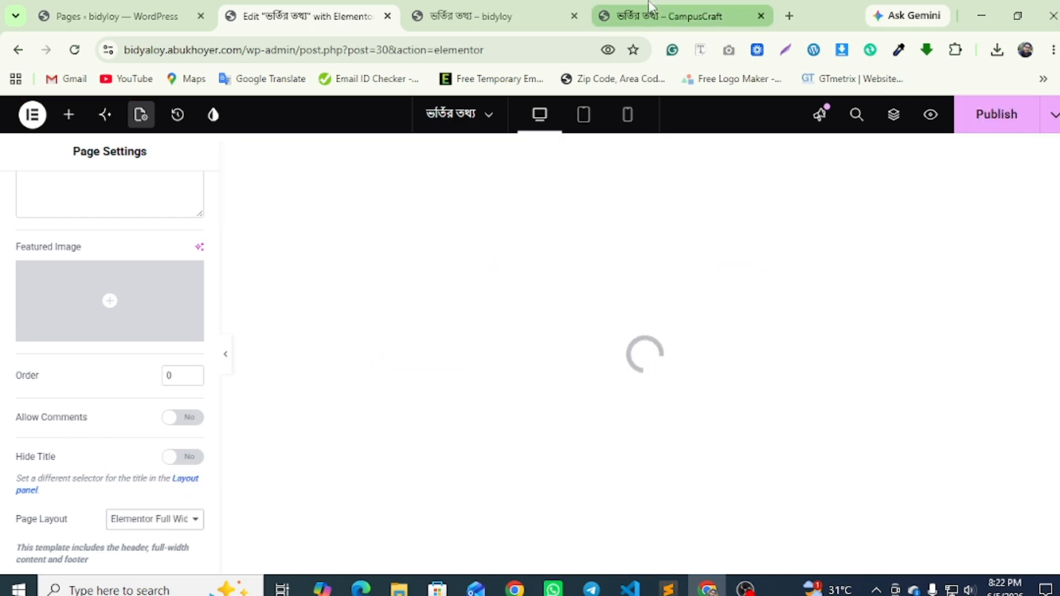
scroll(469, 244, up, 5)
scroll(623, 361, down, 1)
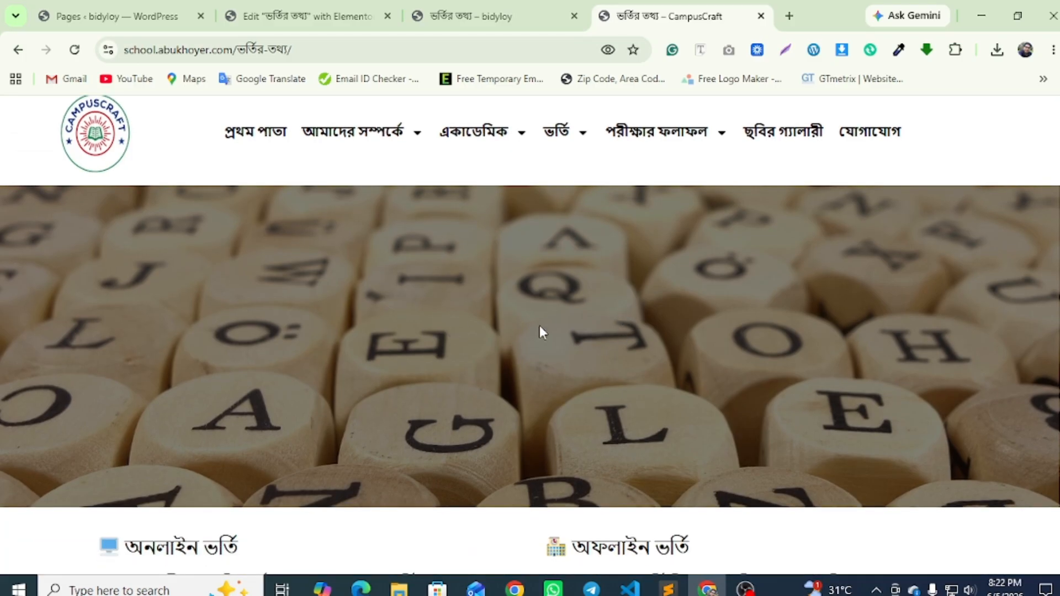
Add a Flexbox with the single downward-direction structure to the empty content area of the ভর্তির তথ্য page in Elementor
click(343, 14)
scroll(585, 348, down, 3)
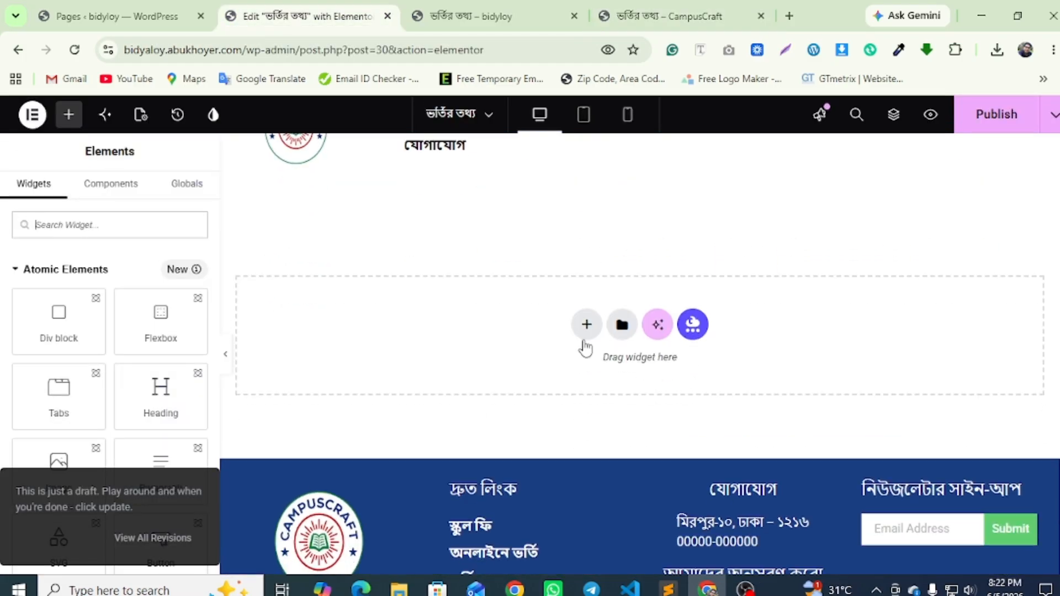
click(587, 326)
click(582, 395)
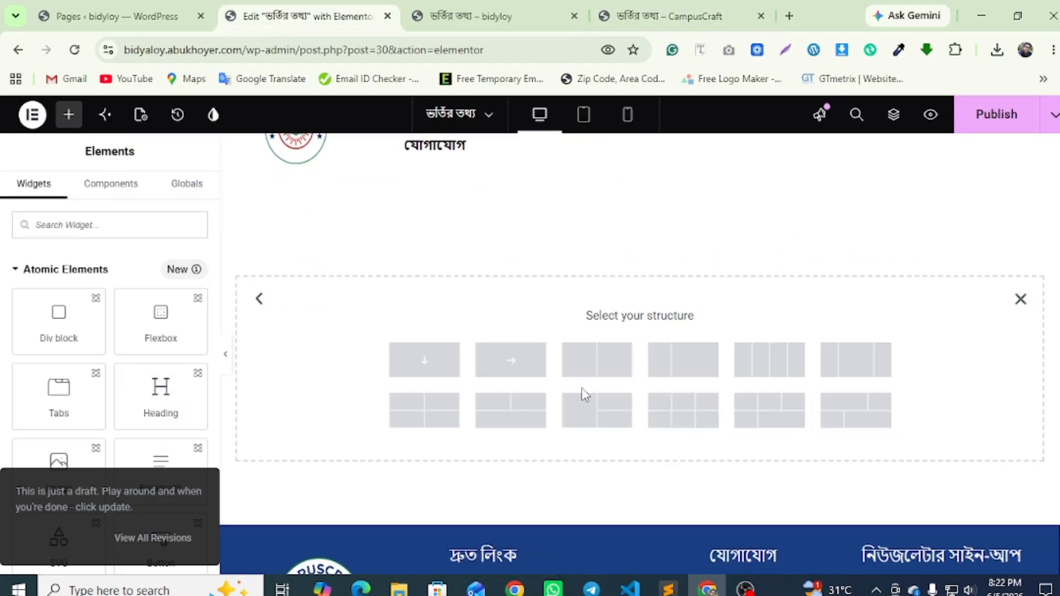
click(441, 366)
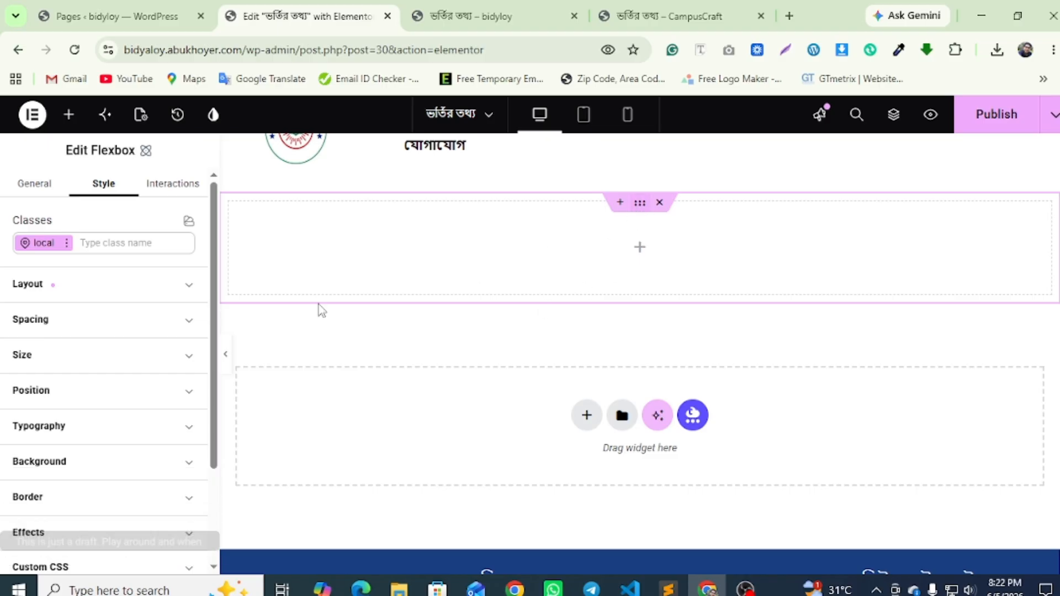
Add an image overlay to the background of the new flexbox in its style settings
click(235, 209)
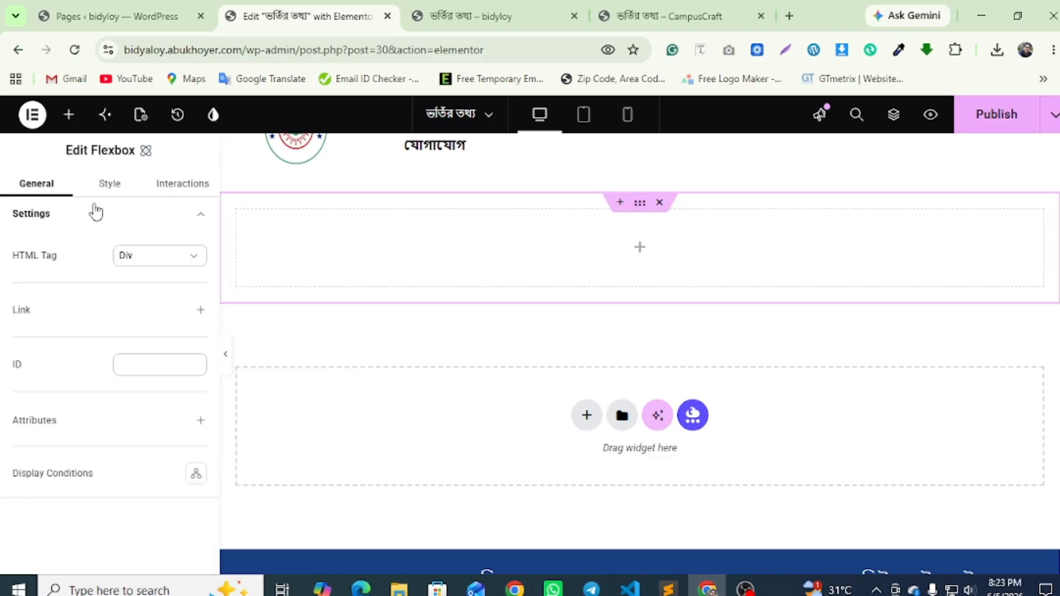
click(106, 186)
click(59, 291)
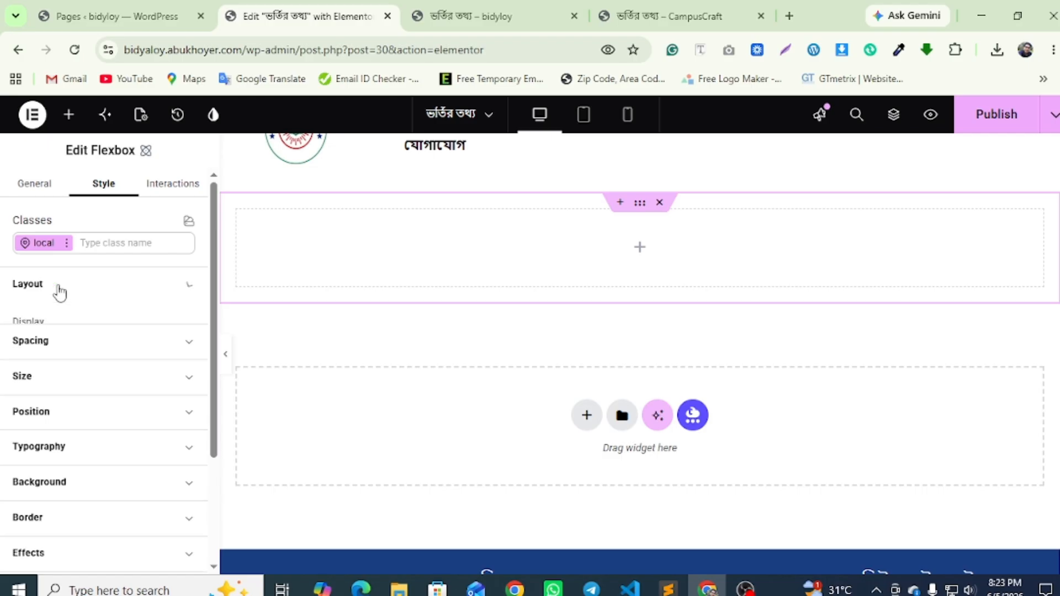
click(59, 292)
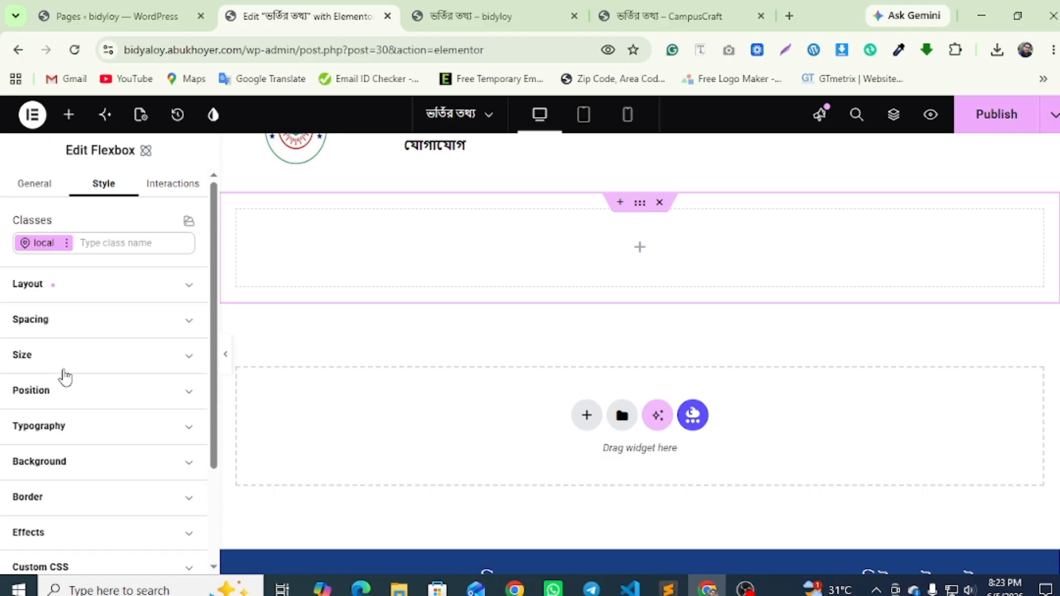
scroll(65, 376, down, 3)
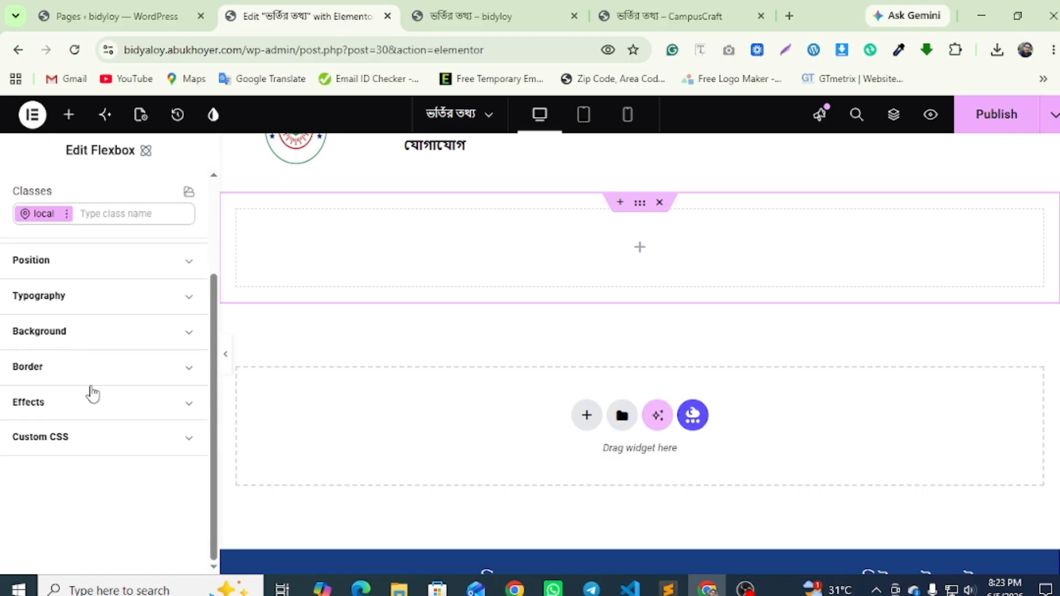
scroll(92, 393, up, 3)
click(104, 464)
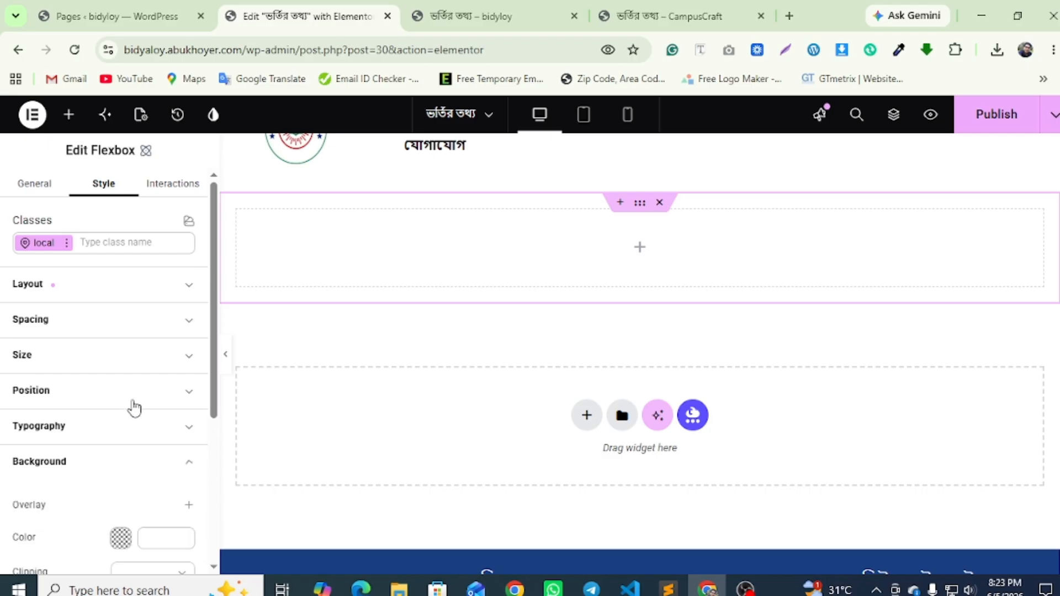
scroll(143, 415, down, 3)
click(188, 349)
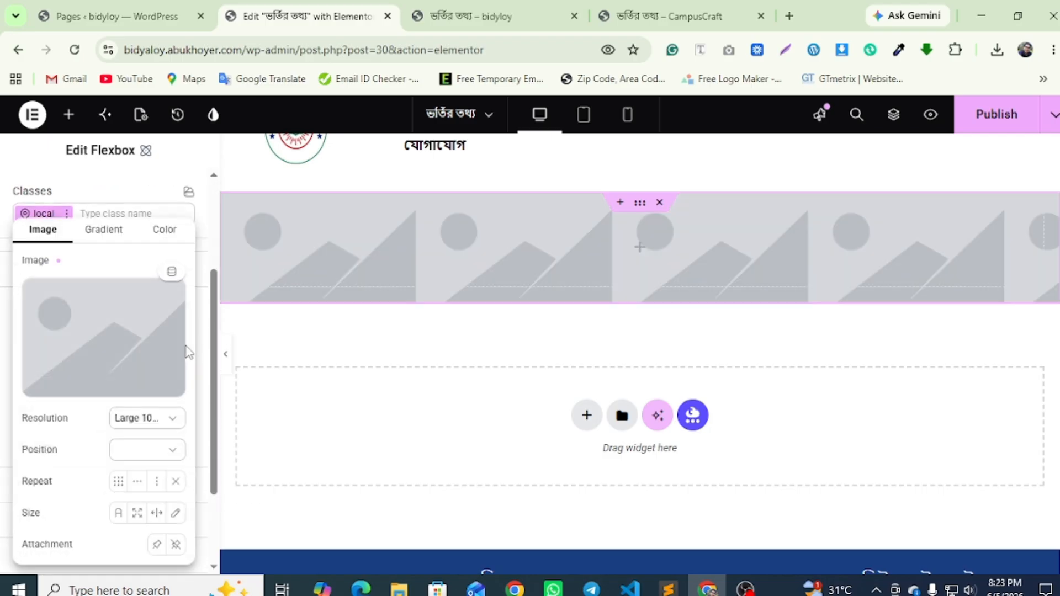
Upload wooden-cubes-473703_1920.jpg from the Downloads folder and insert it as the flexbox's background overlay image
mouse_move(123, 339)
click(101, 303)
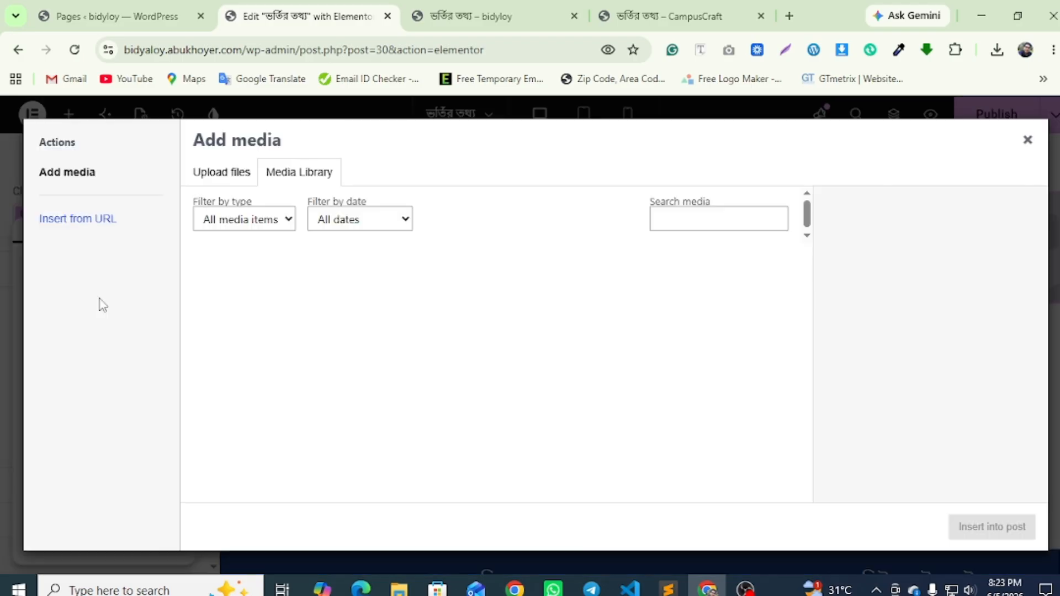
click(223, 172)
click(605, 359)
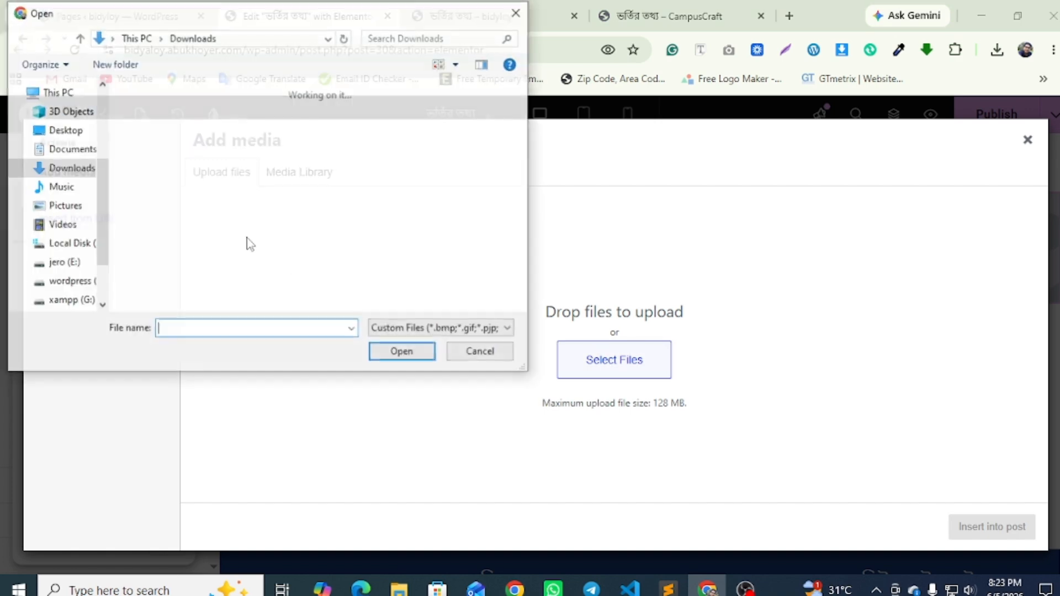
double_click(457, 236)
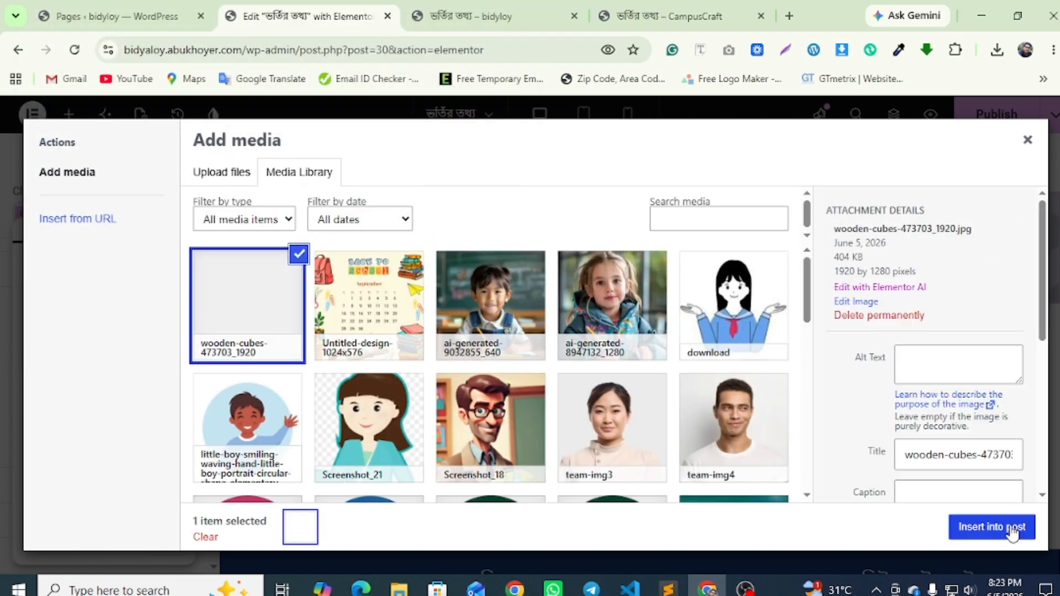
click(1010, 528)
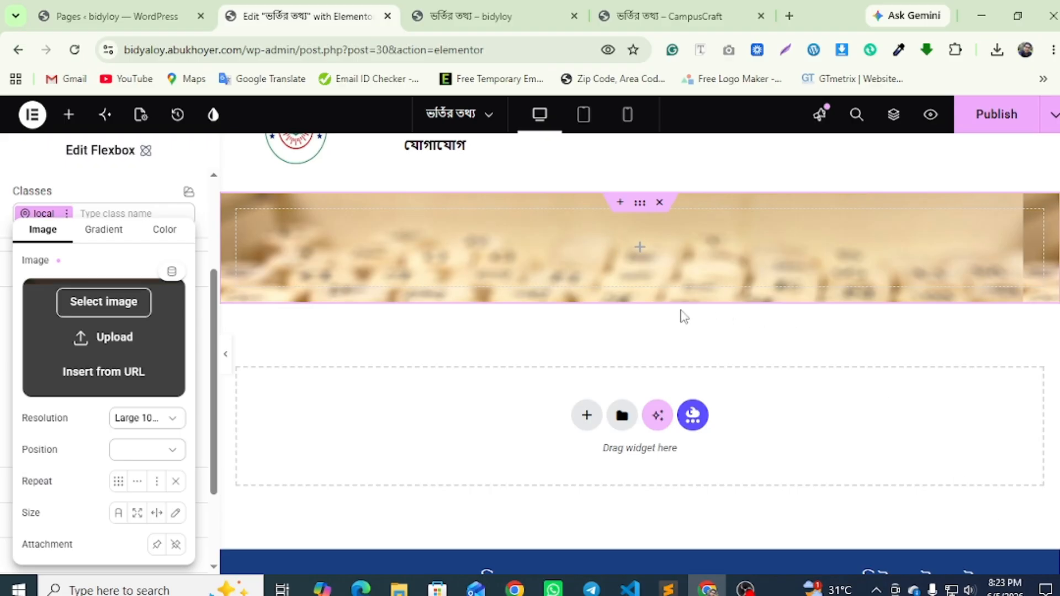
Set the overlay image to Full resolution, Center center position, No-repeat and Cover size
click(143, 430)
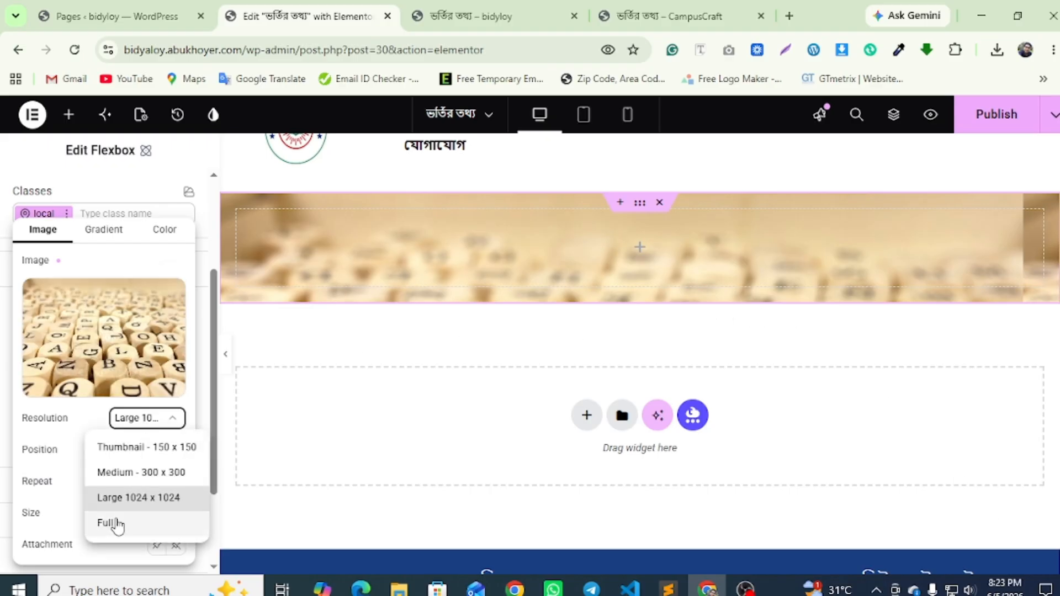
click(114, 523)
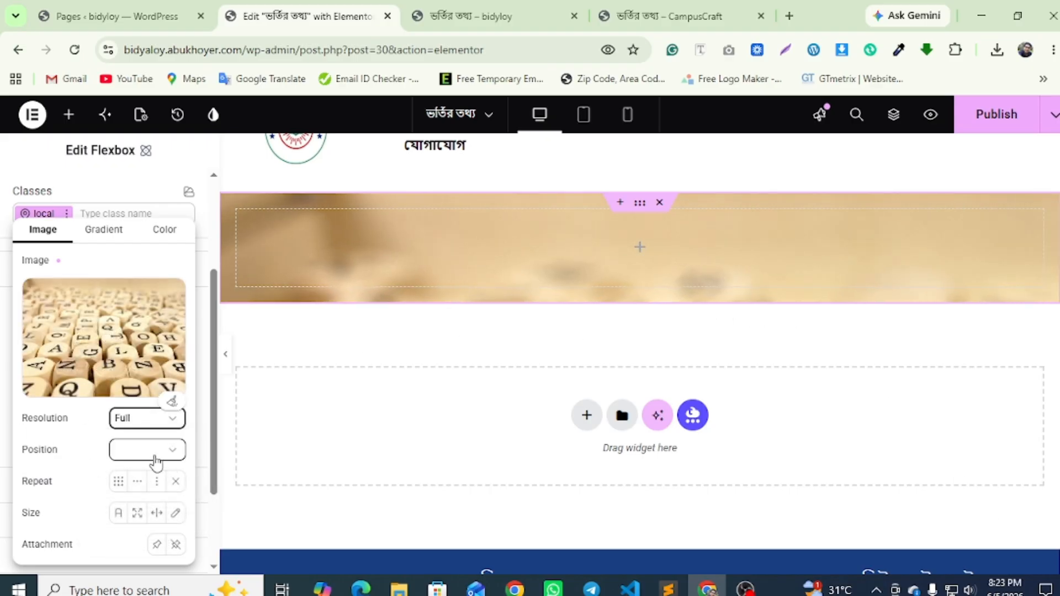
click(157, 454)
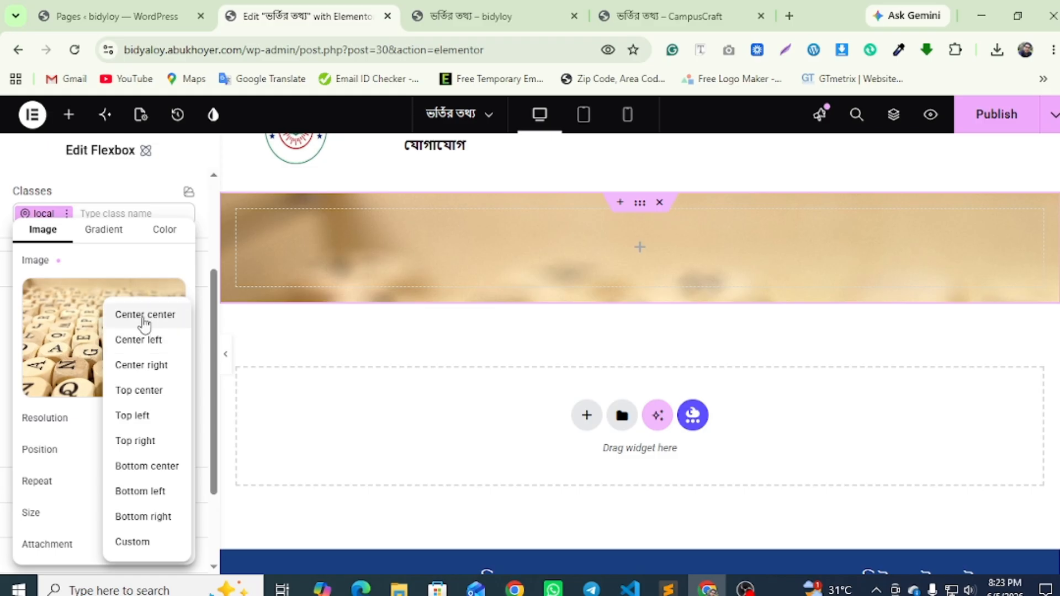
click(143, 322)
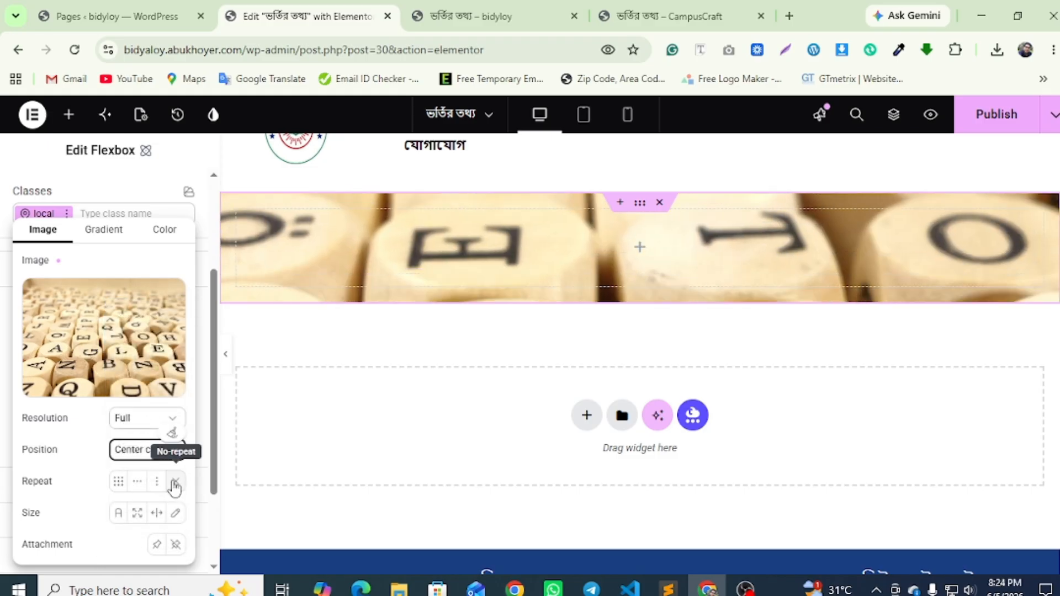
click(139, 517)
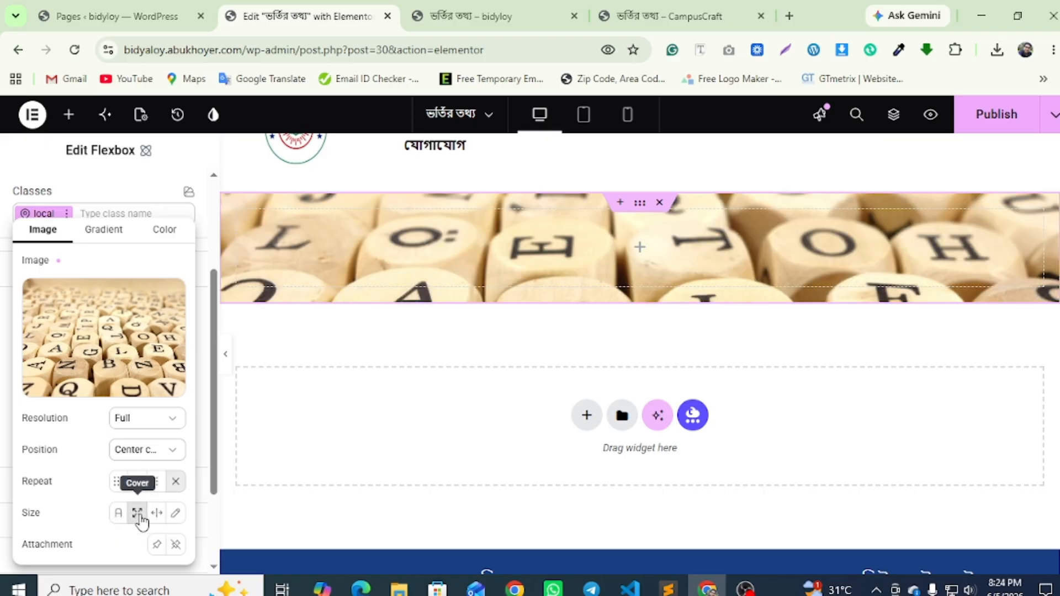
click(13, 409)
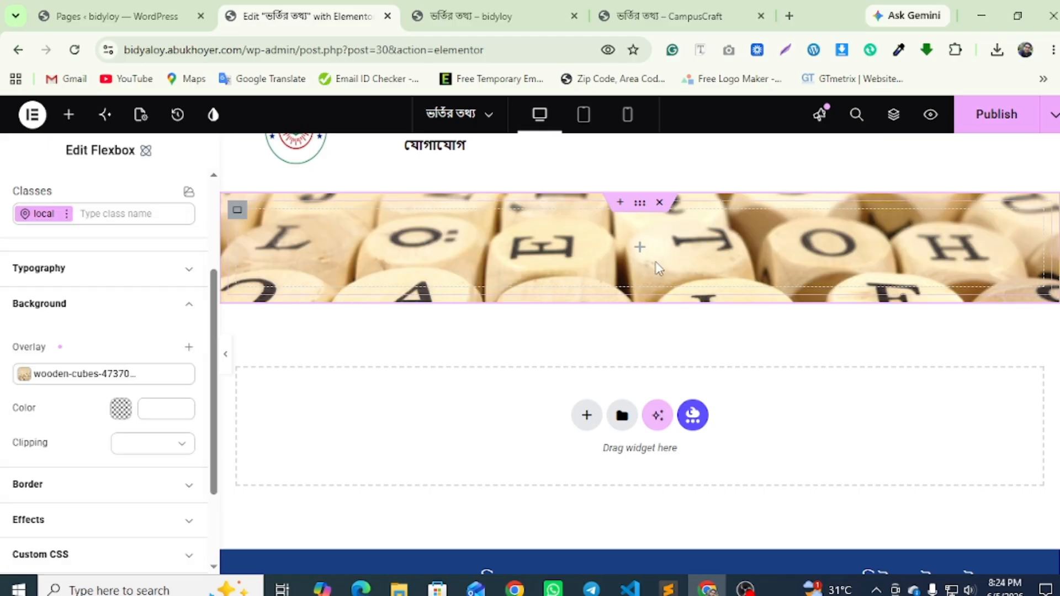
Add a Spacer widget of 350 px inside the letter-cube flexbox and publish the page
click(641, 248)
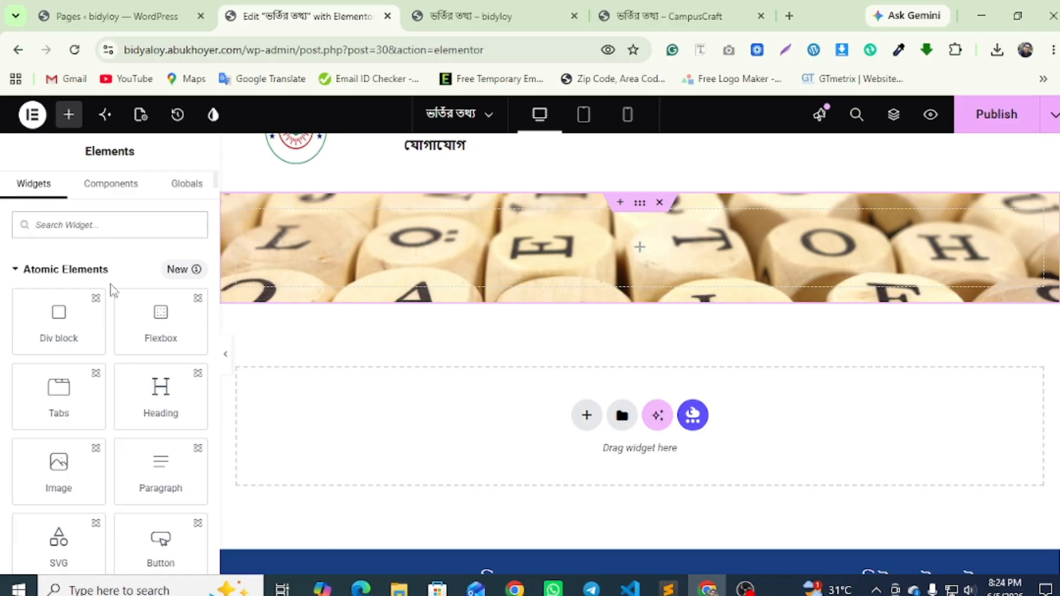
text(sp)
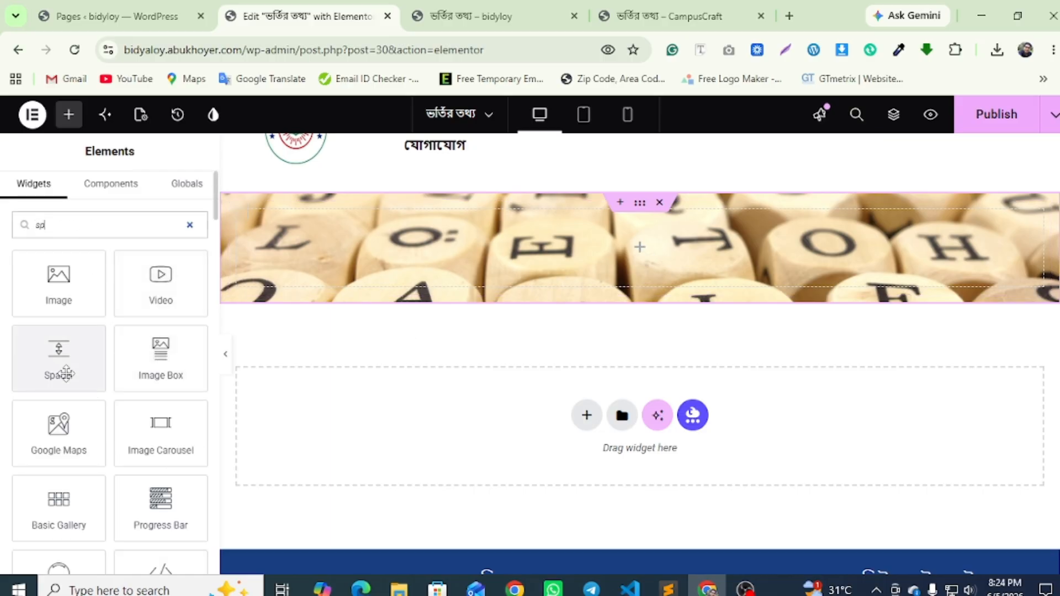
drag(64, 371, 663, 244)
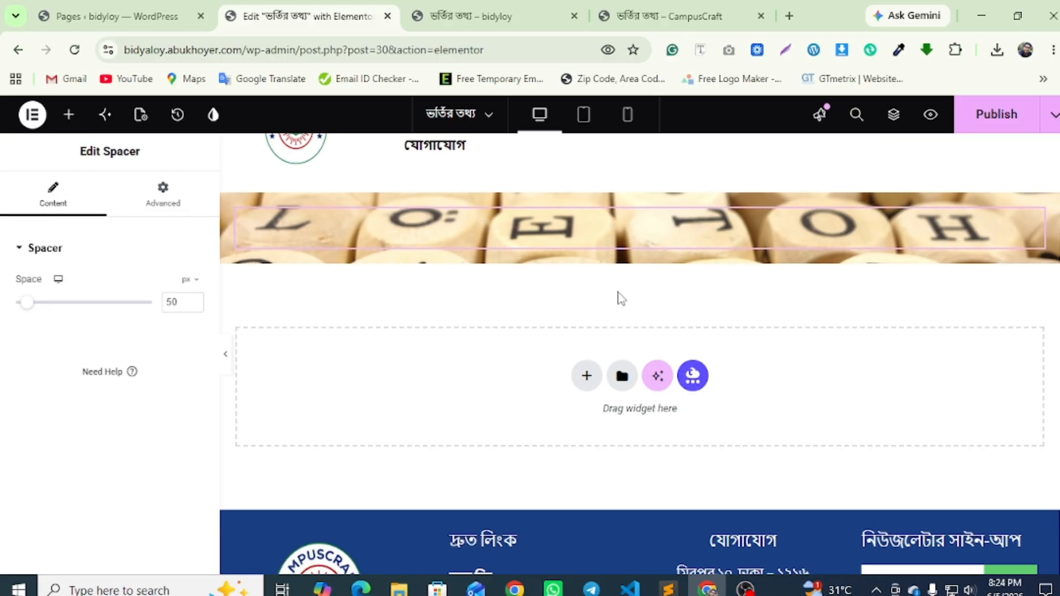
text(3)
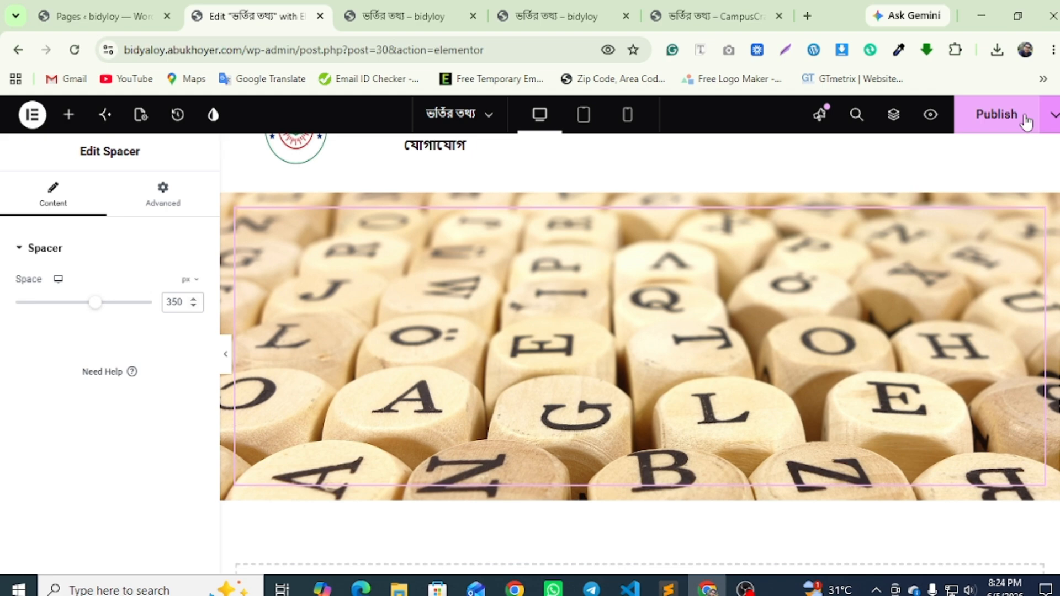
click(1024, 120)
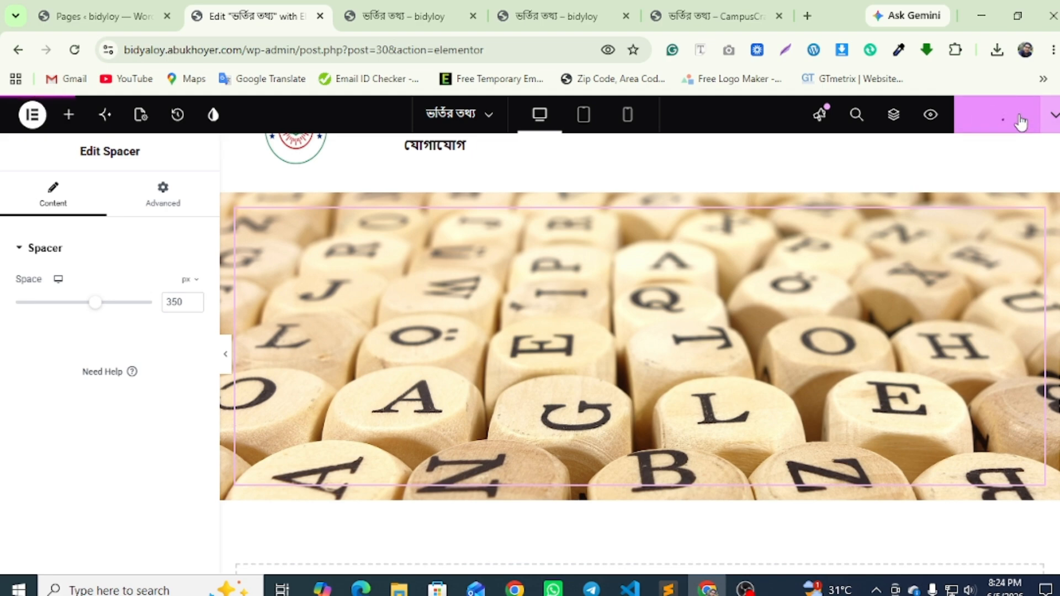
Check the new banner in the ভর্তির তথ্য page preview and the two-column admission section below the banner on the CampusCraft reference page
click(571, 11)
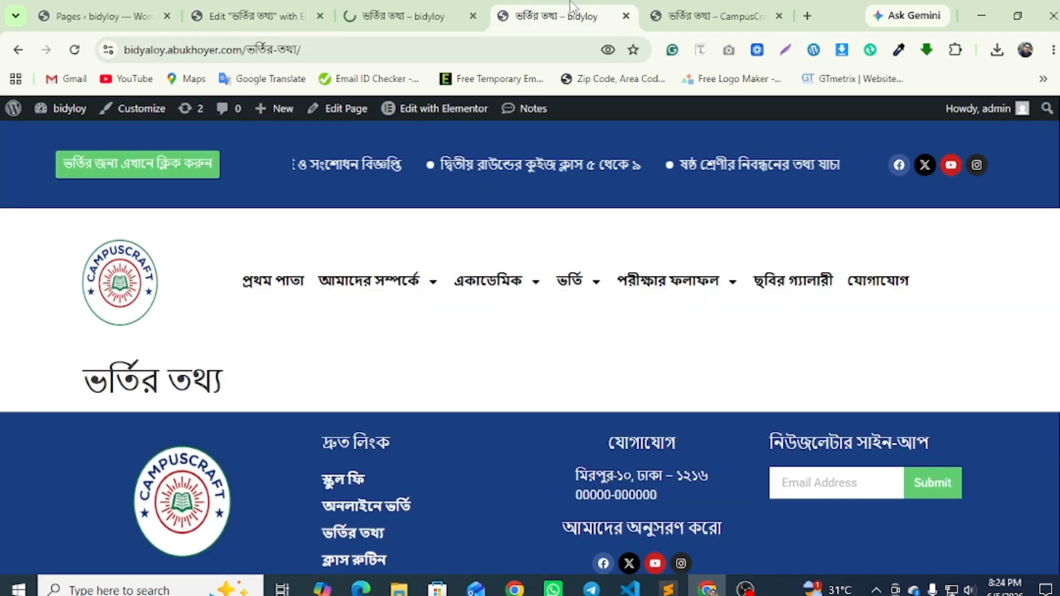
click(409, 10)
scroll(538, 338, down, 5)
scroll(541, 338, up, 3)
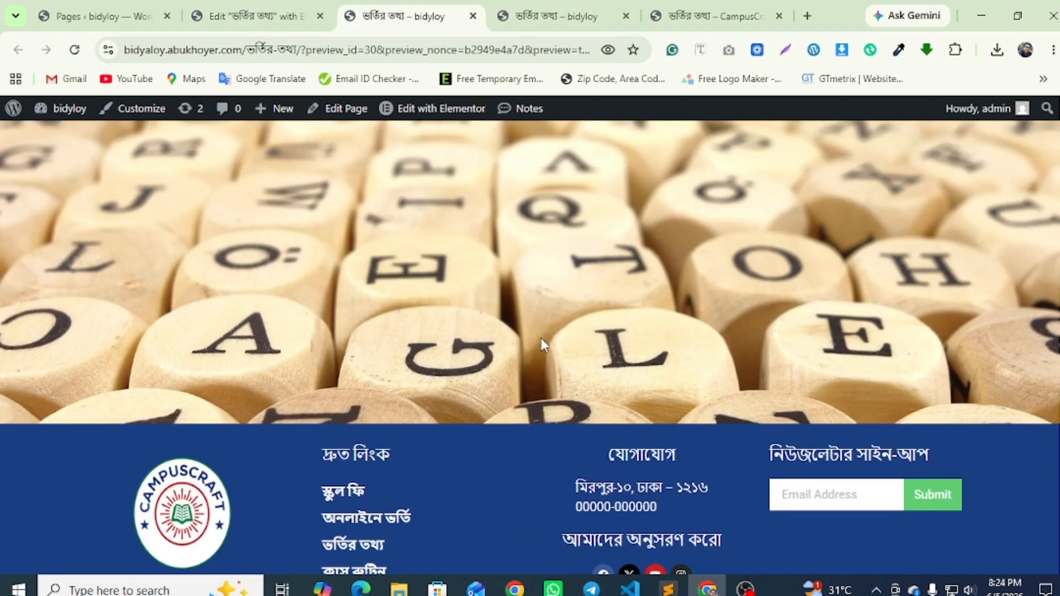
click(712, 16)
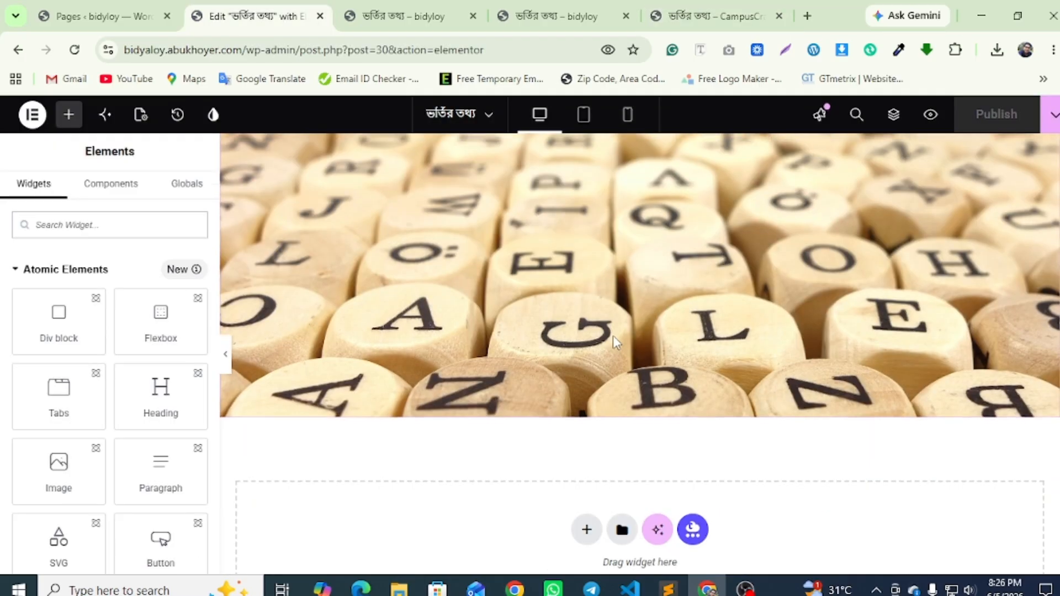
click(712, 15)
scroll(473, 313, down, 4)
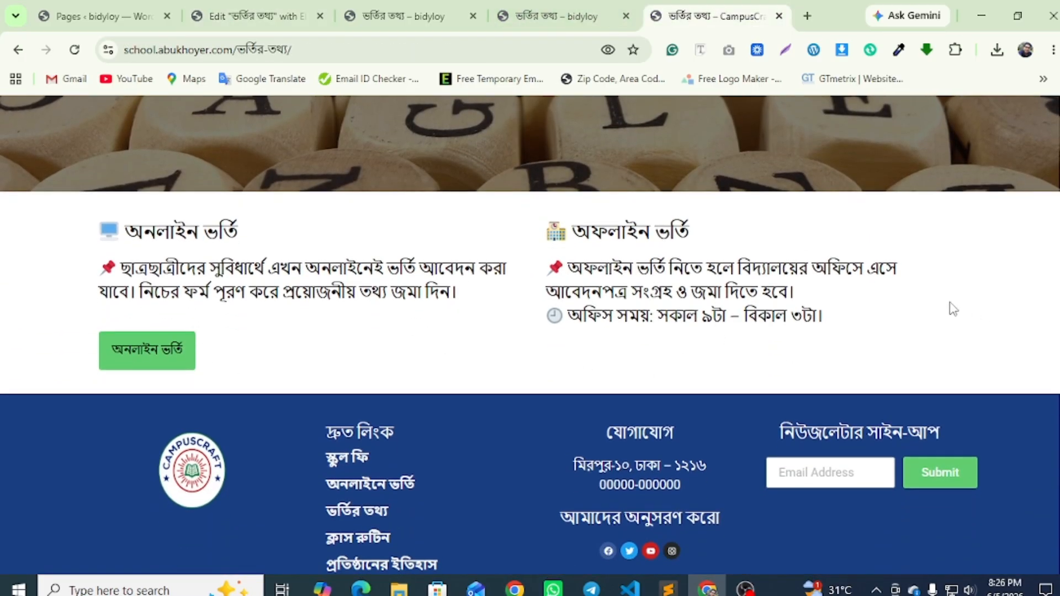
Add a Flexbox with the single downward-direction structure below the banner in Elementor and place a Container inside it
key(ctrl+2)
scroll(640, 331, down, 4)
click(587, 301)
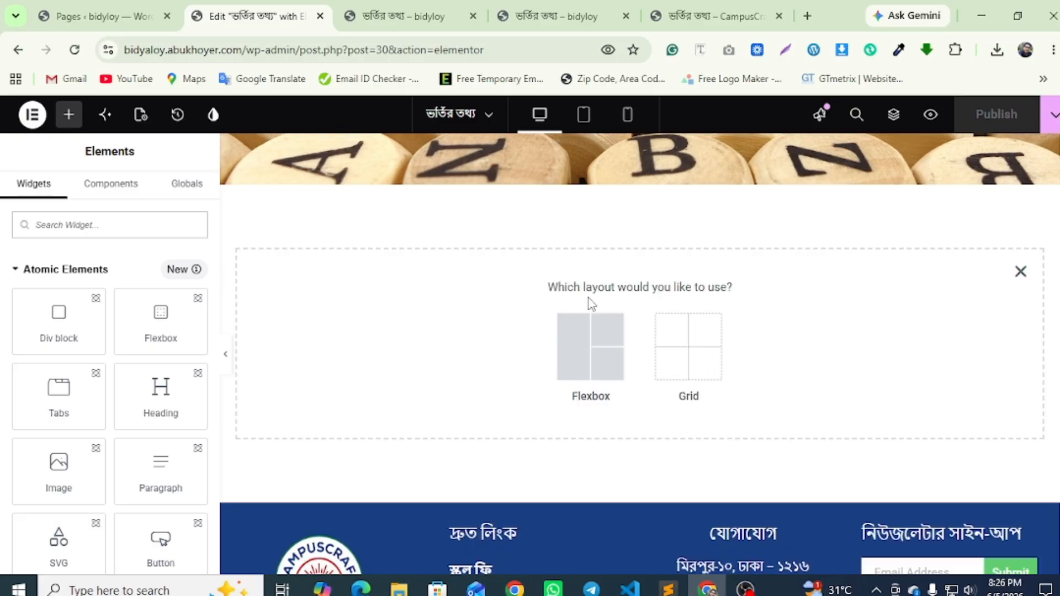
click(610, 335)
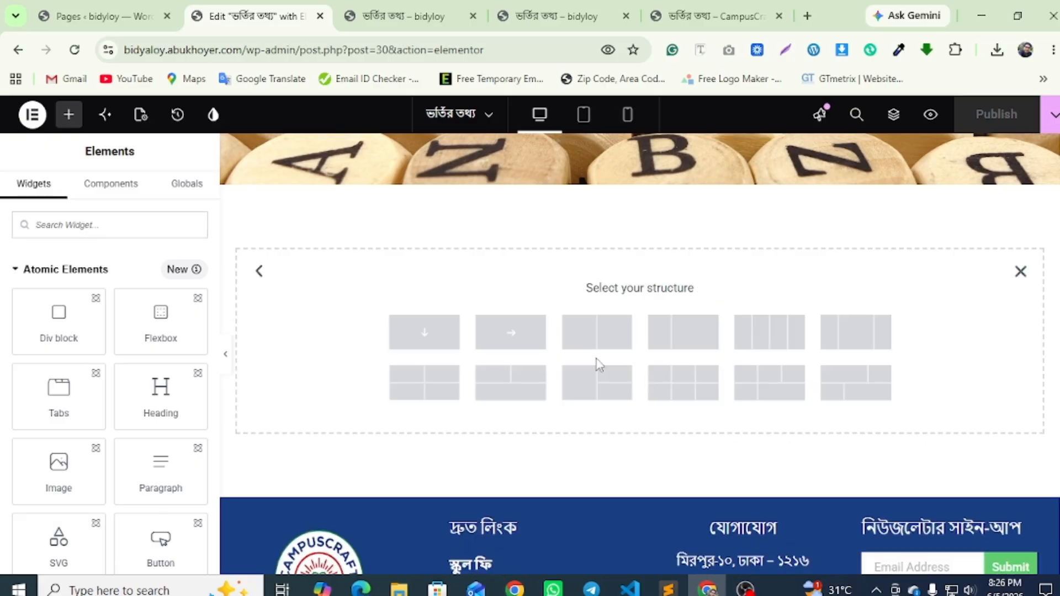
click(436, 335)
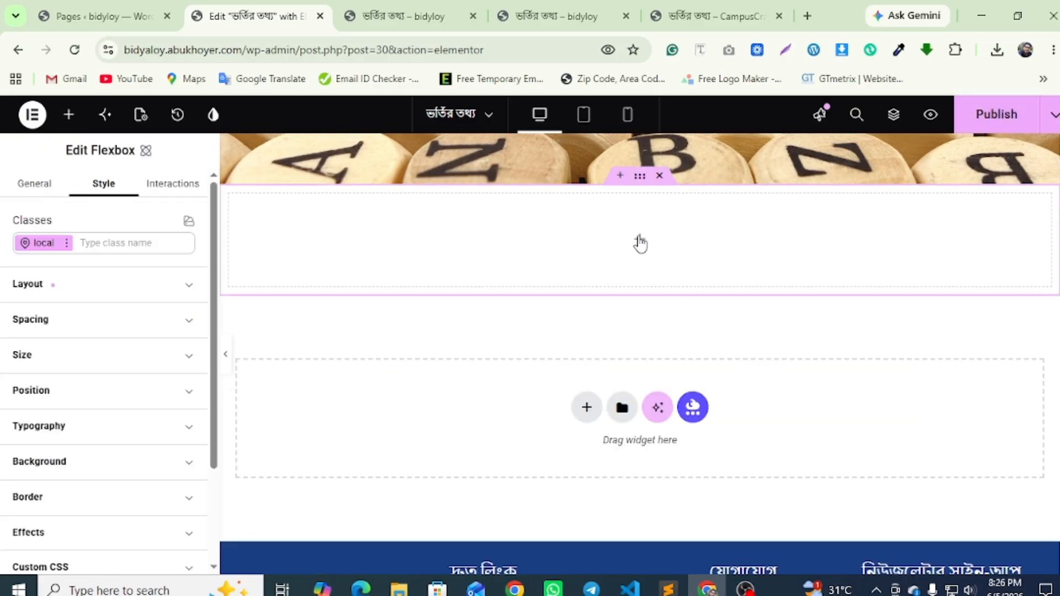
click(640, 241)
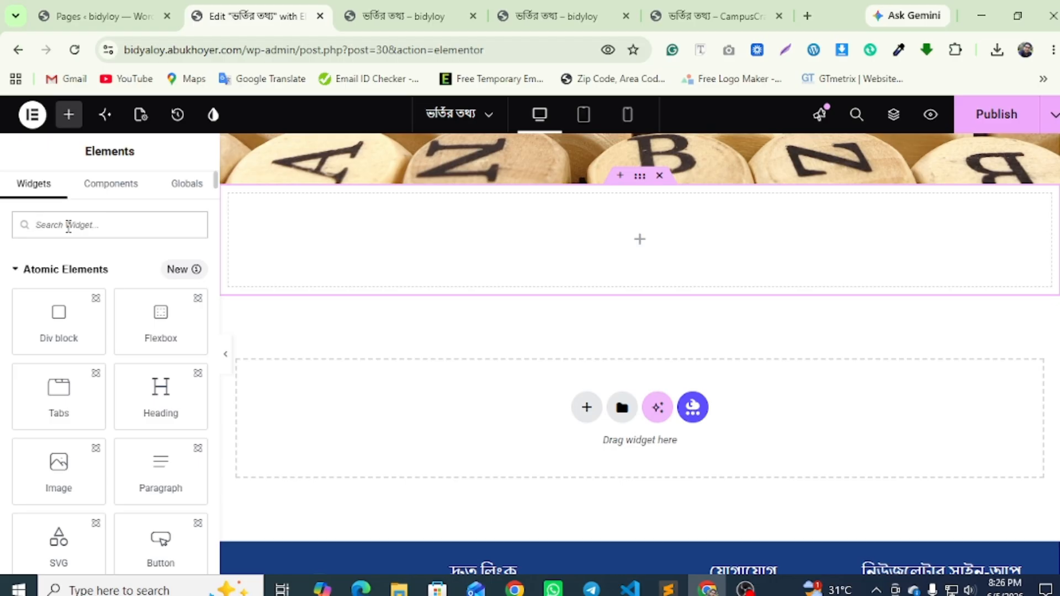
text(c)
drag(60, 285, 584, 276)
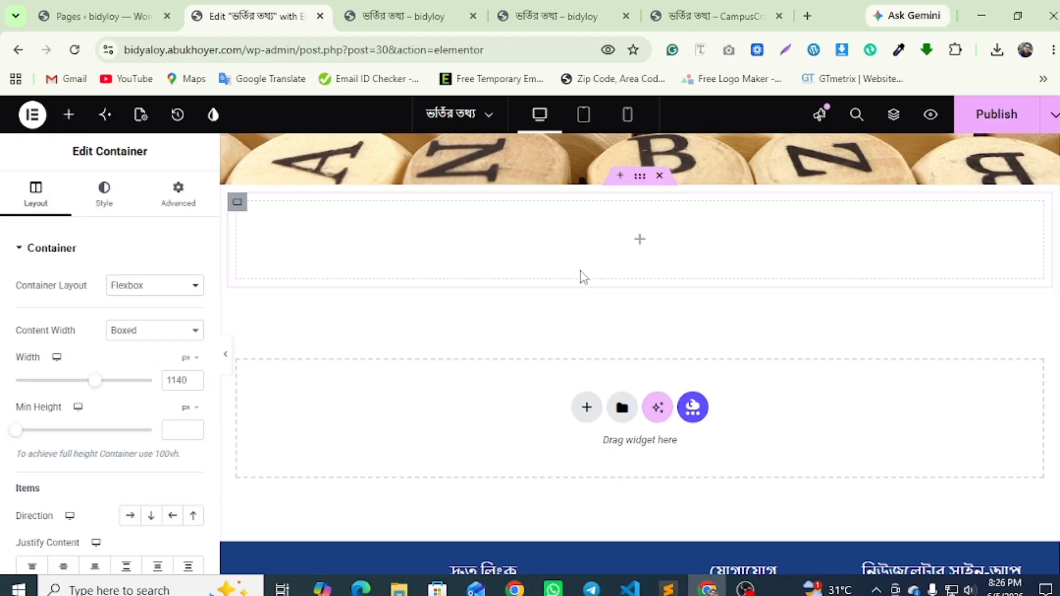
Nest a second Container inside the boxed container and duplicate it
click(69, 114)
text(c)
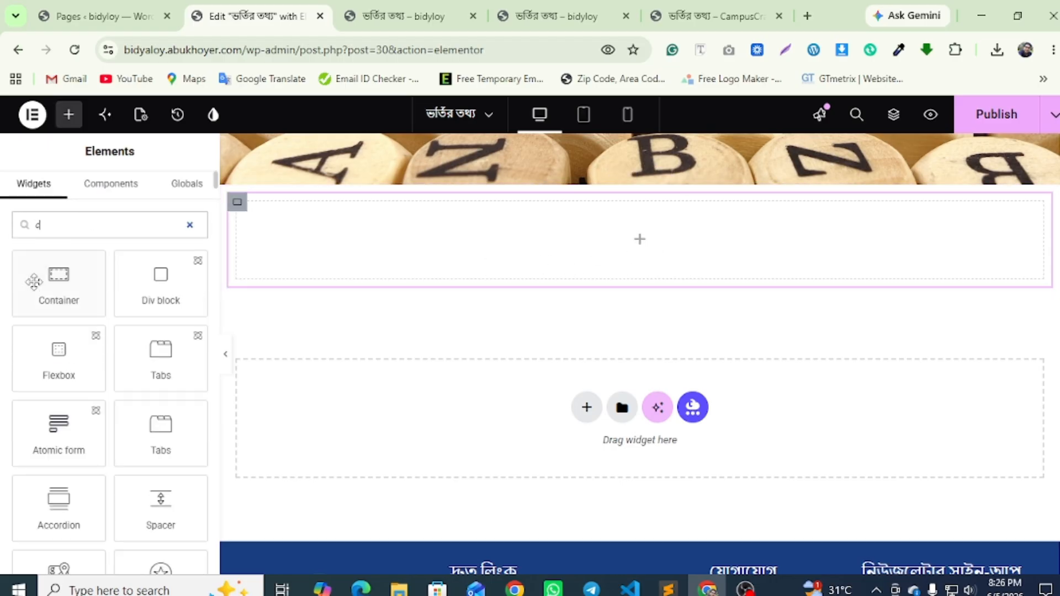
drag(33, 279, 263, 227)
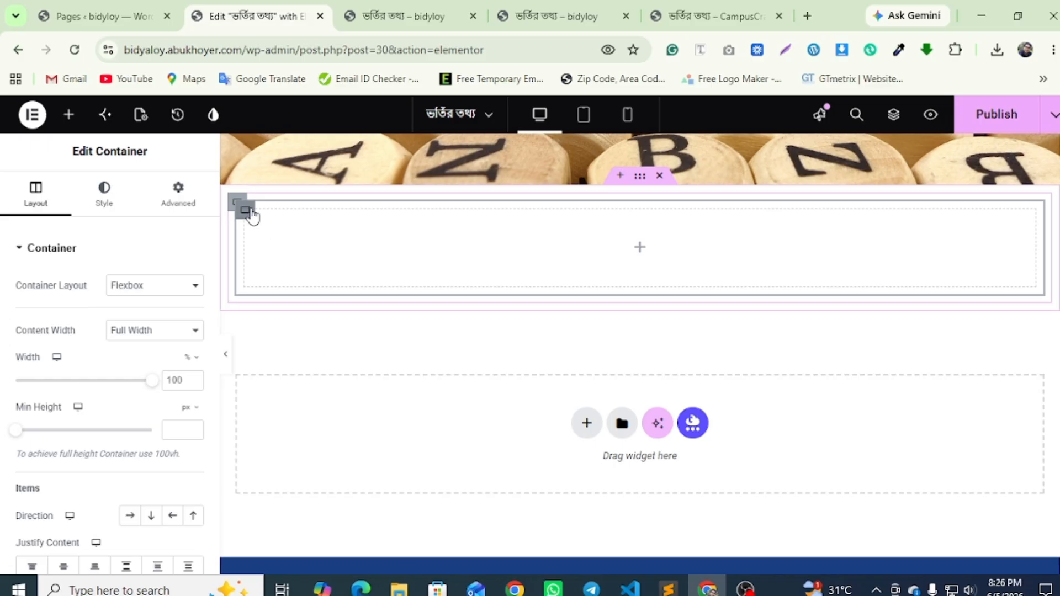
right_click(250, 213)
click(299, 165)
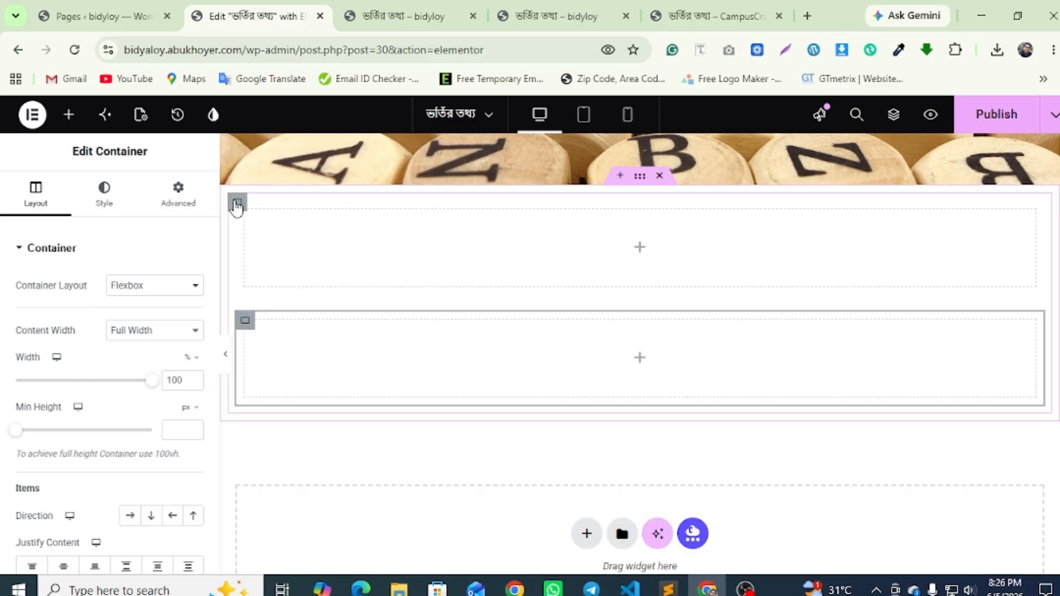
Set the boxed parent container's item direction to Row - horizontal and publish the page
click(237, 204)
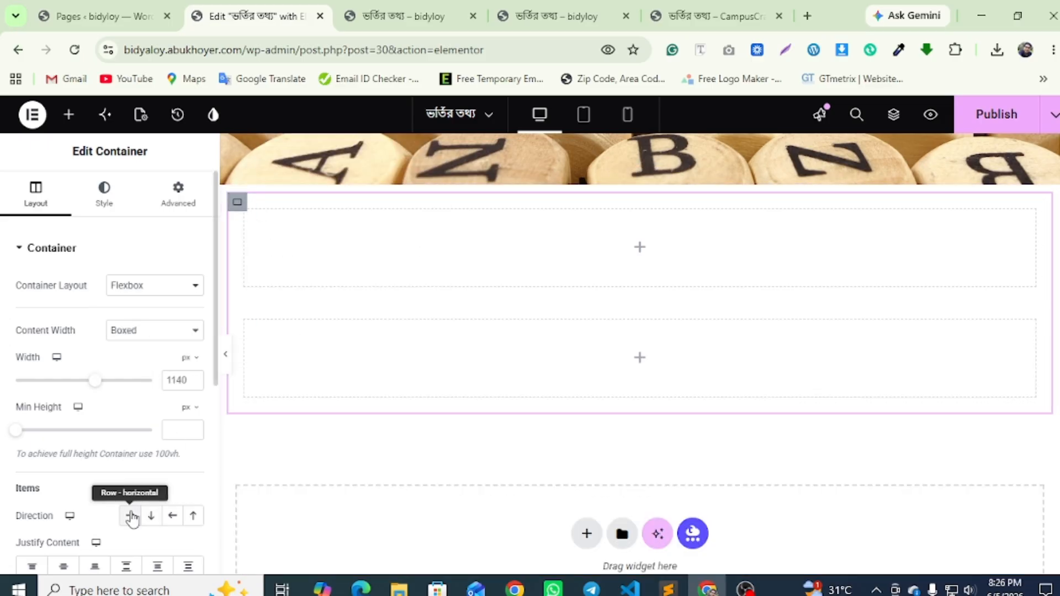
click(130, 515)
click(1018, 114)
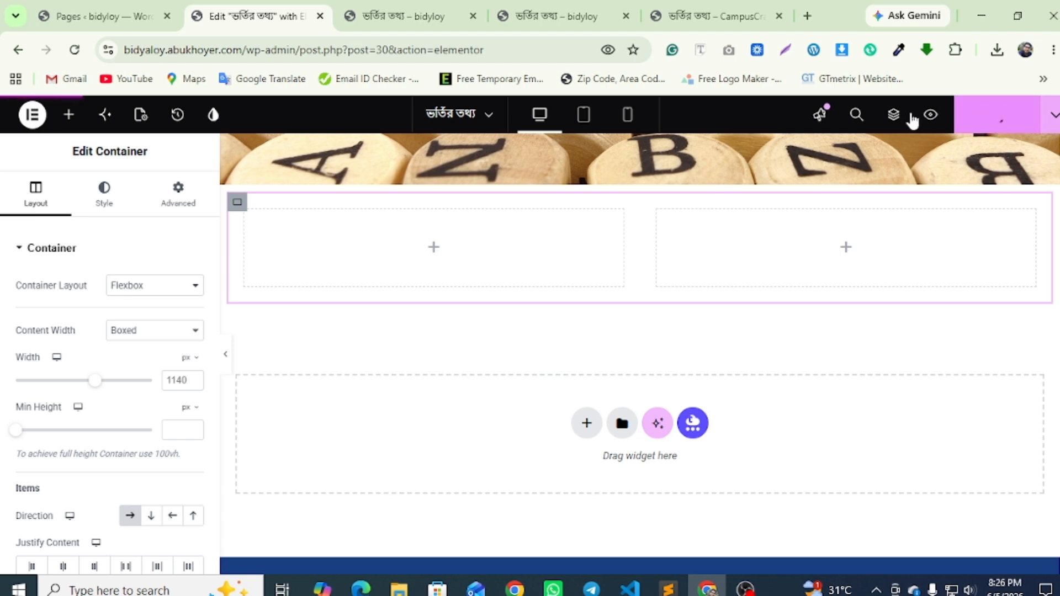
Copy the অনলাইন ভর্তি heading and its paragraph from the CampusCraft reference page, and return to the Elementor editor
click(710, 17)
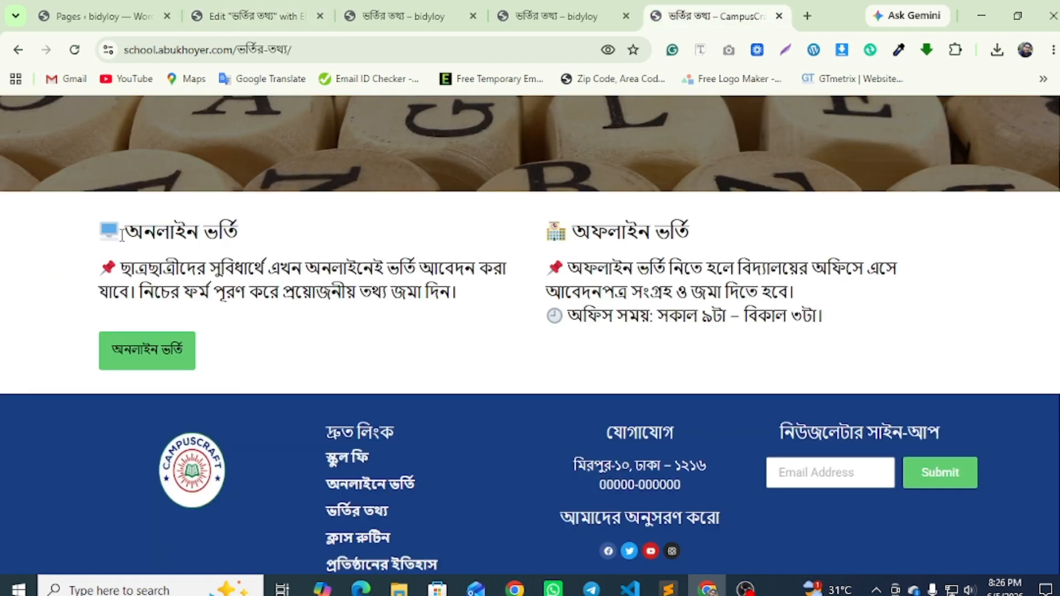
drag(98, 227, 457, 293)
click(257, 16)
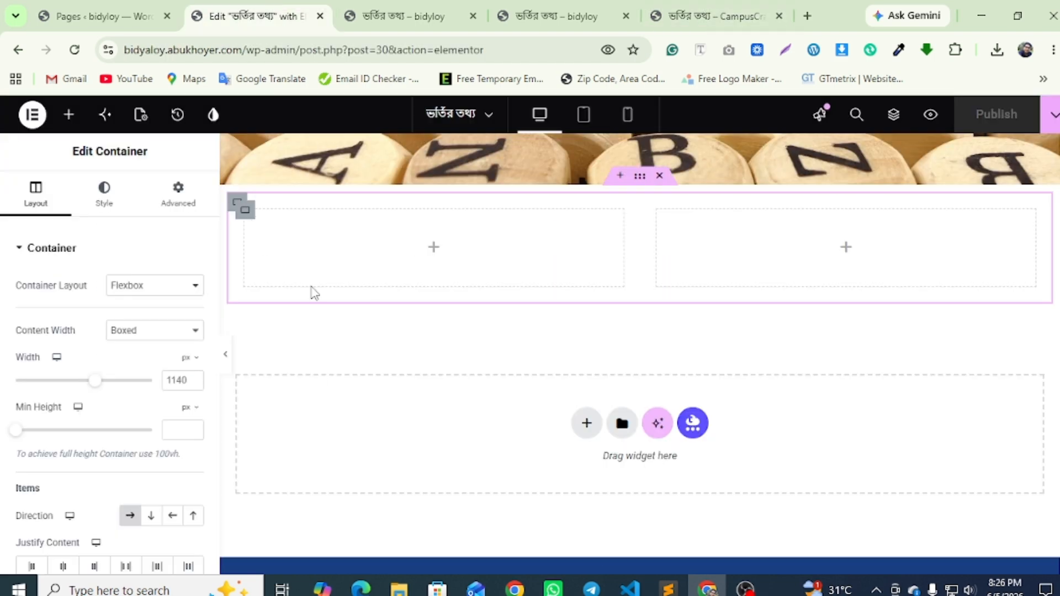
Add a Text Editor widget to the left inner container and replace its placeholder text with the copied অনলাইন ভর্তি heading and paragraph
click(434, 249)
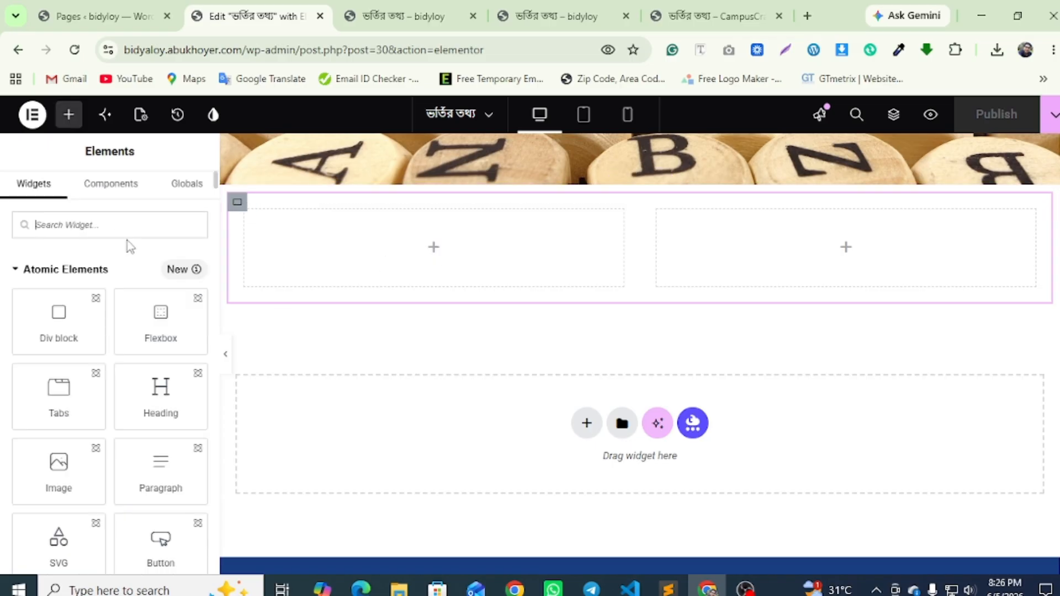
click(117, 234)
text(te)
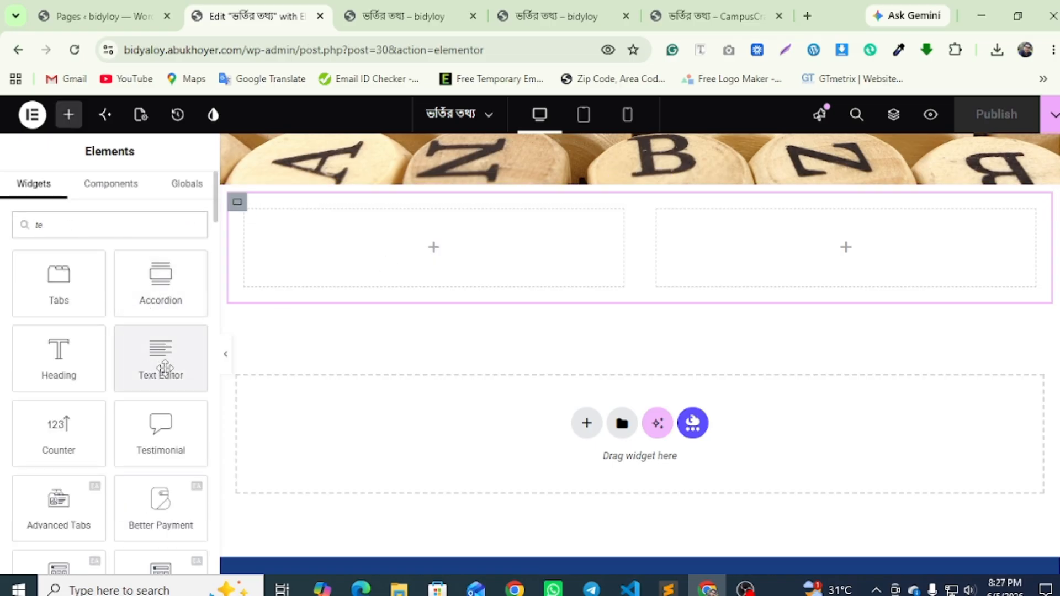
drag(166, 372, 481, 253)
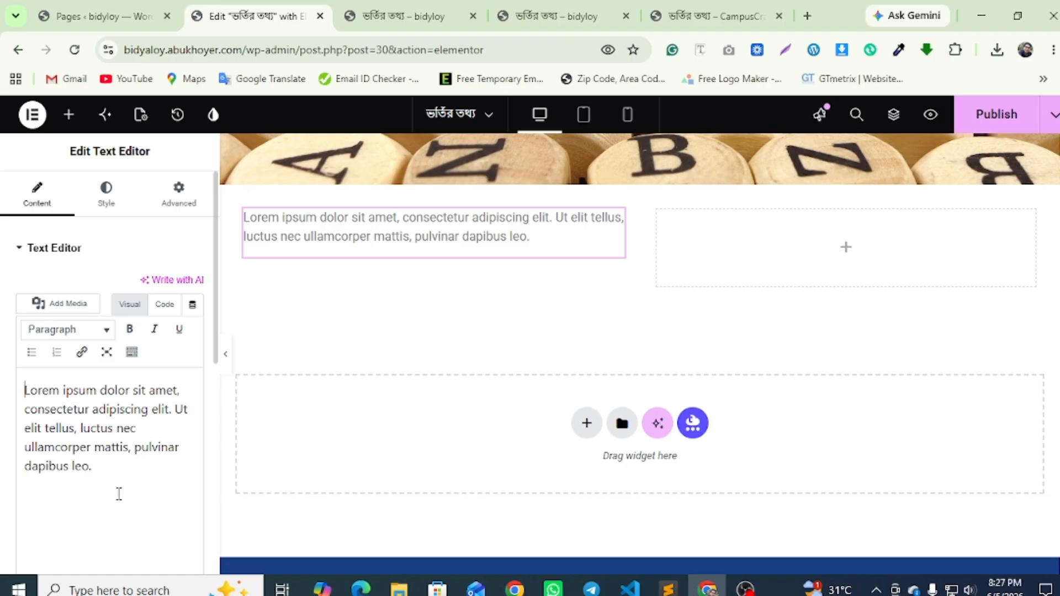
drag(119, 495, 10, 391)
text(🖥 অনলাইন ভর্তি 📌 ছাত্রছাত্রীদের সুবিধার্থে এখন অনলাইনেই ভর্তি আবেদন করা যাবে। নিচের ফর্ম পূরণ করে প্রয়োজনীয় তথ্য জমা দিন।)
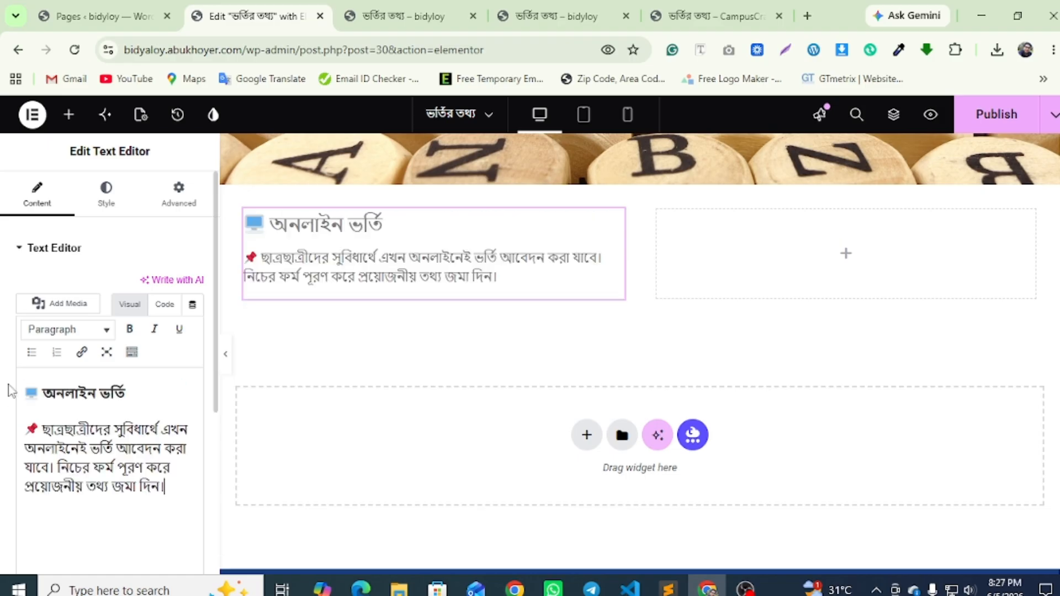
Style the অনলাইন ভর্তি text widget with black text and a 20 px font size, and publish the page
click(106, 194)
click(193, 492)
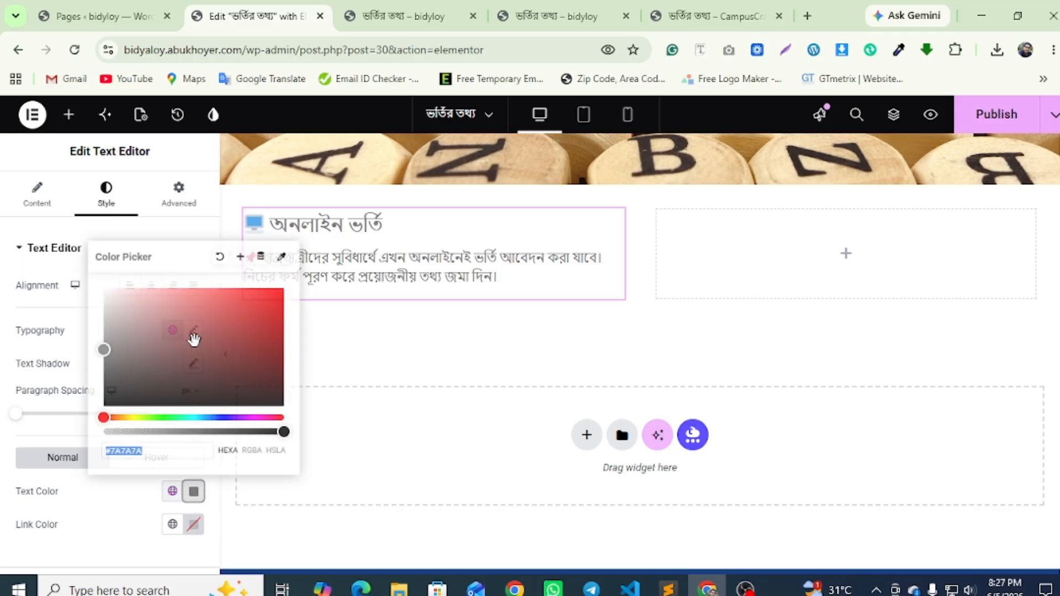
click(3, 427)
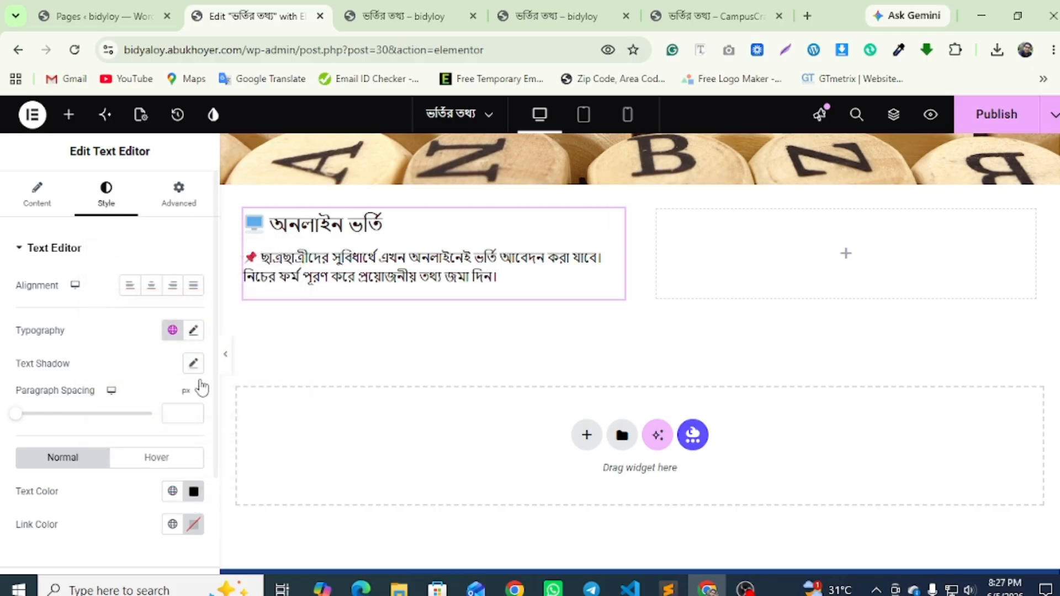
click(194, 330)
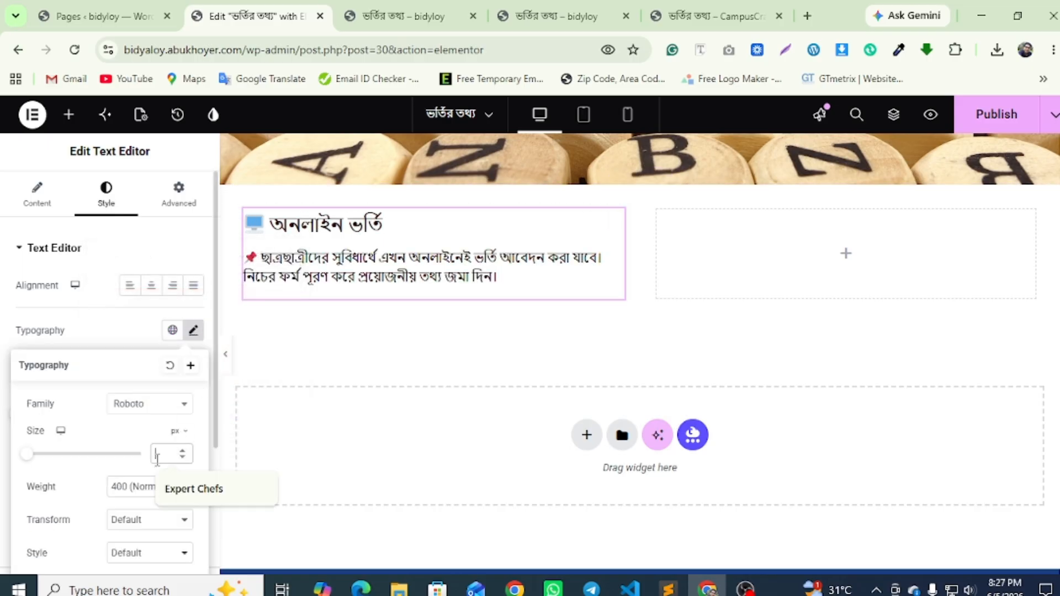
text(20)
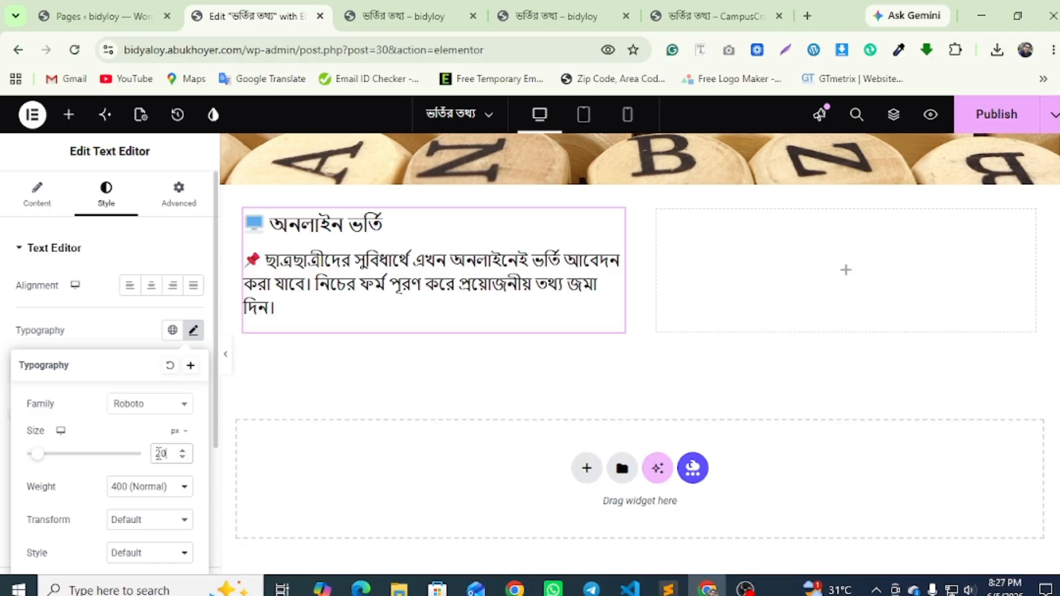
click(994, 114)
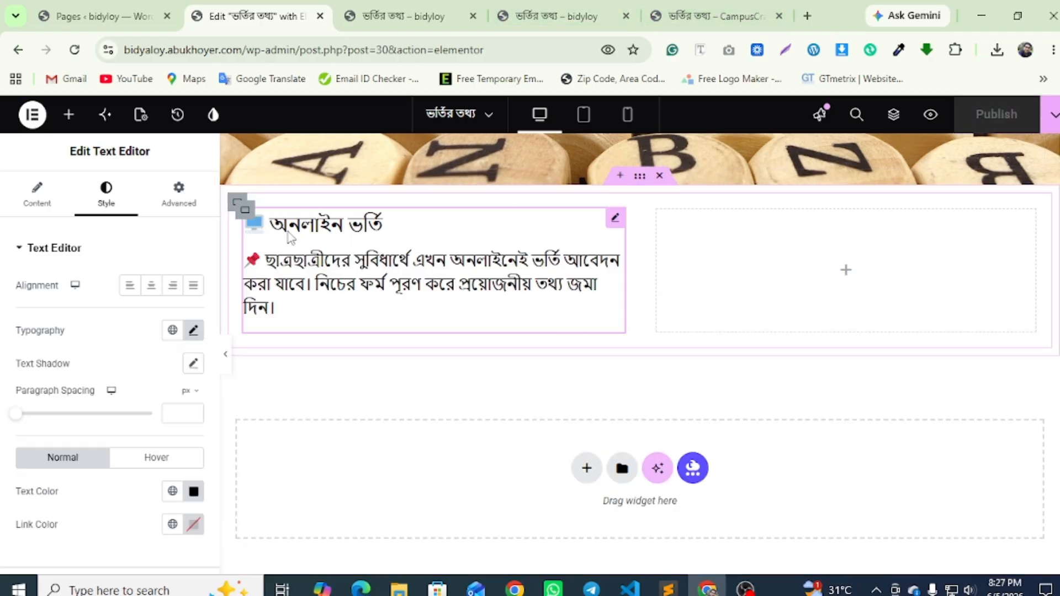
Compare with the CampusCraft reference page, and copy the styled অনলাইন ভর্তি text widget into the empty right inner container
click(776, 9)
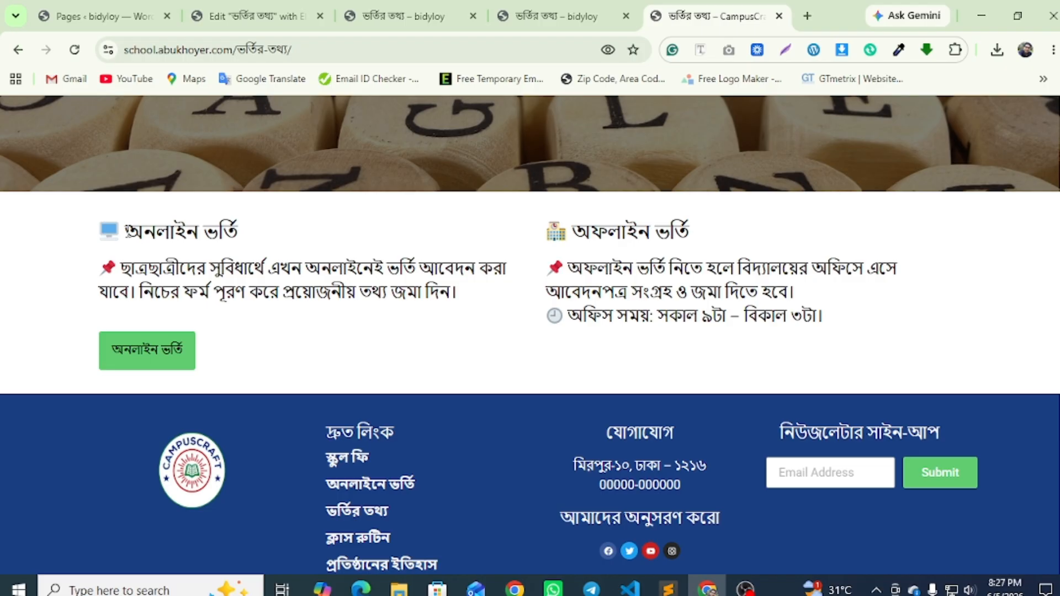
click(254, 15)
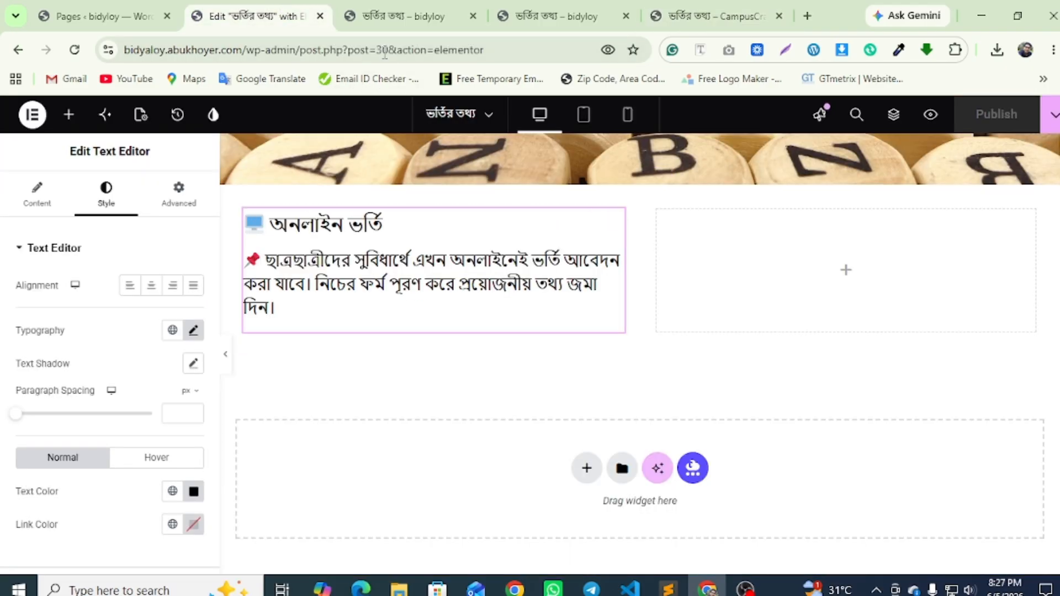
right_click(377, 263)
click(411, 254)
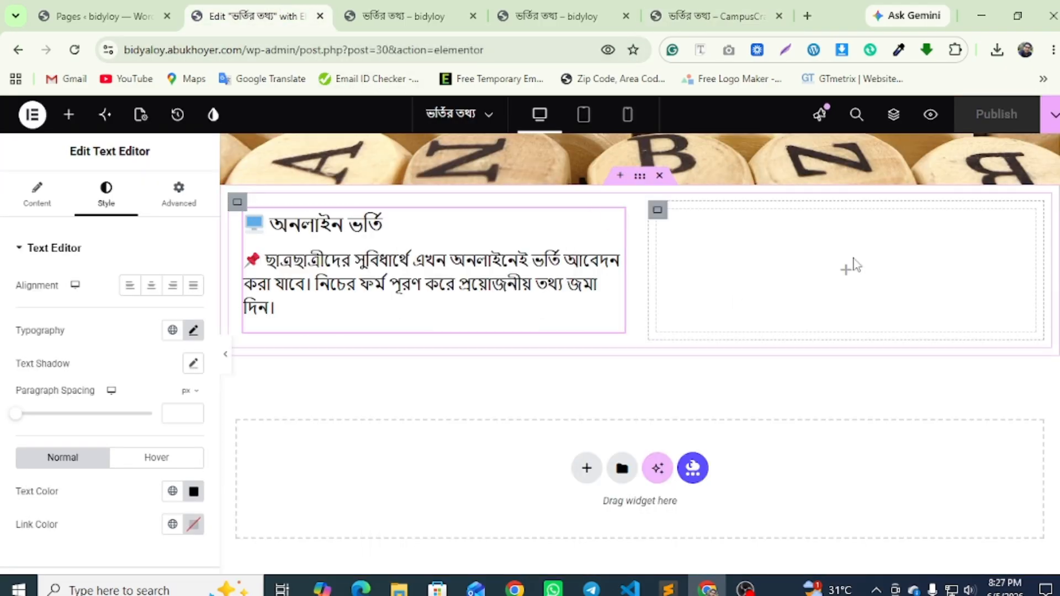
right_click(854, 265)
click(880, 253)
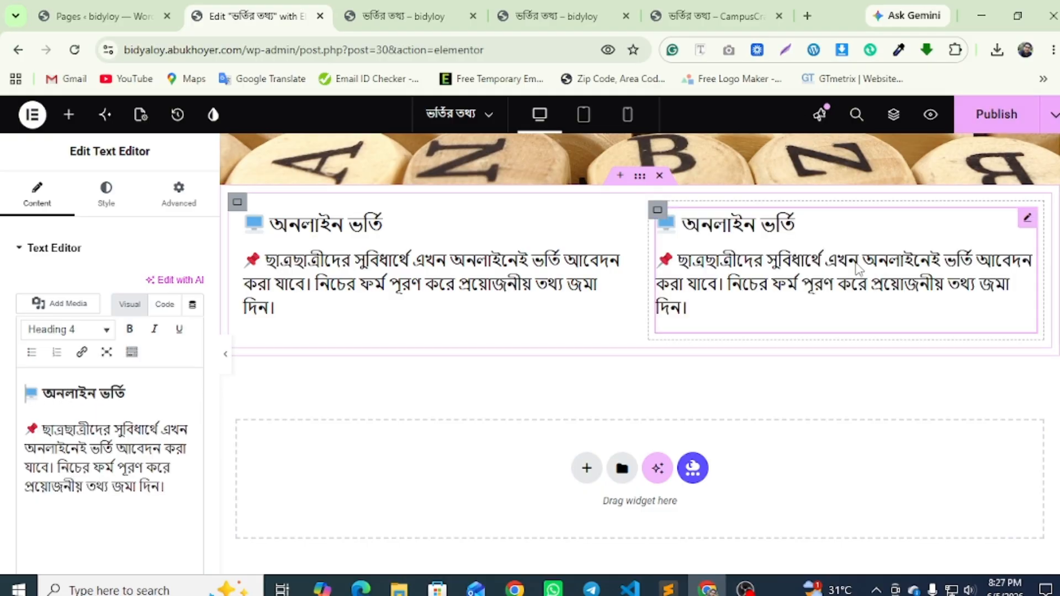
Copy the অফলাইন ভর্তি heading and its paragraph from the CampusCraft reference page, and return to the Elementor editor
click(733, 8)
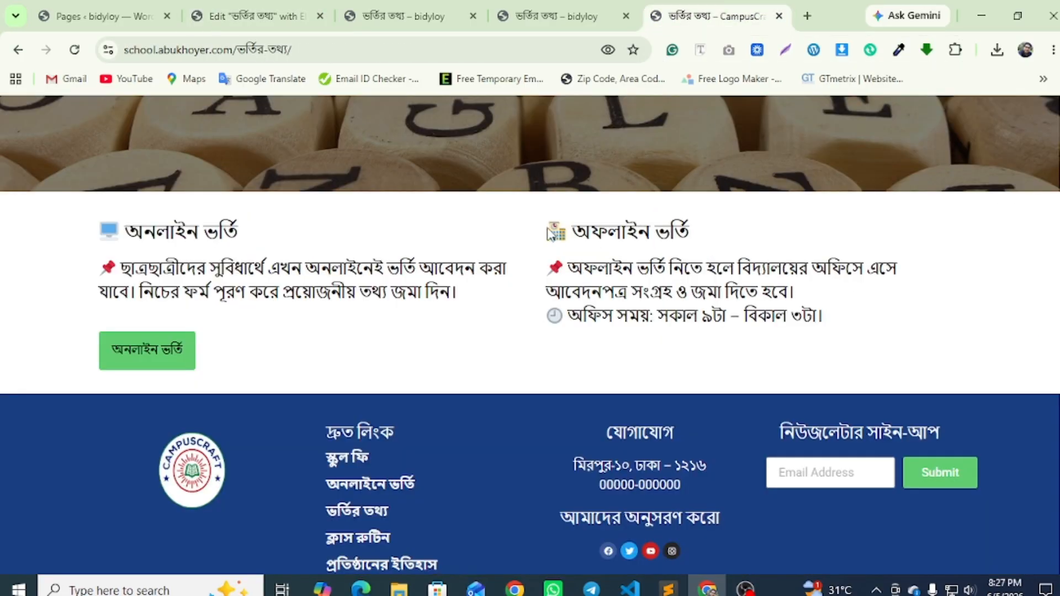
drag(549, 232, 833, 333)
right_click(743, 312)
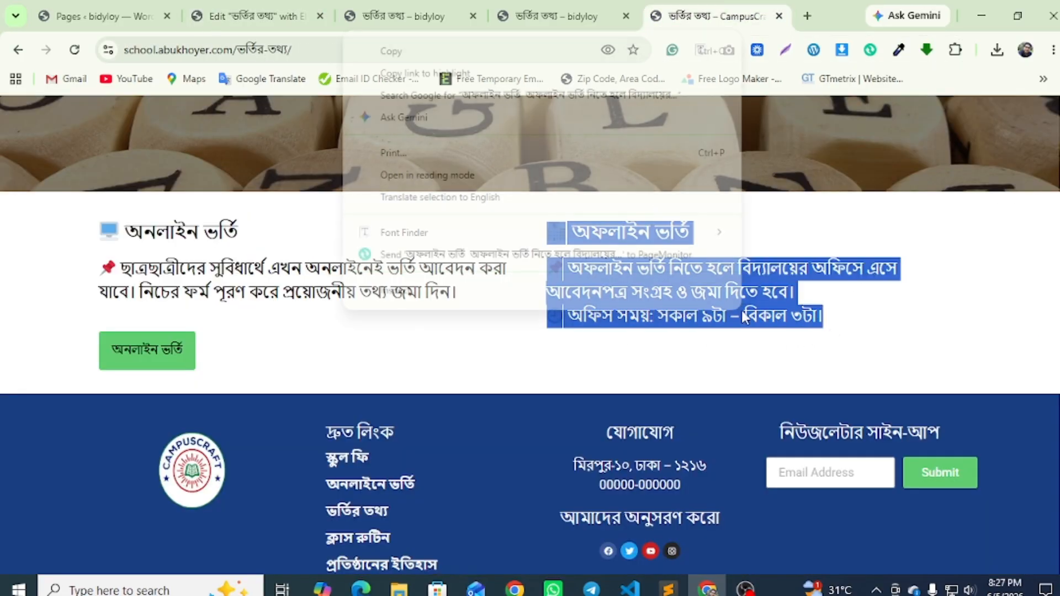
click(407, 51)
click(254, 15)
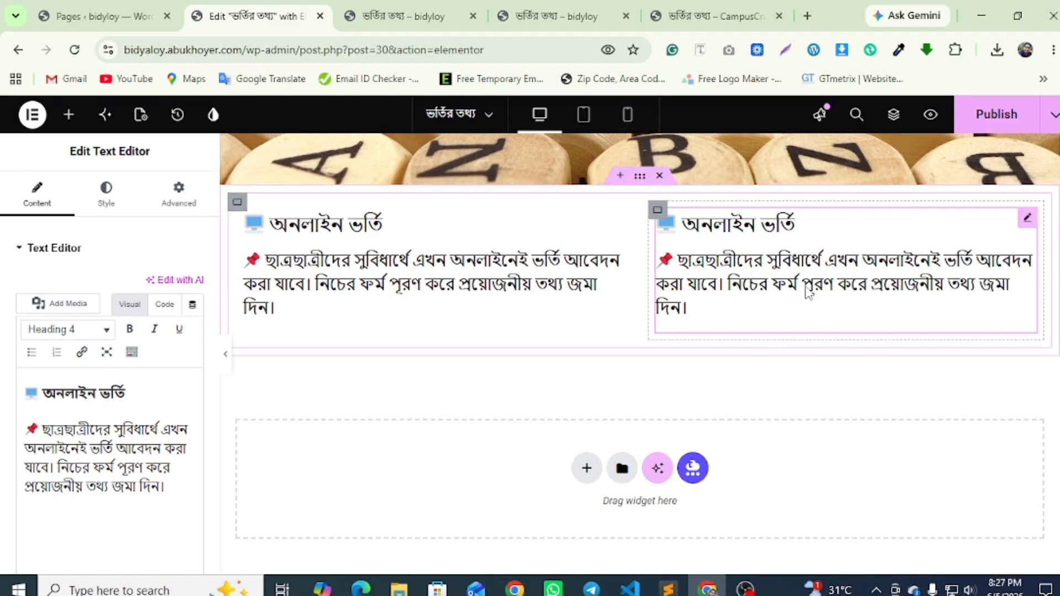
Replace the right text widget's content with the copied অফলাইন ভর্তি text, and check both columns on the published page
click(117, 505)
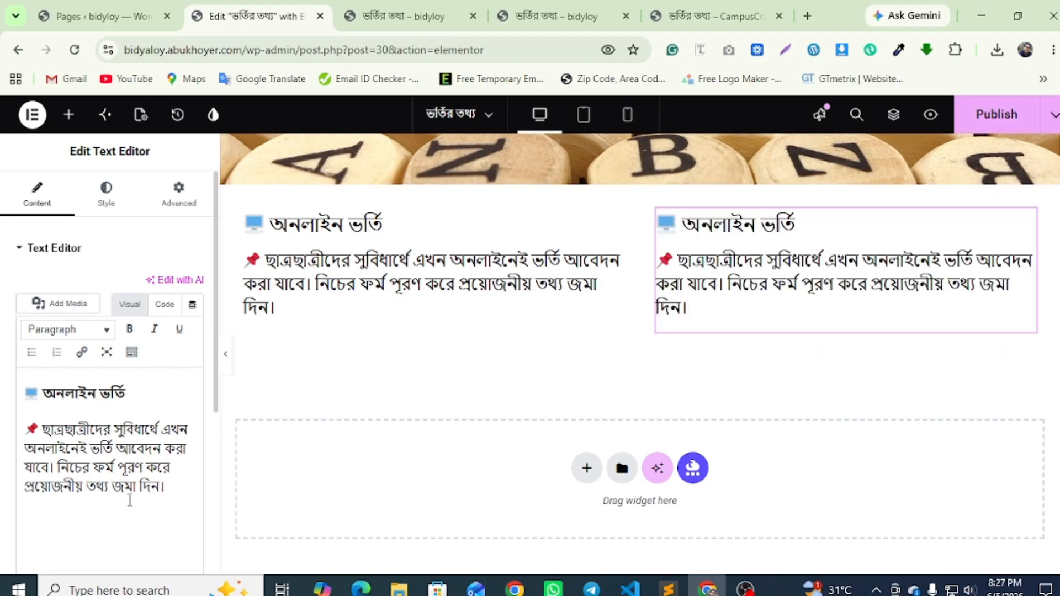
key(ctrl+a)
key(ctrl+v)
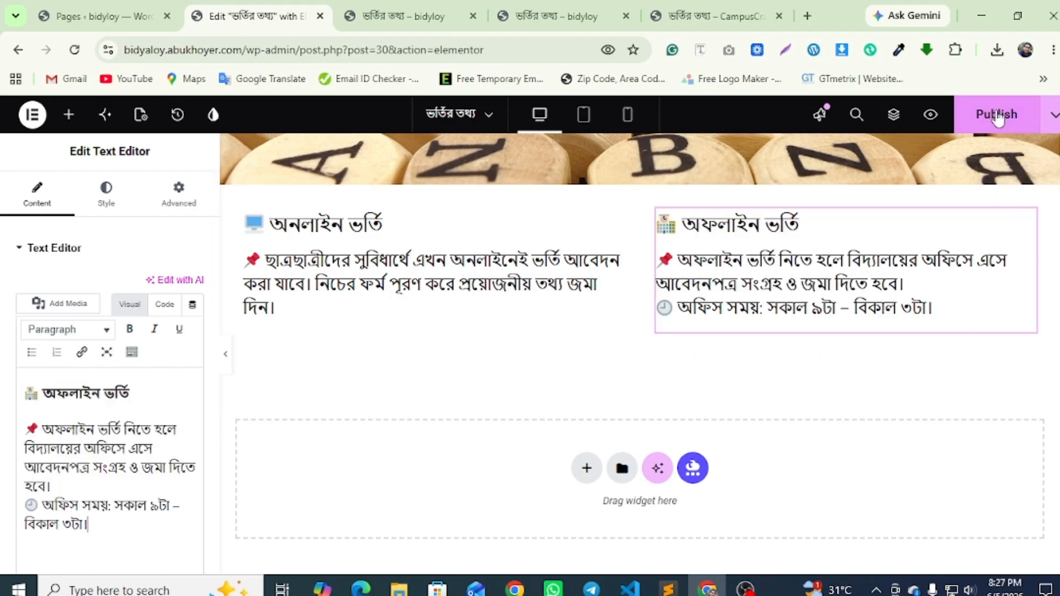
click(398, 16)
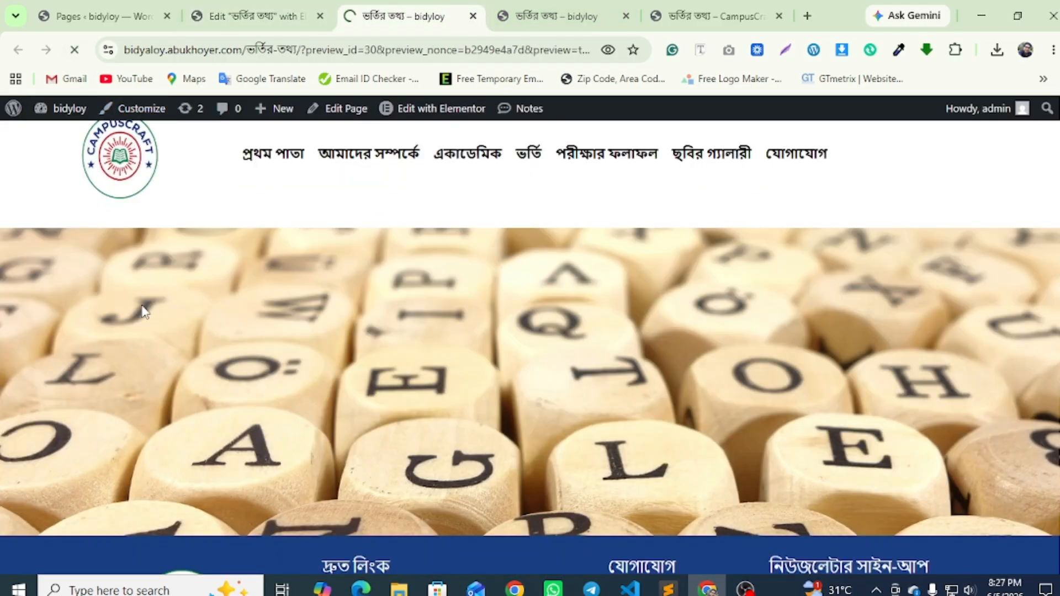
scroll(154, 306, down, 7)
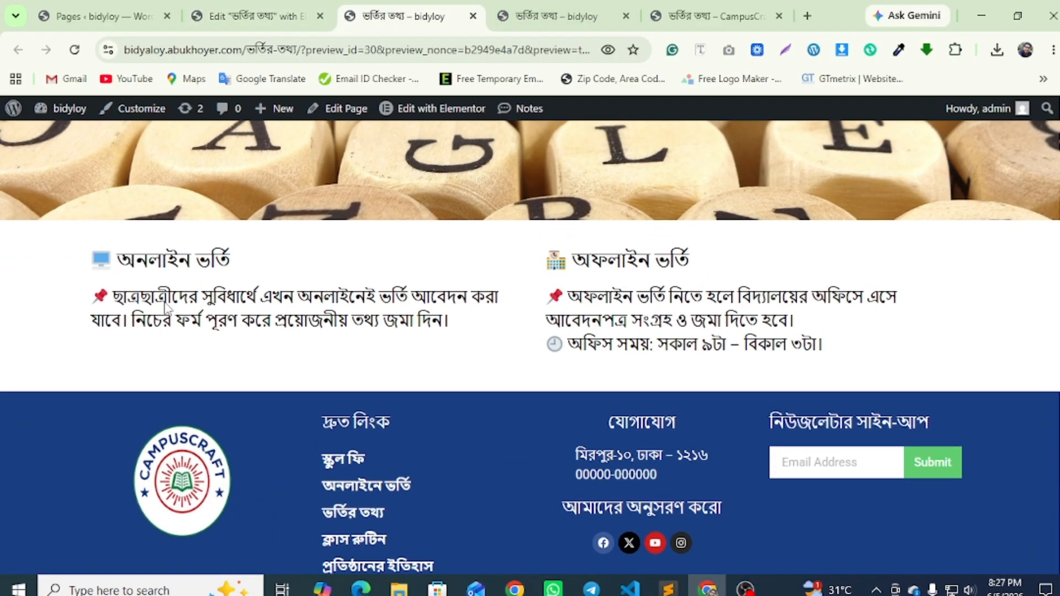
Copy the green button's label অনলাইন ভর্তি from the CampusCraft reference page, and return to the Elementor editor
click(707, 16)
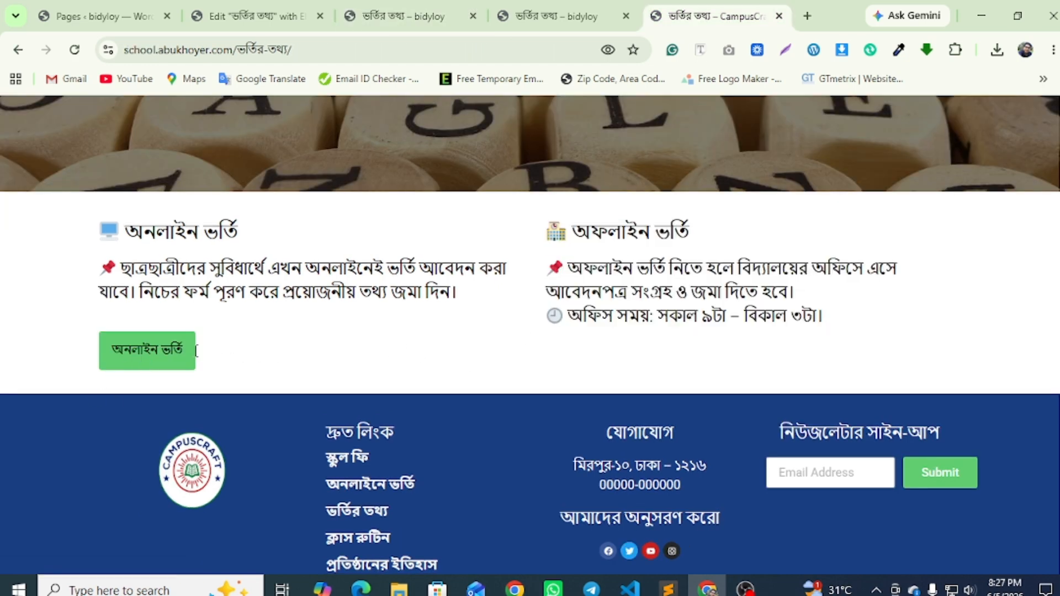
drag(199, 355, 111, 352)
right_click(129, 356)
click(187, 339)
click(306, 7)
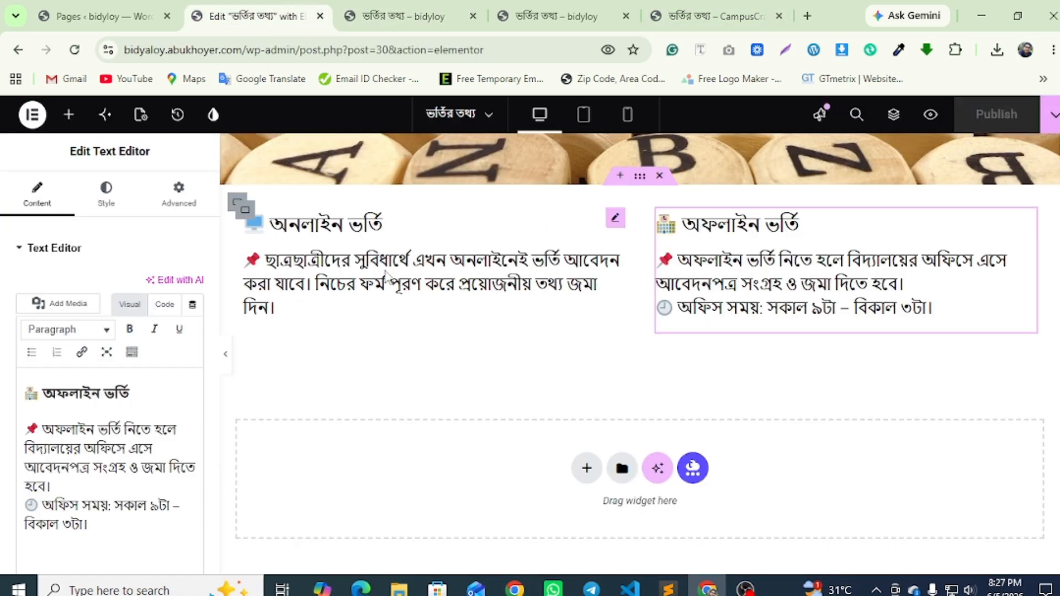
Add a Button widget below the left column's paragraph and set its text to the copied অনলাইন ভর্তি
scroll(440, 364, down, 2)
scroll(440, 365, up, 1)
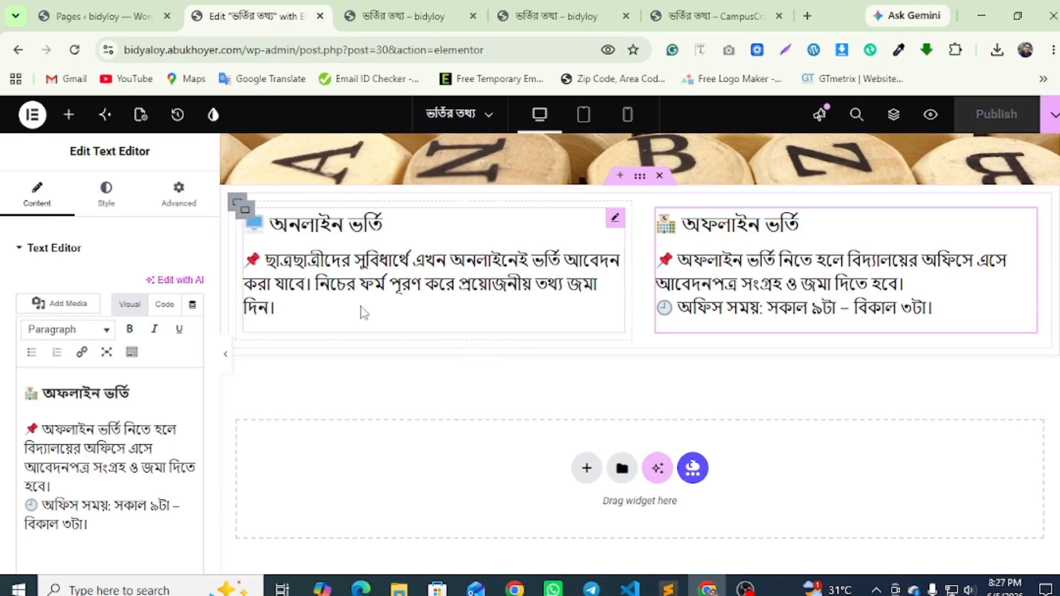
click(69, 115)
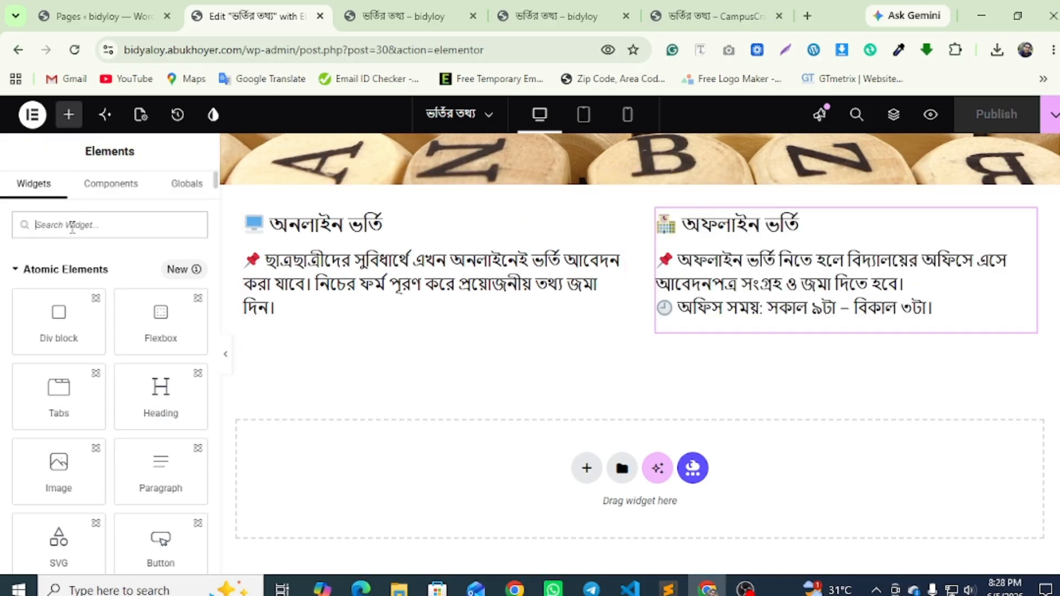
text(b)
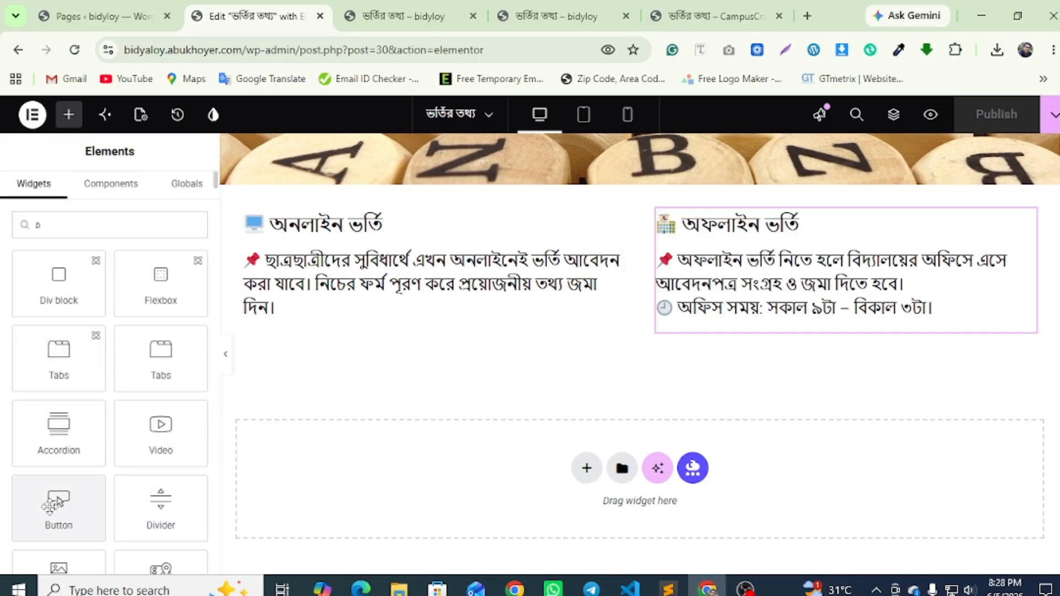
drag(52, 504, 396, 309)
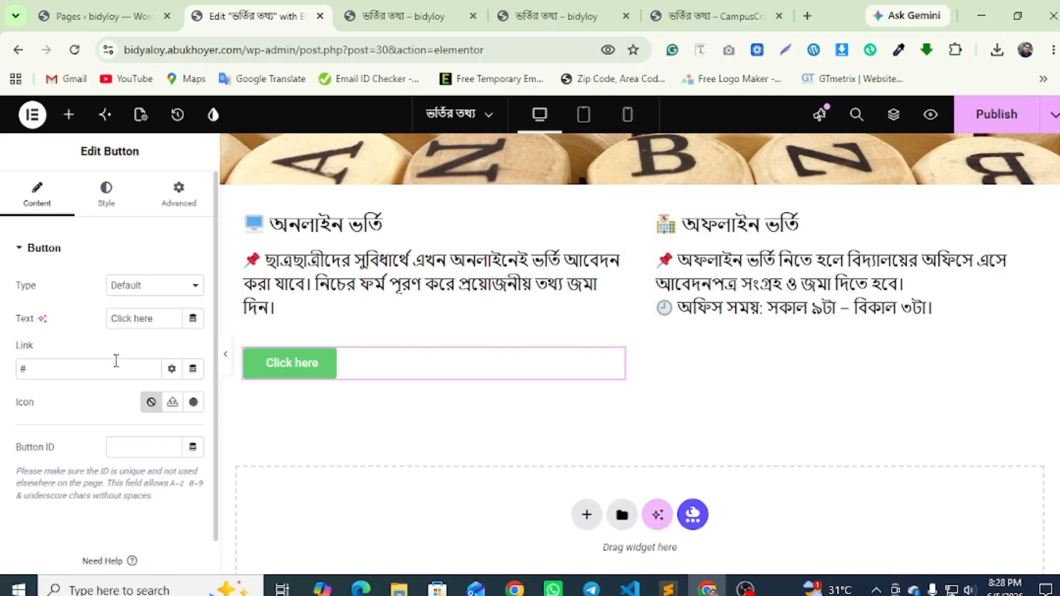
right_click(120, 325)
click(220, 223)
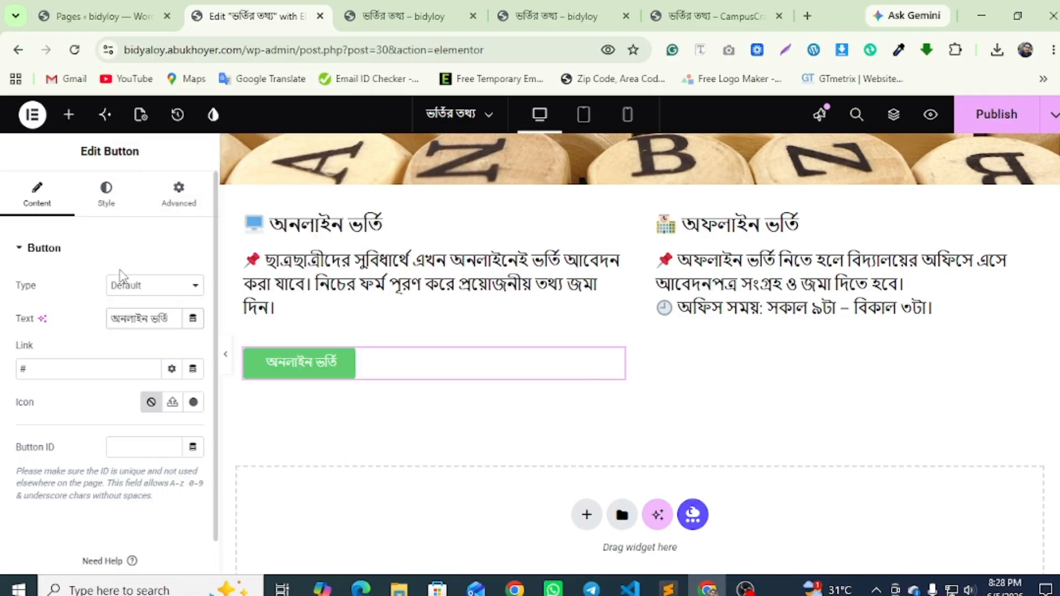
Sample the green #61CE70 from the CampusCraft page's অনলাইন ভর্তি button with the color picker, and return to the editor
click(707, 3)
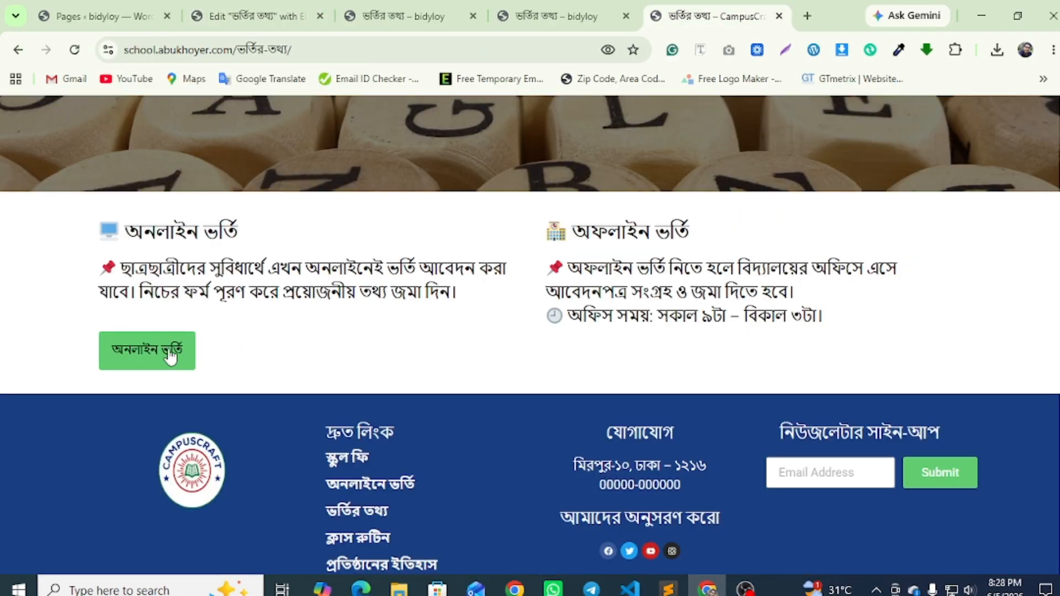
click(900, 51)
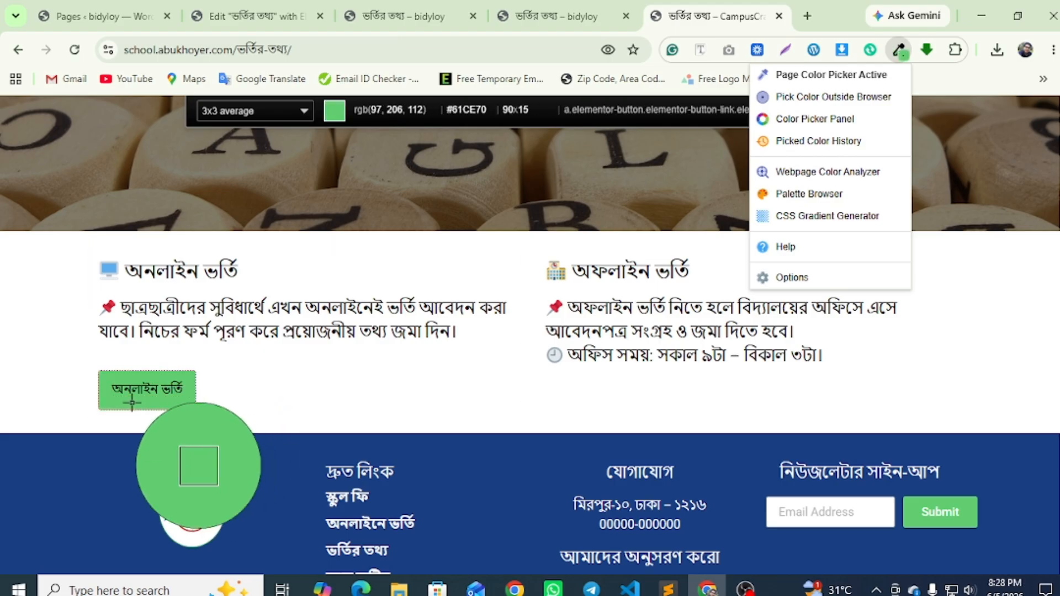
click(148, 390)
click(286, 1)
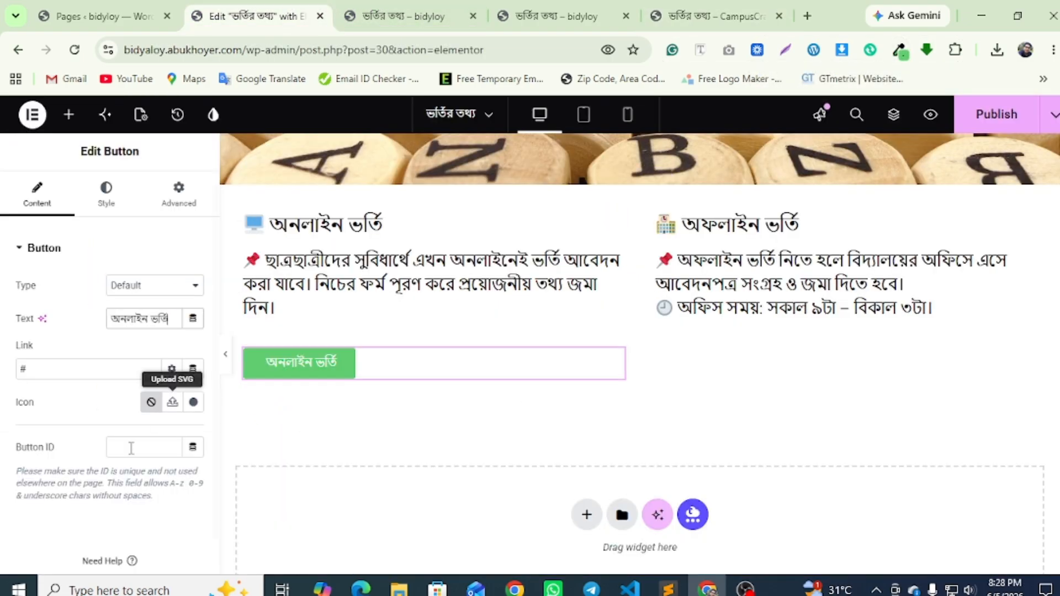
Set the অনলাইন ভর্তি button's background color to #61CE70 and its text color to black
click(110, 204)
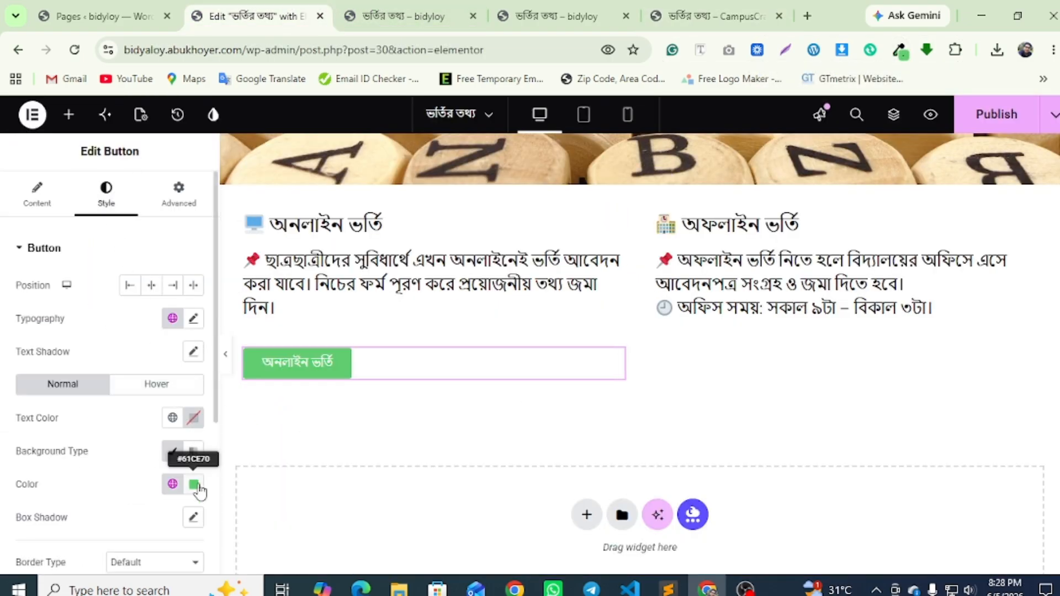
click(194, 484)
right_click(156, 440)
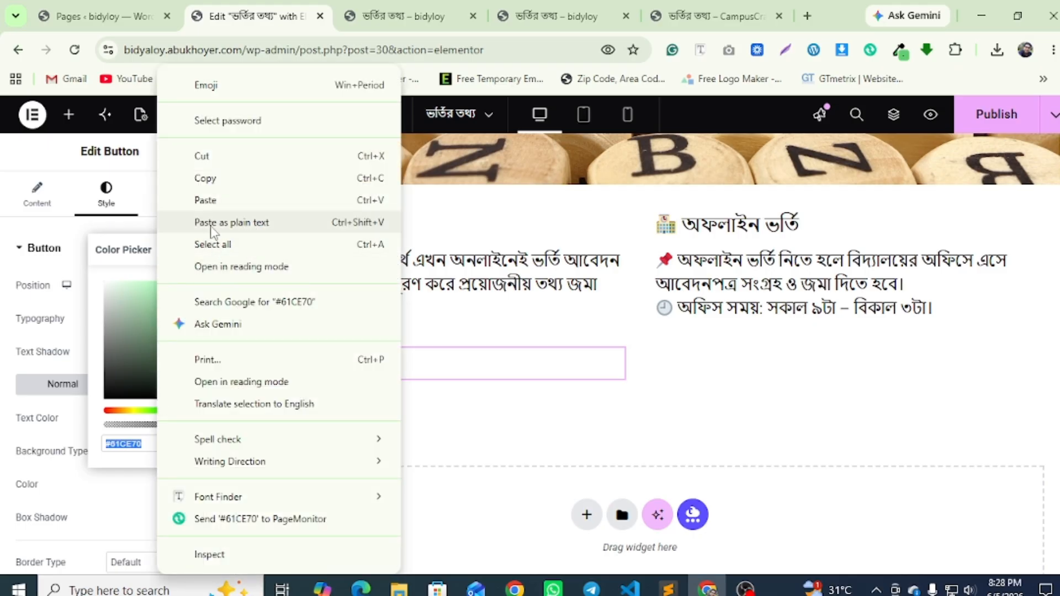
click(210, 208)
click(12, 410)
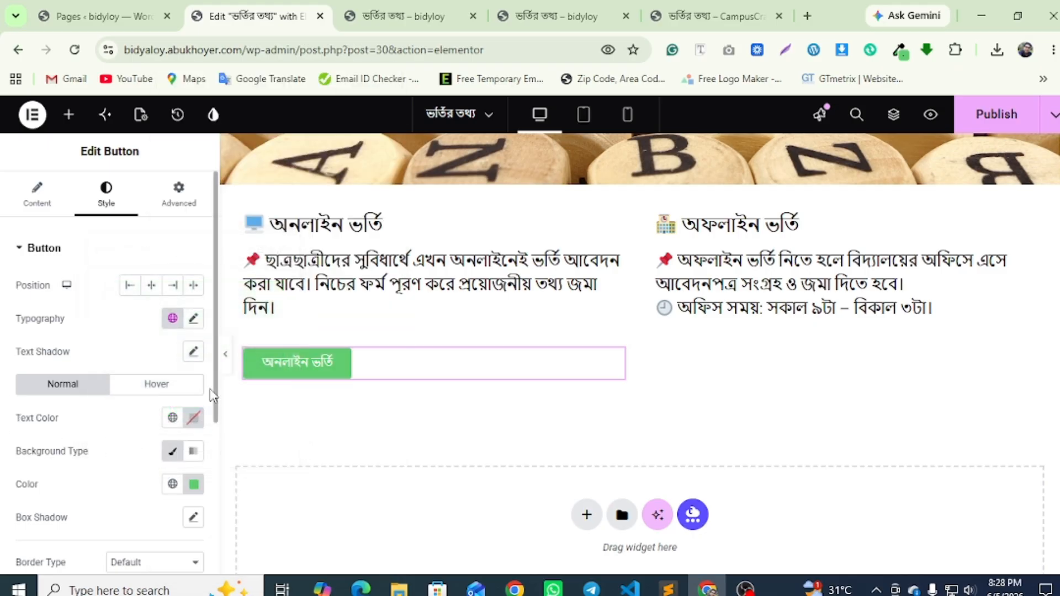
click(194, 418)
click(4, 402)
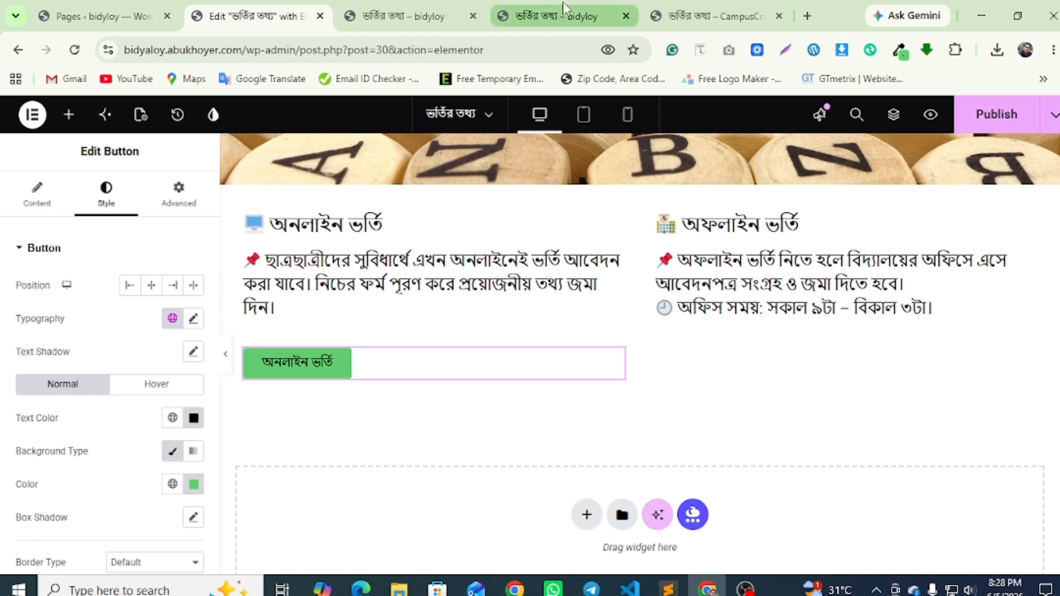
Open the bidyloy site's অনলাইনে ভর্তি page, copy its URL, and return to the Elementor editor
click(610, 18)
click(709, 11)
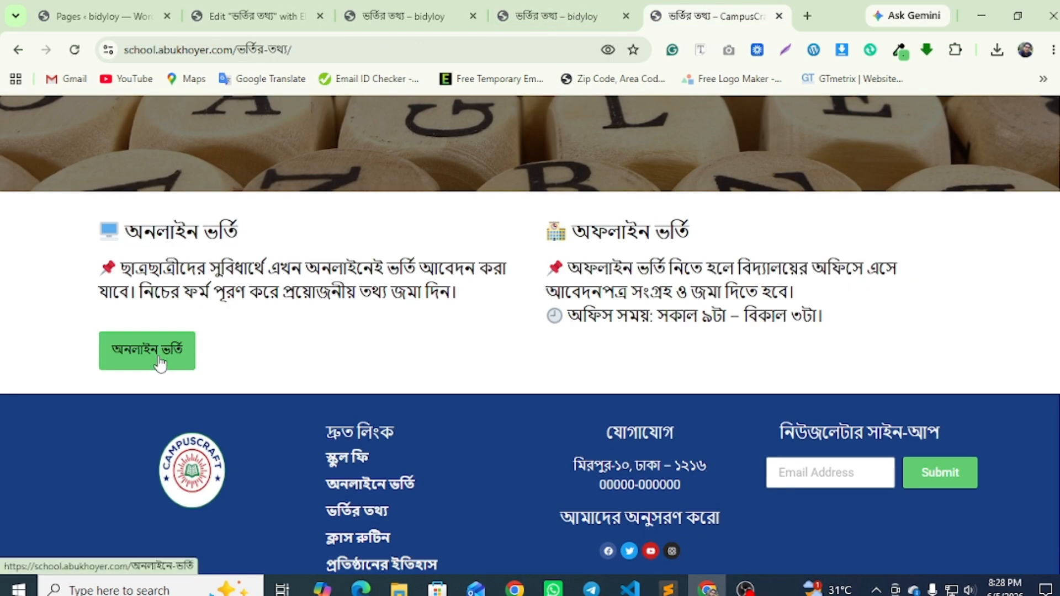
click(557, 16)
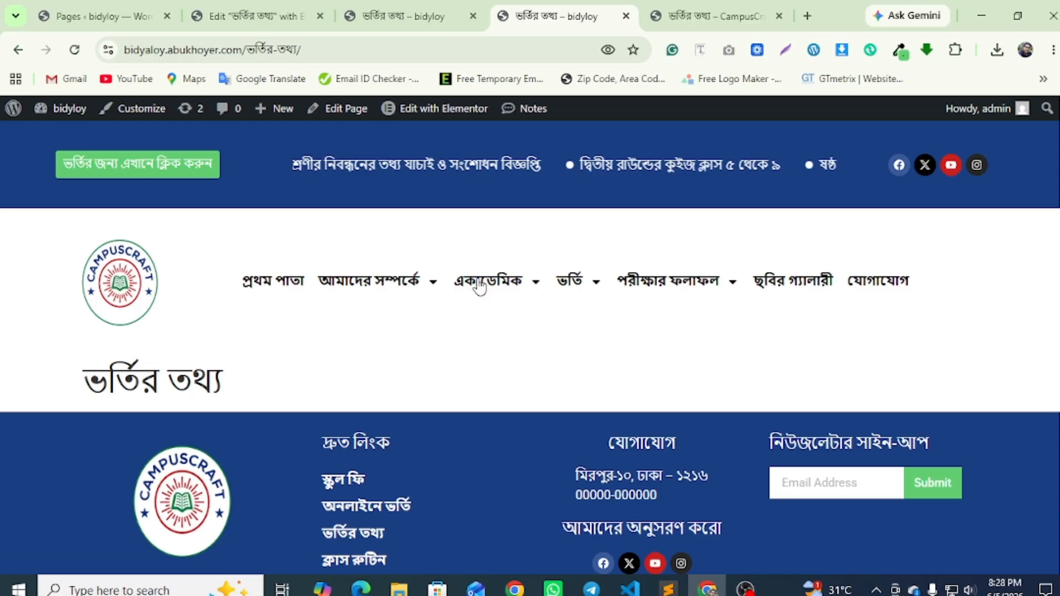
mouse_move(507, 297)
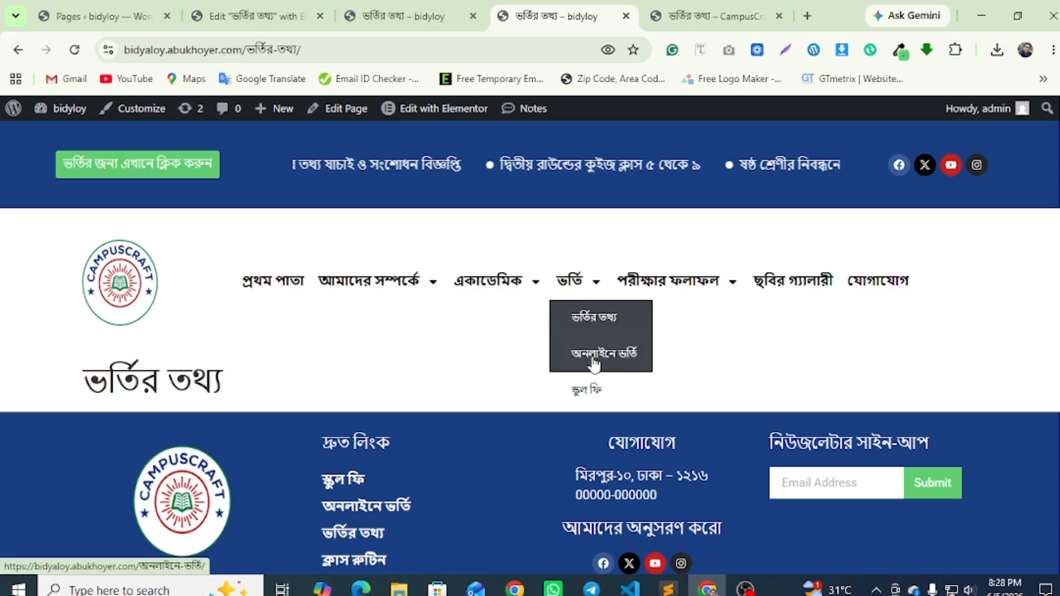
click(588, 357)
click(343, 49)
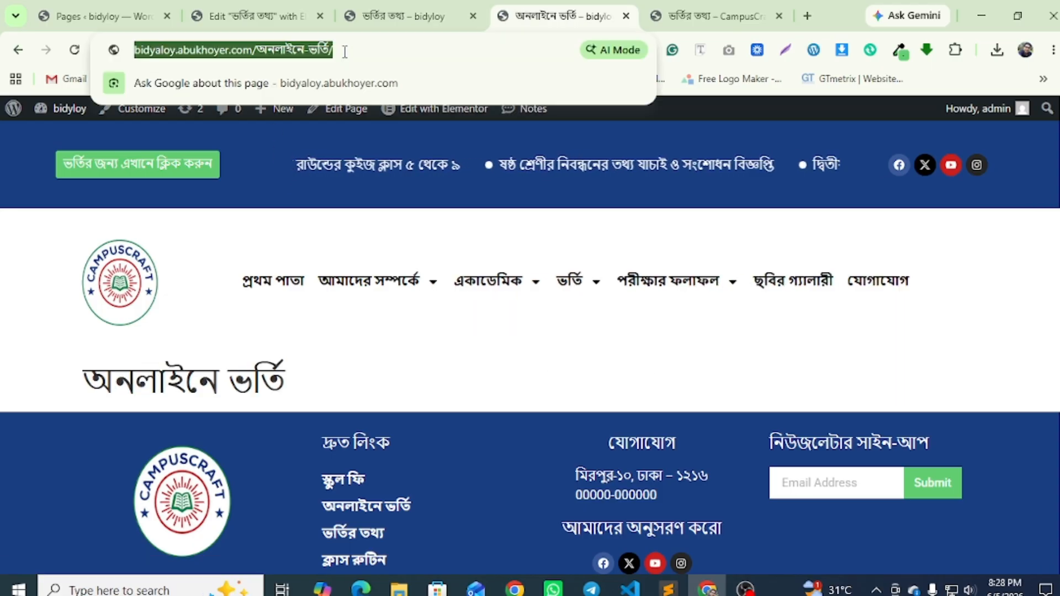
right_click(346, 51)
click(393, 201)
click(249, 16)
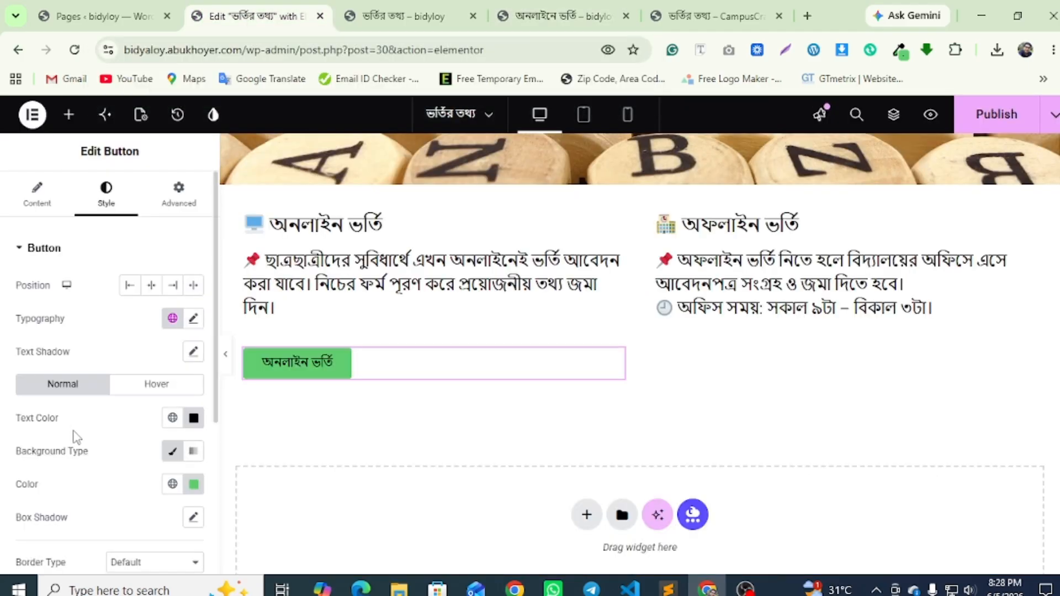
Paste the copied অনলাইনে ভর্তি page URL as the অনলাইন ভর্তি button's link, publish, and check the ভর্তির তথ্য preview
click(38, 194)
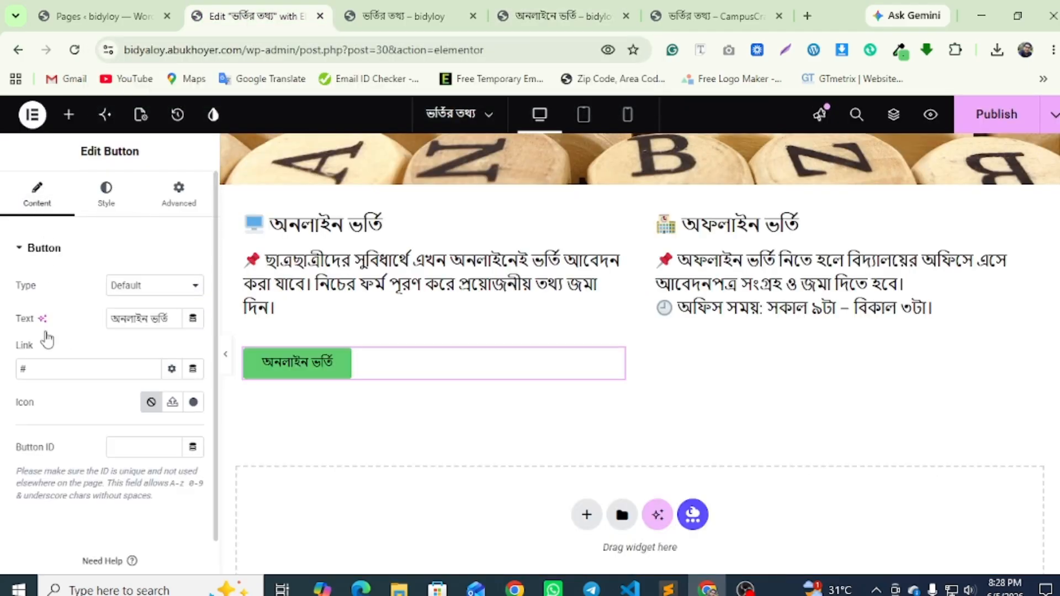
right_click(21, 367)
click(70, 201)
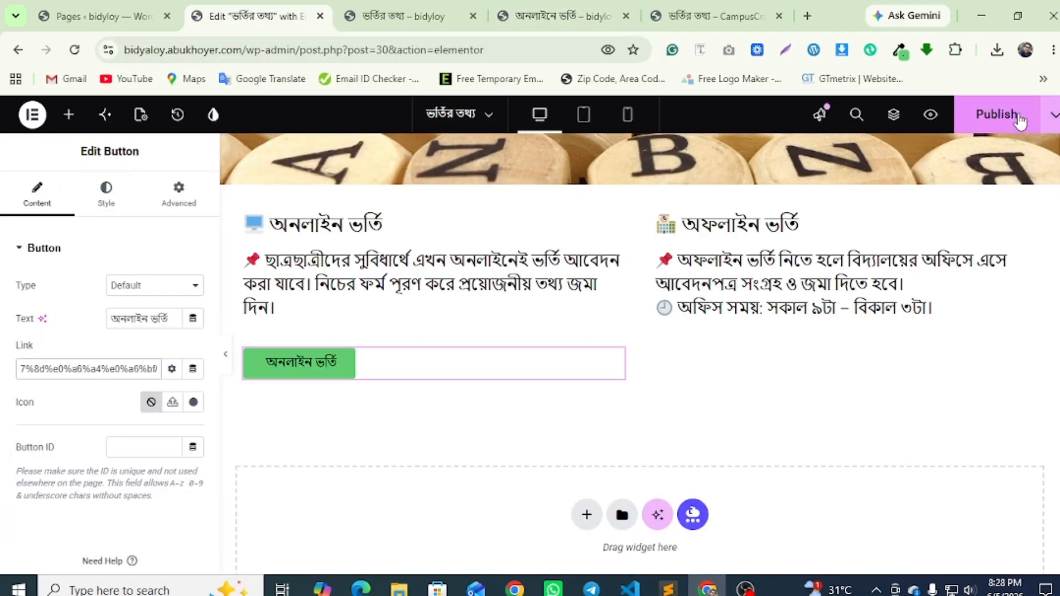
click(403, 16)
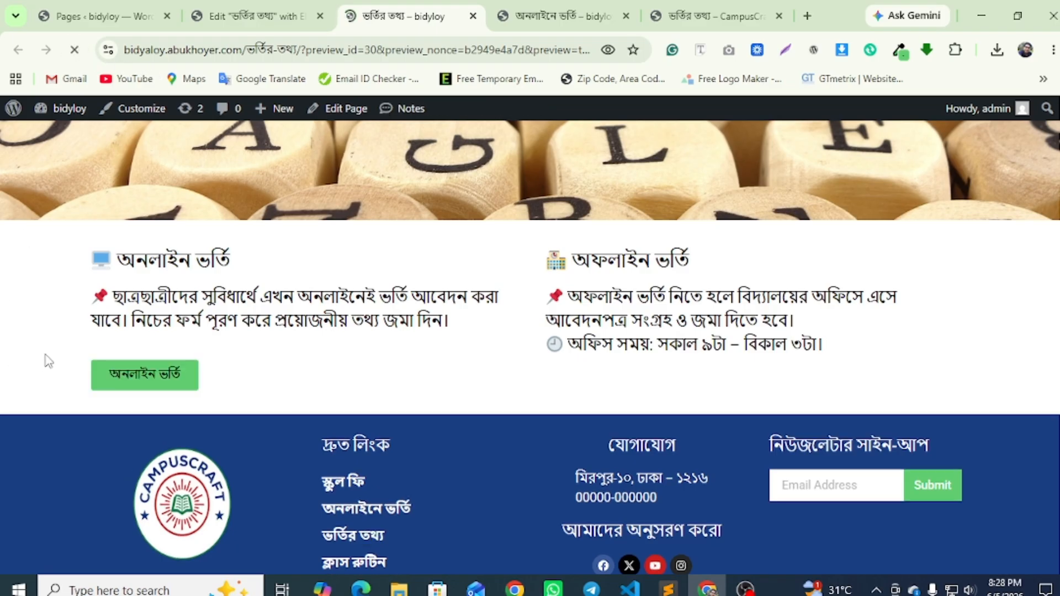
Compare with the CampusCraft button, set the অনলাইন ভর্তি button's padding to 15 px on all sides, and publish the page
click(718, 5)
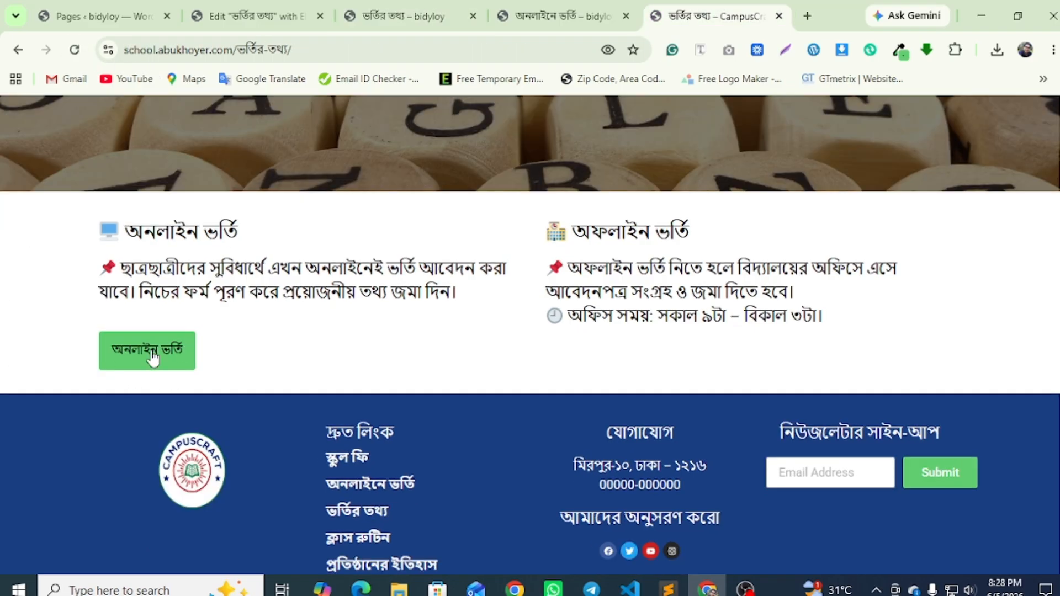
click(260, 16)
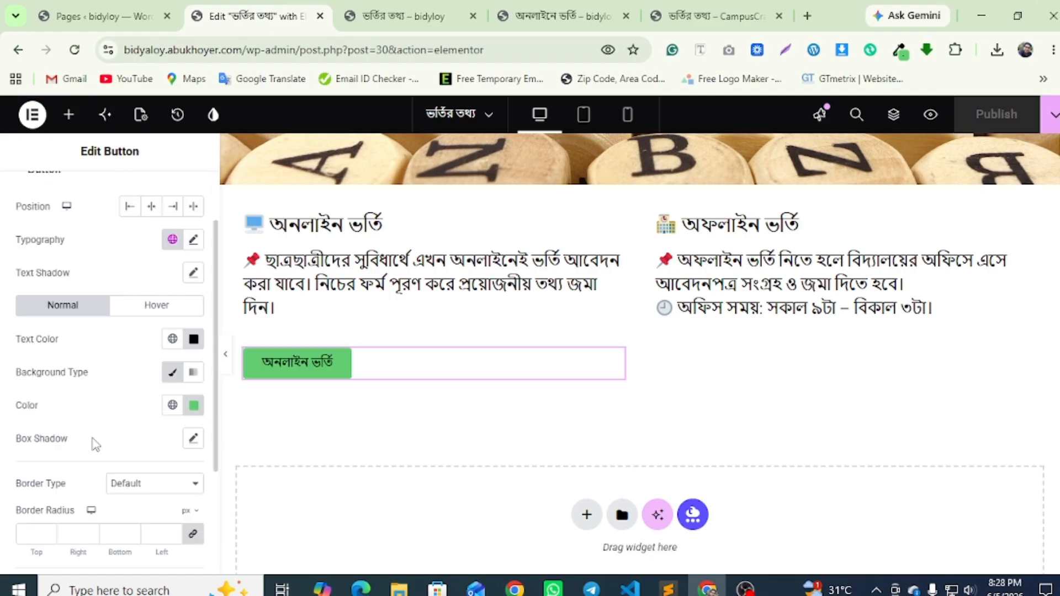
scroll(94, 441, down, 3)
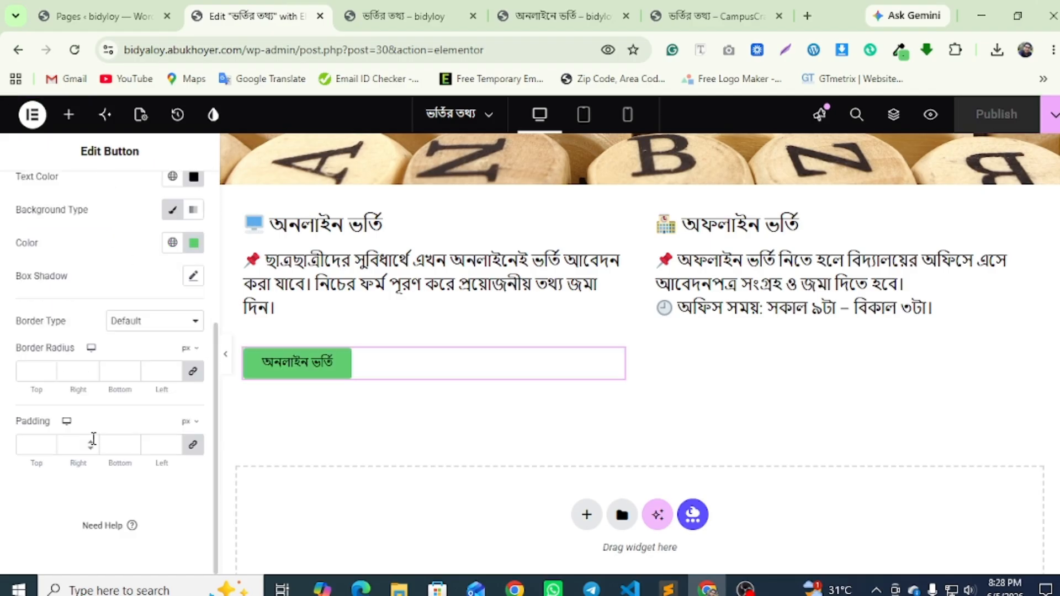
click(175, 445)
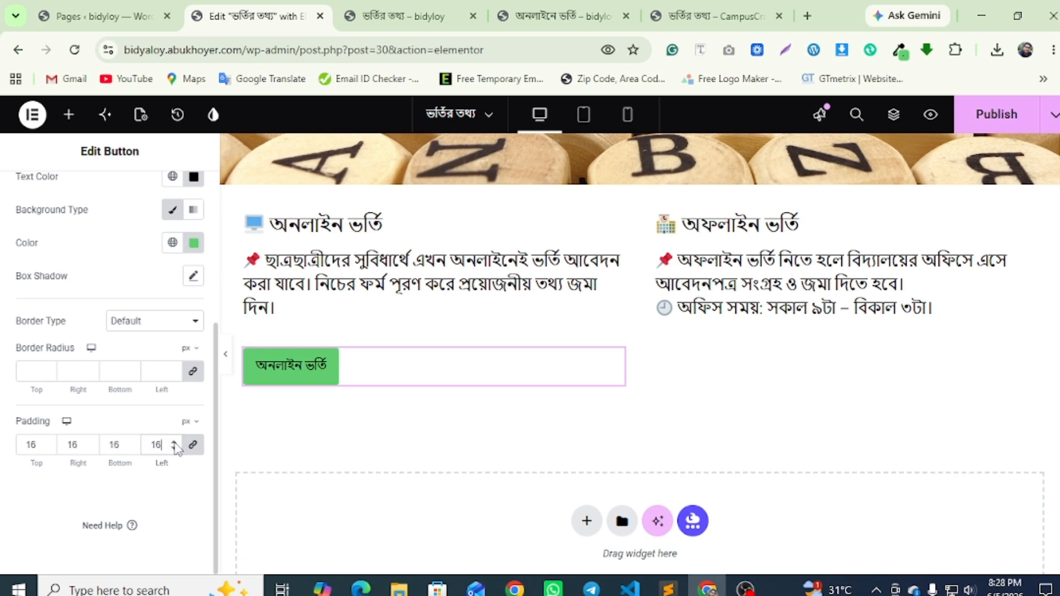
click(174, 448)
click(174, 448)
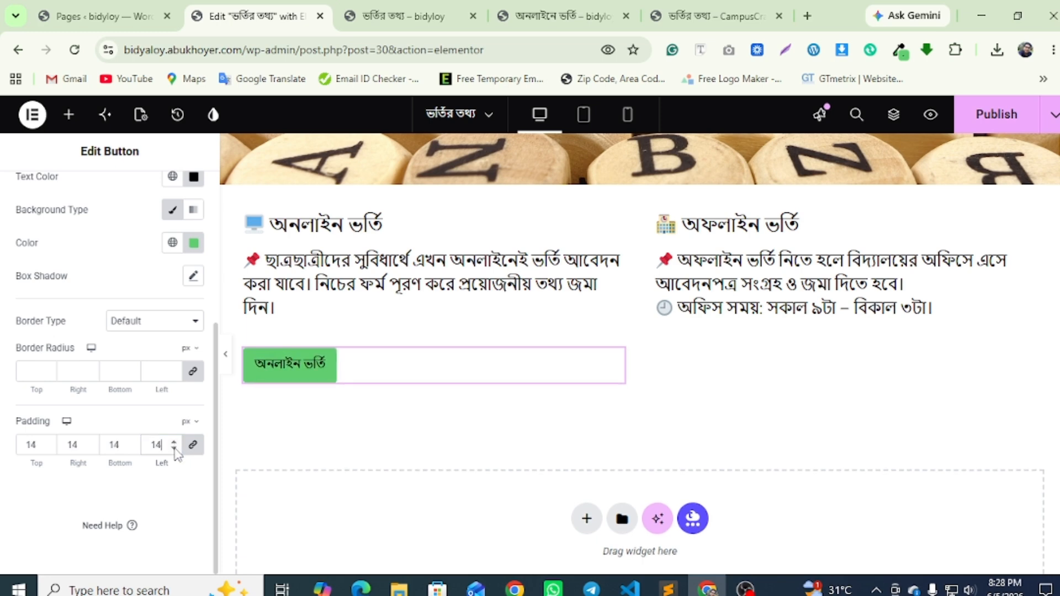
click(175, 443)
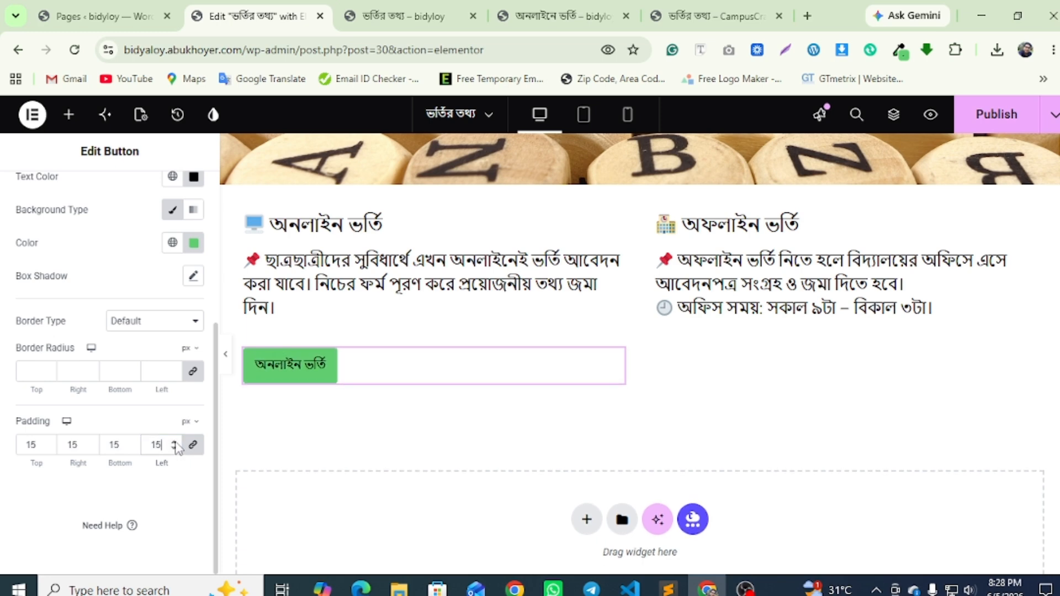
click(1002, 113)
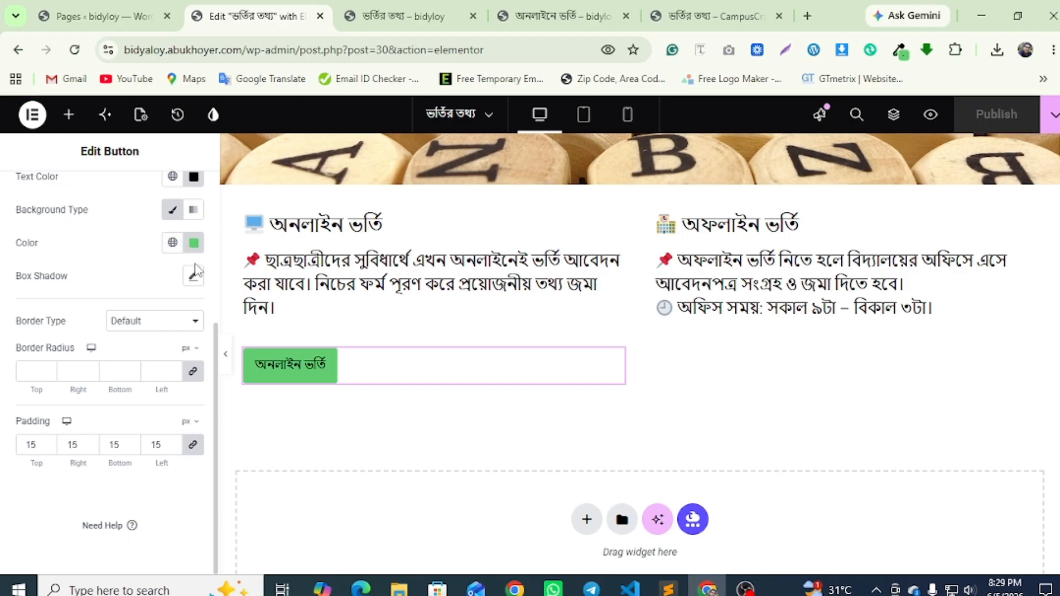
Set the অনলাইন ভর্তি button's typography size to 18 px and return to the page preview
scroll(193, 276, up, 5)
click(193, 314)
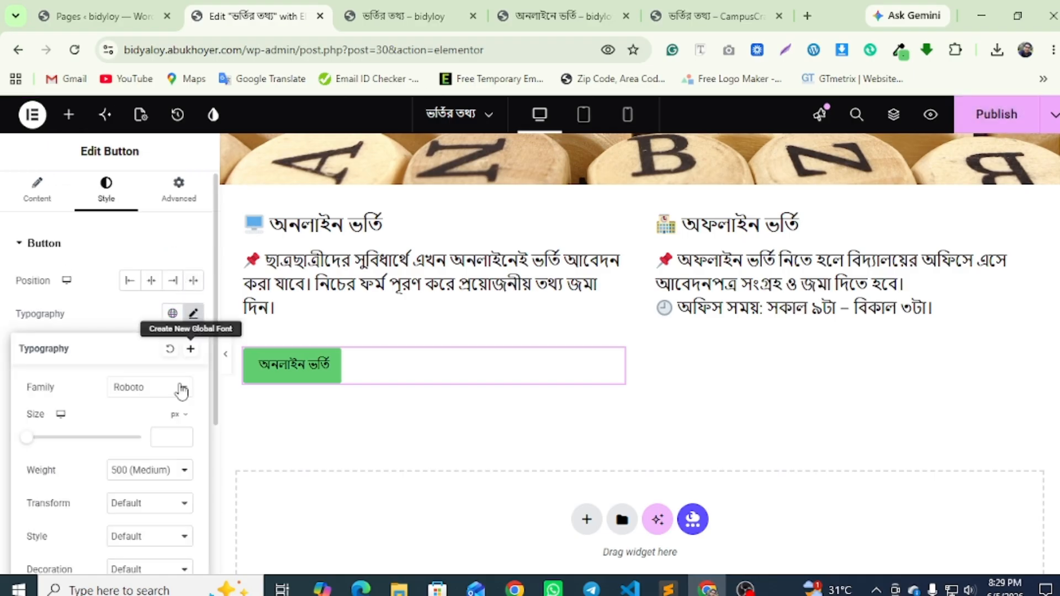
text(18)
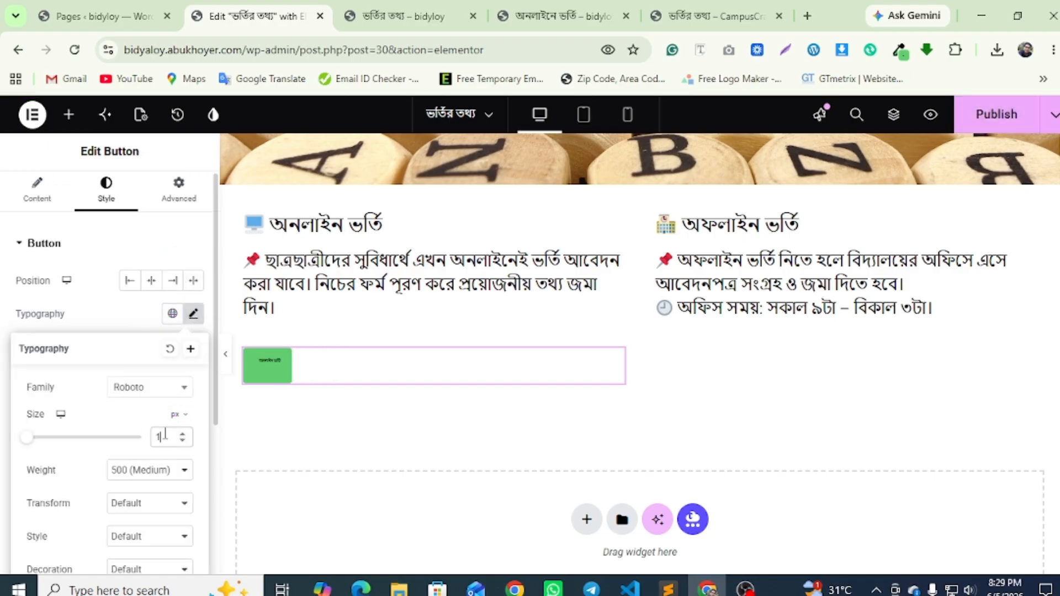
click(419, 15)
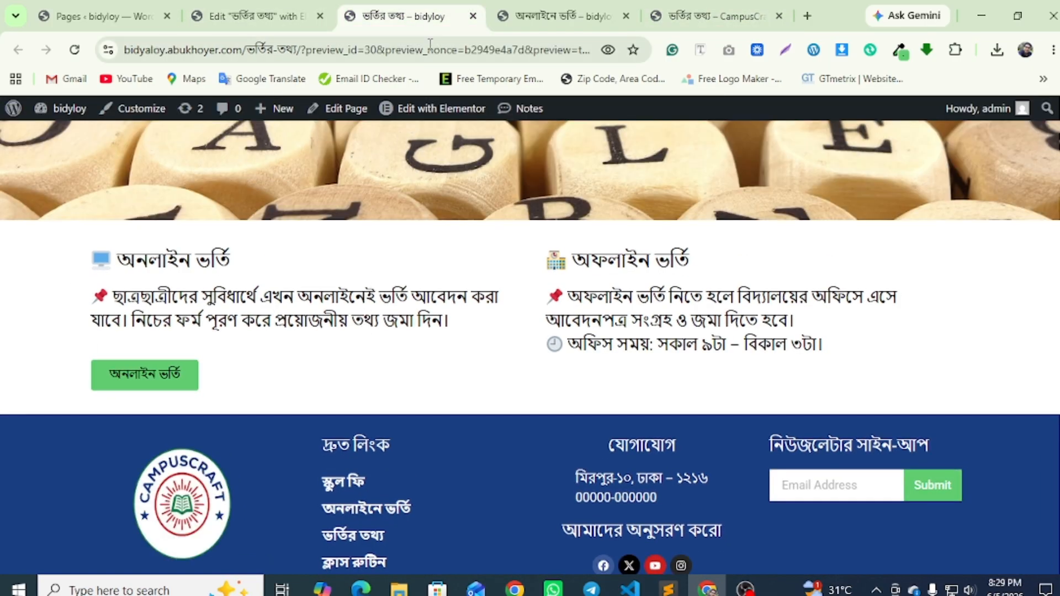
Close the ভর্তির তথ্য preview and editor tabs, and open the bidyloy অনলাইনে ভর্তি page for editing in WordPress
click(554, 15)
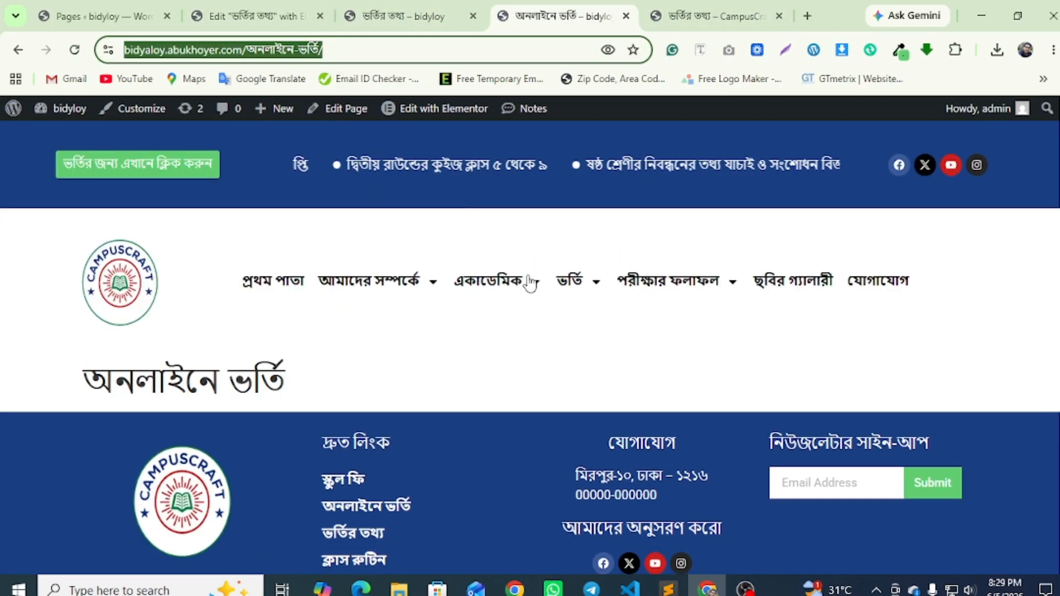
mouse_move(599, 282)
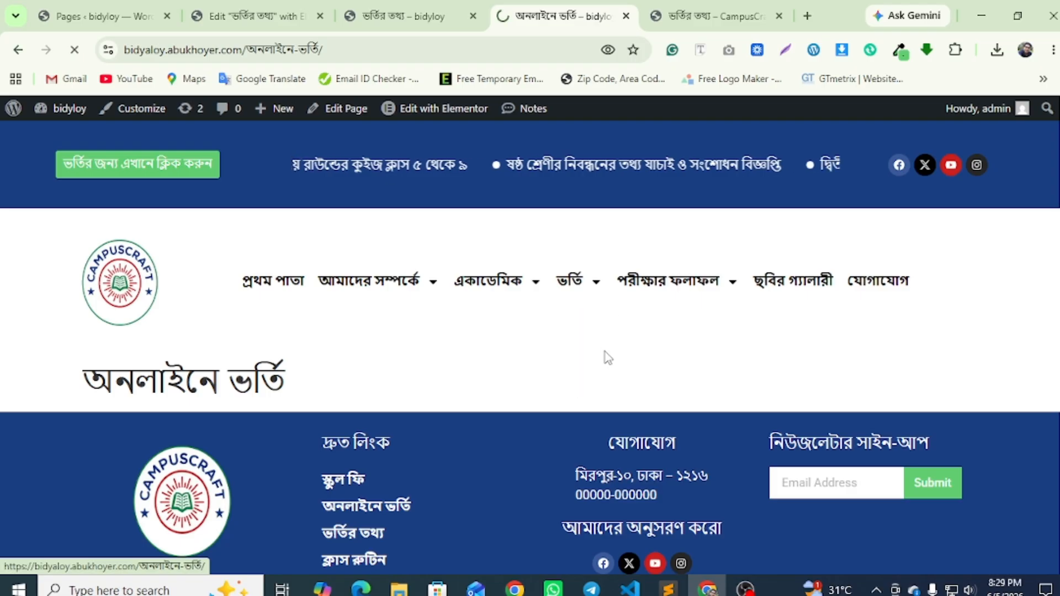
click(464, 16)
click(470, 16)
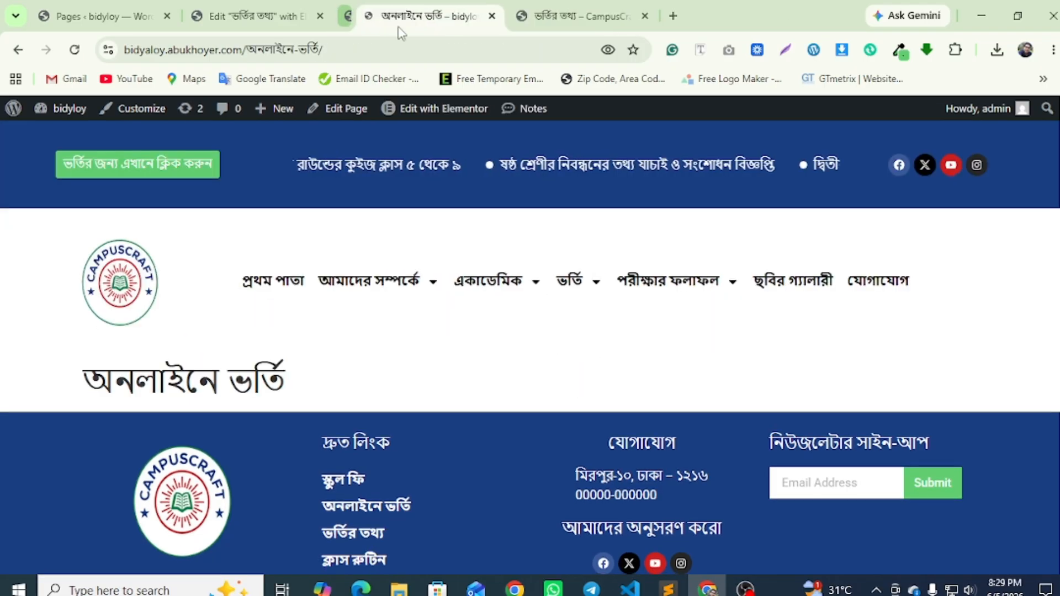
click(320, 16)
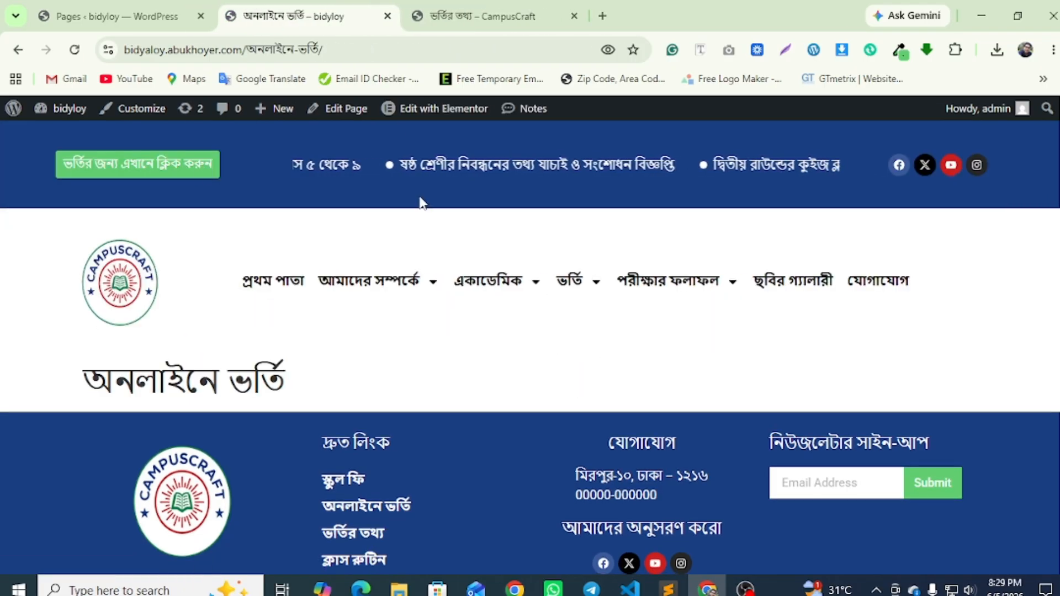
click(352, 109)
Open the CampusCraft site's অনলাইনে ভর্তি page and look over its banner section
click(475, 16)
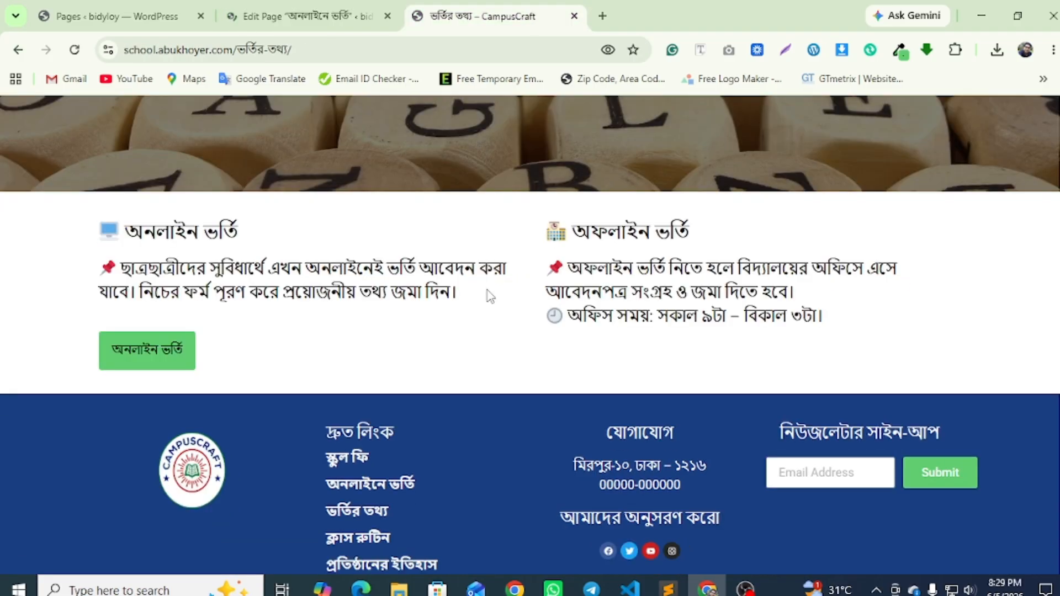
scroll(596, 240, up, 6)
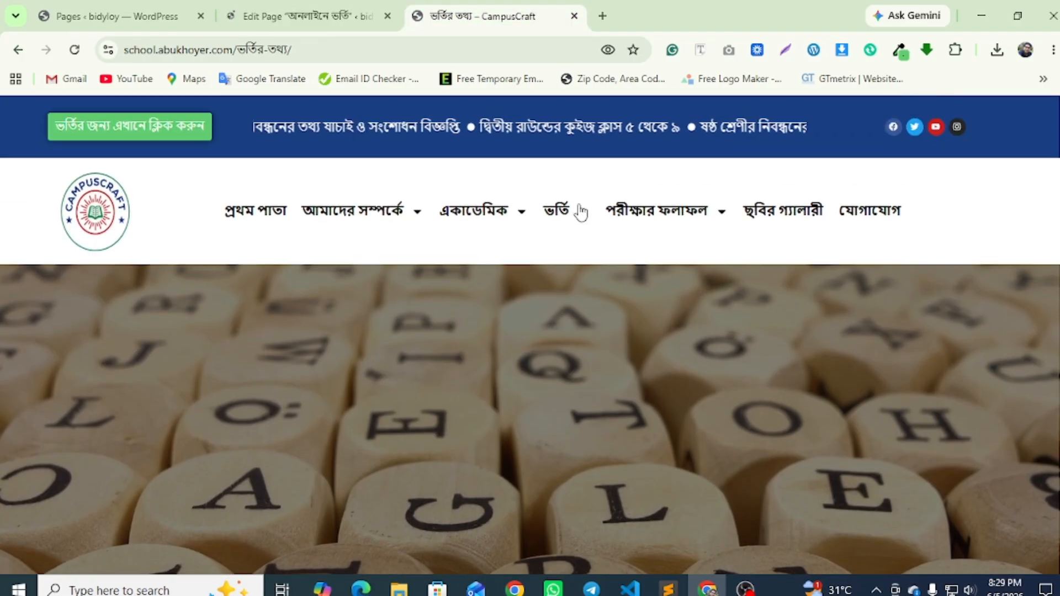
mouse_move(558, 210)
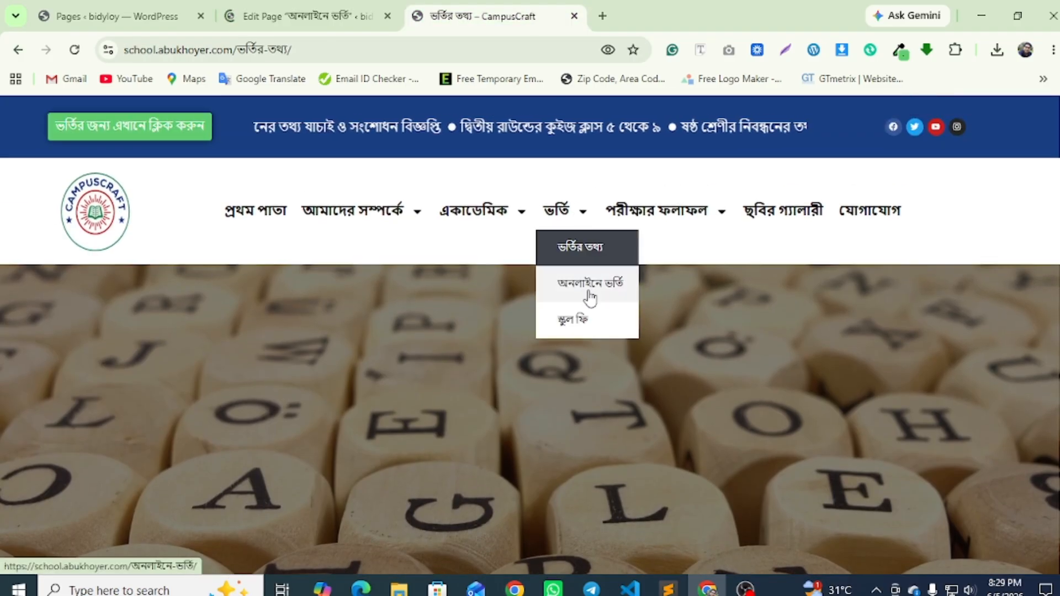
click(569, 317)
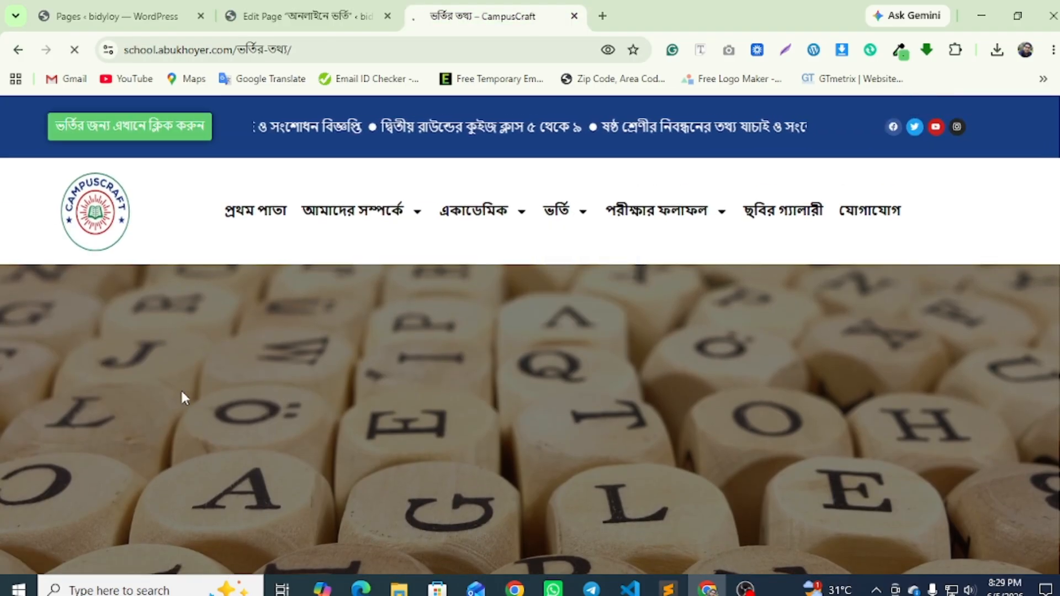
scroll(188, 390, down, 4)
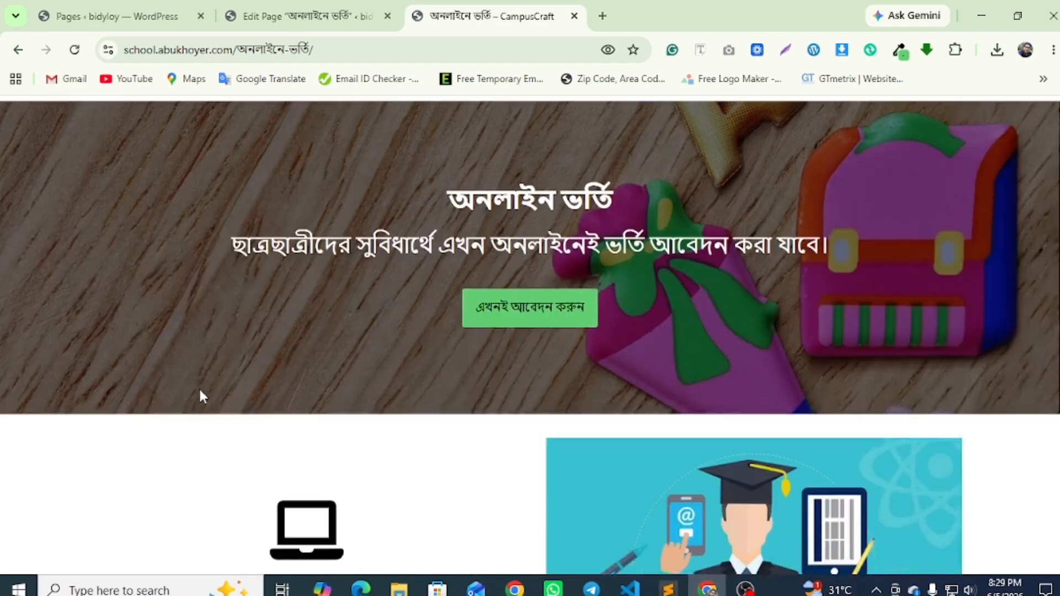
scroll(702, 238, up, 2)
scroll(718, 243, up, 2)
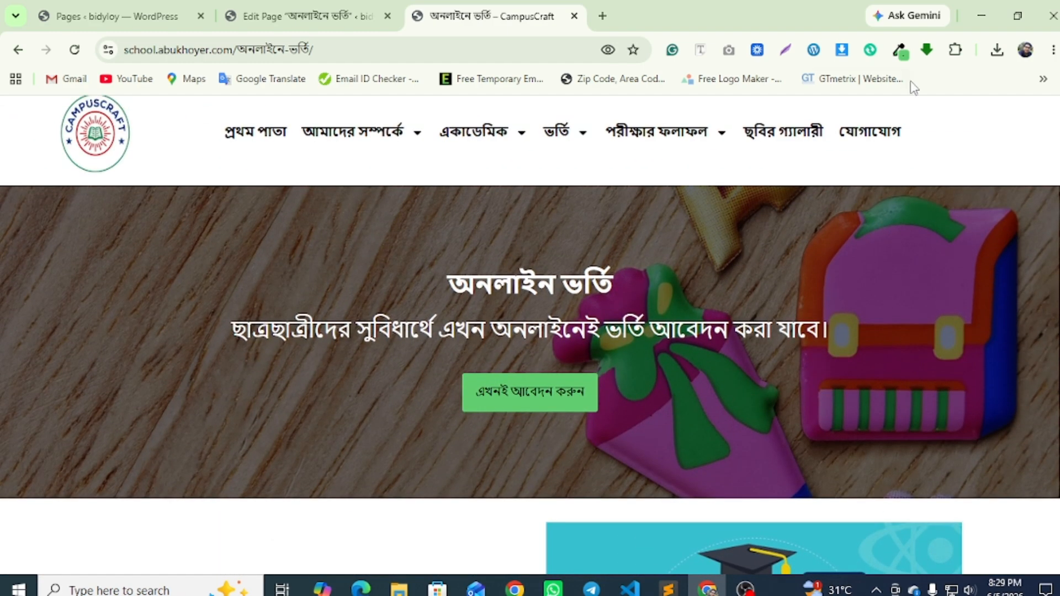
Download the school-bag banner JPG, the graduate illustration JPG and the money bag SVG from the CampusCraft page with Image Downloader
click(927, 50)
scroll(904, 380, down, 1)
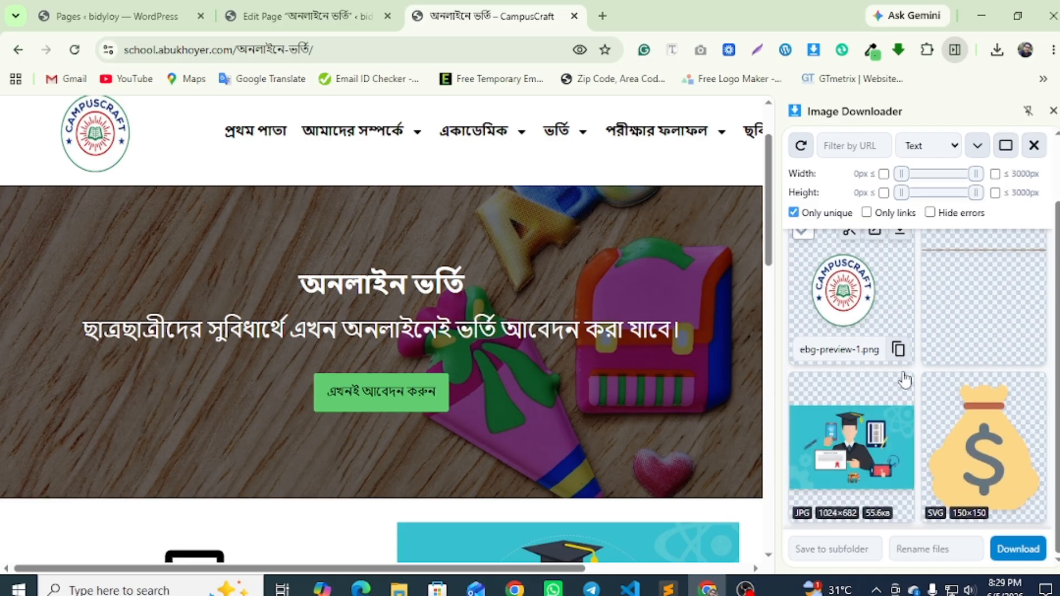
mouse_move(1031, 268)
scroll(1037, 335, up, 1)
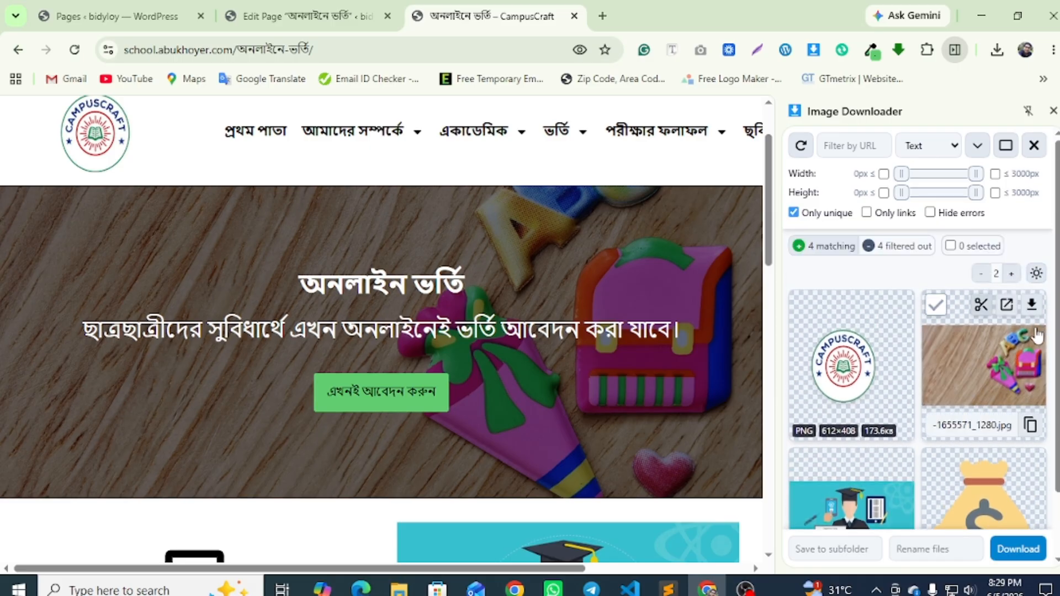
scroll(925, 401, down, 2)
mouse_move(914, 402)
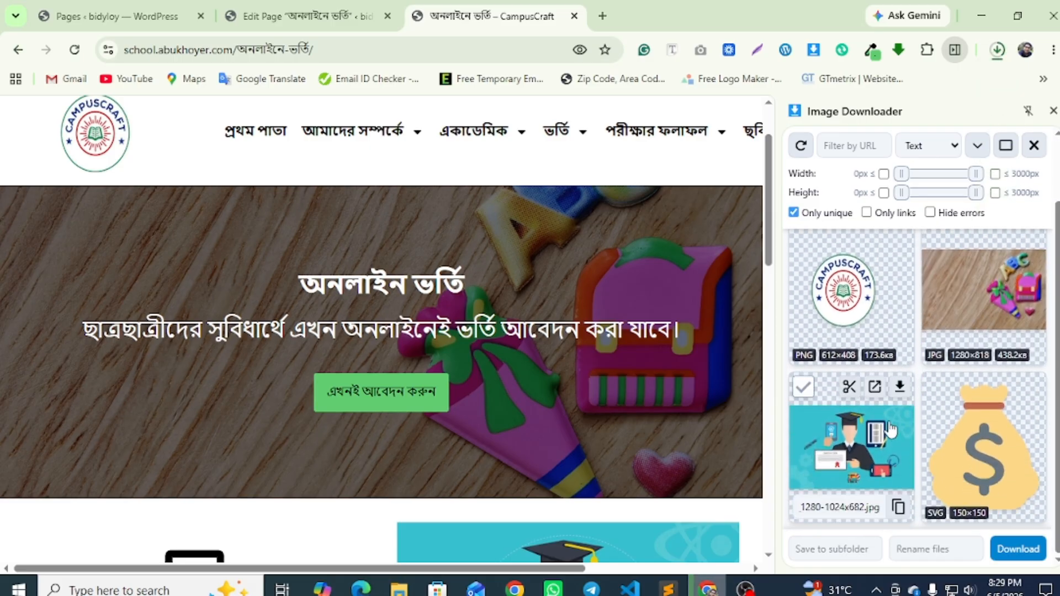
mouse_move(1023, 405)
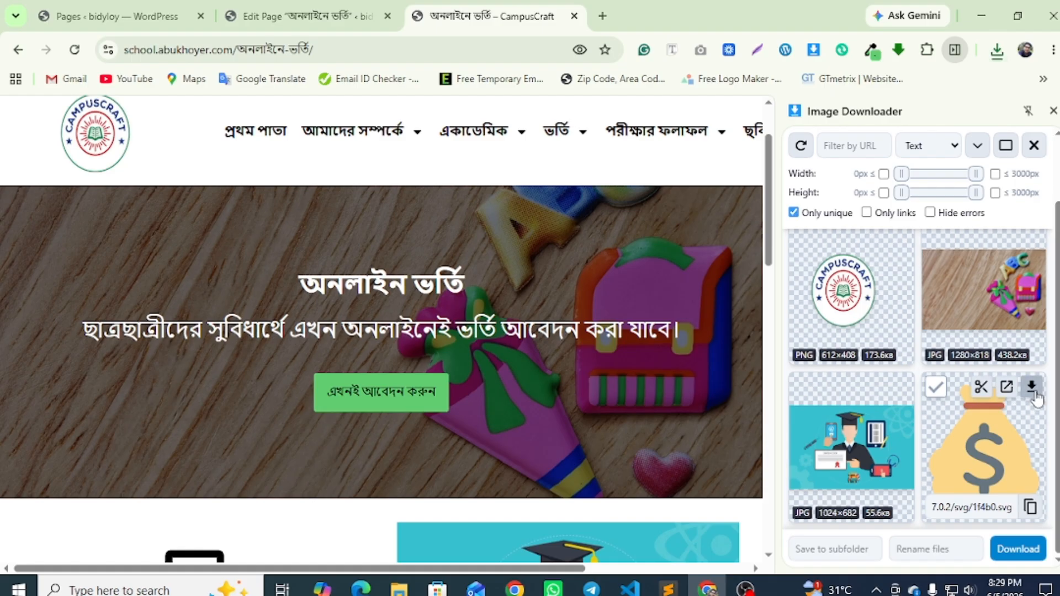
click(1032, 387)
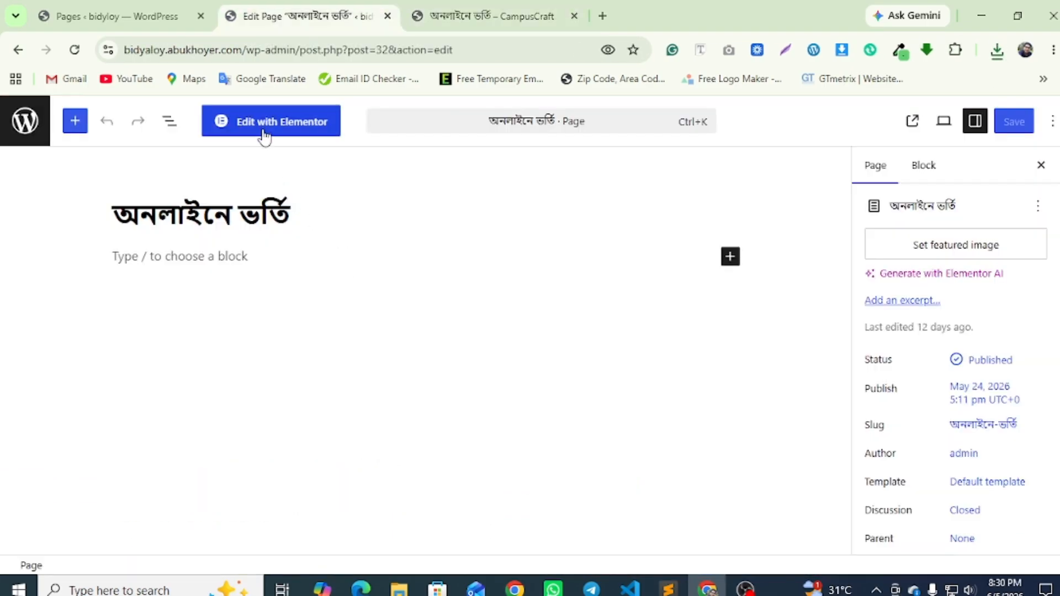
Open the bidyloy অনলাইনে ভর্তি page in Elementor and the অনলাইনে ভর্তি document in Google Docs in a new tab
click(265, 123)
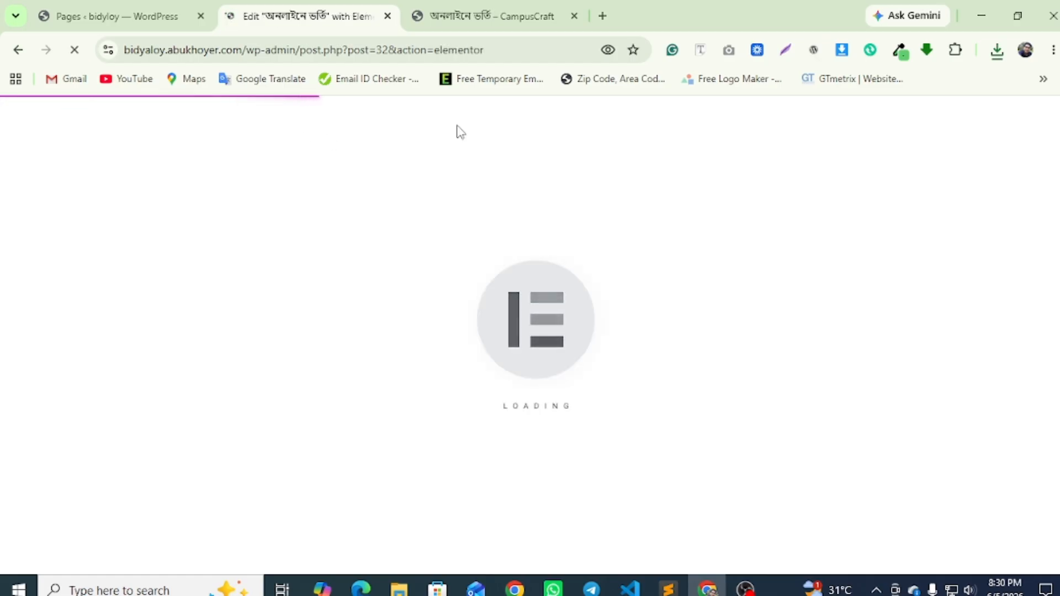
click(604, 20)
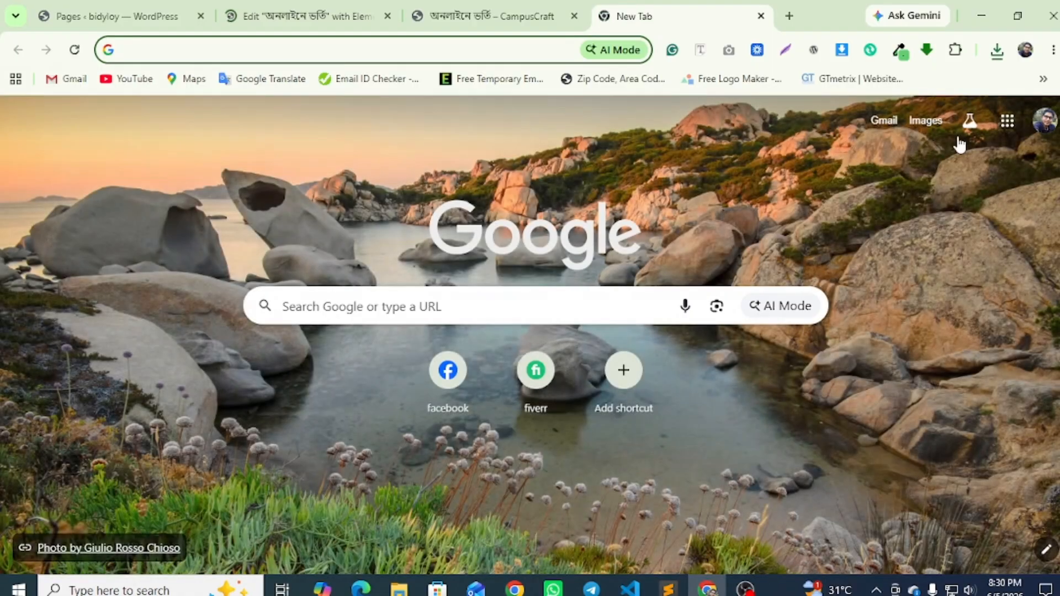
click(1008, 121)
scroll(934, 340, down, 3)
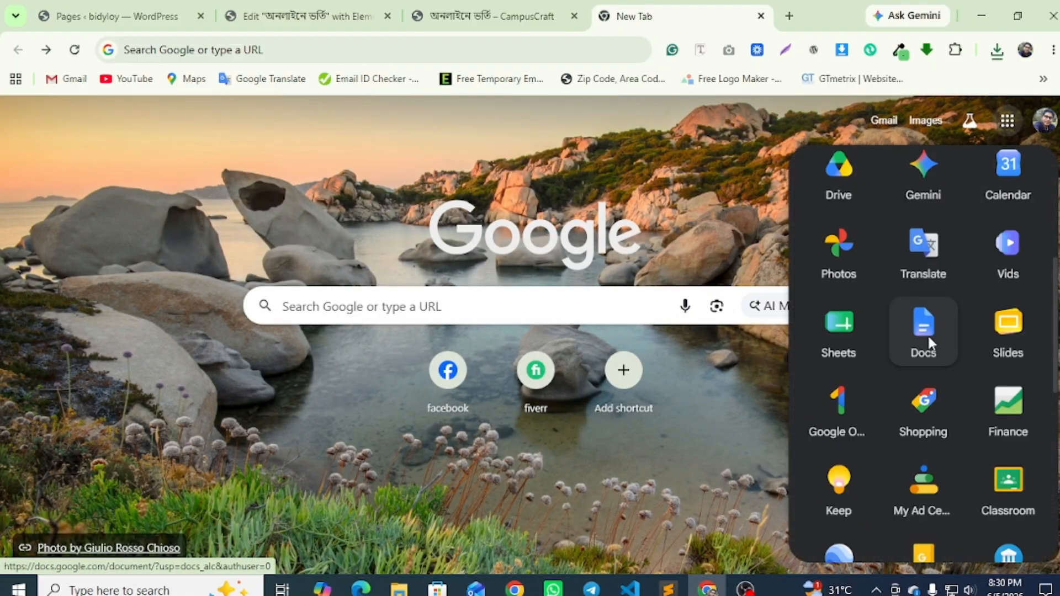
click(928, 334)
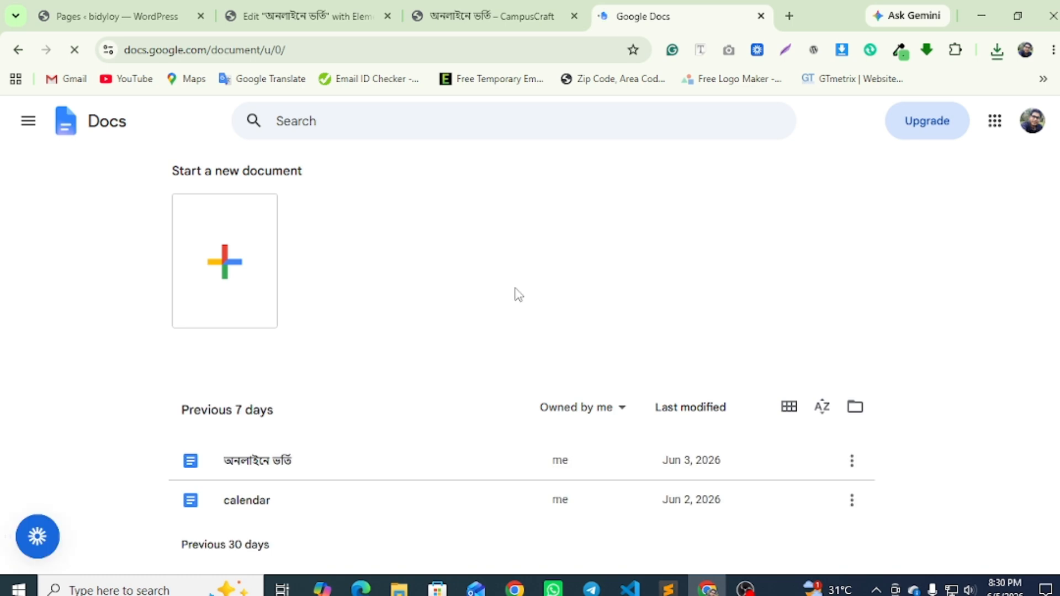
scroll(488, 317, down, 3)
click(265, 315)
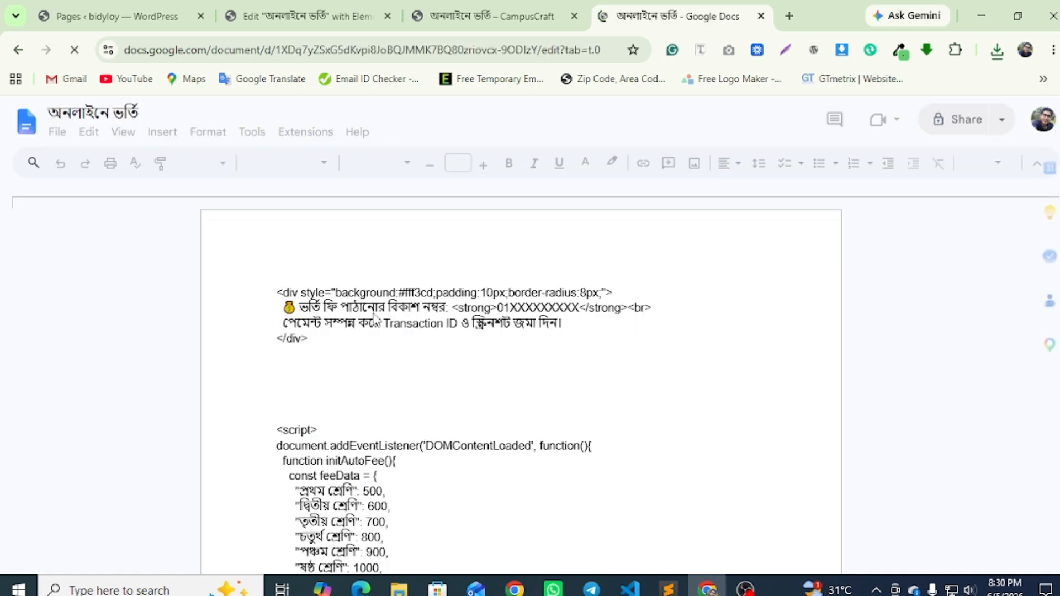
Set the Elementor page layout of অনলাইনে ভর্তি to Elementor Full Width and publish the page
click(281, 10)
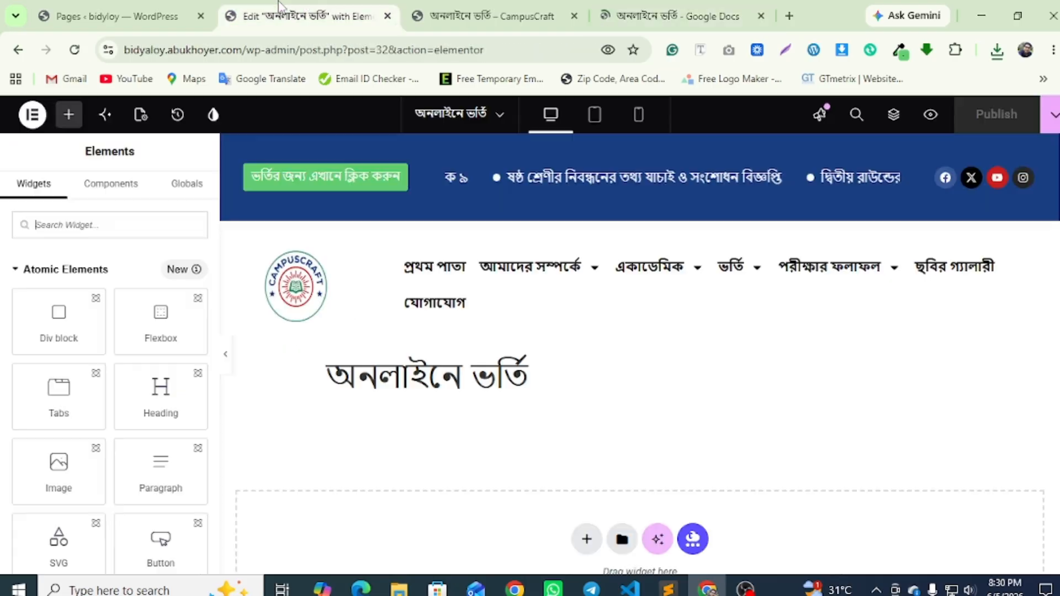
click(138, 112)
scroll(52, 349, down, 5)
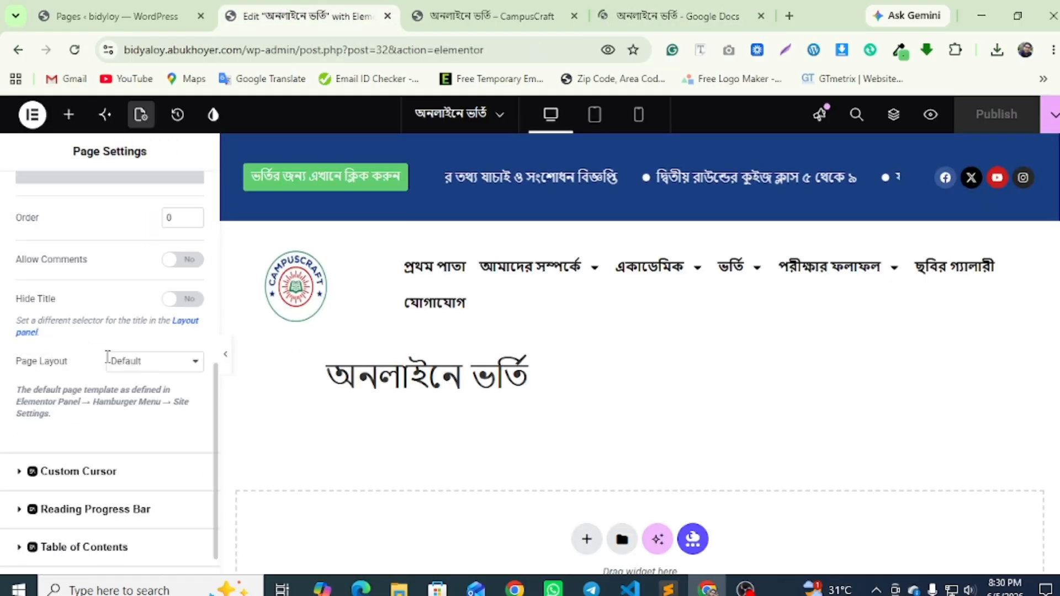
scroll(110, 359, down, 1)
click(172, 336)
click(170, 391)
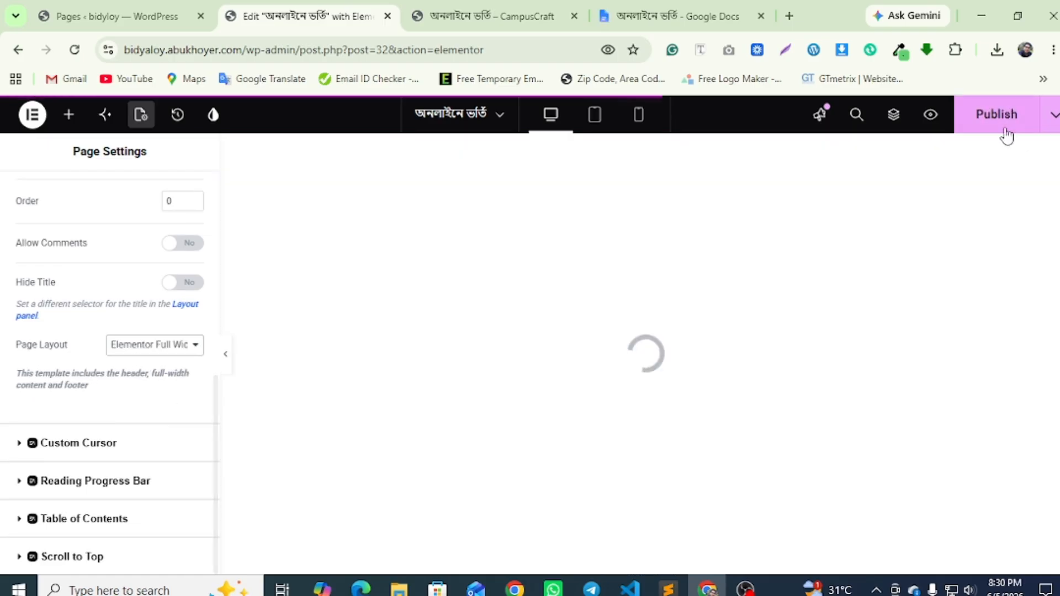
click(997, 116)
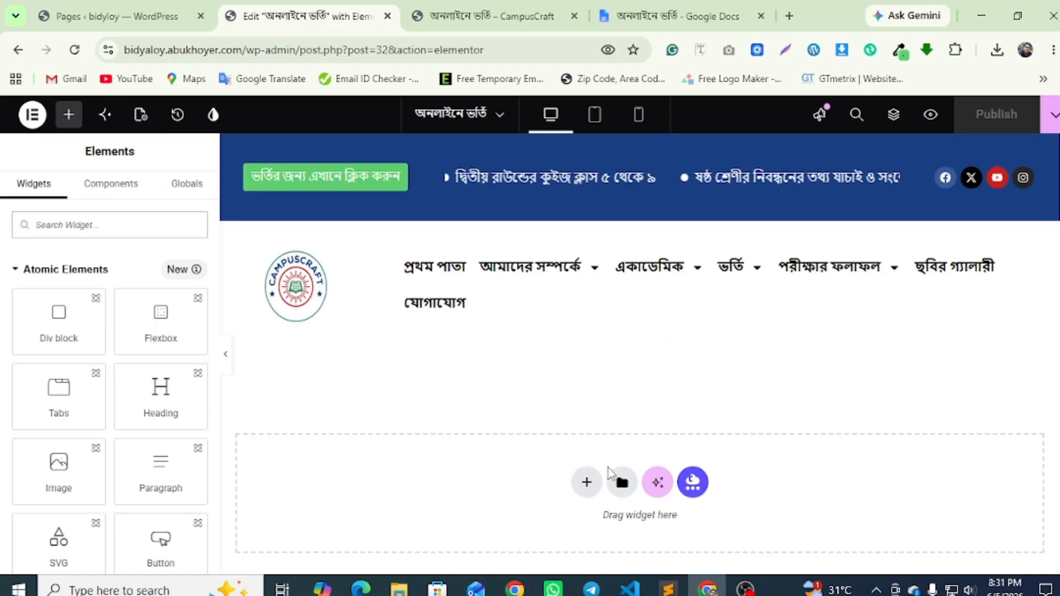
Add a column-direction flexbox below the site header and place a Container widget inside it
click(589, 482)
click(589, 536)
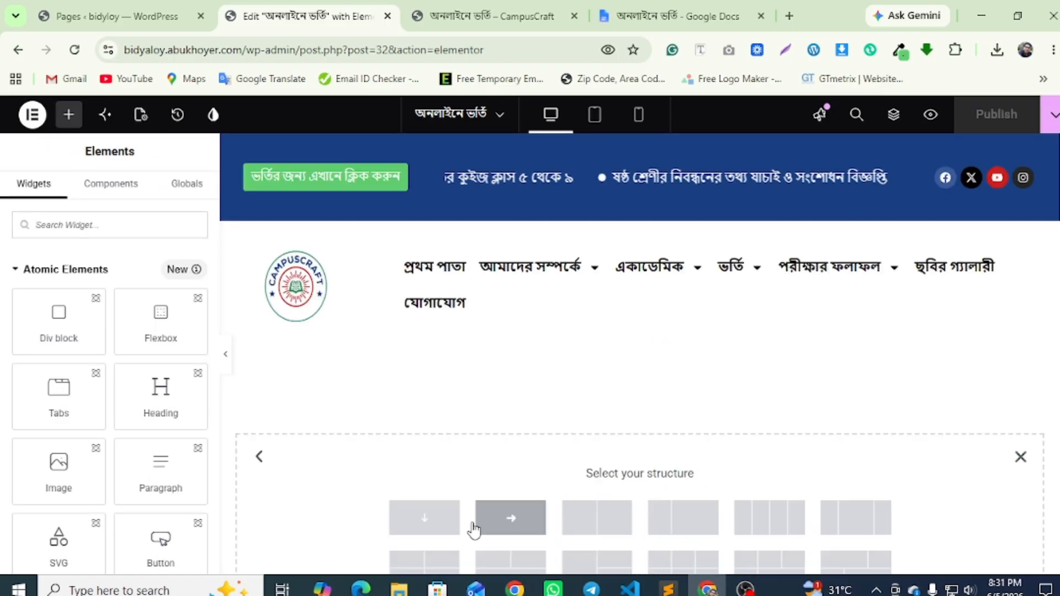
click(471, 500)
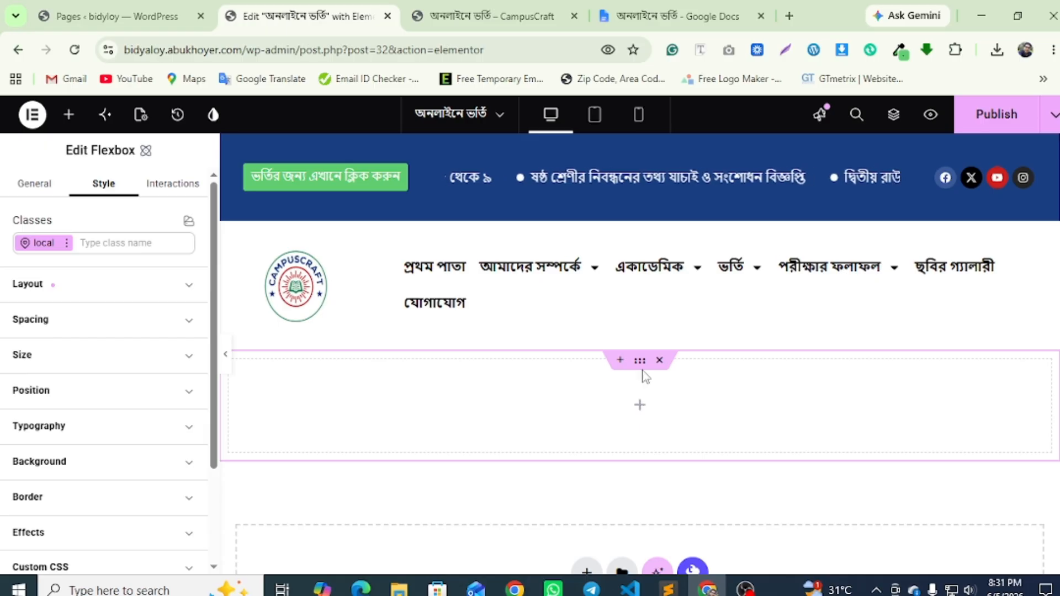
click(642, 410)
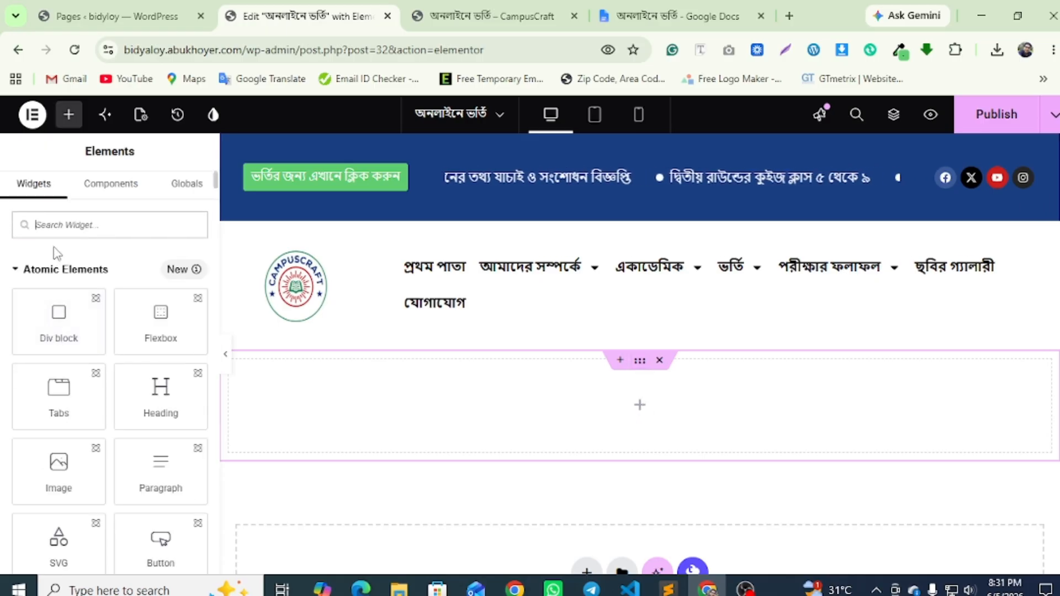
text(c)
drag(70, 301, 560, 419)
Check the banner on the CampusCraft অনলাইনে ভর্তি page and add a background image overlay to the outer flexbox in Elementor
click(682, 16)
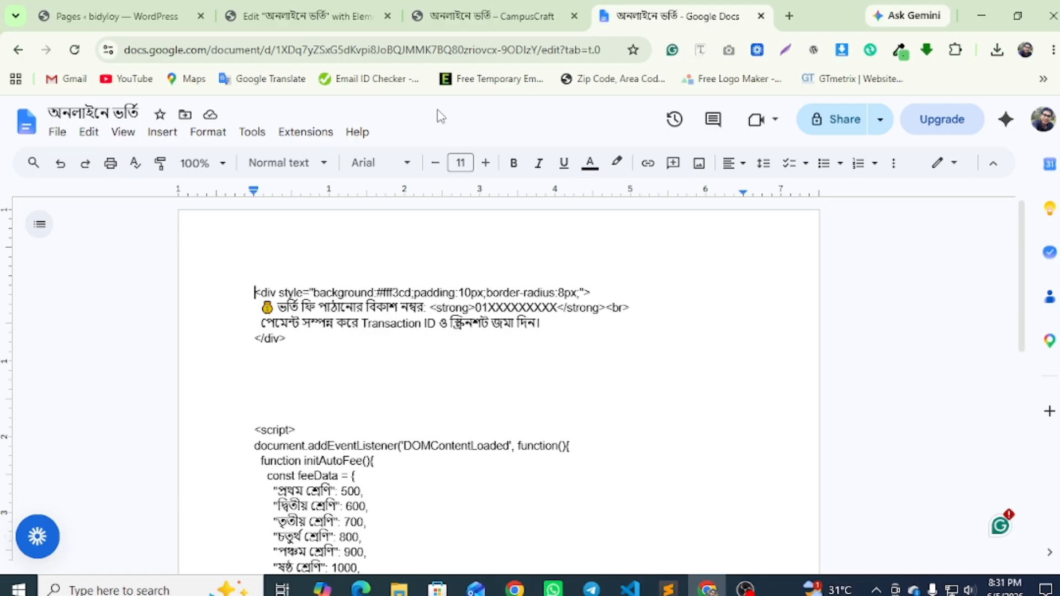
click(492, 16)
scroll(485, 220, up, 3)
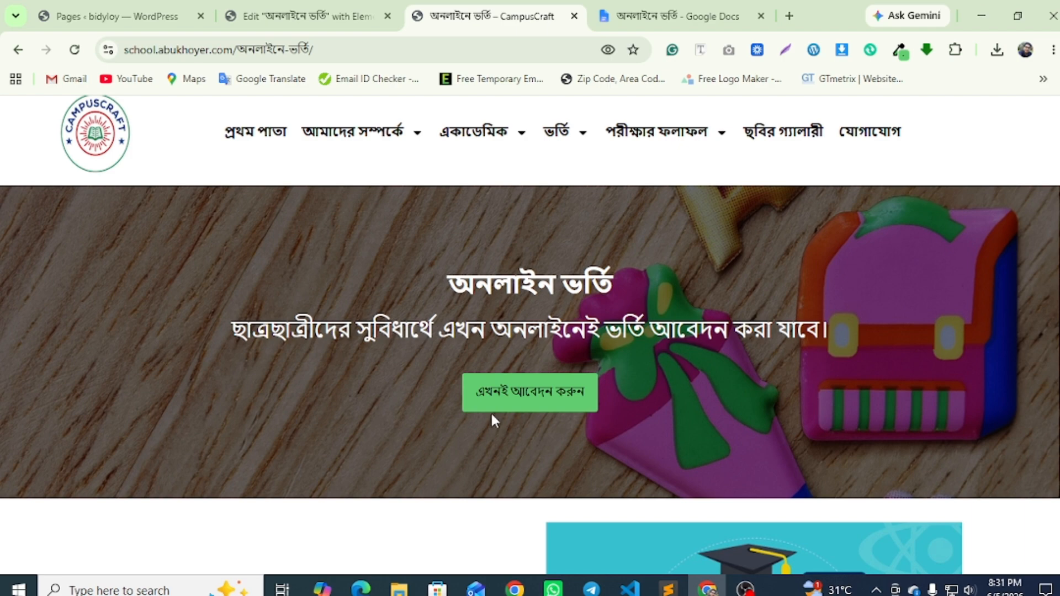
click(306, 16)
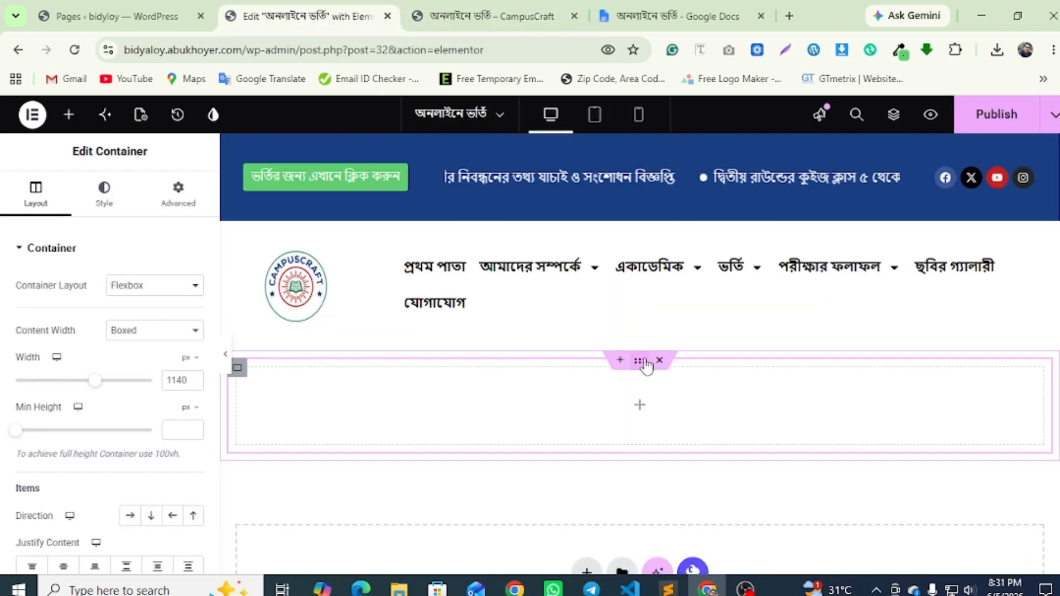
click(646, 365)
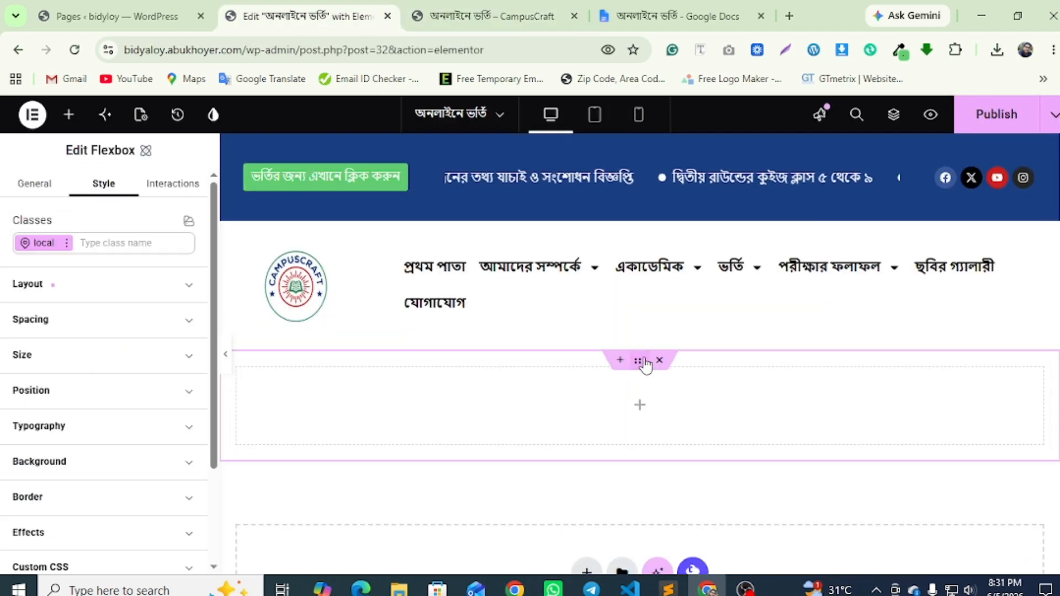
click(80, 288)
scroll(55, 332, down, 5)
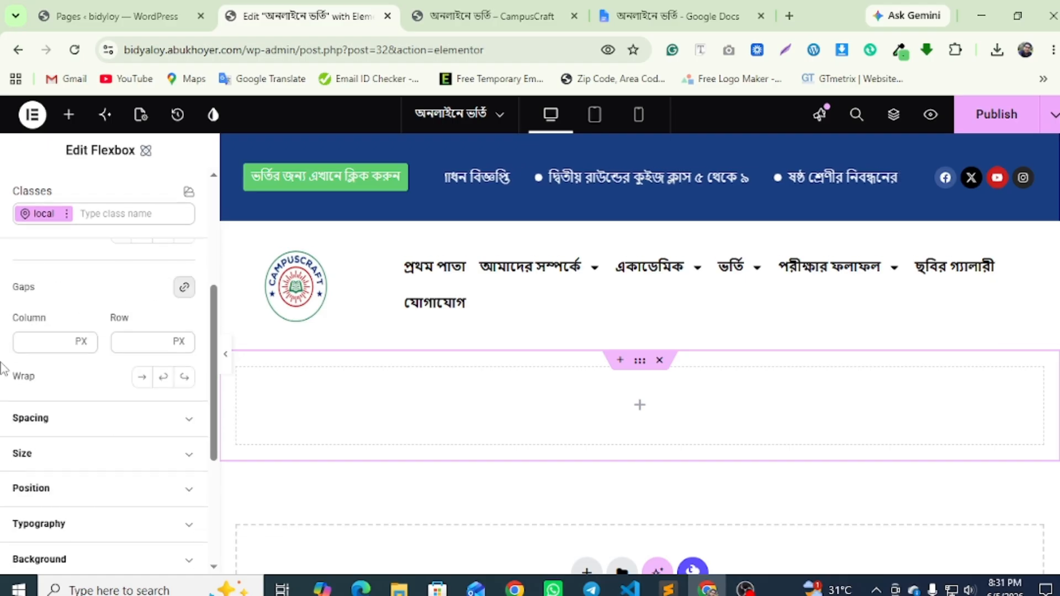
scroll(37, 358, down, 2)
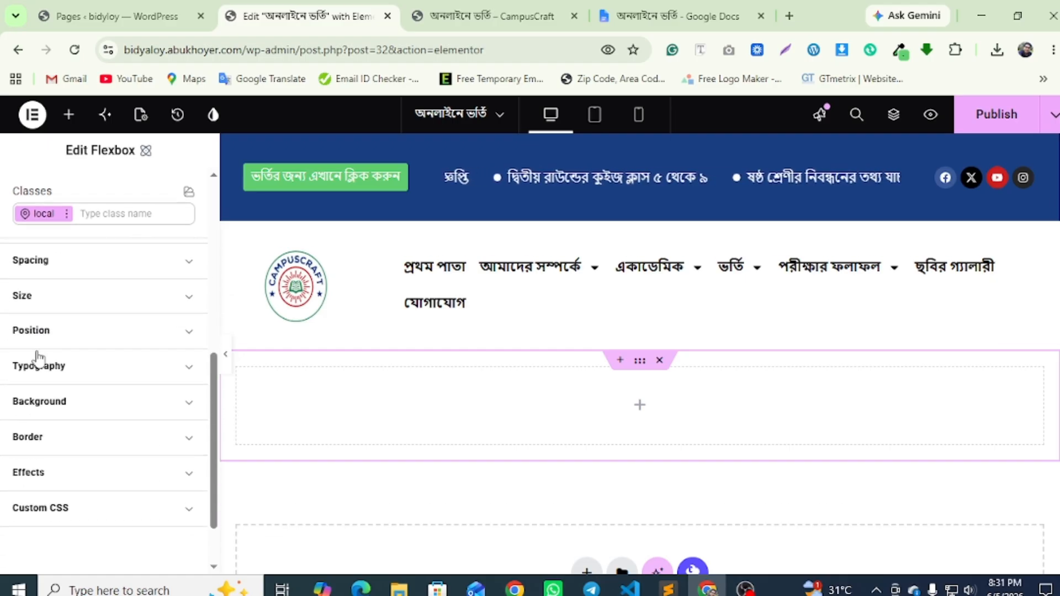
click(72, 401)
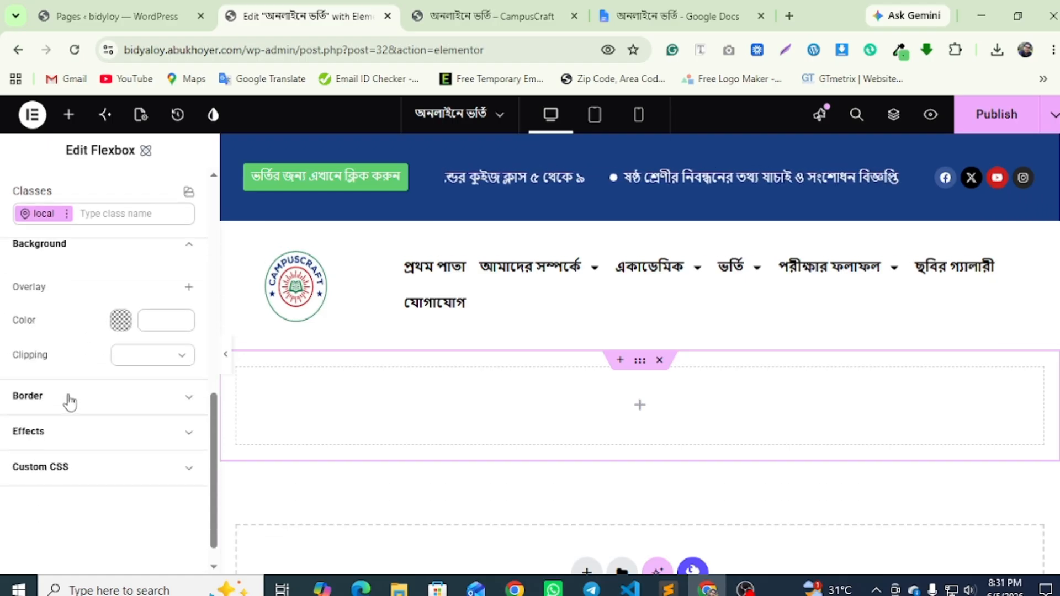
click(190, 289)
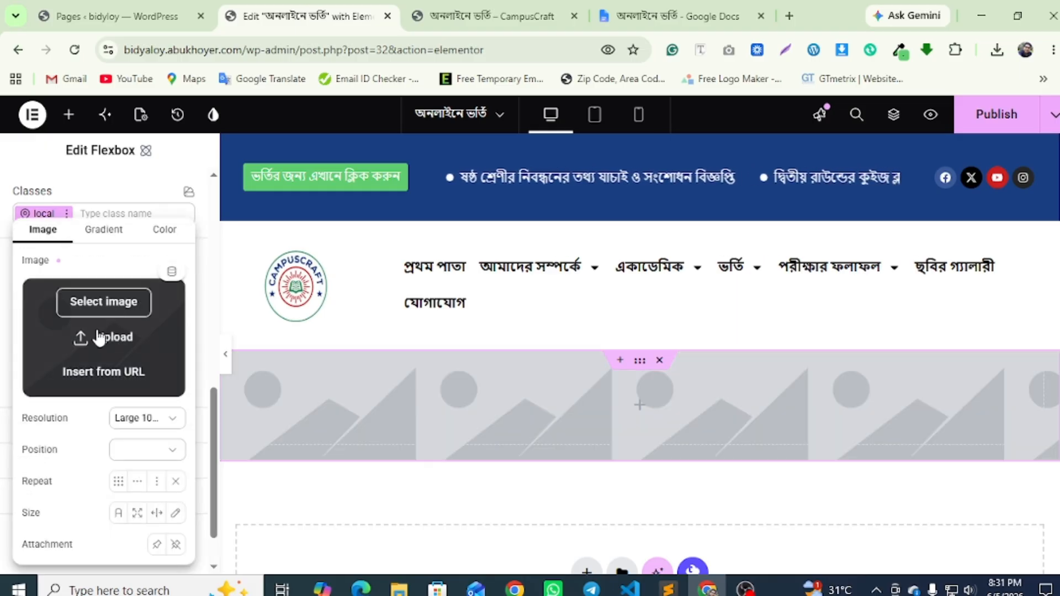
Upload the school-bag picture school-1655571_1280.jpg and insert it as the flexbox's background overlay image
click(99, 338)
click(624, 365)
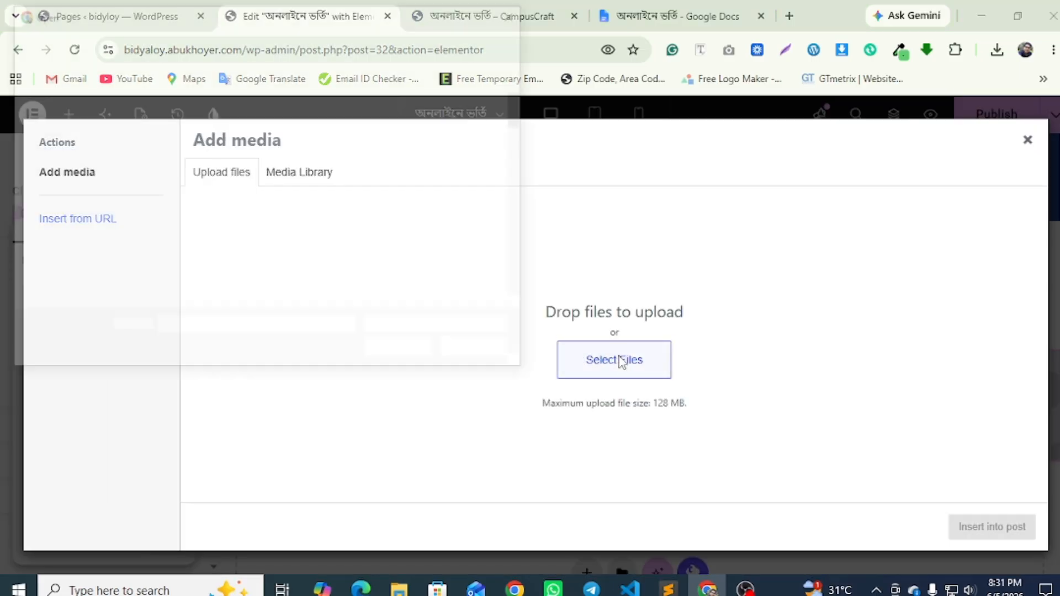
click(149, 161)
double_click(149, 162)
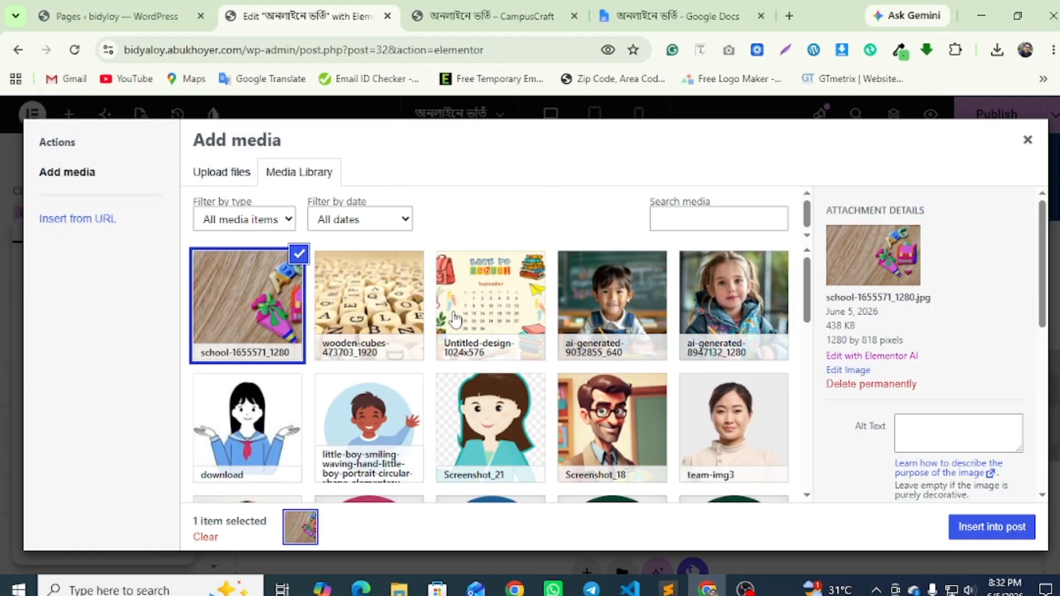
click(1008, 529)
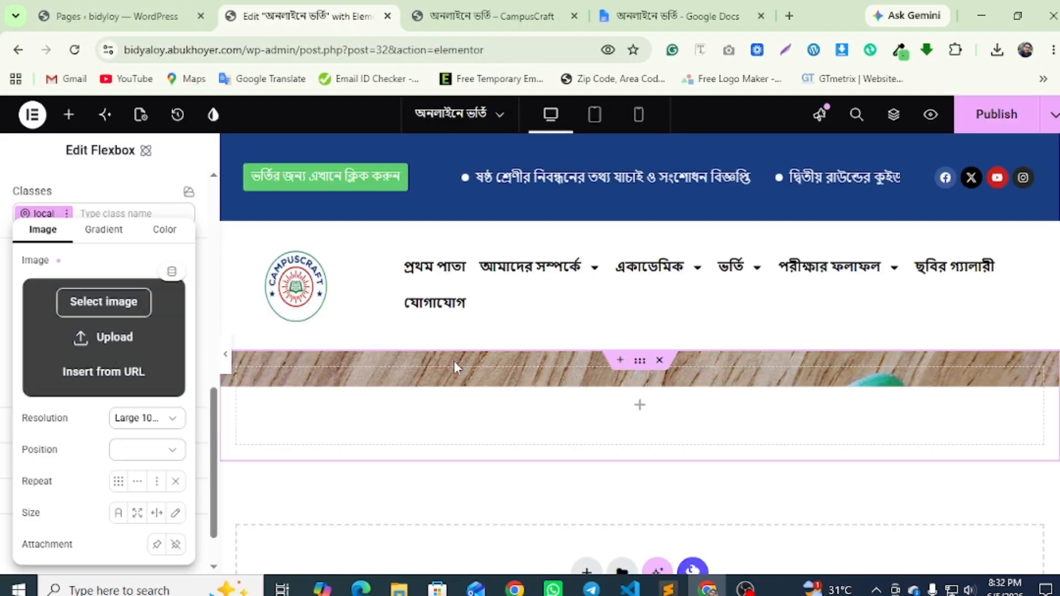
Set the overlay image's resolution to Full and its position to Center center, and stop it from repeating
click(138, 424)
click(107, 523)
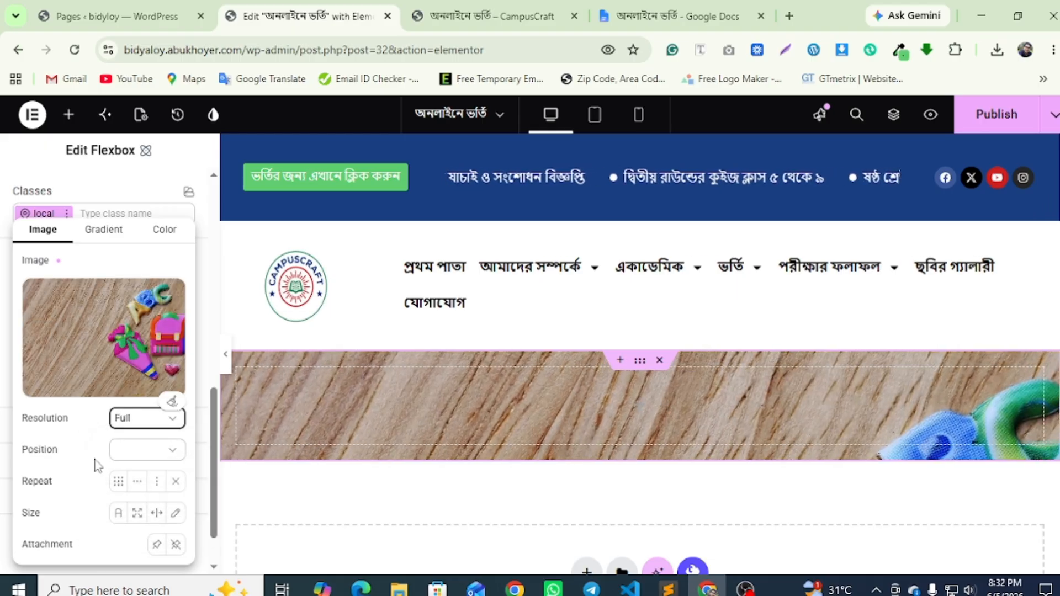
click(166, 458)
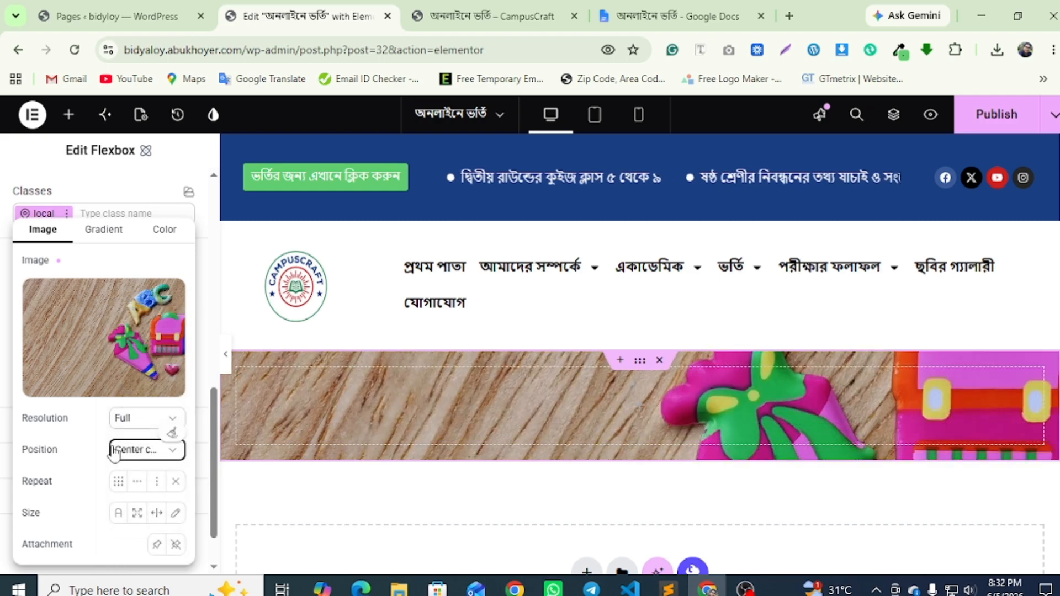
click(175, 482)
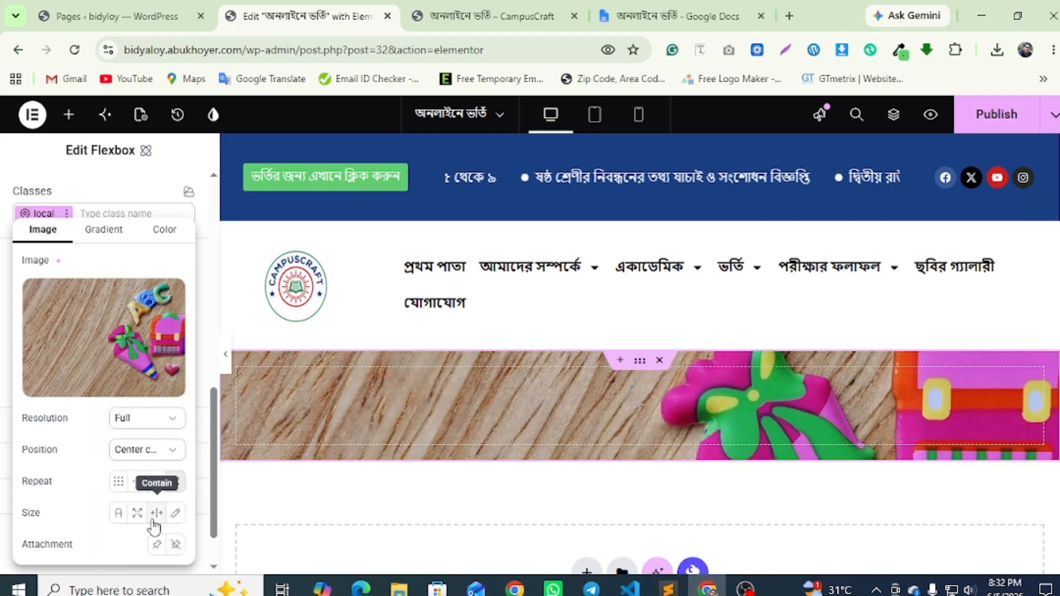
click(174, 517)
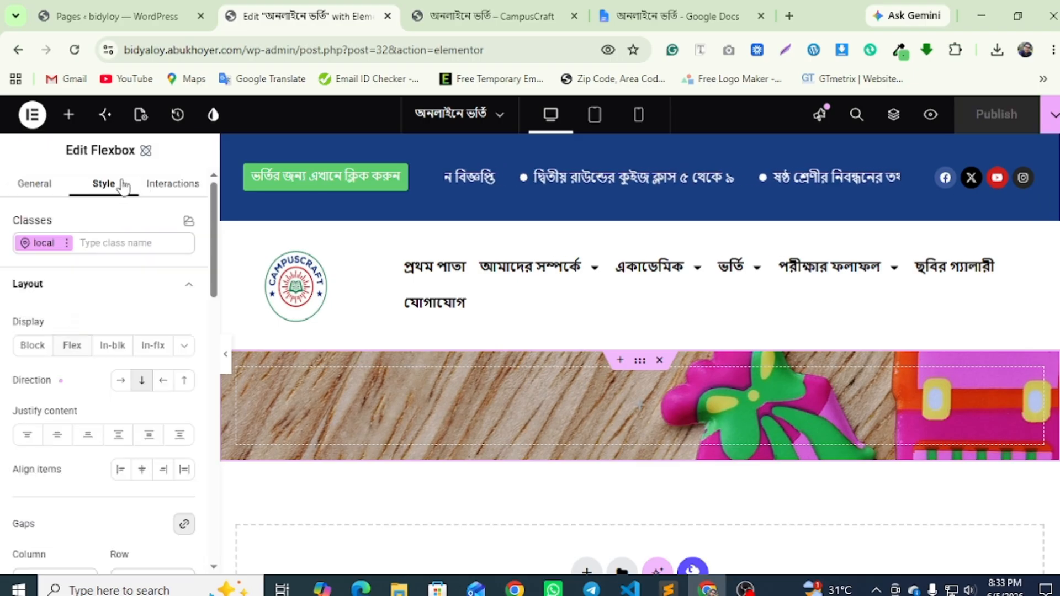
Set the outer flexbox's padding to 100 px on all four sides
scroll(72, 298, down, 4)
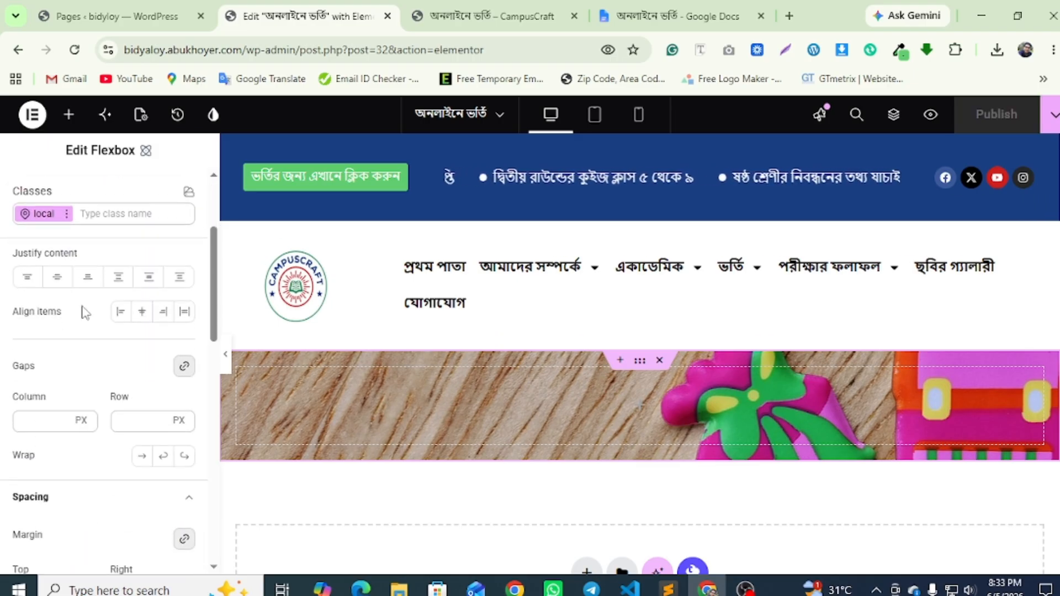
click(74, 430)
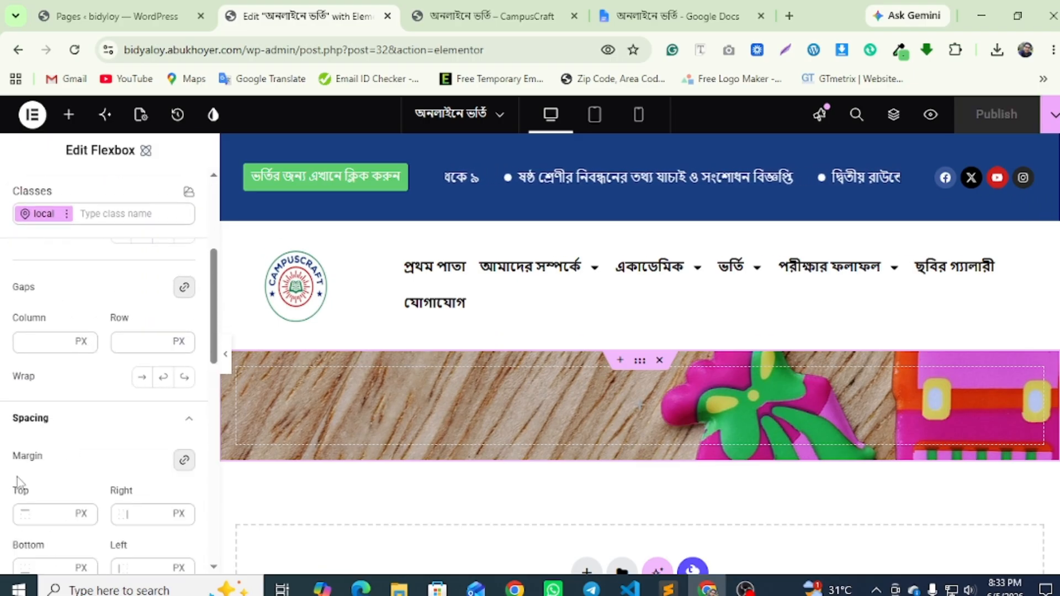
scroll(17, 481, down, 3)
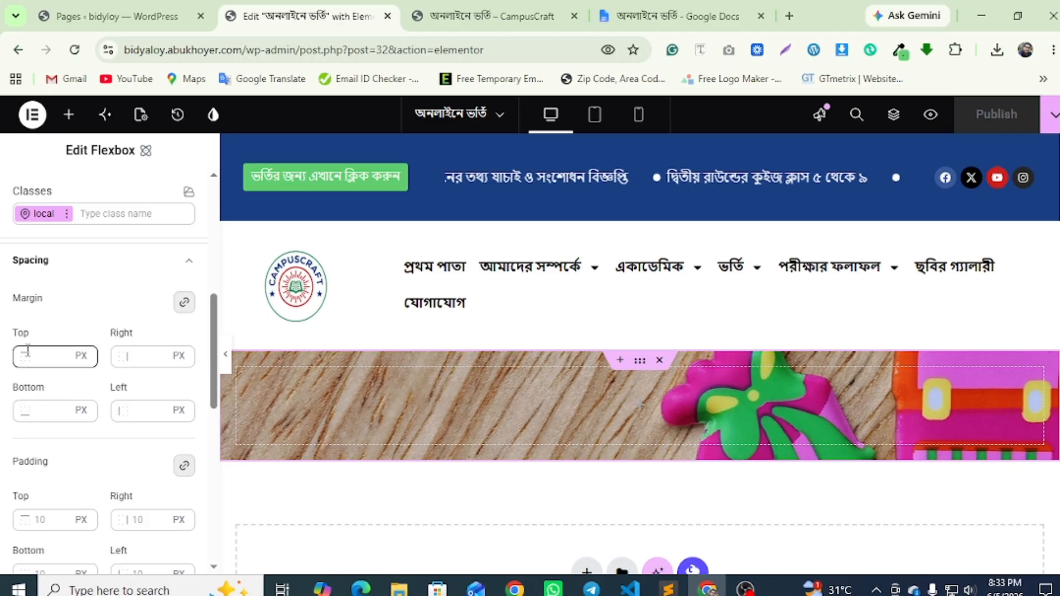
scroll(29, 398, down, 2)
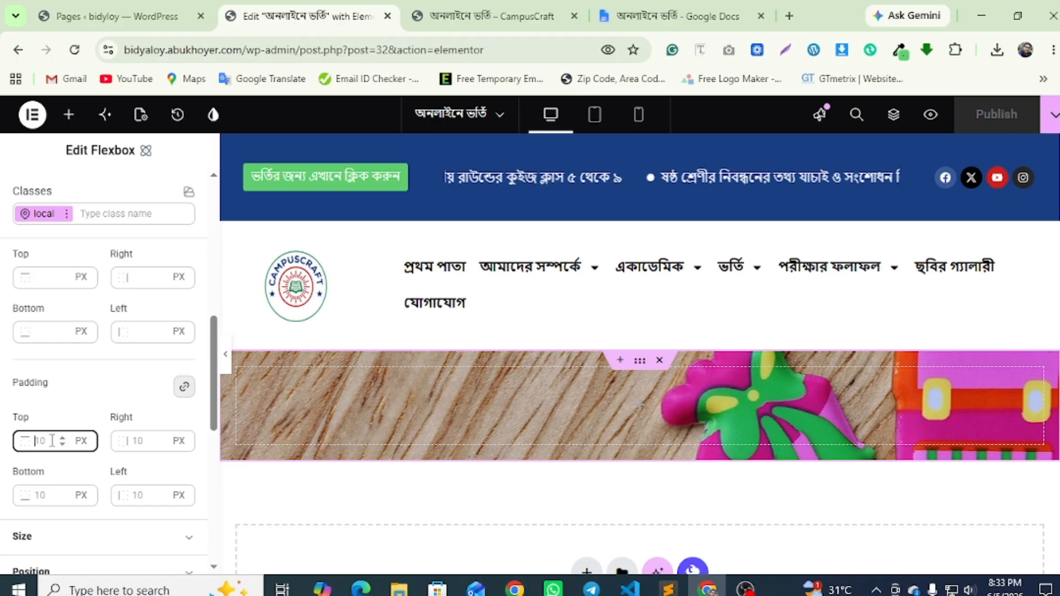
text(10)
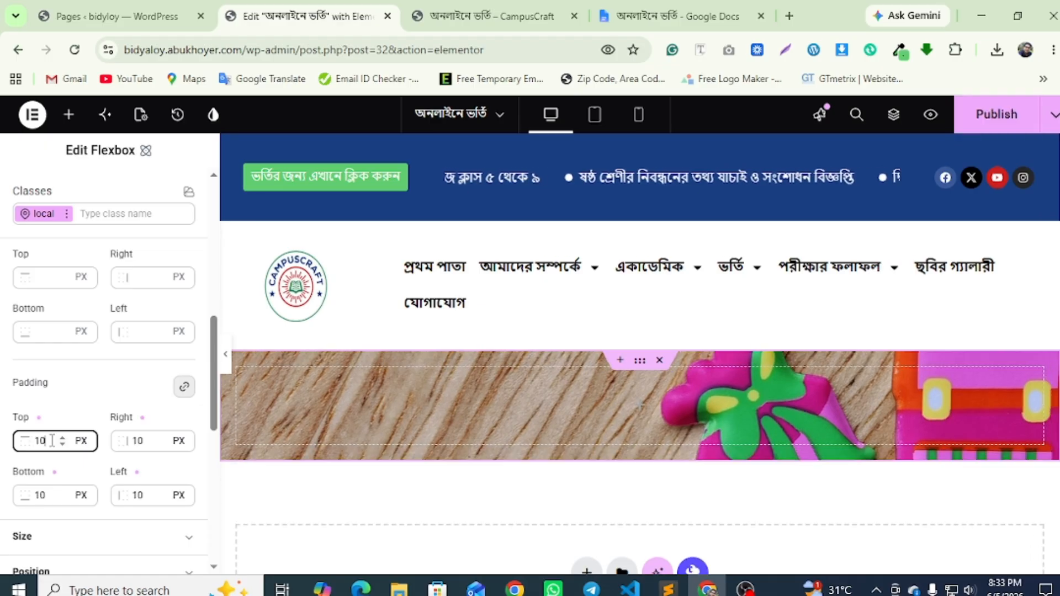
text(0)
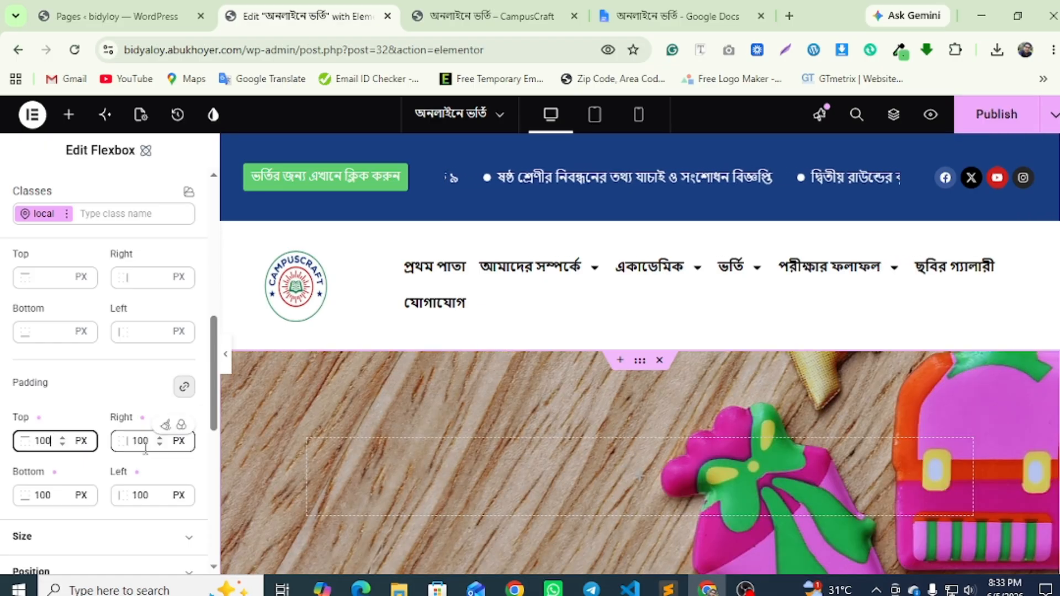
Unlink the outer flexbox's padding values and set the right and left padding to 0 px
click(180, 442)
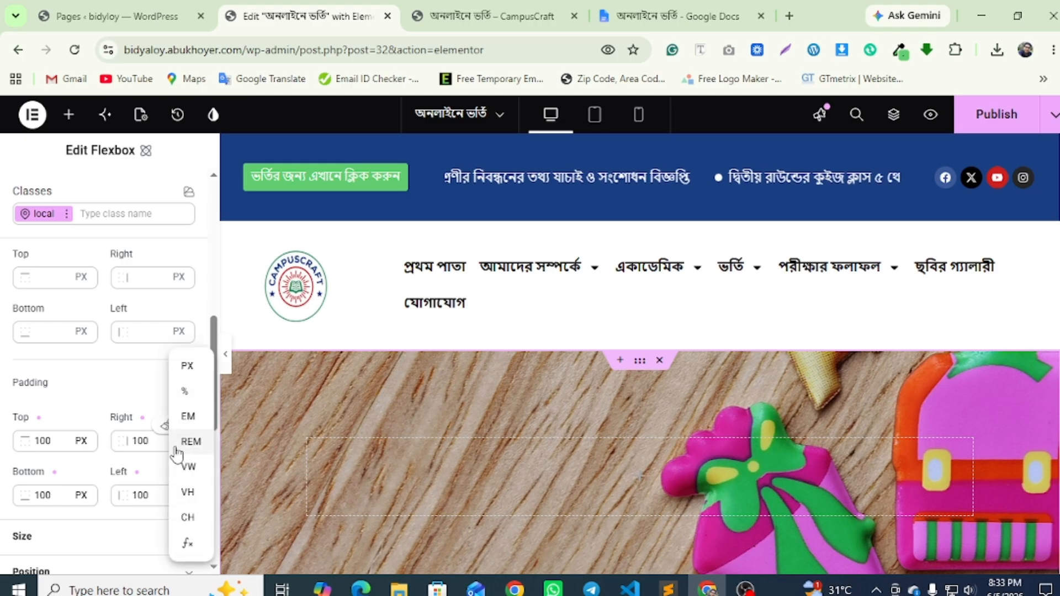
click(146, 445)
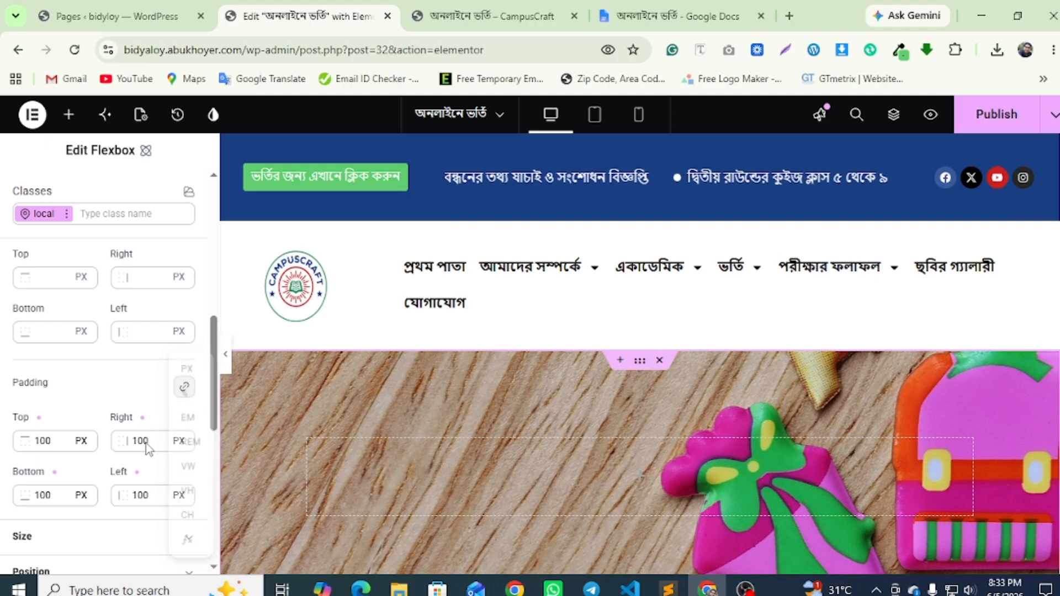
click(180, 391)
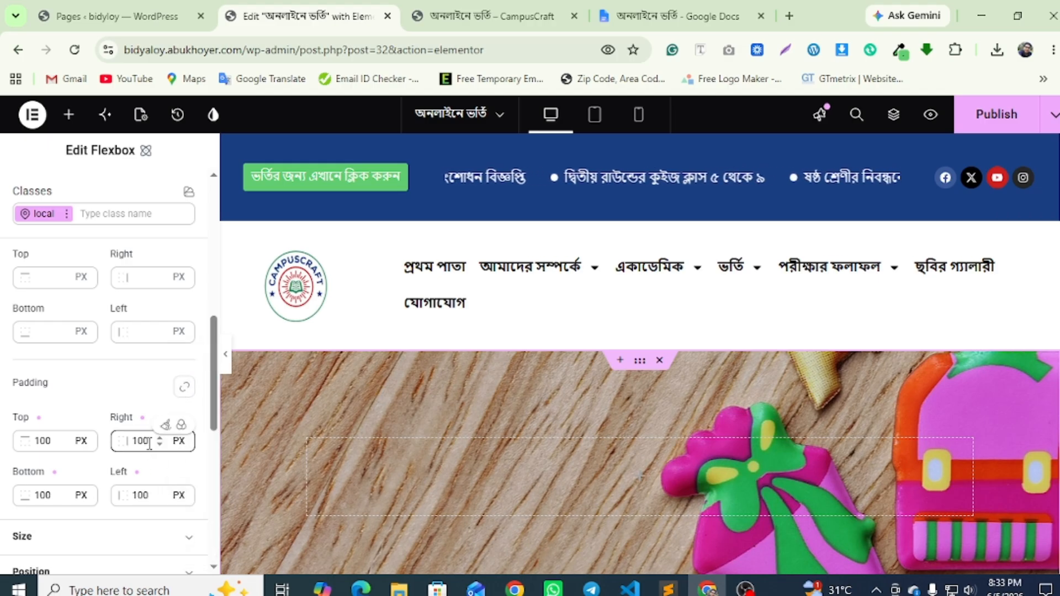
scroll(72, 463, down, 3)
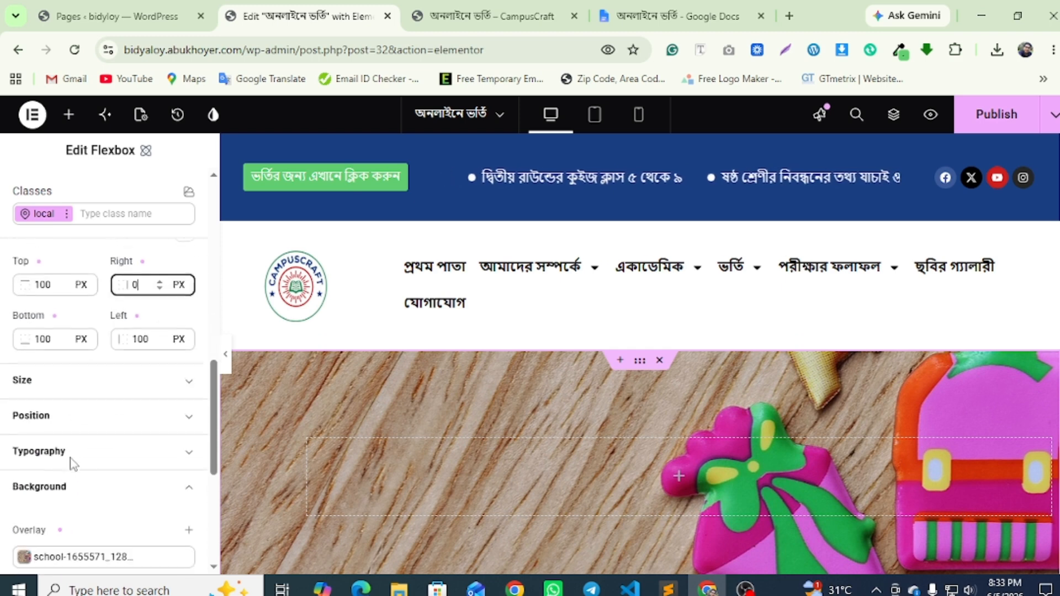
click(133, 337)
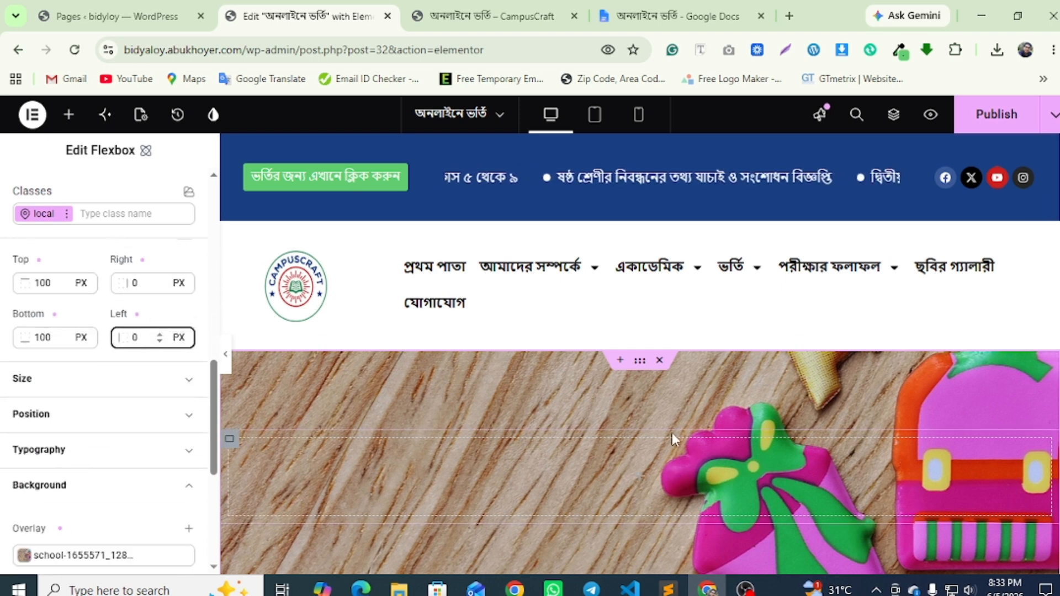
Publish the অনলাইনে ভর্তি page and switch to the অনলাইনে ভর্তি document in Google Docs
scroll(672, 433, down, 3)
scroll(671, 426, up, 1)
click(997, 114)
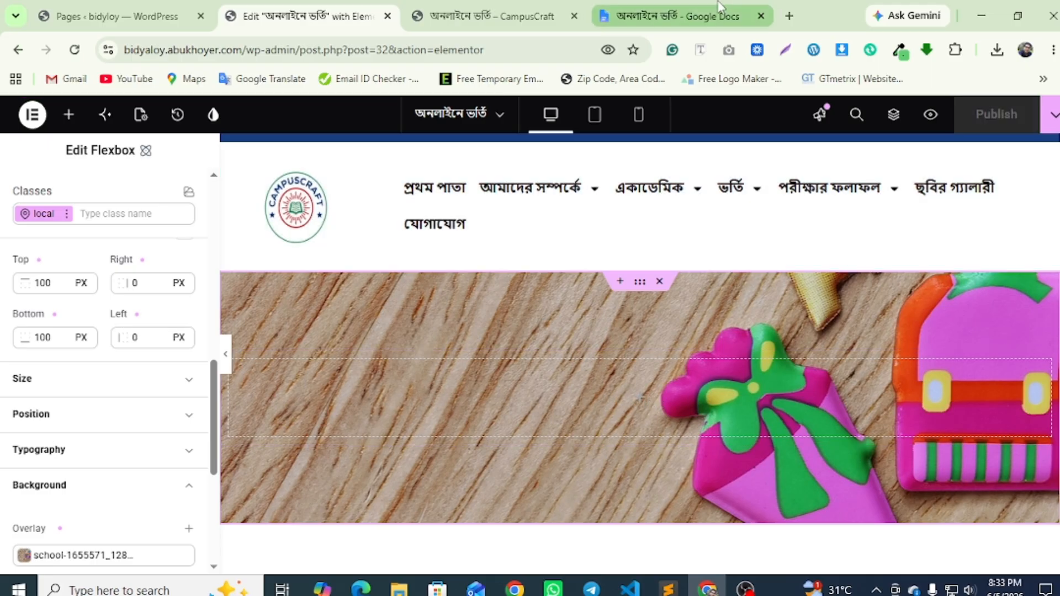
click(697, 17)
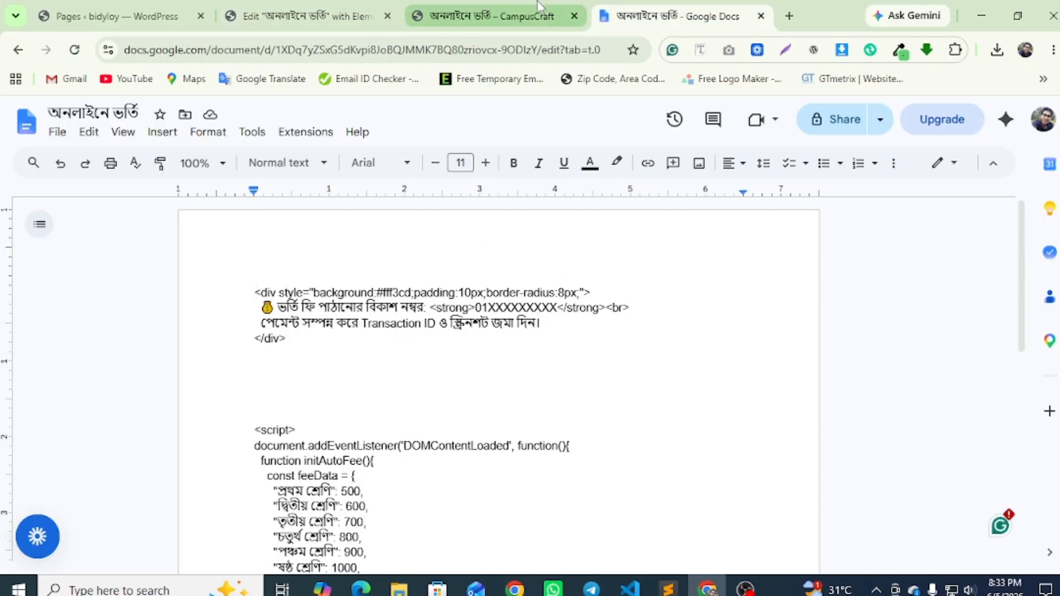
Add a Heading widget inside the banner's inner container and set its title to অনলাইন ভর্তি
click(552, 16)
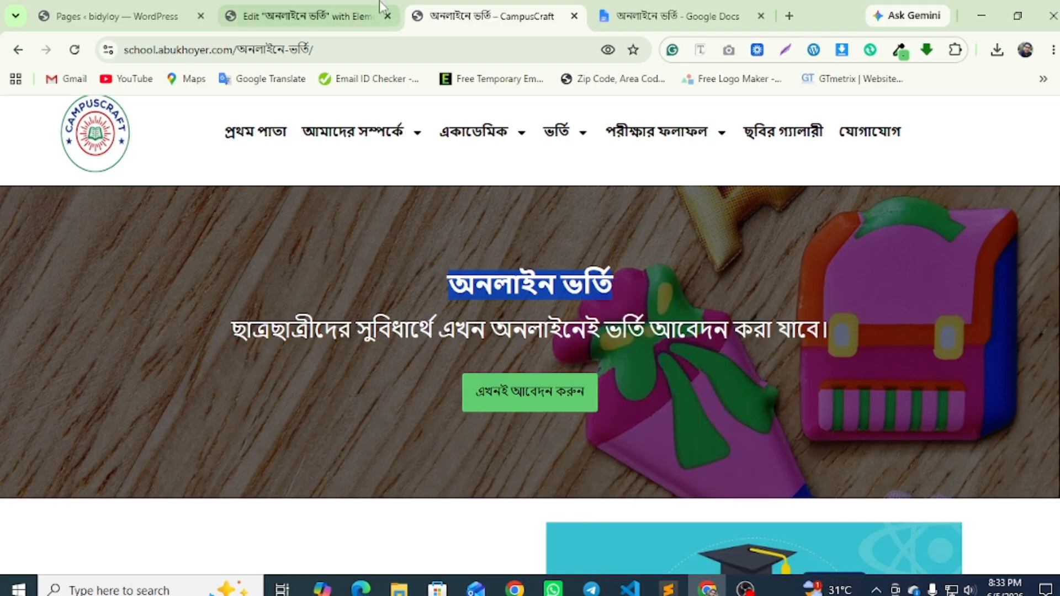
click(307, 16)
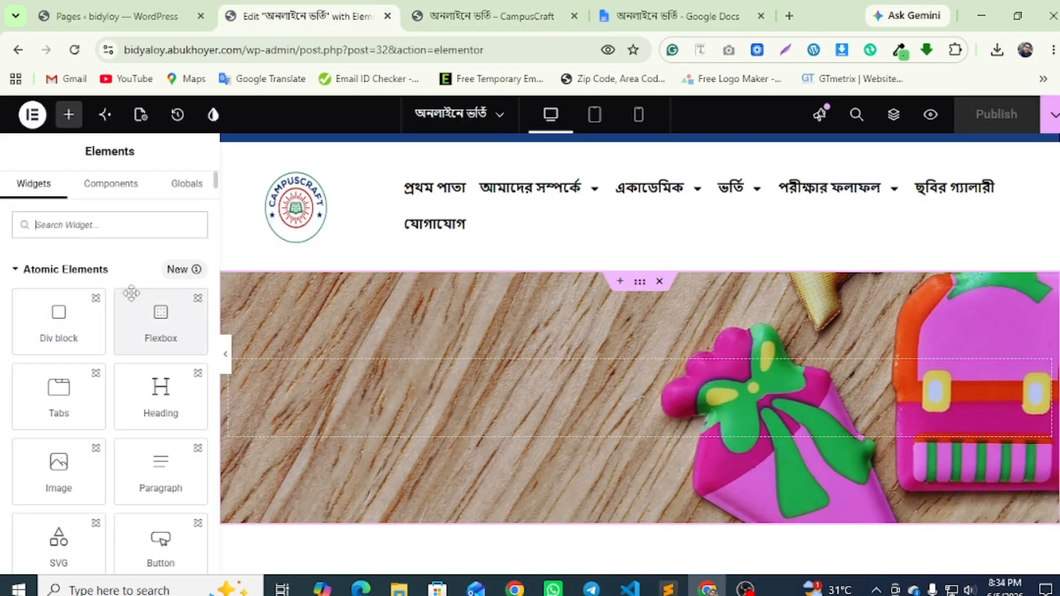
scroll(135, 425, down, 8)
scroll(74, 431, down, 4)
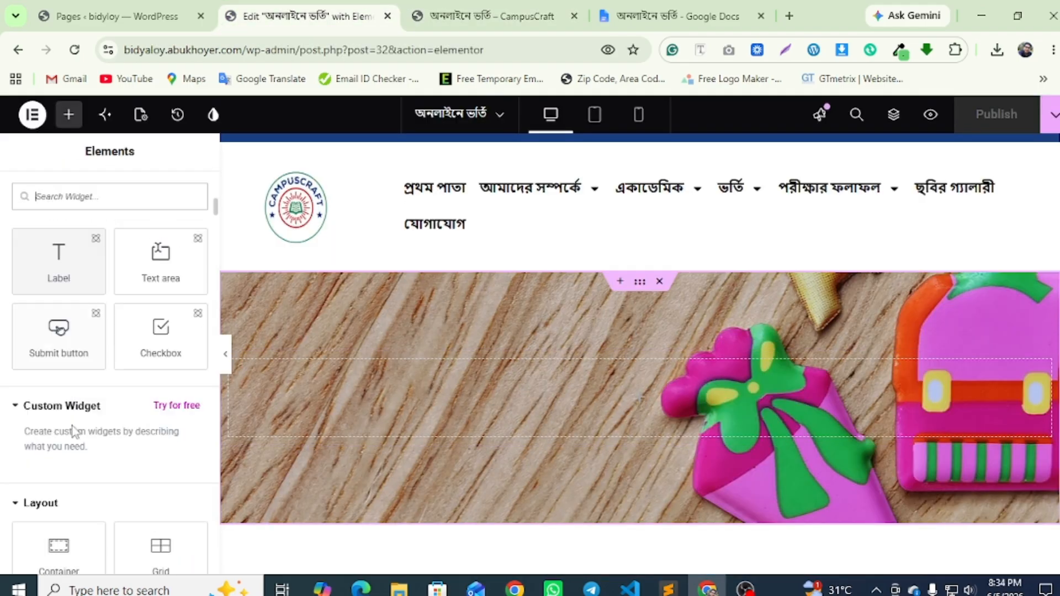
click(74, 514)
drag(159, 305, 14, 314)
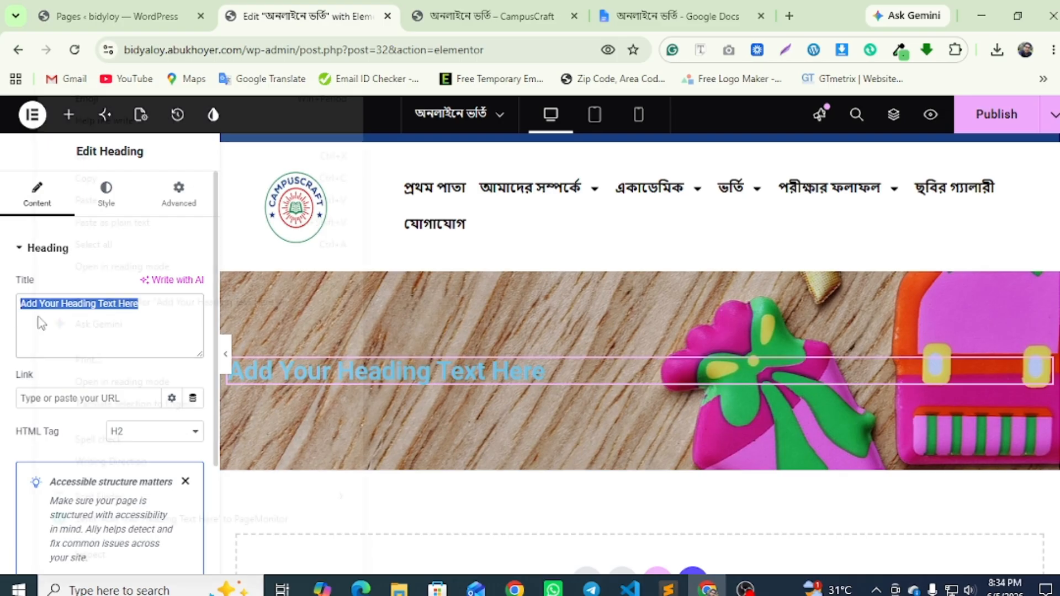
right_click(38, 322)
click(100, 200)
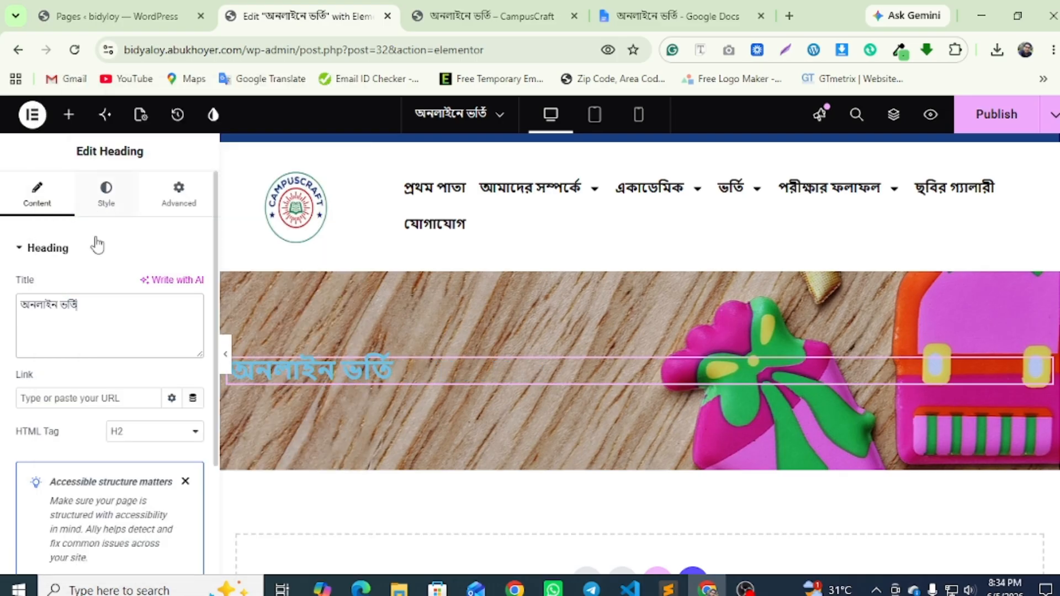
Center the অনলাইন ভর্তি heading and make its text color white
click(104, 200)
click(151, 286)
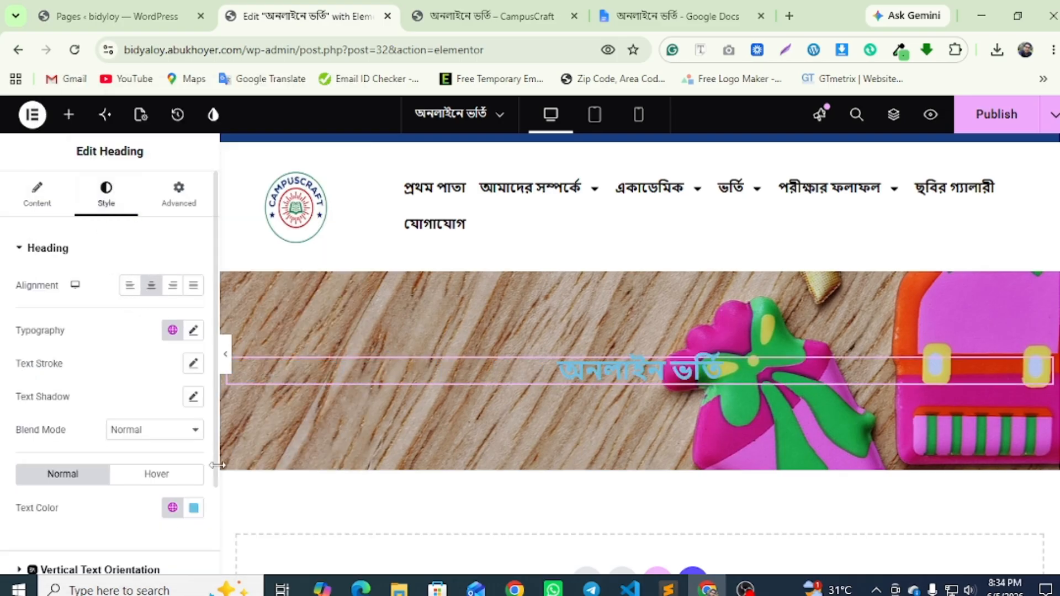
click(194, 508)
drag(104, 423, 31, 293)
click(4, 359)
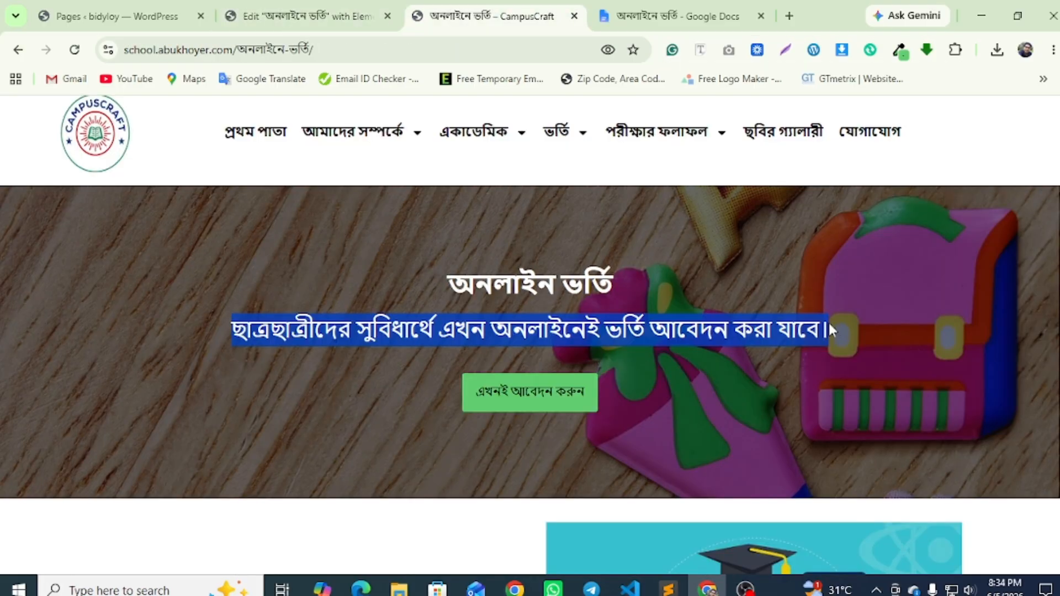
Duplicate the banner heading and replace the copy's title with CampusCraft's ছাত্রছাত্রীদের সুবিধার্থে এখন অনলাইনেই ভর্তি আবেদন করা যাবে।
right_click(817, 320)
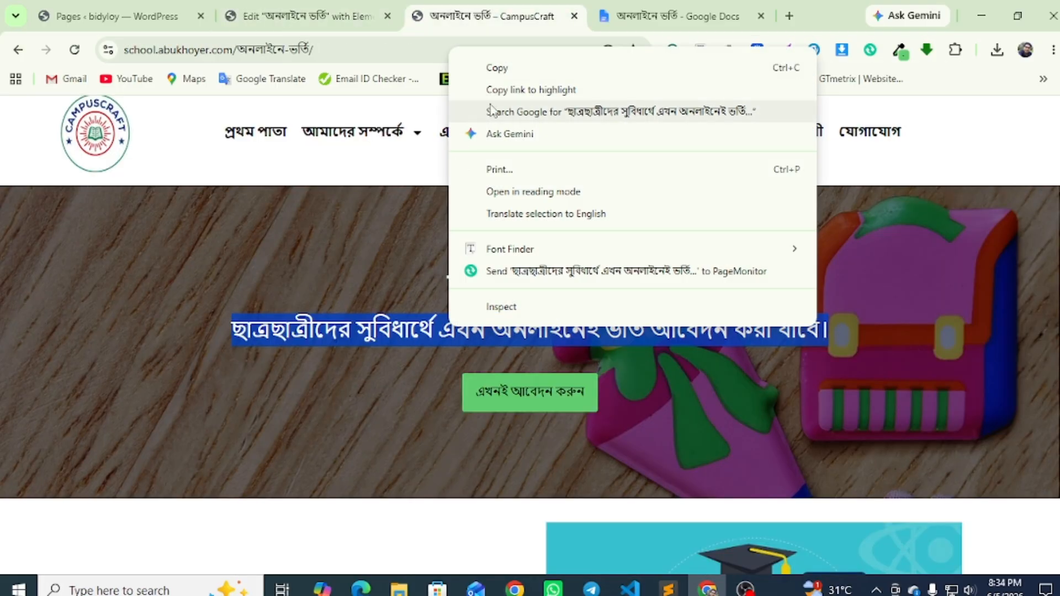
click(495, 68)
click(326, 12)
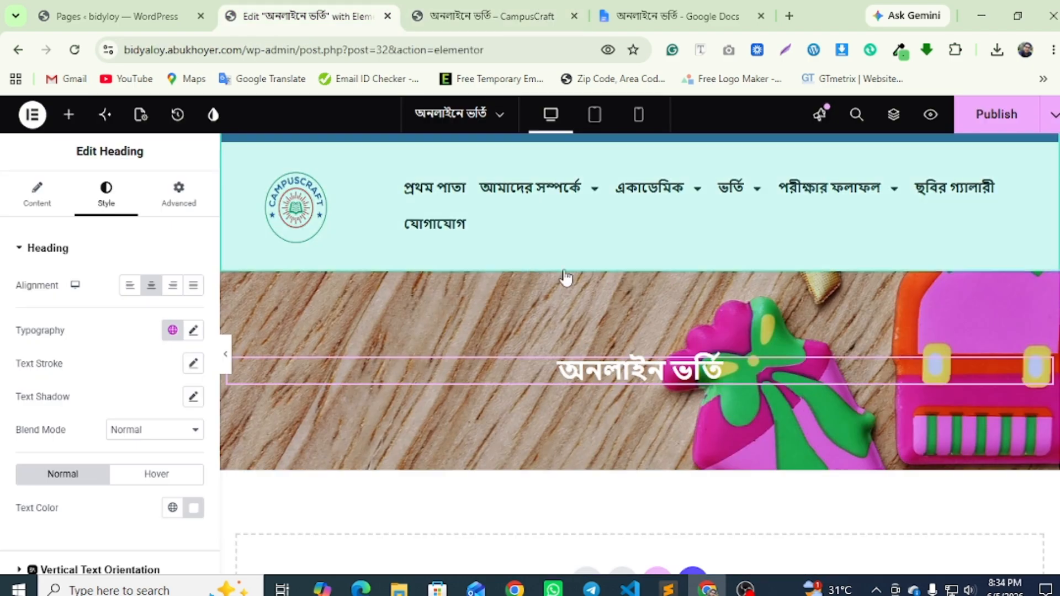
right_click(632, 372)
click(666, 235)
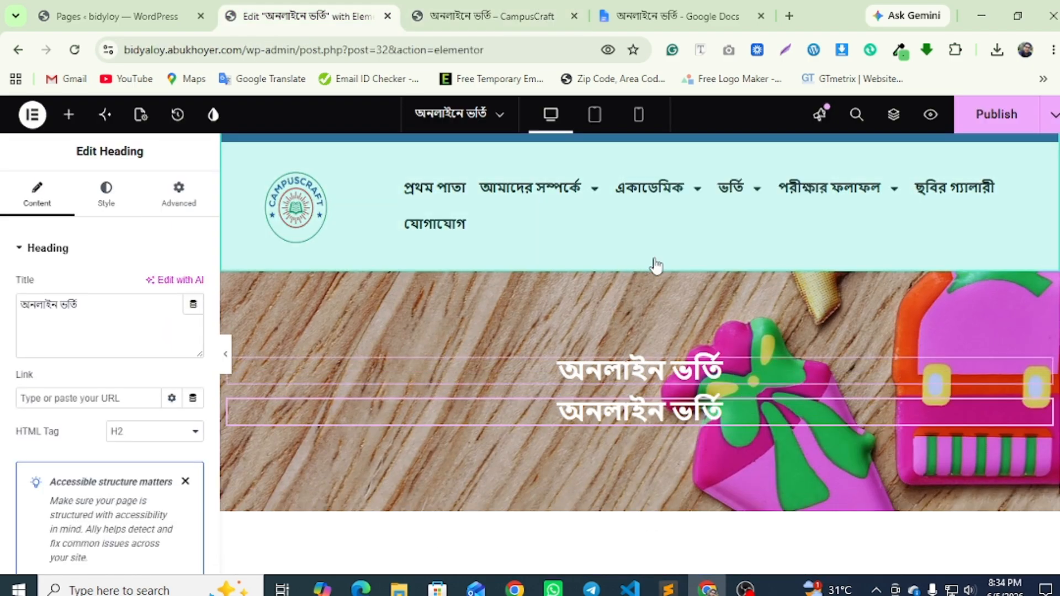
drag(111, 302, 19, 301)
right_click(20, 301)
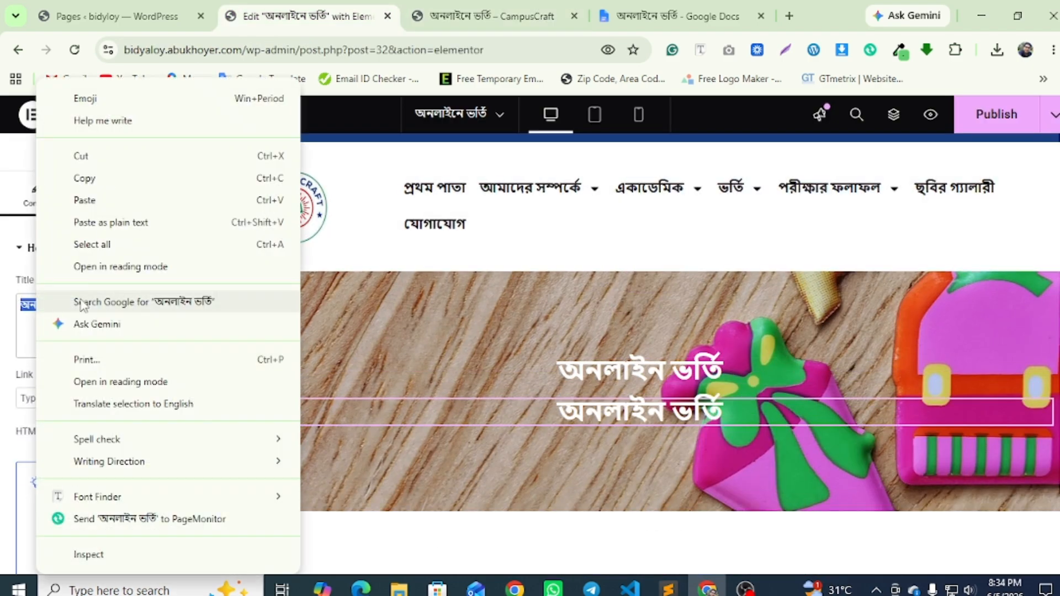
click(83, 199)
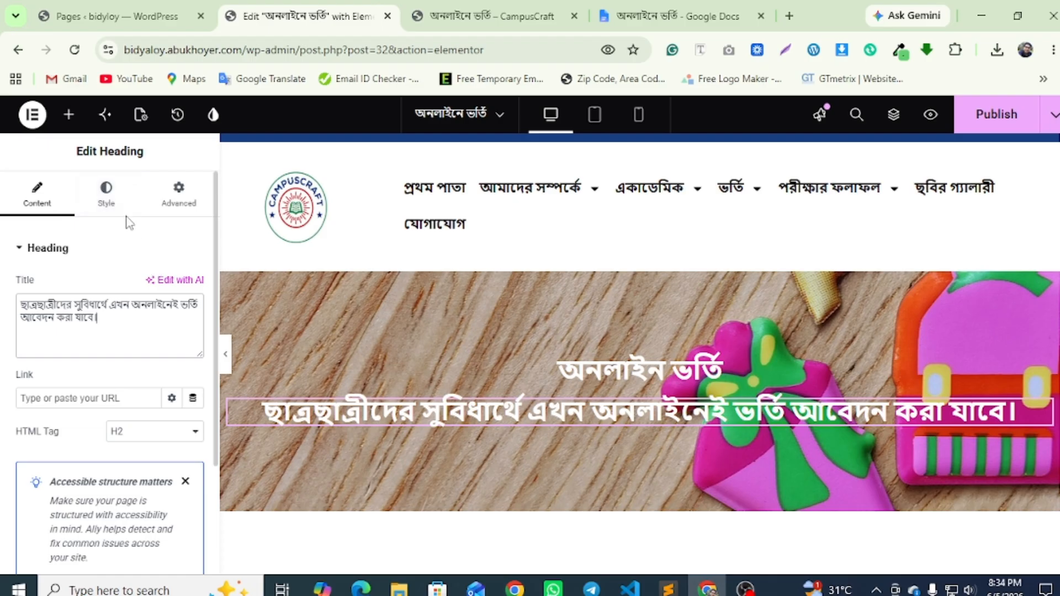
Set the second banner heading's font size to 22 px and publish the page
click(112, 202)
click(193, 332)
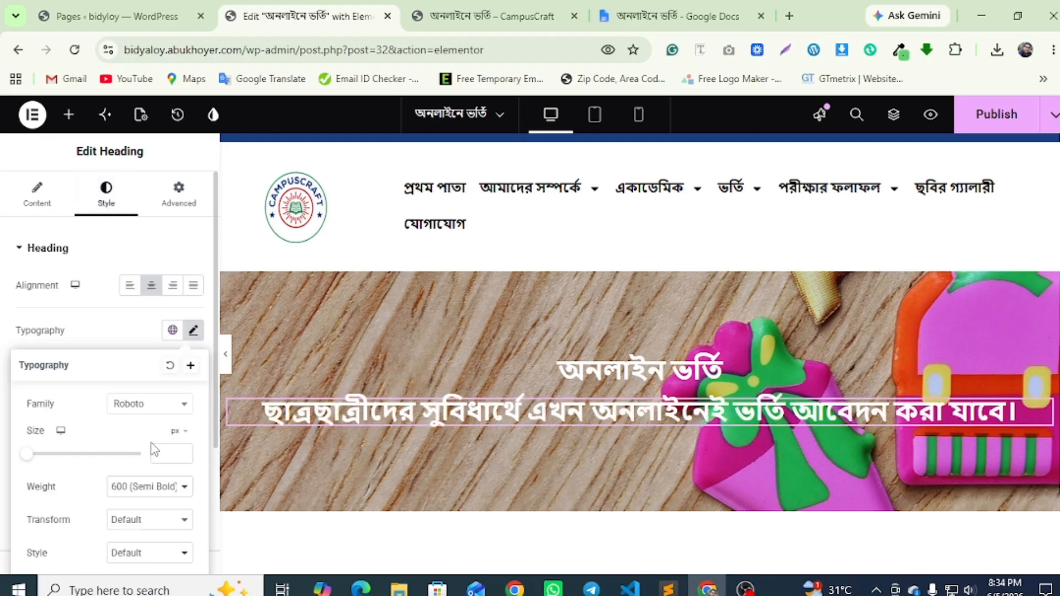
click(182, 451)
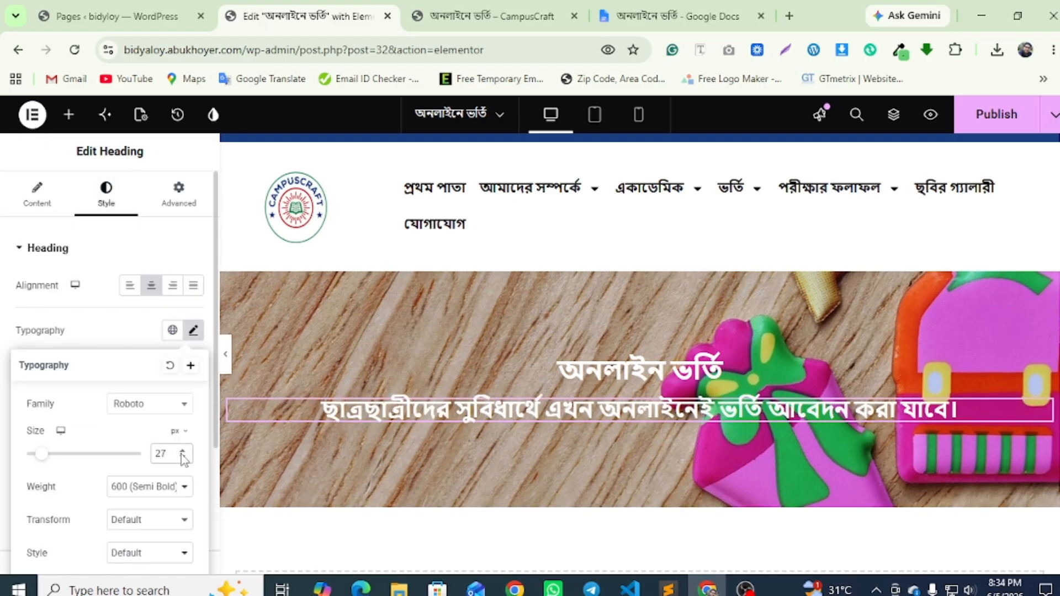
click(183, 458)
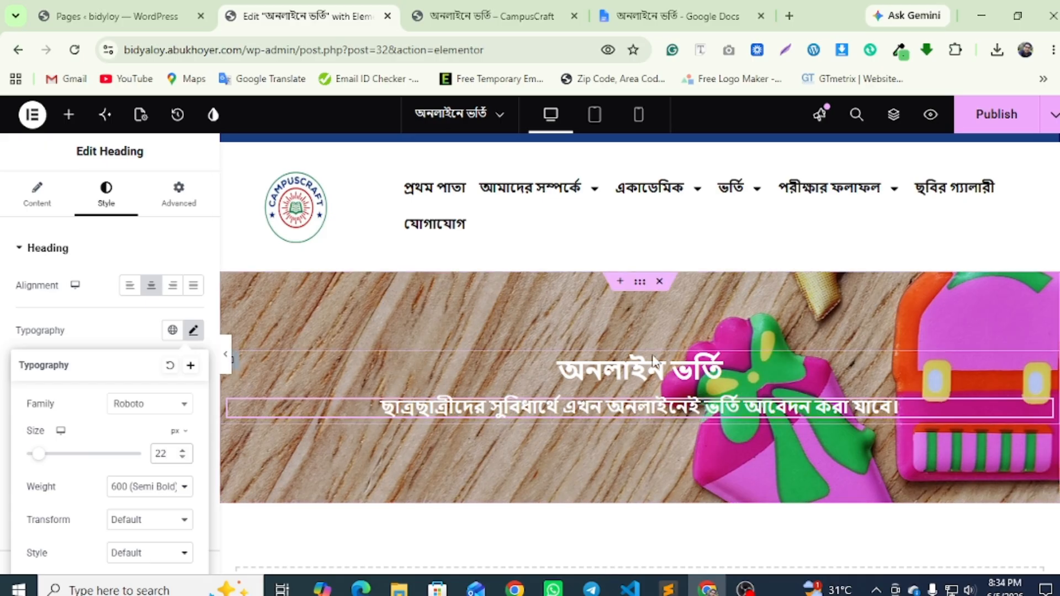
click(967, 108)
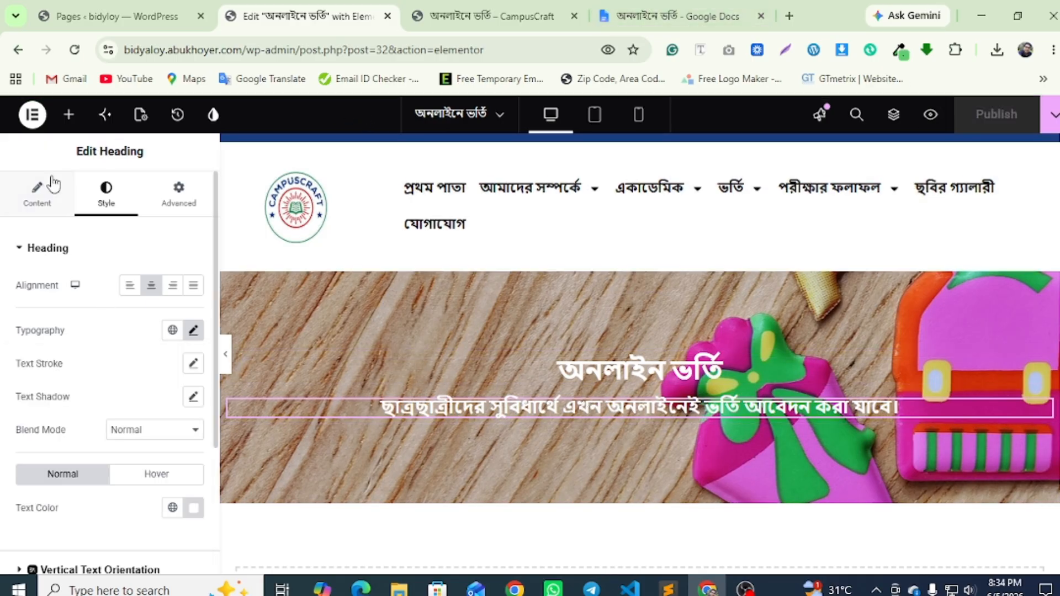
Add a Button widget below the second banner heading and center it
click(67, 113)
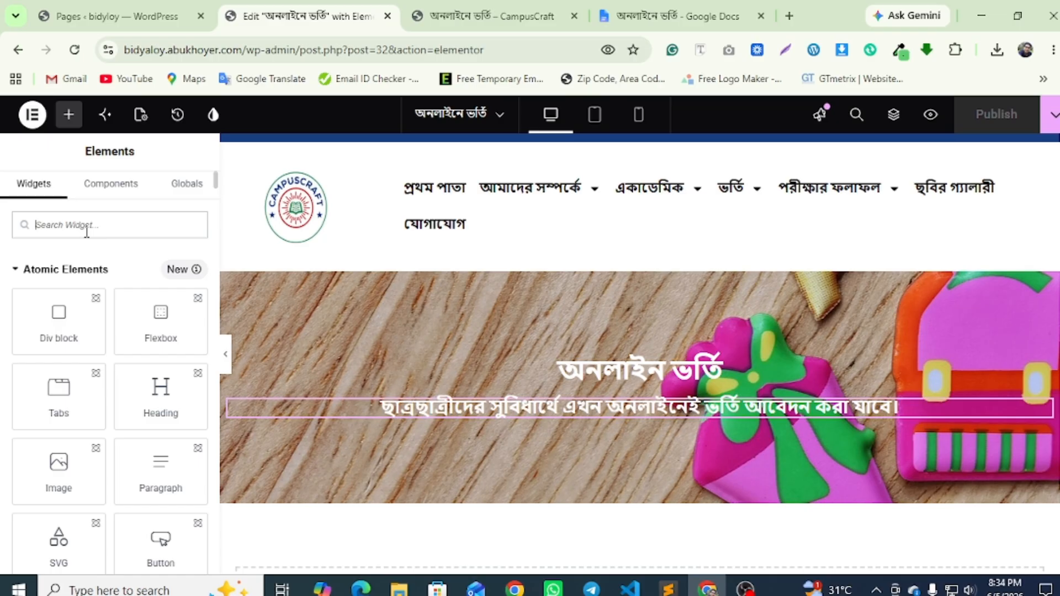
text(bu)
drag(57, 371, 693, 410)
click(106, 196)
click(150, 285)
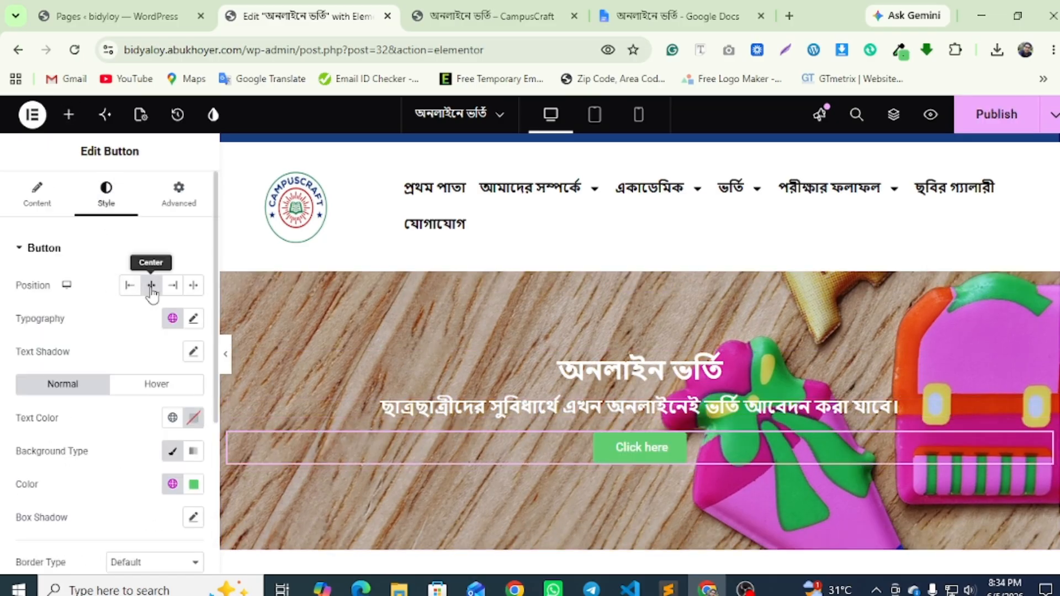
Copy the banner button's label from CampusCraft and set the new button's text to এখনই আবেদন করুন
click(674, 5)
click(479, 6)
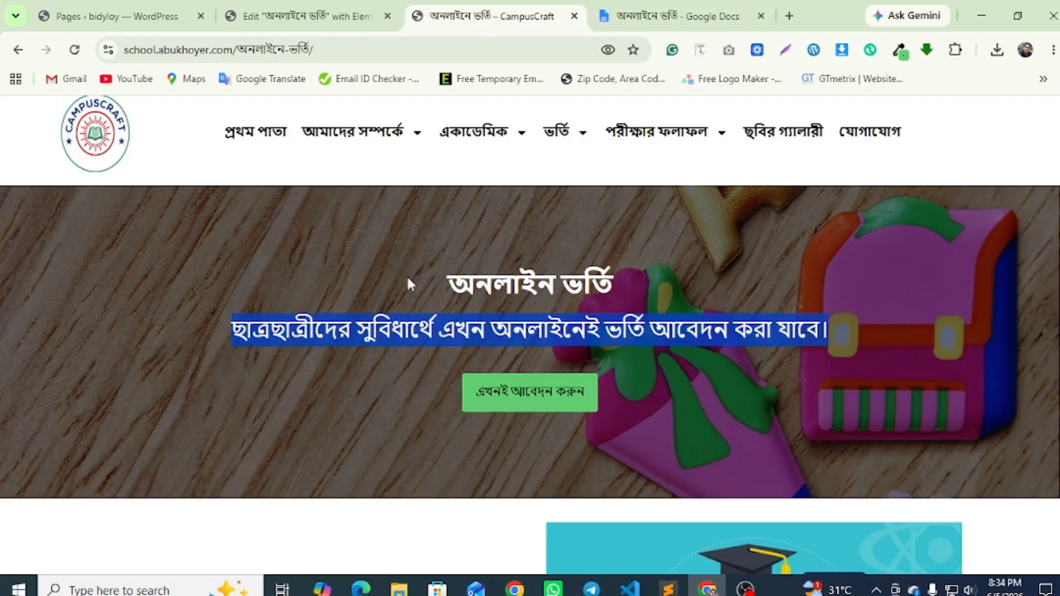
click(669, 423)
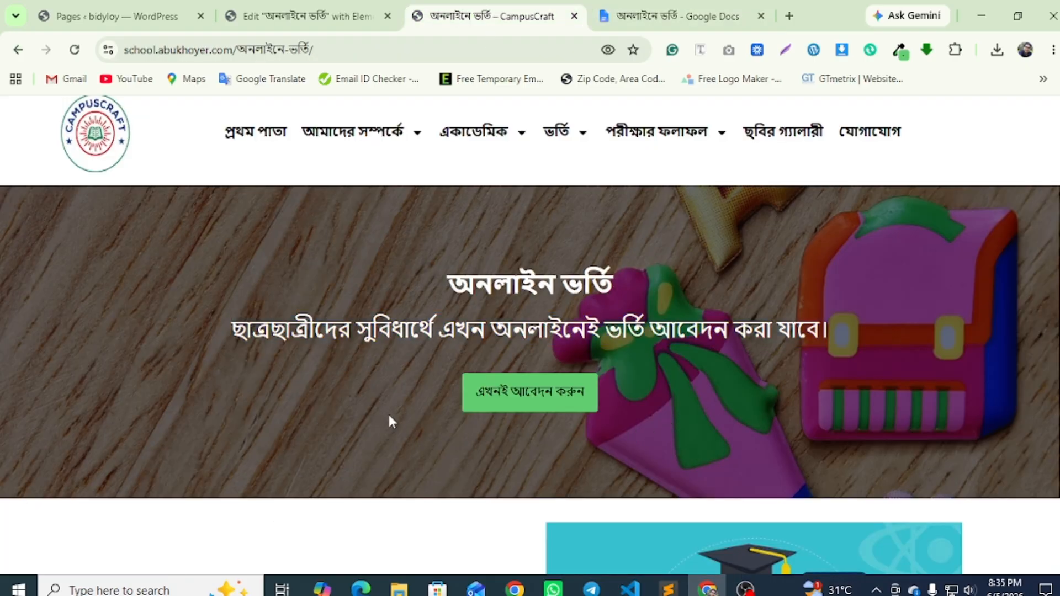
drag(424, 400, 600, 389)
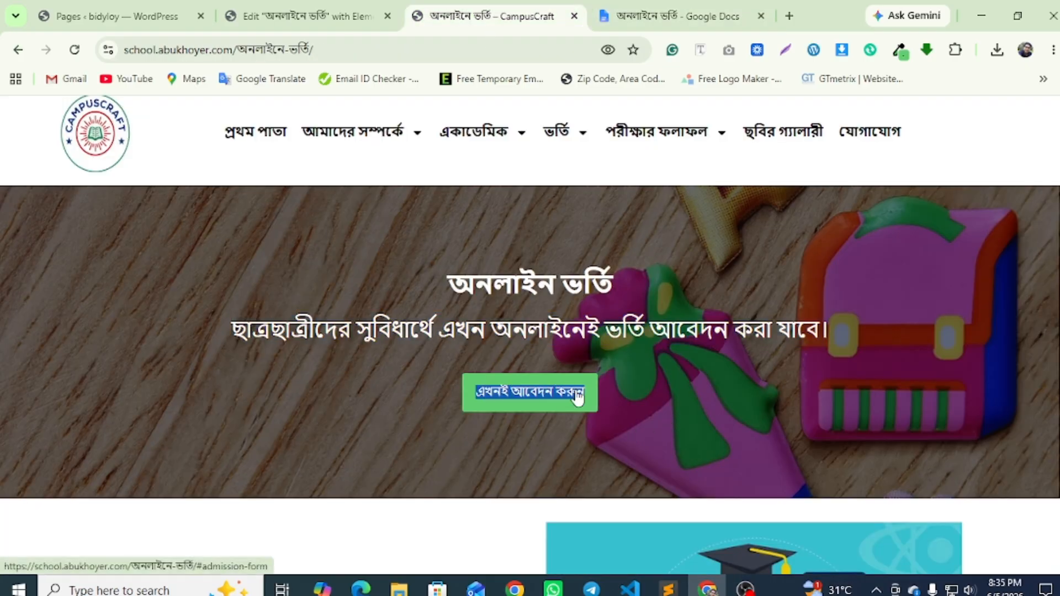
right_click(577, 396)
click(607, 301)
click(307, 15)
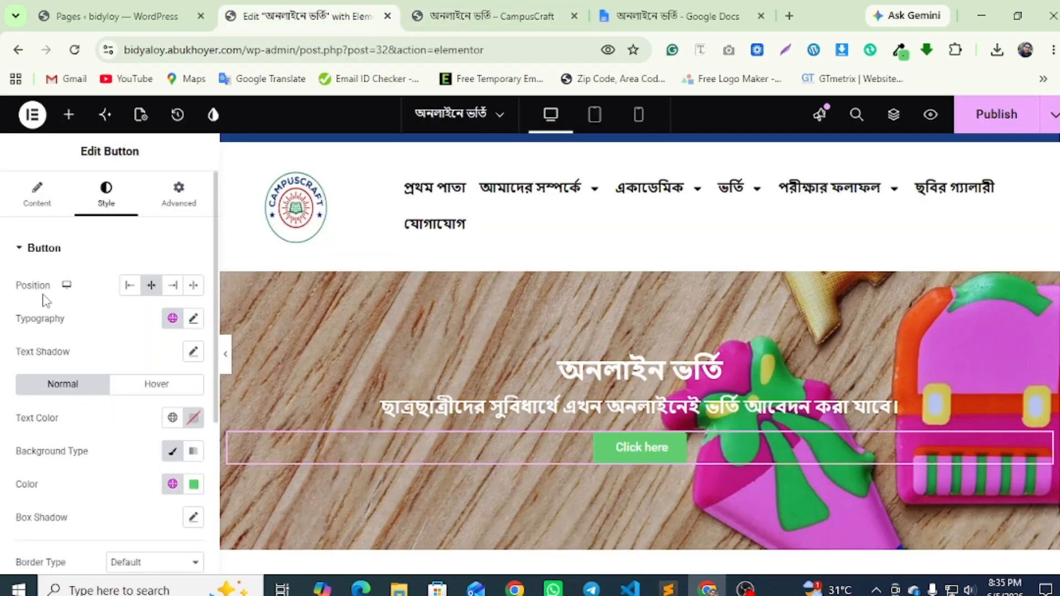
click(34, 198)
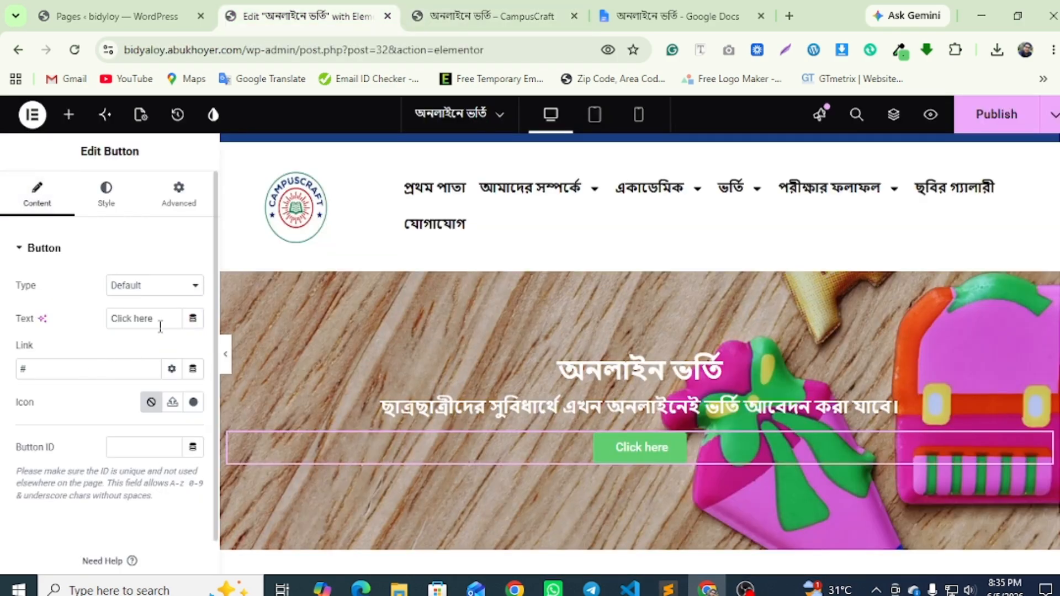
right_click(132, 327)
click(192, 223)
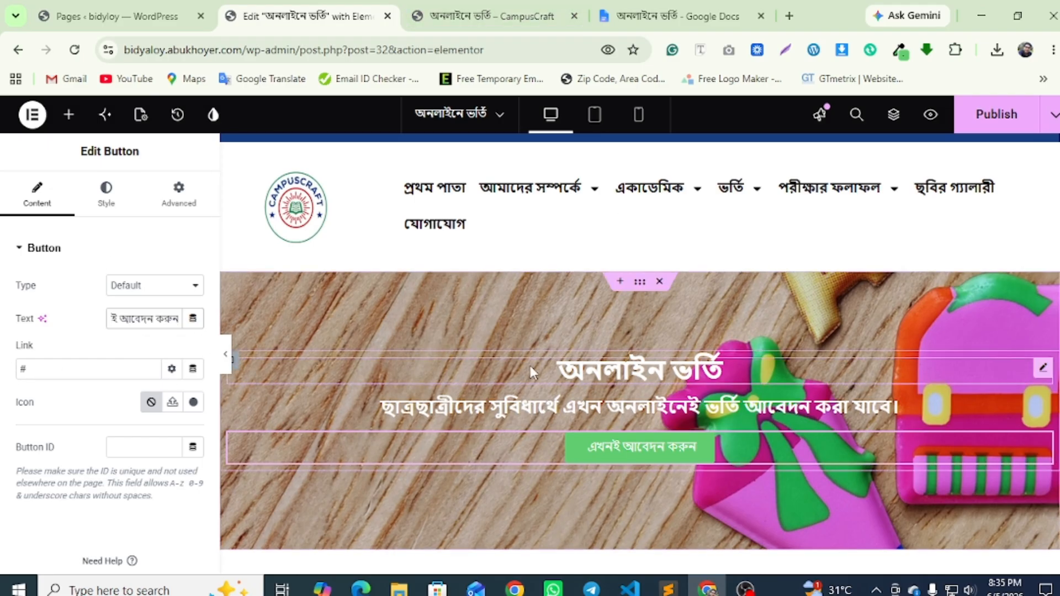
Sample the green of CampusCraft's banner button and apply it as the new button's background color
click(504, 15)
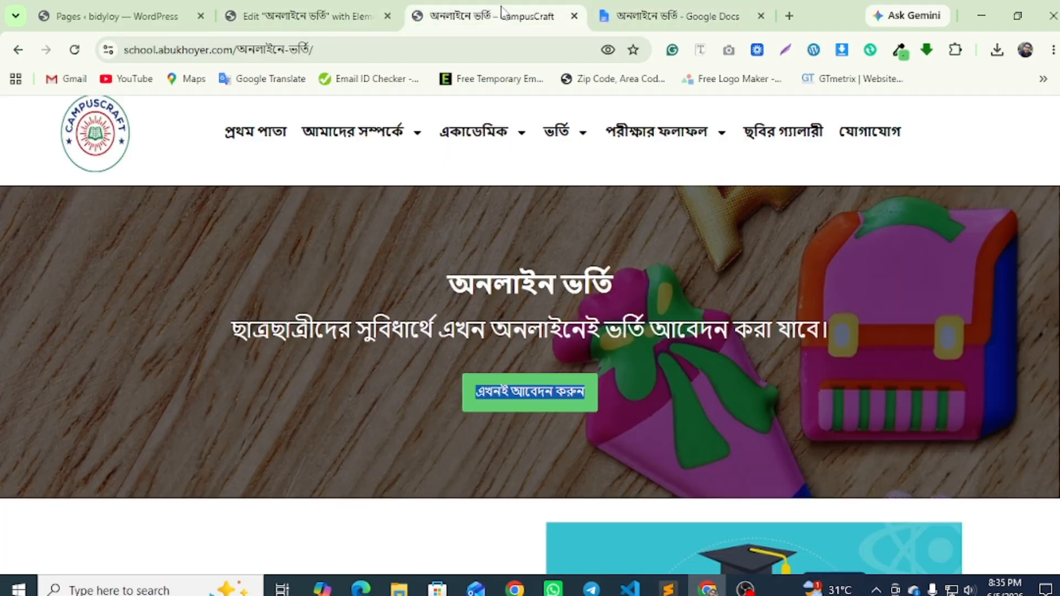
click(901, 50)
click(476, 446)
click(307, 16)
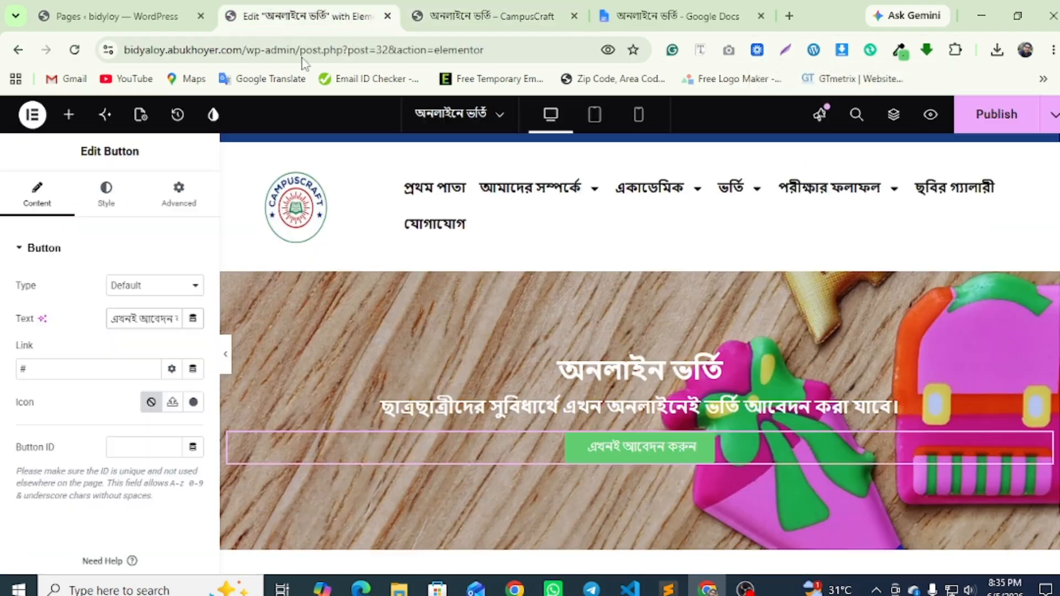
click(110, 207)
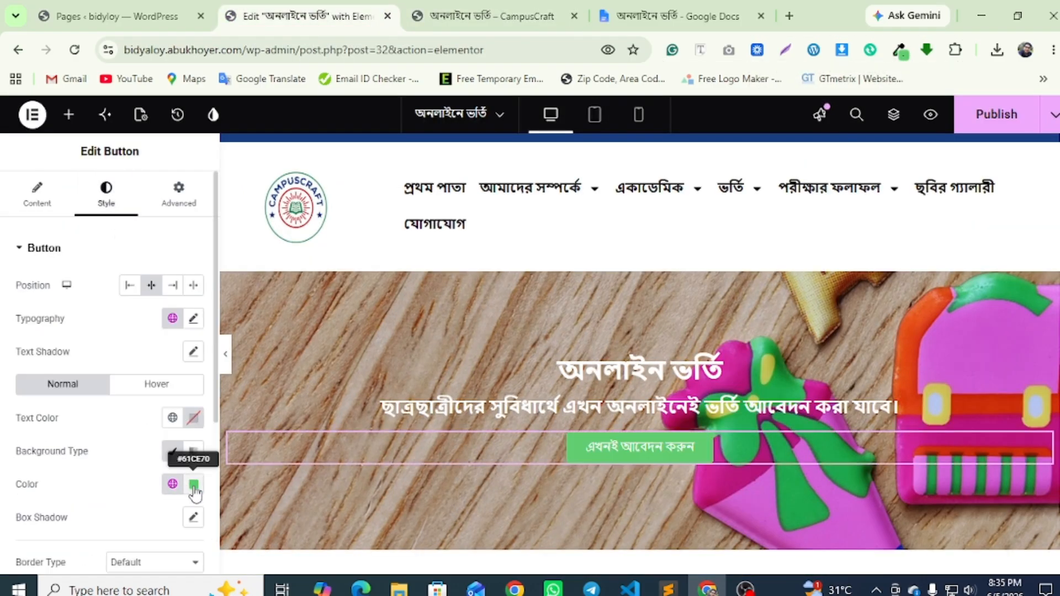
click(193, 485)
right_click(136, 452)
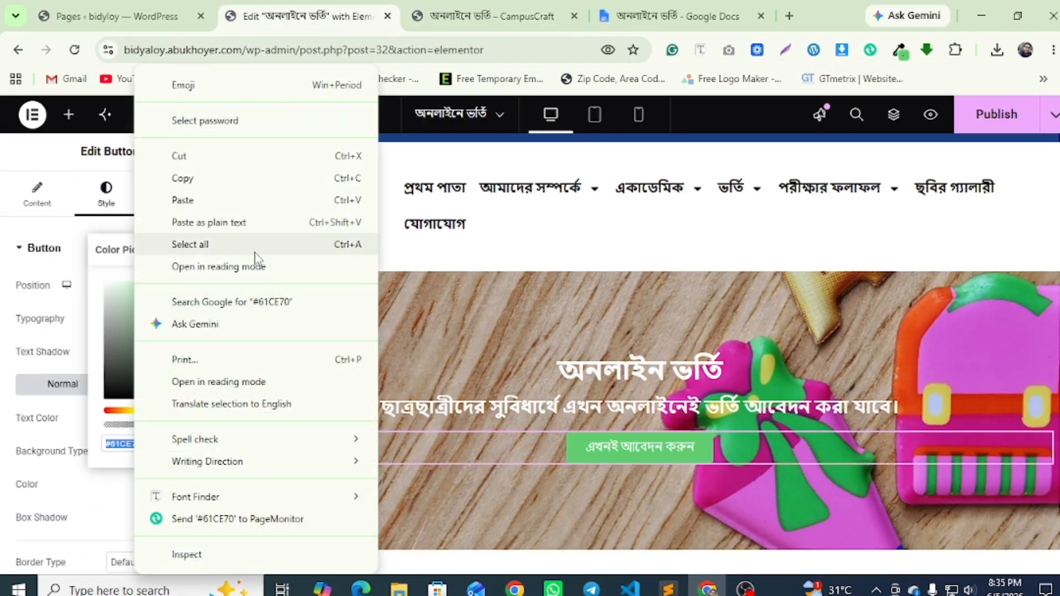
click(166, 205)
click(3, 349)
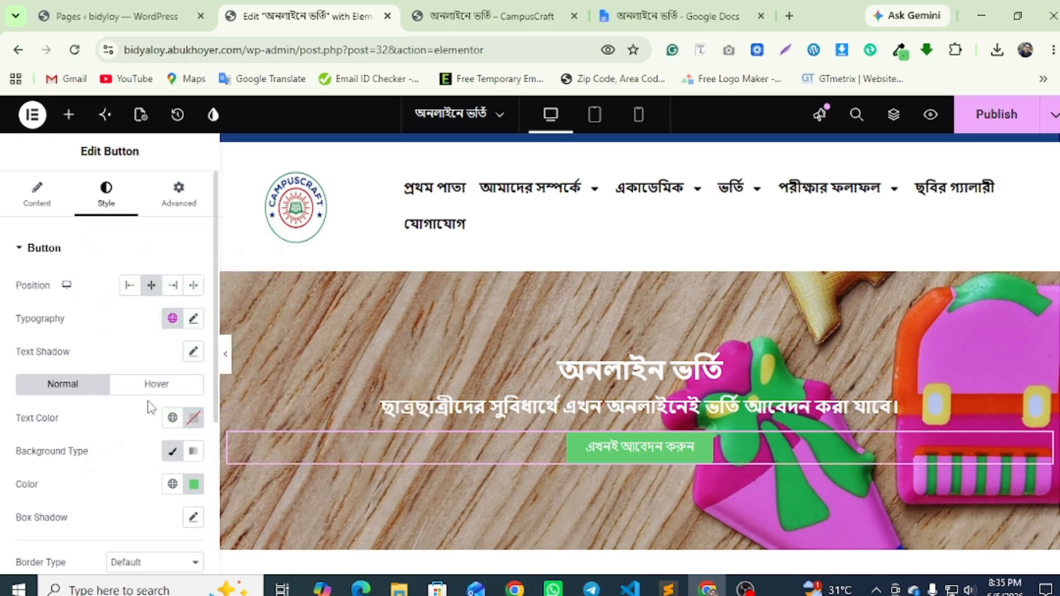
Set the এখনই আবেদন করুন button's text color to black (#000000) and publish the page
click(196, 421)
drag(194, 334, 78, 357)
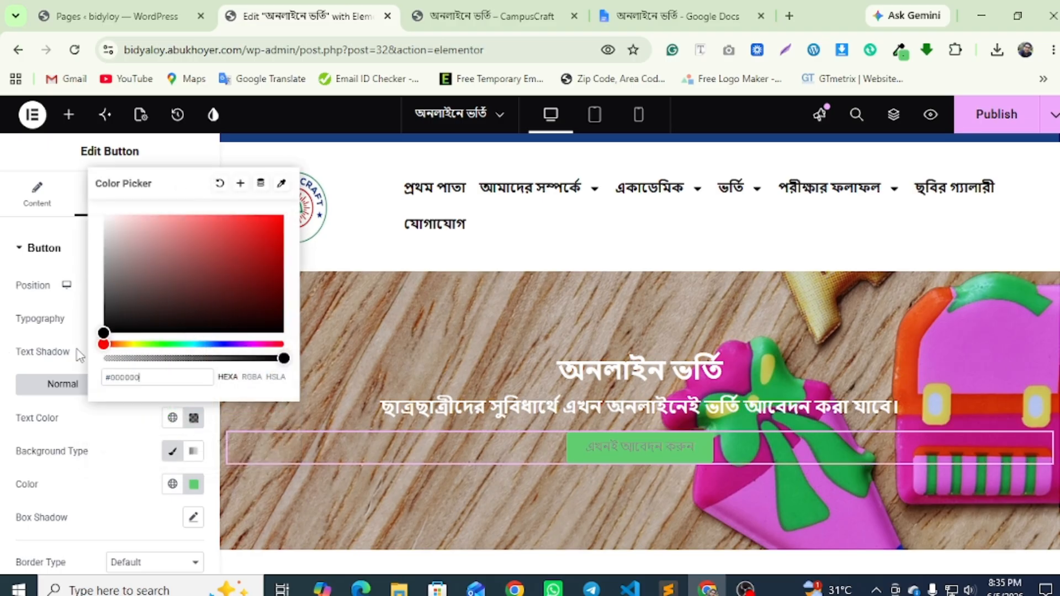
click(3, 408)
click(961, 126)
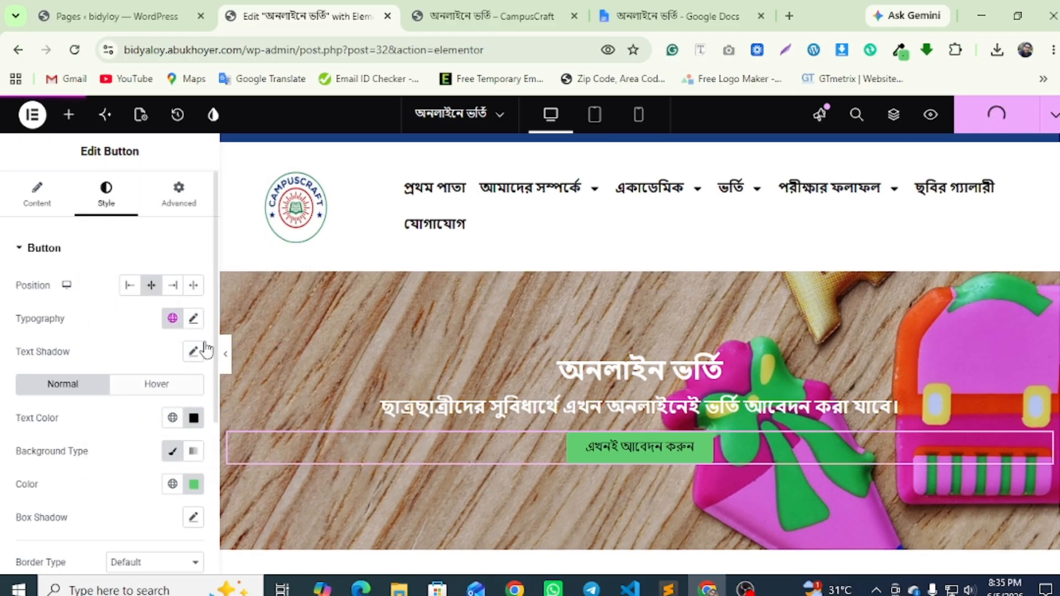
Set the button's font size to 18 px, publish the page, and compare the banner with CampusCraft's
click(194, 319)
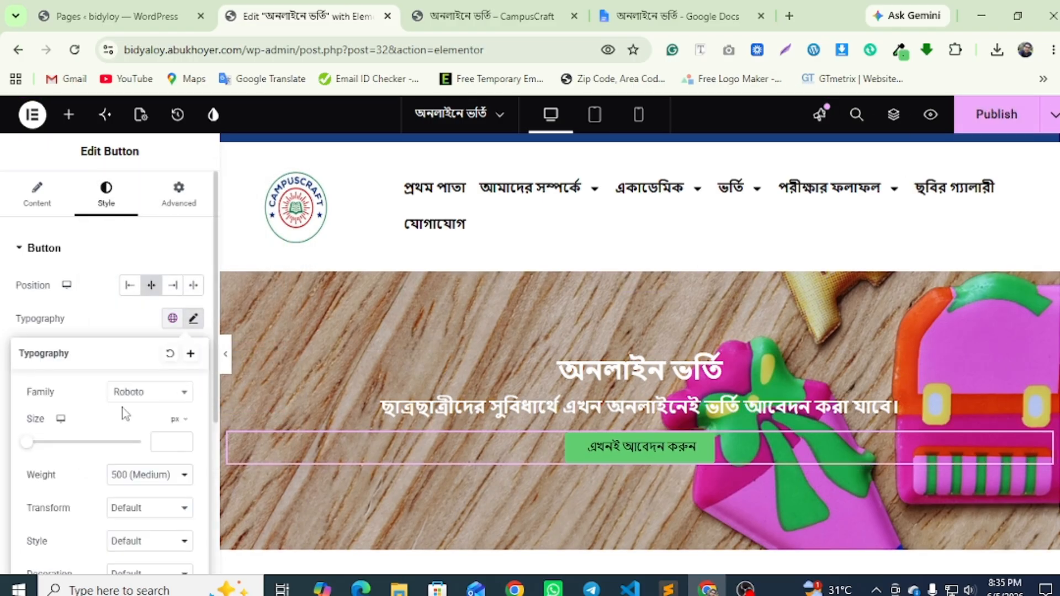
click(173, 443)
text(18)
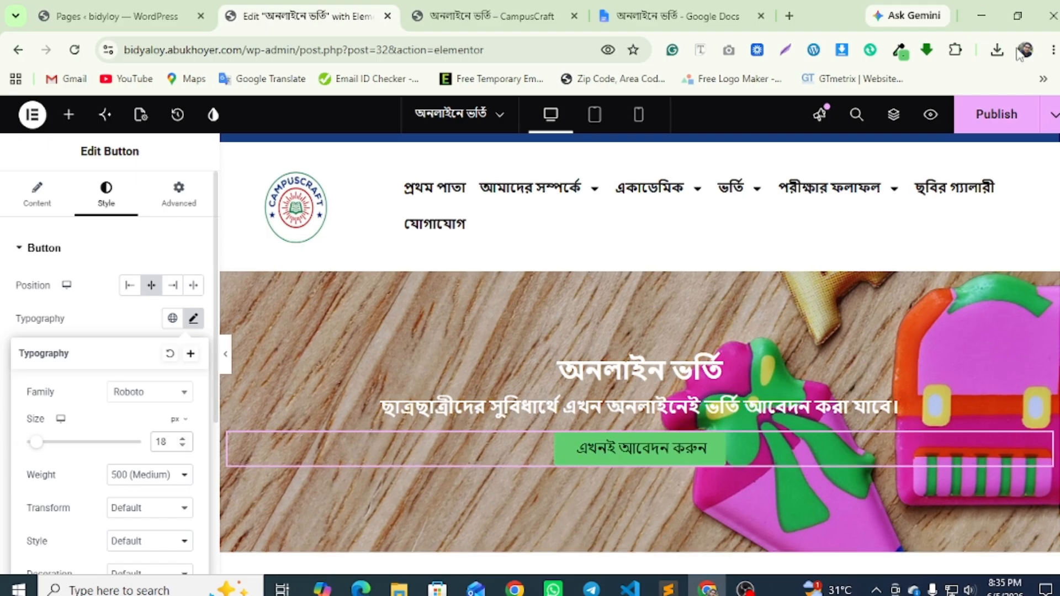
click(995, 114)
click(623, 18)
click(511, 18)
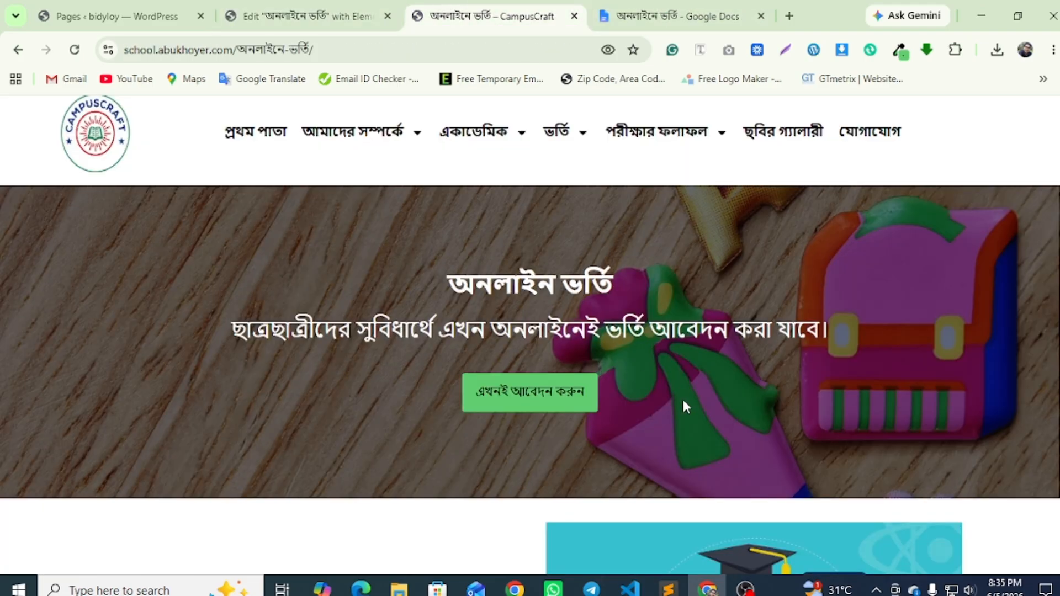
click(307, 16)
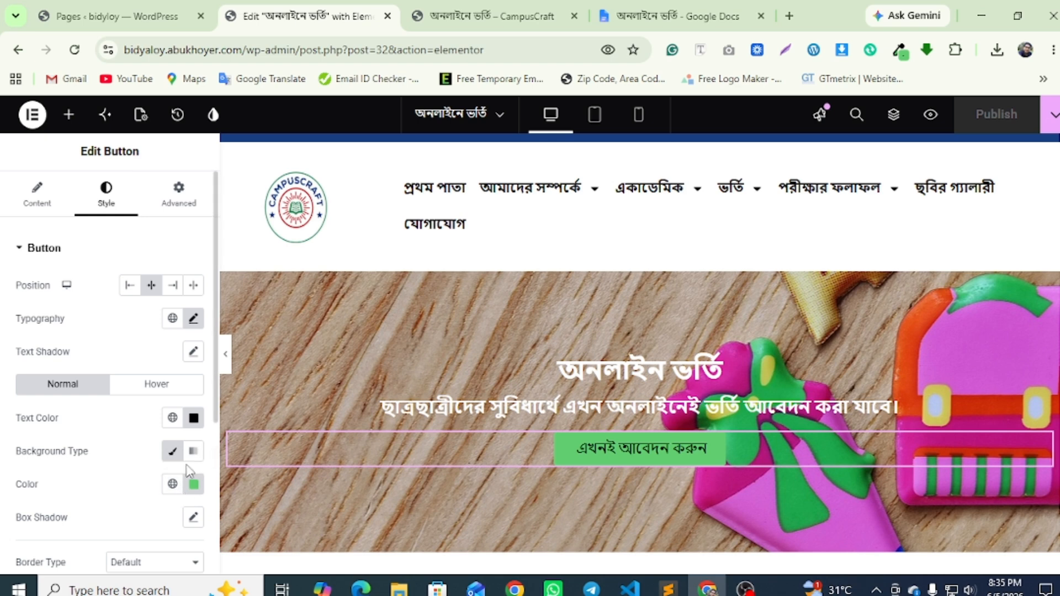
Set the apply button's padding to 15 px and border radius to 4 px on all sides, and publish the page
scroll(198, 420, down, 4)
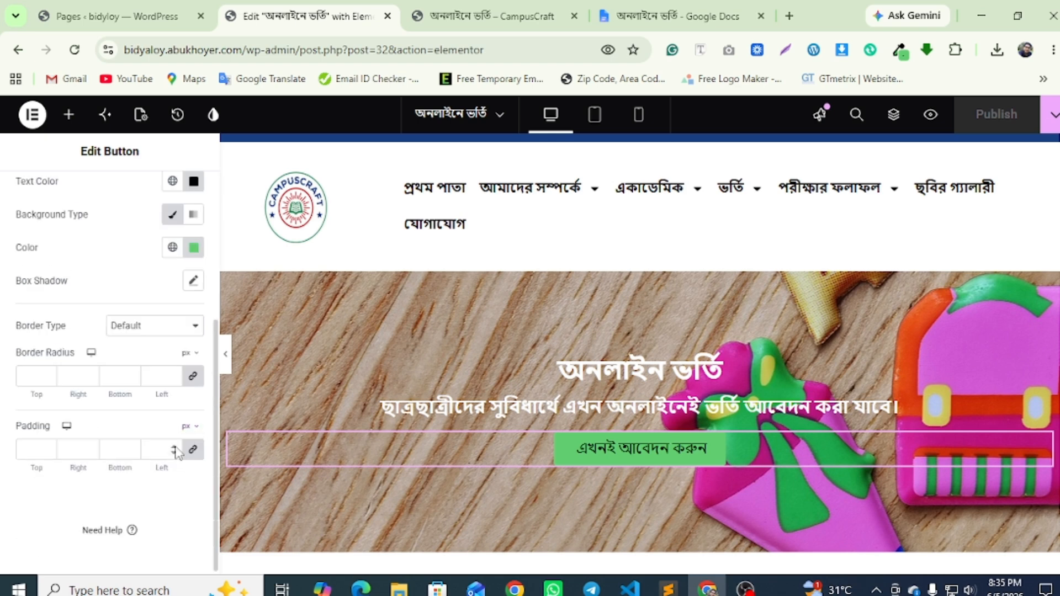
drag(174, 449, 175, 450)
click(174, 453)
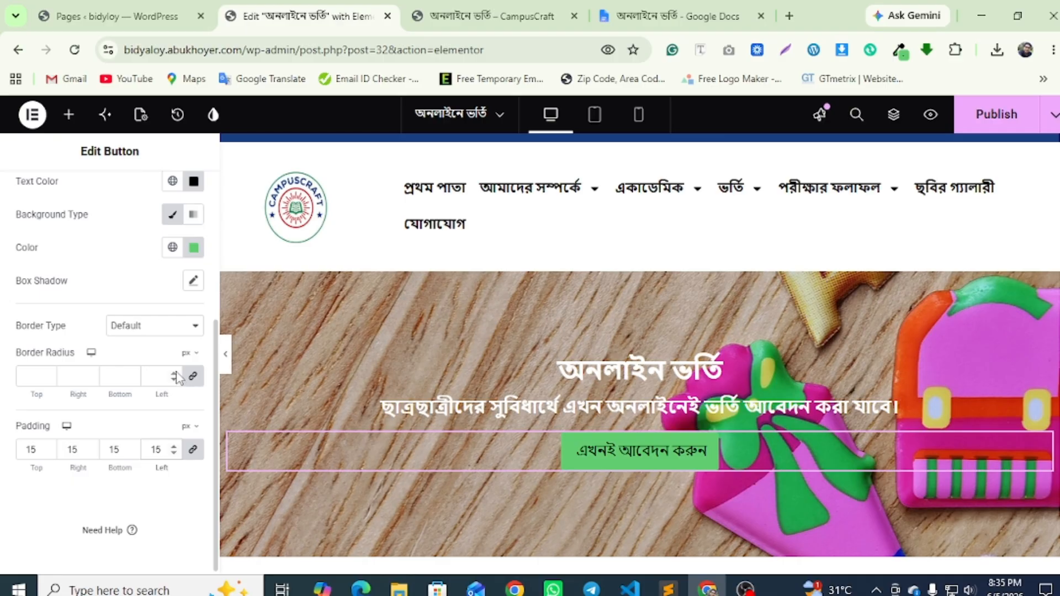
click(997, 114)
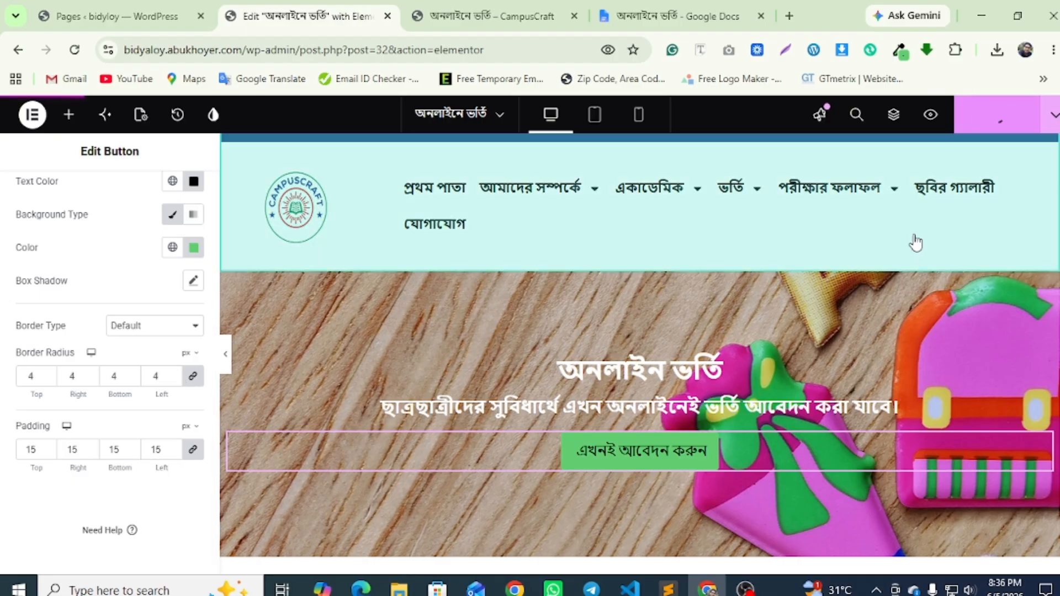
scroll(132, 193, up, 5)
click(37, 194)
Check the section below CampusCraft's banner and add a new Flexbox section beneath the banner on the bidyloy page
click(484, 14)
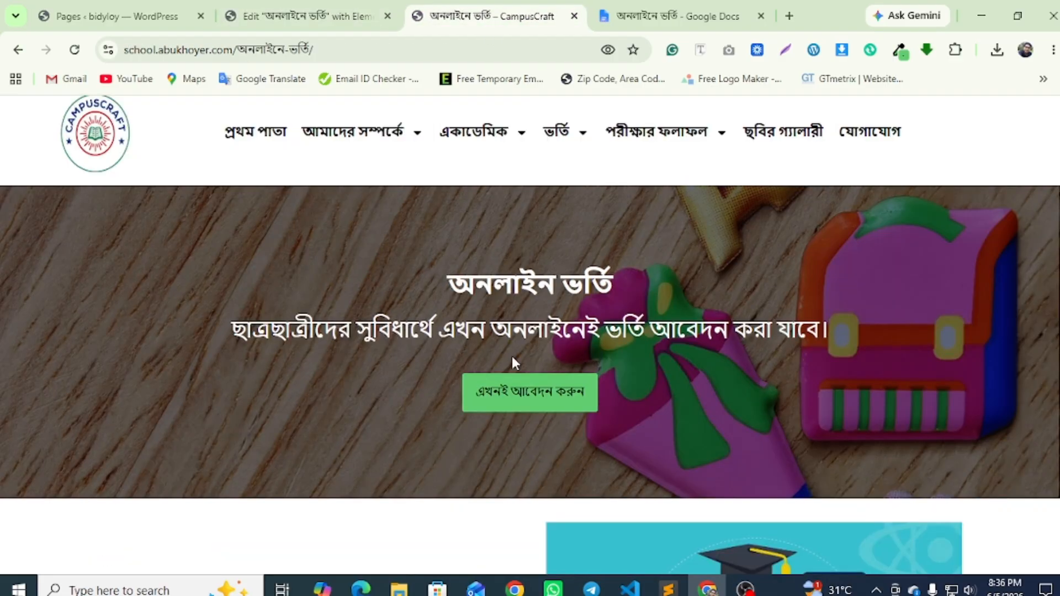
scroll(516, 363, down, 5)
scroll(360, 369, down, 1)
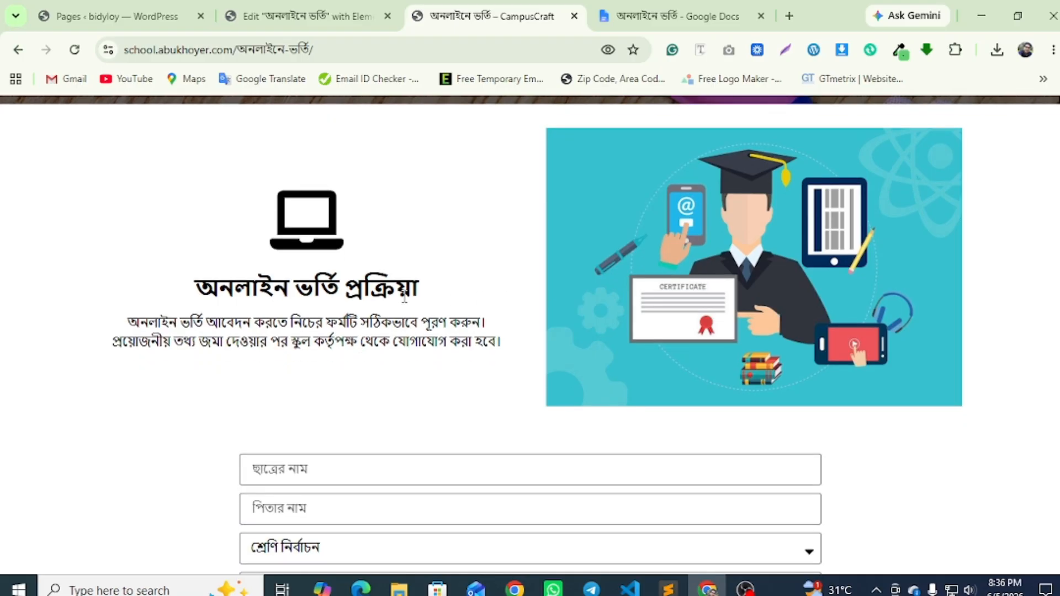
click(307, 15)
scroll(552, 346, down, 5)
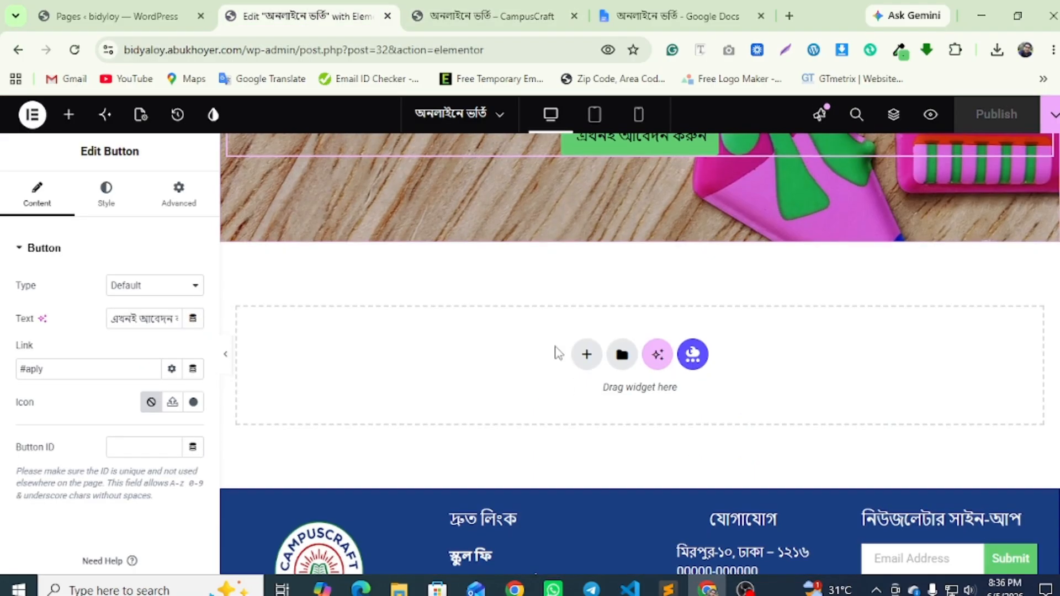
click(587, 354)
click(592, 412)
click(441, 386)
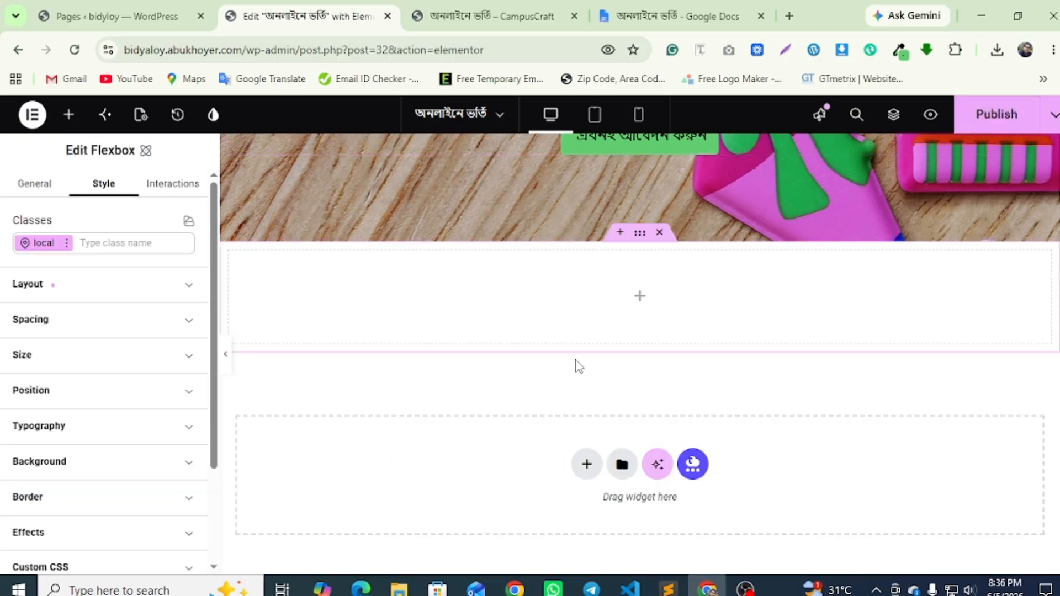
Place a container inside the new flexbox and nest another container within it
click(643, 297)
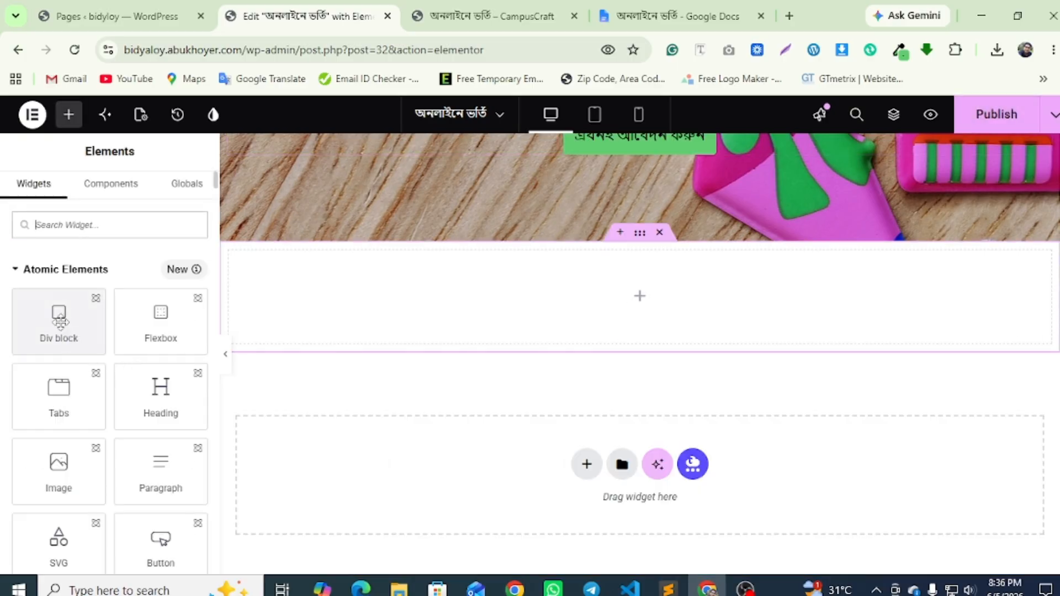
text(c)
drag(58, 298, 681, 305)
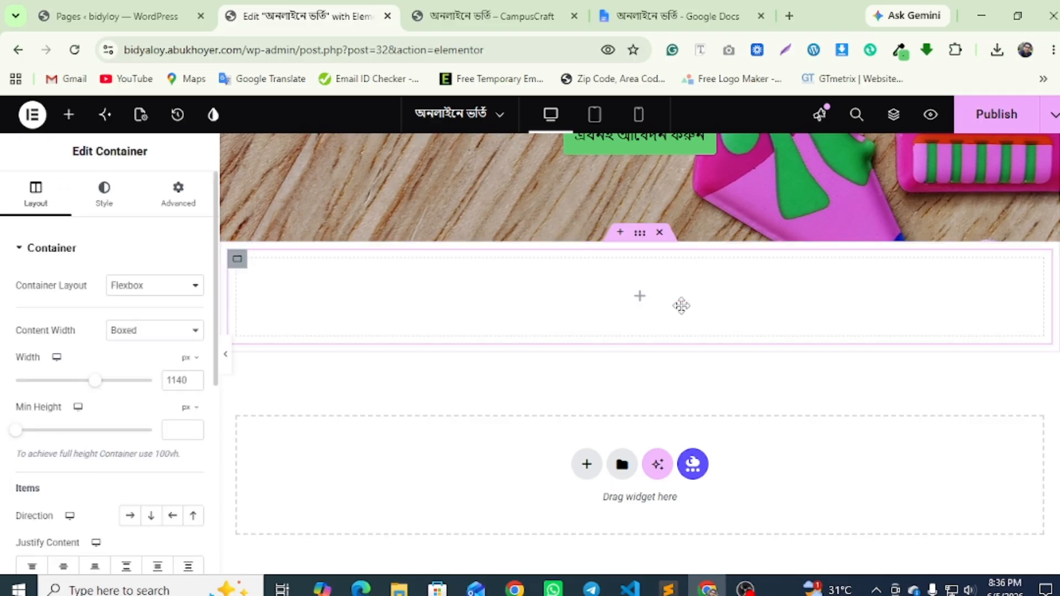
click(639, 298)
text(d)
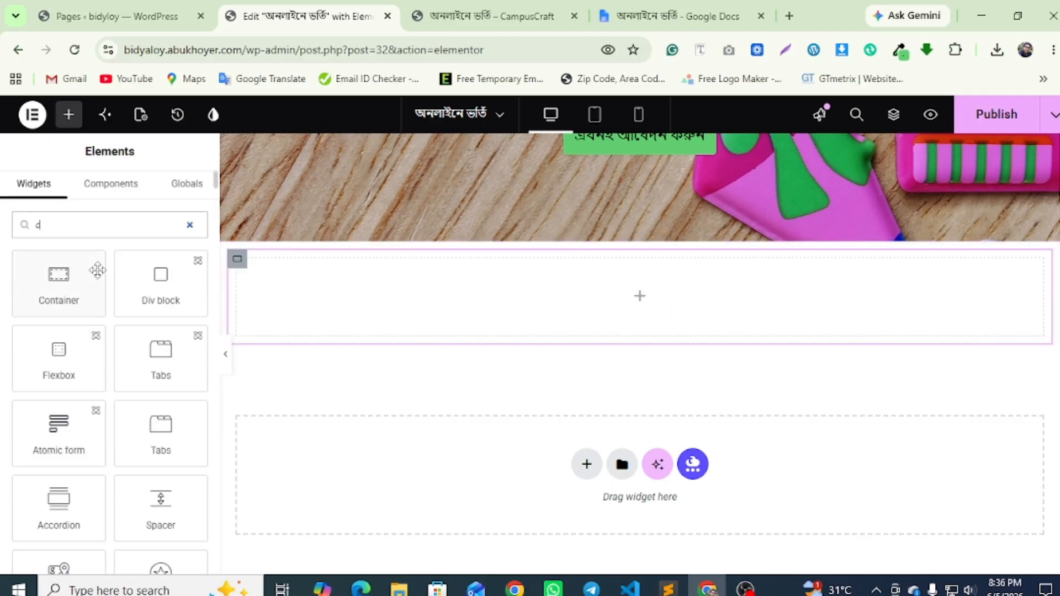
drag(65, 276, 608, 296)
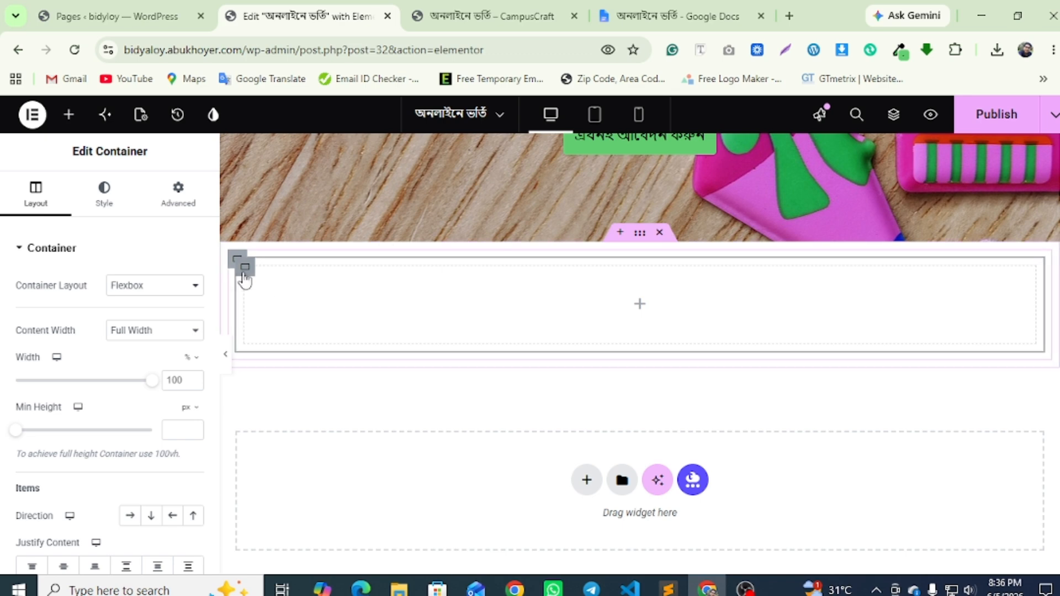
Duplicate the inner container, arrange both side by side with the parent's direction set to row, and publish the page
right_click(244, 279)
click(280, 161)
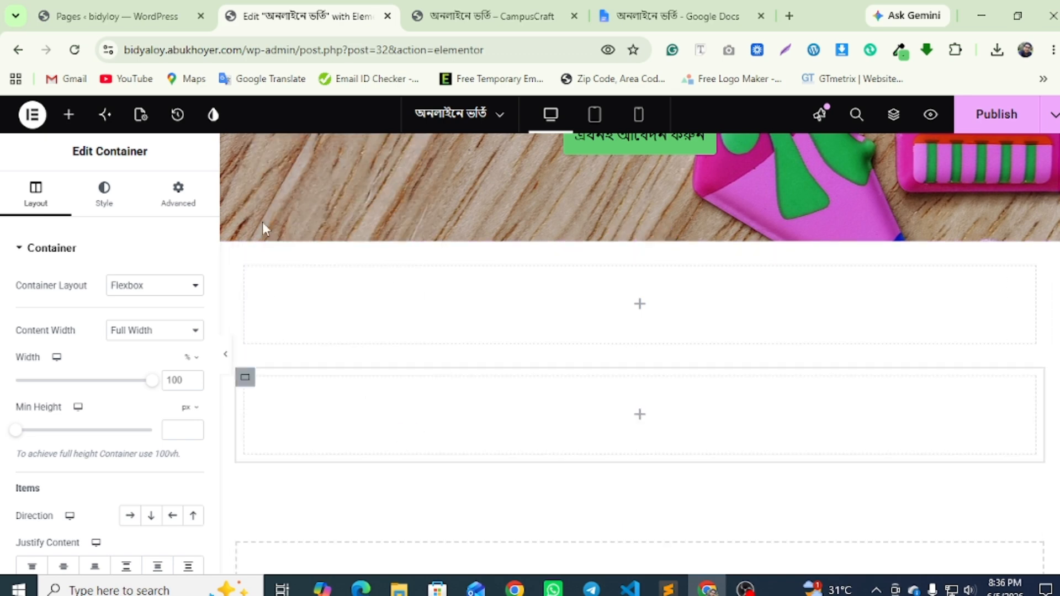
click(239, 261)
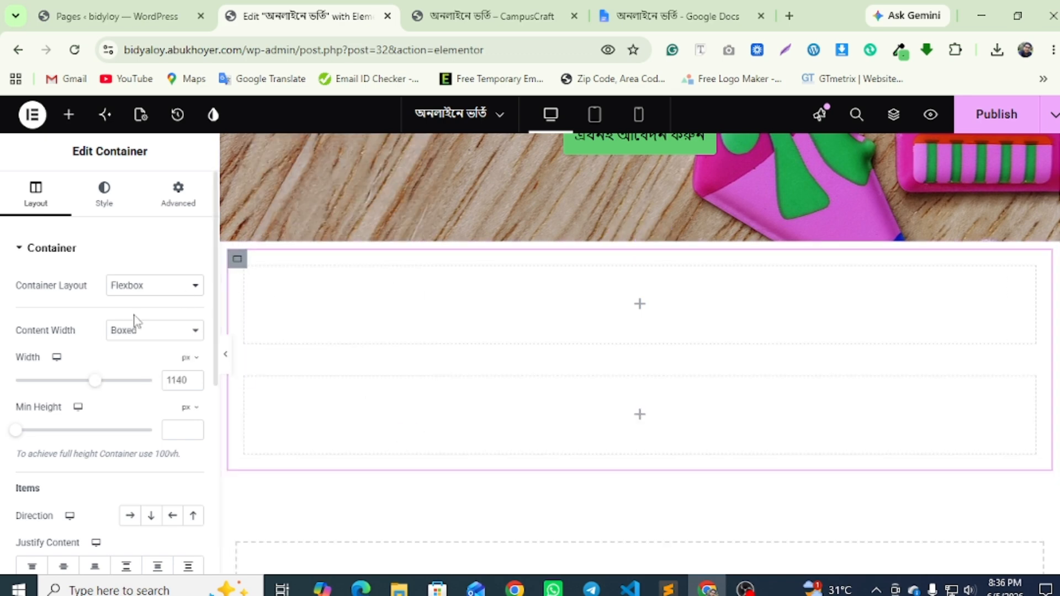
click(131, 516)
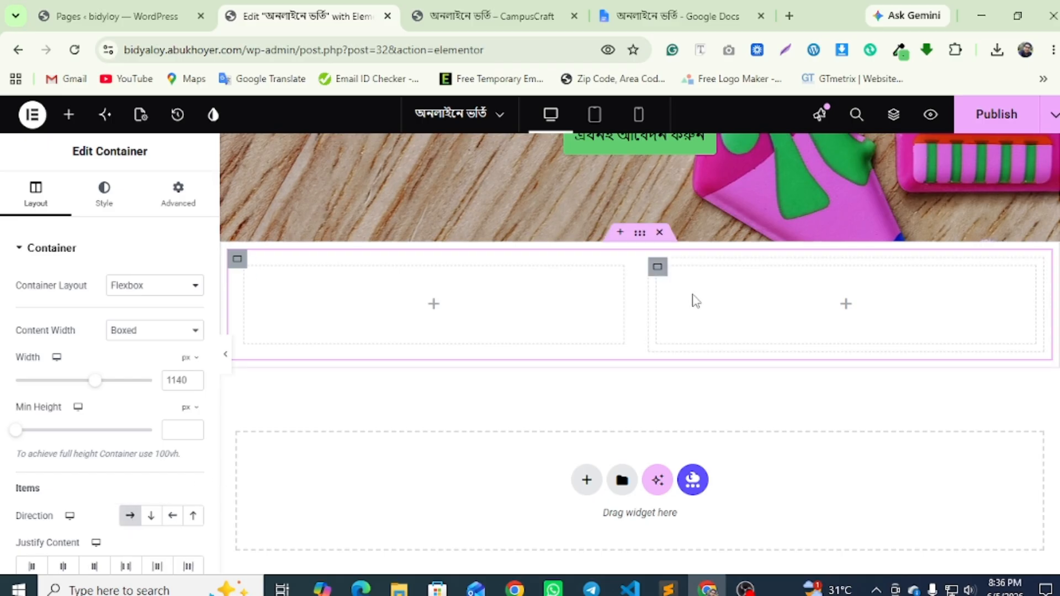
click(1007, 120)
Copy the heading অনলাইন ভর্তি প্রক্রিয়া from the CampusCraft page
click(674, 7)
click(499, 13)
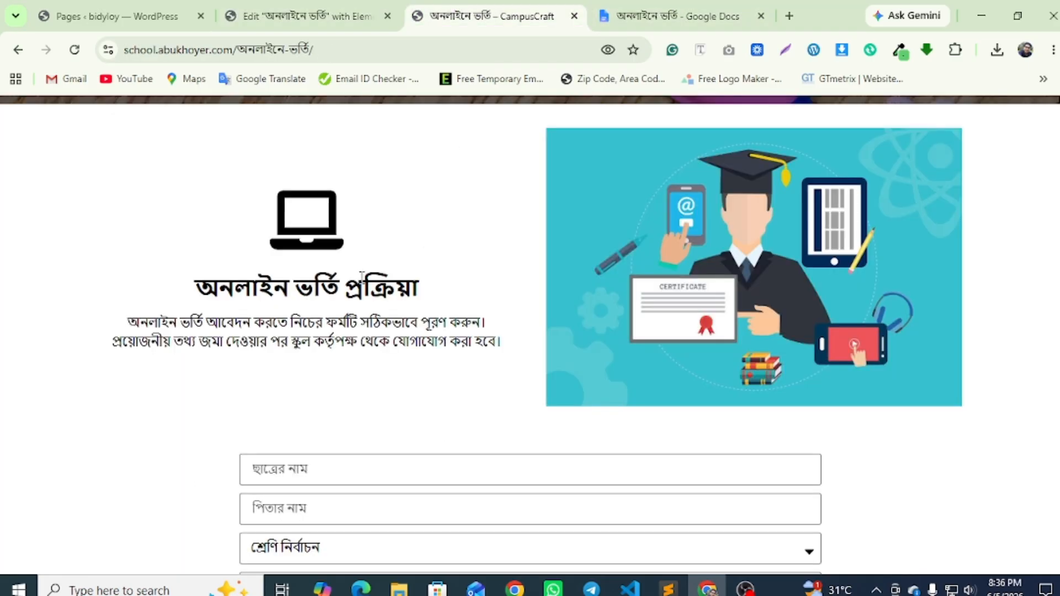
drag(201, 290, 418, 290)
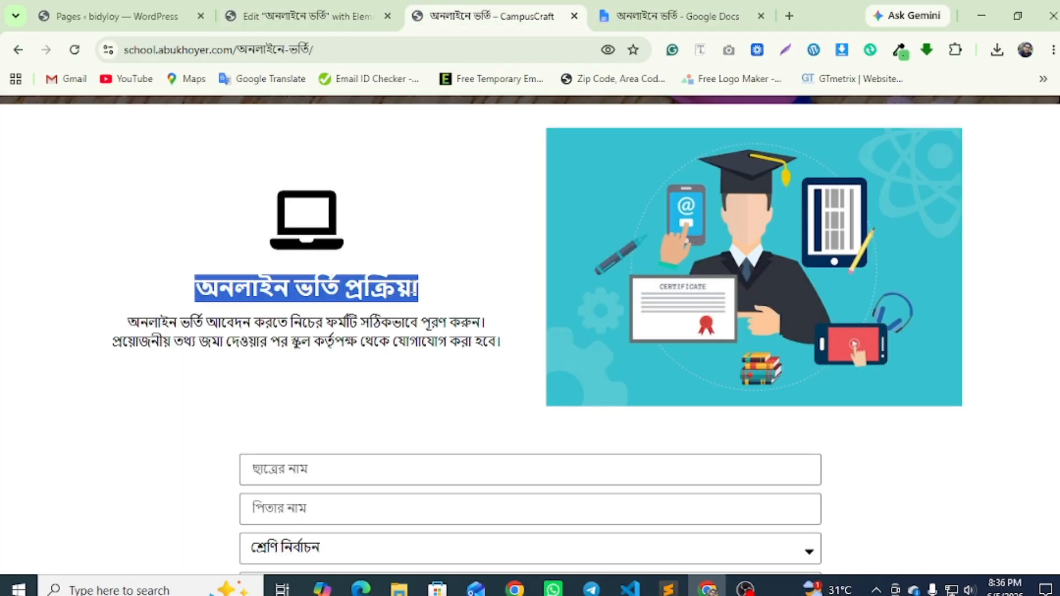
right_click(404, 287)
click(464, 307)
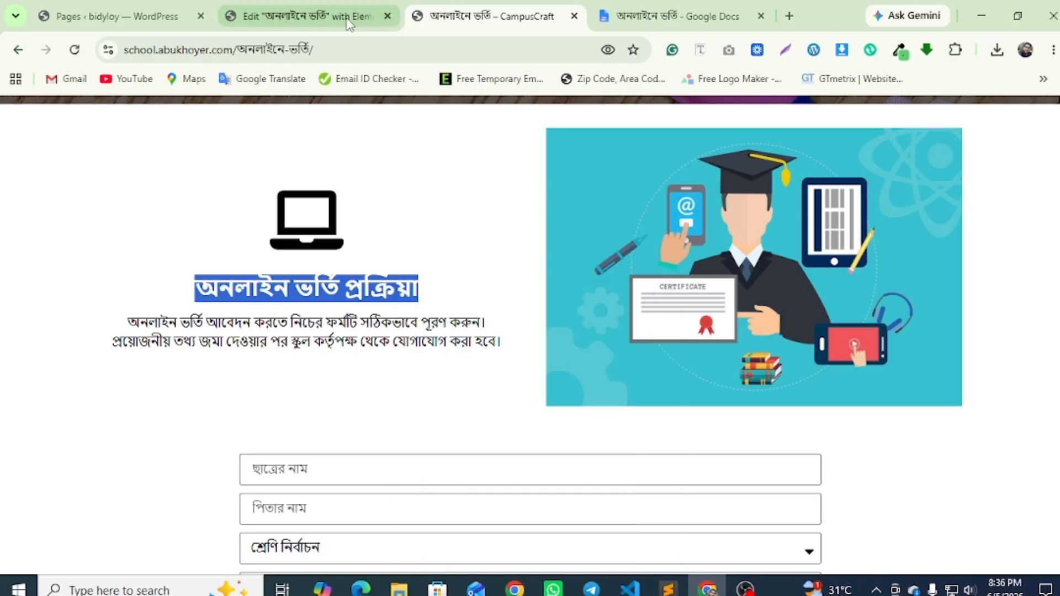
Add an Icon Box to the first of the two containers and set its title to অনলাইন ভর্তি প্রক্রিয়া
click(306, 15)
click(441, 315)
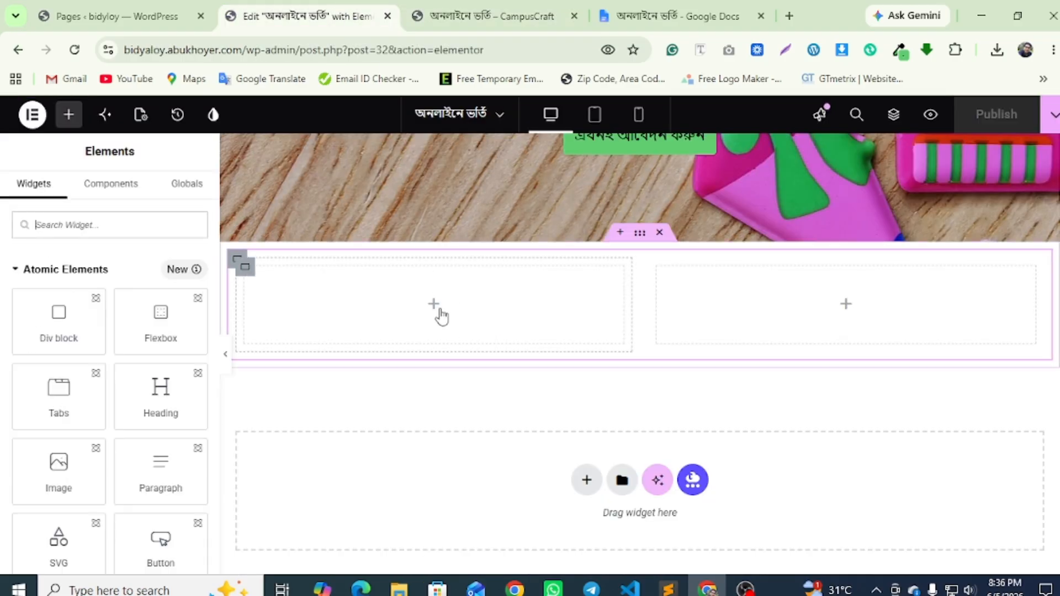
text(icon)
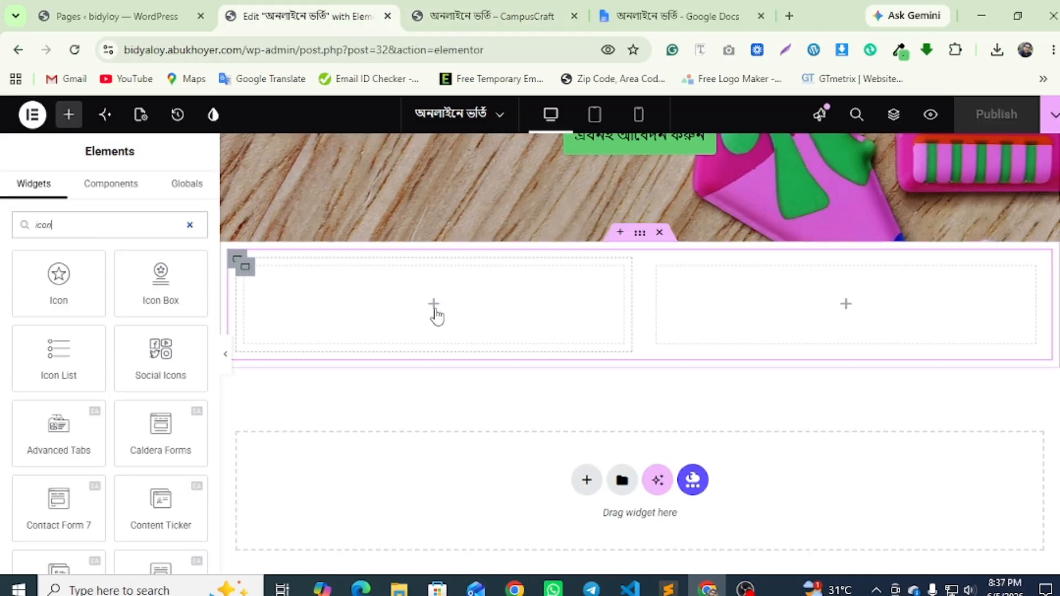
drag(160, 276, 386, 309)
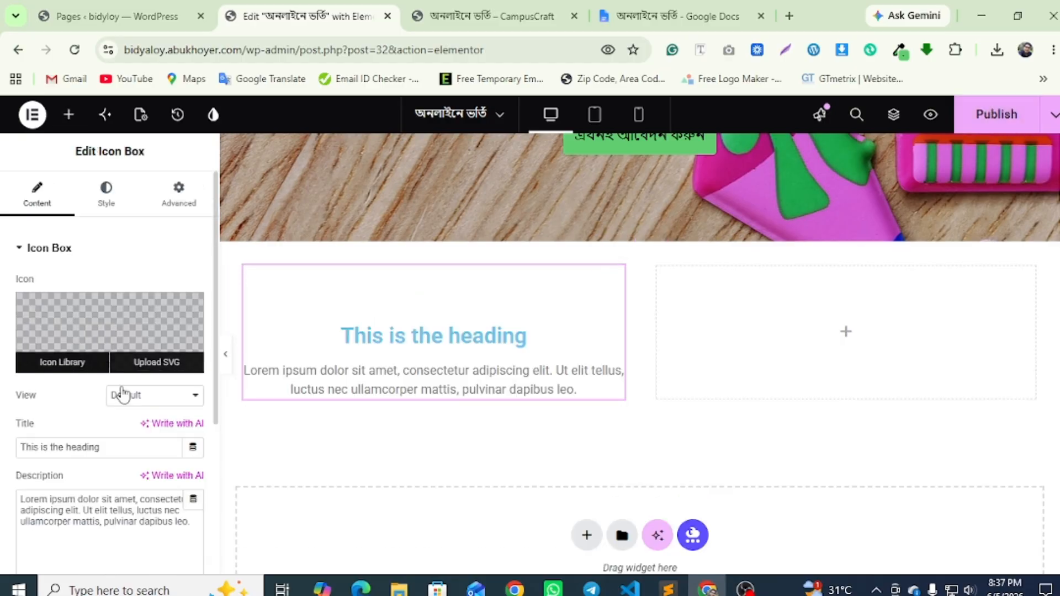
drag(105, 448, 22, 448)
right_click(33, 439)
click(109, 200)
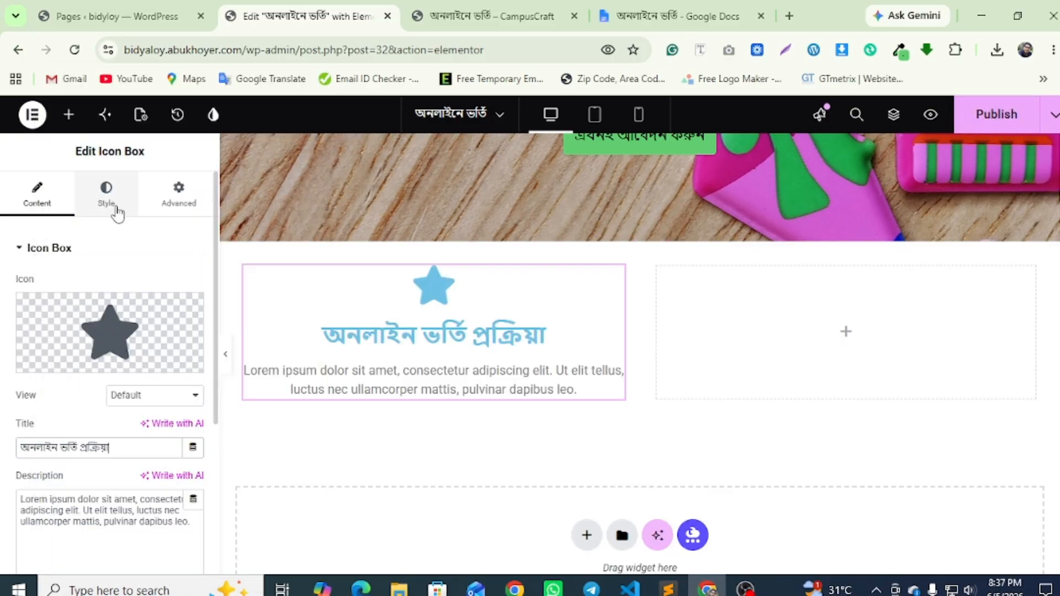
Copy the two-sentence description under CampusCraft's অনলাইন ভর্তি প্রক্রিয়া heading and replace the icon box's placeholder description with it
click(531, 15)
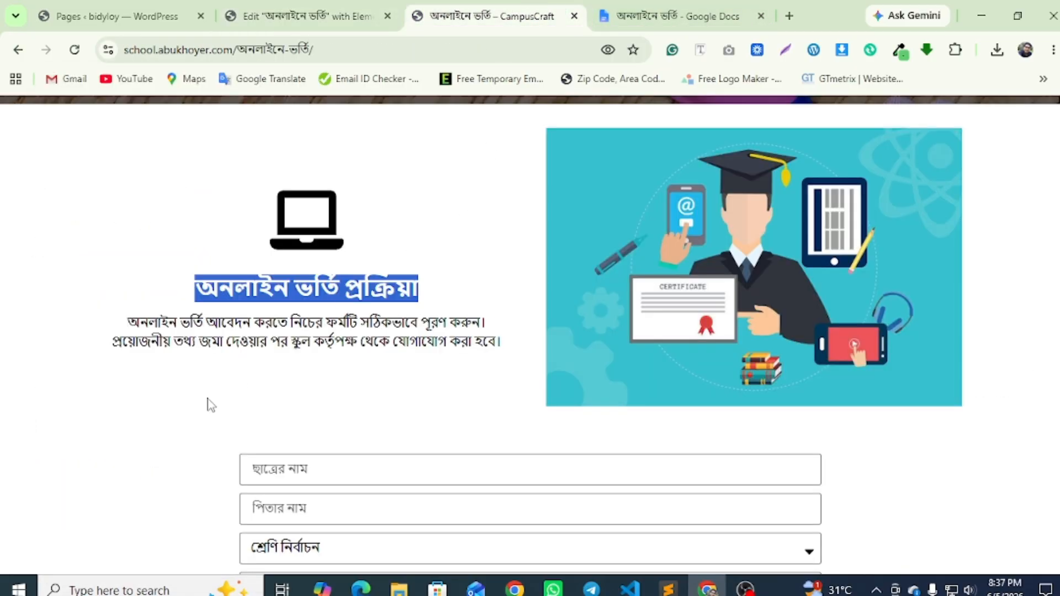
drag(126, 321, 511, 345)
right_click(511, 345)
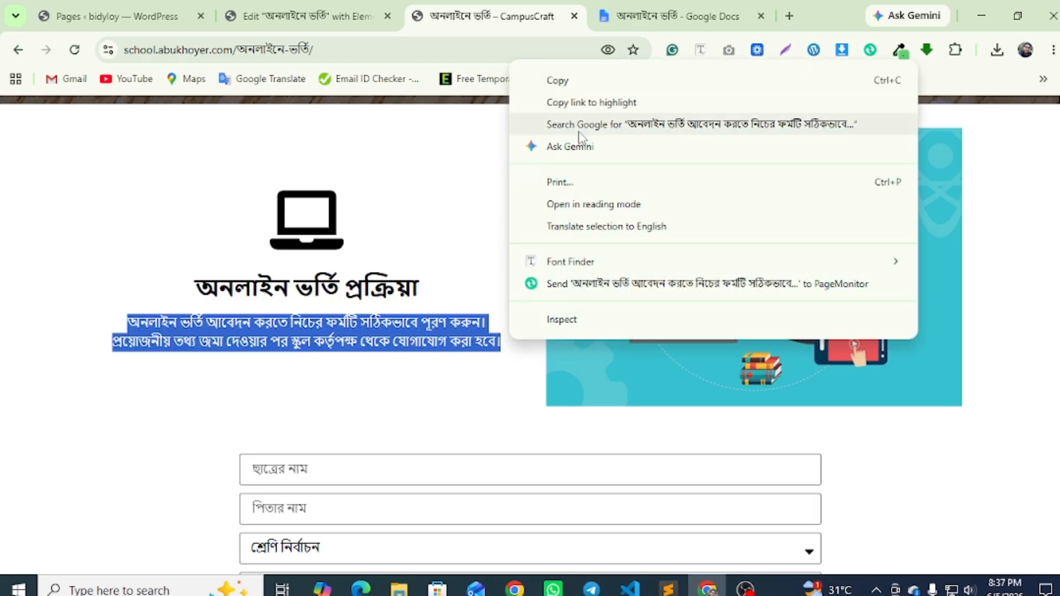
click(558, 81)
click(306, 16)
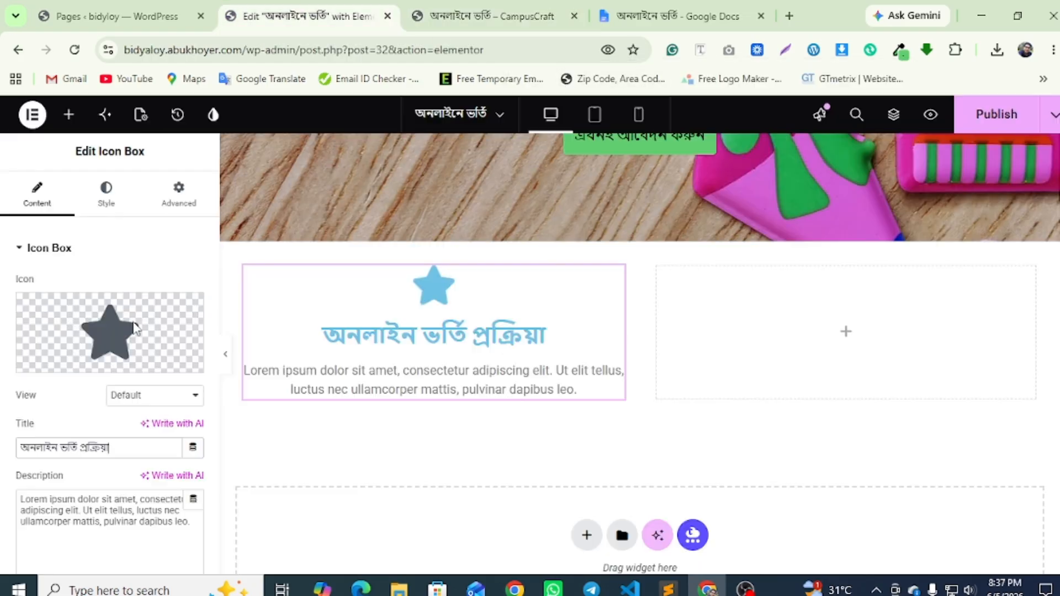
click(79, 533)
key(ctrl+a)
key(ctrl+v)
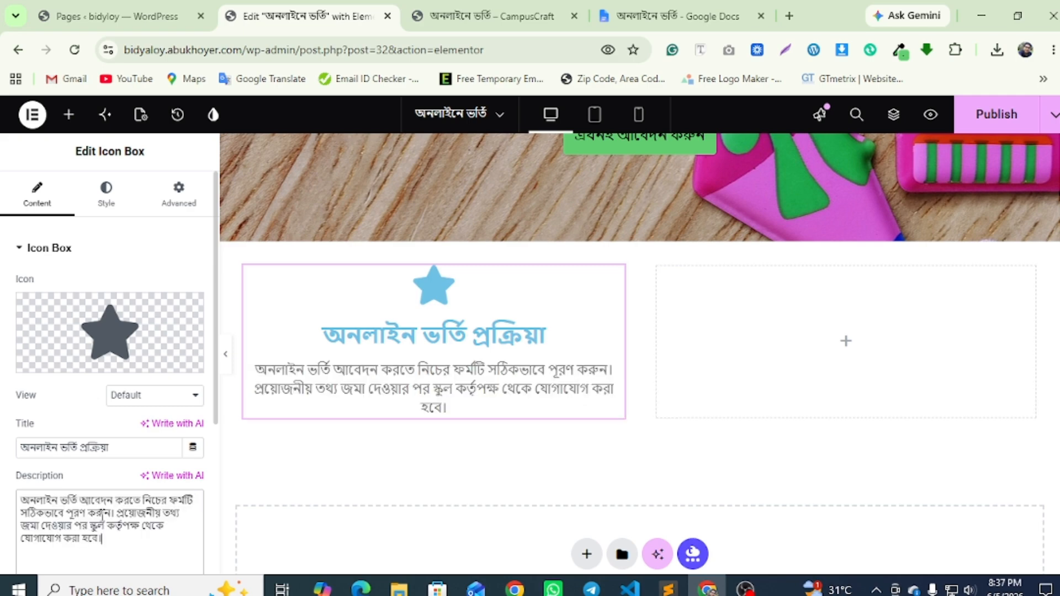
Replace the icon box's star with the plain Laptop icon from the icon library
click(114, 334)
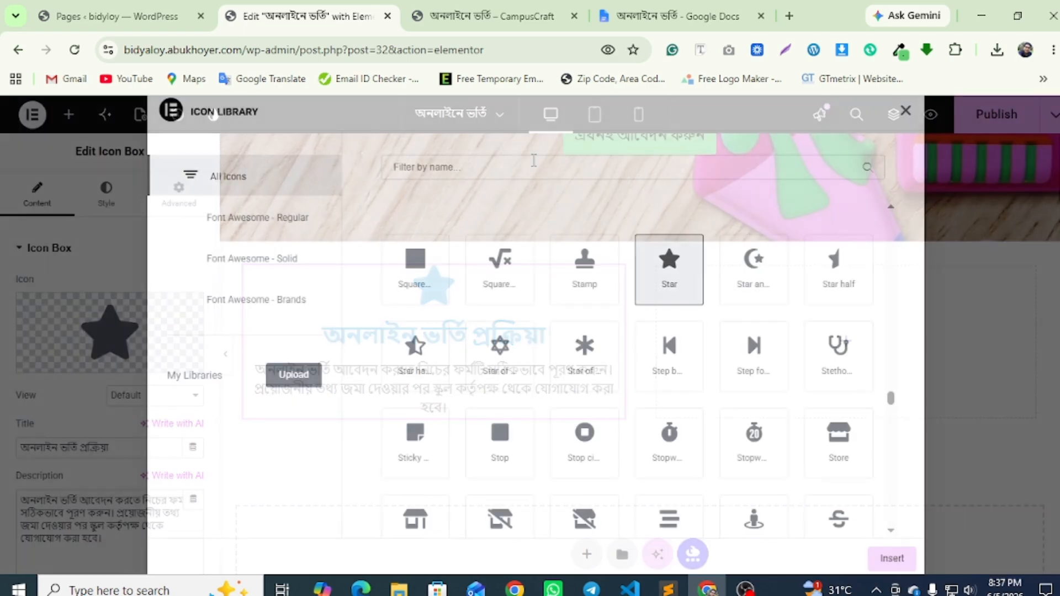
click(471, 176)
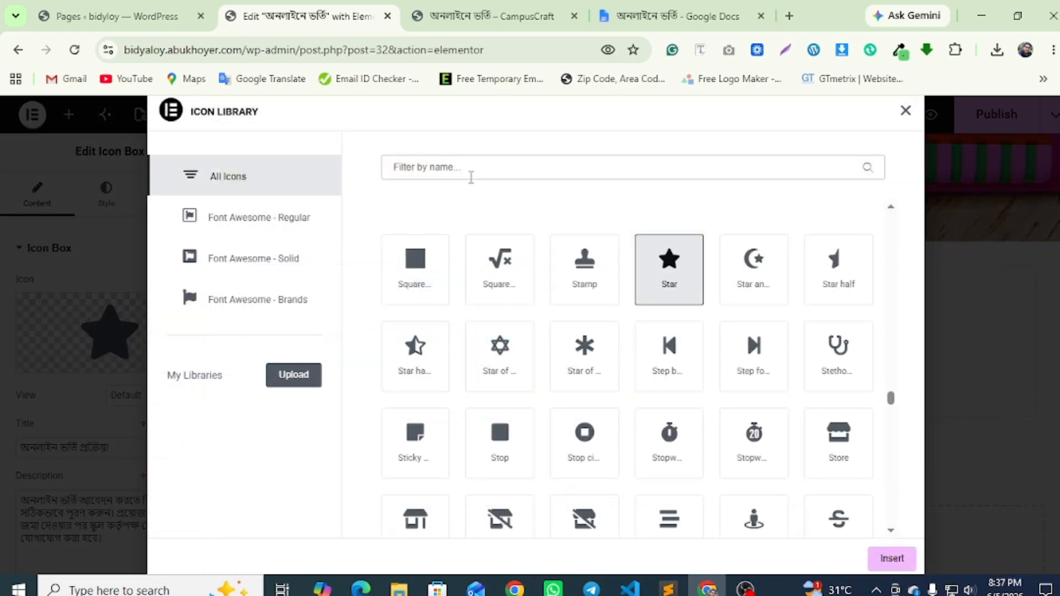
text(la)
key(BackSpace)
text(a)
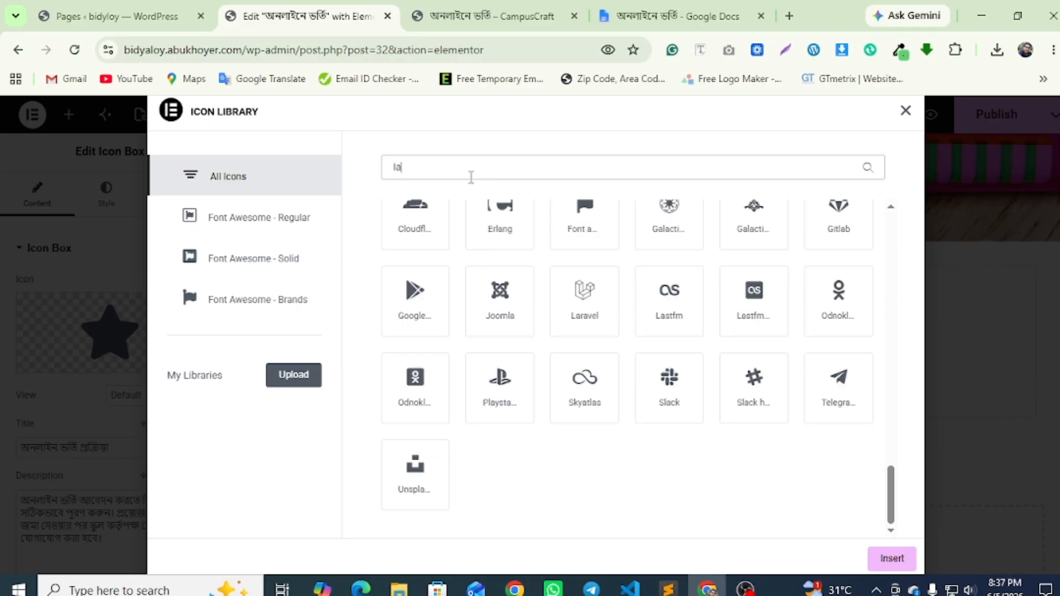
text(pt)
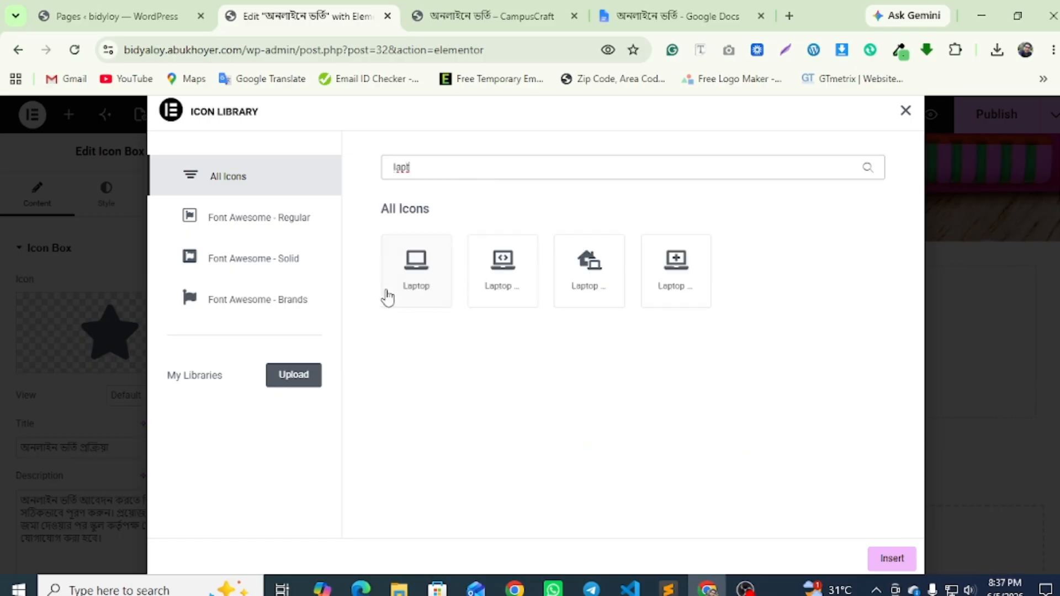
click(397, 290)
click(891, 559)
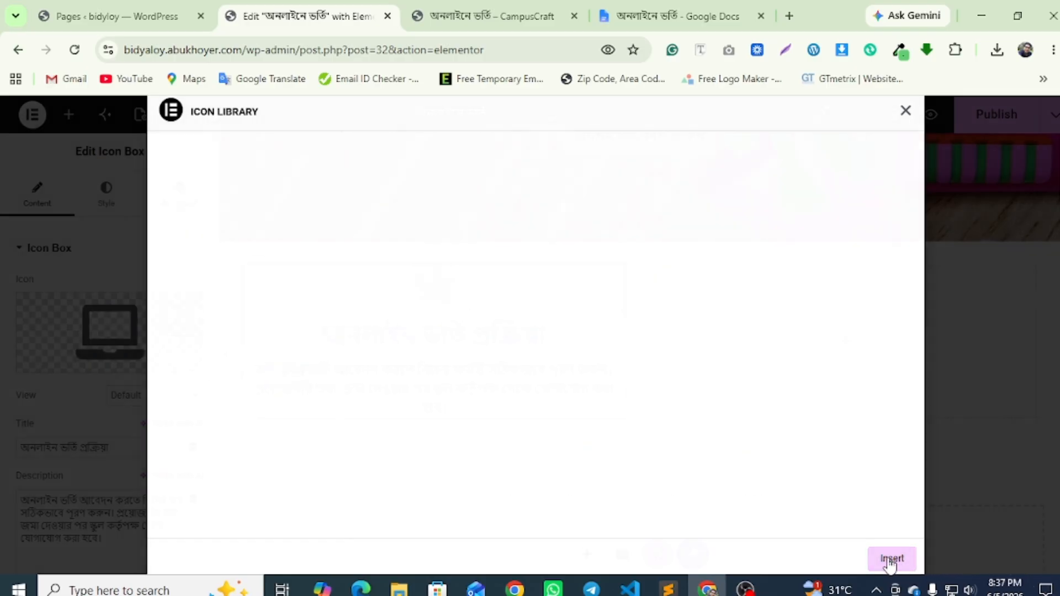
Set the laptop icon's primary color to black and compare it with CampusCraft's icon
click(104, 209)
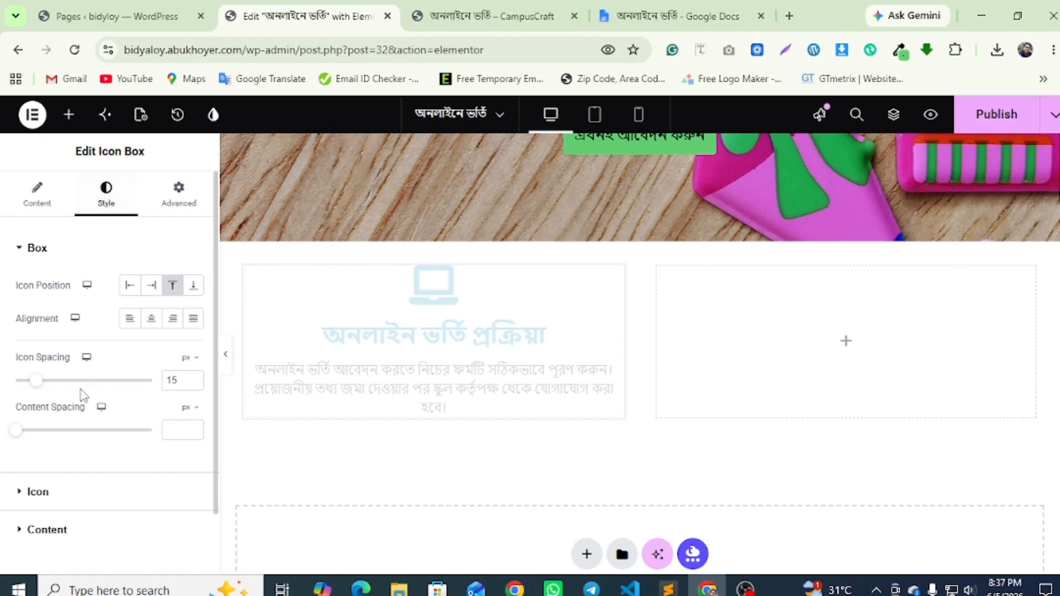
click(66, 428)
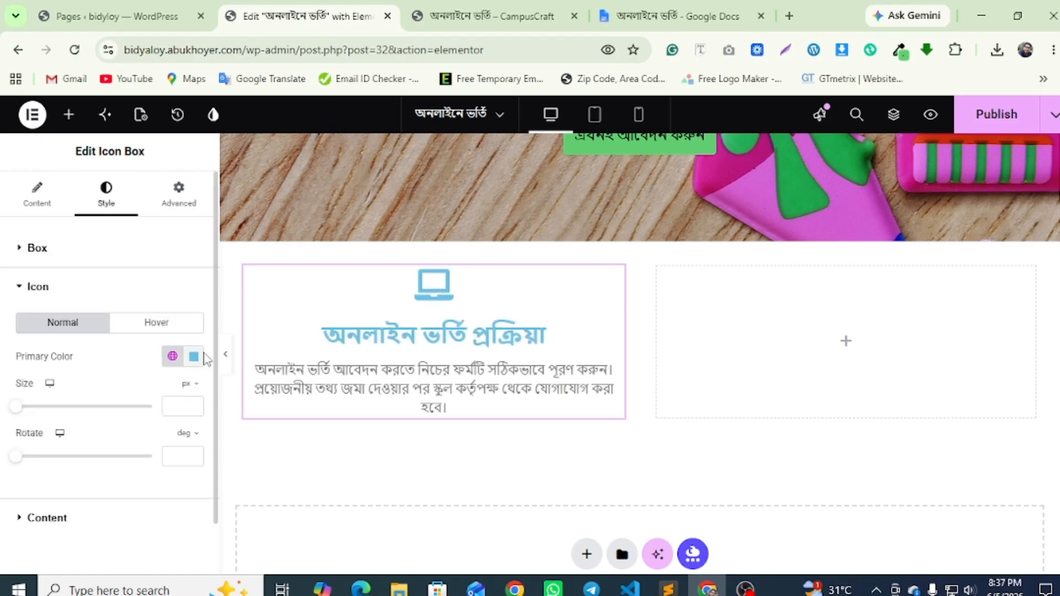
click(194, 358)
mouse_move(145, 248)
mouse_down()
mouse_move(91, 292)
mouse_move(2, 397)
mouse_up()
click(3, 399)
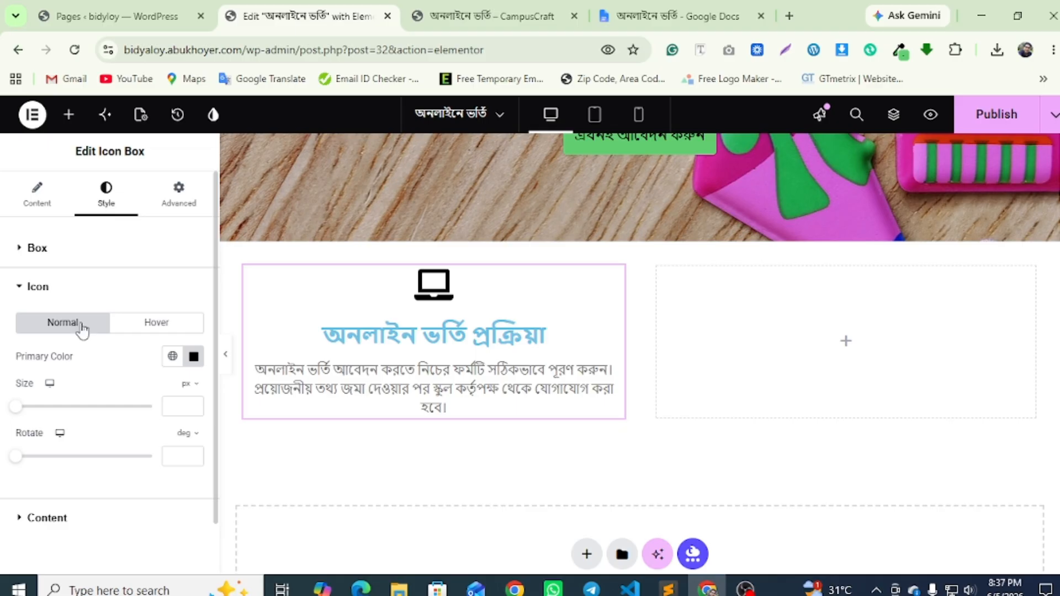
click(486, 16)
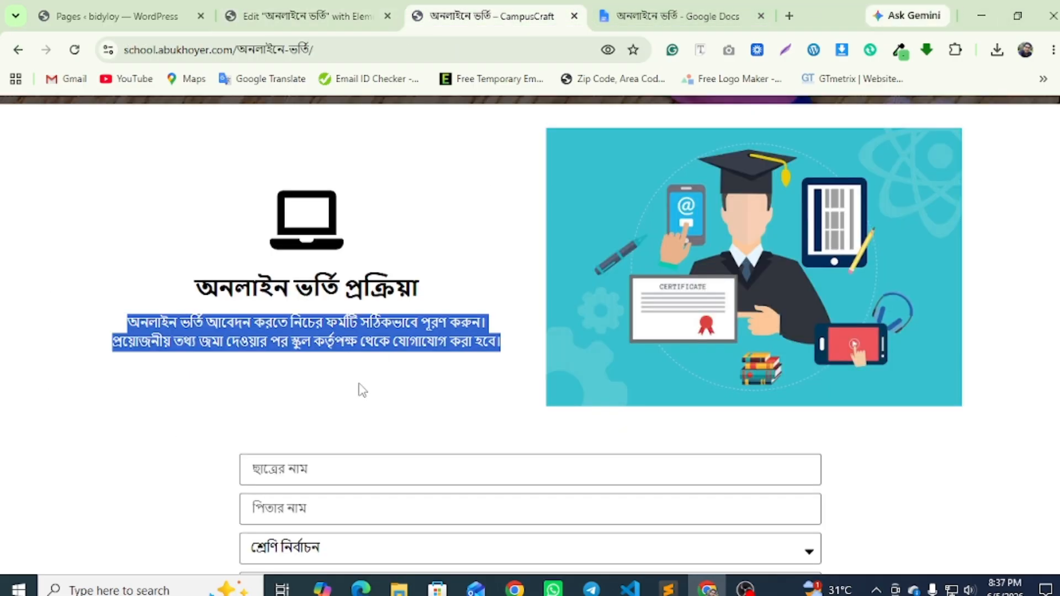
click(276, 16)
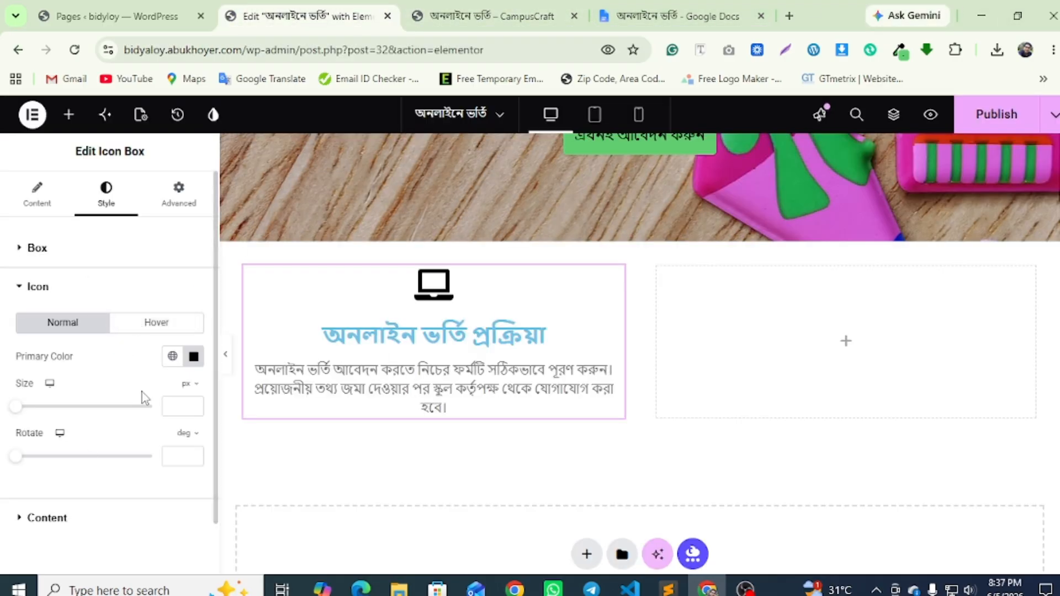
Set the icon box's laptop icon size to 80 px
click(54, 407)
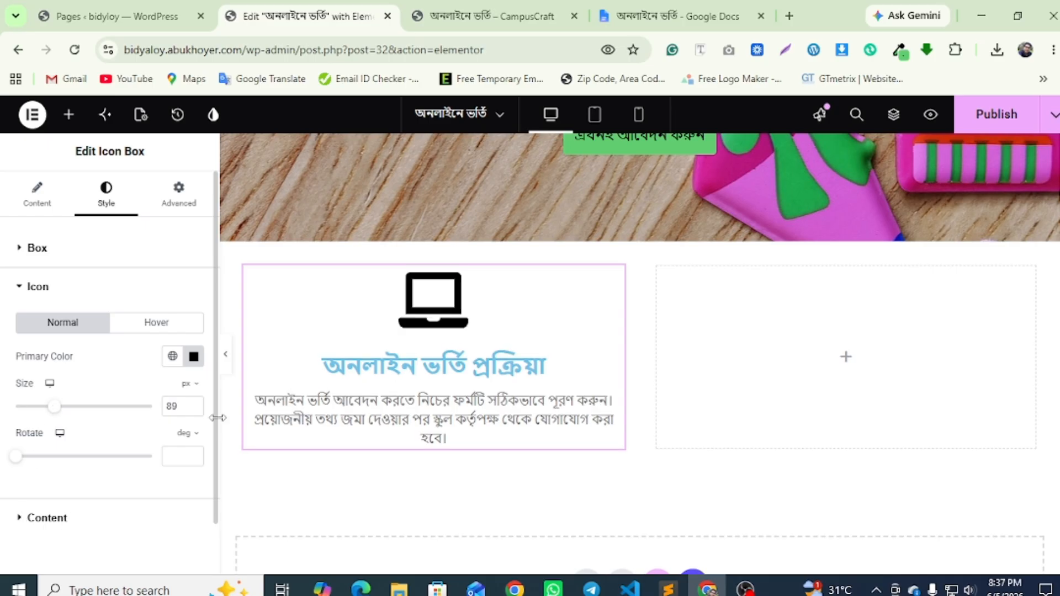
click(194, 411)
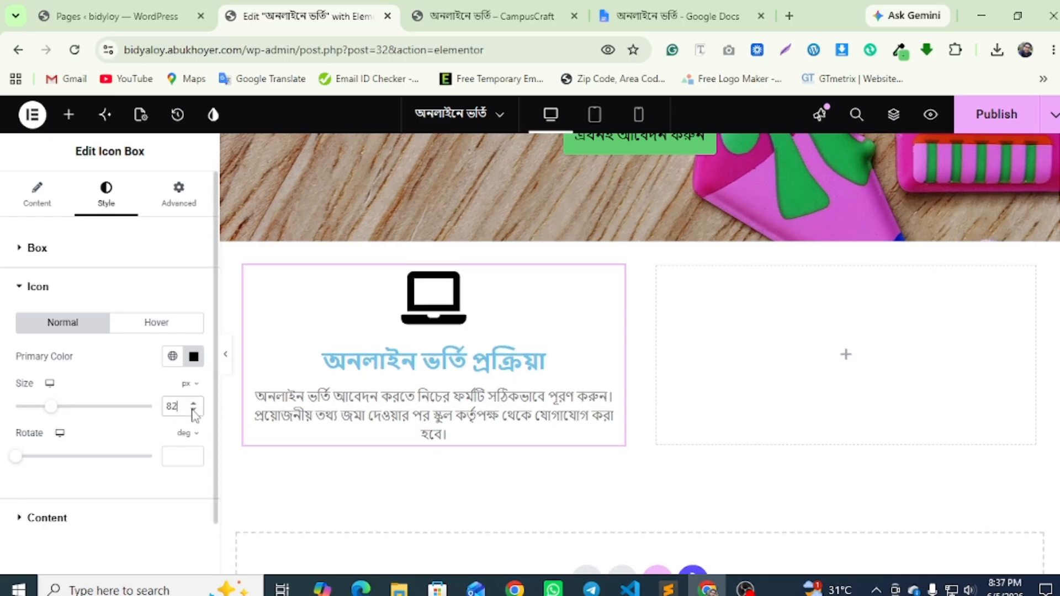
click(193, 412)
click(193, 412)
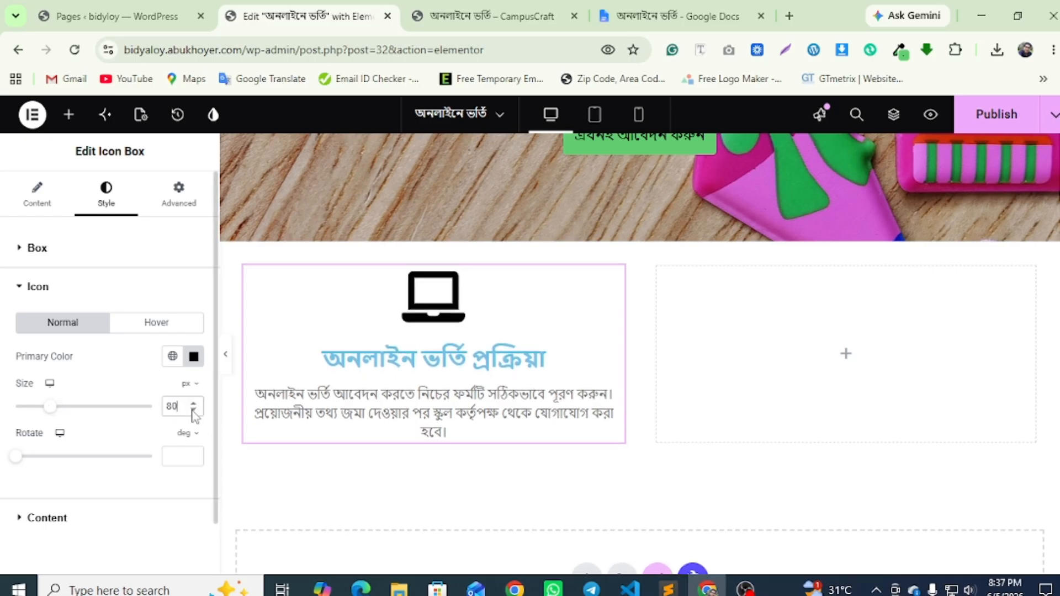
Set the icon box's title and description colors to black and publish the page
click(38, 515)
click(193, 527)
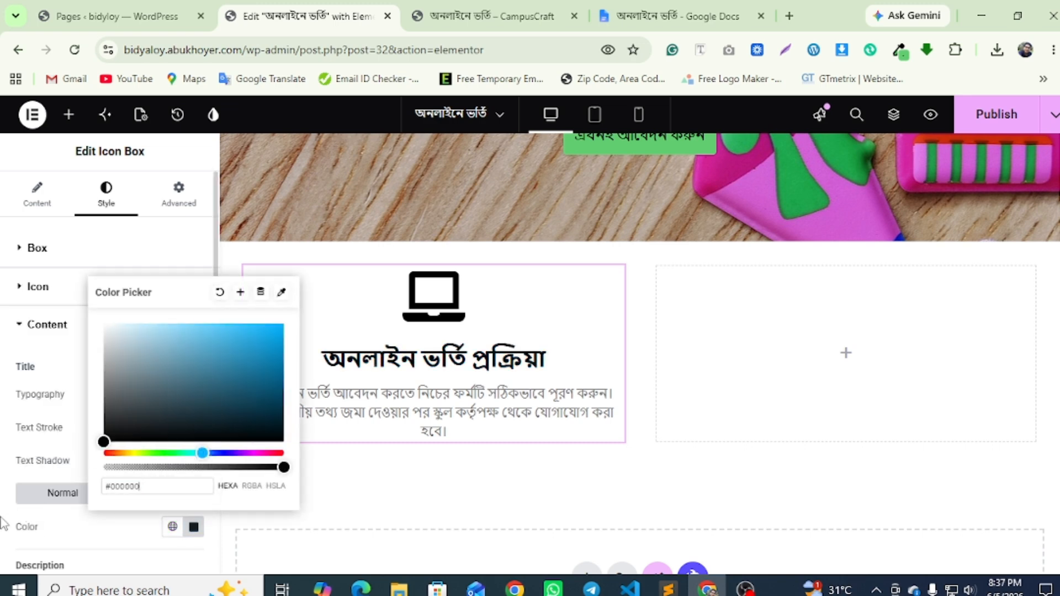
click(4, 539)
scroll(158, 509, down, 3)
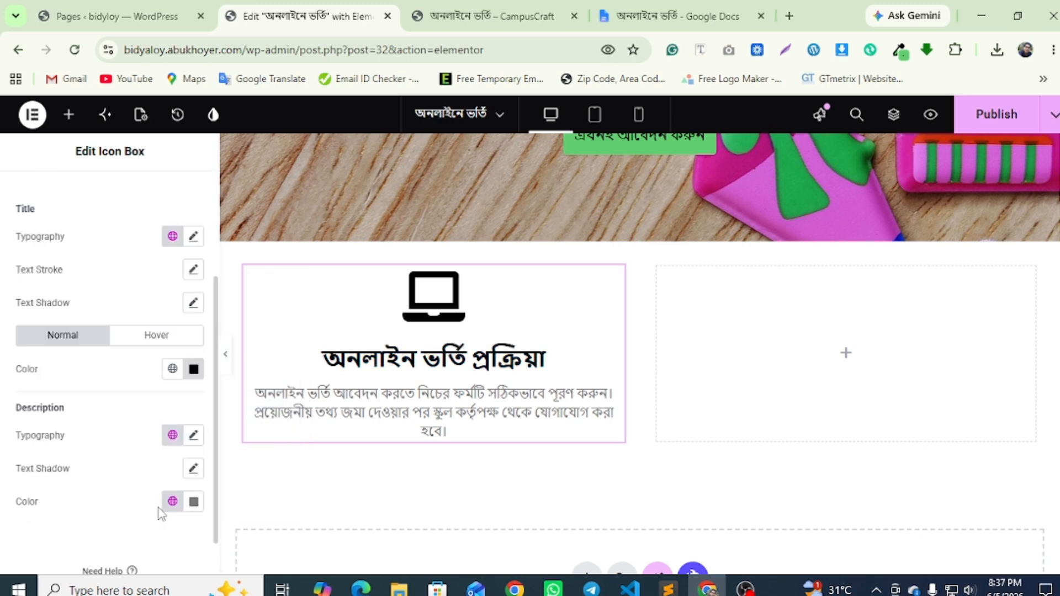
click(194, 501)
click(103, 419)
click(888, 164)
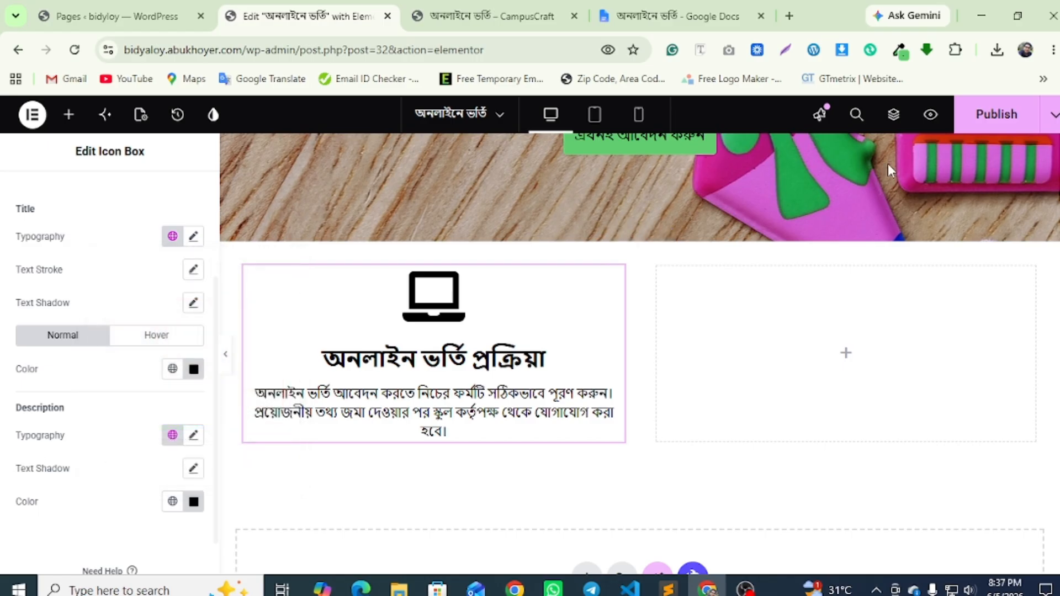
click(1015, 113)
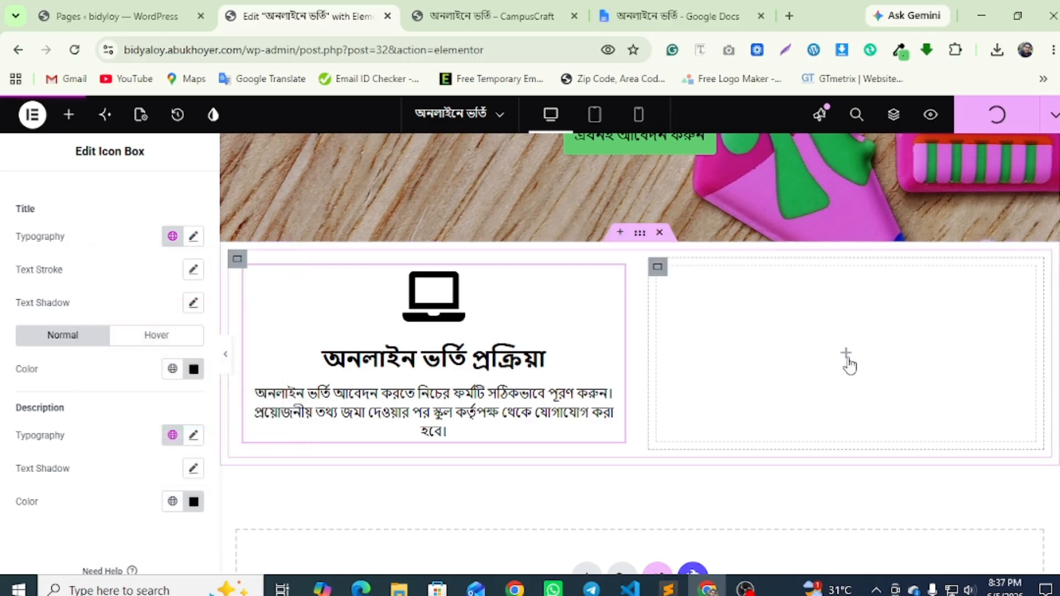
Add an Image widget to the empty second container beside the icon box
click(846, 358)
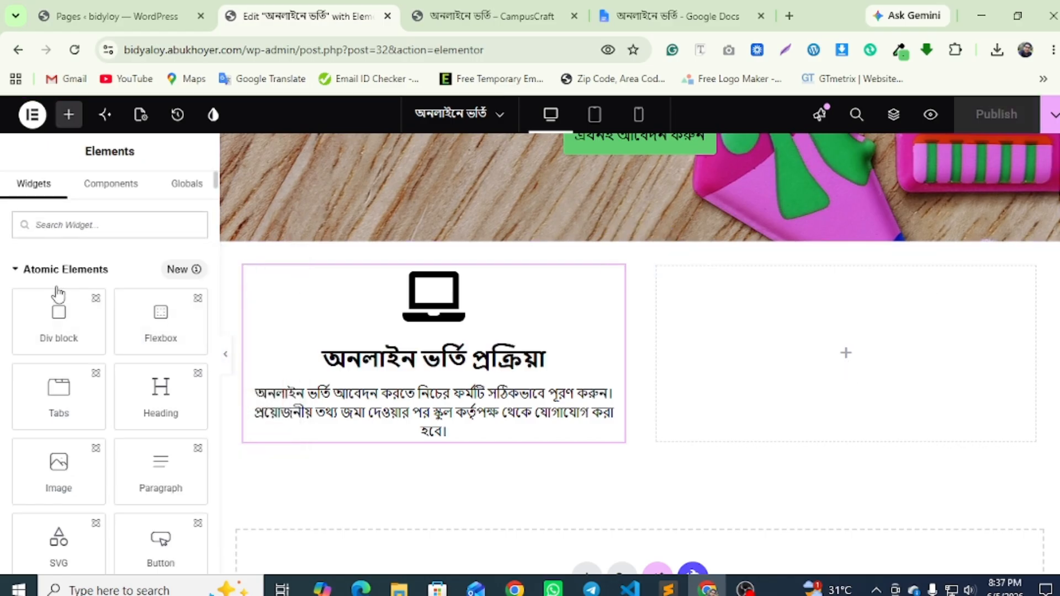
text(ima)
drag(50, 285, 783, 365)
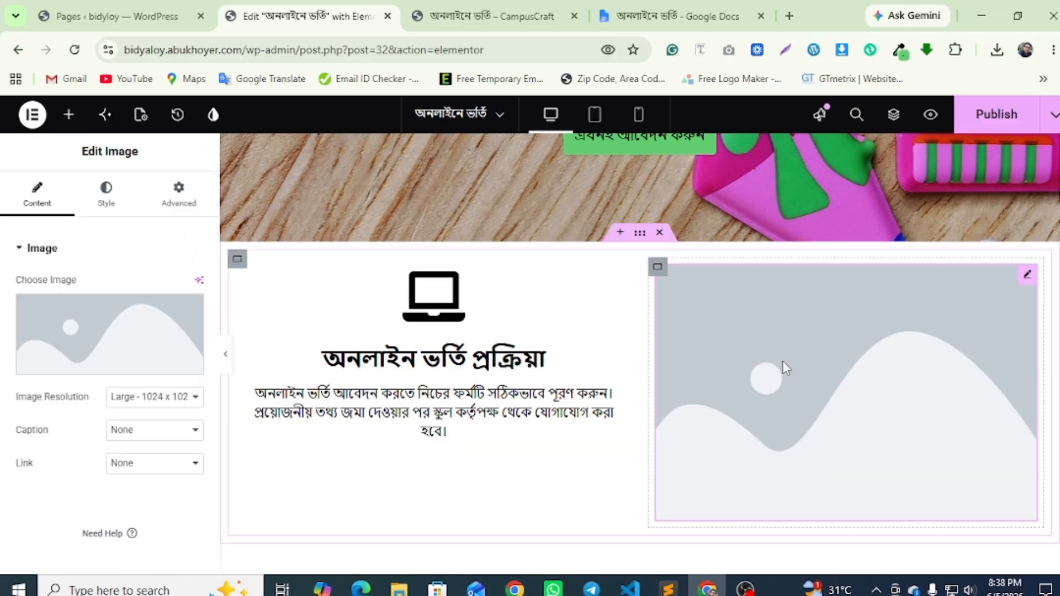
Upload online-education-3412473_1280-1024x682.jpg from the download folder as the widget's image and publish the page
click(116, 323)
click(234, 174)
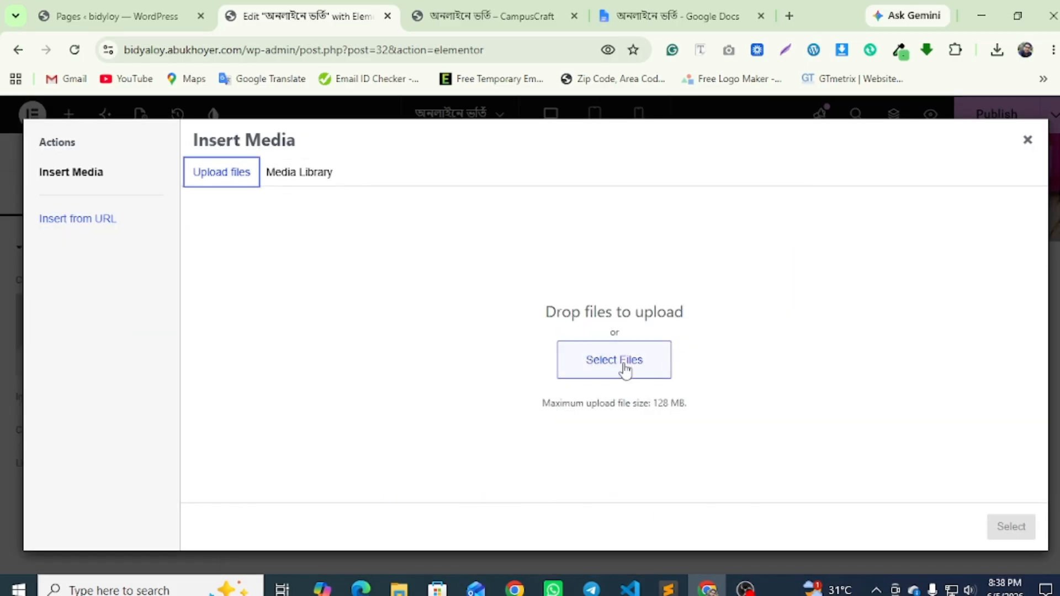
click(627, 369)
scroll(265, 177, down, 8)
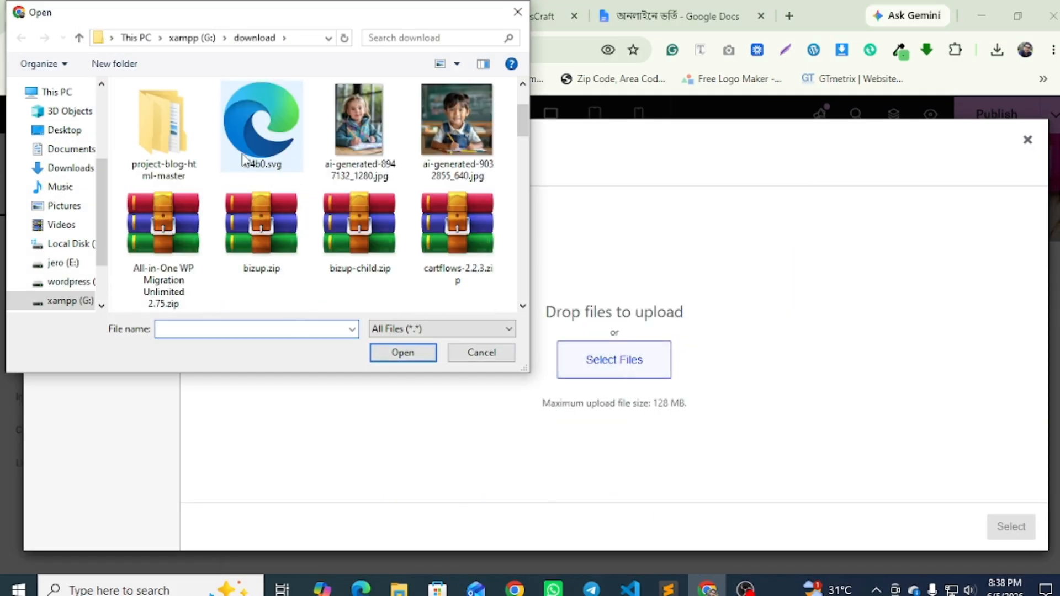
scroll(264, 179, down, 3)
scroll(261, 180, down, 3)
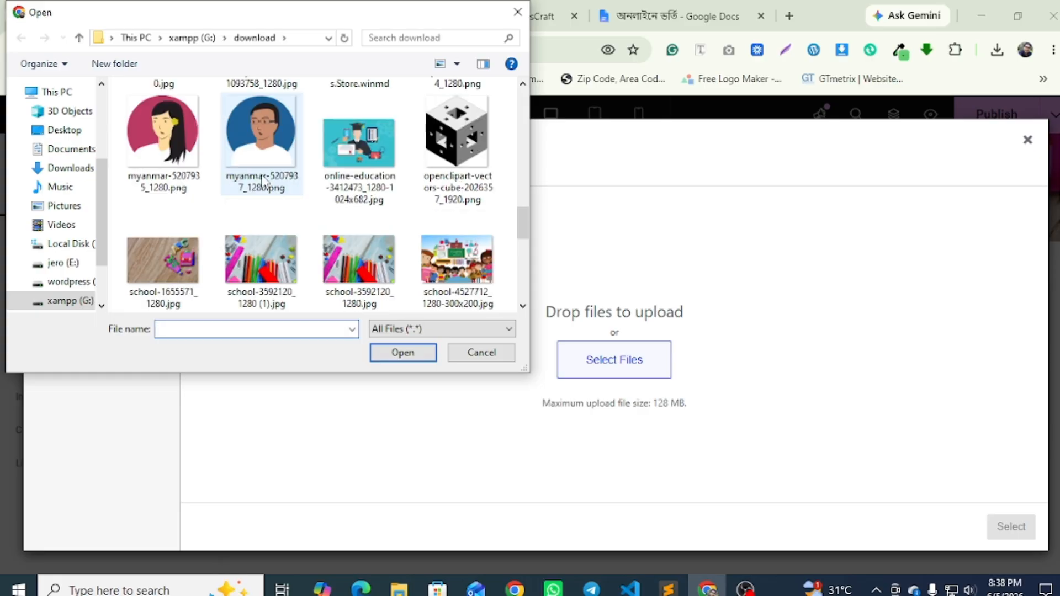
scroll(227, 197, up, 2)
scroll(227, 198, up, 1)
click(361, 224)
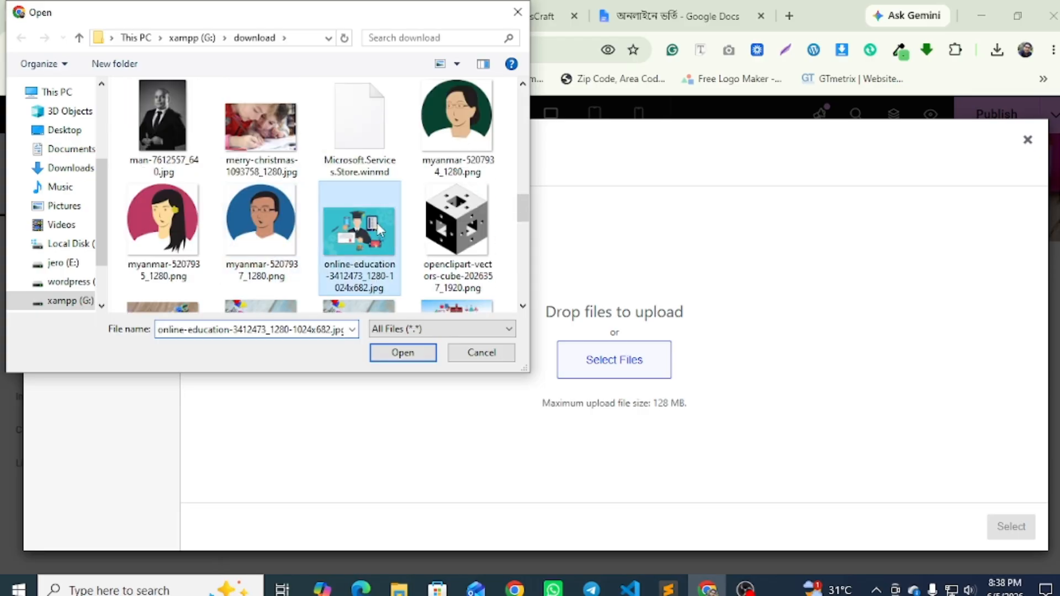
click(404, 353)
click(1025, 533)
click(996, 112)
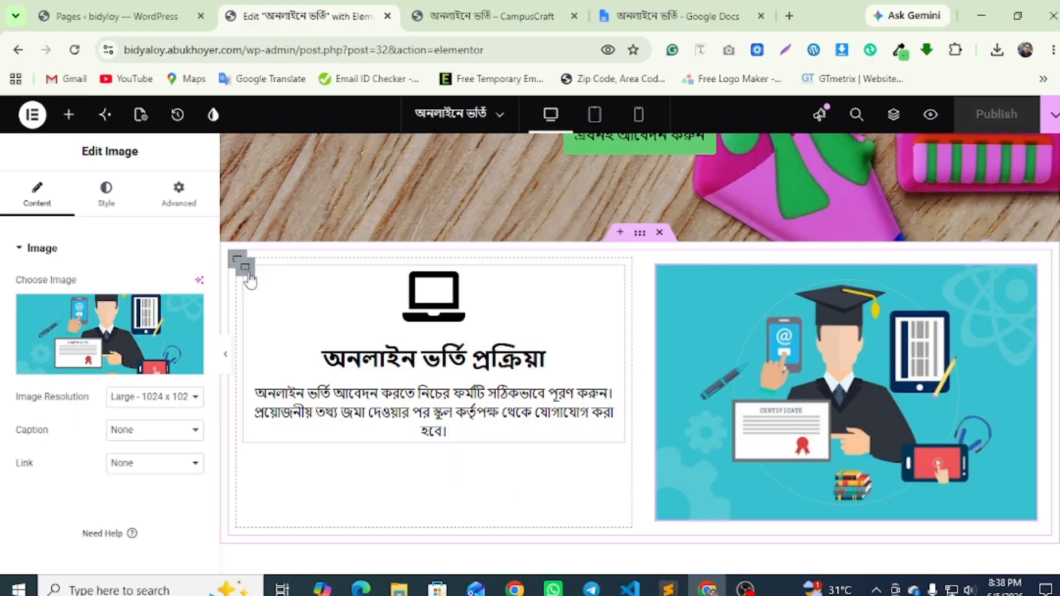
Center the icon box's container contents with Justify Content and Align Items set to Center, and publish the page
click(245, 268)
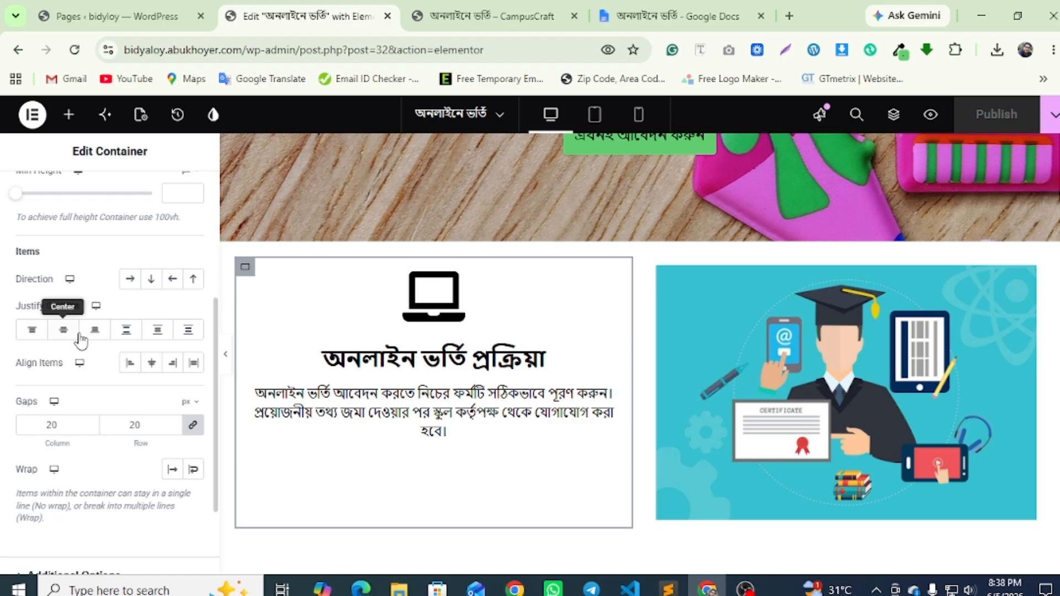
click(151, 362)
click(64, 329)
click(998, 114)
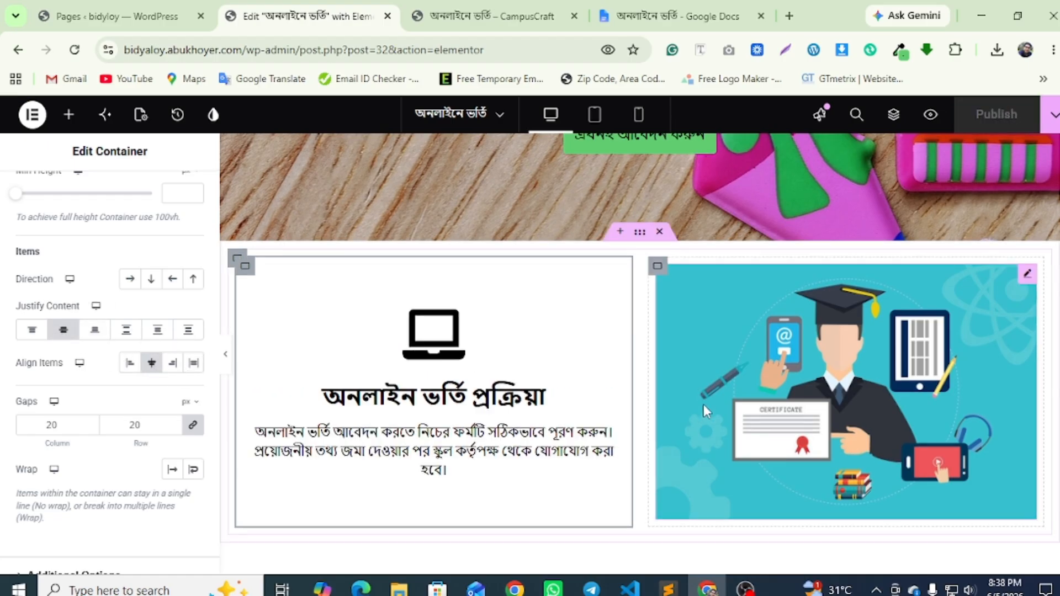
Check CampusCraft's admission form and add a single-column Flexbox section below the admission process section
scroll(622, 424, down, 4)
click(587, 420)
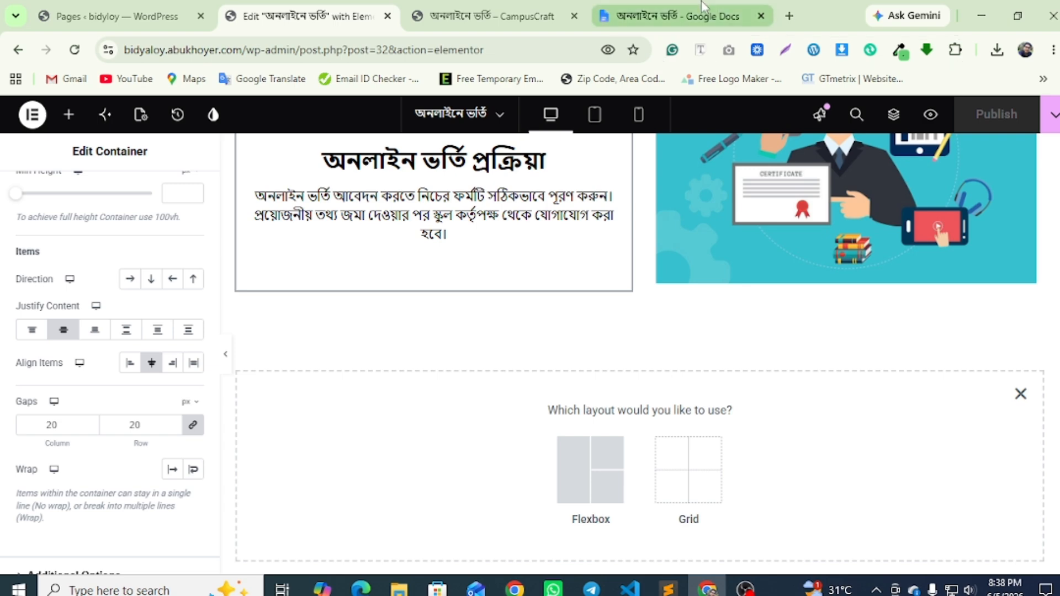
click(497, 16)
scroll(467, 367, down, 5)
scroll(337, 262, down, 5)
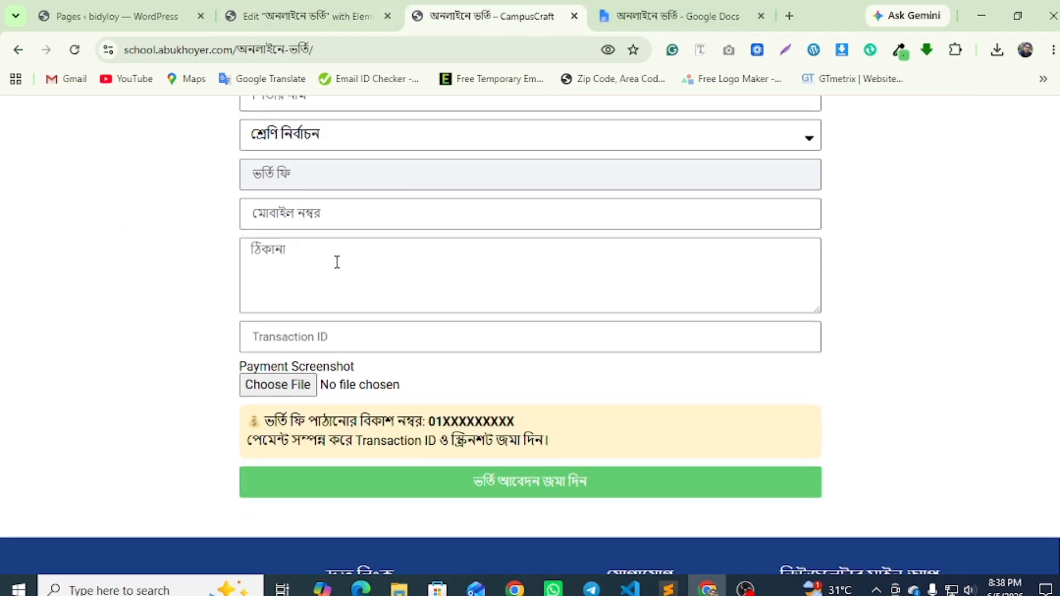
click(307, 16)
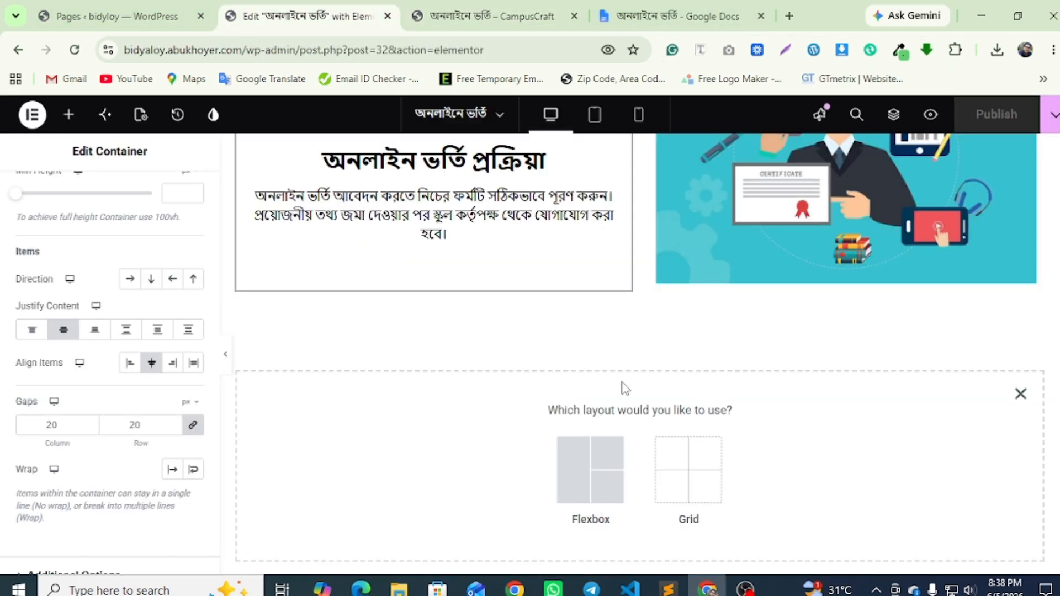
scroll(624, 388, down, 3)
click(590, 326)
click(433, 306)
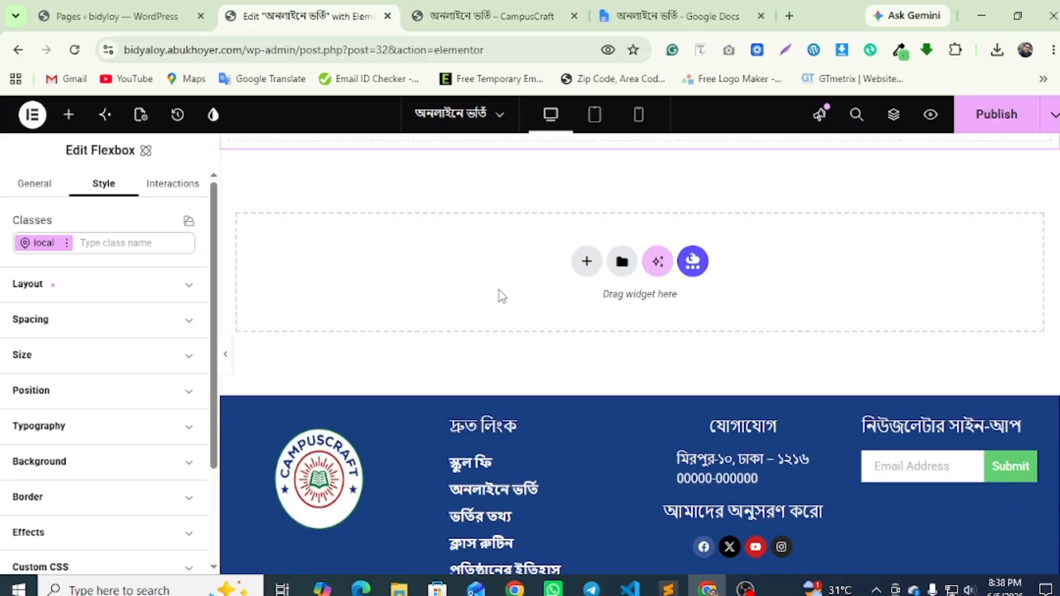
Place a Container widget inside the new empty Flexbox section
scroll(499, 290, up, 4)
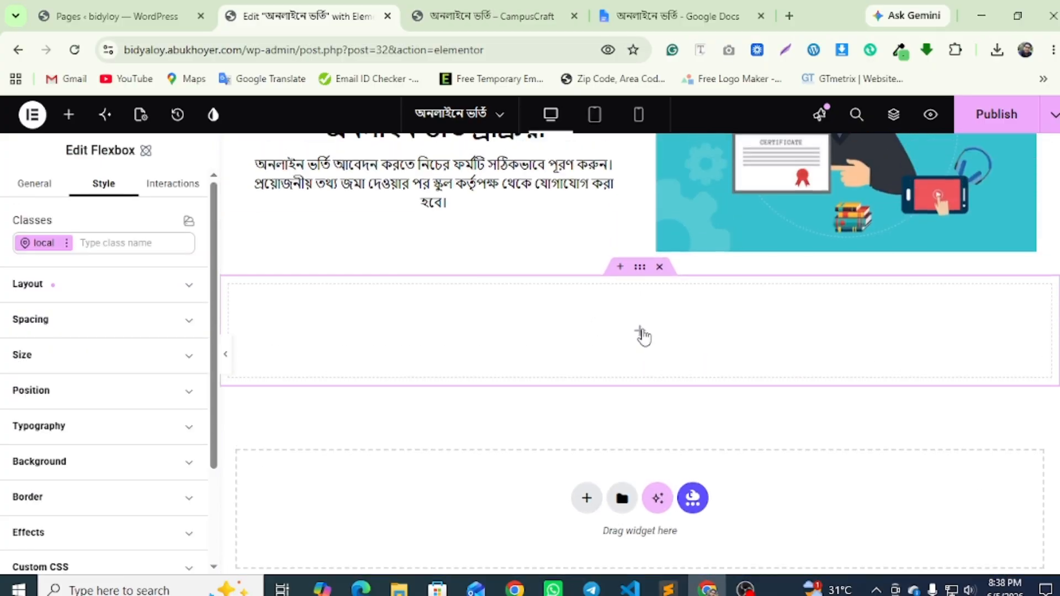
click(641, 334)
text(c)
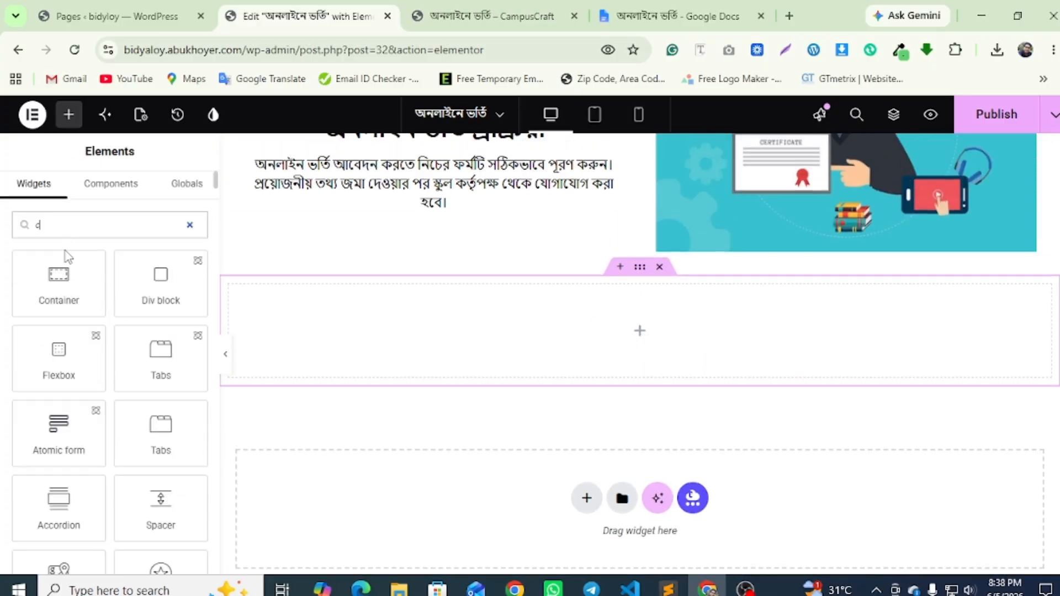
drag(60, 276, 561, 326)
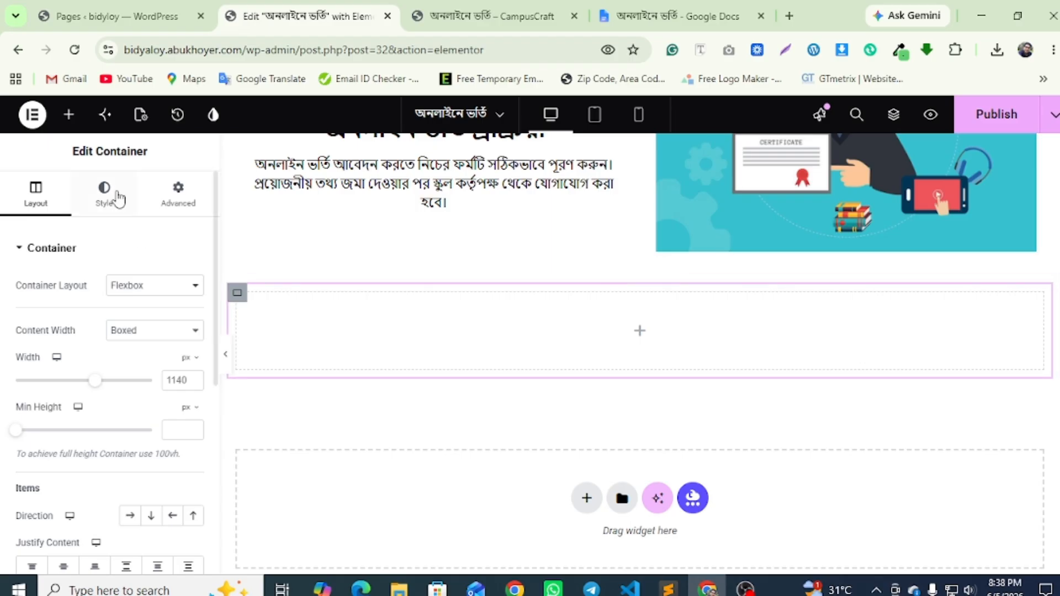
Set the new container's CSS ID to apply
click(177, 193)
scroll(133, 397, down, 5)
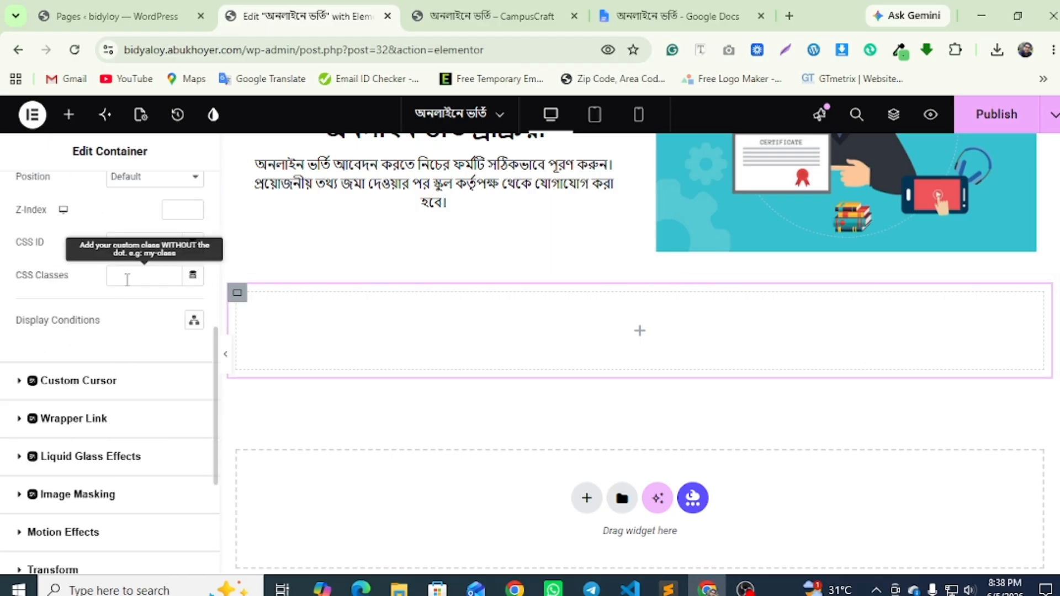
click(117, 242)
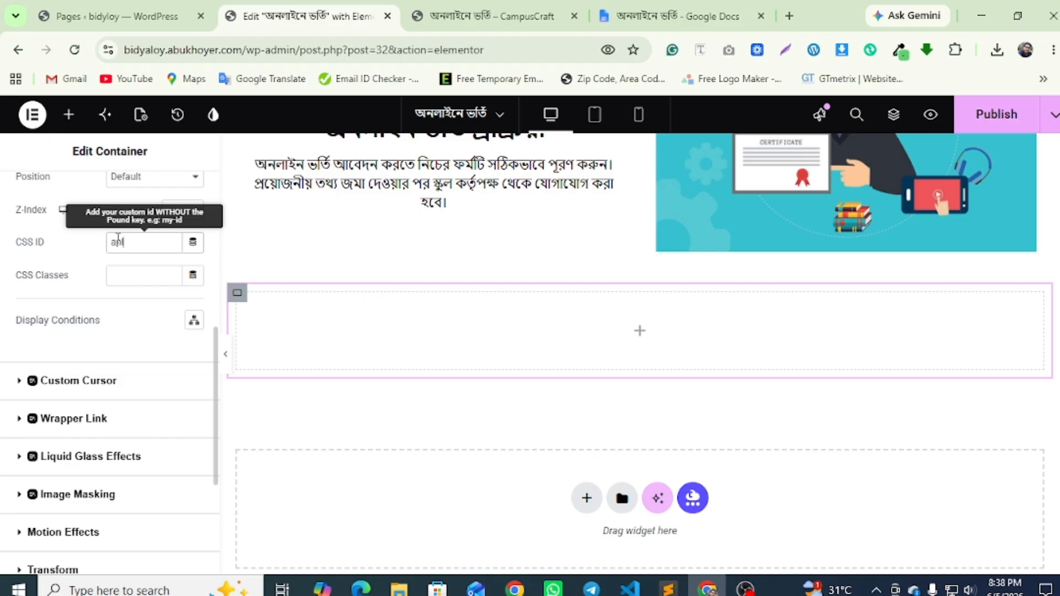
right_click(120, 242)
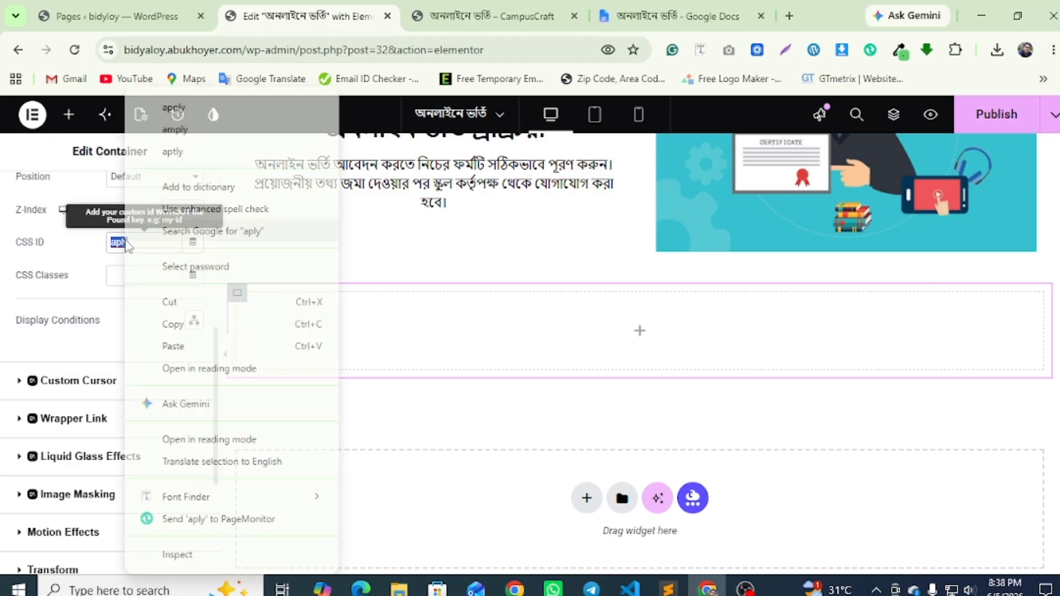
click(166, 116)
Correct the link of the banner's এখনই আবেদন করুন button to #apply
scroll(529, 318, up, 10)
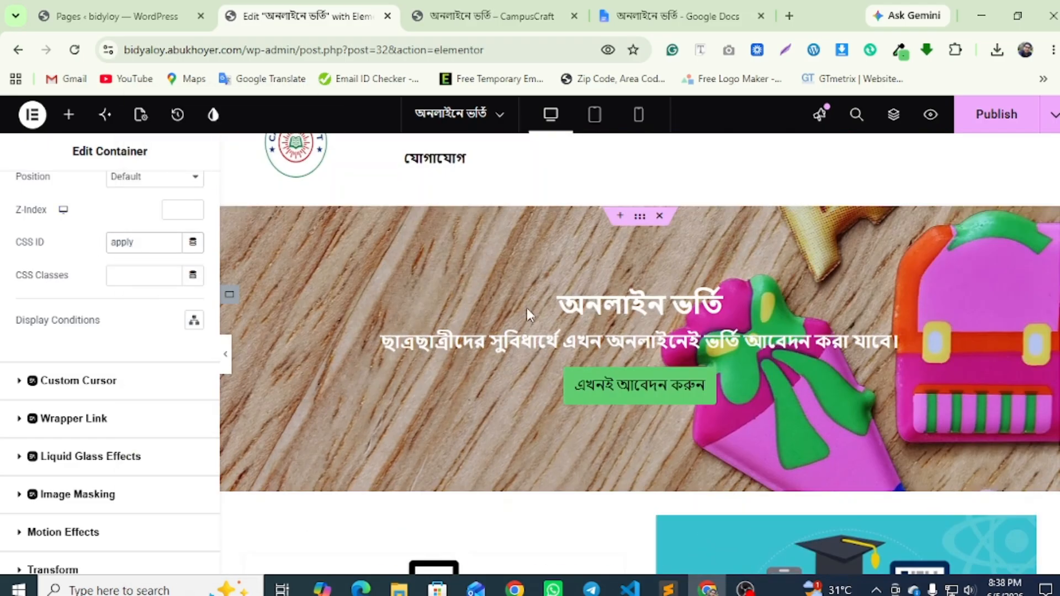
scroll(475, 307, down, 6)
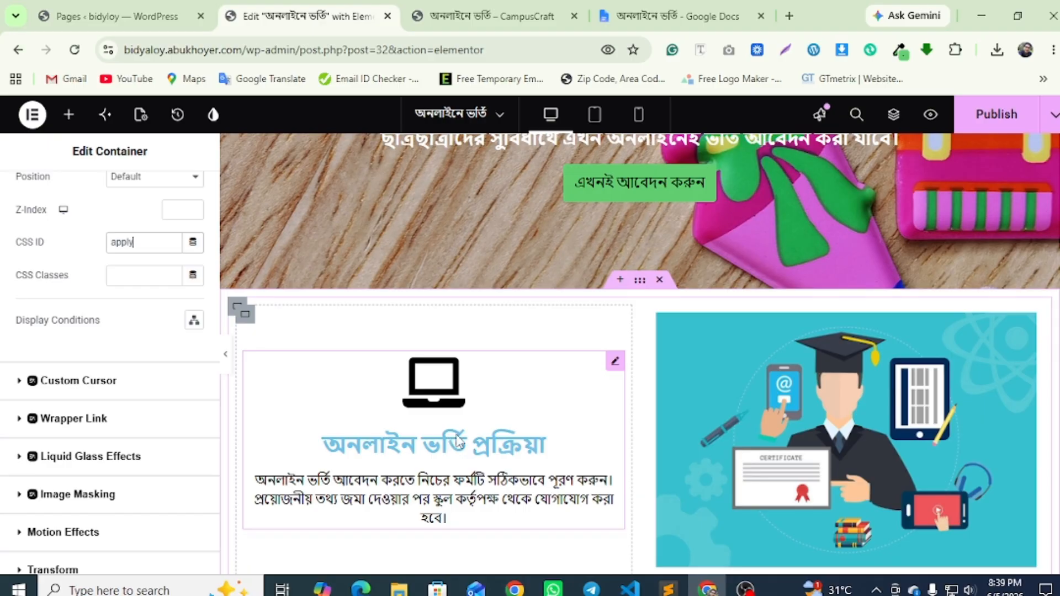
scroll(442, 354, up, 5)
click(760, 413)
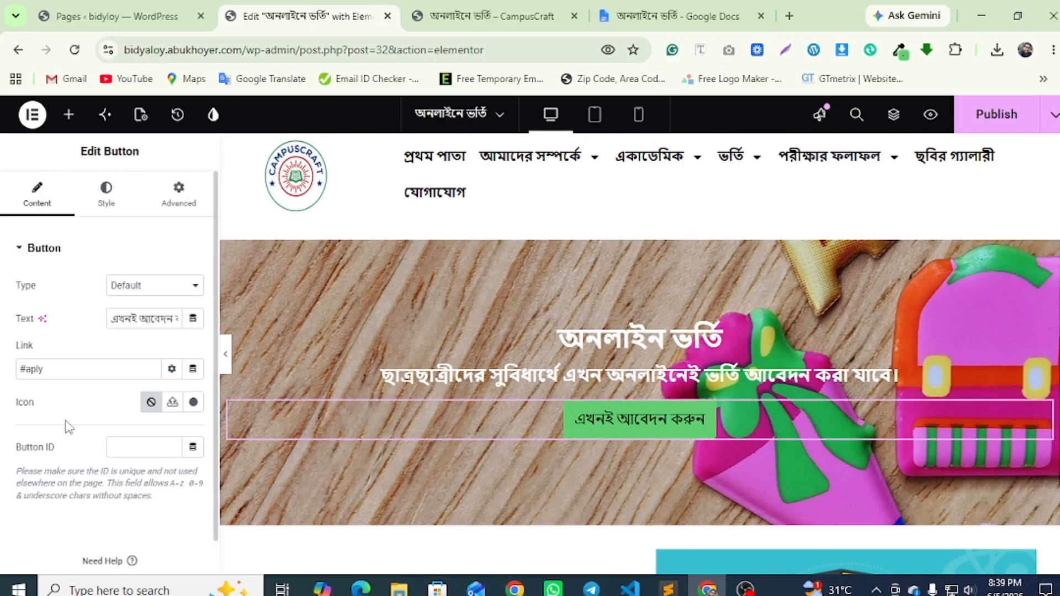
click(34, 369)
text(p)
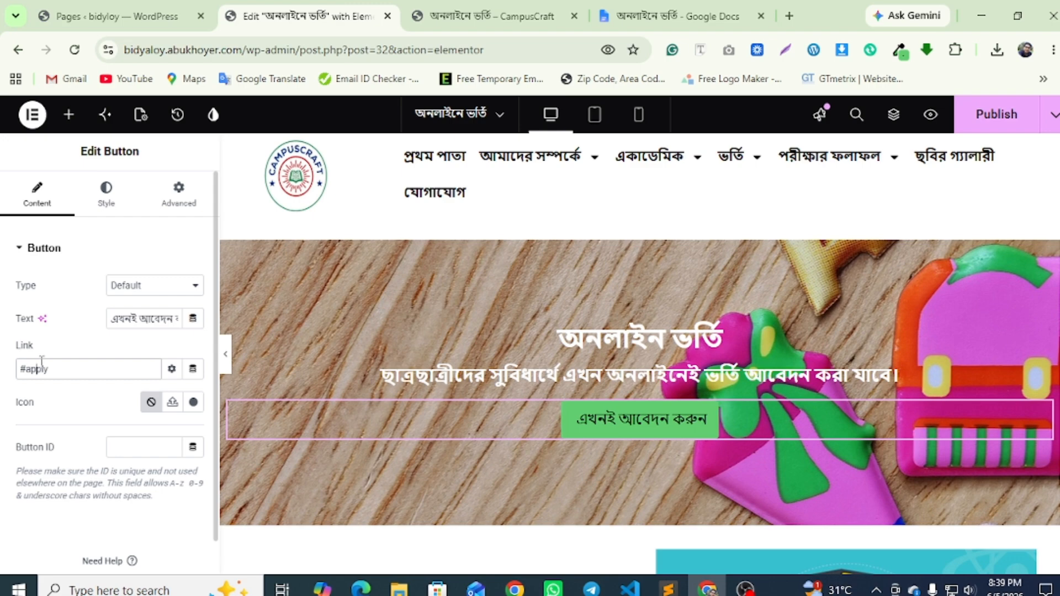
Set the hover color of the icon box's অনলাইন ভর্তি প্রক্রিয়া title to black
scroll(625, 314, down, 7)
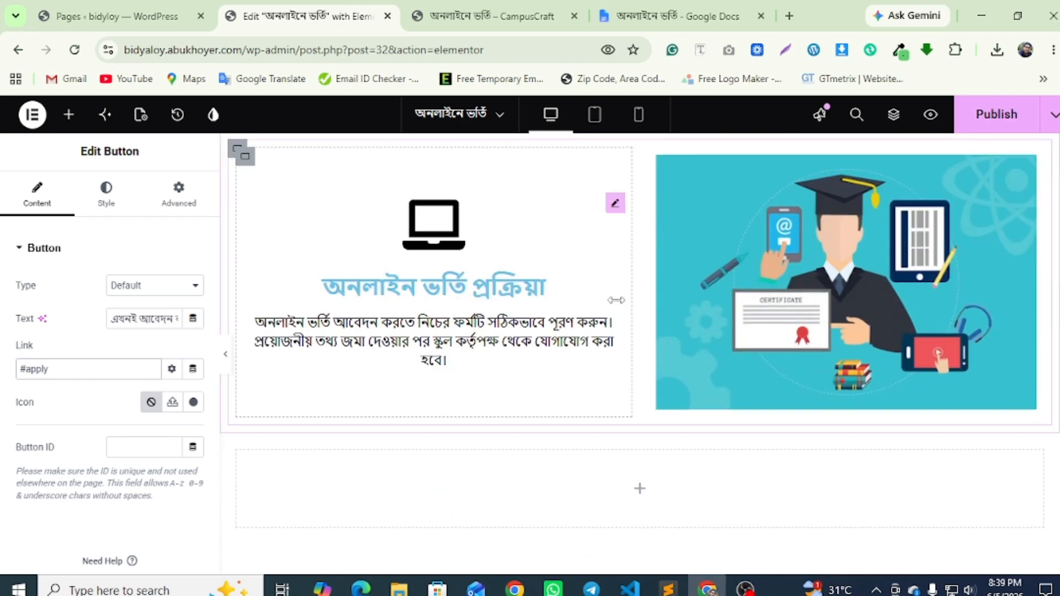
click(473, 271)
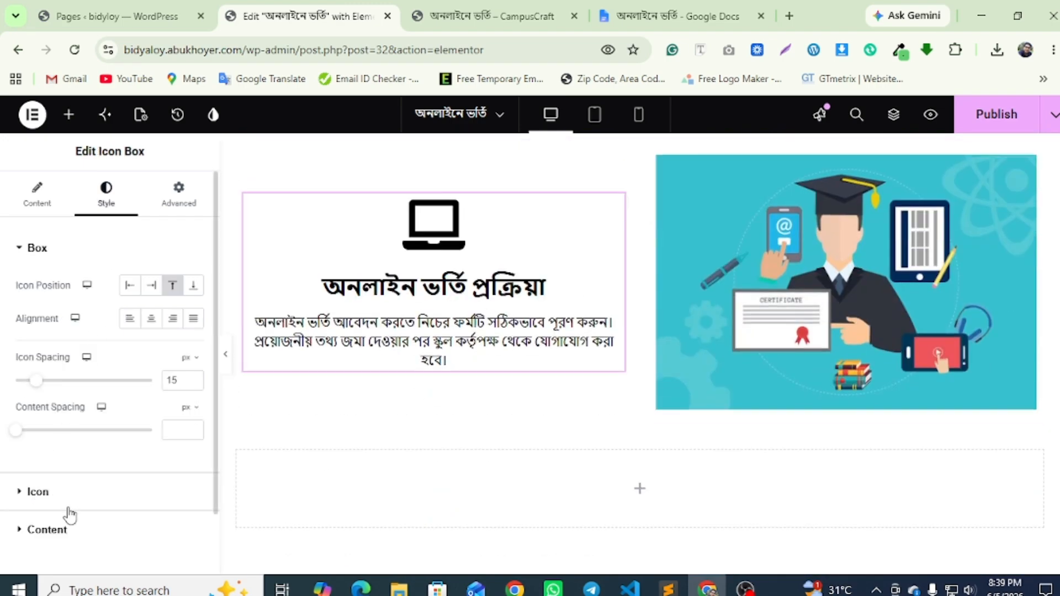
click(47, 530)
scroll(112, 497, down, 2)
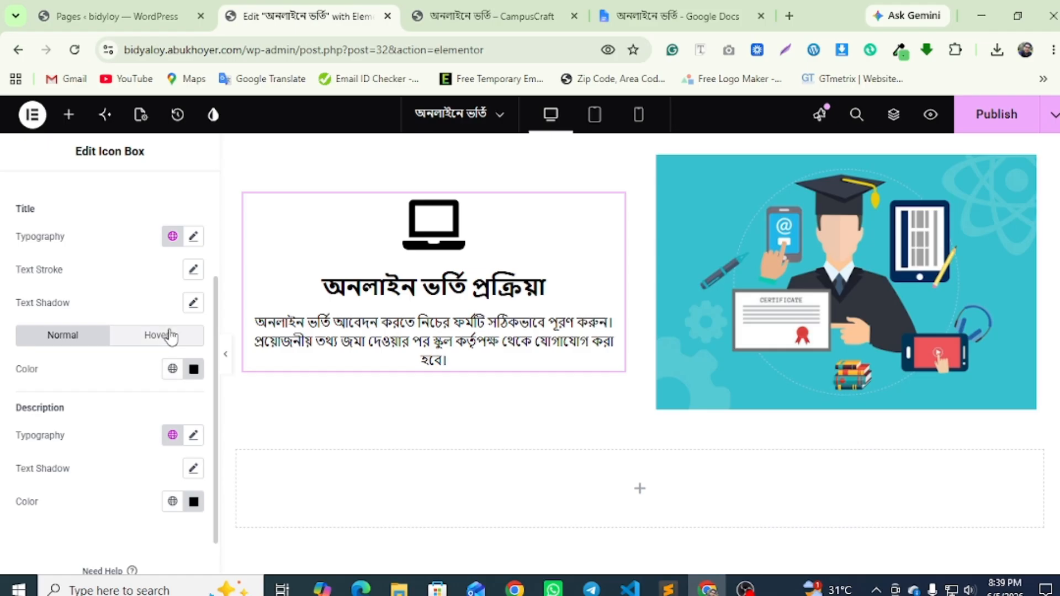
click(157, 335)
click(194, 369)
drag(177, 254, 101, 284)
click(516, 360)
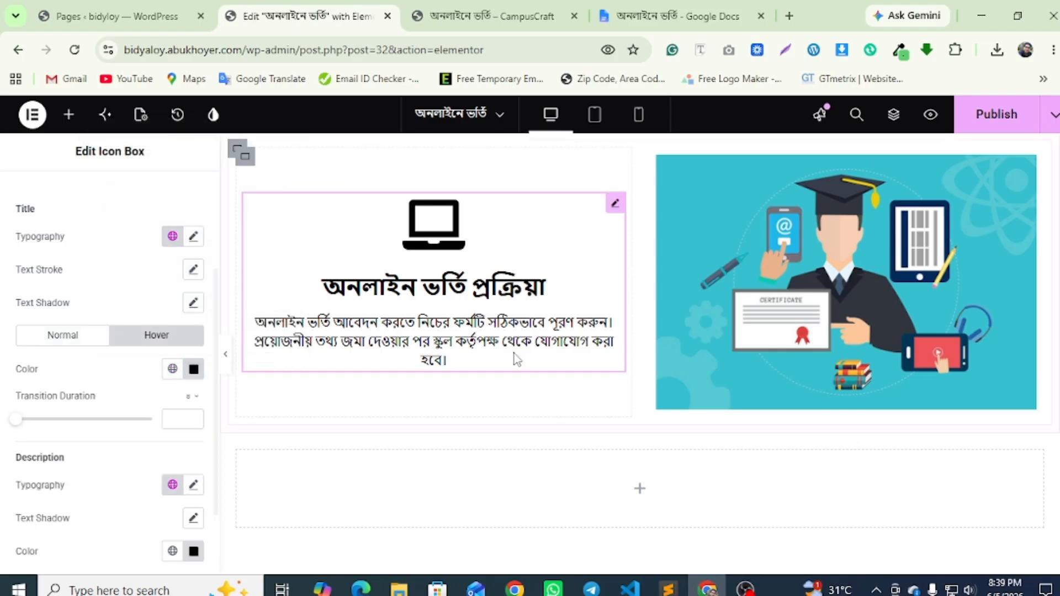
scroll(514, 359, down, 5)
scroll(513, 350, up, 4)
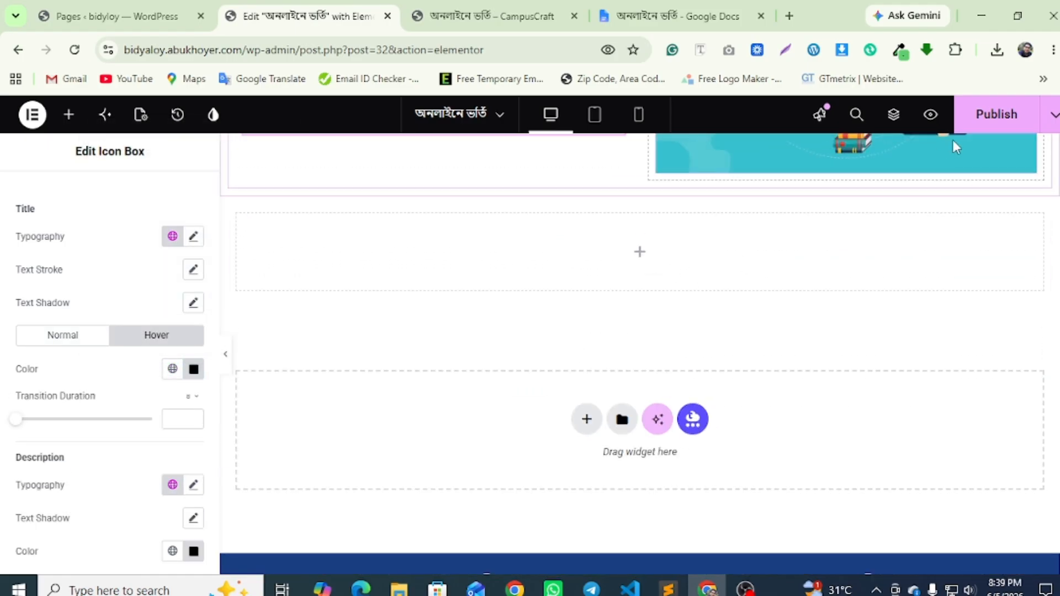
Publish the page changes and set the boxed width of the #apply section's container to 850 px
click(1011, 114)
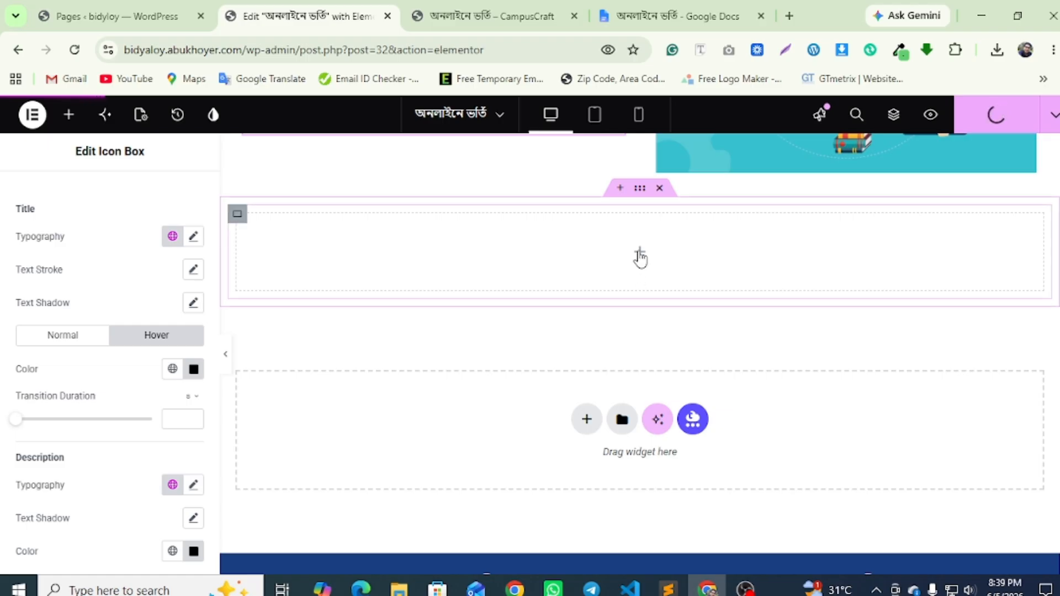
click(641, 254)
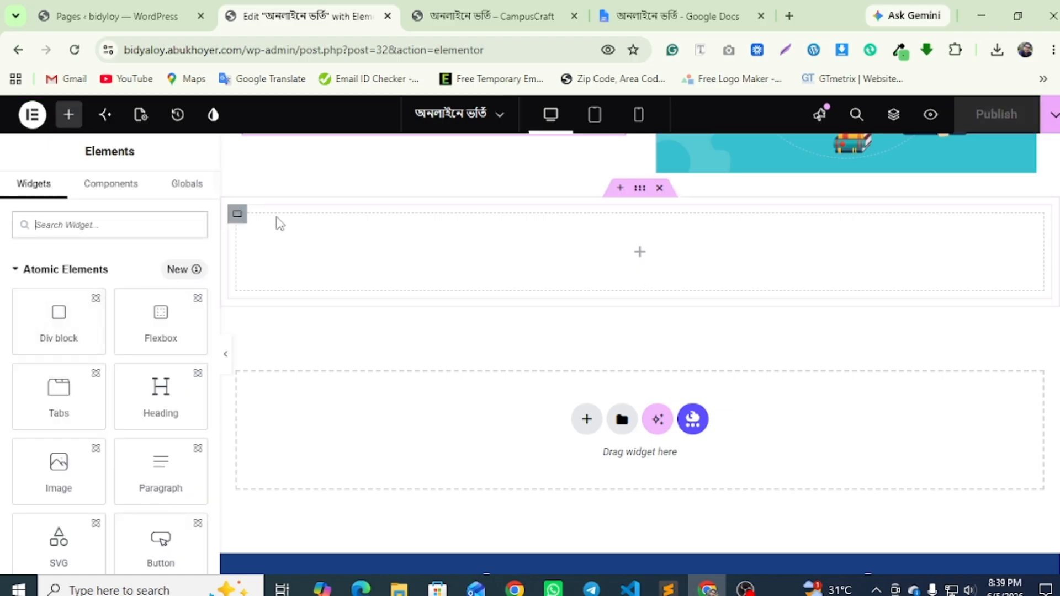
click(237, 215)
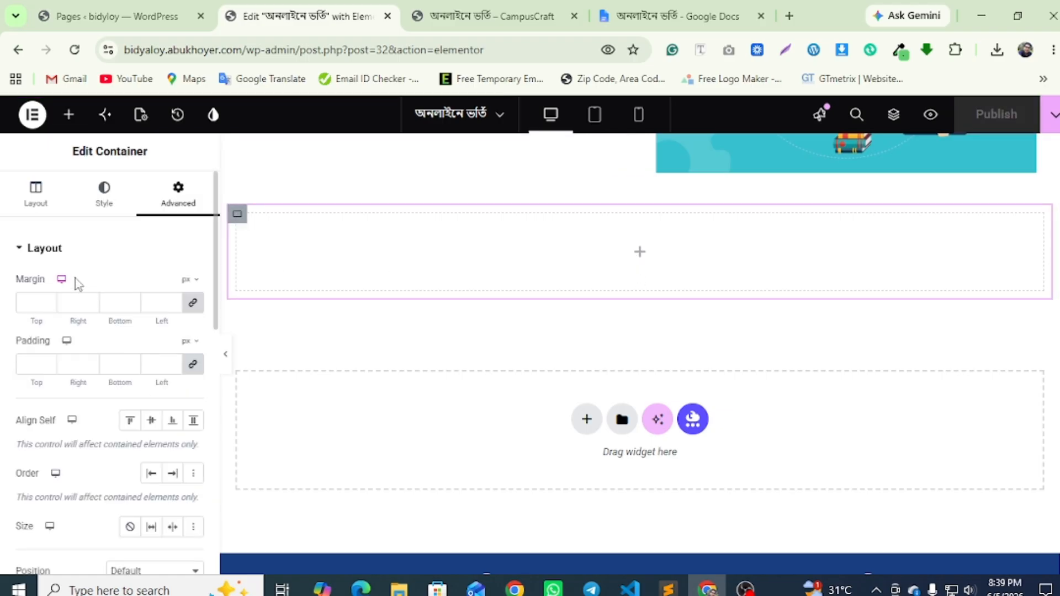
click(55, 202)
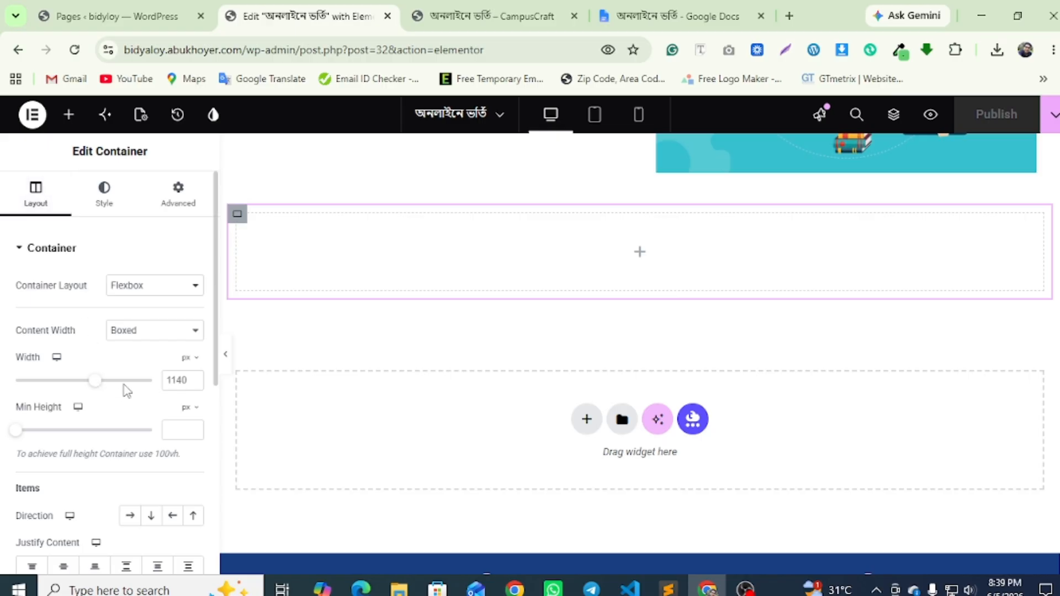
drag(96, 384, 61, 389)
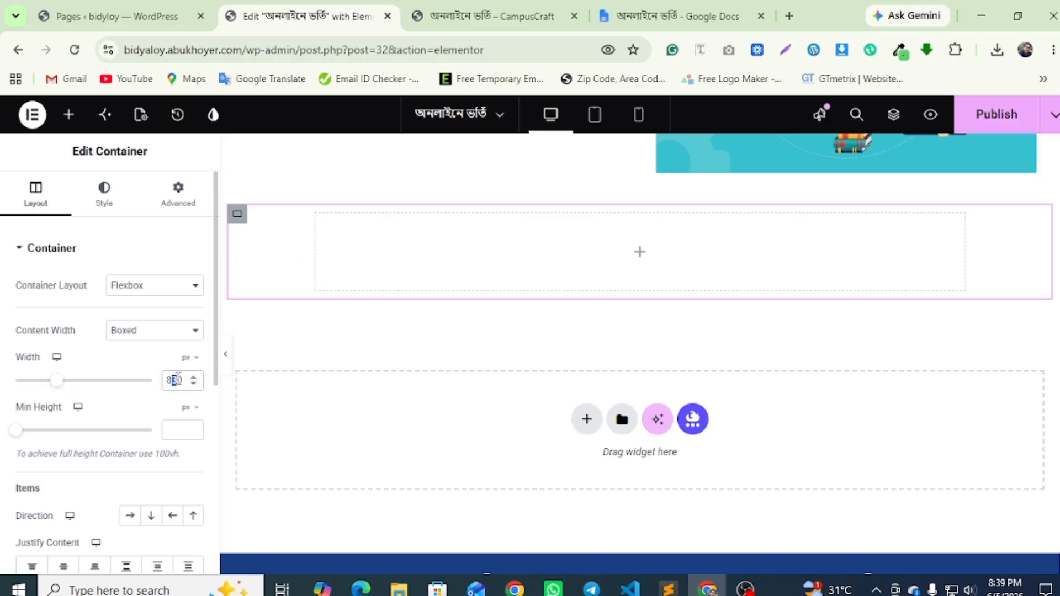
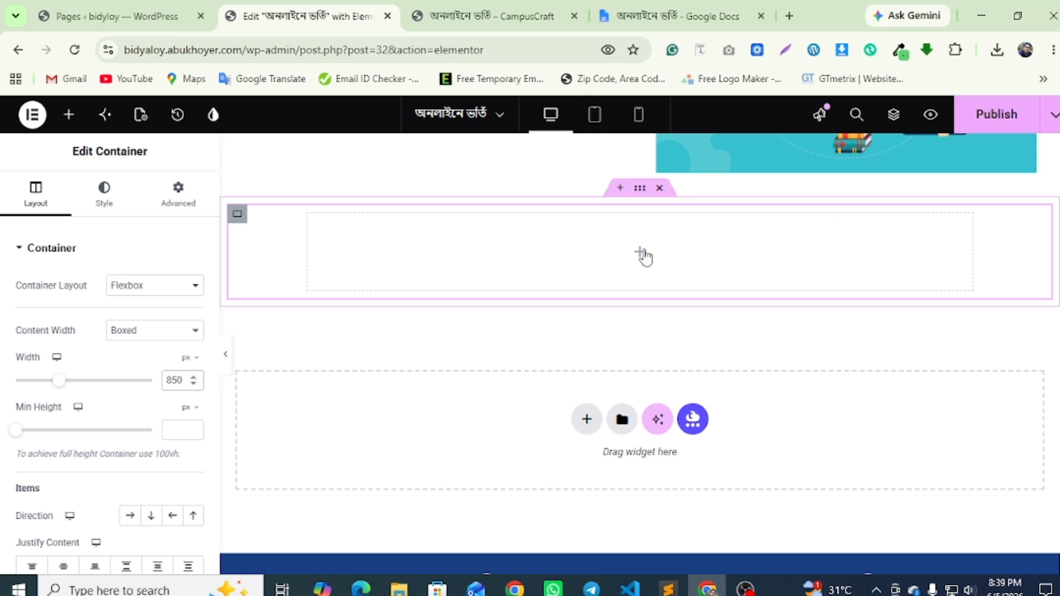
Place a second Container widget inside the 850 px wide container
click(642, 254)
text(c)
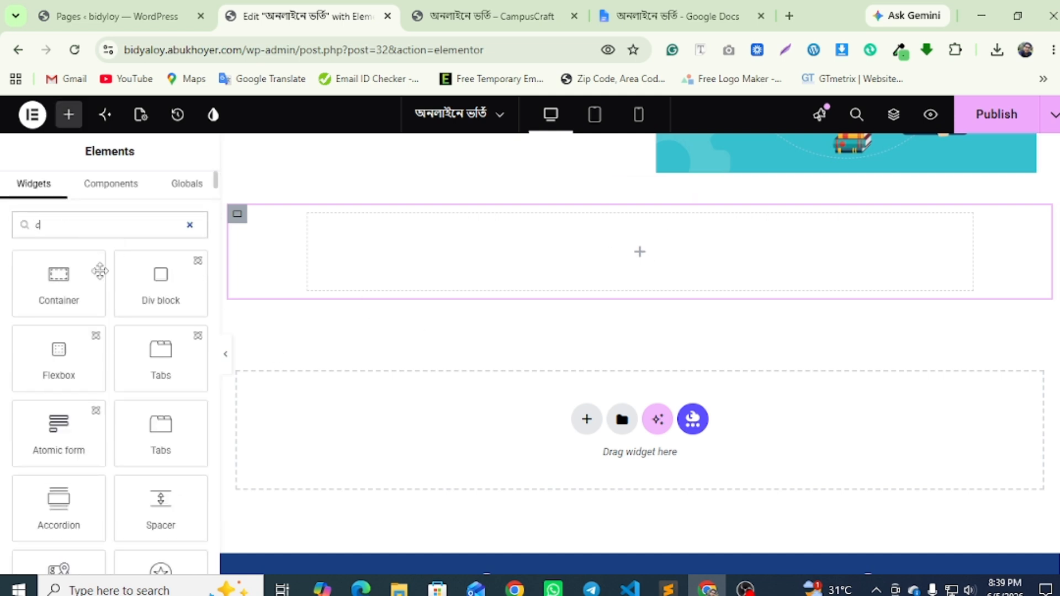
drag(58, 276, 564, 269)
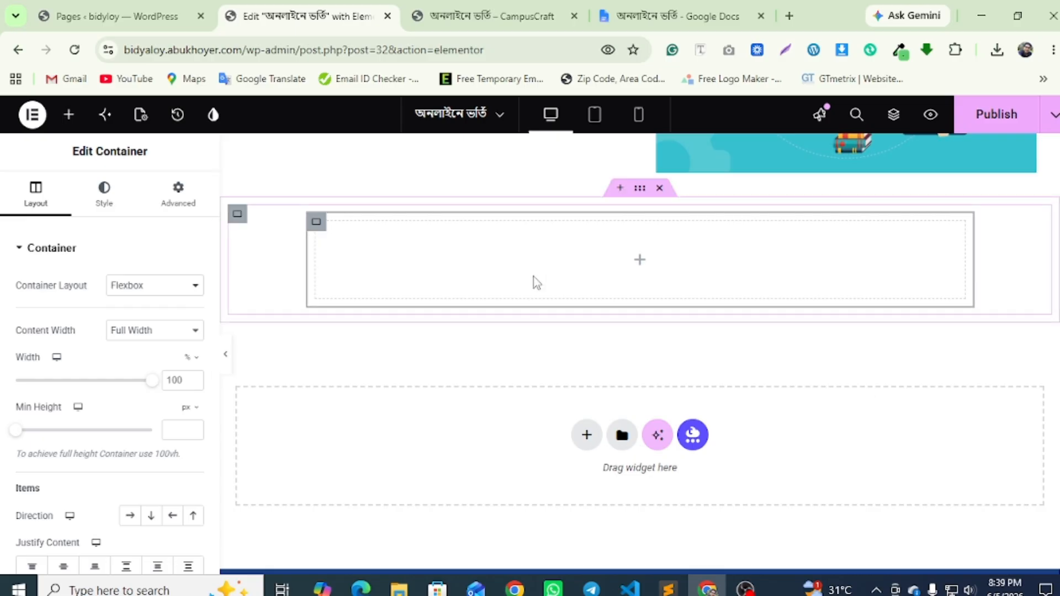
Find the Form widget and place it inside the new inner container
click(641, 260)
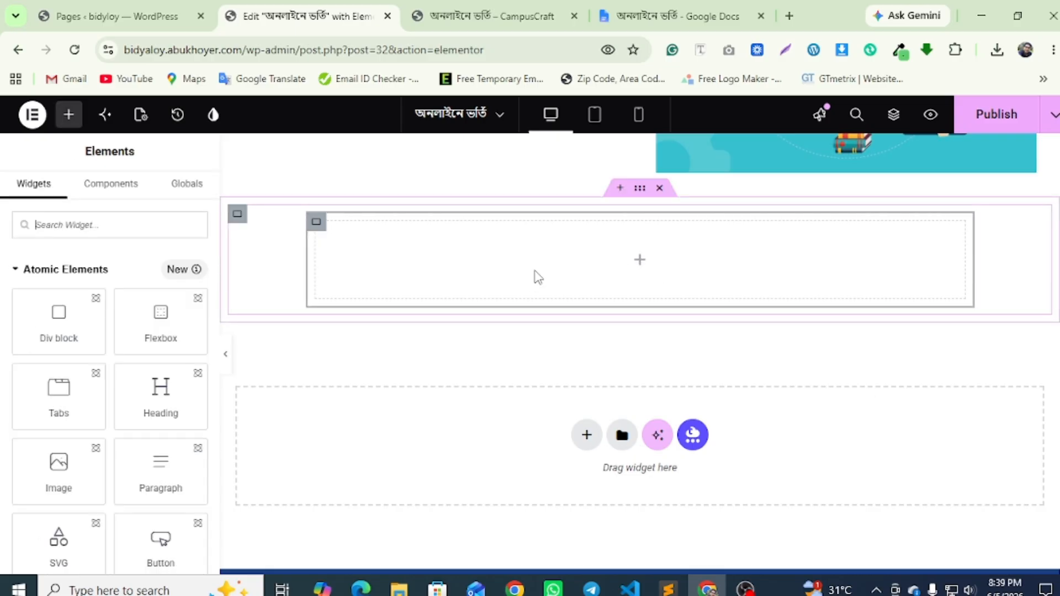
text(f)
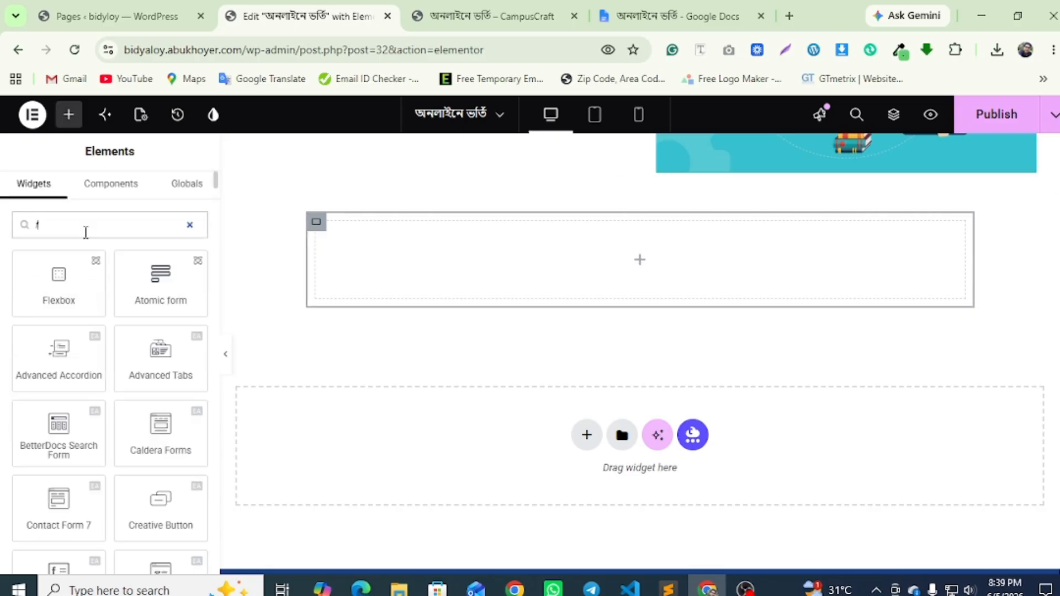
text(orm)
scroll(118, 412, down, 5)
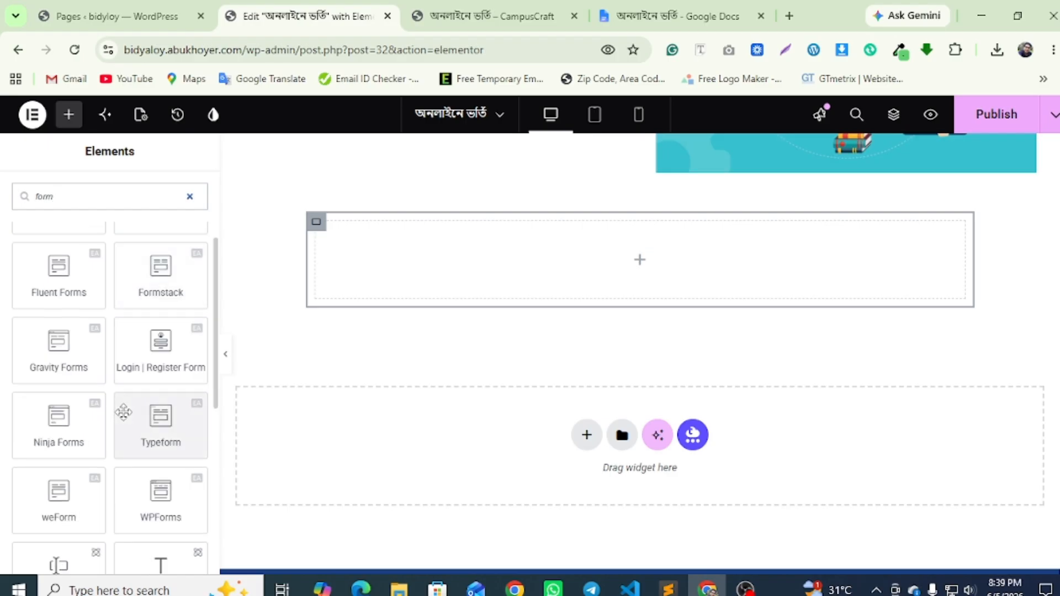
scroll(125, 412, down, 3)
drag(154, 424, 551, 275)
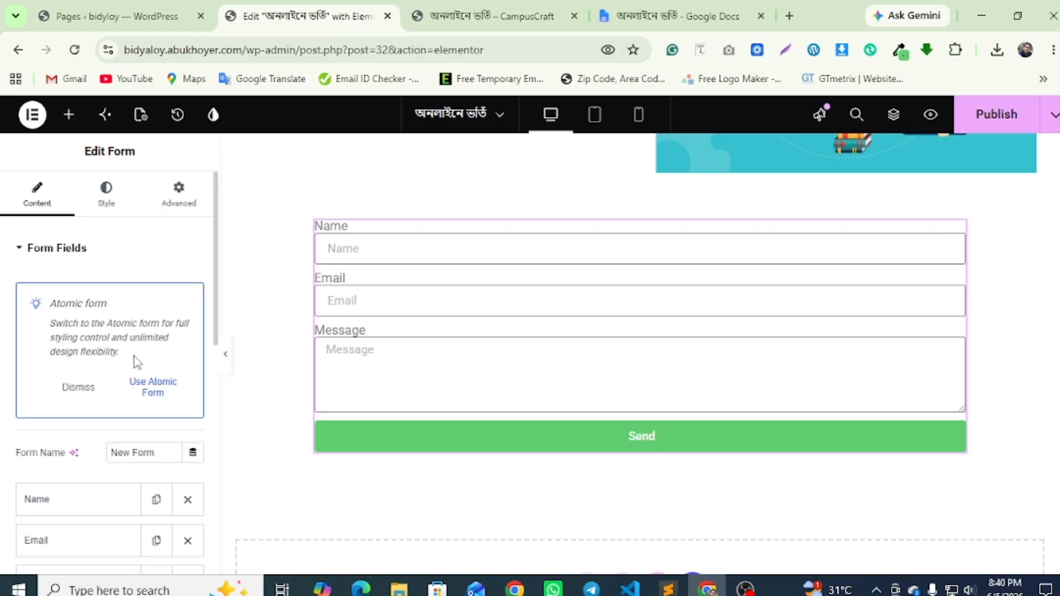
Copy অনলাইন ভর্তি from the CampusCraft page's process heading and set it as the form's name
scroll(137, 363, down, 2)
scroll(92, 401, down, 2)
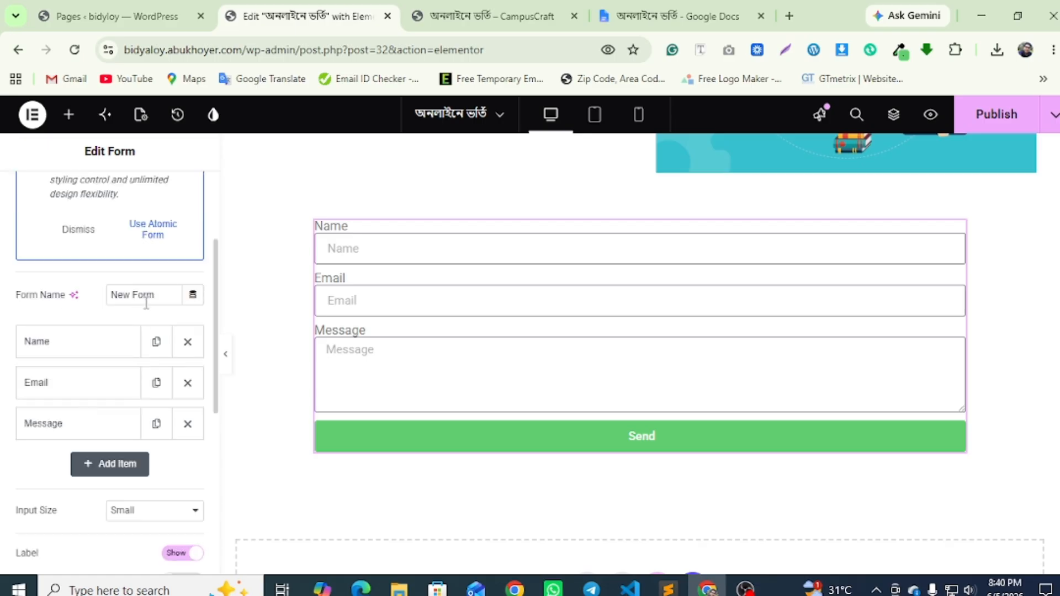
click(486, 16)
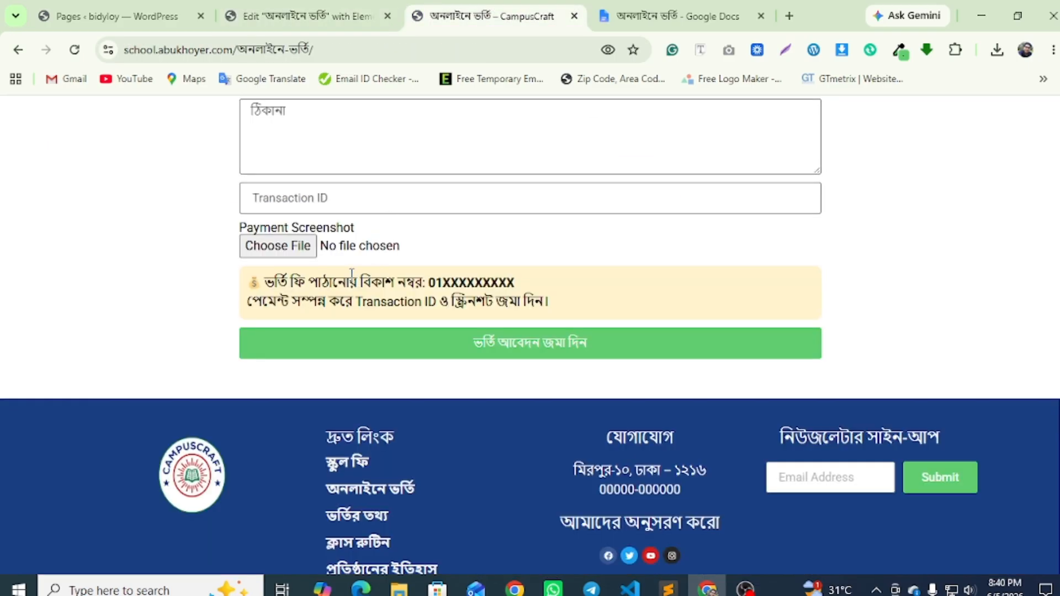
scroll(290, 226, up, 10)
scroll(304, 247, up, 2)
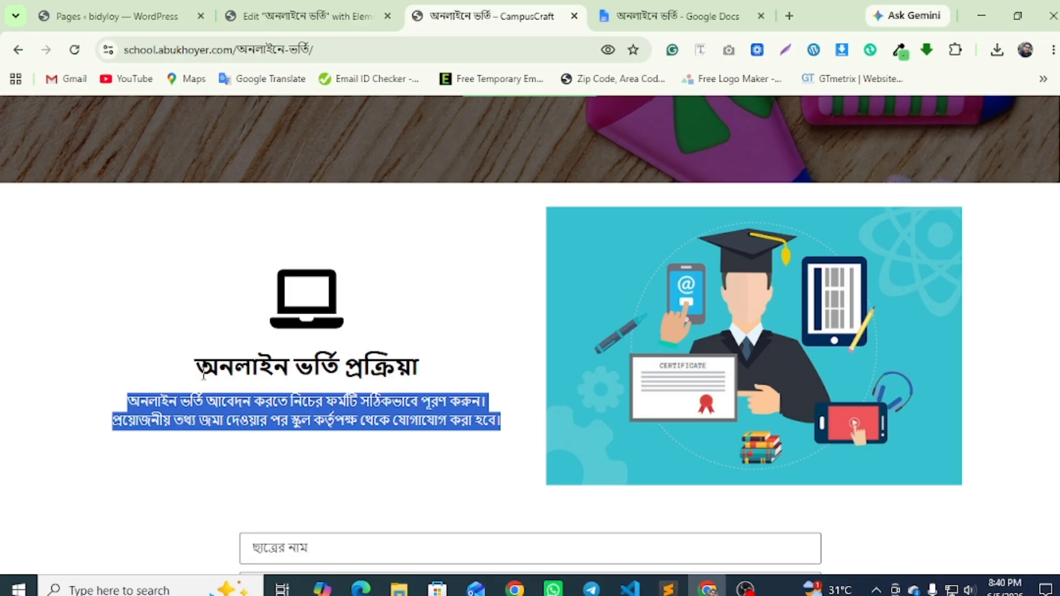
drag(199, 368, 333, 368)
right_click(333, 368)
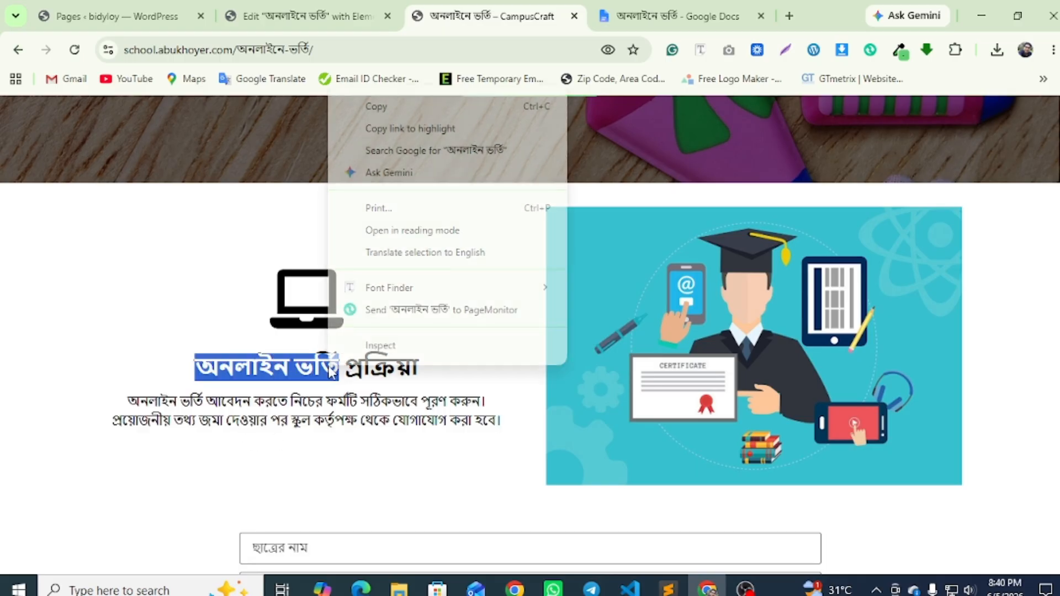
click(381, 107)
click(307, 16)
drag(159, 295, 108, 293)
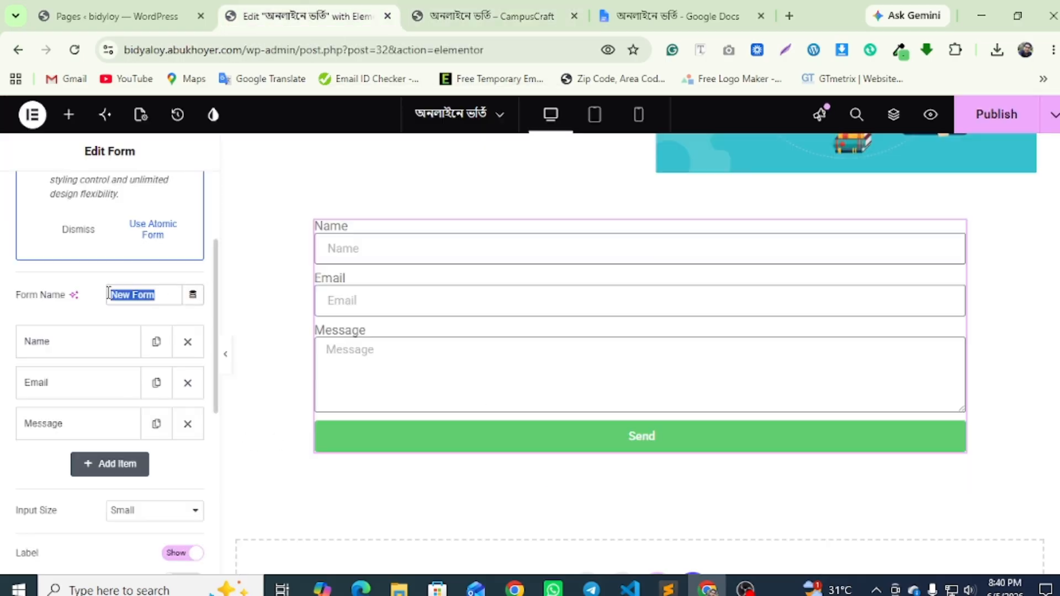
key(ctrl+v)
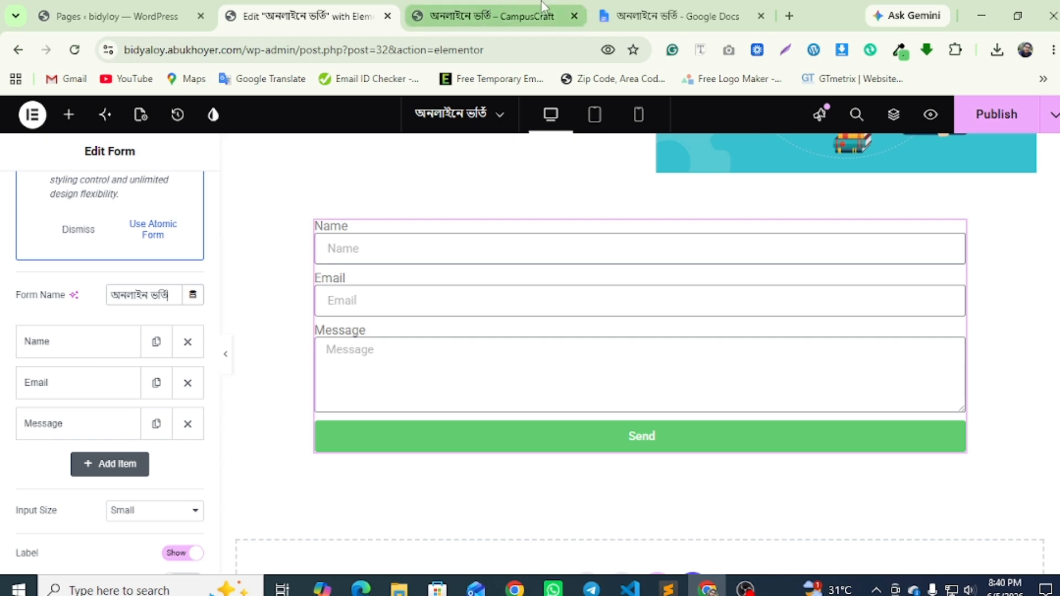
Inspect the first field of the CampusCraft admission form and copy its placeholder text ছাত্রের নাম
click(547, 16)
scroll(420, 330, down, 5)
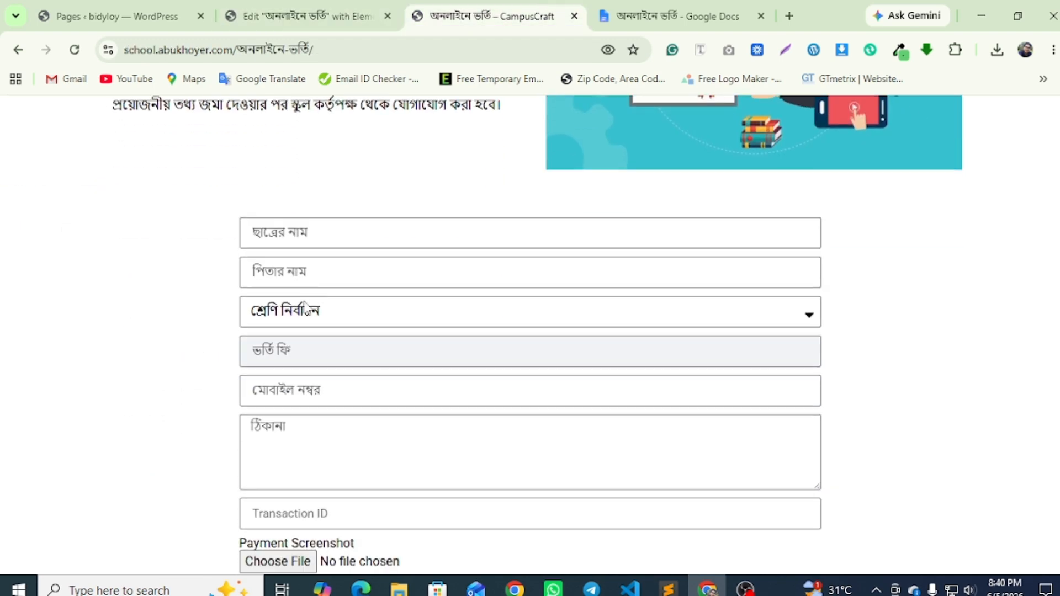
right_click(306, 235)
click(350, 557)
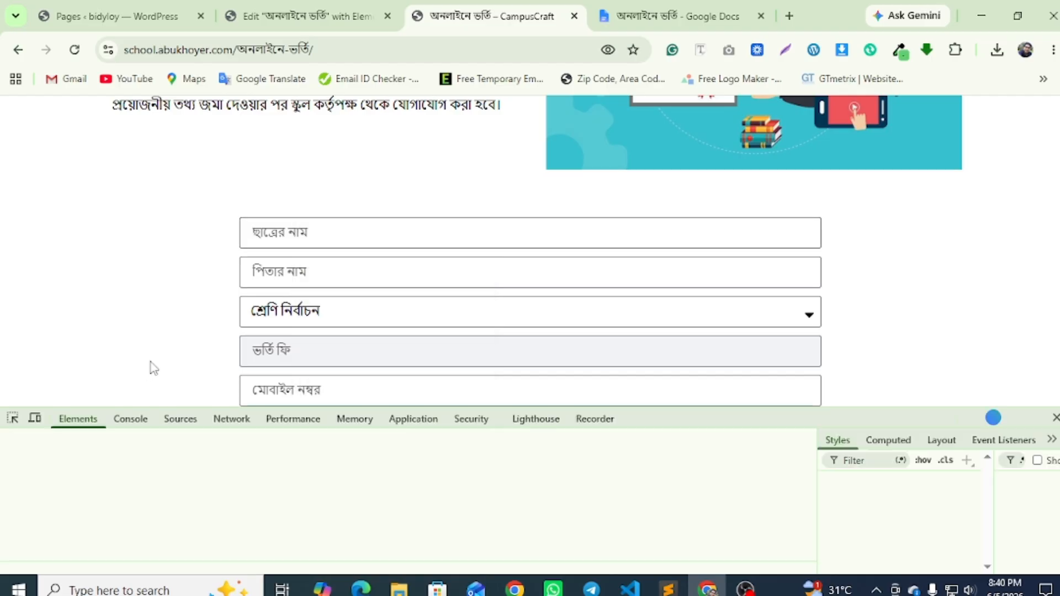
double_click(258, 504)
right_click(261, 503)
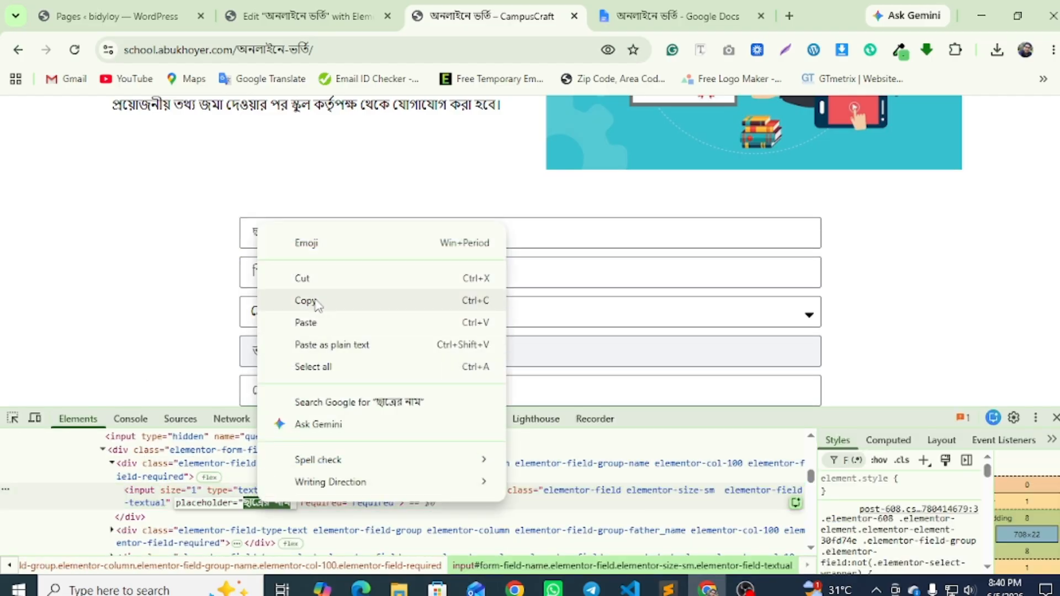
click(318, 303)
In the Elementor form, set both the label and the placeholder of the Name field to ছাত্রের নাম
click(307, 16)
click(40, 351)
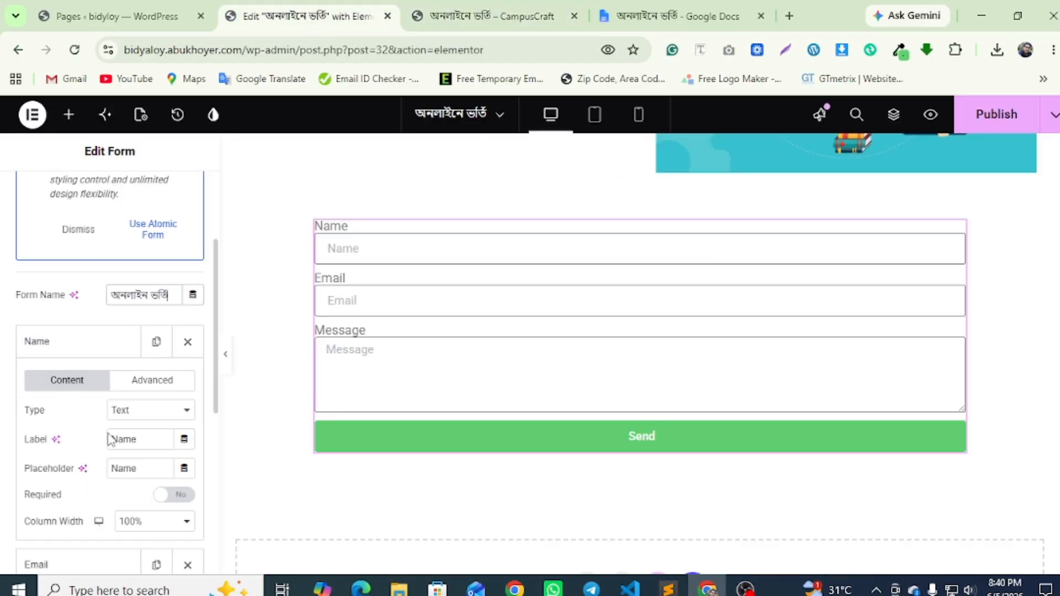
double_click(148, 443)
right_click(148, 443)
click(213, 203)
drag(149, 469, 116, 473)
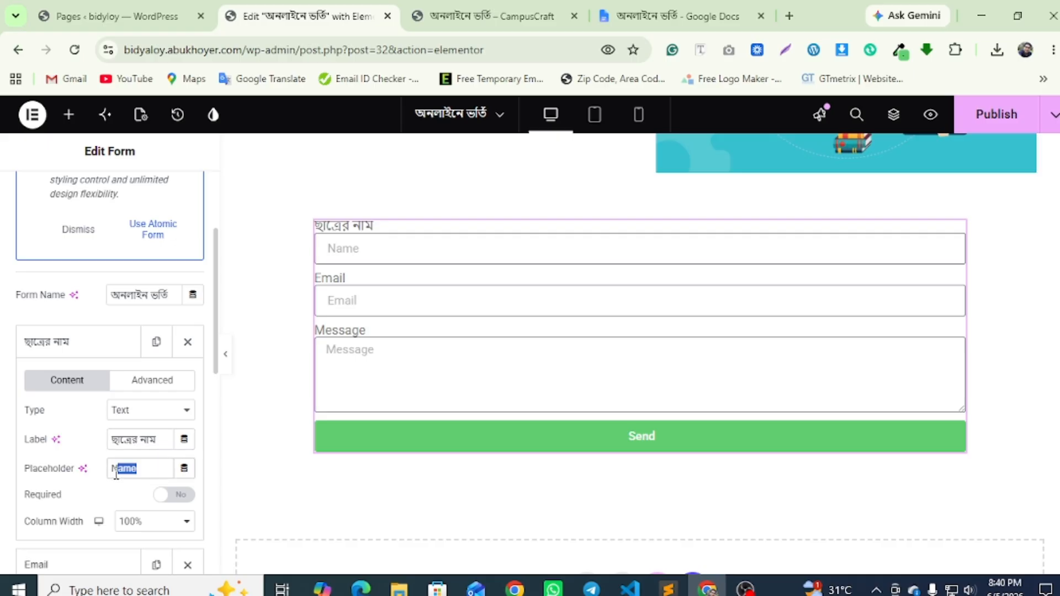
right_click(127, 467)
click(165, 200)
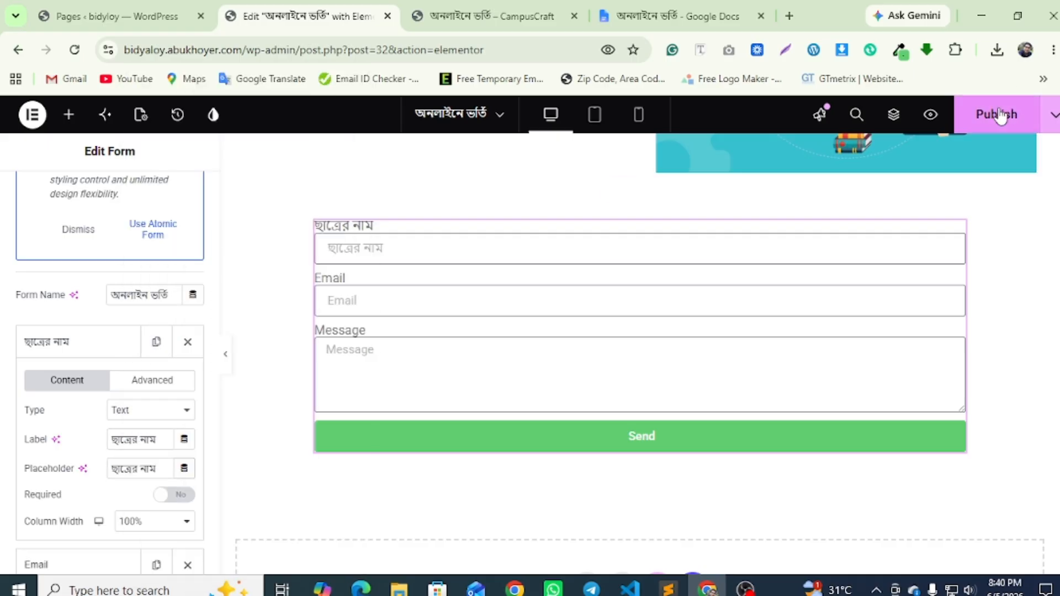
Hide the field labels of the Elementor form to match the CampusCraft form
click(486, 16)
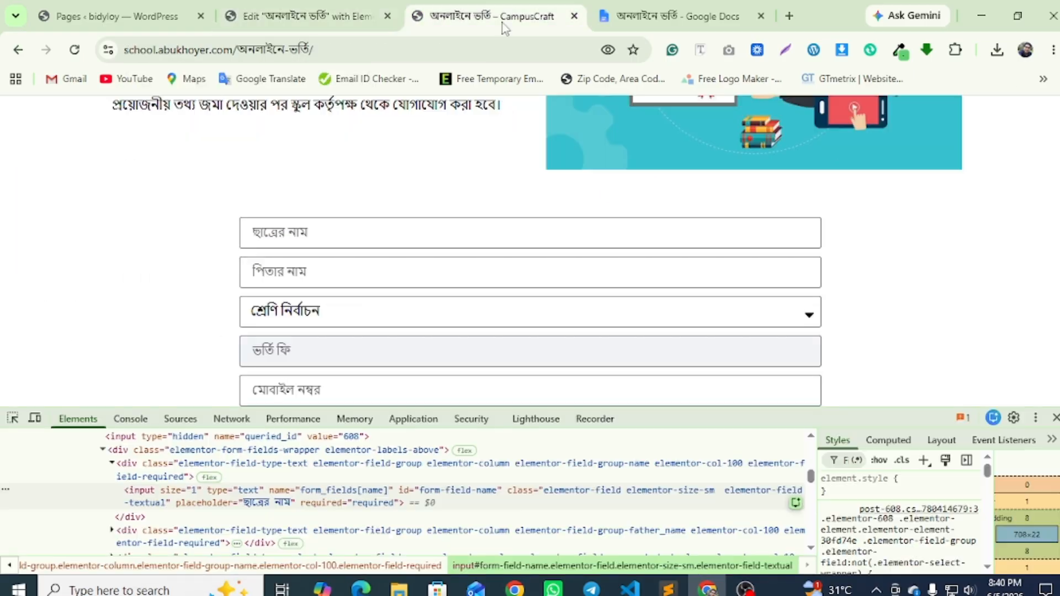
click(291, 12)
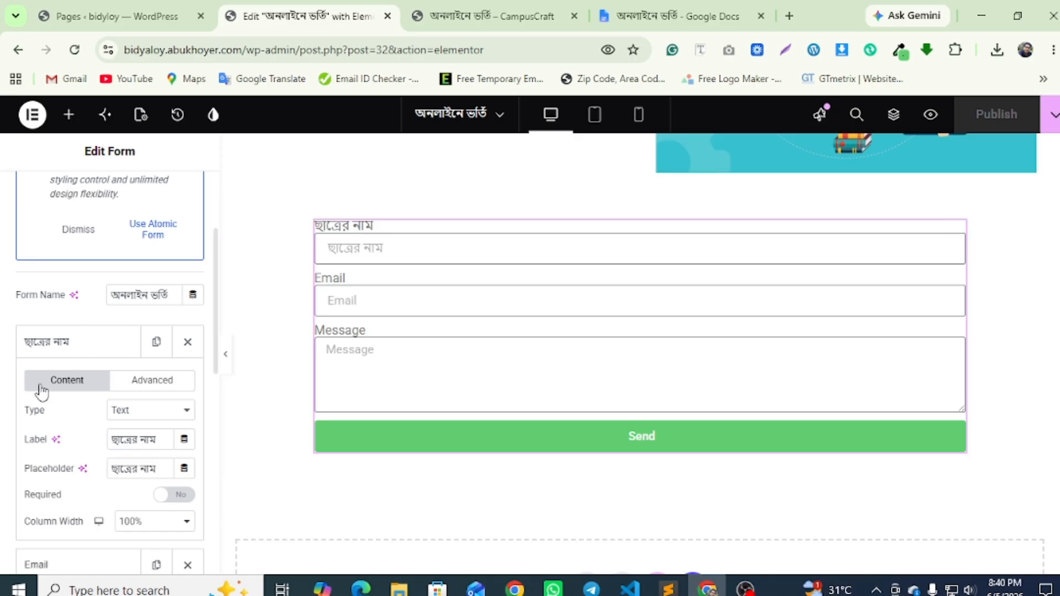
scroll(41, 393, down, 5)
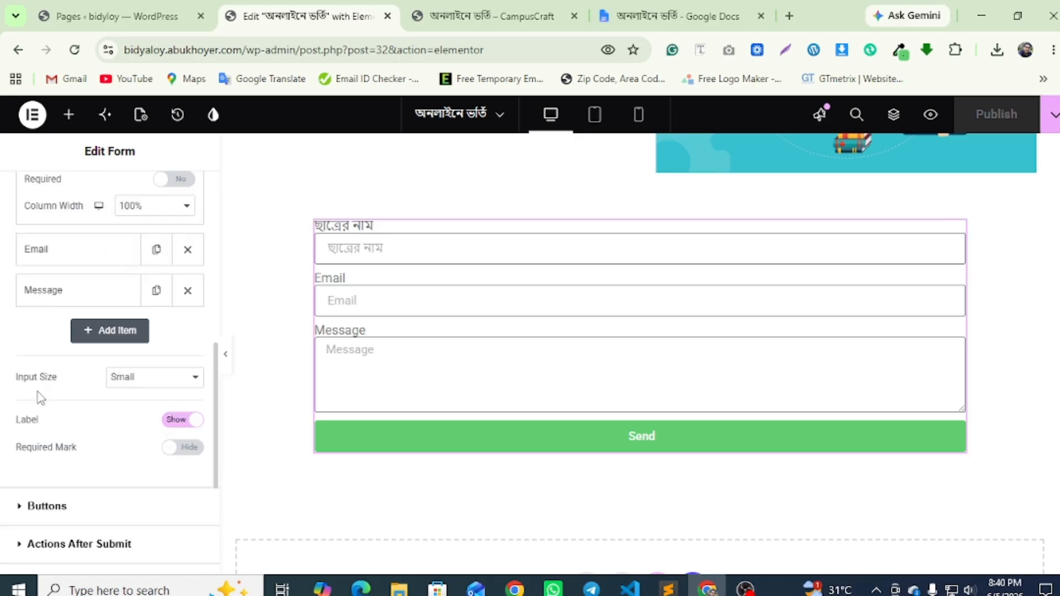
click(174, 423)
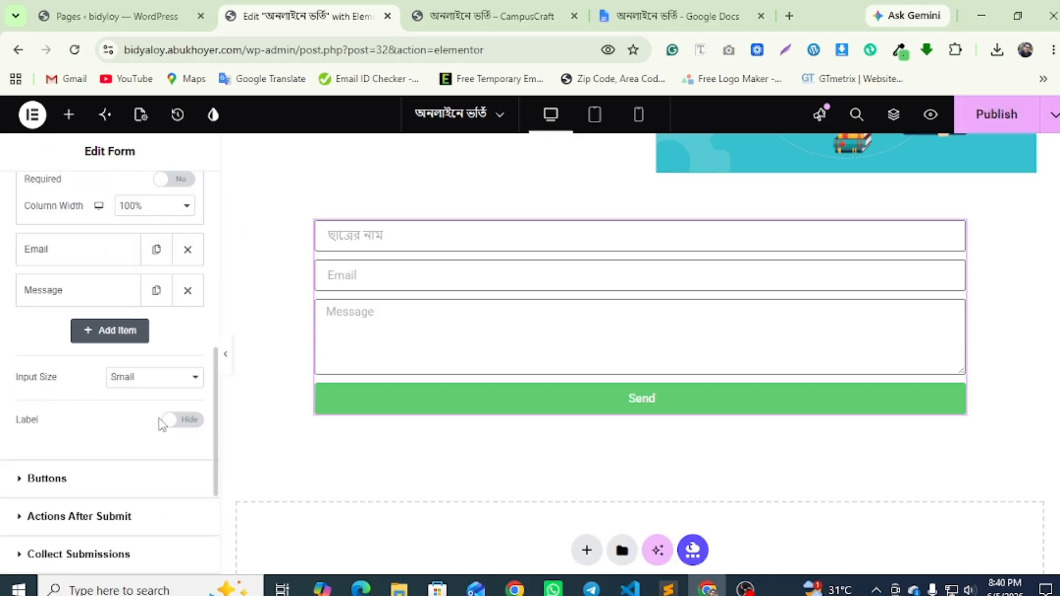
Inspect the second field of the CampusCraft form and copy its placeholder text পিতার নাম
click(486, 15)
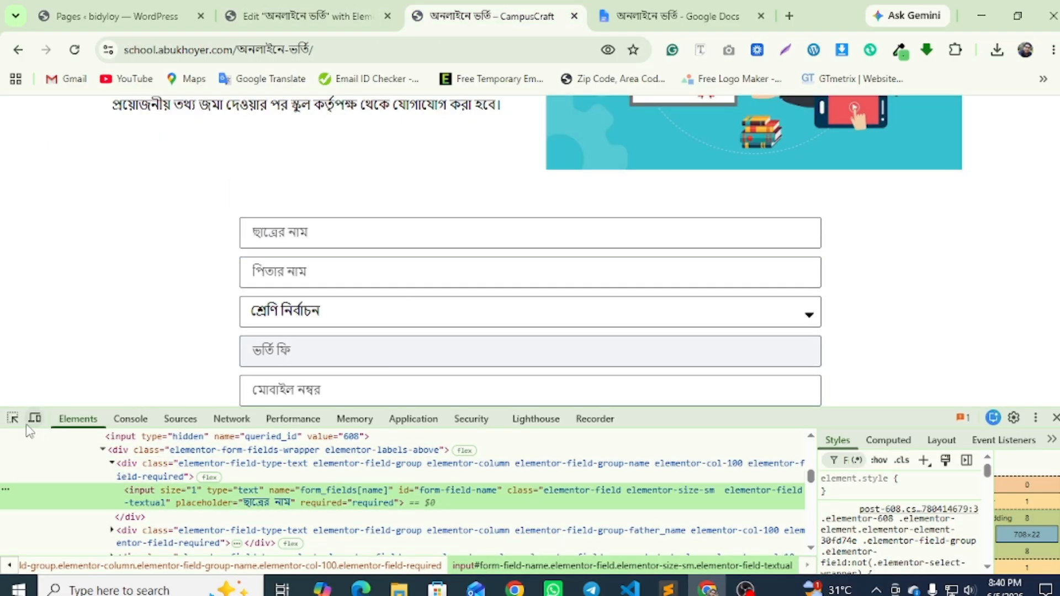
click(13, 420)
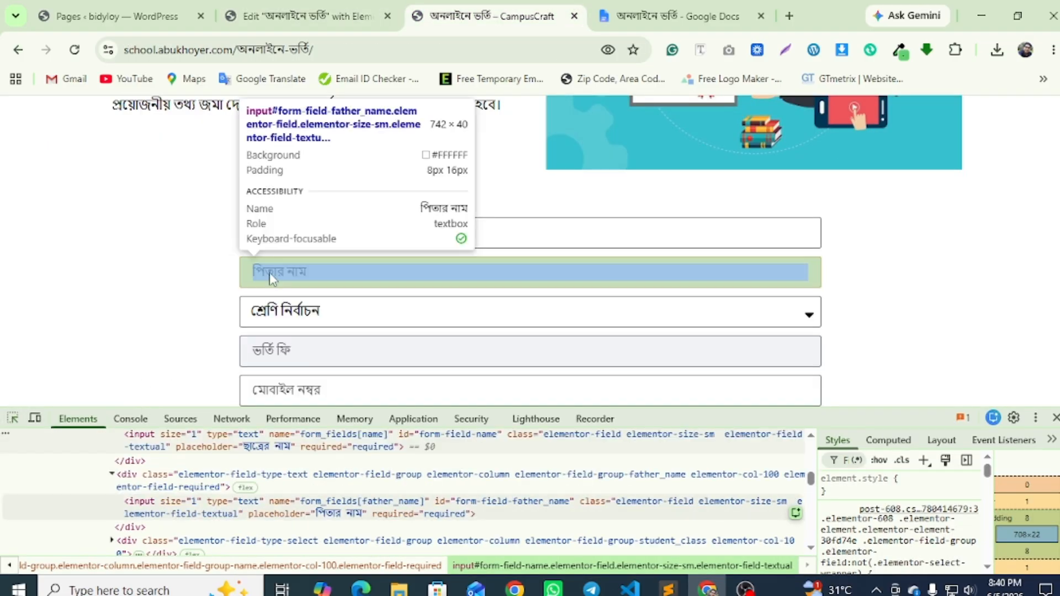
click(273, 279)
double_click(350, 502)
key(ctrl+c)
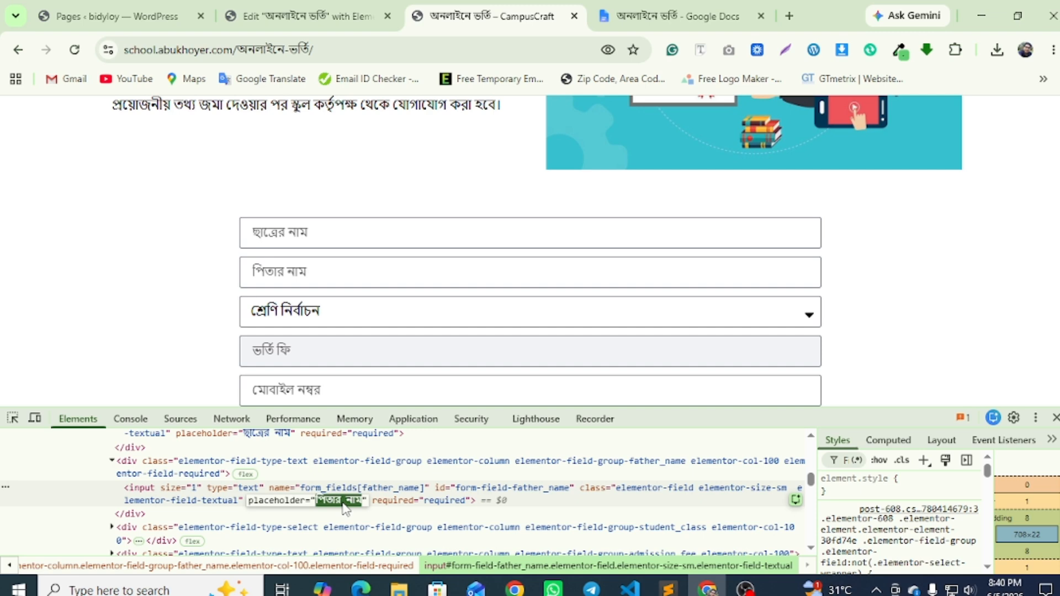
Duplicate the ছাত্রের নাম field in the Elementor form
click(293, 12)
scroll(69, 260, up, 2)
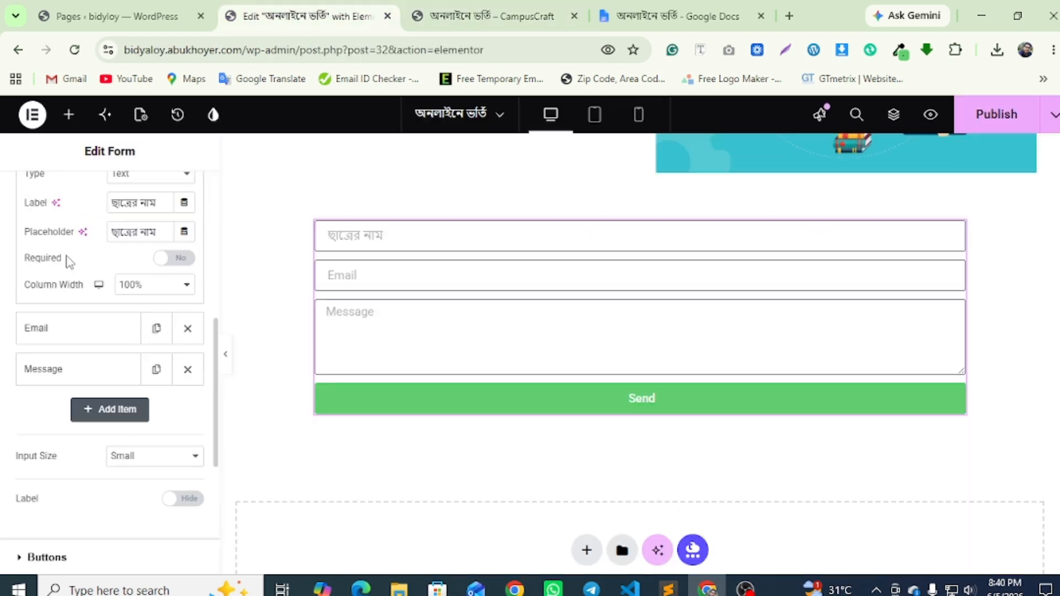
scroll(75, 299, up, 4)
click(71, 267)
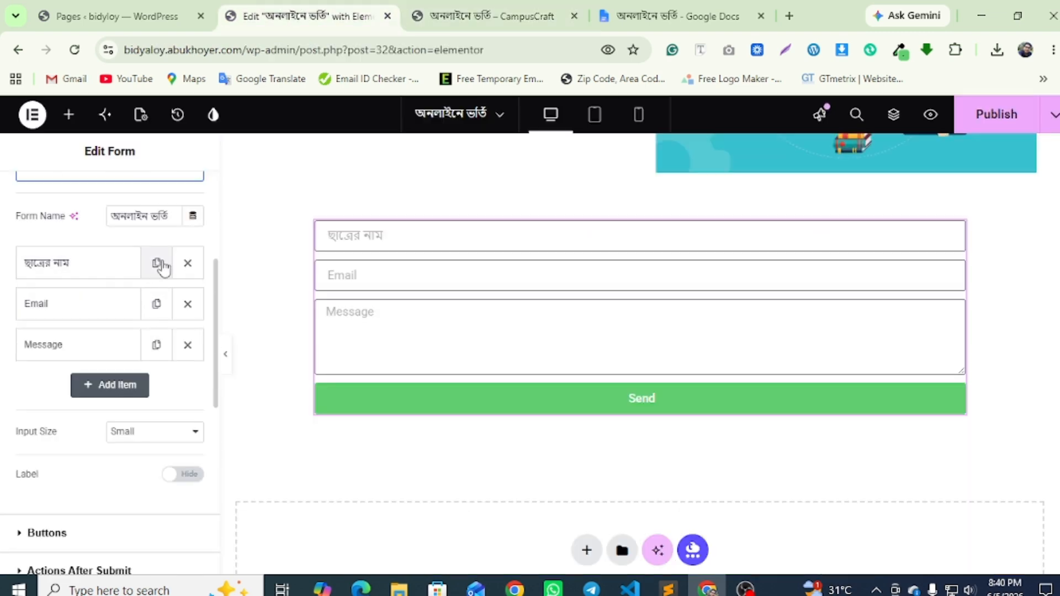
click(156, 263)
Set both the label and the placeholder of the duplicated second form field to পিতার নাম
click(64, 308)
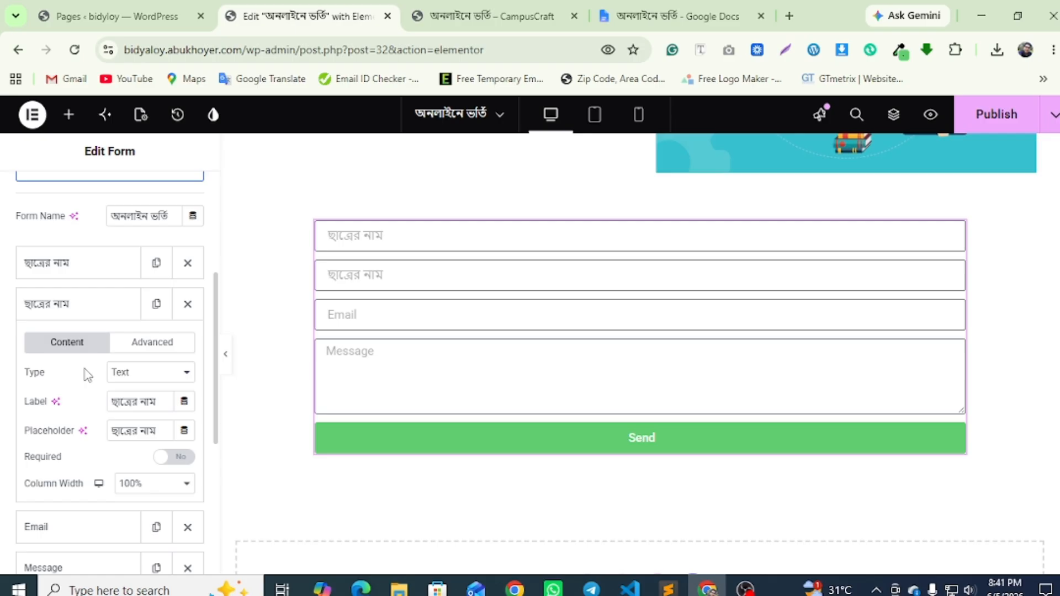
triple_click(162, 402)
right_click(123, 401)
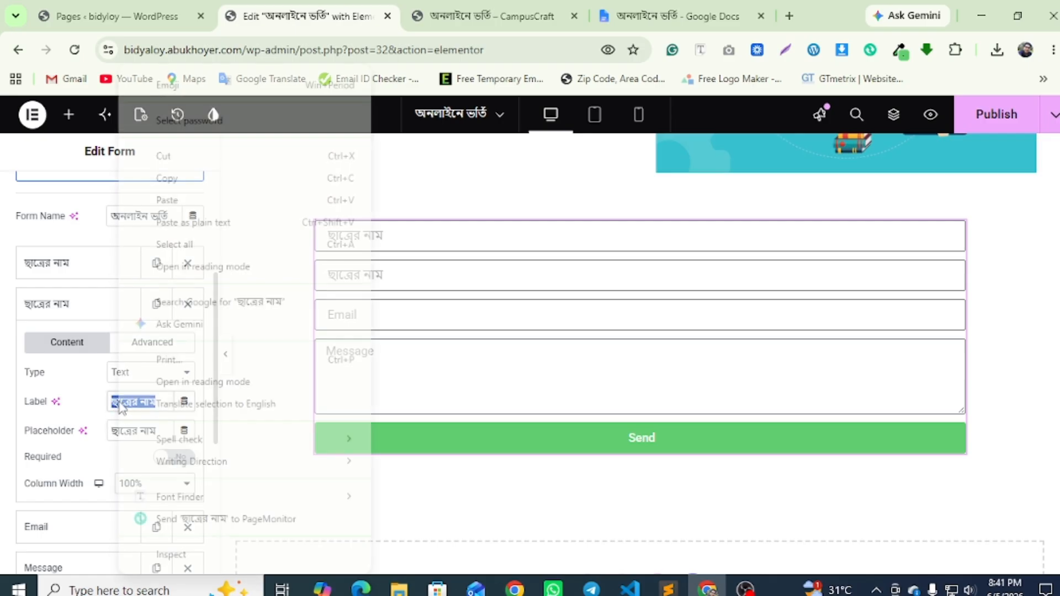
click(171, 200)
drag(159, 429, 109, 428)
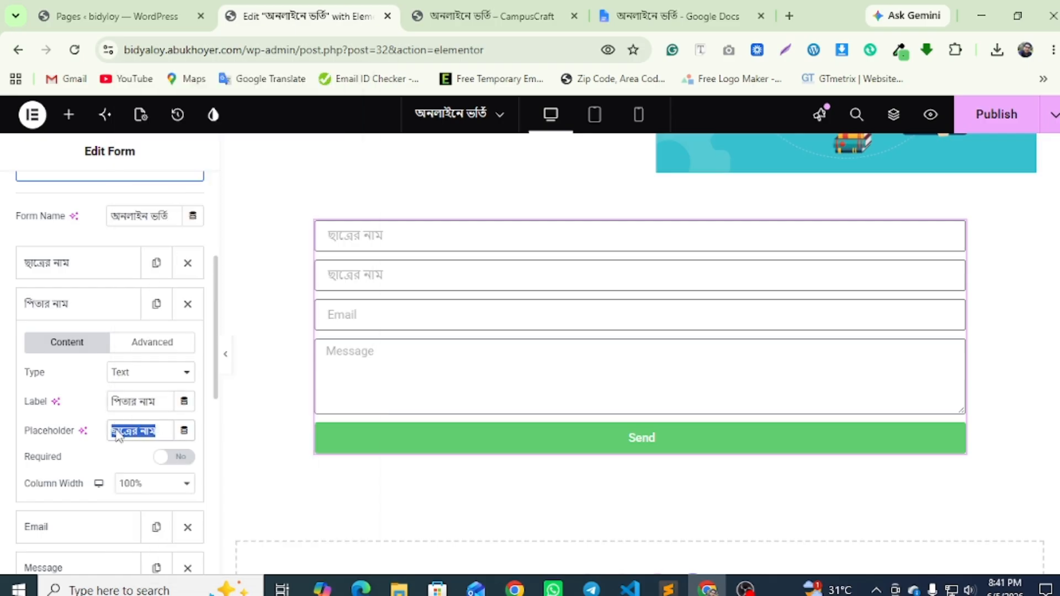
right_click(118, 437)
click(174, 204)
Inspect the class dropdown of the CampusCraft form and copy its first option text শ্রেণি নির্বাচন
click(528, 7)
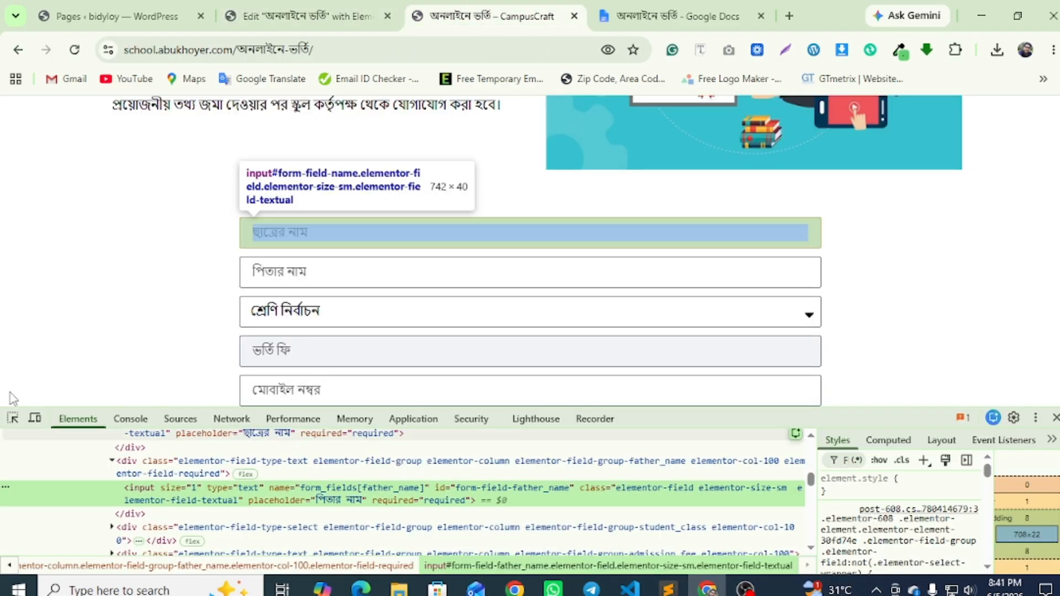
click(12, 418)
click(300, 309)
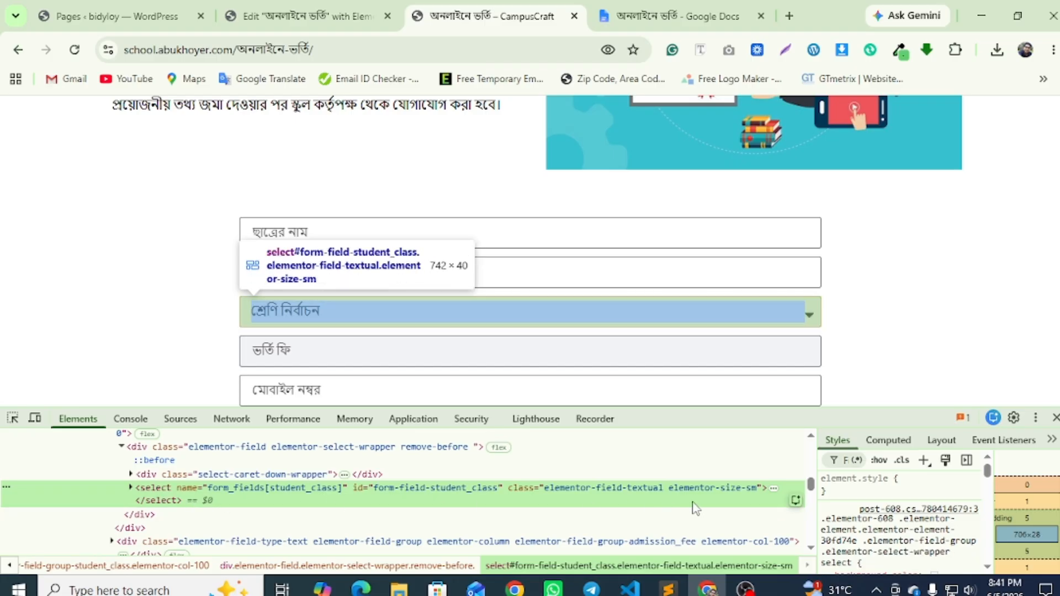
click(774, 490)
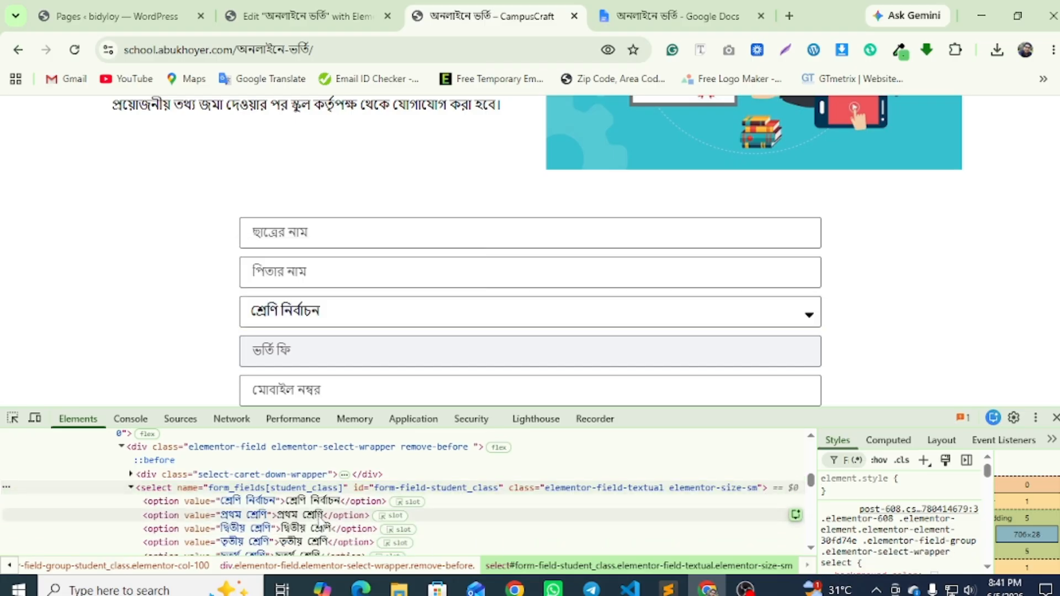
double_click(304, 501)
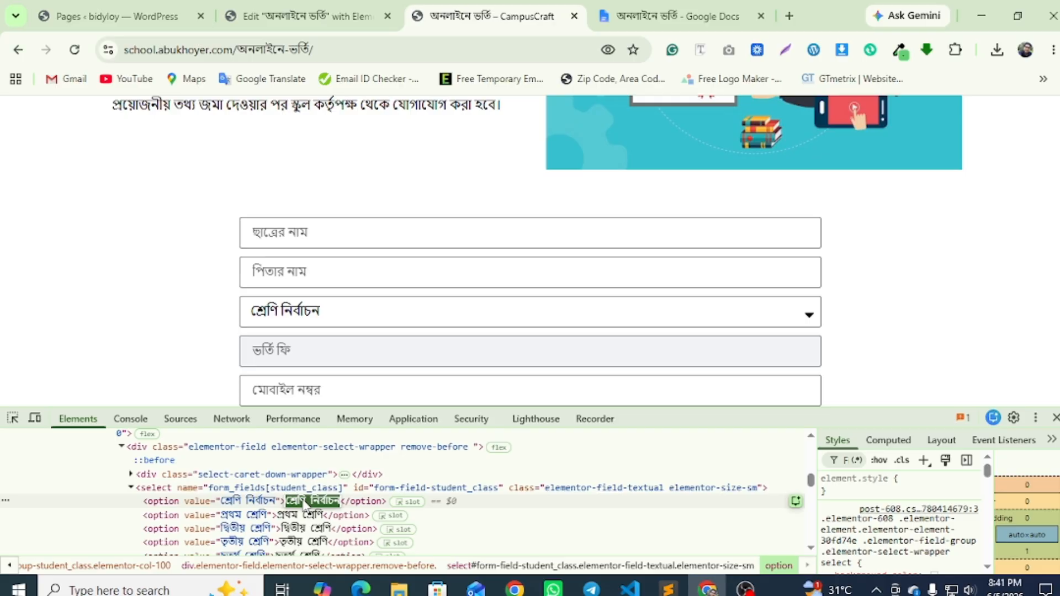
right_click(303, 502)
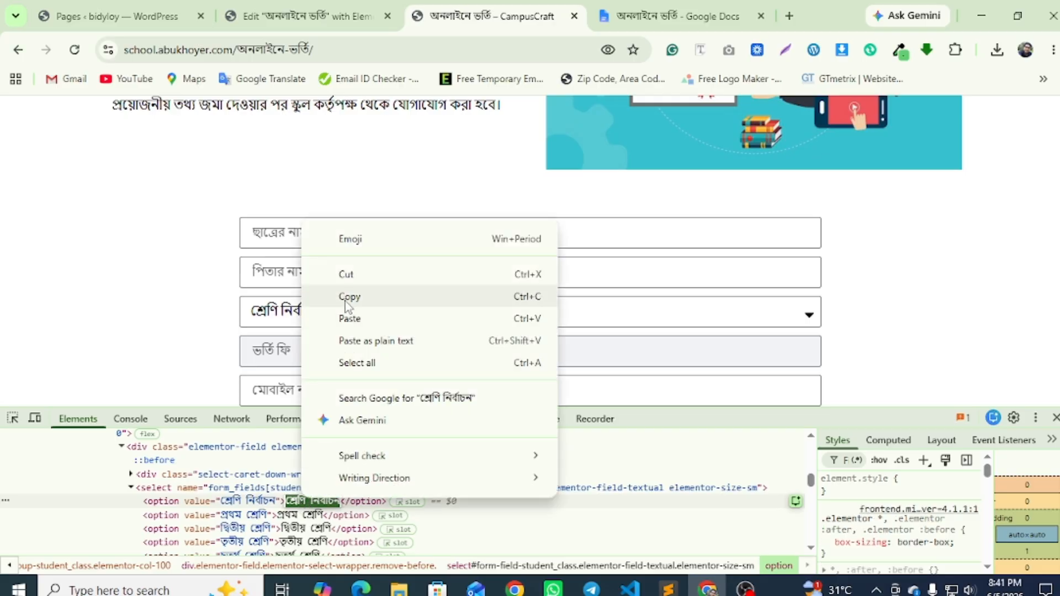
click(353, 289)
In the Elementor form, add a new field directly below পিতার নাম and set its type to Select
click(251, 8)
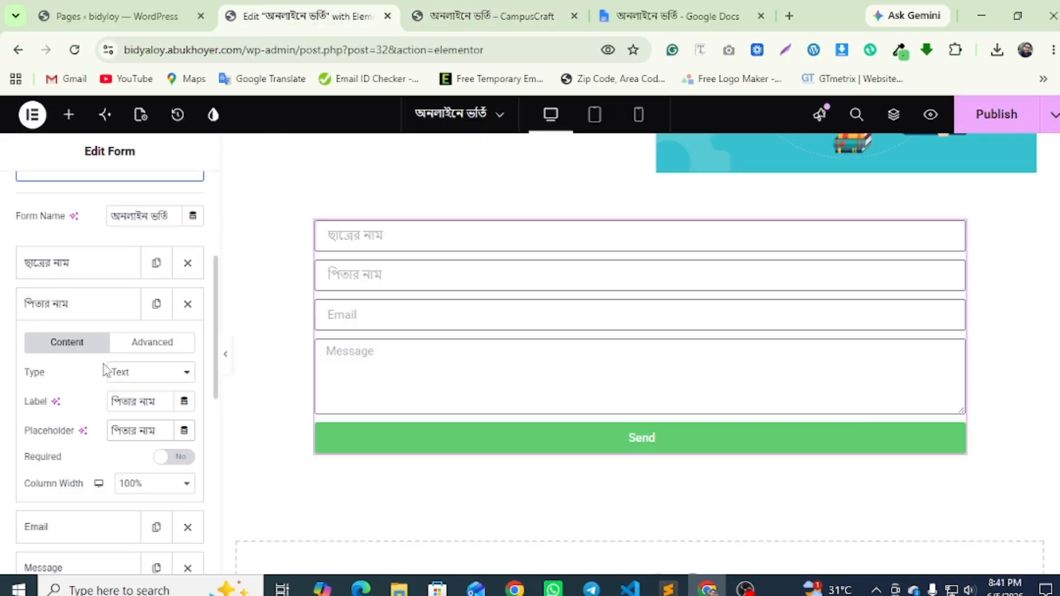
click(79, 317)
click(106, 424)
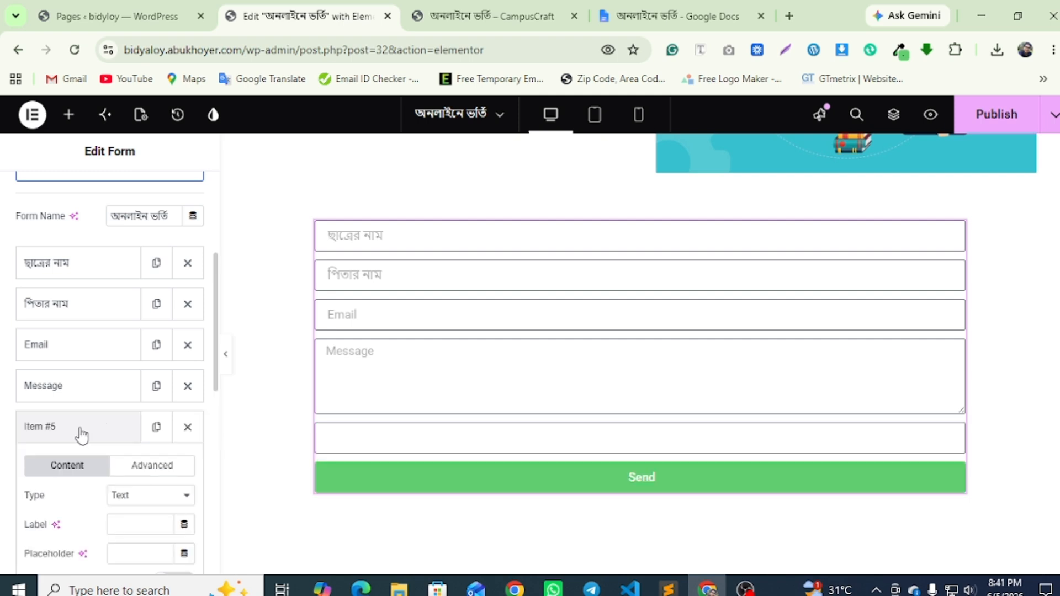
drag(80, 435, 90, 336)
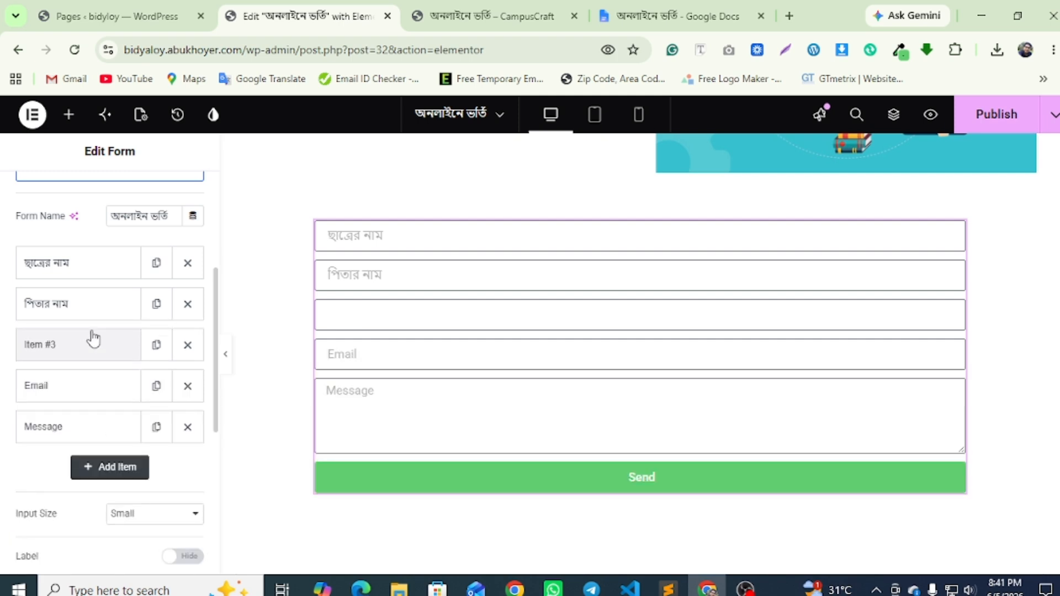
click(71, 347)
click(134, 422)
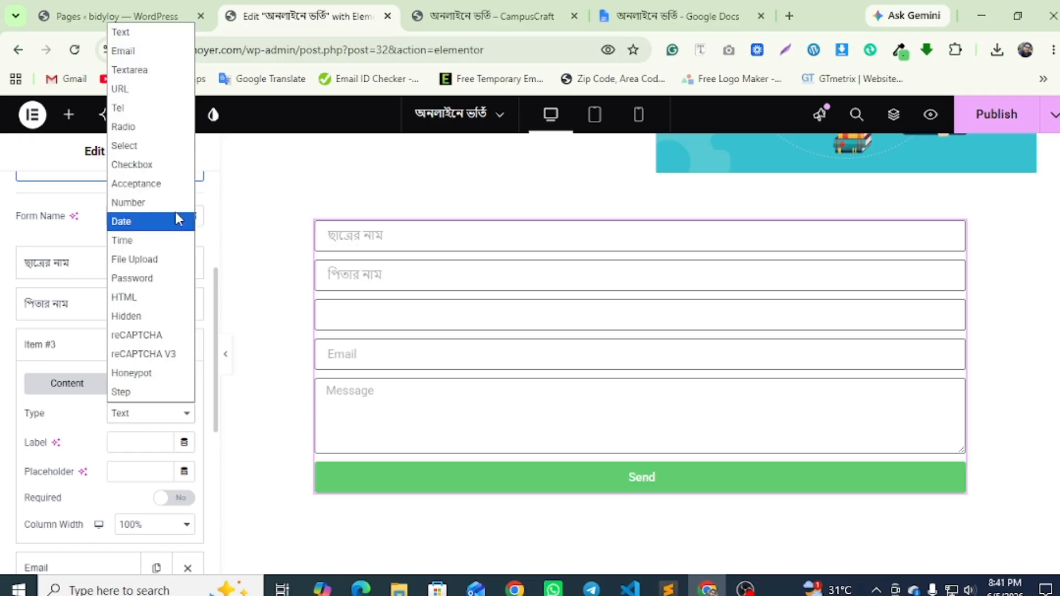
click(130, 144)
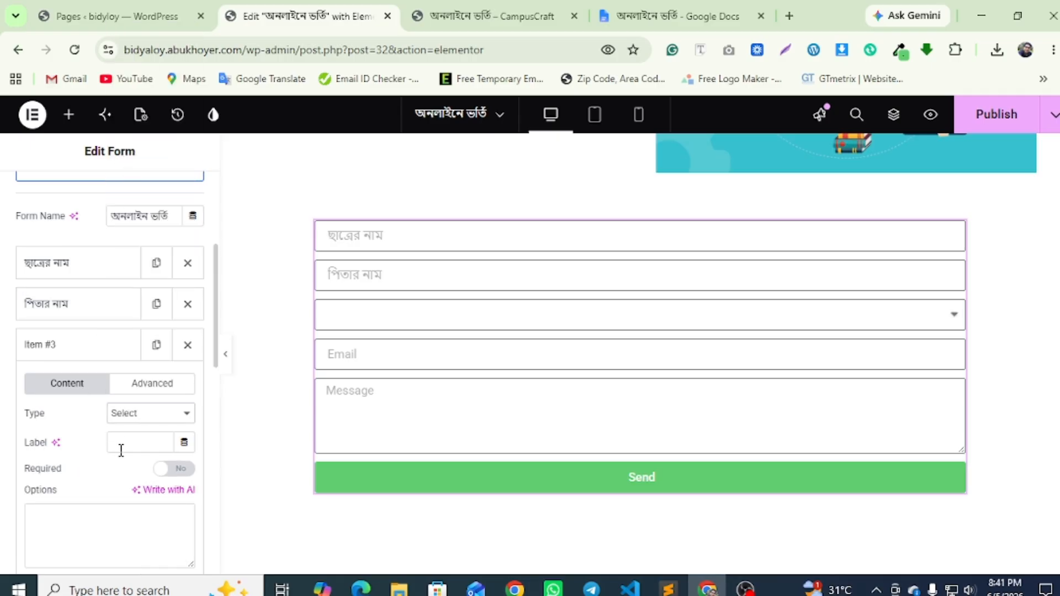
Enter শ্রেণি নির্বাচন as the first option and as the label of the new Select field
scroll(94, 486, down, 2)
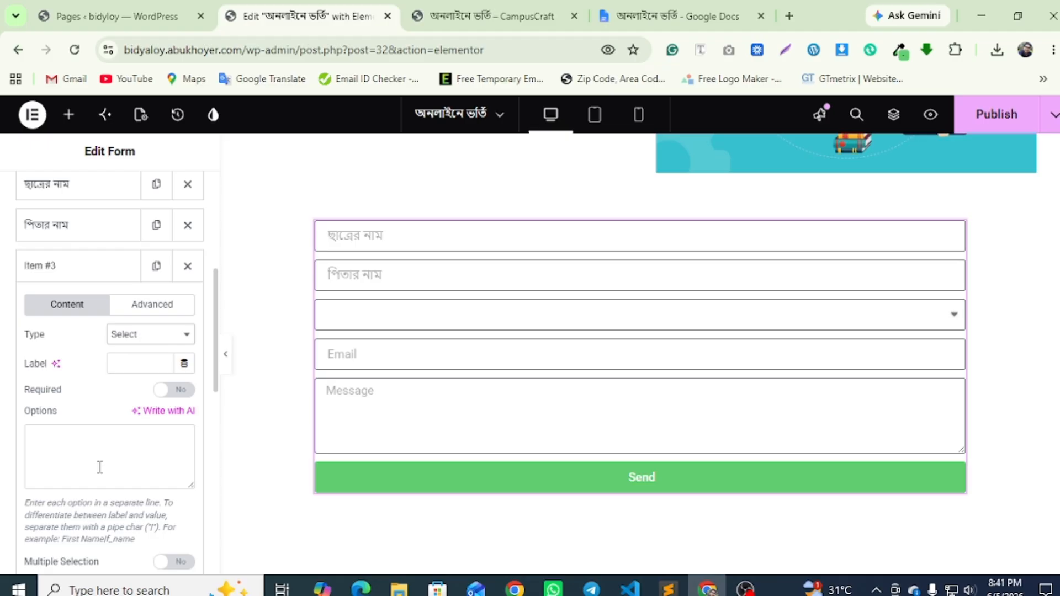
right_click(69, 439)
click(94, 279)
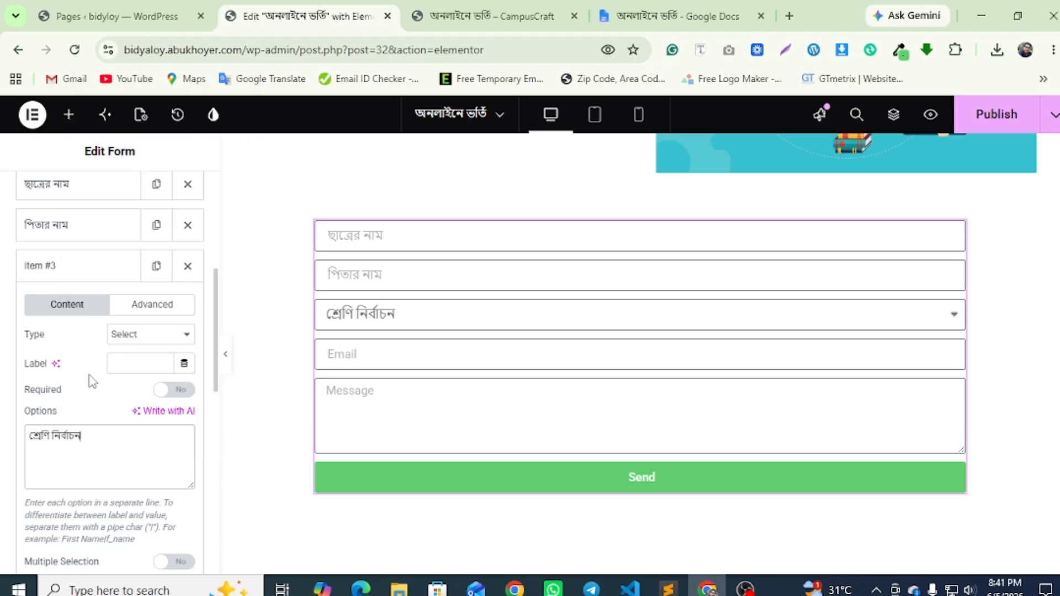
right_click(138, 361)
click(141, 417)
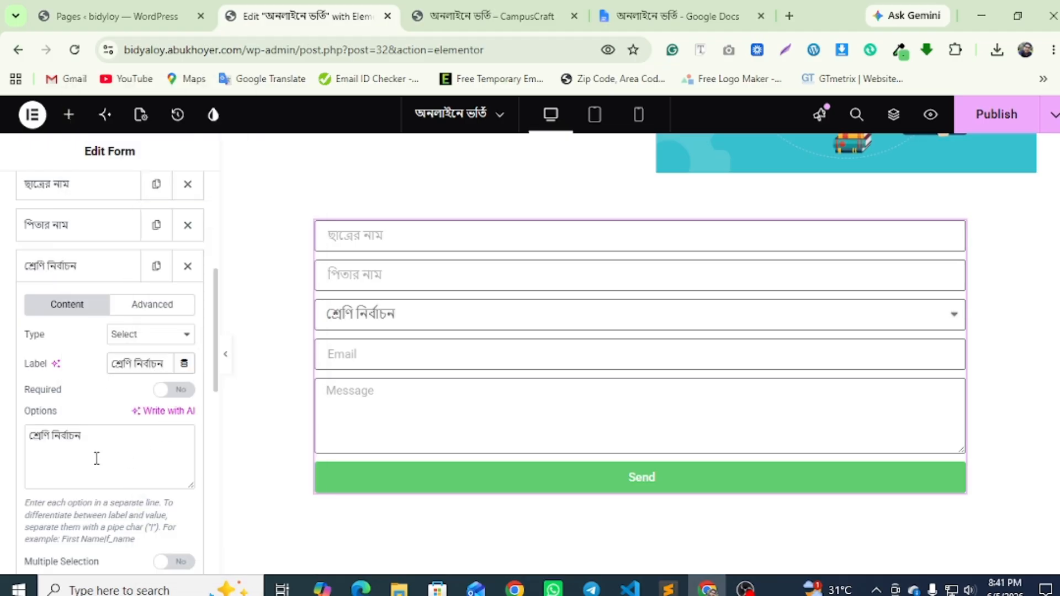
Add "প্রথম শ্রেণি" as a new option line of the শ্রেণি নির্বাচন field, copied from the CampusCraft page's inspected HTML
click(94, 435)
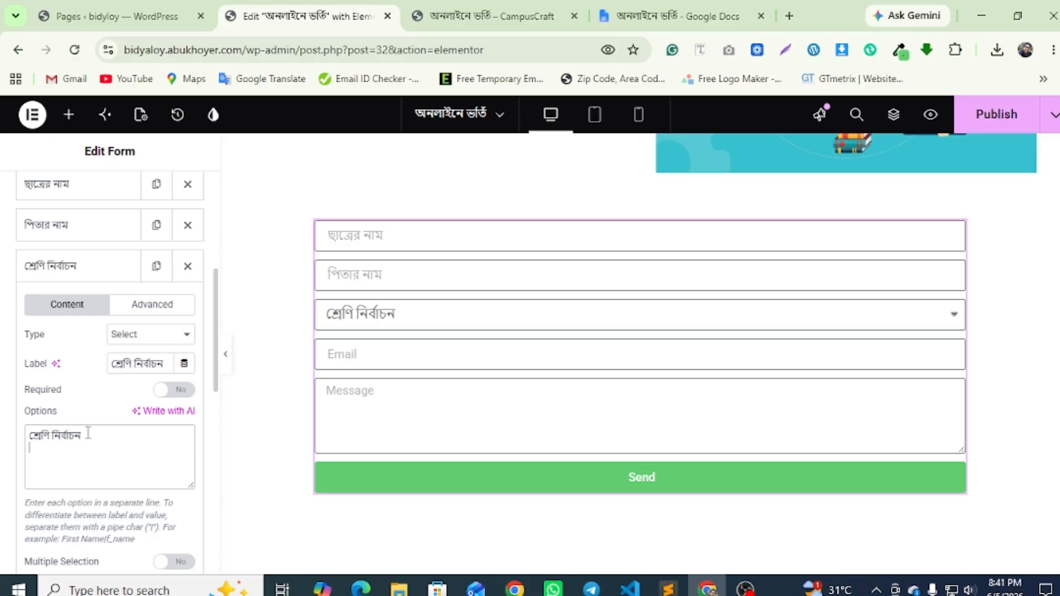
click(679, 16)
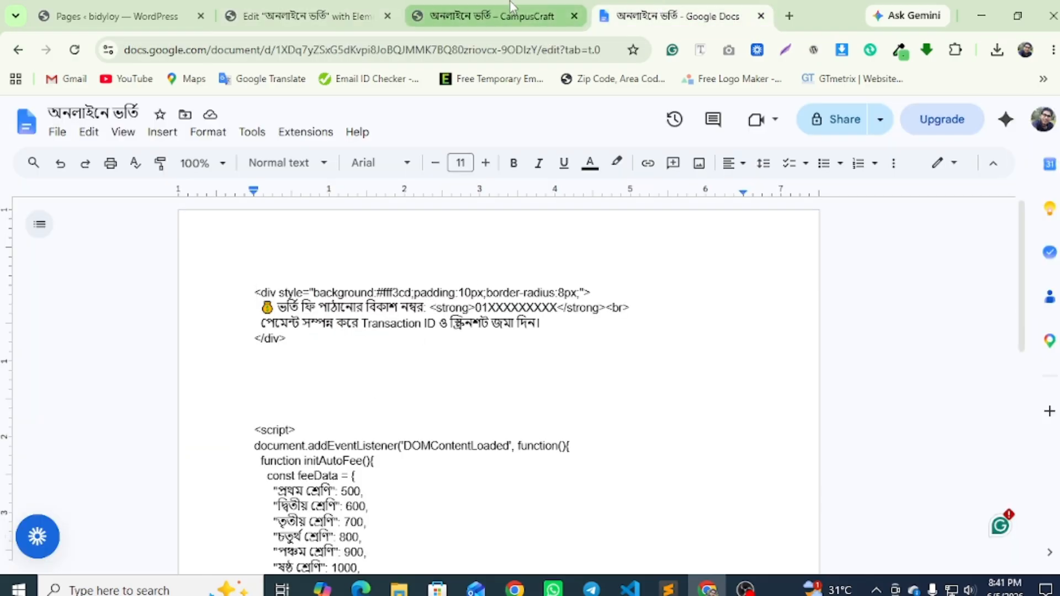
click(492, 15)
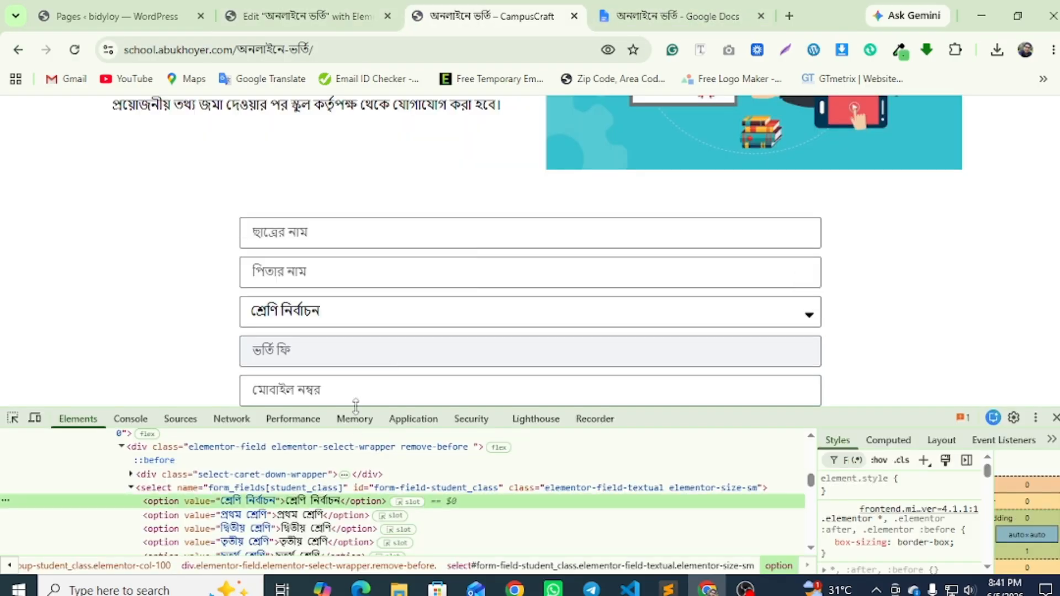
click(281, 516)
double_click(283, 517)
right_click(282, 516)
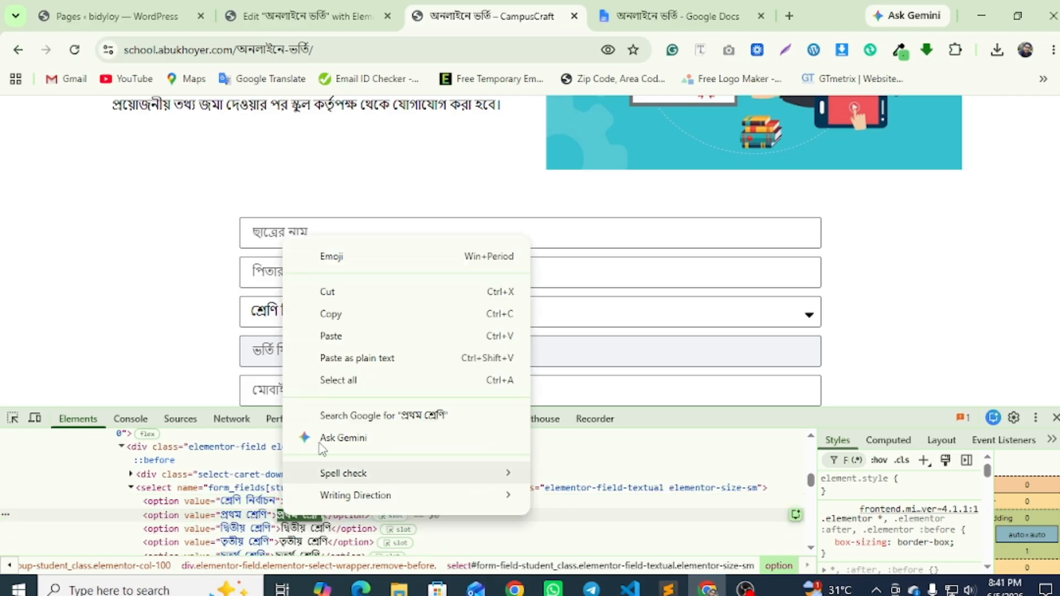
click(334, 312)
click(326, 2)
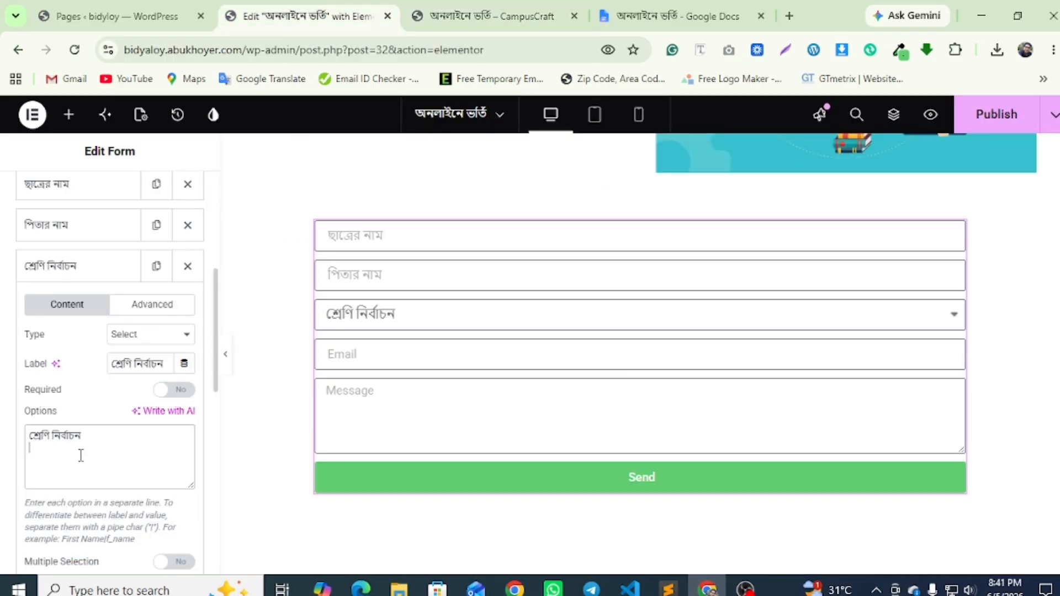
key(ctrl+v)
Copy "দ্বিতীয় শ্রেণি" from the CampusCraft page's HTML and add it as the option below প্রথম শ্রেণি
click(547, 12)
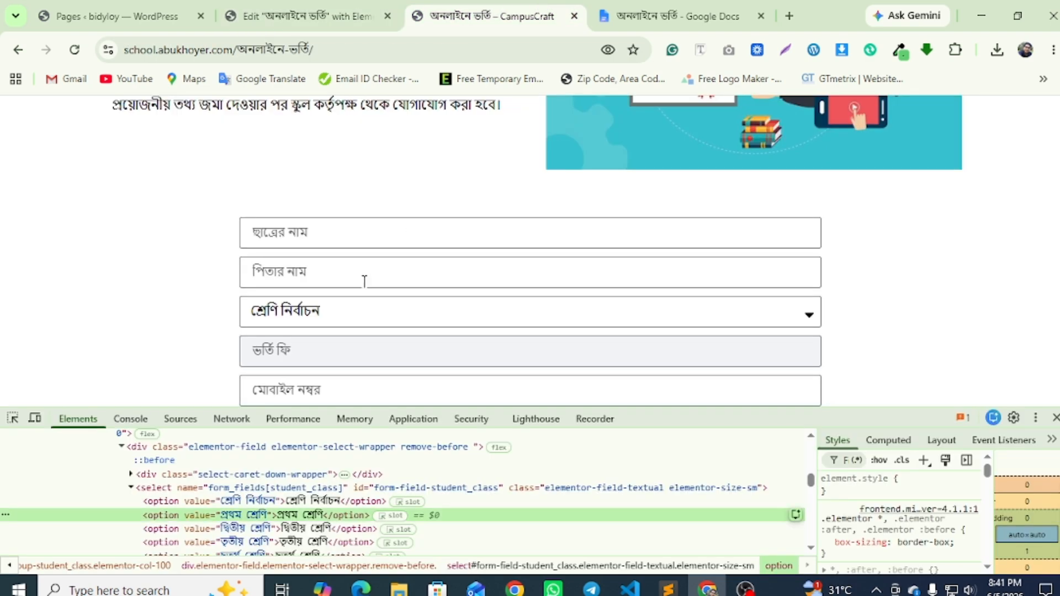
double_click(305, 529)
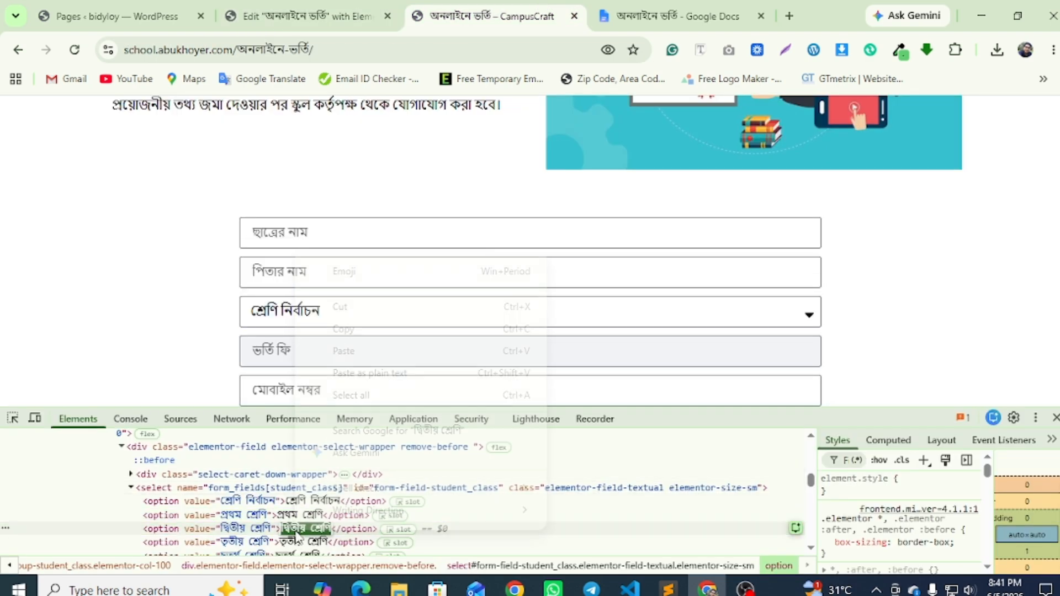
right_click(307, 528)
click(342, 327)
click(319, 8)
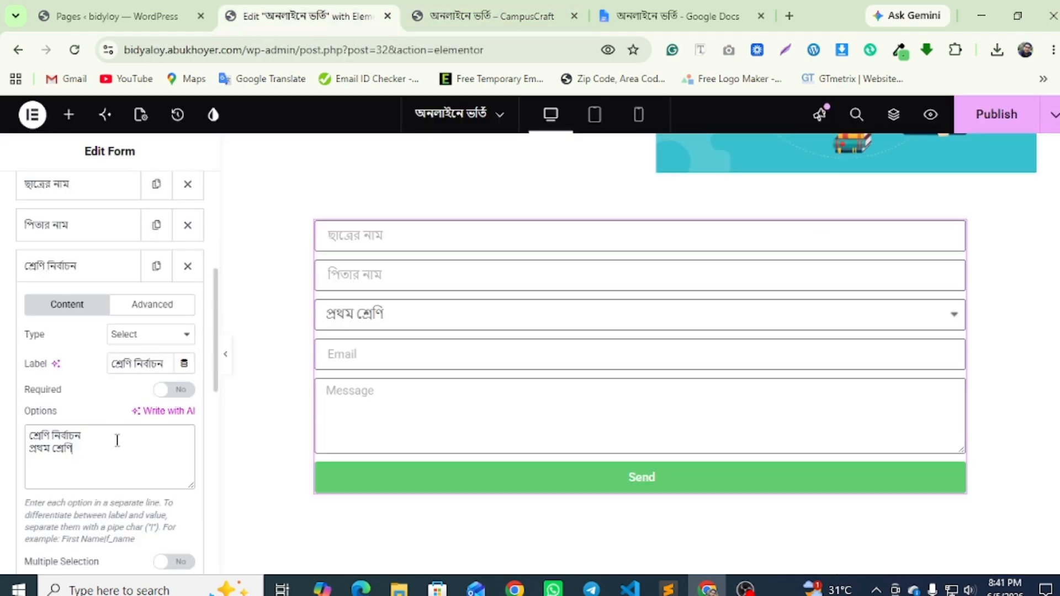
key(Return)
key(ctrl+v)
Copy "তৃতীয় শ্রেণি" from the CampusCraft page's HTML and add it as the option below দ্বিতীয় শ্রেণি
click(549, 11)
scroll(373, 288, down, 1)
scroll(334, 522, down, 1)
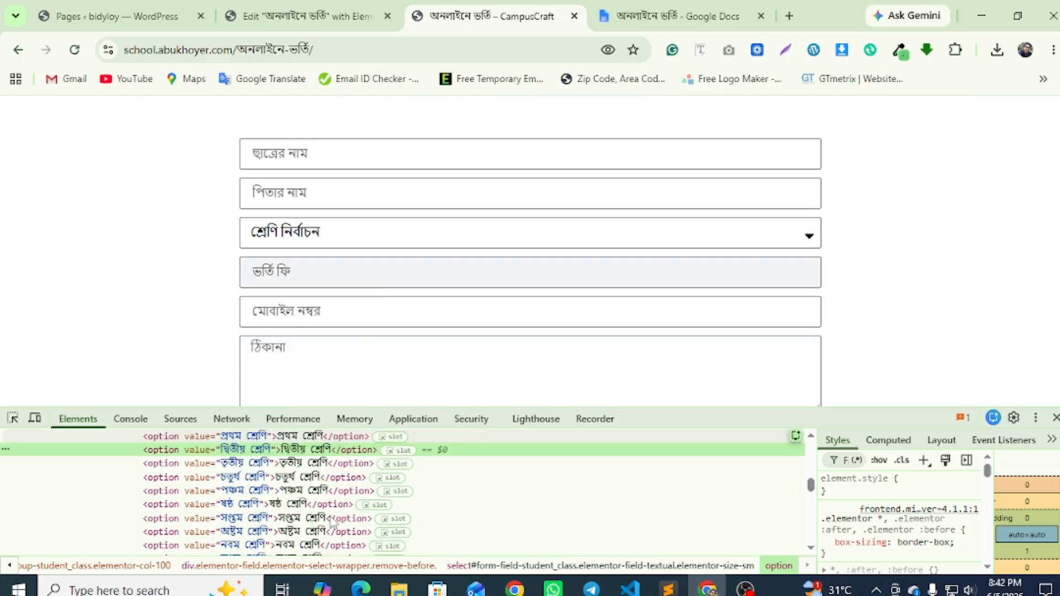
double_click(292, 464)
right_click(292, 461)
click(342, 258)
click(309, 12)
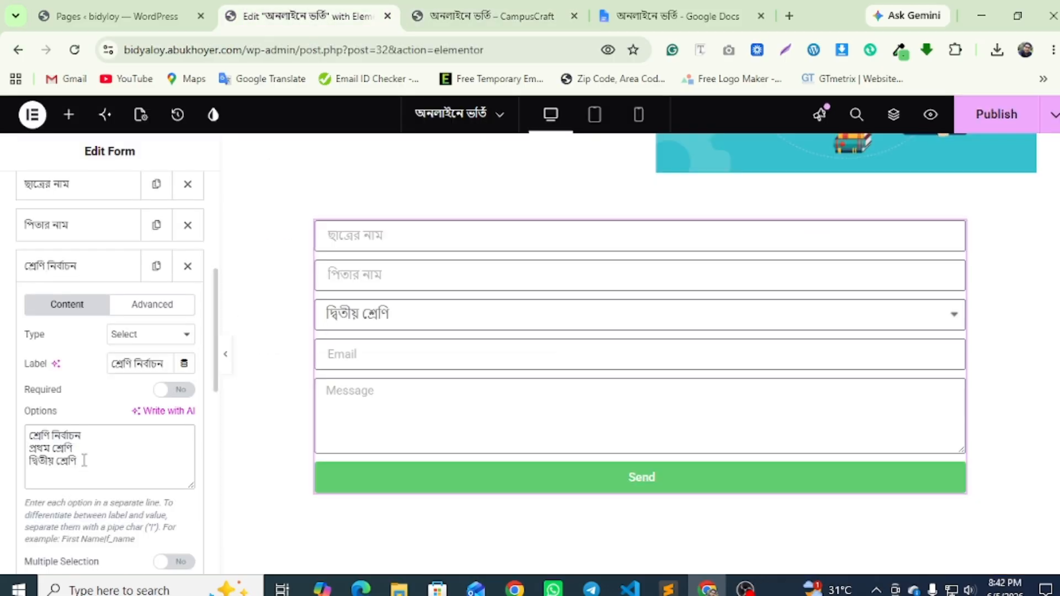
Copy "চতুর্থ শ্রেণি" from the CampusCraft page's HTML and add it as the option below তৃতীয় শ্রেণি
click(475, 11)
double_click(292, 477)
right_click(288, 479)
click(337, 272)
click(259, 3)
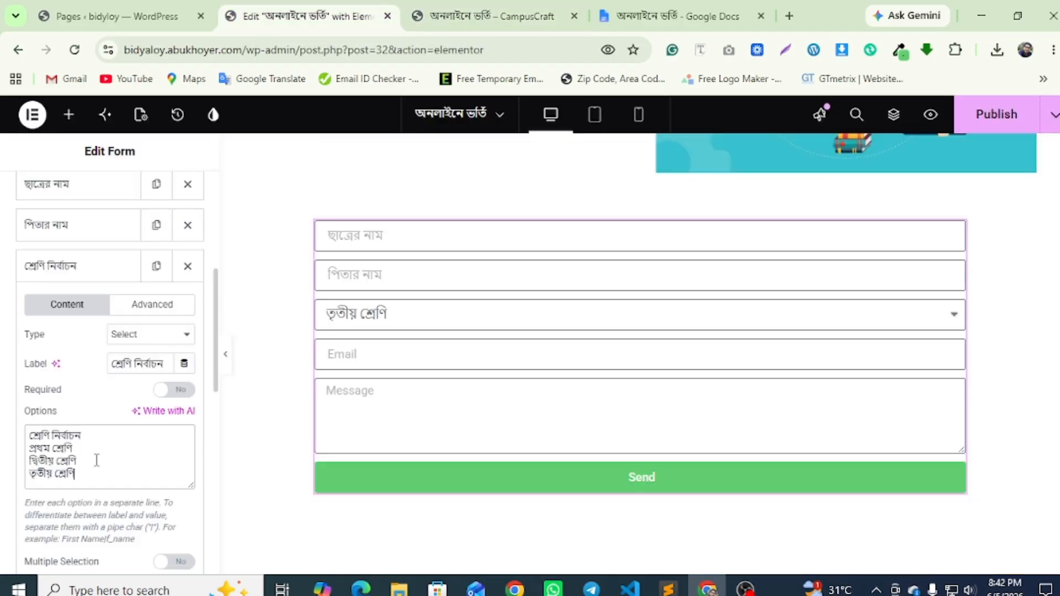
key(Return)
key(ctrl+v)
Copy "ষষ্ঠ শ্রেণি" from the CampusCraft page's HTML and add it at the end of the class options
click(475, 11)
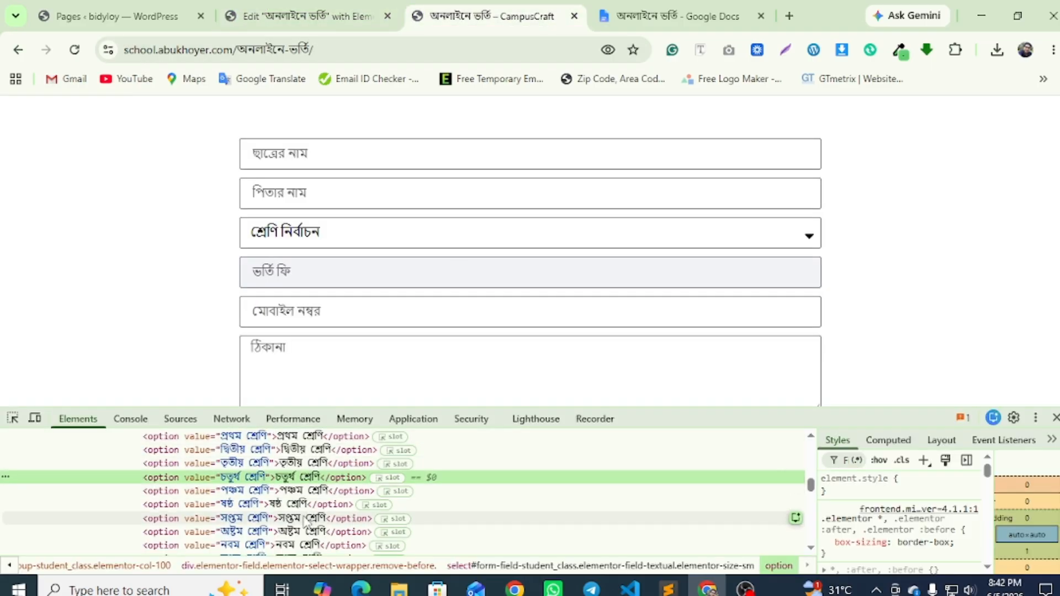
double_click(294, 505)
right_click(294, 505)
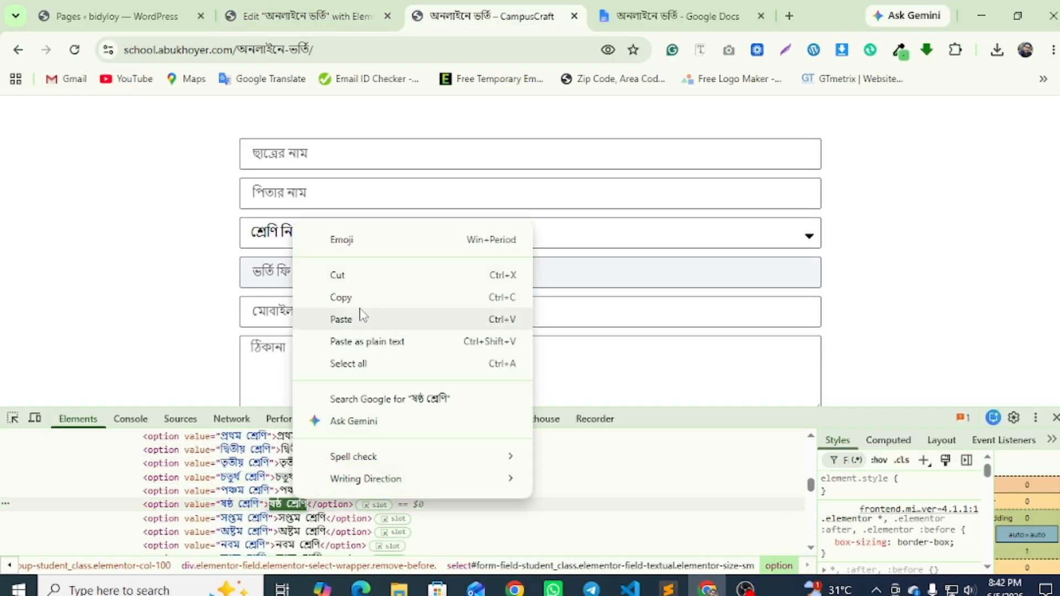
click(348, 296)
click(276, 16)
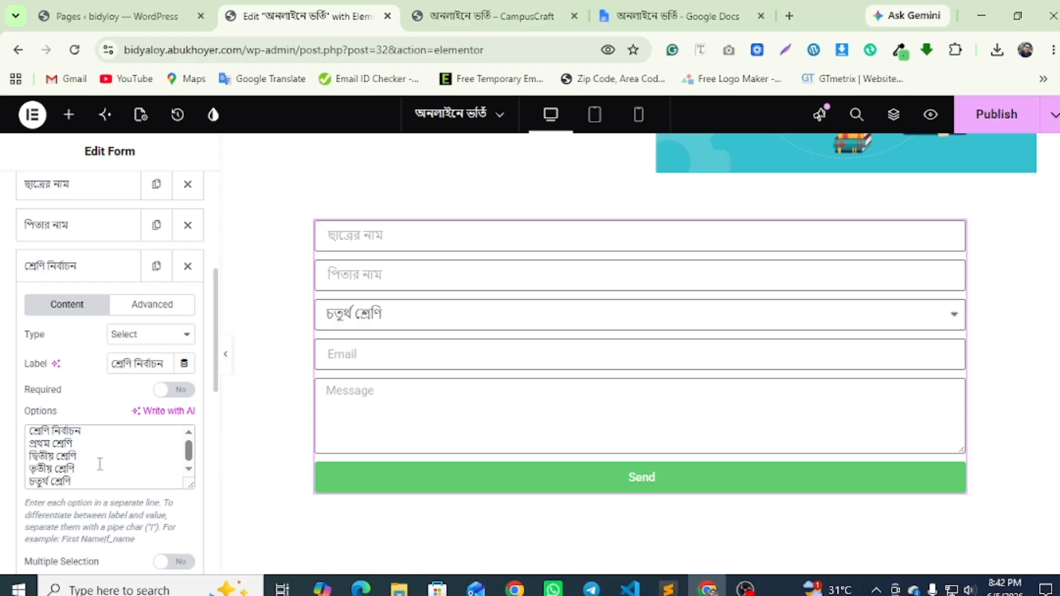
key(Return)
key(ctrl+v)
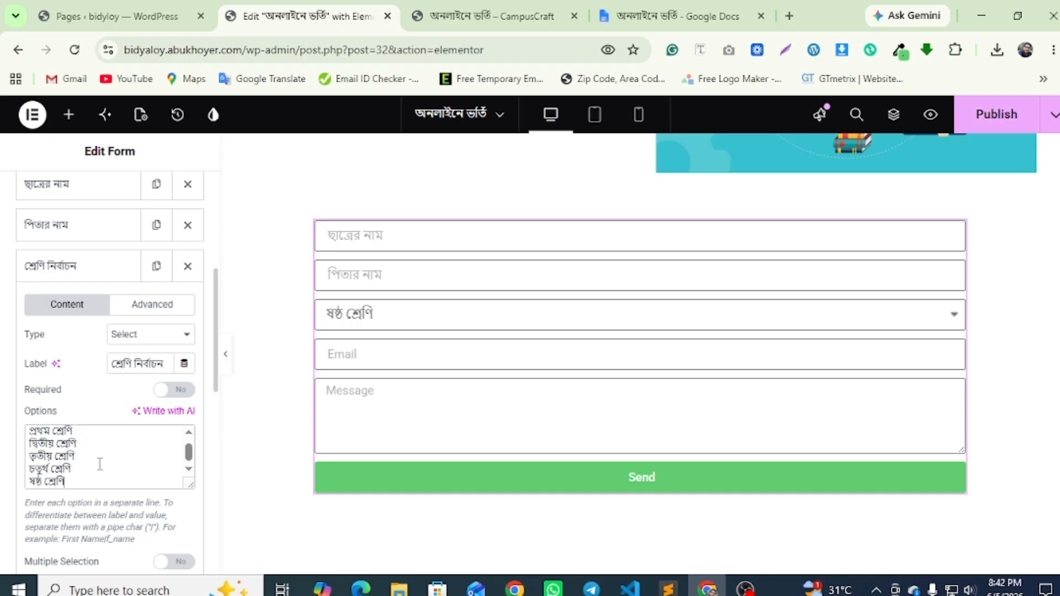
Copy "পঞ্চম শ্রেণি" from the CampusCraft page's HTML and insert it between the চতুর্থ শ্রেণি and ষষ্ঠ শ্রেণি options
click(466, 7)
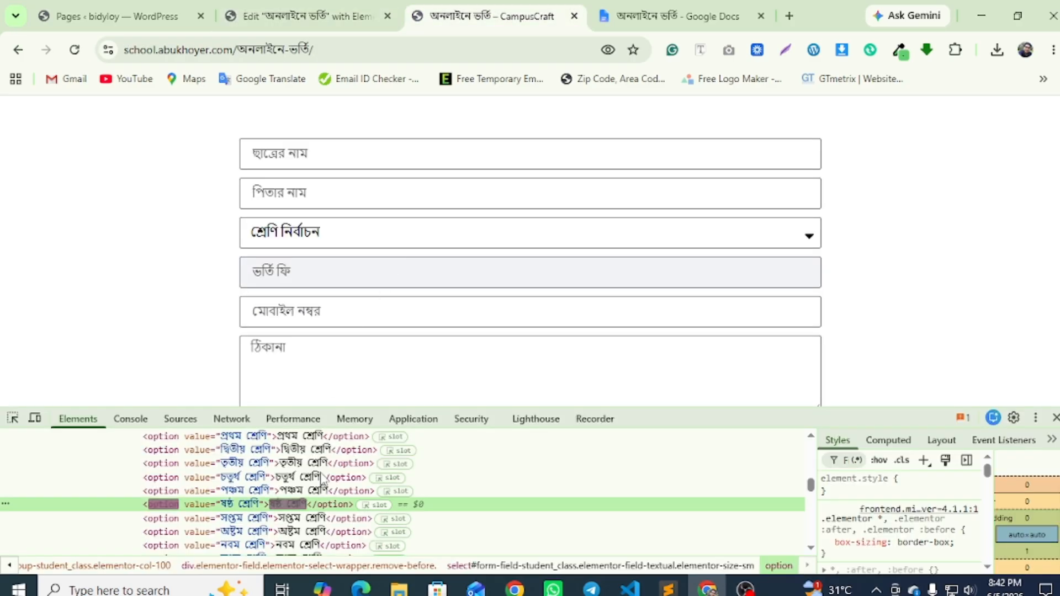
double_click(304, 491)
right_click(293, 491)
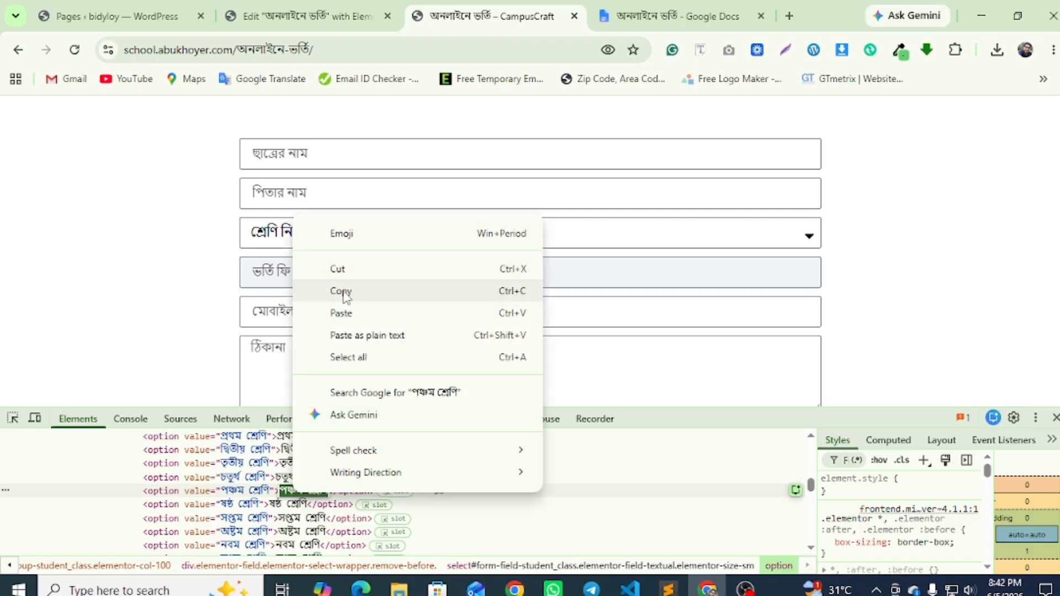
click(341, 291)
click(306, 16)
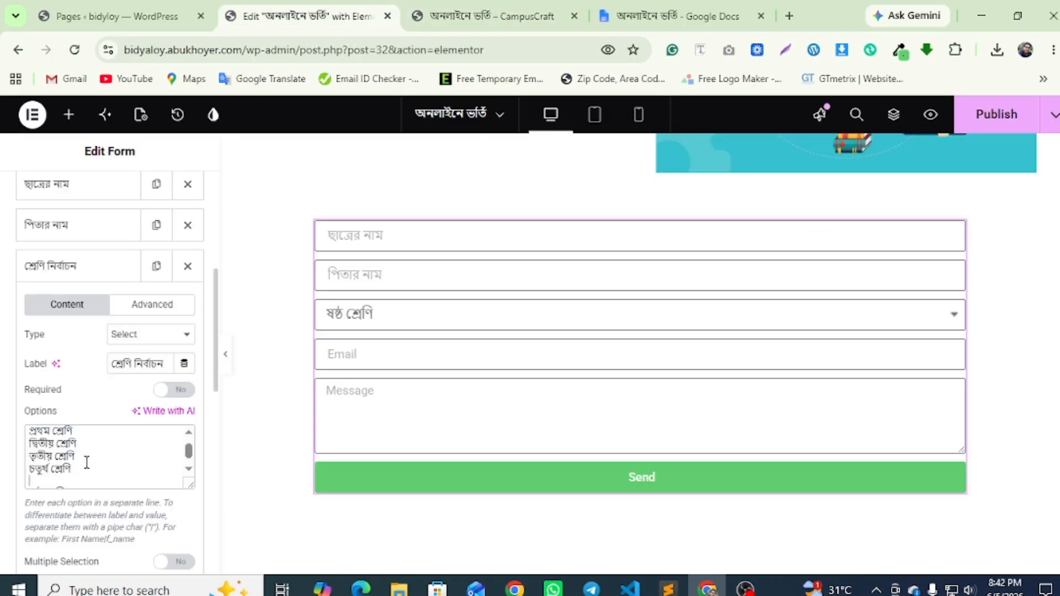
scroll(89, 463, down, 1)
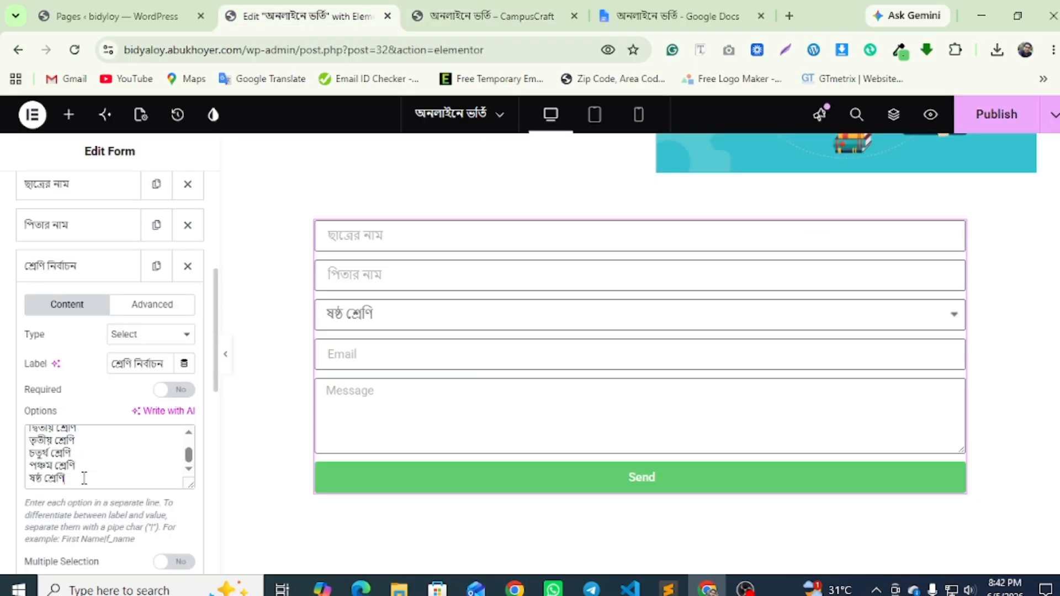
Copy "সপ্তম শ্রেণি" from the CampusCraft page's HTML and add it as the option below ষষ্ঠ শ্রেণি
key(Return)
click(486, 16)
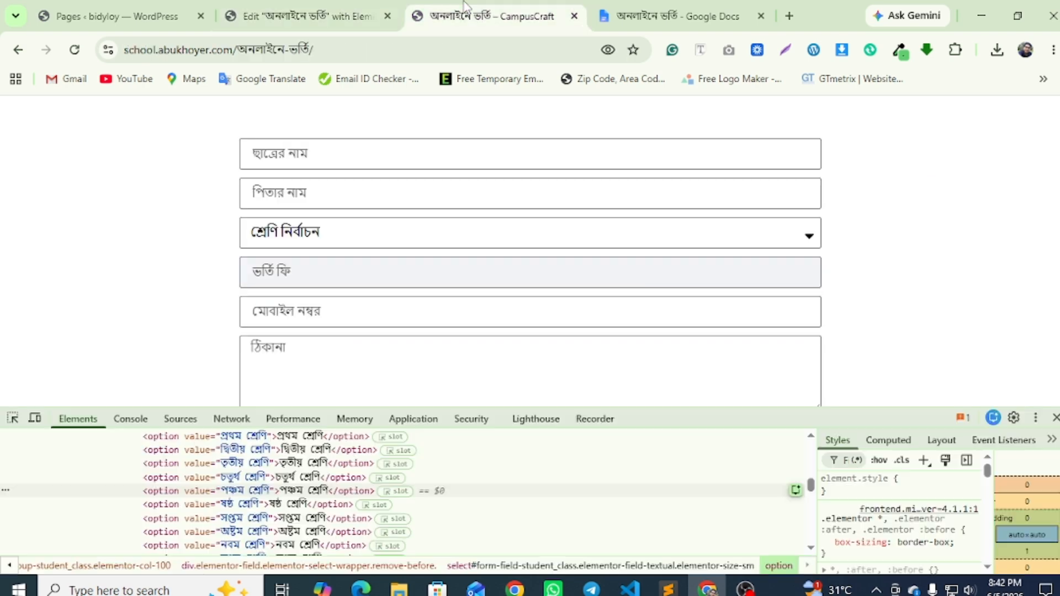
click(284, 519)
double_click(292, 519)
right_click(293, 519)
click(309, 315)
click(331, 16)
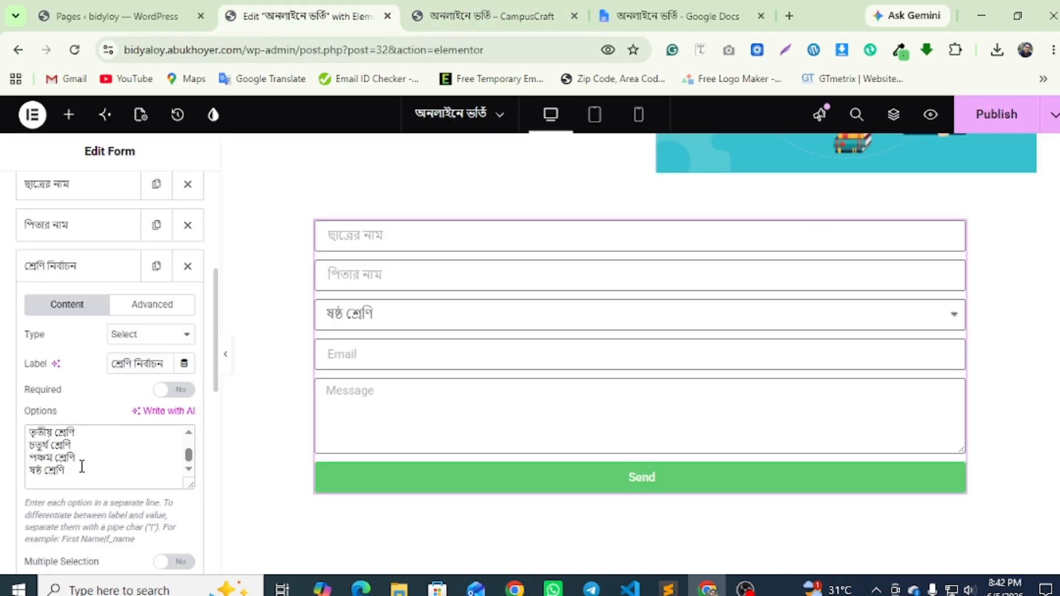
key(ctrl+v)
Copy "অষ্টম শ্রেণি" from the CampusCraft page's HTML and add it as the option below সপ্তম শ্রেণি
key(Return)
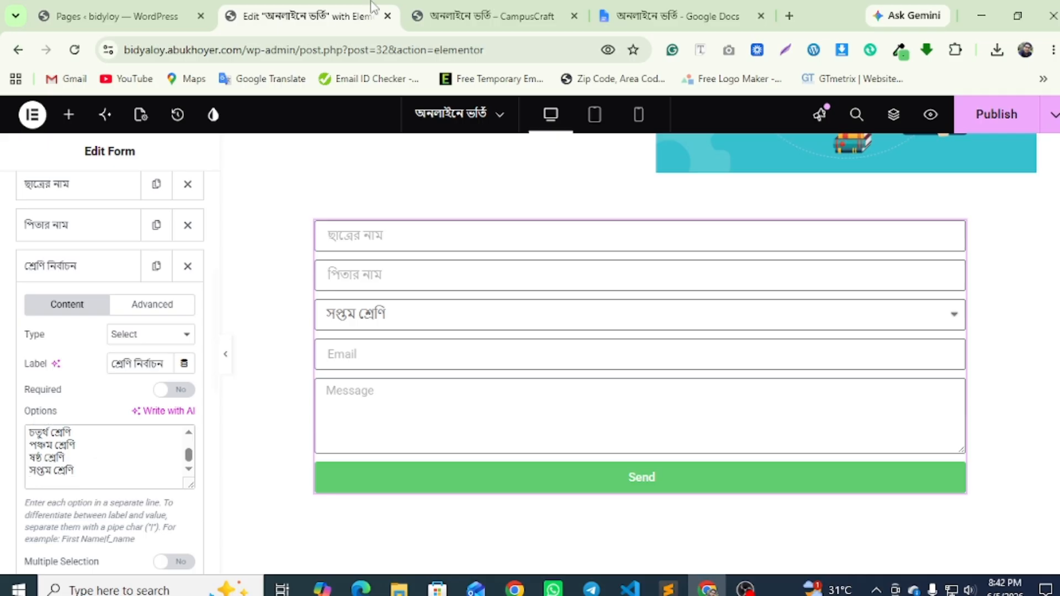
click(426, 15)
double_click(289, 532)
right_click(289, 532)
click(317, 329)
click(252, 19)
key(ctrl+v)
Copy "নবম শ্রেণি" from the CampusCraft page's HTML and add it as the option below অষ্টম শ্রেণি
click(436, 16)
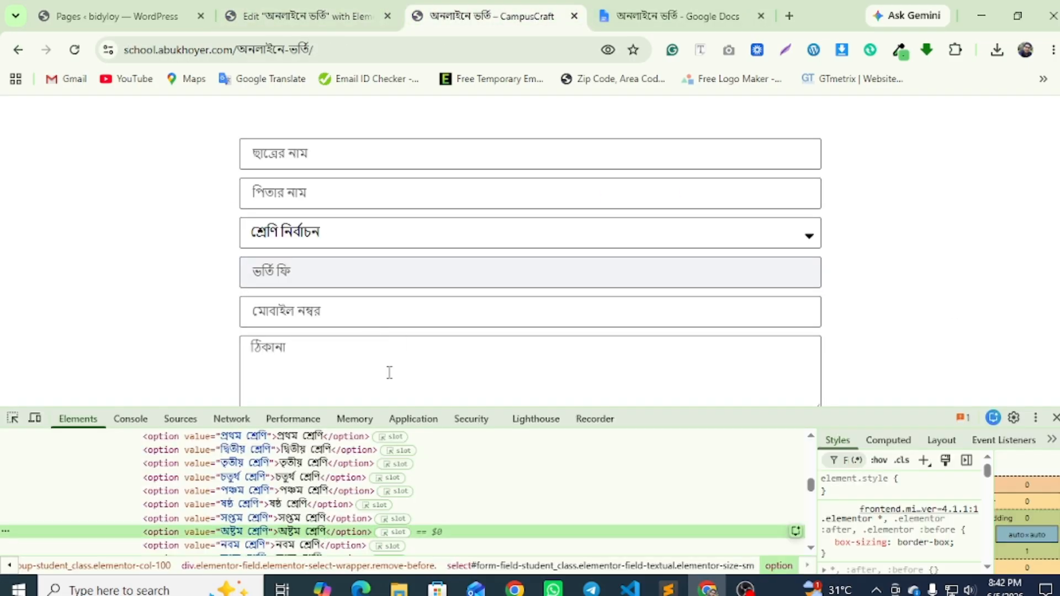
scroll(388, 372, down, 2)
scroll(332, 482, down, 1)
double_click(290, 466)
right_click(290, 466)
click(338, 263)
click(307, 17)
key(Return)
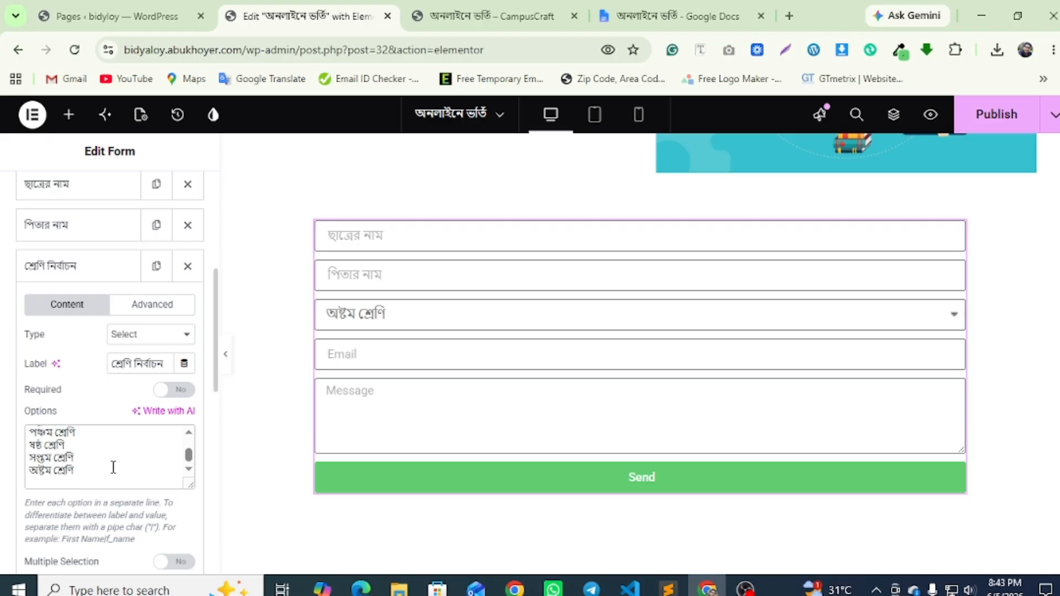
key(ctrl+v)
Copy "দশম শ্রেণি" from the CampusCraft page's HTML and add it as the last class option
click(489, 16)
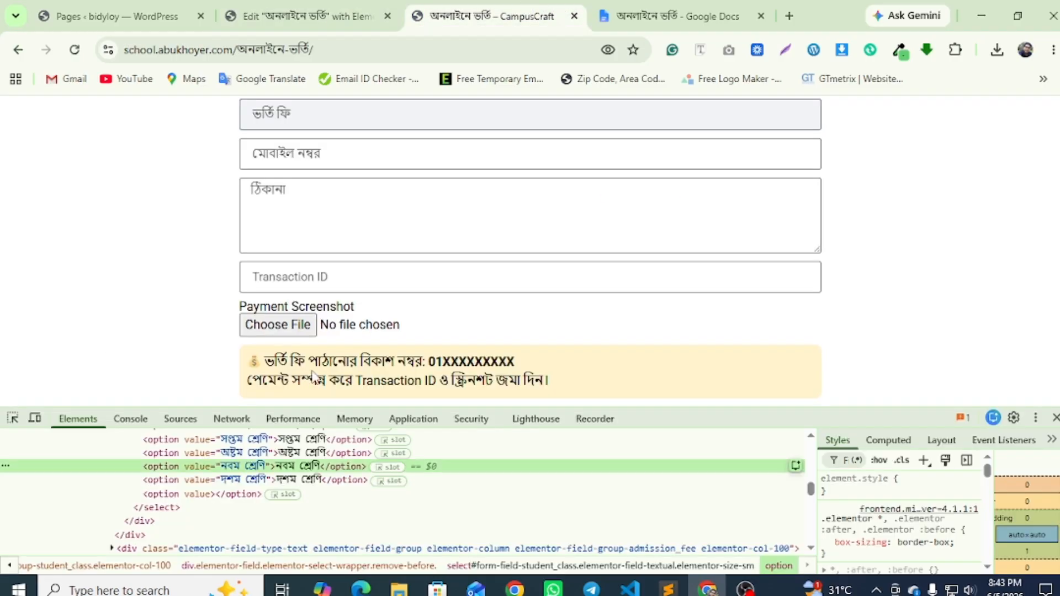
double_click(294, 480)
right_click(293, 479)
click(338, 279)
click(320, 11)
key(Return)
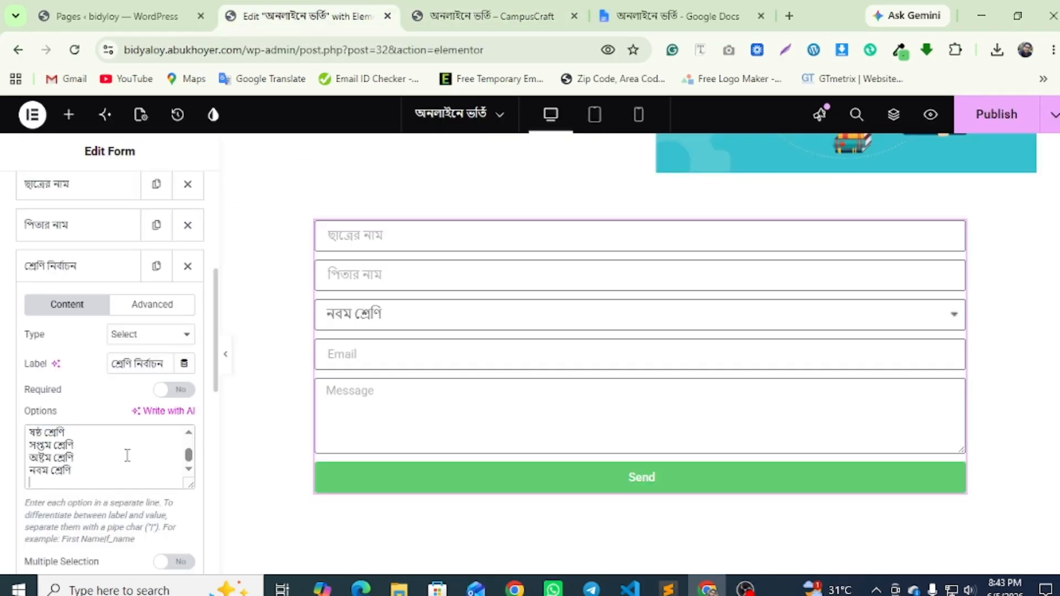
key(ctrl+v)
Inspect the admission fee field on the CampusCraft page and copy its placeholder text "ভর্তি ফি" from the HTML
click(489, 16)
scroll(294, 264, up, 2)
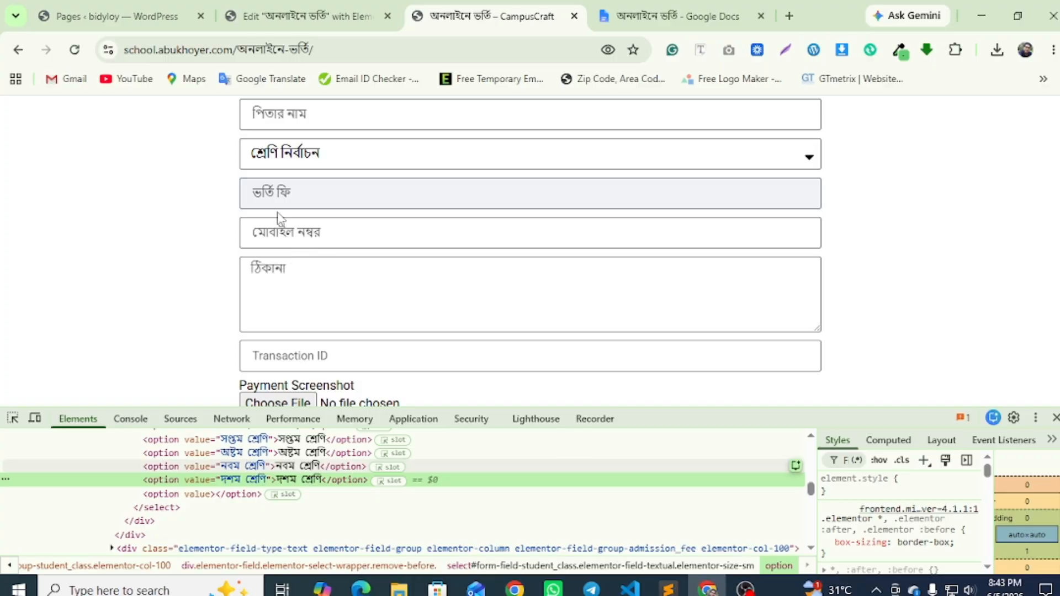
click(12, 418)
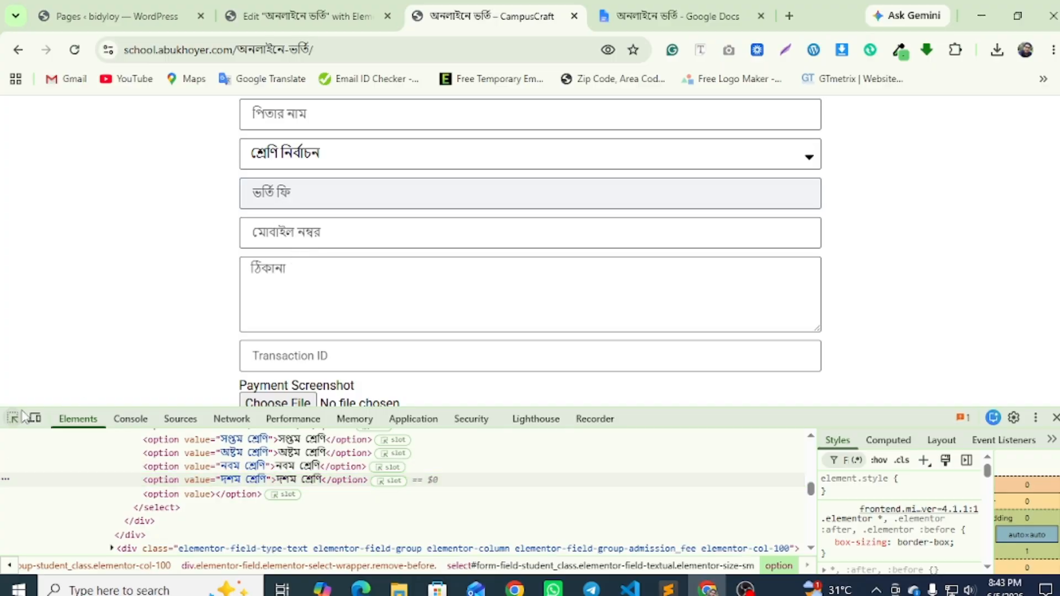
click(268, 201)
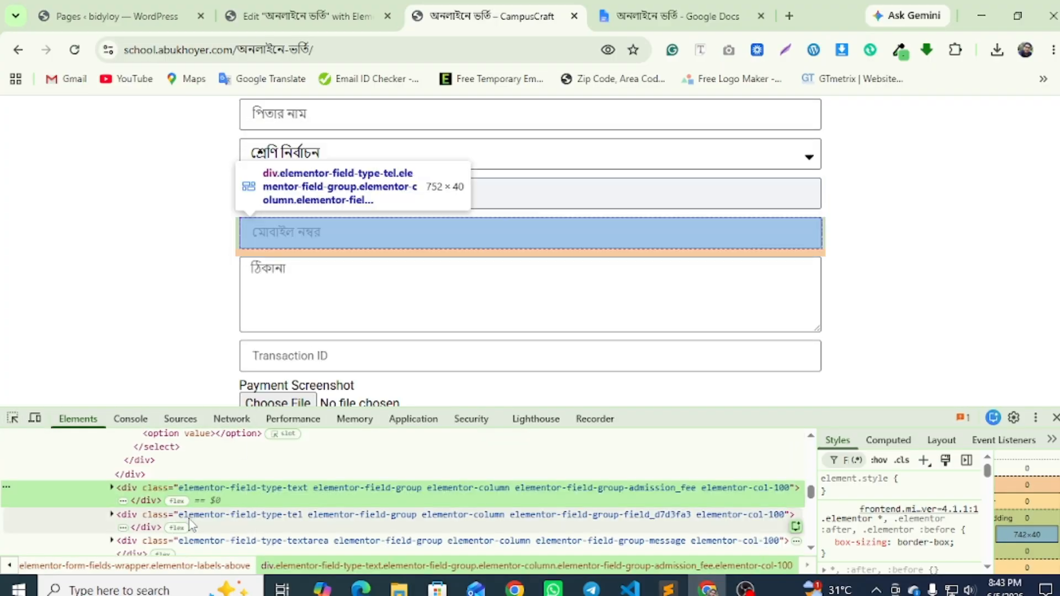
key(Right)
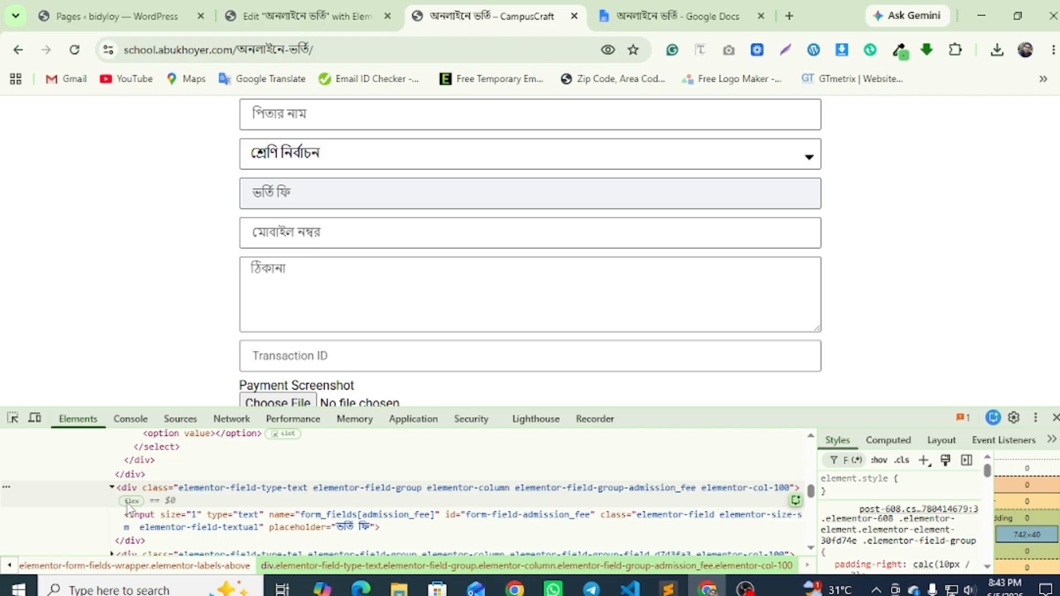
double_click(344, 529)
right_click(347, 529)
click(381, 319)
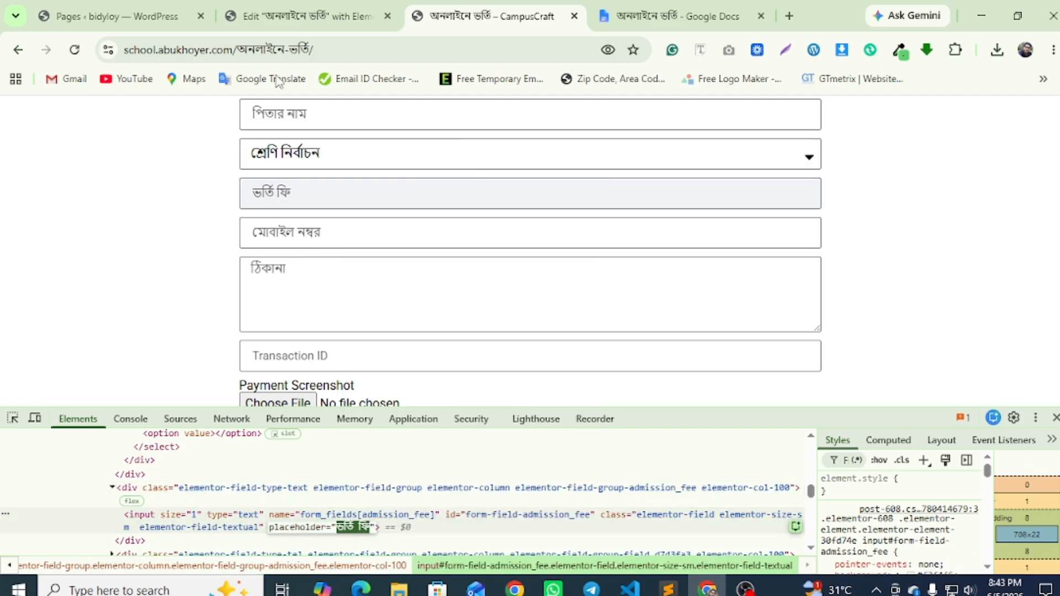
Return to the Elementor form, add a new field, and move it directly below the শ্রেণি নির্বাচন field
click(265, 22)
click(79, 270)
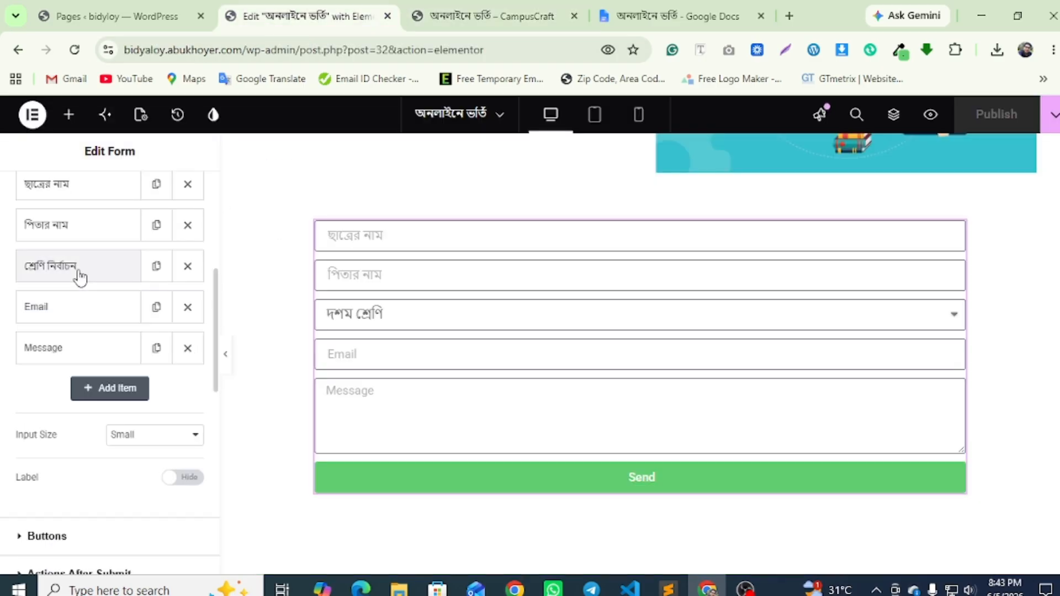
click(109, 390)
click(72, 376)
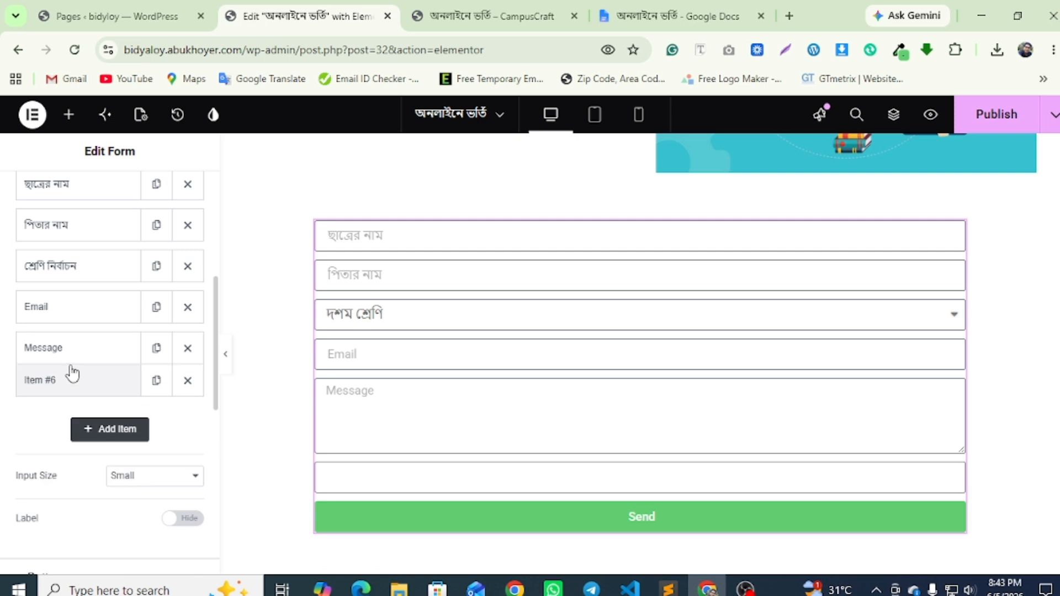
drag(72, 376, 68, 309)
Set the placeholder of the new text field below শ্রেণি নির্বাচন to "ভর্তি ফি"
click(67, 308)
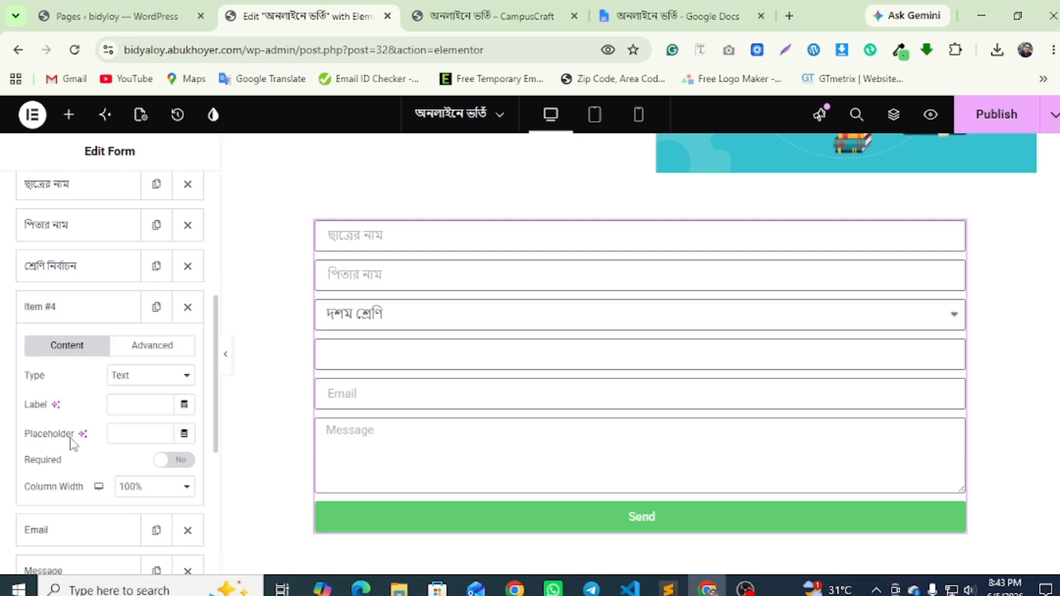
right_click(140, 437)
click(166, 255)
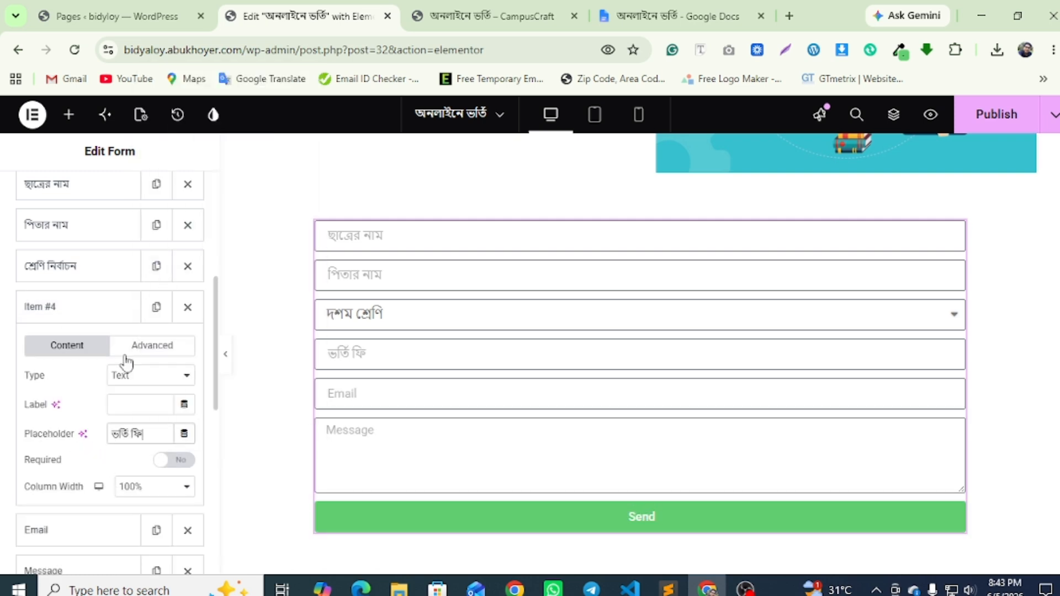
Publish the page, then inspect the mobile number field on the CampusCraft page and copy its placeholder text "মোবাইল নম্বর" from the HTML
click(969, 118)
click(486, 16)
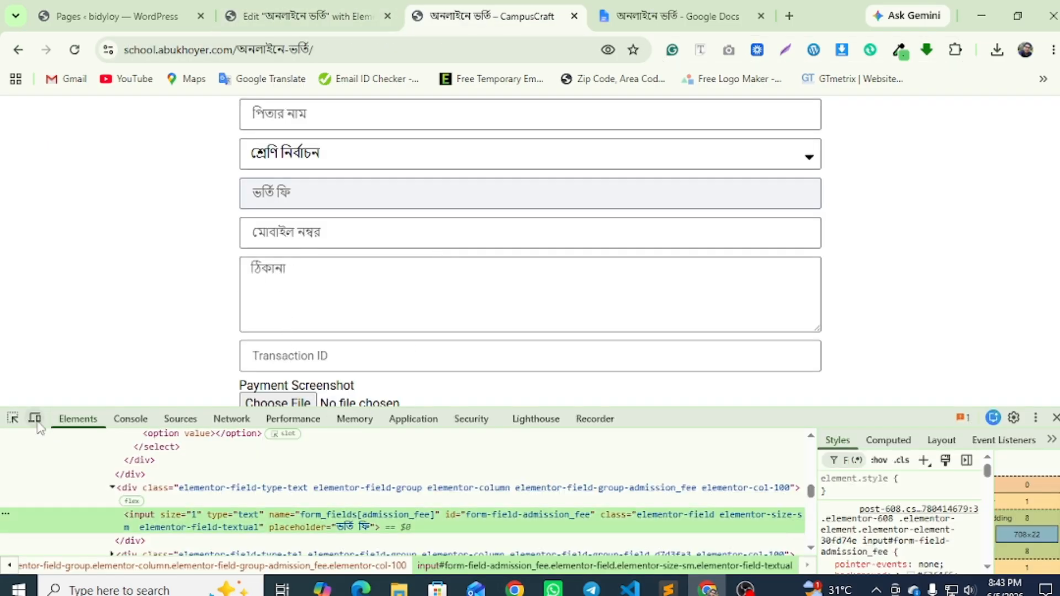
click(11, 418)
click(301, 241)
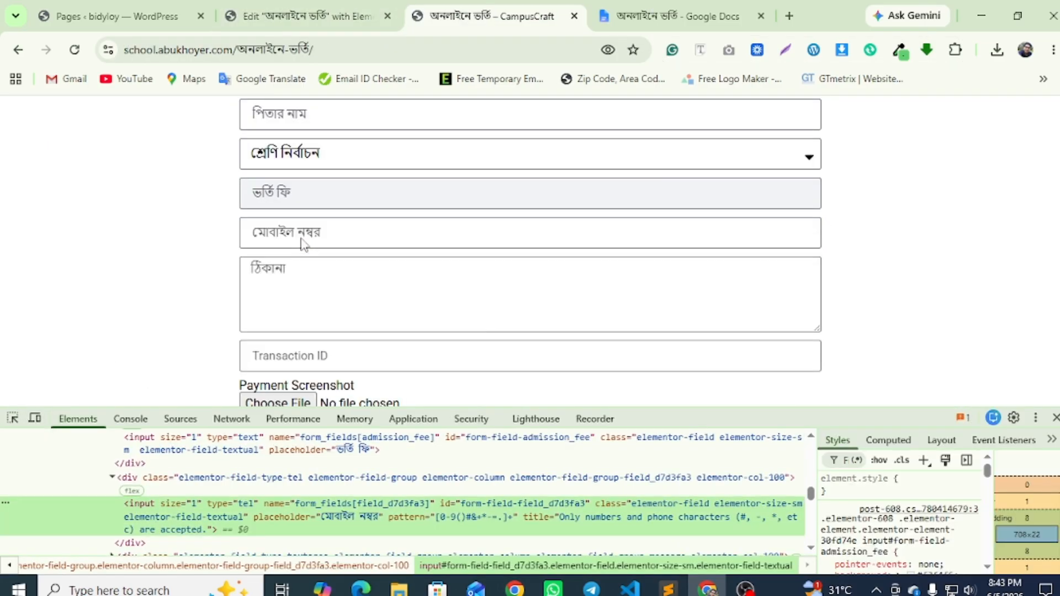
double_click(341, 518)
right_click(353, 518)
click(386, 313)
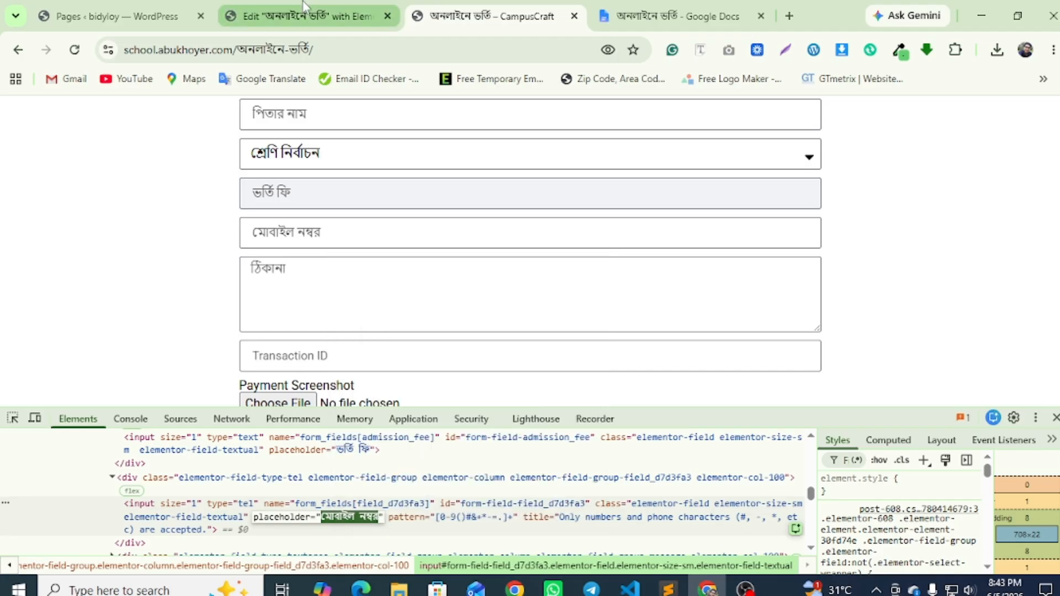
Return to the Elementor form and add a new field with "মোবাইল নম্বর" as both its label and placeholder
click(307, 16)
click(67, 316)
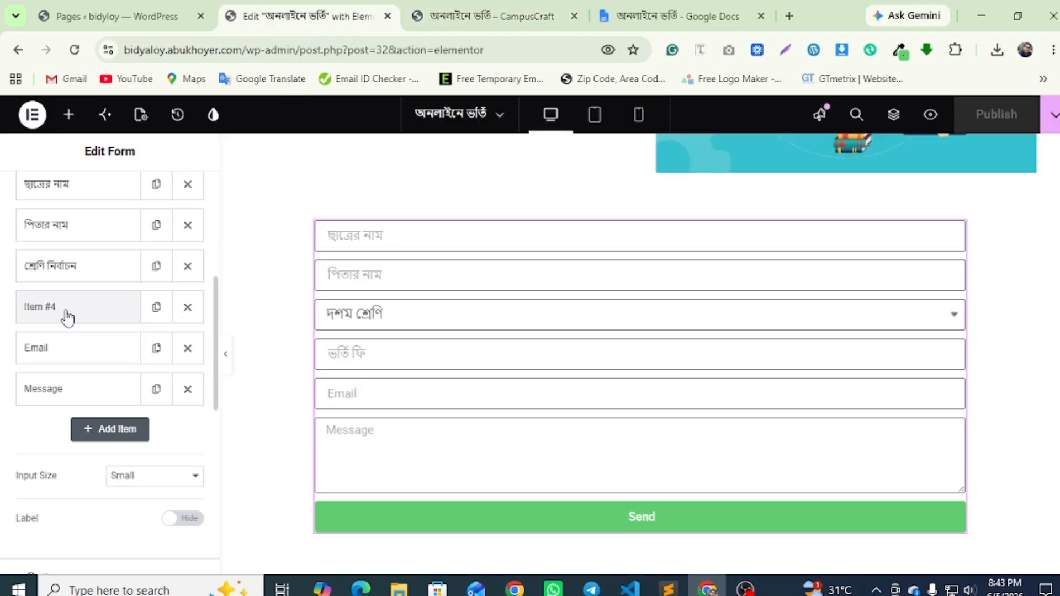
click(67, 316)
click(67, 315)
click(114, 436)
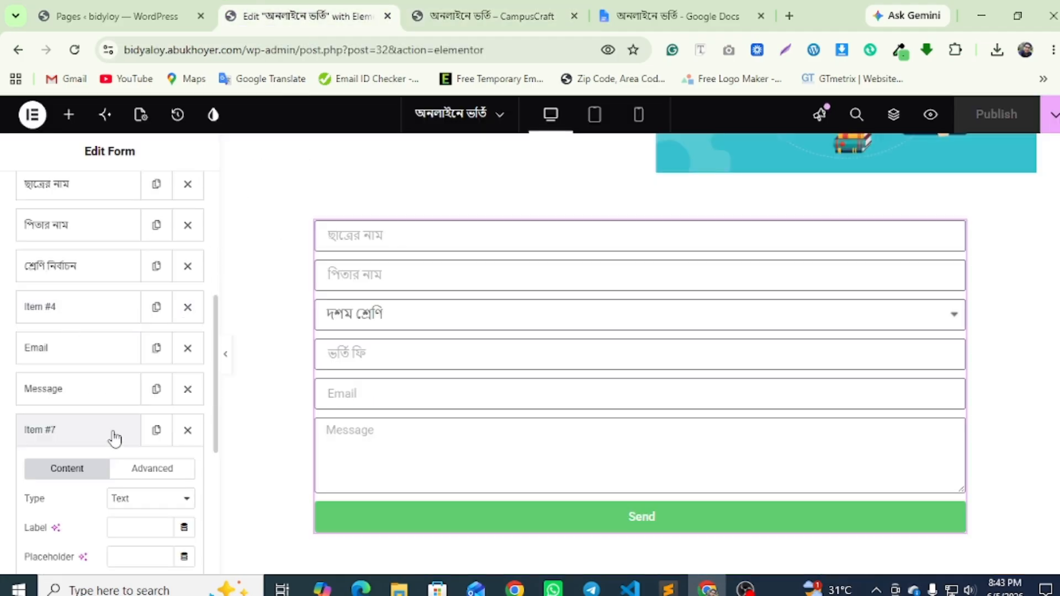
scroll(133, 507, down, 1)
right_click(127, 451)
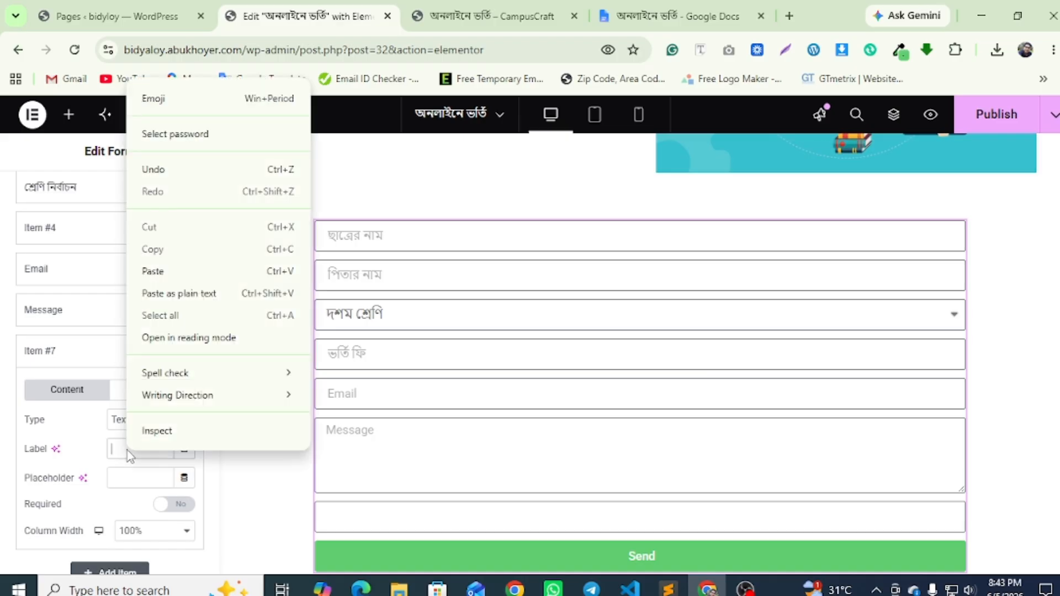
click(160, 293)
right_click(133, 478)
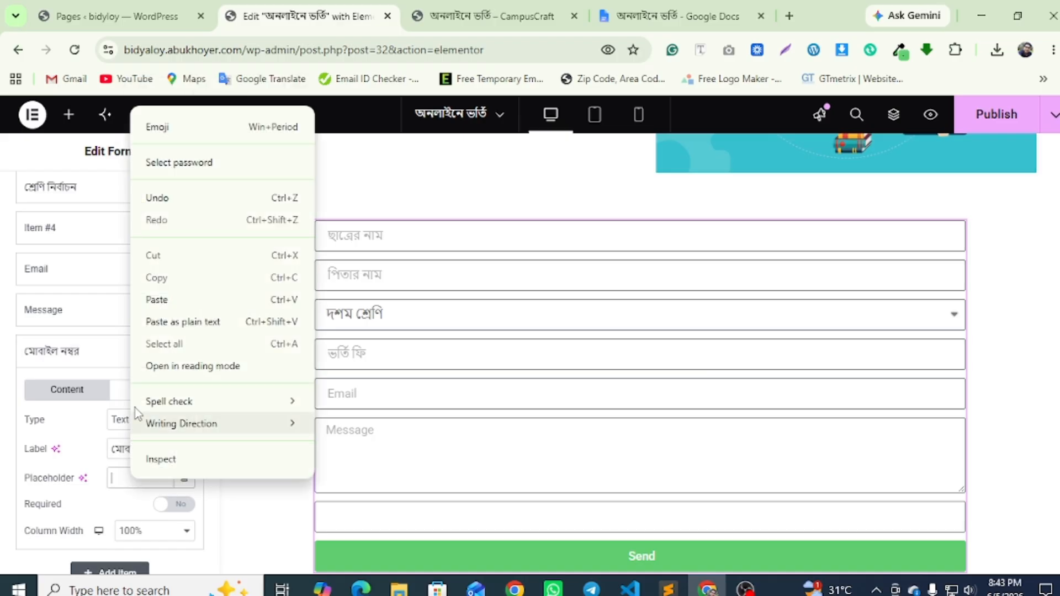
click(161, 301)
Change the মোবাইল নম্বর field's type to Tel and move it directly below the ভর্তি ফি field
click(160, 421)
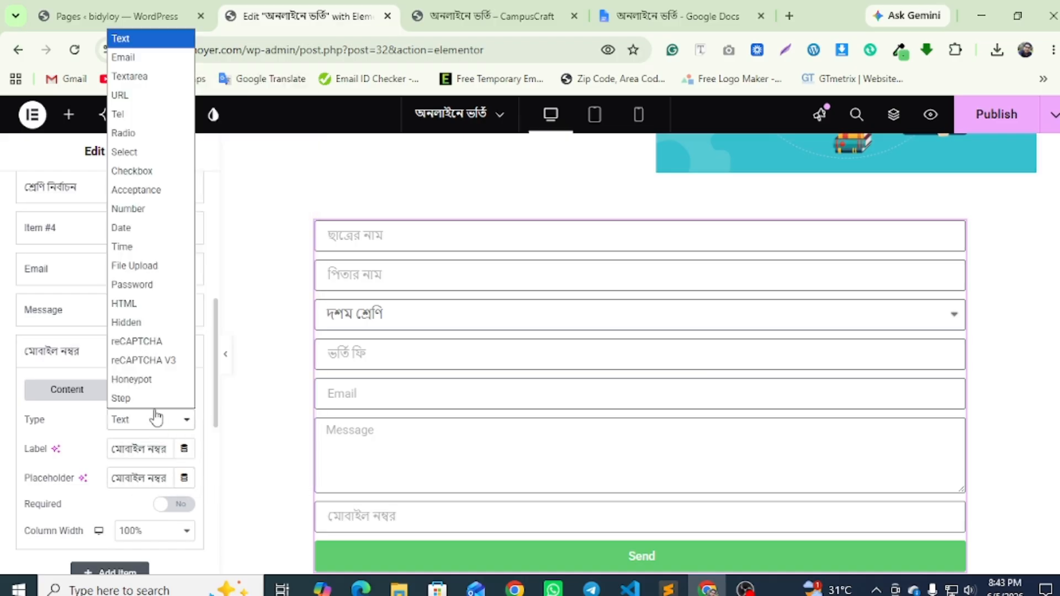
click(118, 115)
click(48, 359)
drag(47, 356, 57, 271)
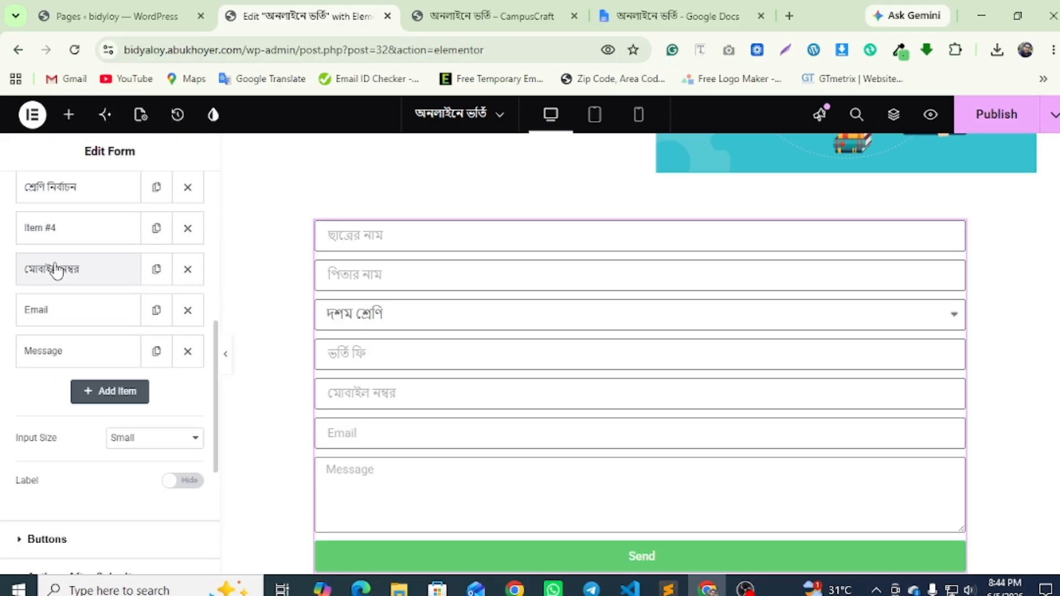
Inspect the address text area on the CampusCraft page and copy its placeholder text "ঠিকানা" from the HTML
click(539, 16)
scroll(321, 343, down, 2)
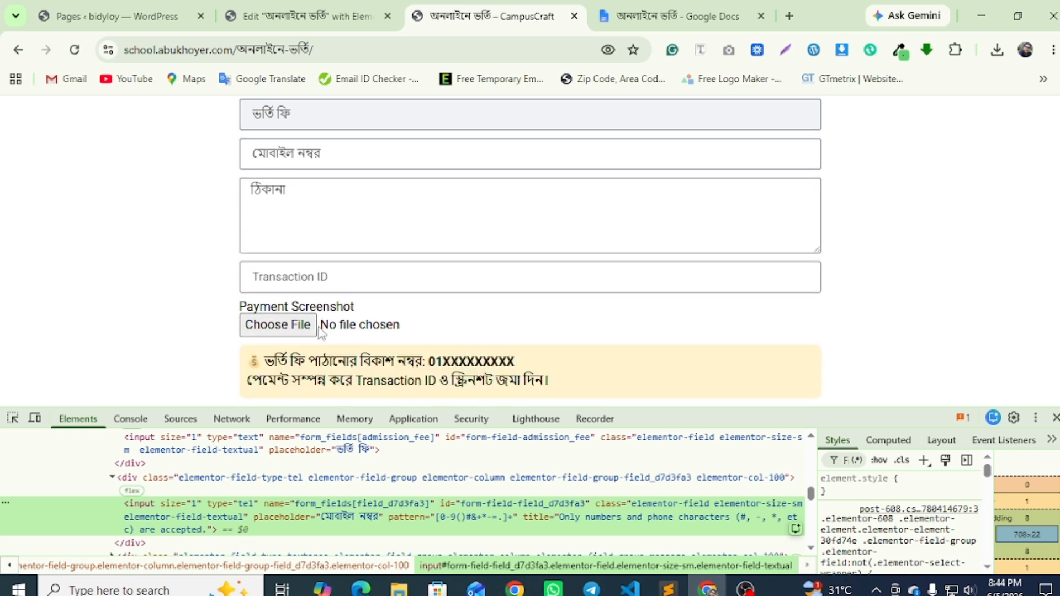
key(ctrl+shift+c)
click(297, 225)
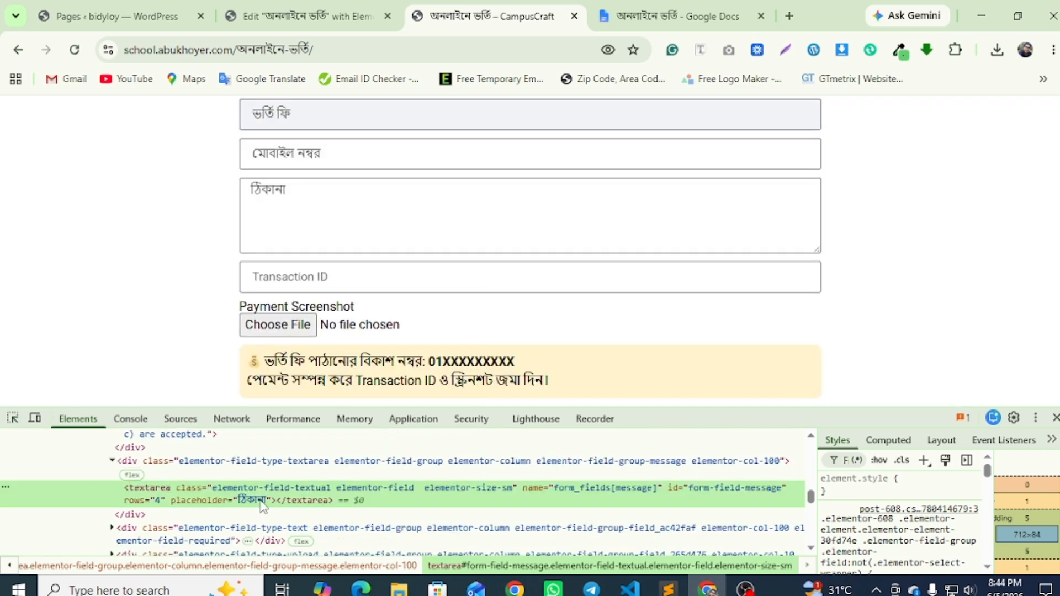
double_click(252, 500)
right_click(252, 499)
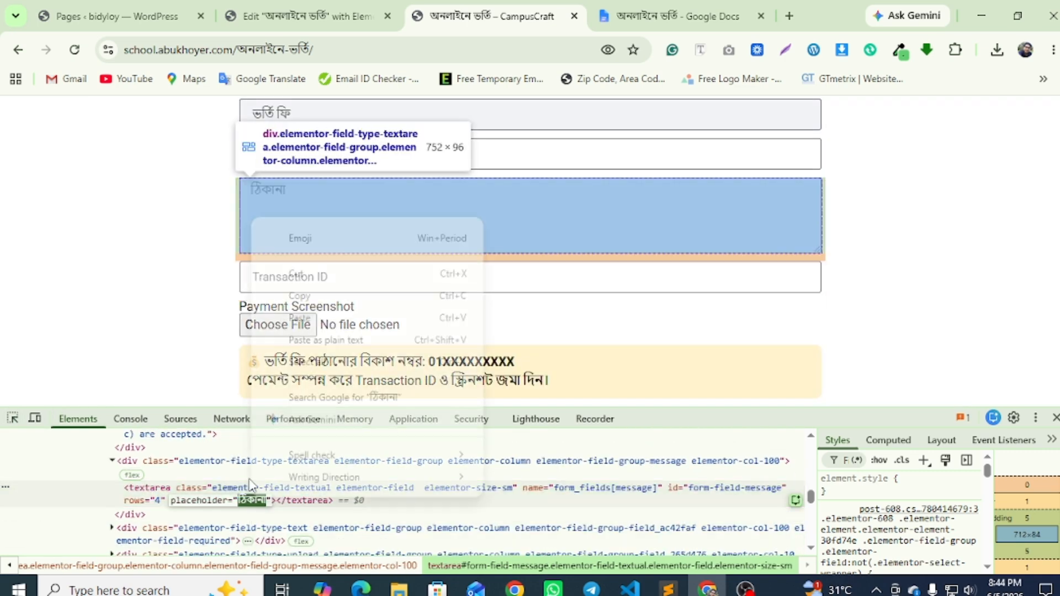
click(301, 296)
Return to the Elementor form, delete the Email field, and set the Message field's placeholder to "ঠিকানা"
click(307, 16)
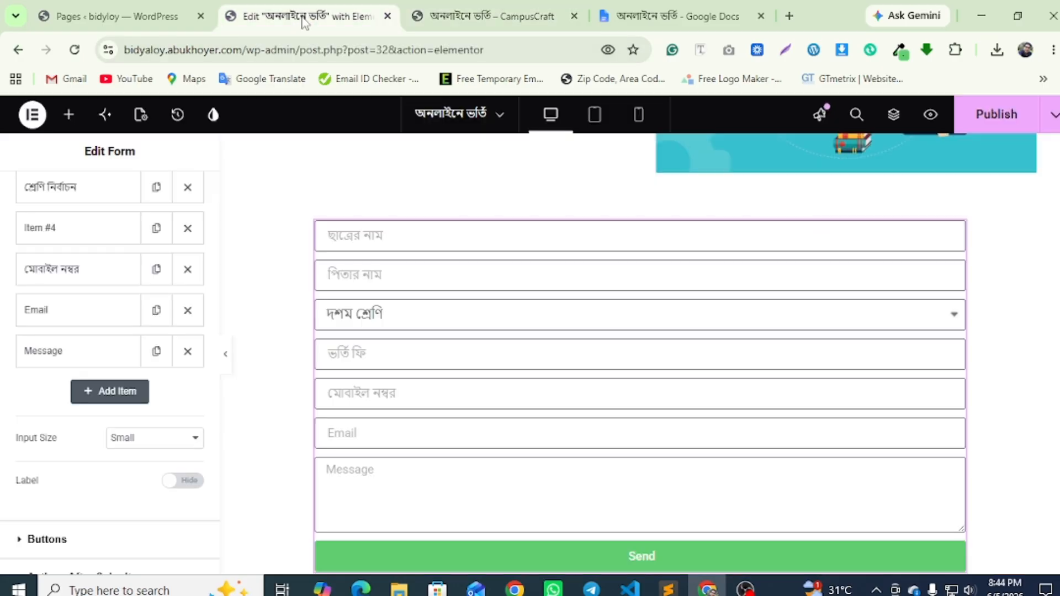
click(188, 311)
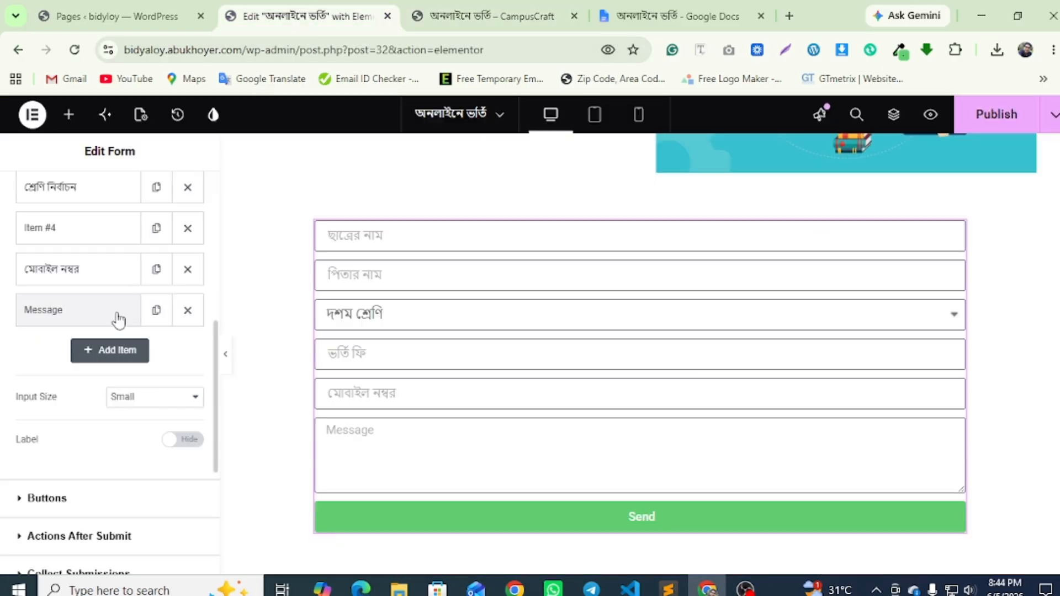
click(106, 314)
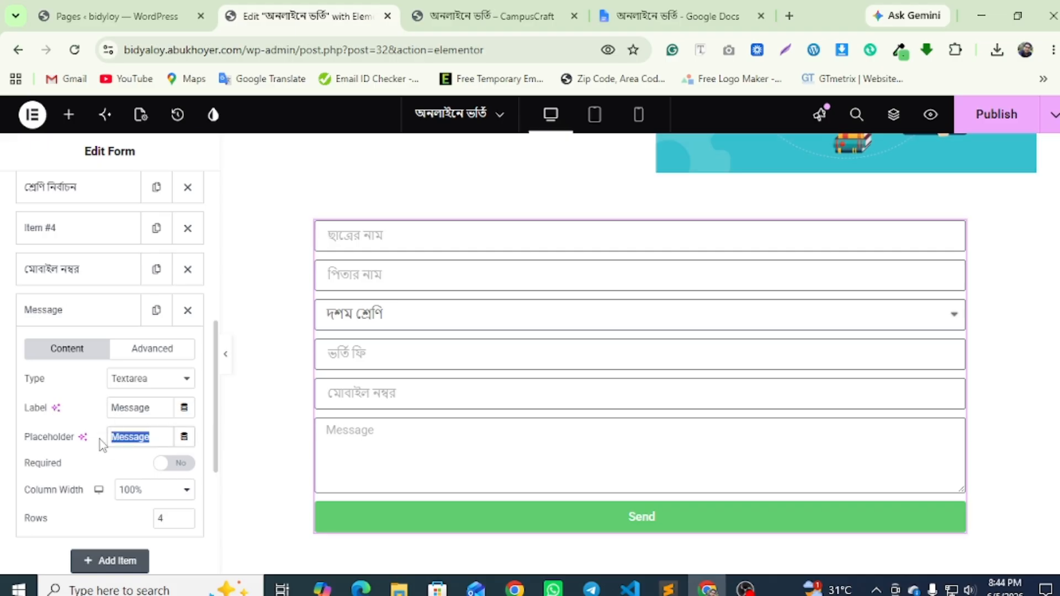
right_click(145, 437)
click(189, 199)
Publish the page, and copy the placeholder text "Transaction ID" from the HTML of that field on the CampusCraft page
click(961, 114)
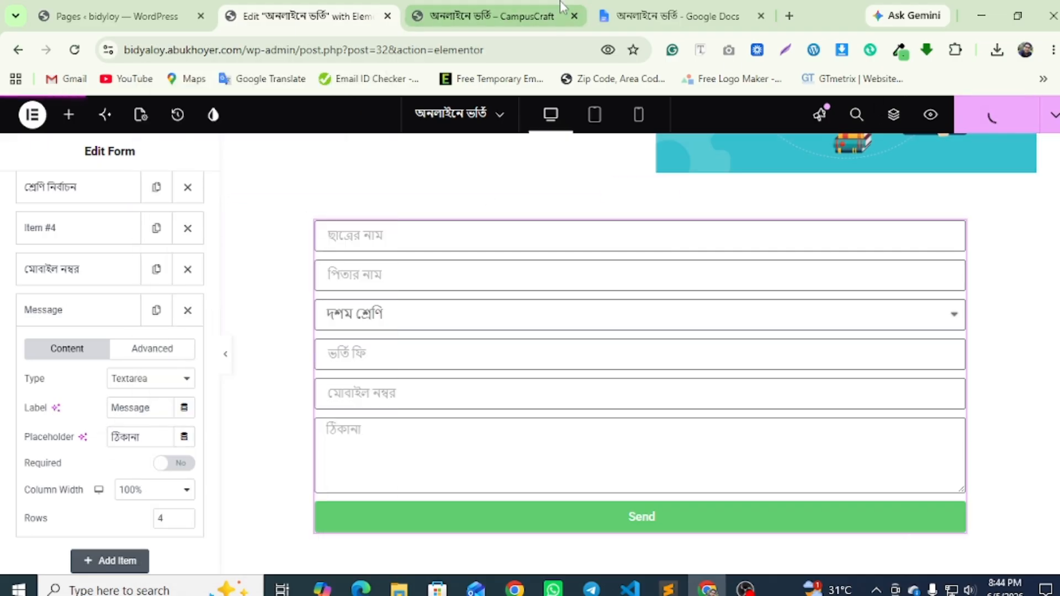
click(560, 7)
scroll(417, 192, down, 3)
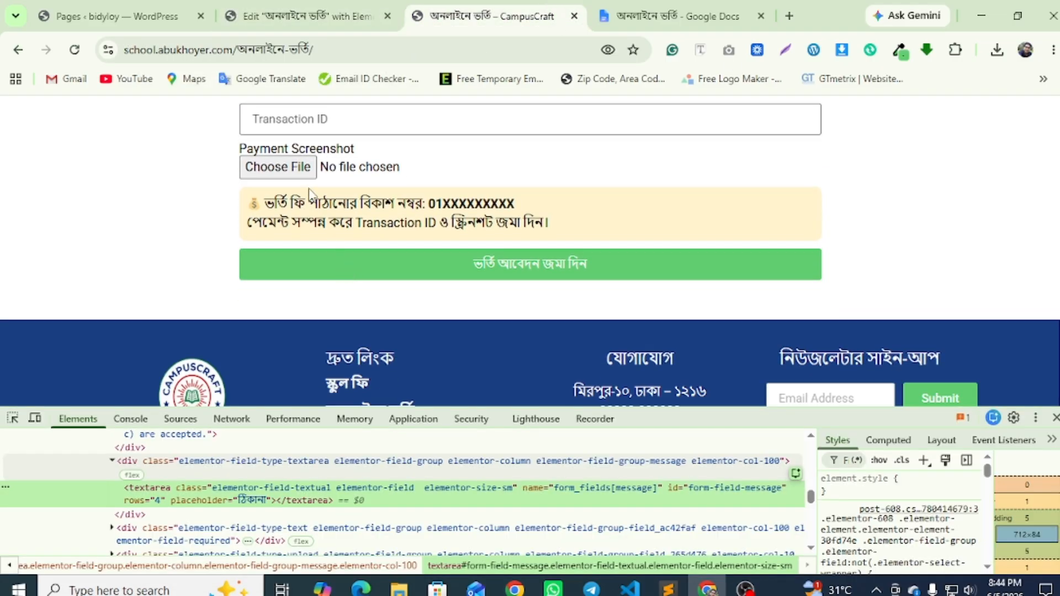
scroll(317, 196, up, 1)
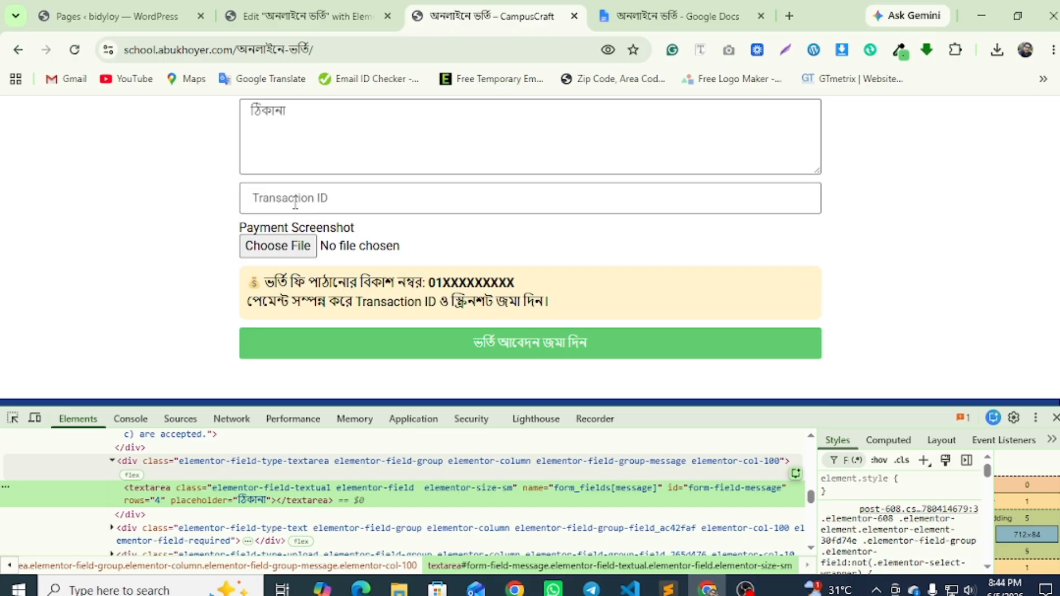
click(12, 418)
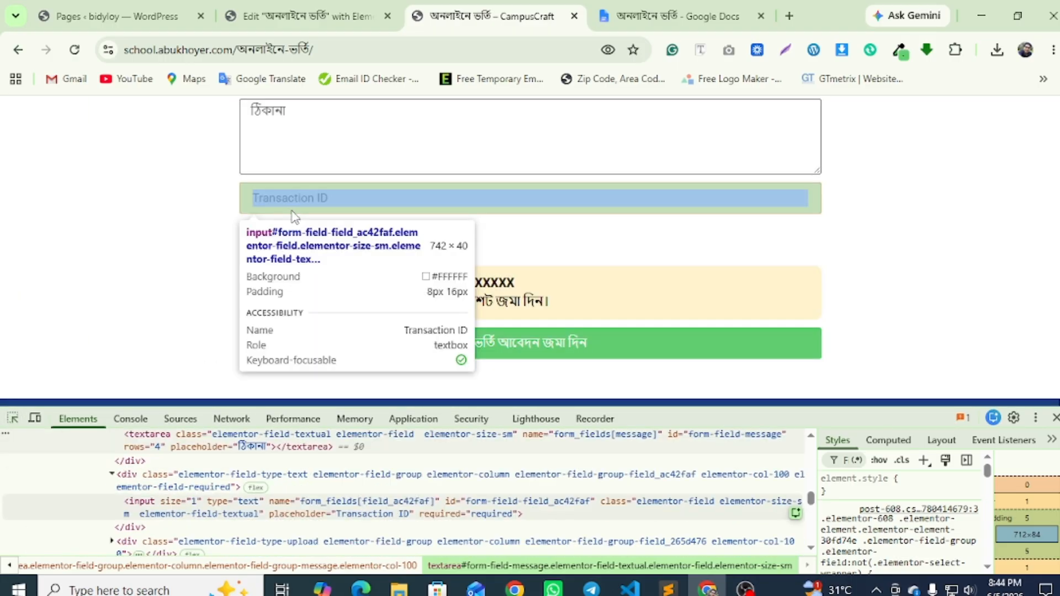
click(293, 205)
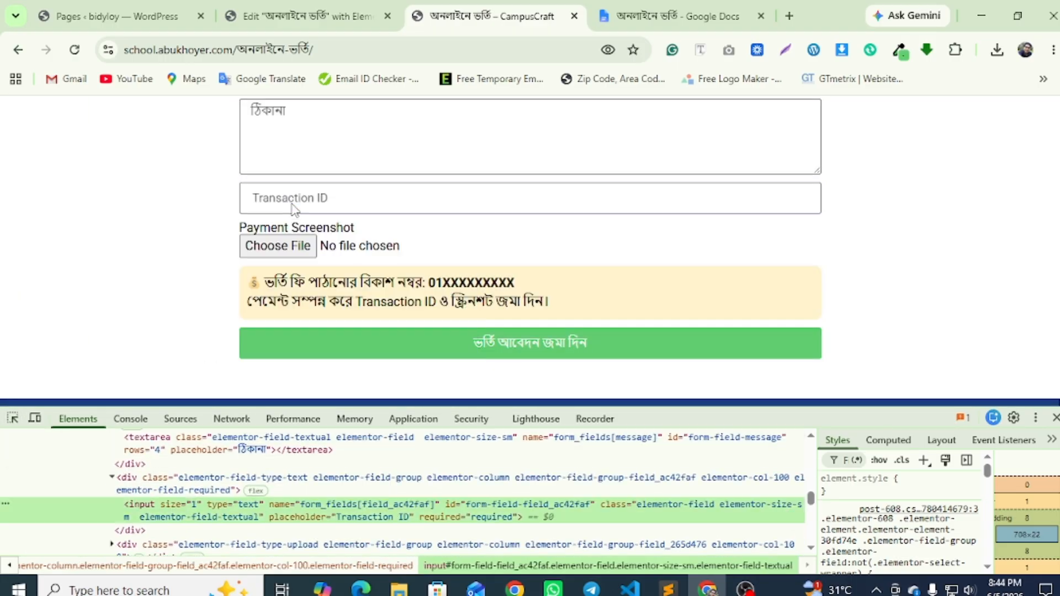
double_click(370, 519)
right_click(370, 521)
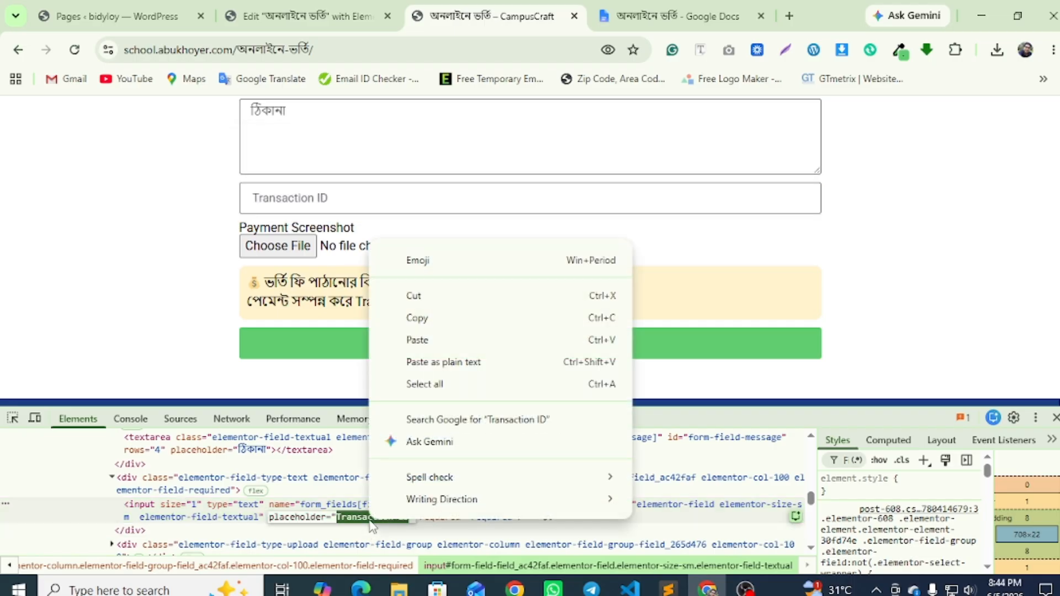
click(426, 318)
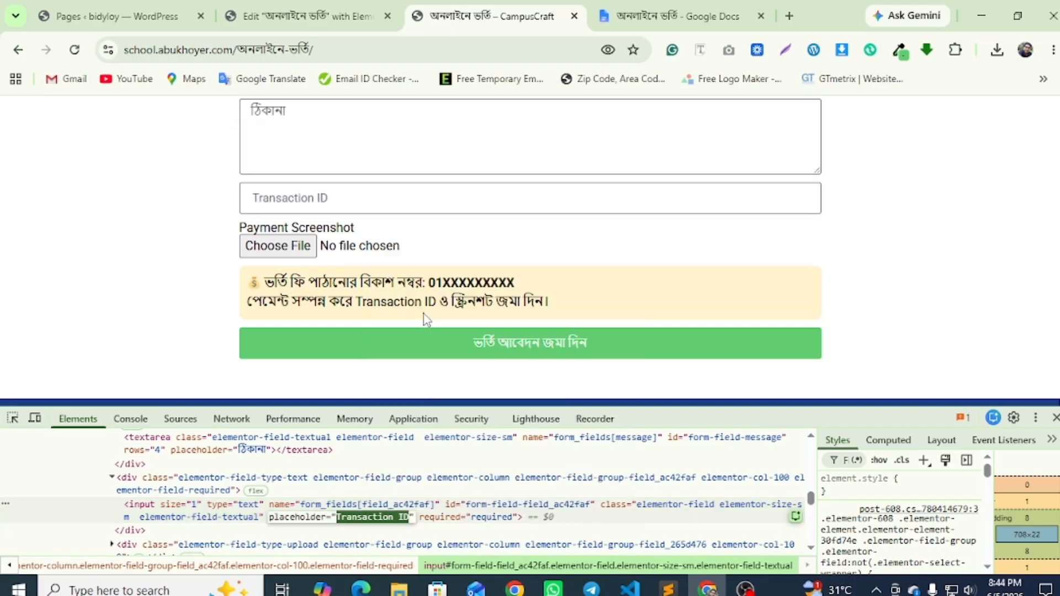
Return to the Elementor form and add a text field below Message with "Transaction ID" as its label and placeholder
click(287, 16)
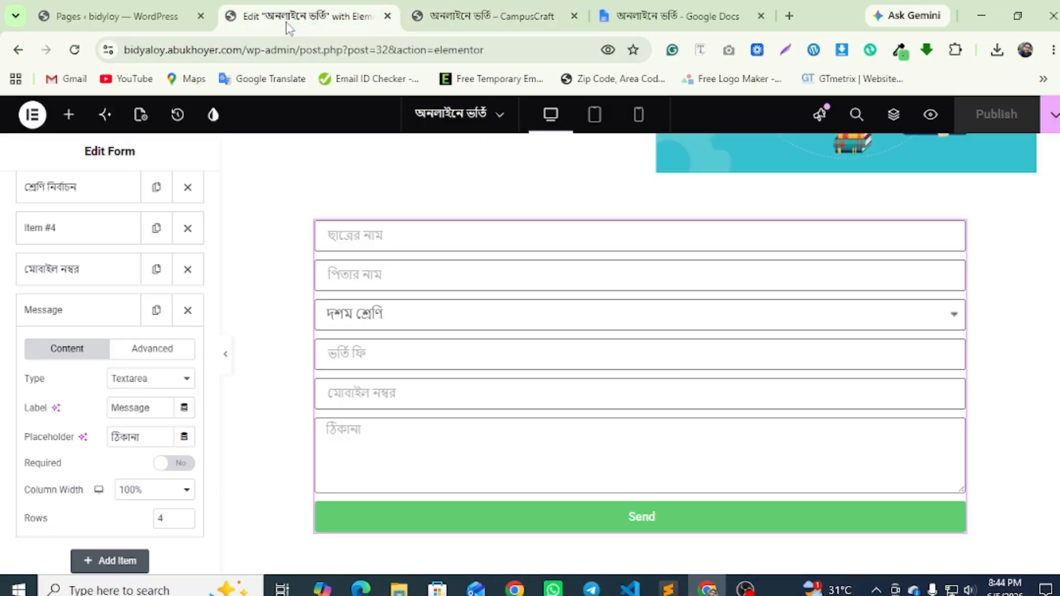
click(90, 311)
click(105, 350)
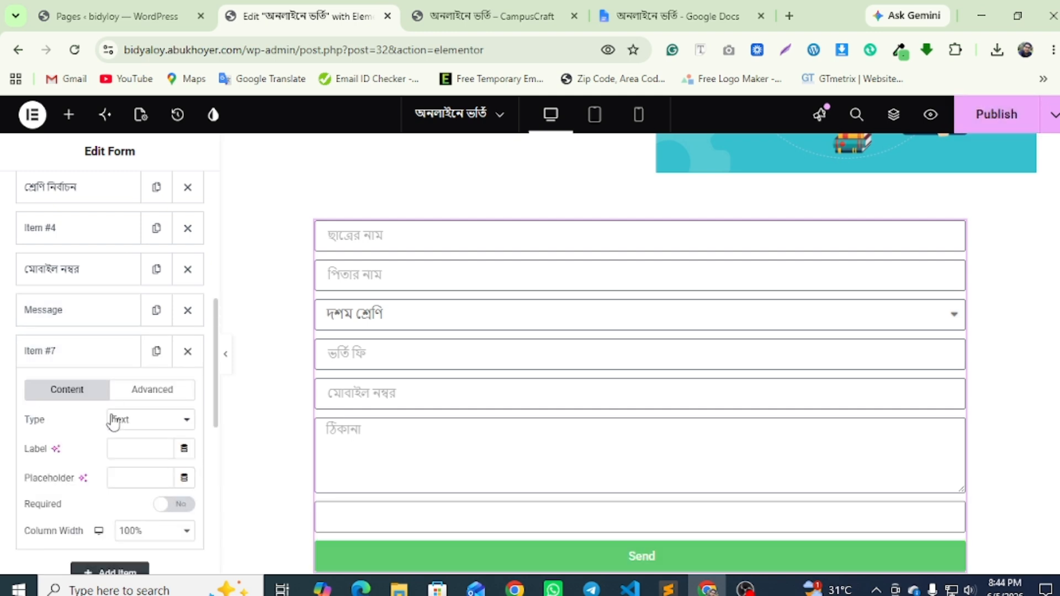
right_click(149, 453)
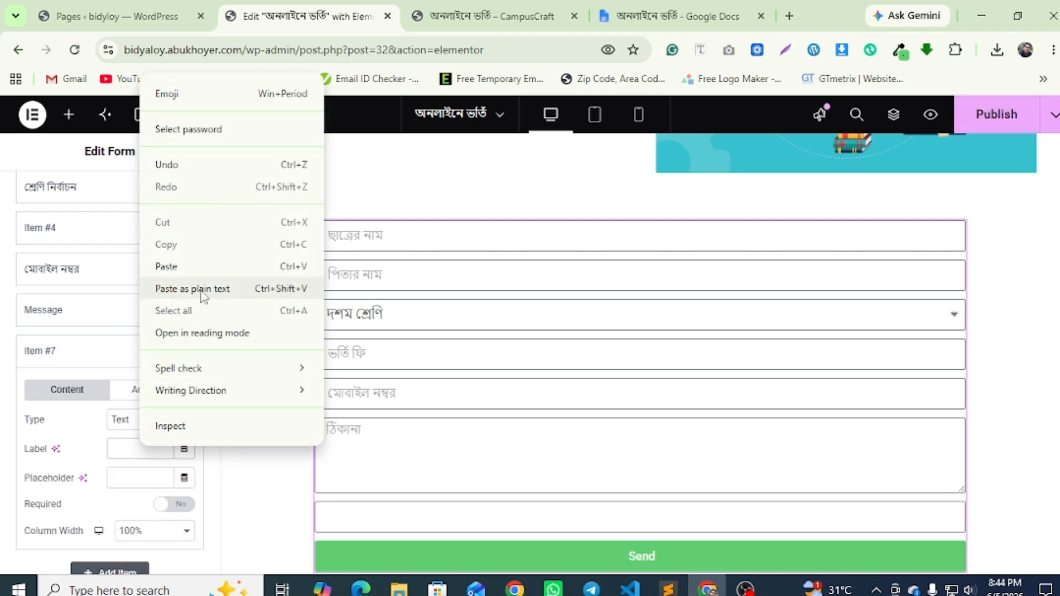
click(180, 268)
right_click(127, 488)
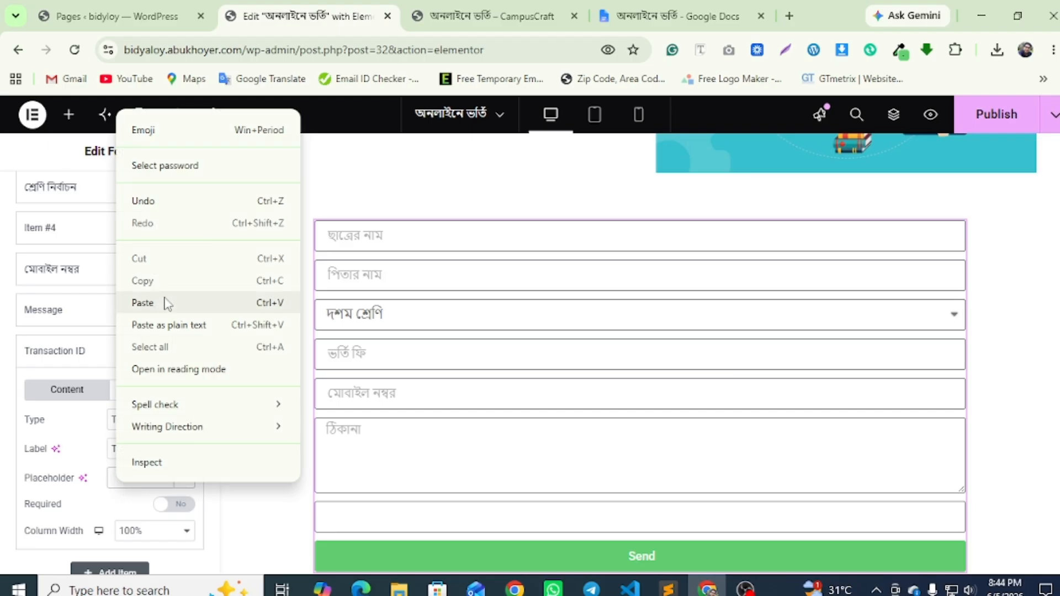
click(145, 304)
click(69, 352)
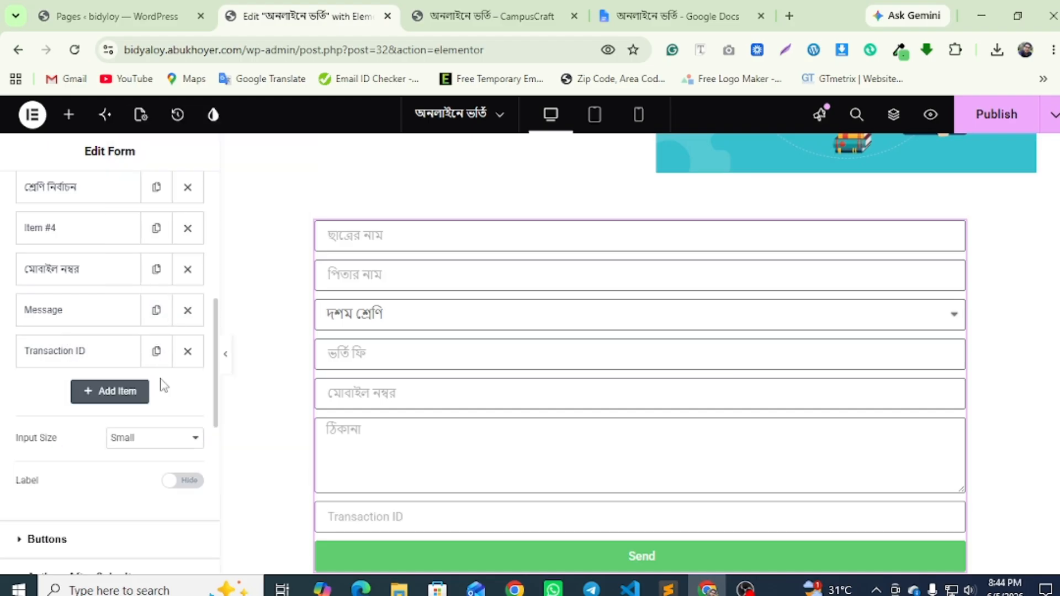
Add a File Upload field below Transaction ID with "Payment Screenshot" as its label and allowed file types, and publish the page
click(111, 391)
click(125, 467)
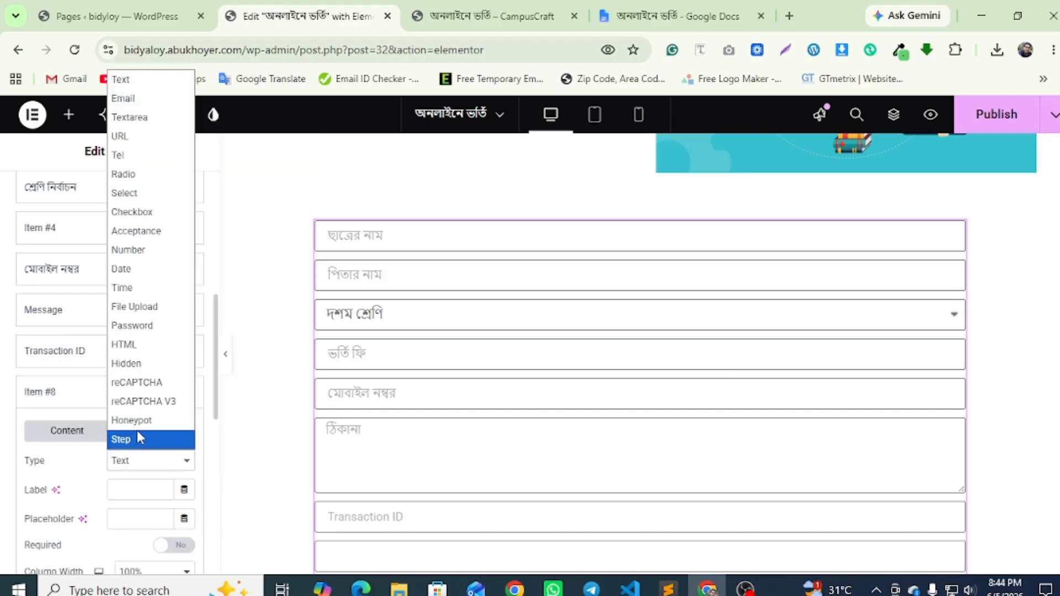
click(131, 310)
scroll(78, 454, down, 3)
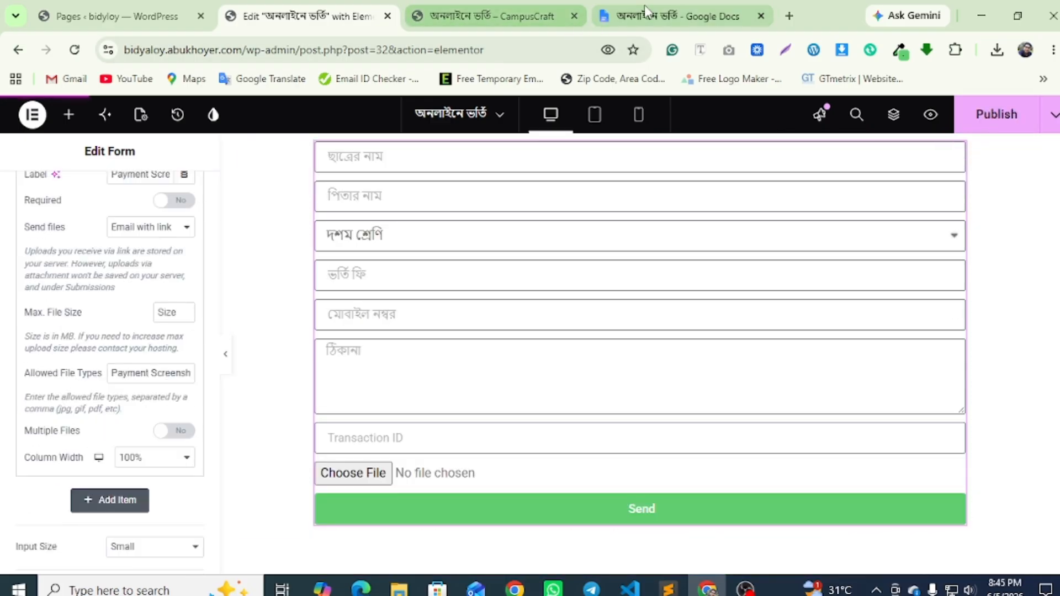
Switch to the অনলাইনে ভর্তি Google Docs document and copy the script that assigns an admission fee to each class
click(685, 16)
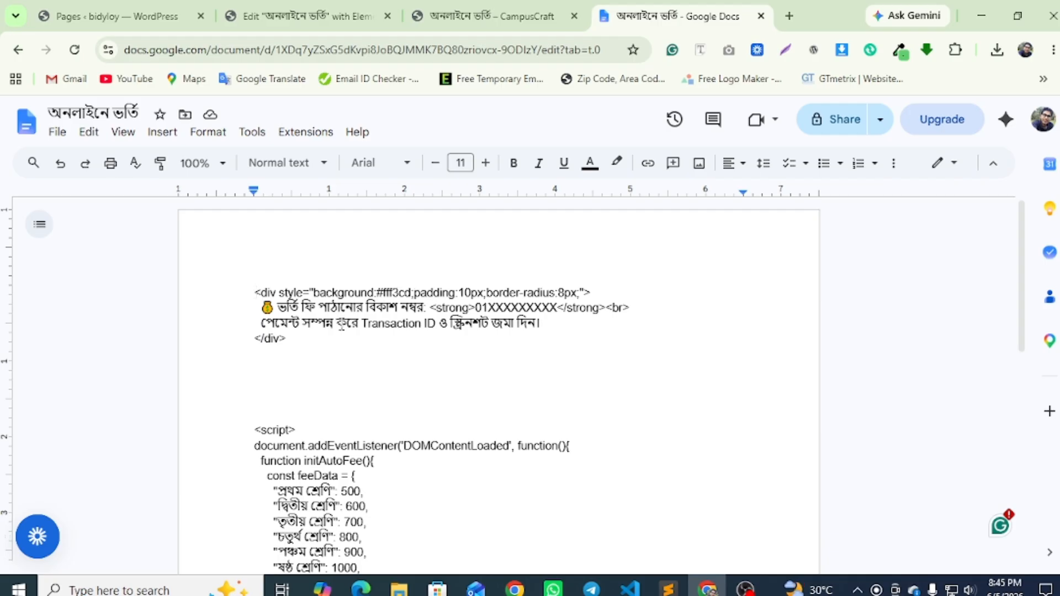
scroll(341, 325, down, 3)
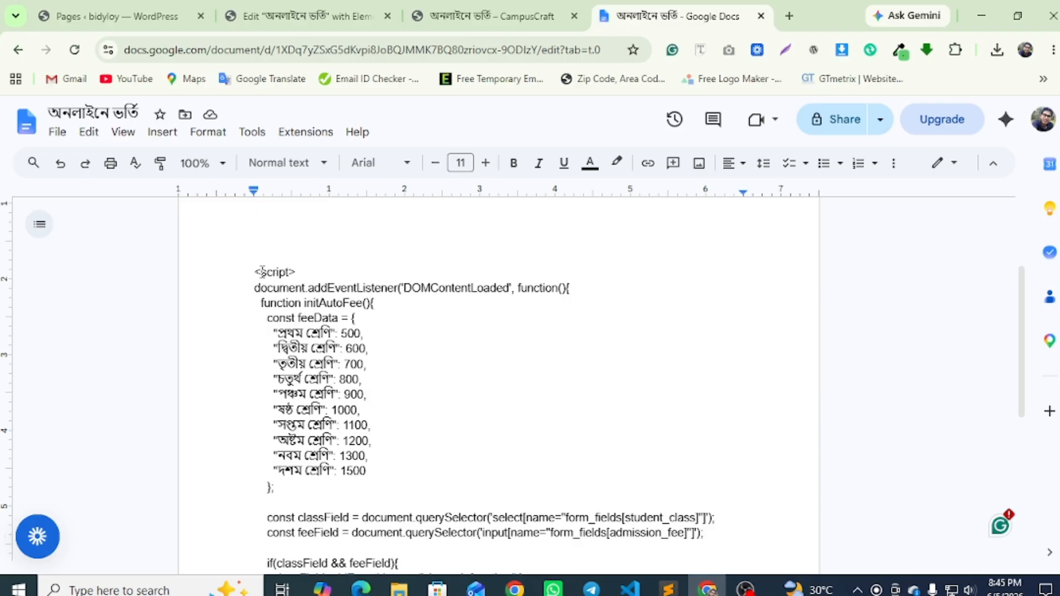
drag(284, 321, 330, 372)
Return to the Elementor editor and place an HTML widget directly below the admission form
click(306, 11)
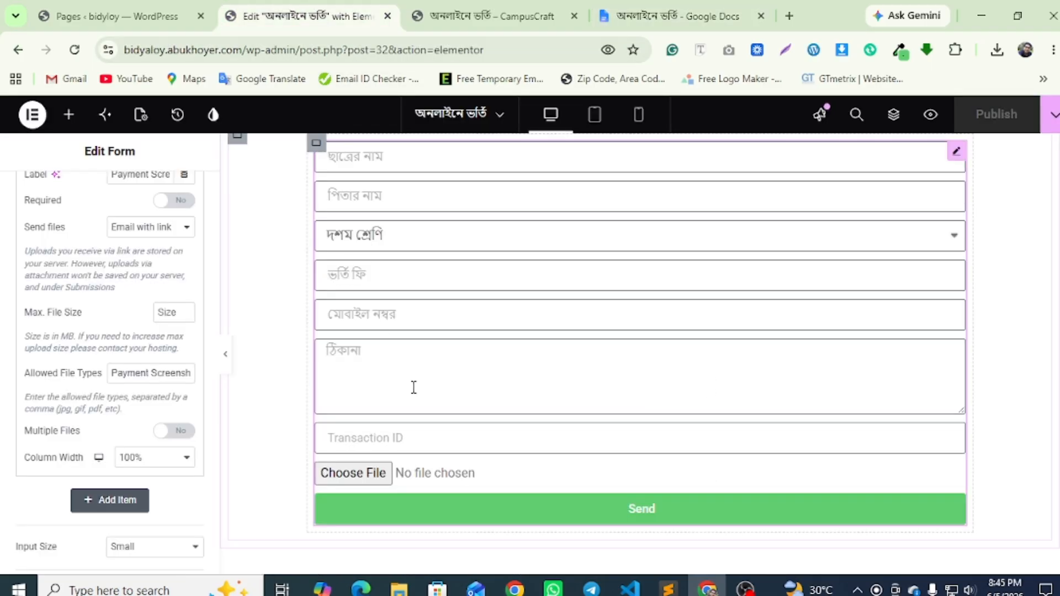
scroll(409, 388, down, 4)
click(68, 115)
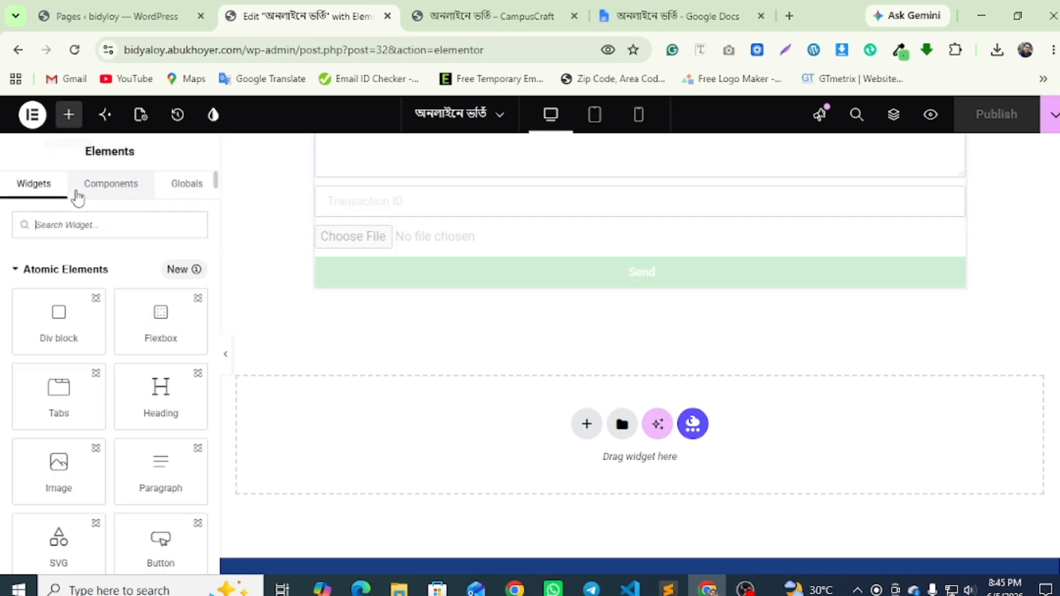
text(html)
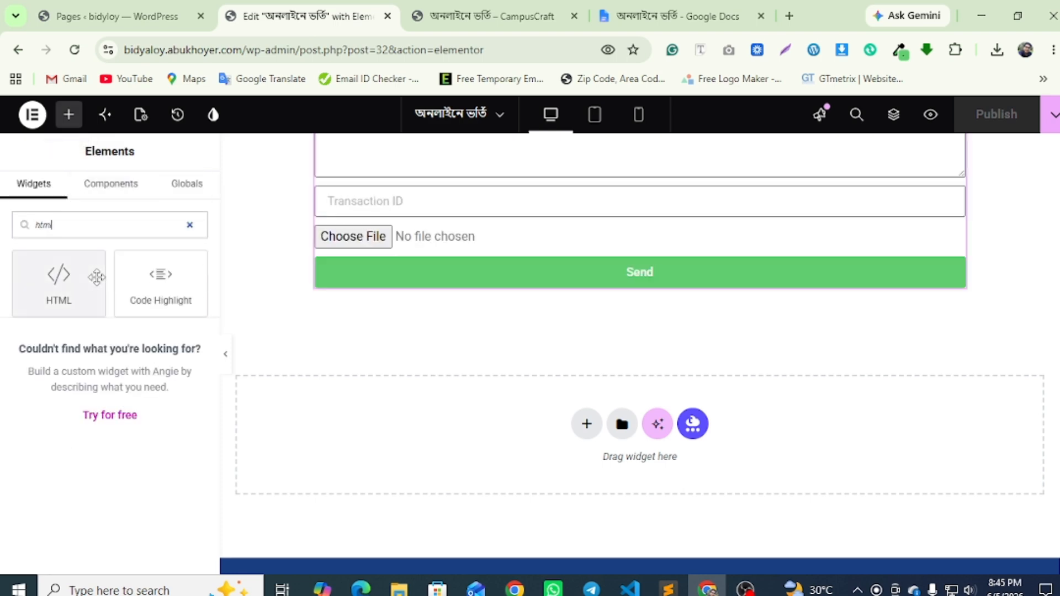
drag(69, 272, 622, 280)
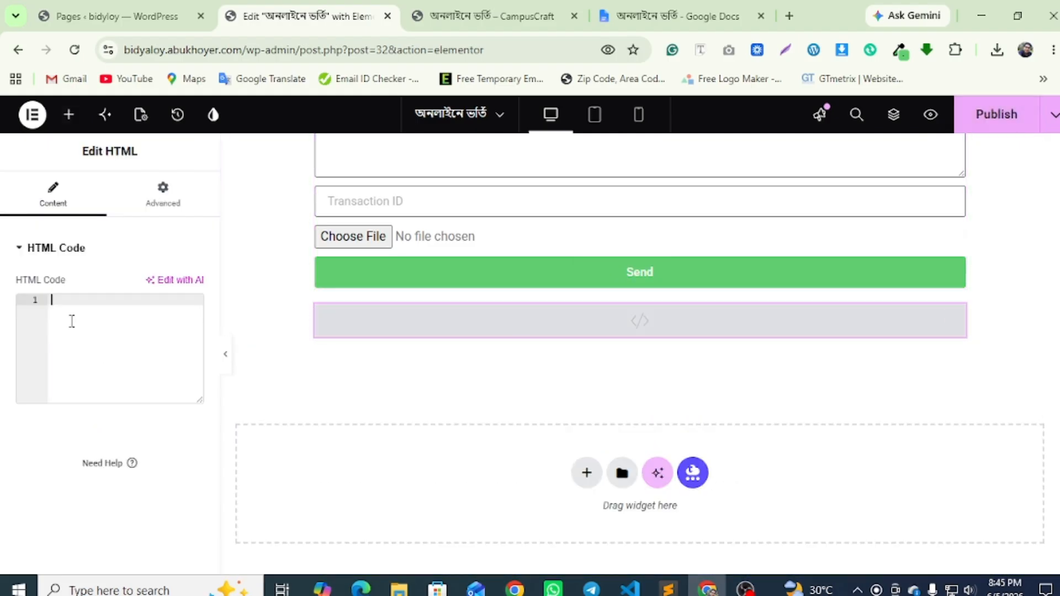
Paste the admission fee script into the HTML widget below the form and publish the page
click(72, 320)
key(ctrl+v)
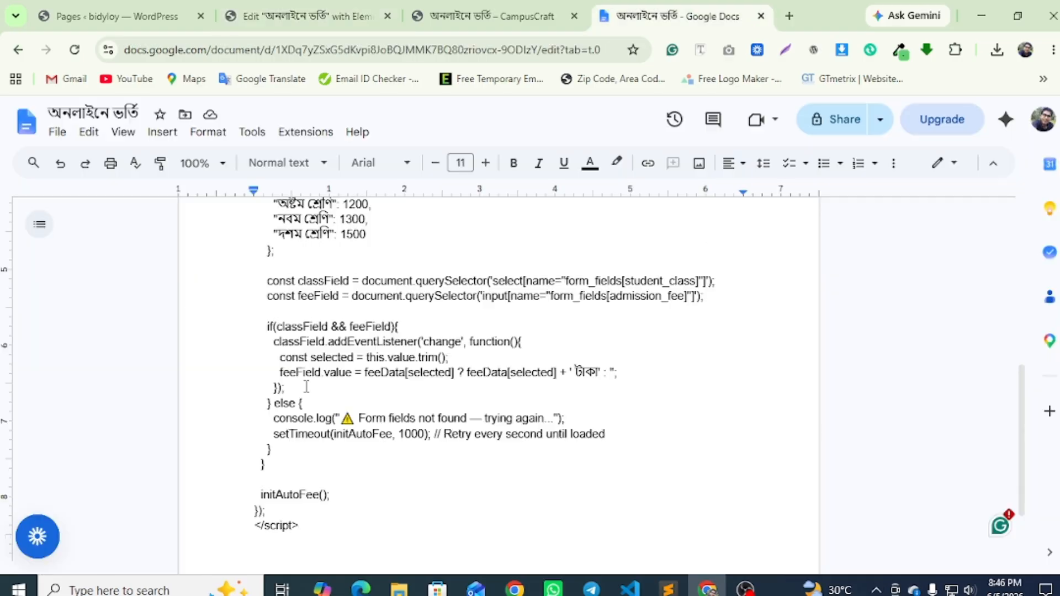
Switch to the অনলাইনে ভর্তি Google Docs document and copy the div markup of the bKash payment notice
scroll(305, 386, up, 5)
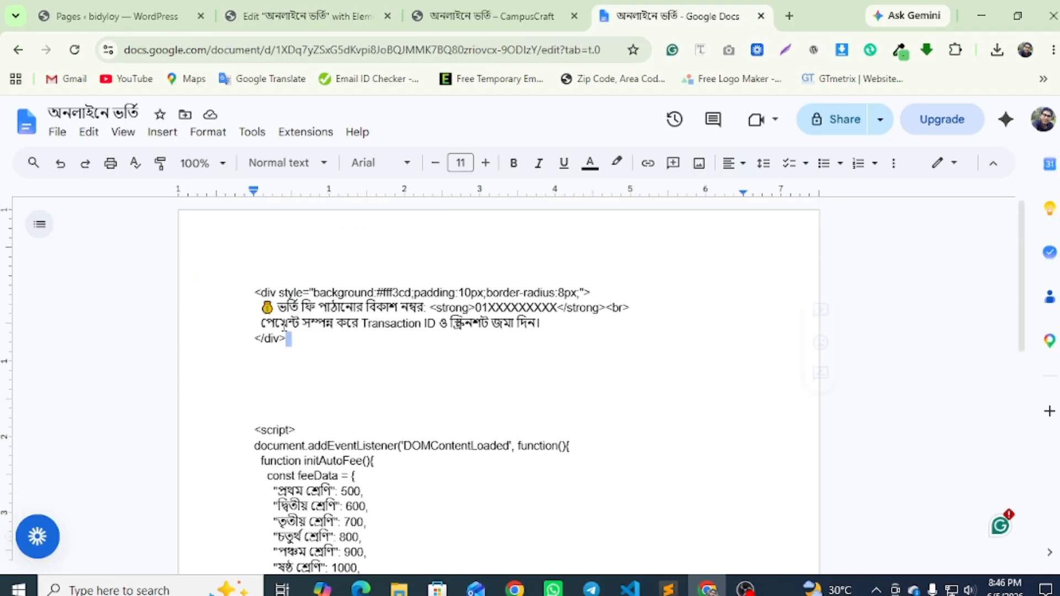
drag(289, 338, 254, 291)
right_click(283, 315)
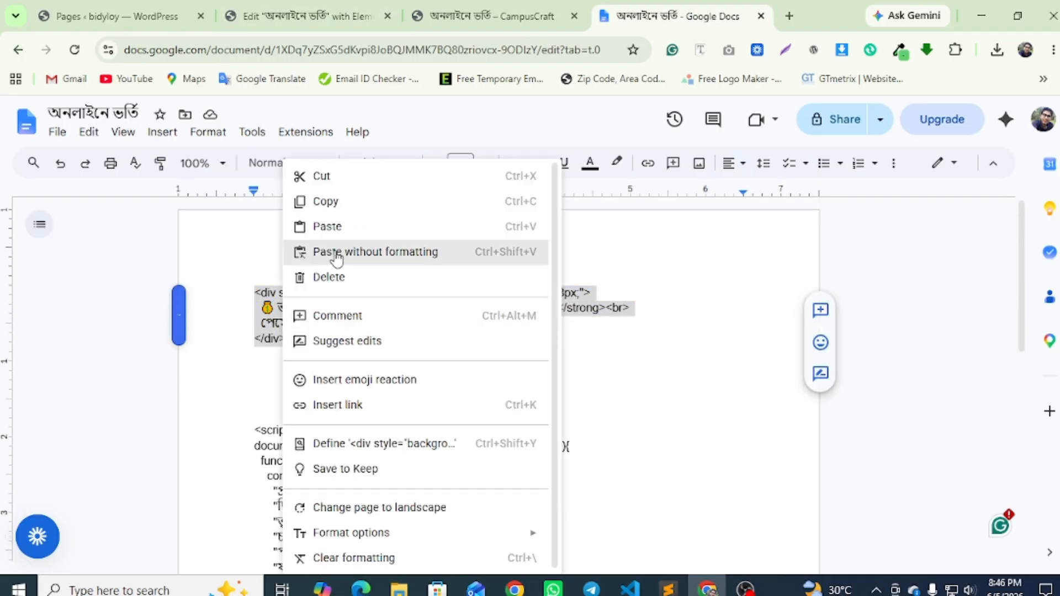
click(326, 202)
Return to the Elementor editor, add an HTML field below Payment Screenshot containing the copied payment notice markup, and publish the page
click(301, 16)
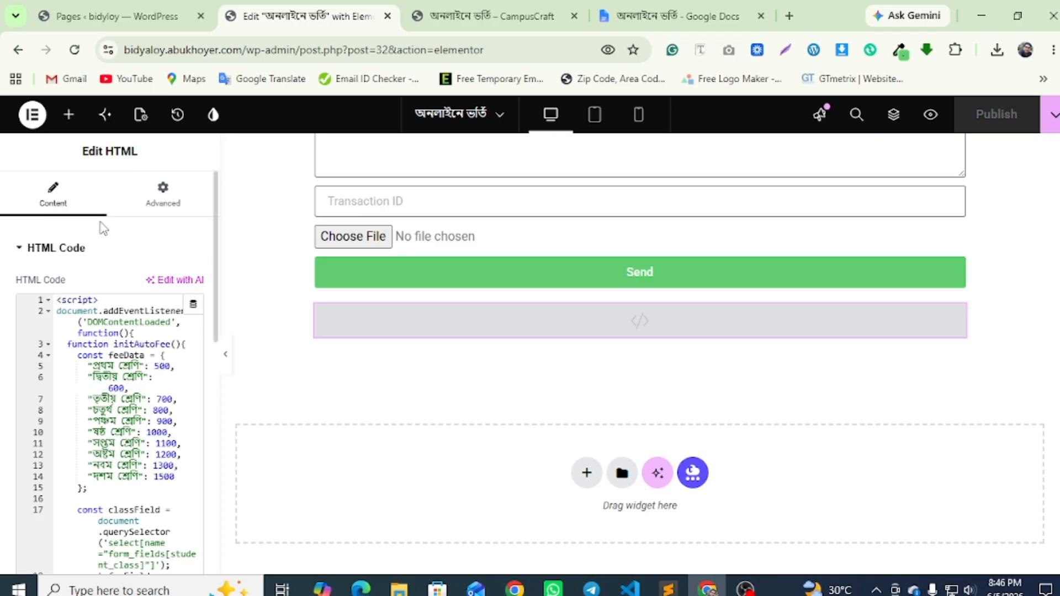
click(463, 217)
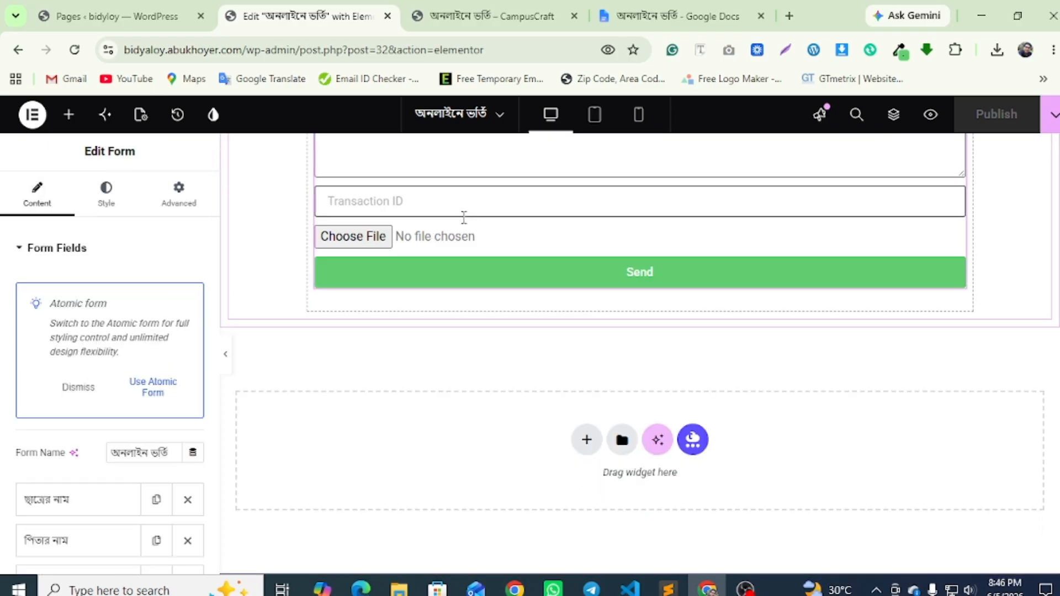
scroll(86, 415, down, 4)
scroll(84, 418, down, 3)
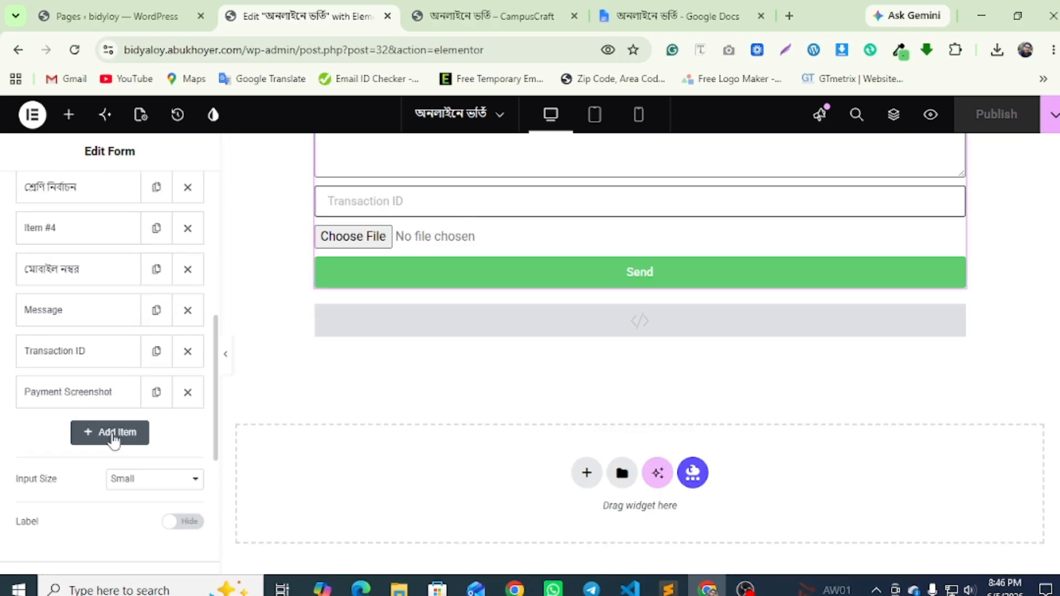
click(113, 435)
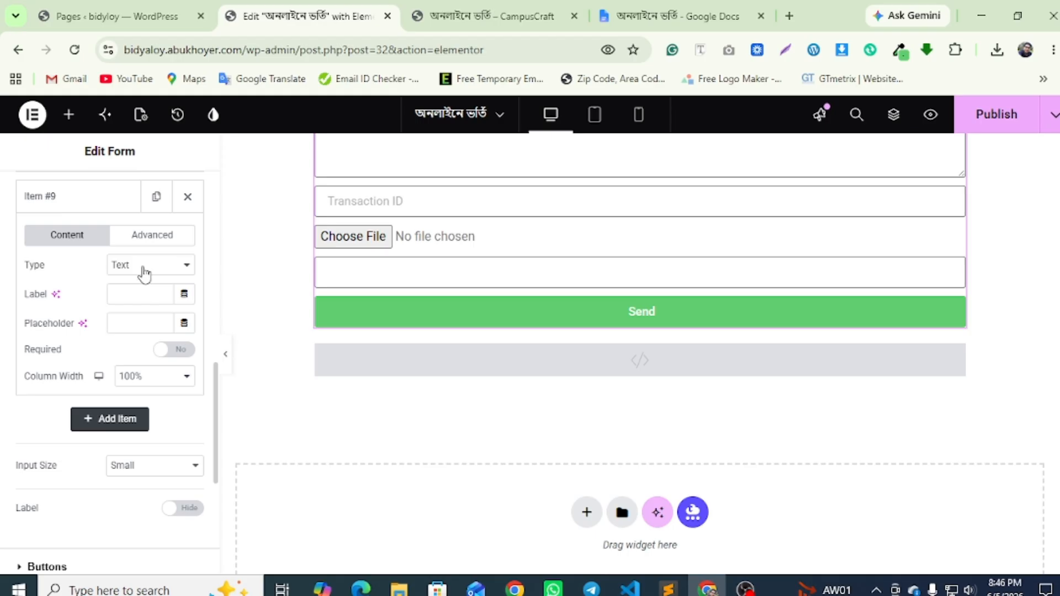
click(145, 267)
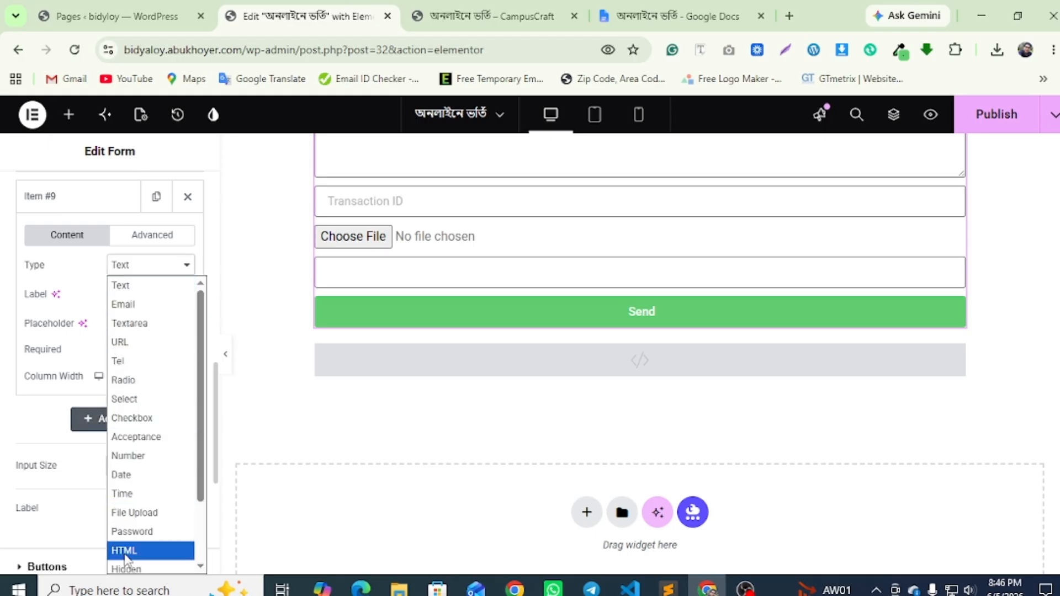
click(125, 552)
right_click(49, 349)
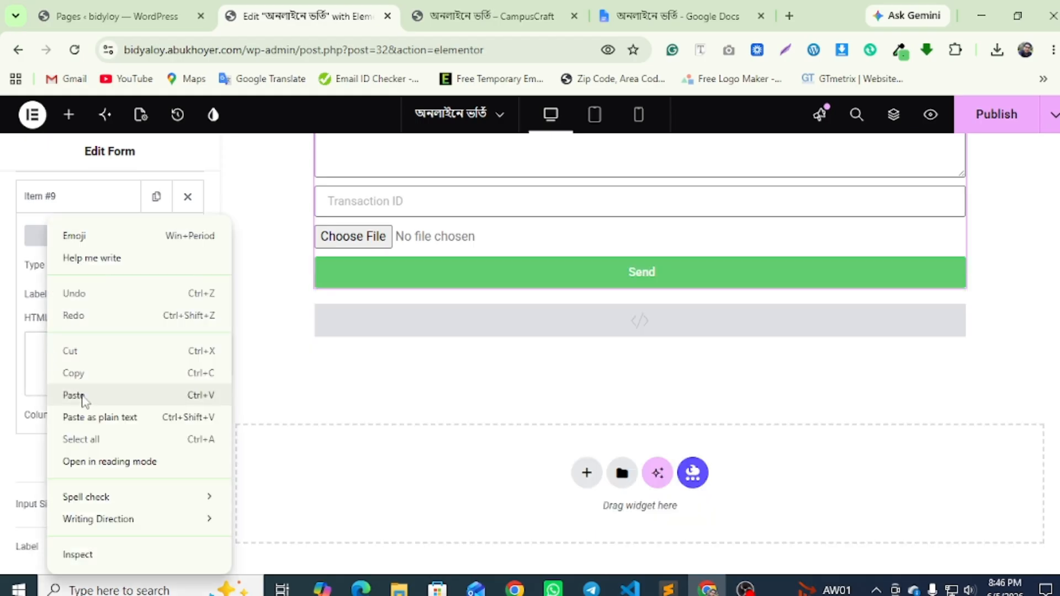
click(82, 395)
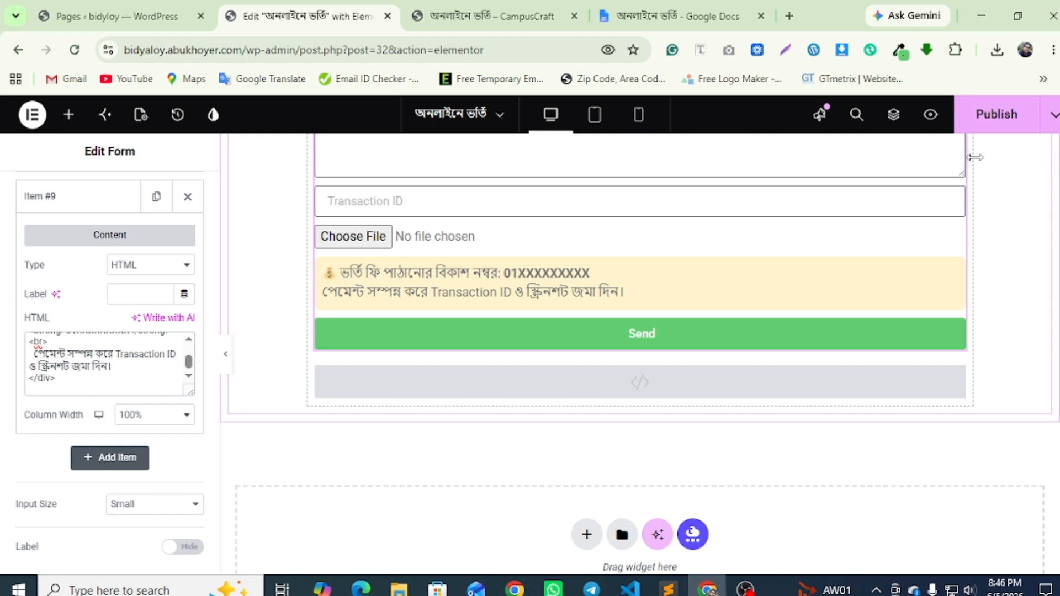
click(992, 116)
scroll(232, 269, up, 1)
scroll(118, 254, up, 7)
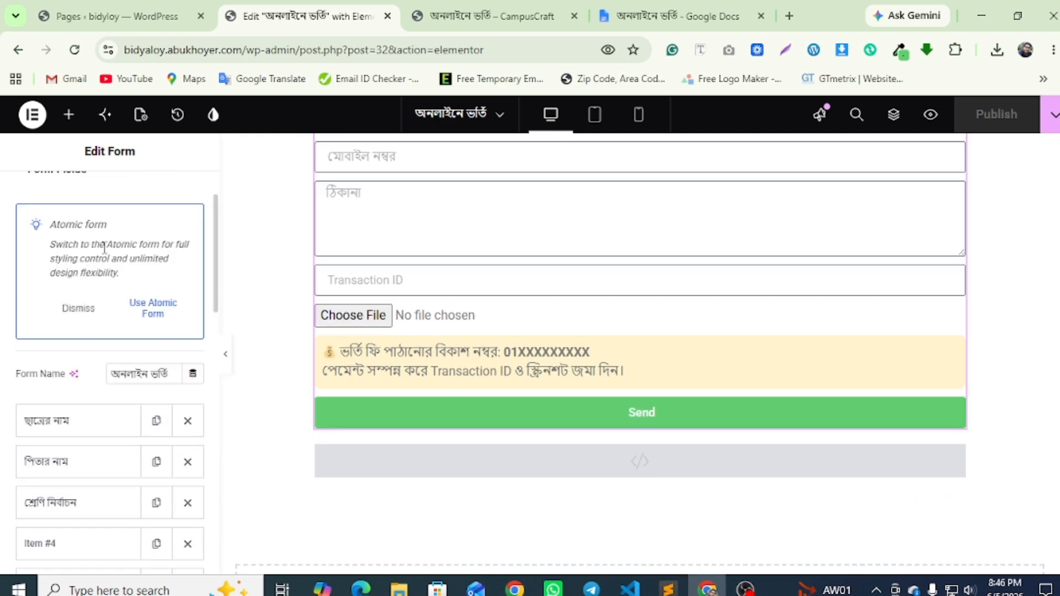
scroll(104, 247, up, 1)
click(108, 199)
scroll(76, 329, down, 6)
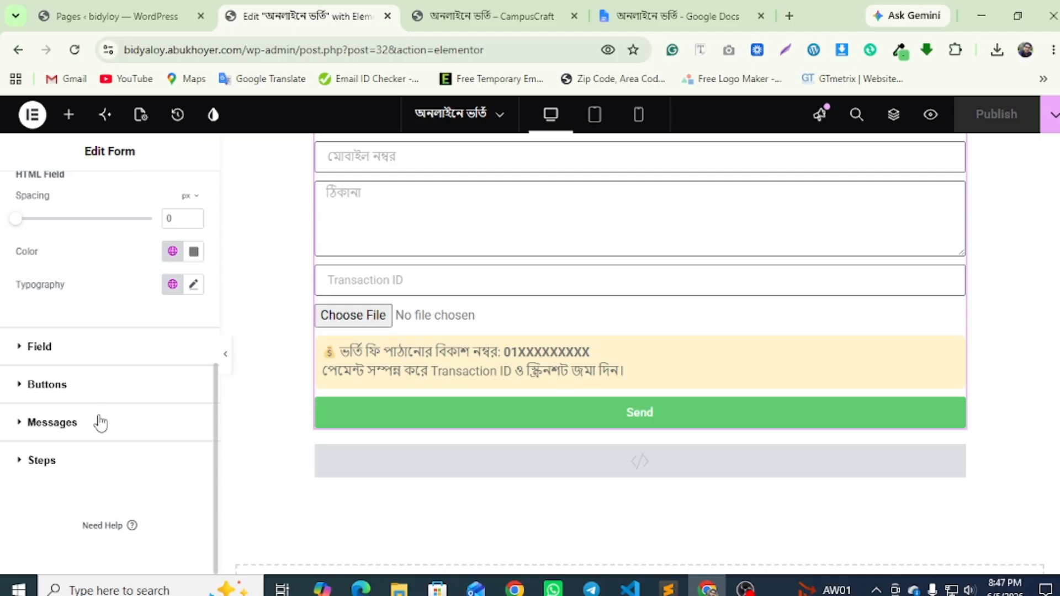
Switch to the CampusCraft reference page, inspect the form's submit button and copy its text "ভর্তি আবেদন জমা দিন" from the markup
click(537, 17)
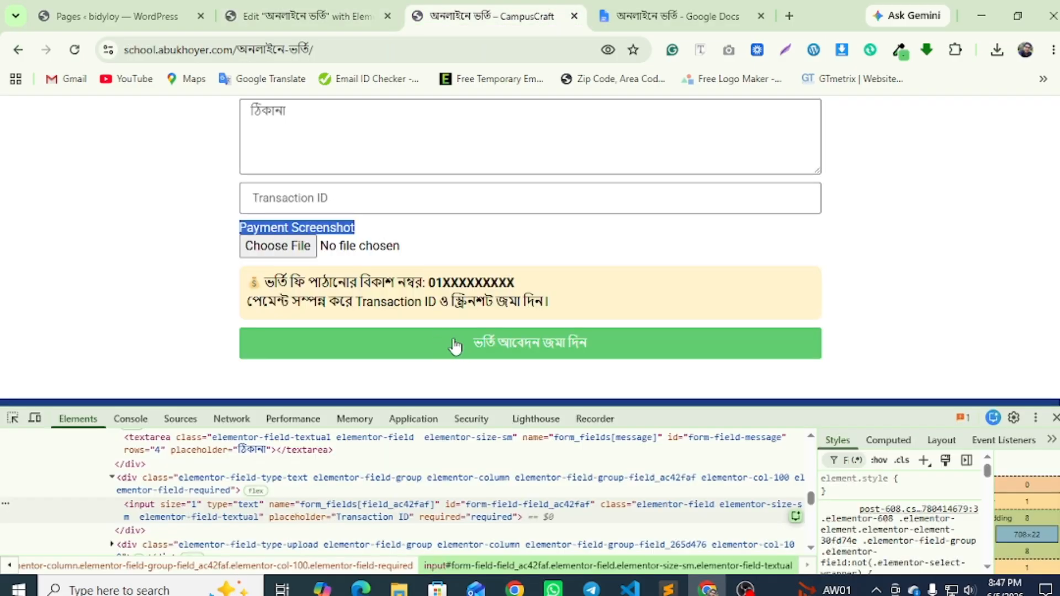
click(655, 373)
key(ctrl+shift+c)
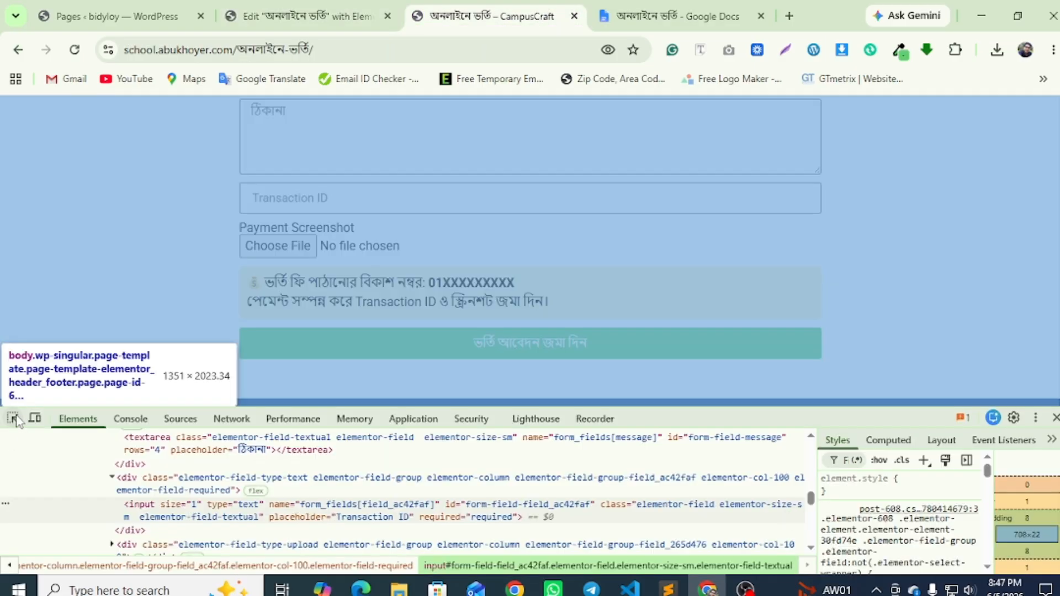
click(496, 357)
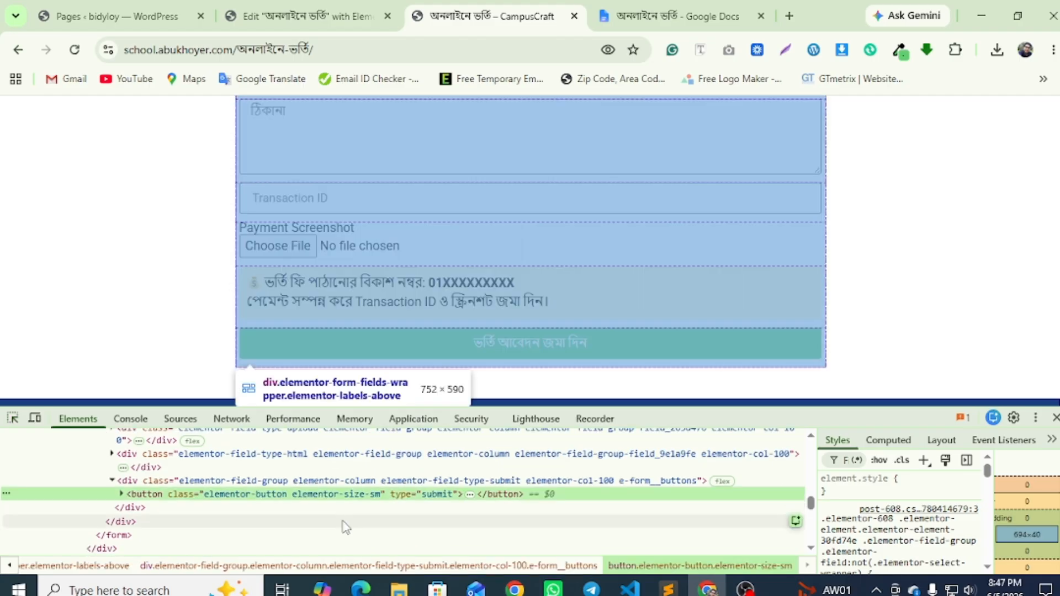
click(471, 496)
click(387, 509)
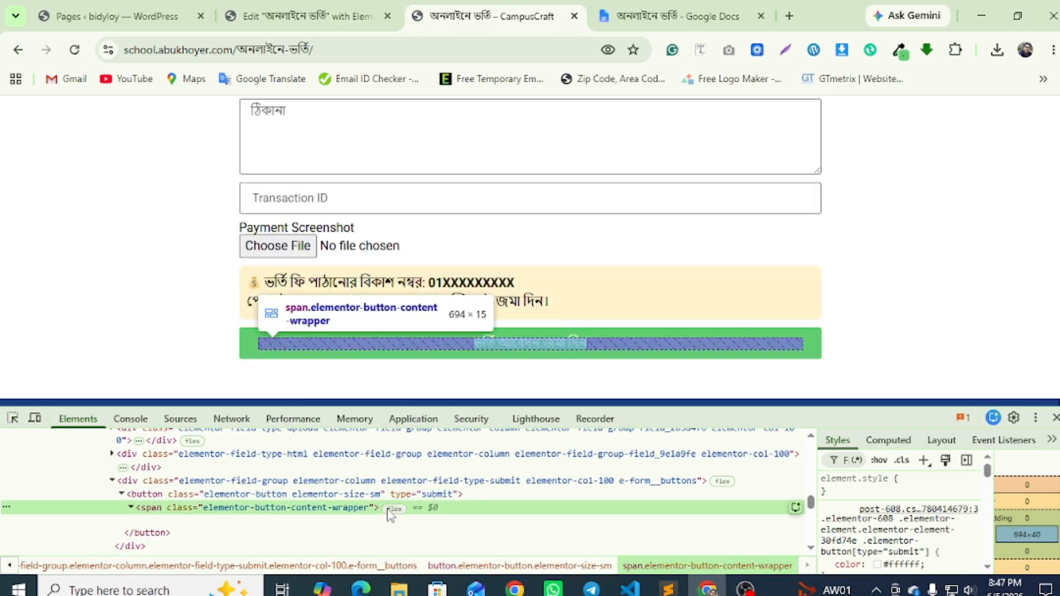
double_click(358, 522)
right_click(358, 521)
click(449, 319)
Return to the Elementor form, set the submit button text to "ভর্তি আবেদন জমা দিন" and publish the page
click(306, 16)
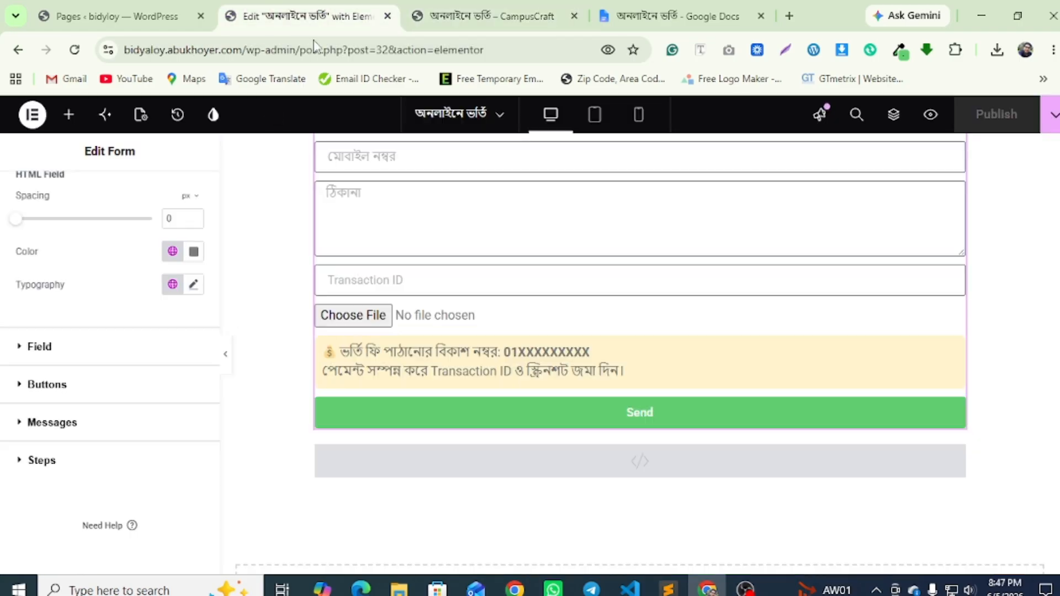
scroll(64, 371, up, 10)
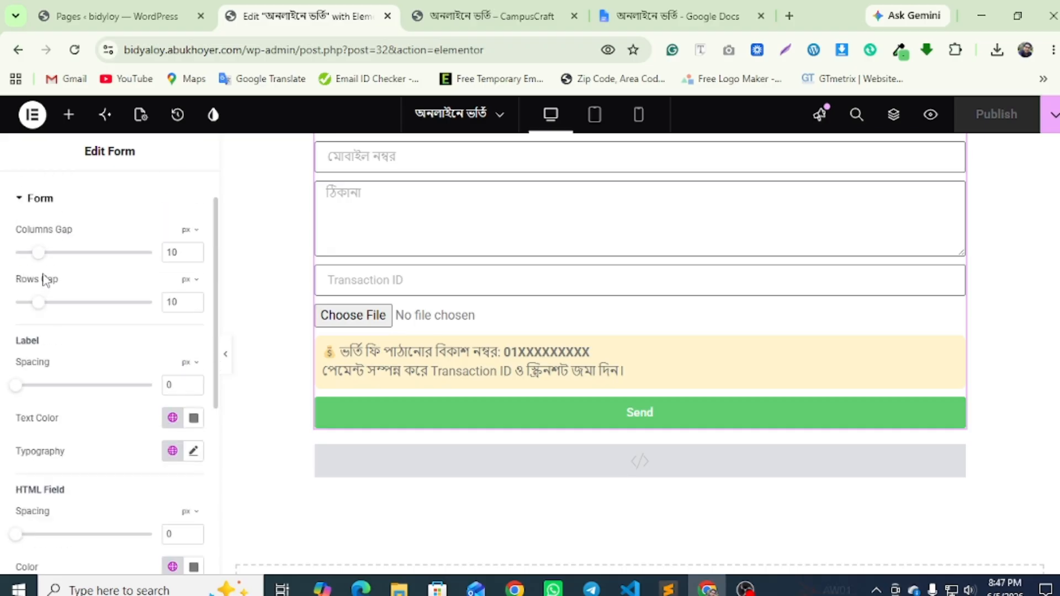
click(42, 213)
scroll(52, 406, down, 10)
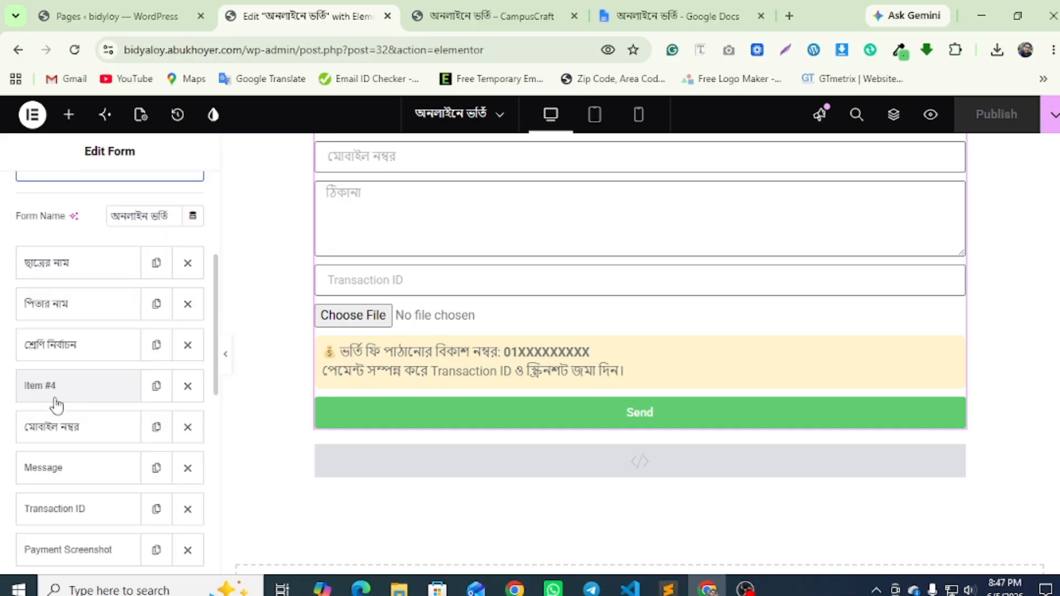
click(47, 464)
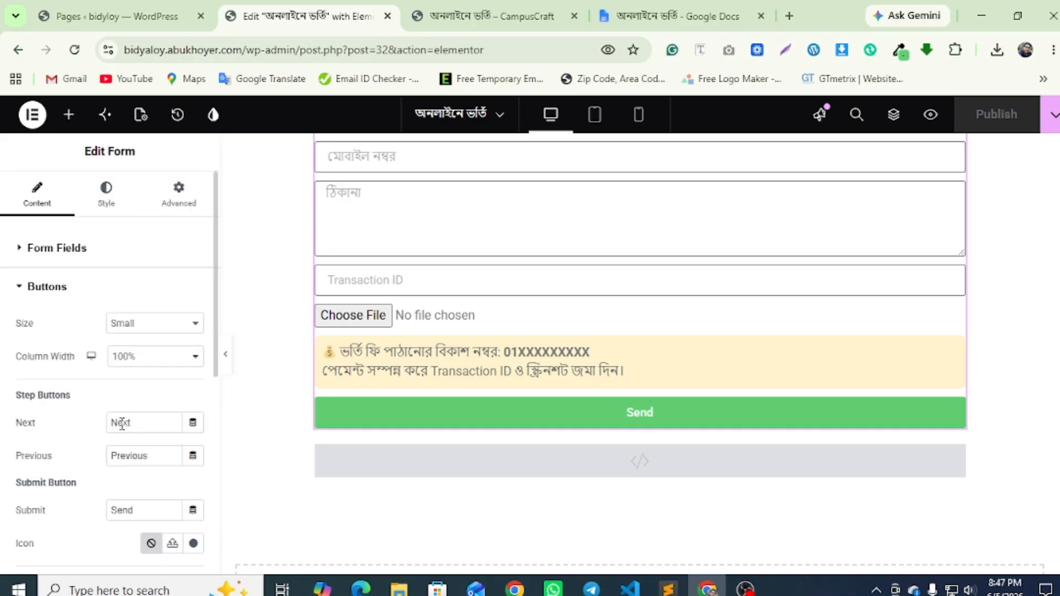
right_click(127, 510)
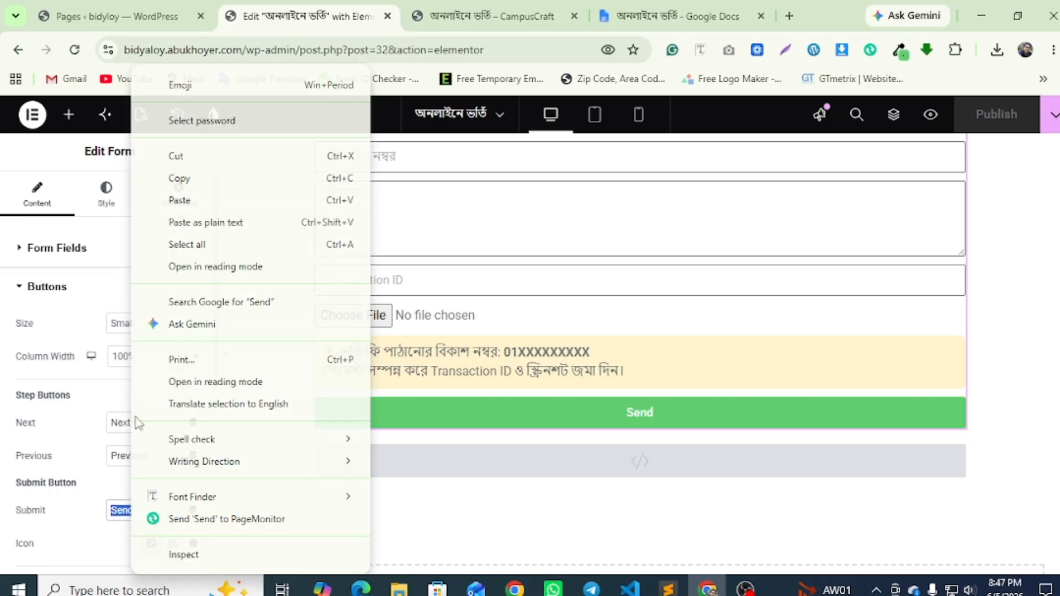
click(182, 201)
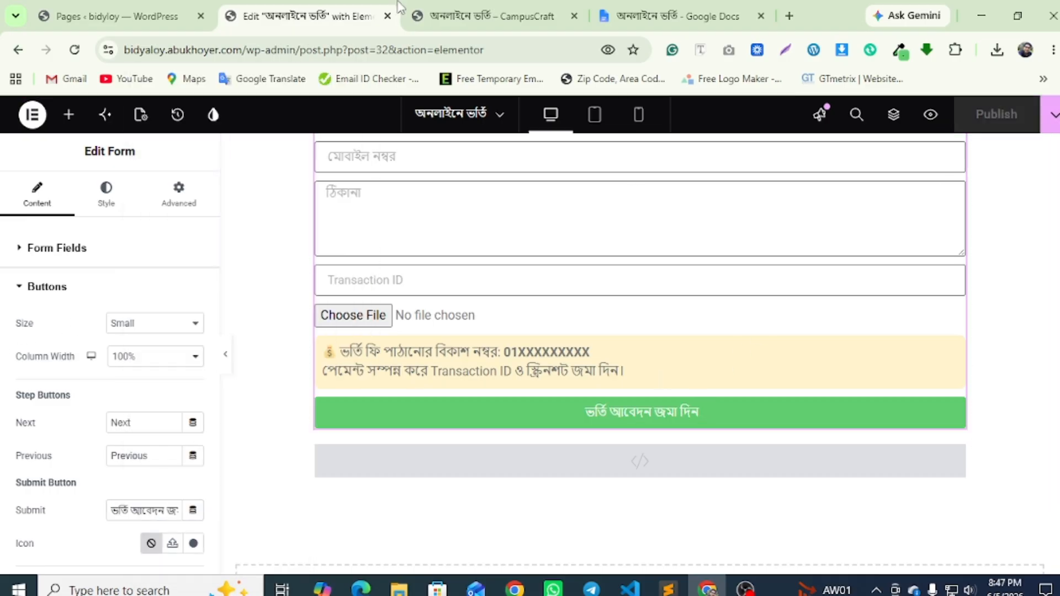
Preview the page, compare its submit button and footer with the CampusCraft reference page, and close the developer tools there
key(ctrl+Tab)
click(340, 6)
click(926, 126)
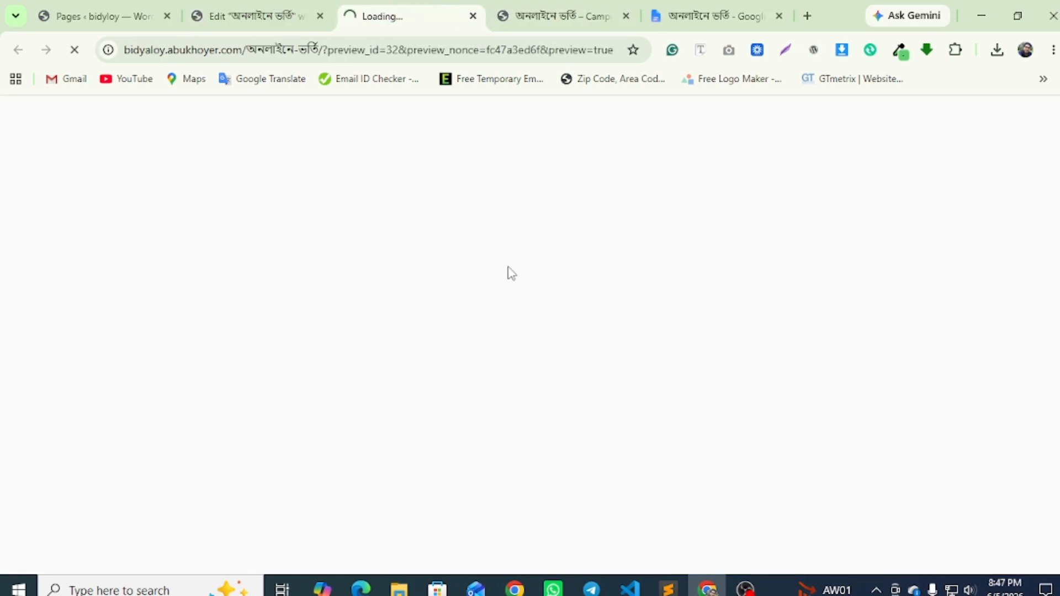
scroll(510, 272, down, 15)
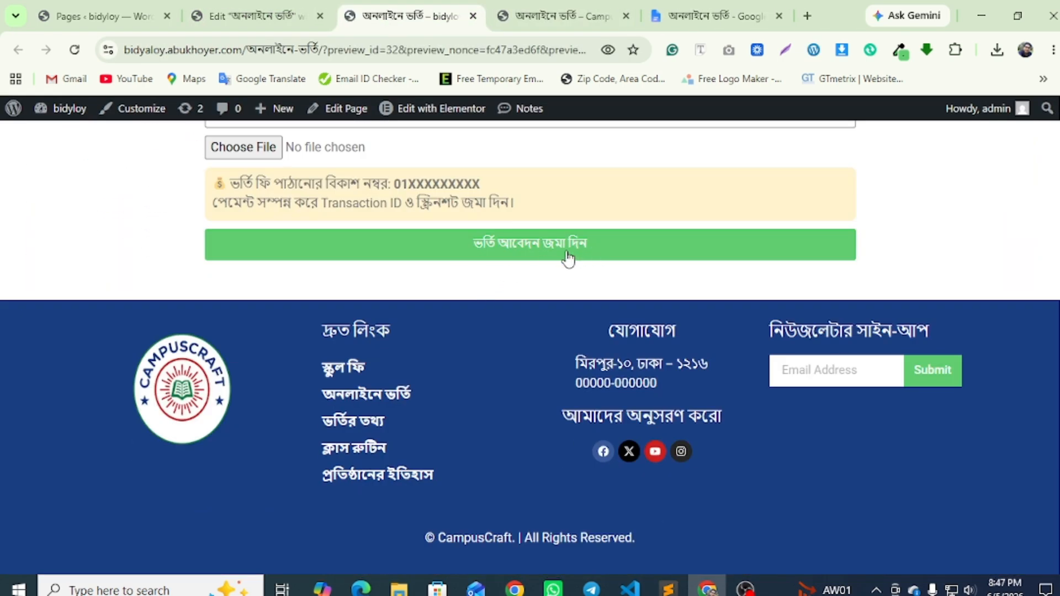
click(563, 17)
scroll(533, 185, down, 4)
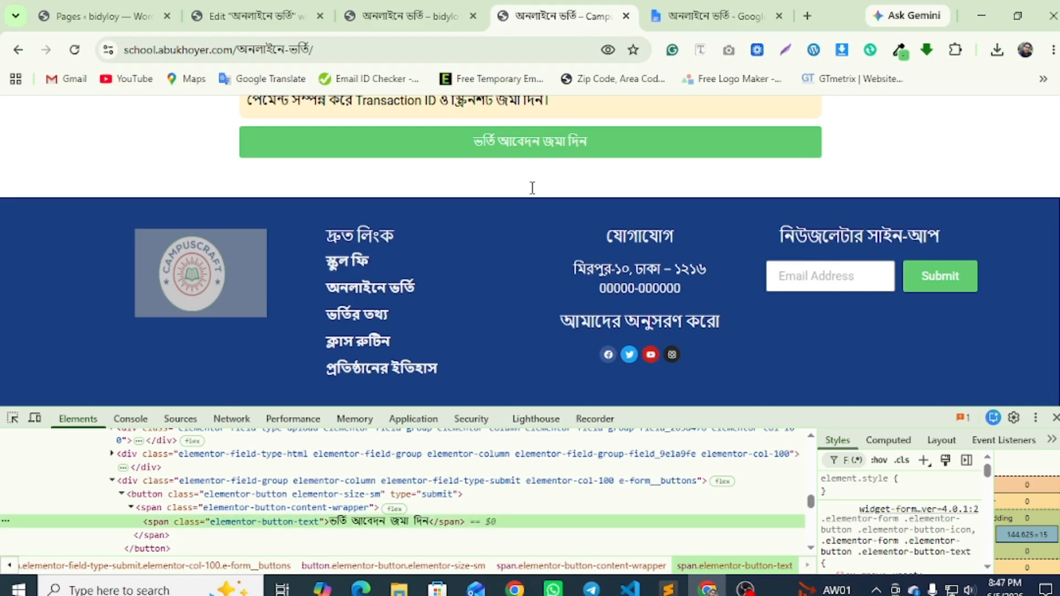
scroll(533, 195, up, 1)
click(1056, 419)
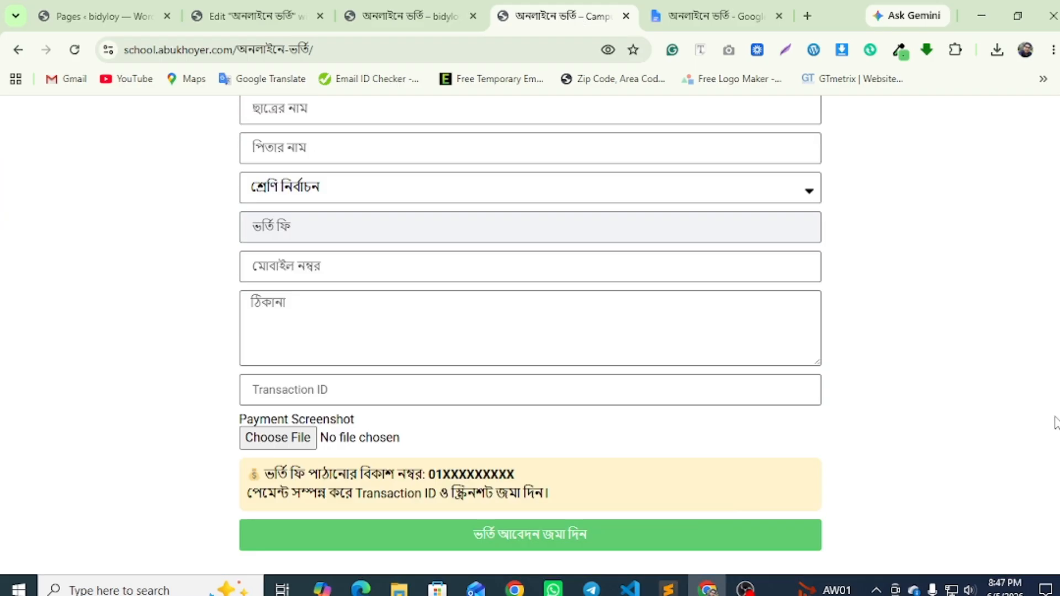
Test the banner's "এখনই আবেদন করুন" button in the preview and compare the form fields with the reference page
click(385, 14)
scroll(457, 192, up, 15)
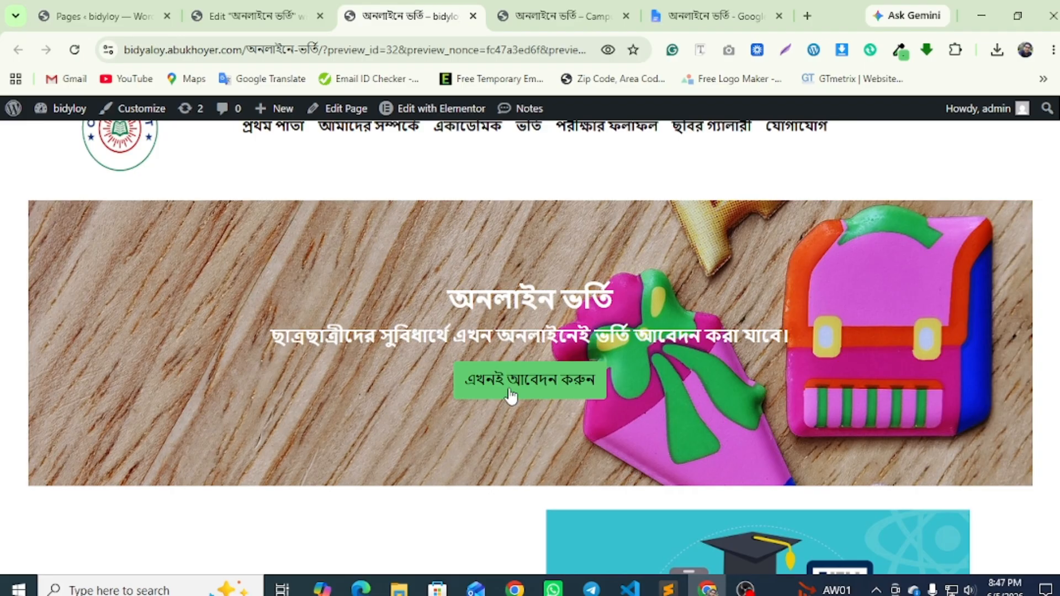
click(511, 394)
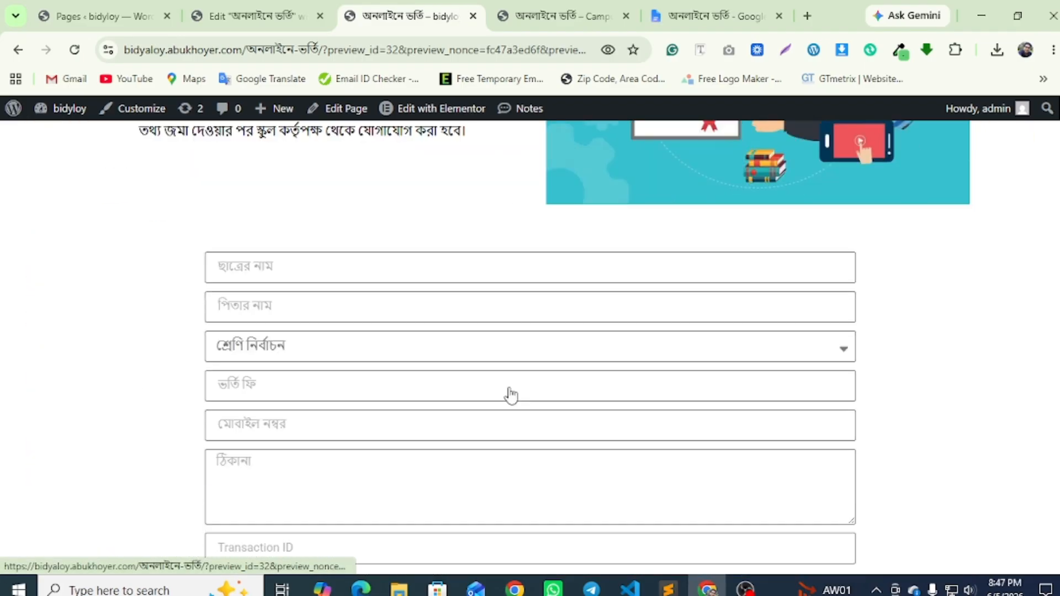
scroll(417, 304, down, 3)
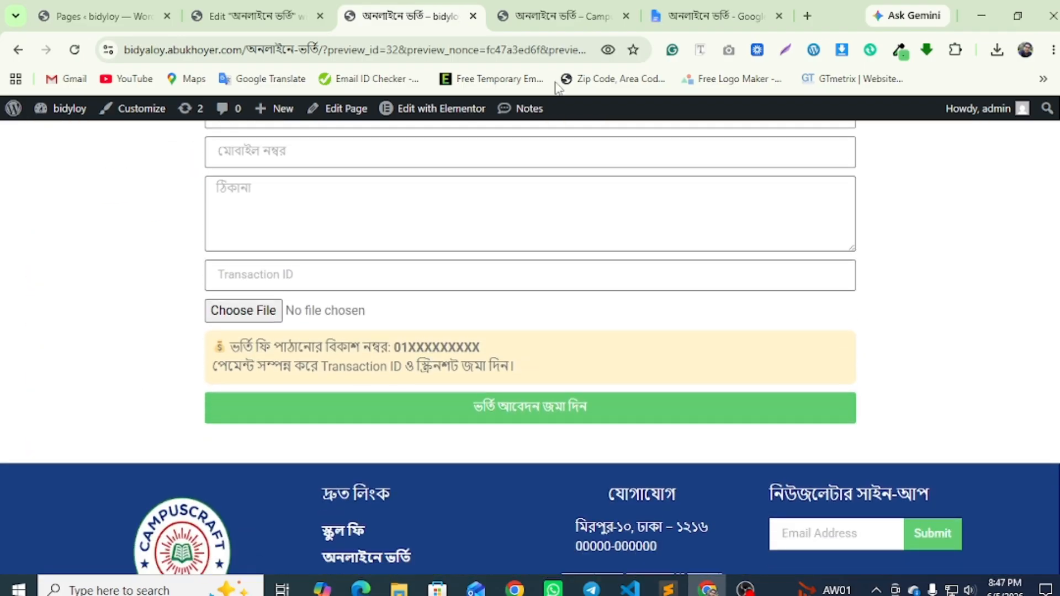
click(564, 16)
scroll(544, 225, down, 8)
scroll(544, 225, down, 5)
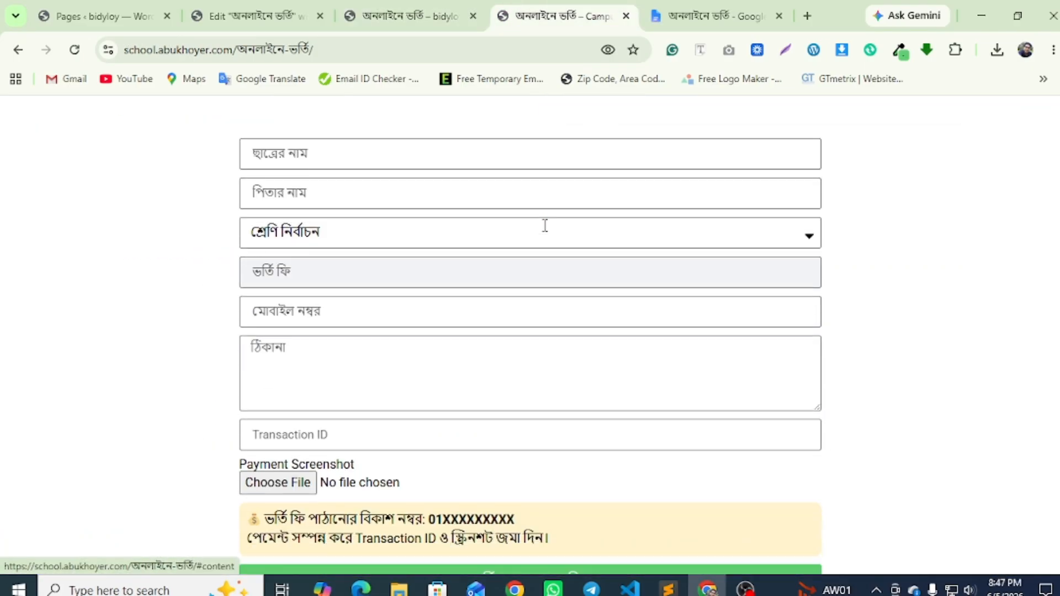
Return to the Elementor editor and set the form's label text color to black, #000000
click(257, 16)
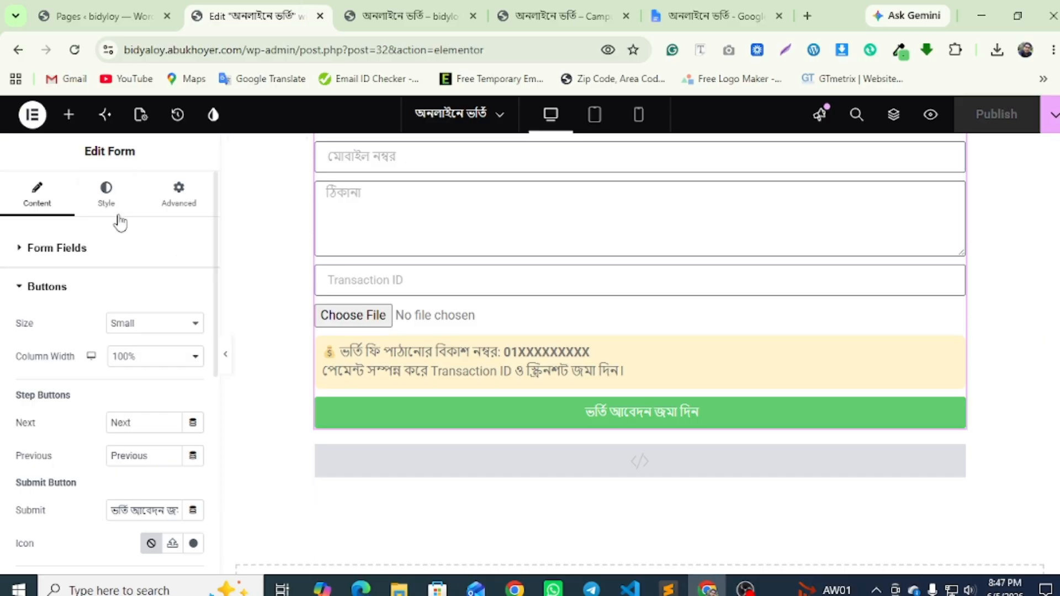
scroll(537, 242, up, 5)
click(106, 199)
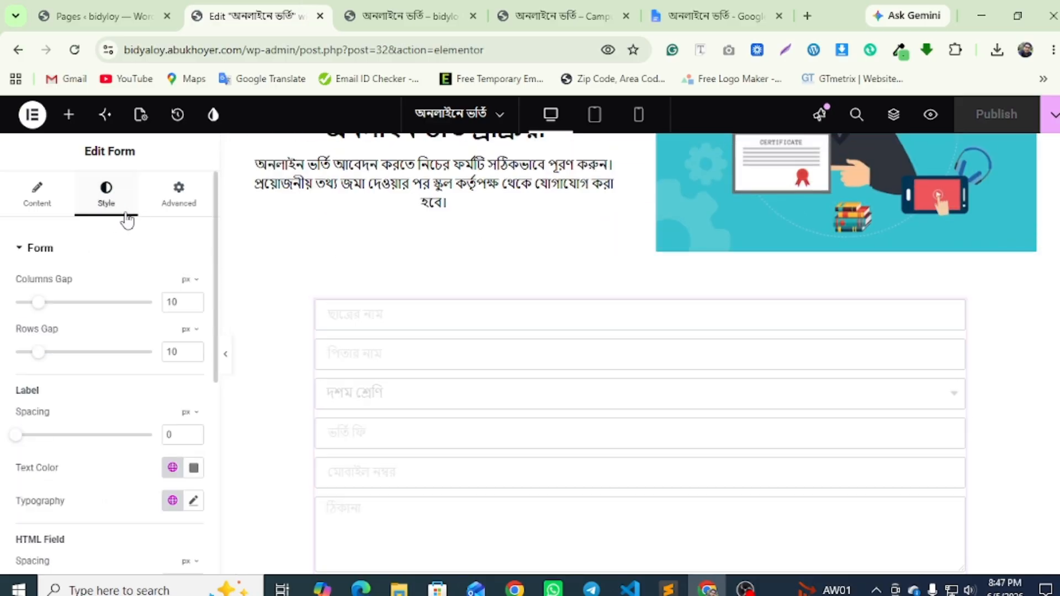
scroll(178, 406, down, 2)
click(193, 390)
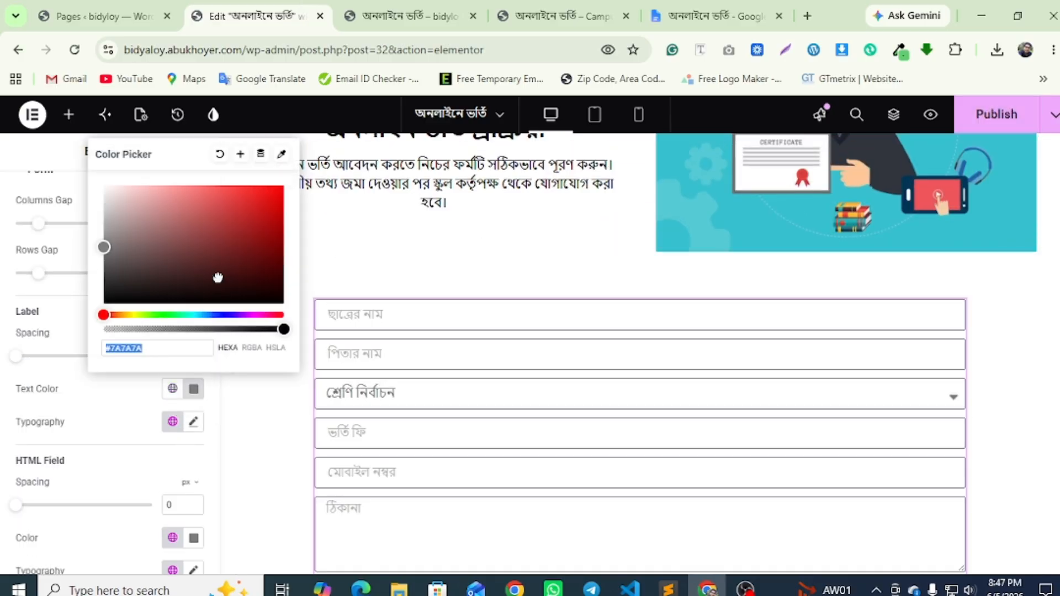
scroll(575, 386, down, 3)
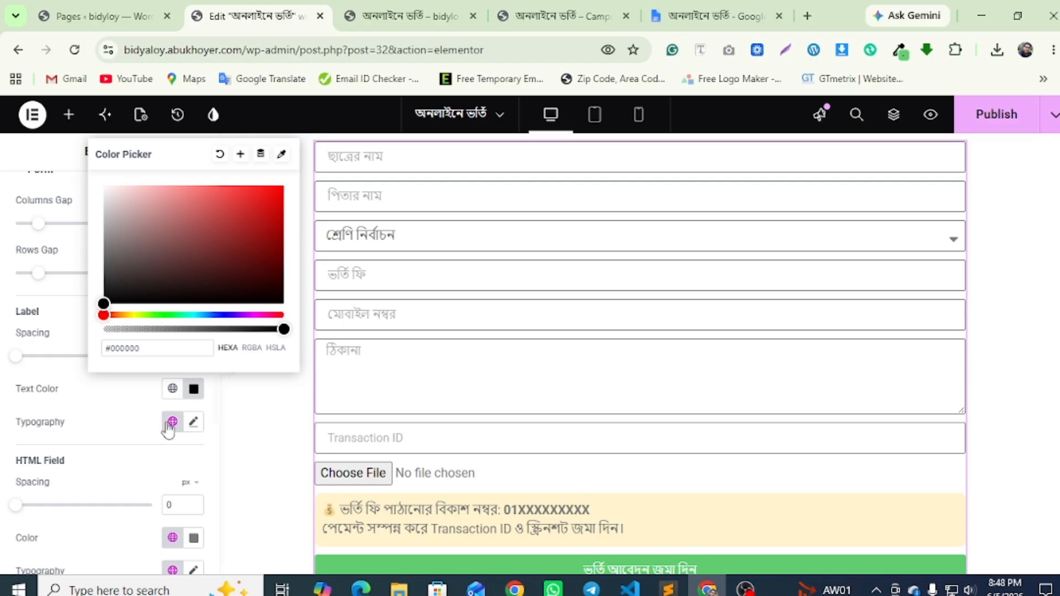
click(9, 348)
scroll(81, 380, down, 3)
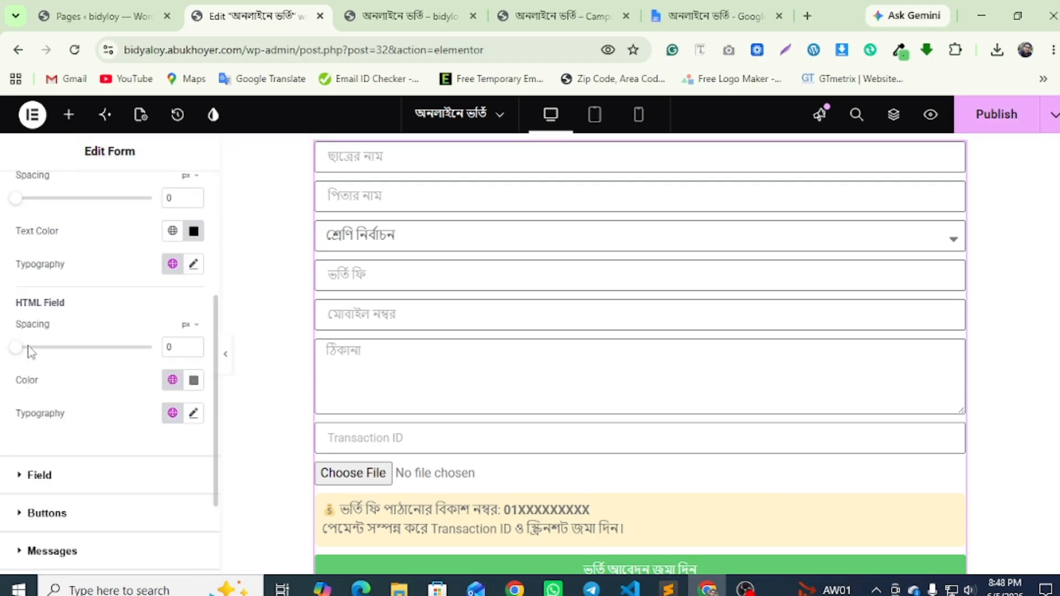
Set the HTML field color of the form's payment notice to black
scroll(107, 438, down, 3)
click(193, 252)
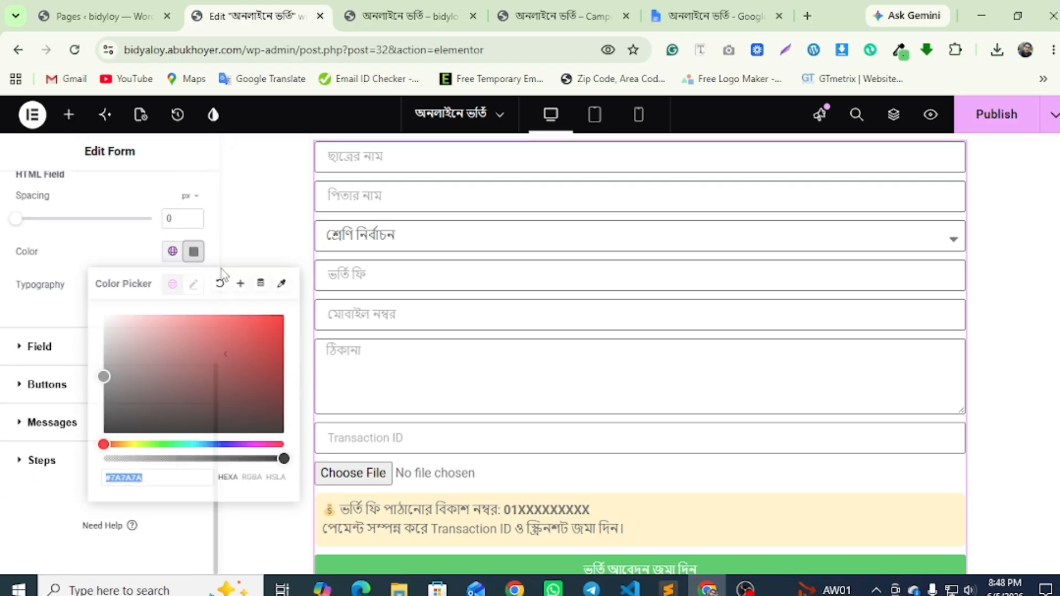
click(185, 357)
click(5, 381)
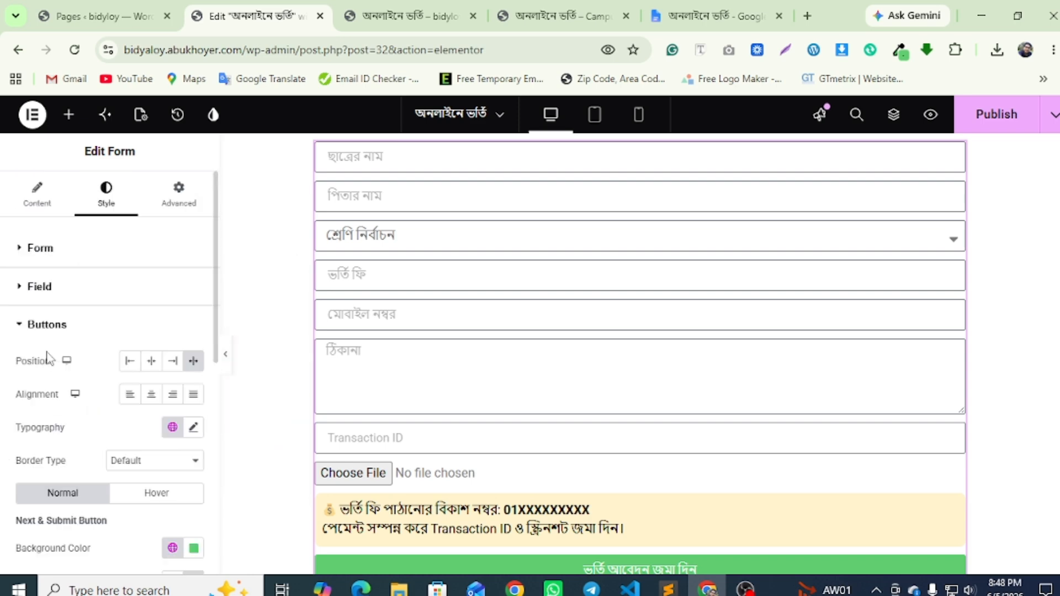
Set the text color of the form's input fields to black, #000000
click(50, 335)
click(40, 287)
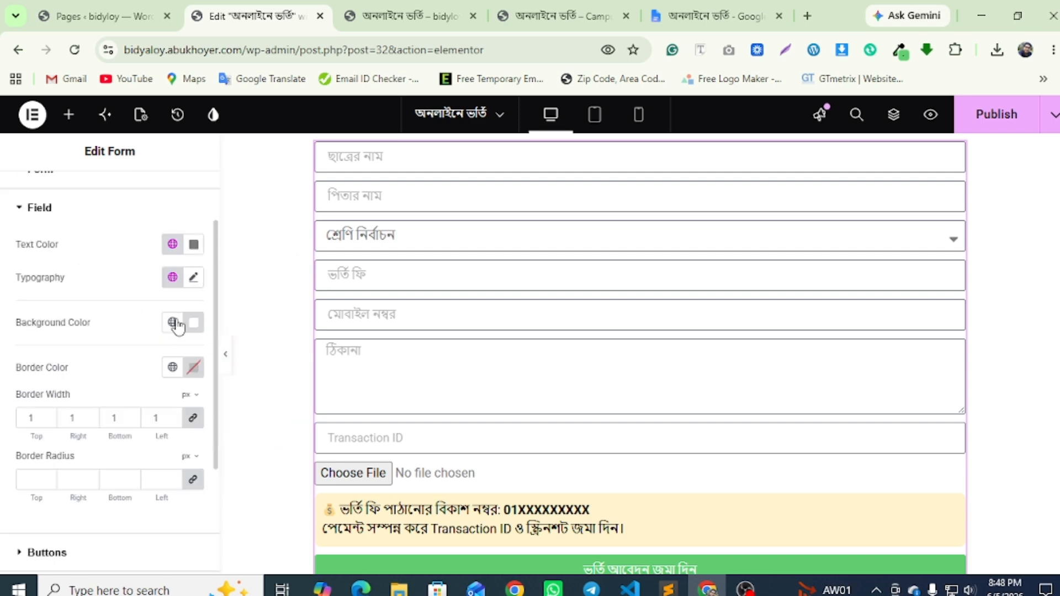
click(194, 246)
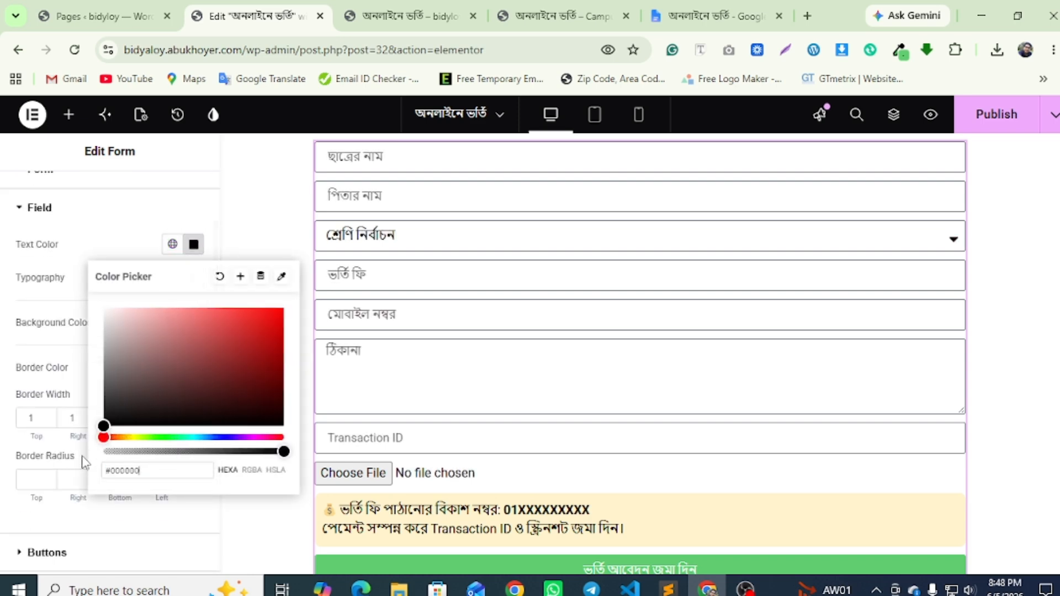
click(5, 366)
Review the form in the page preview and test its class selection by choosing দ্বিতীয় শ্রেণি
key(ctrl+Tab)
scroll(217, 222, down, 5)
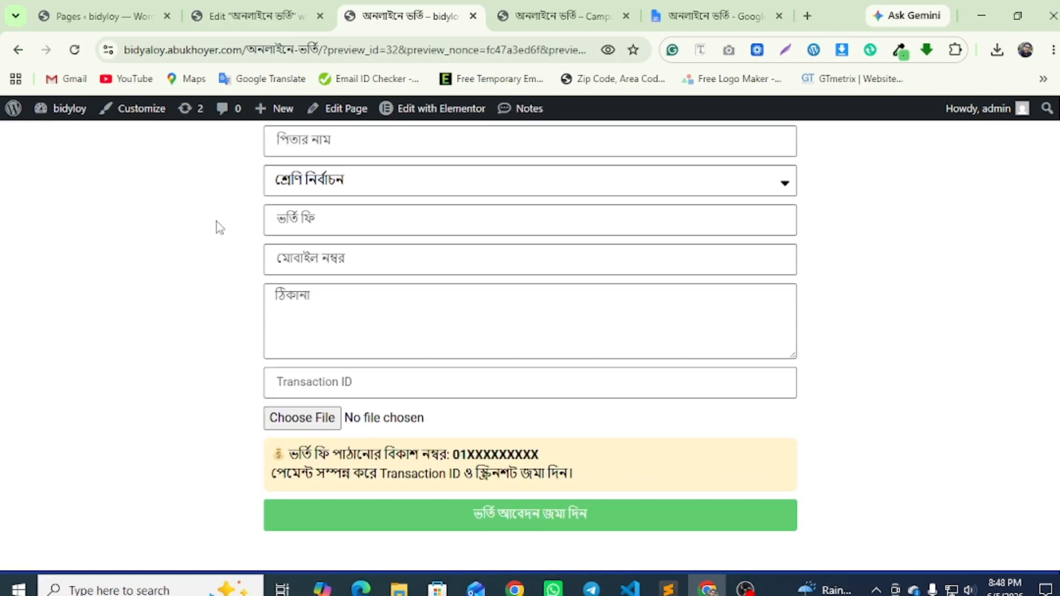
scroll(216, 221, up, 4)
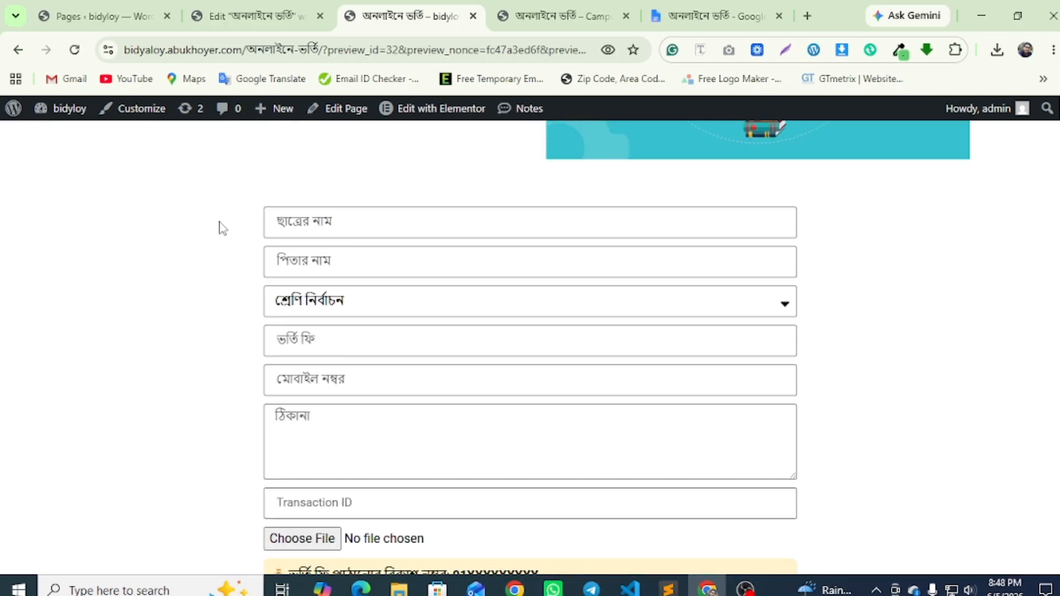
click(512, 295)
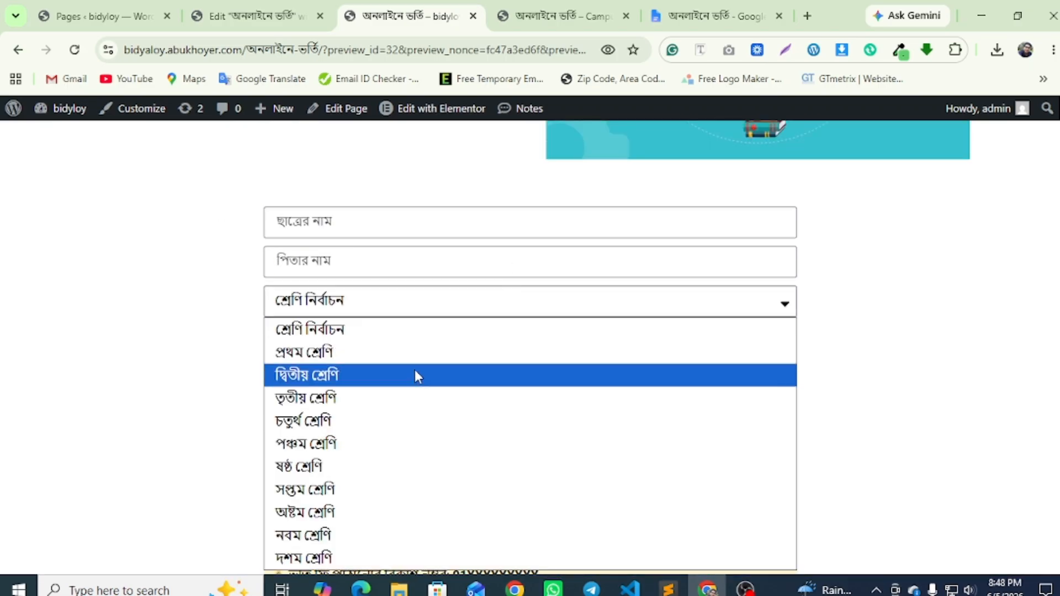
click(451, 377)
scroll(474, 318, down, 5)
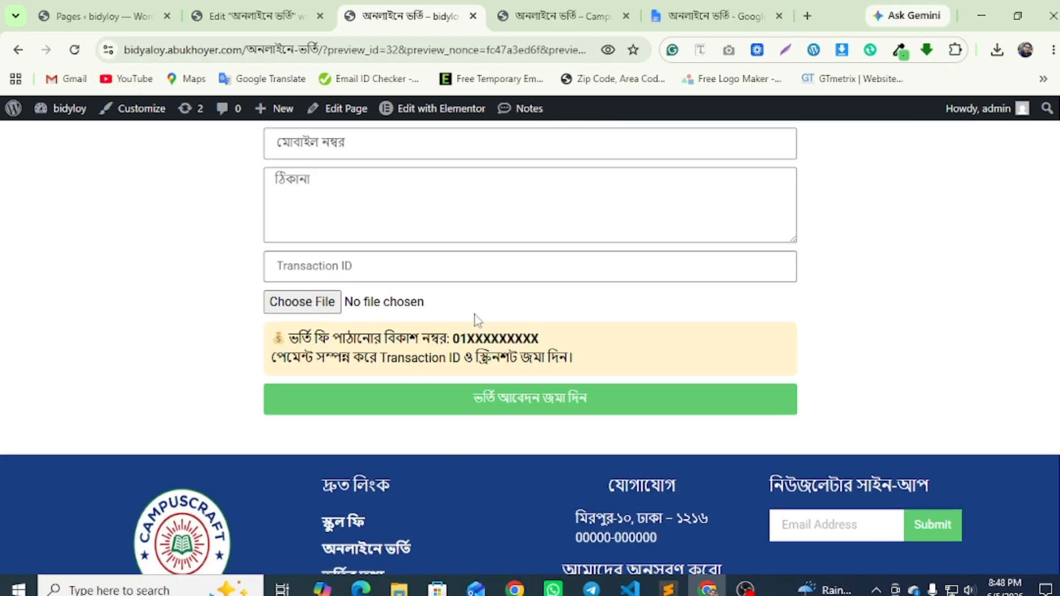
scroll(466, 307, up, 16)
scroll(467, 303, up, 3)
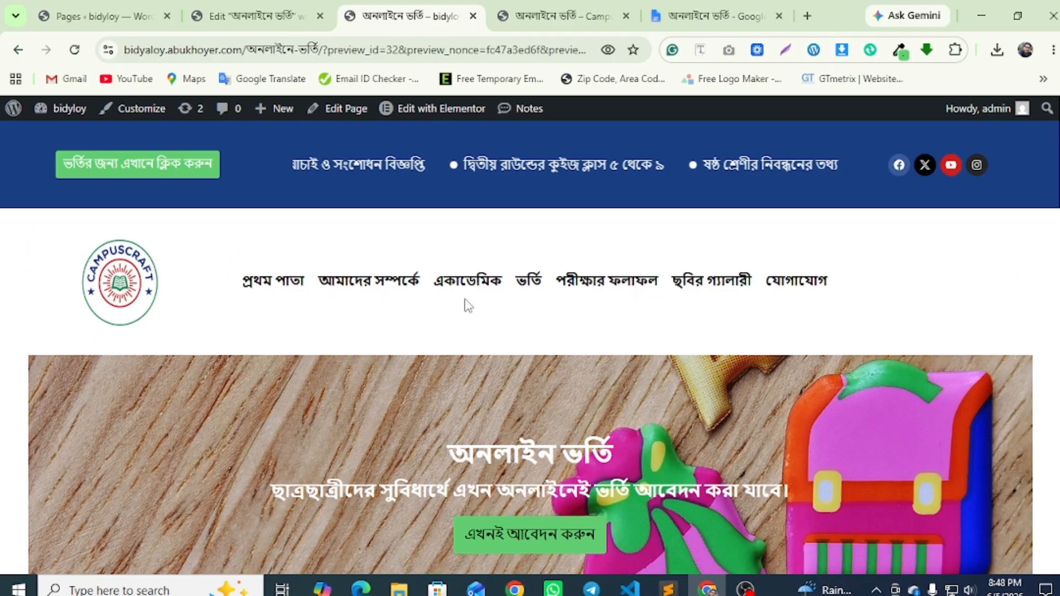
Switch to the CampusCraft reference site and open its স্কুল ফি page under ভর্তি
click(268, 6)
click(557, 8)
scroll(508, 190, up, 10)
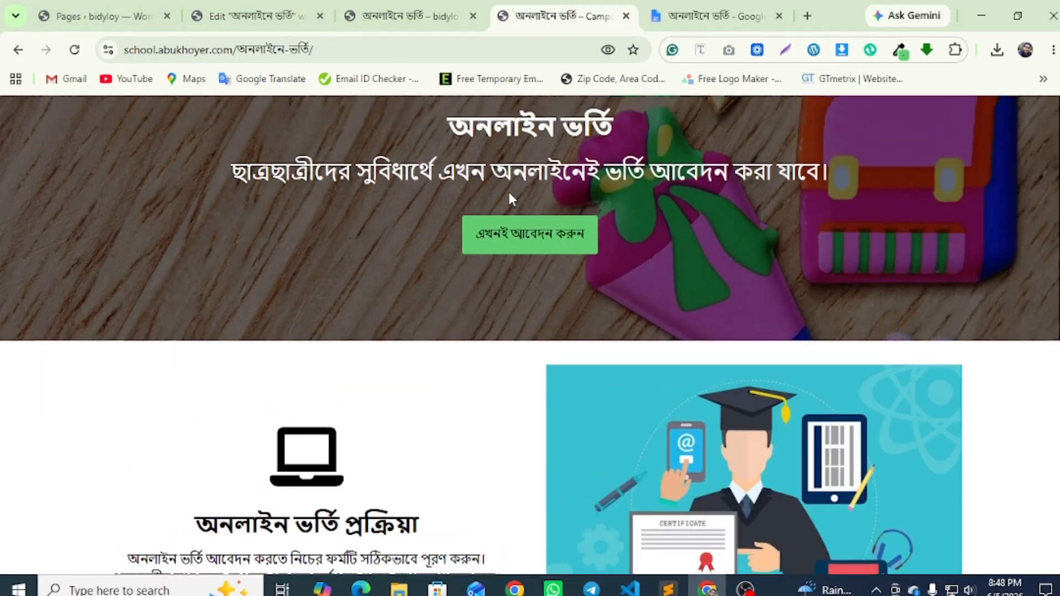
mouse_move(560, 216)
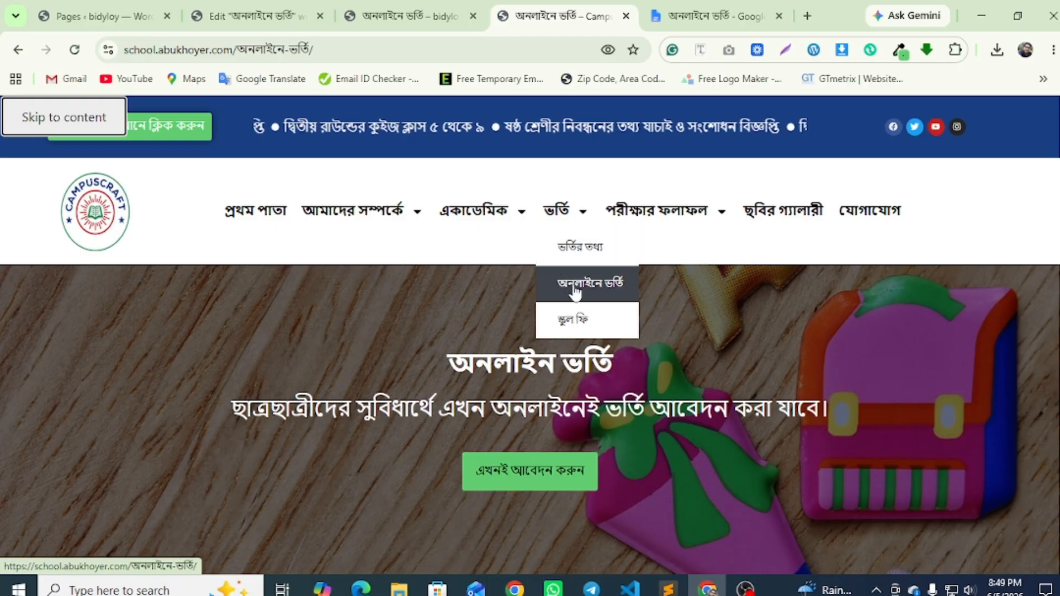
click(567, 328)
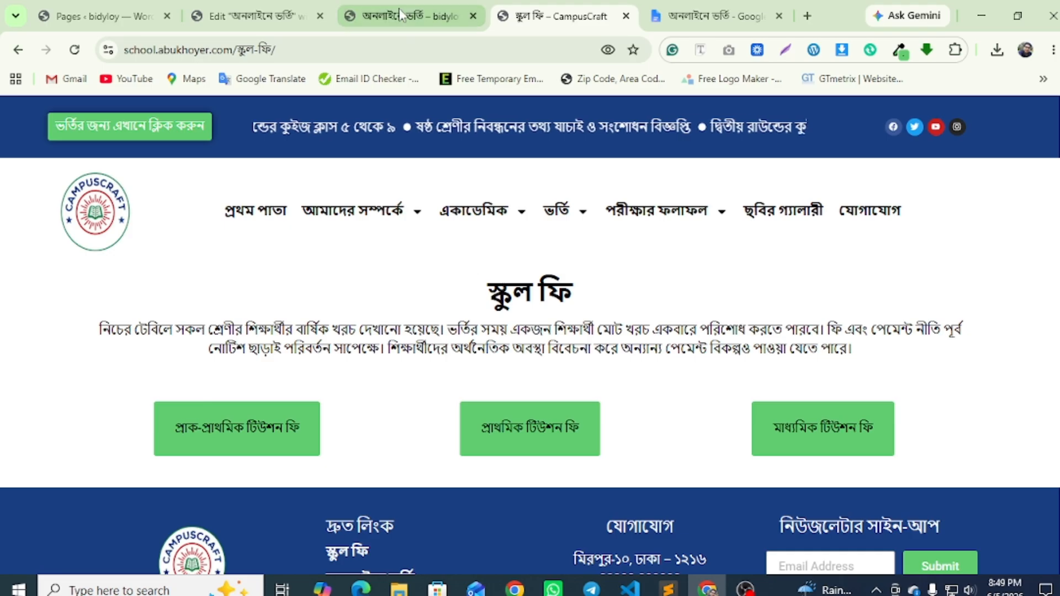
Close the preview and the Elementor editor of the অনলাইনে ভর্তি page
click(401, 14)
click(474, 17)
click(315, 22)
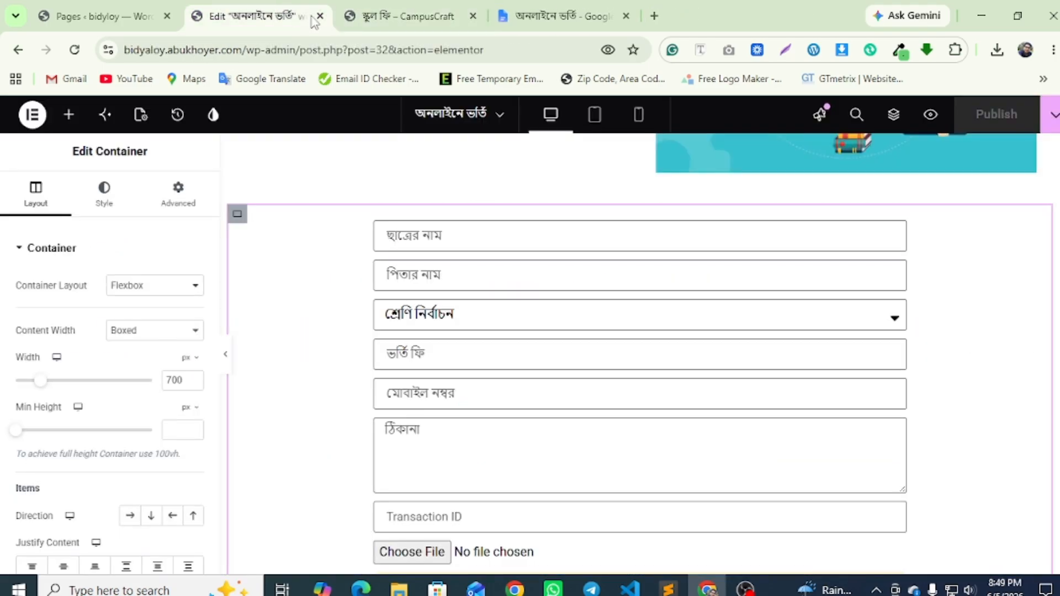
click(320, 17)
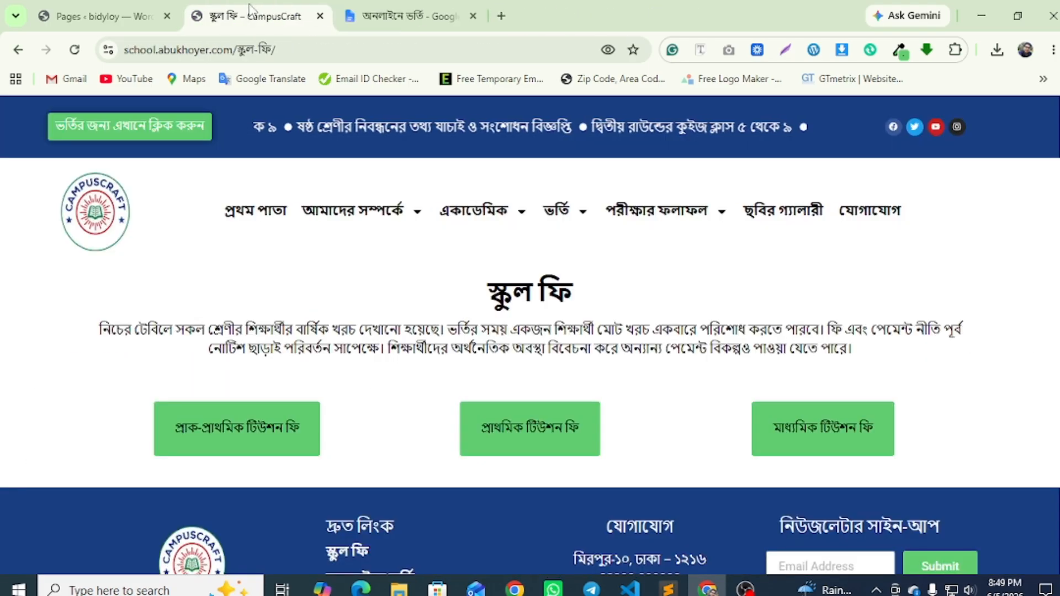
Open the স্কুল ফি page from the WordPress pages list, refresh the list, and start editing the page with Elementor
click(119, 6)
scroll(303, 431, down, 3)
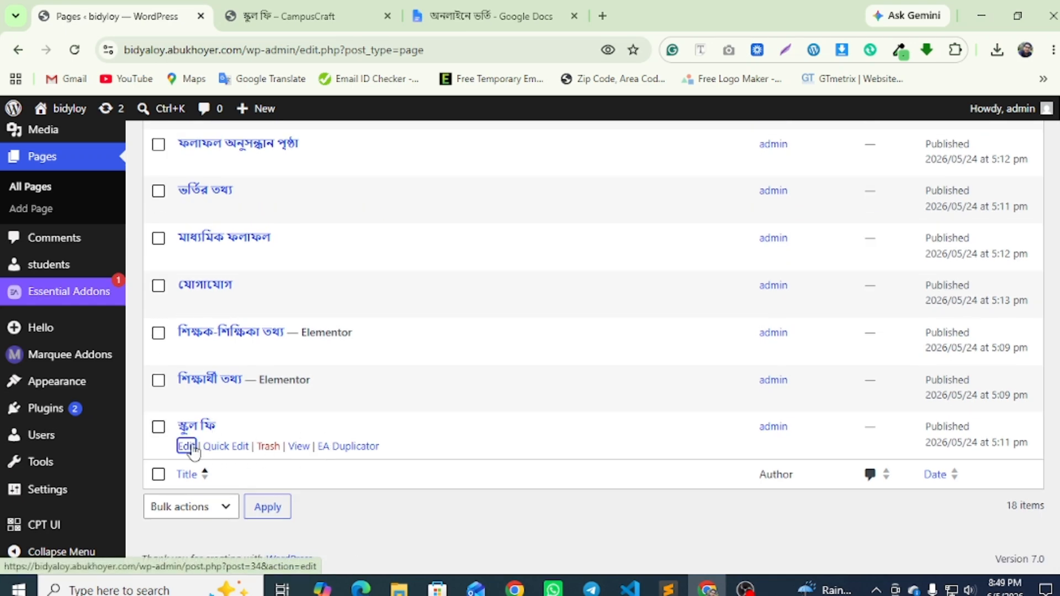
click(336, 25)
click(139, 20)
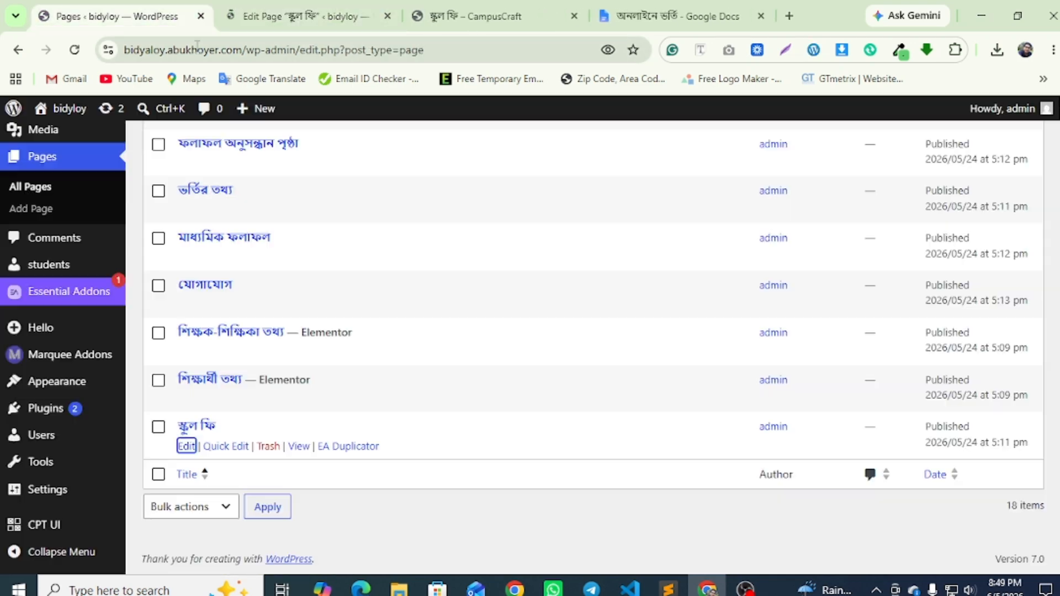
click(76, 49)
click(482, 19)
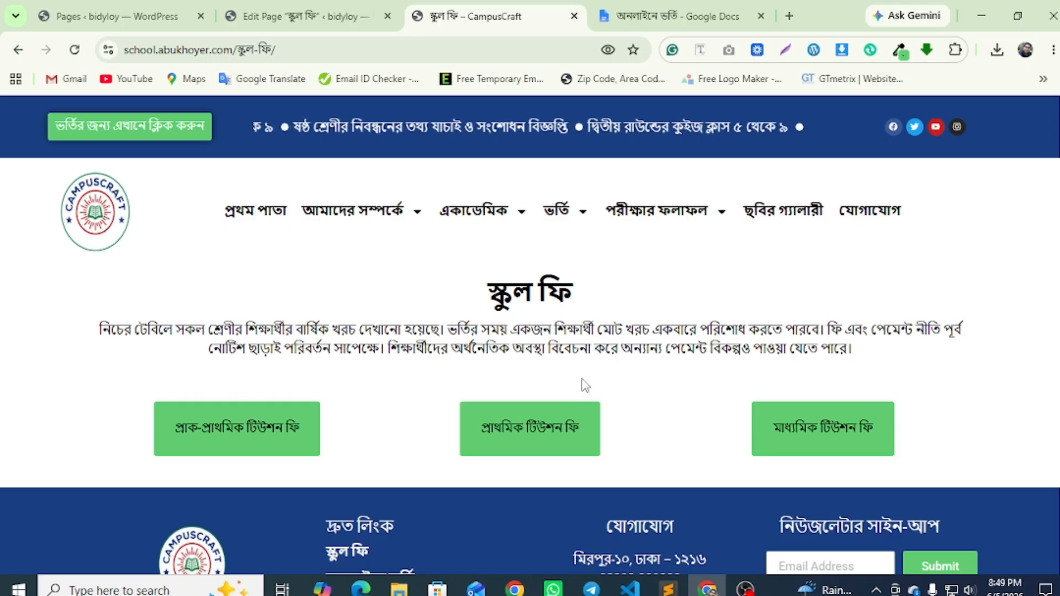
click(316, 8)
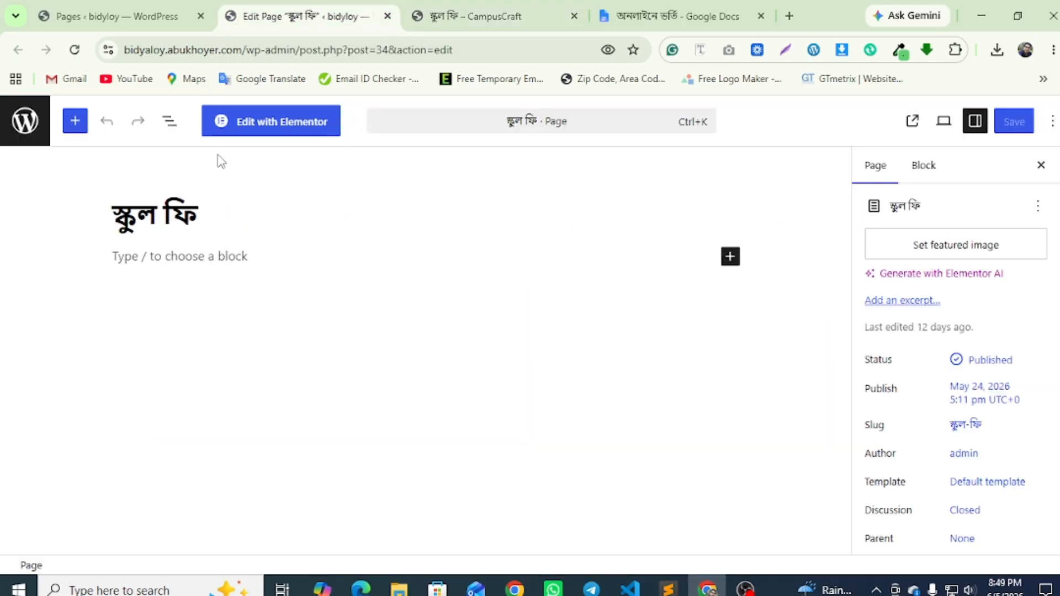
click(257, 123)
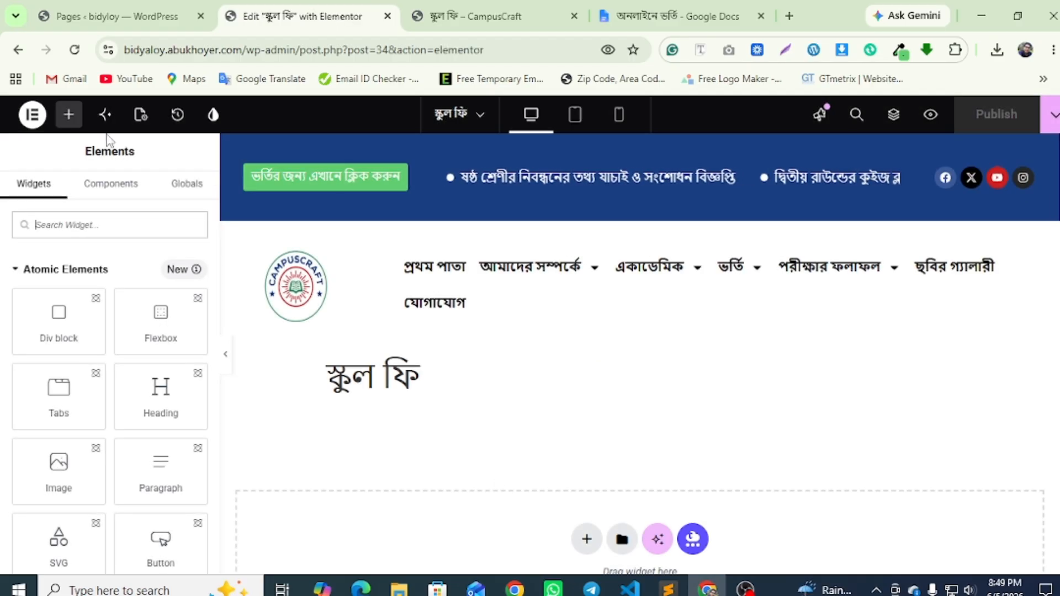
Set the স্কুল ফি page's layout to Elementor Full Width
click(141, 114)
scroll(109, 358, down, 5)
scroll(109, 357, down, 2)
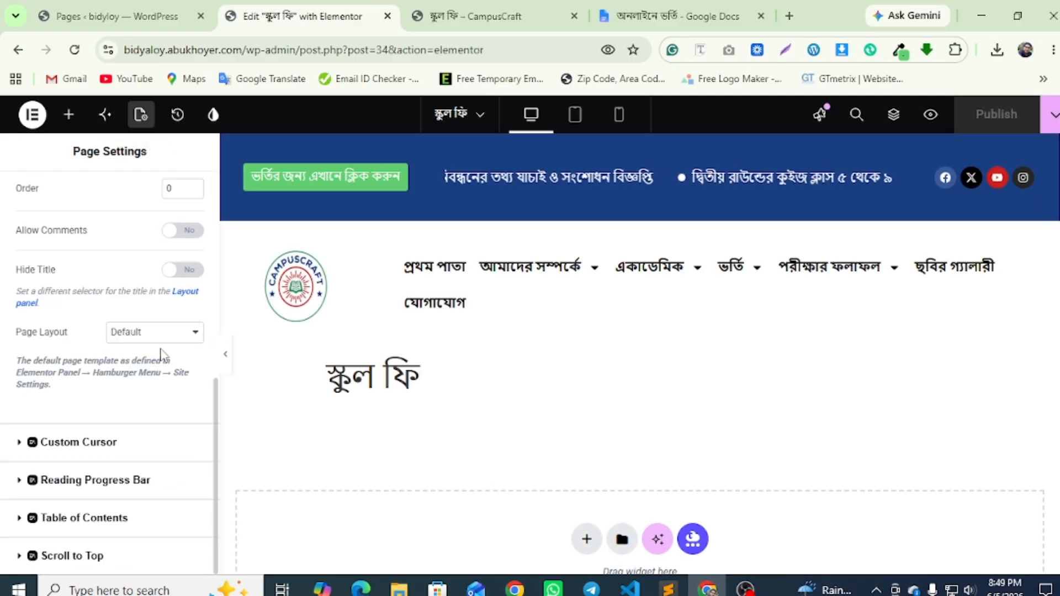
click(155, 344)
click(139, 391)
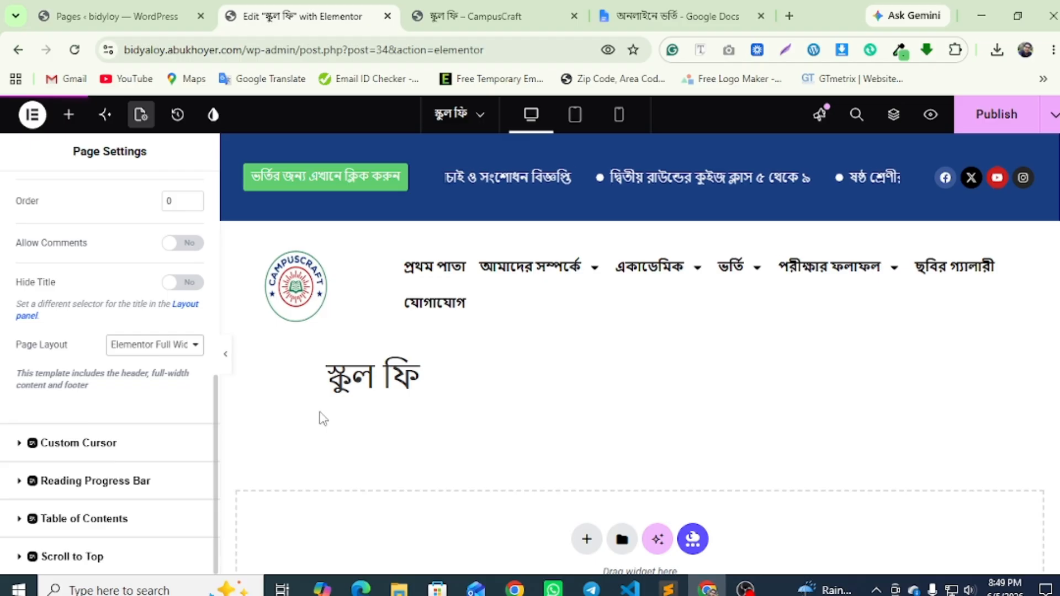
Add a Flexbox section to the empty page and place a container inside it
click(68, 115)
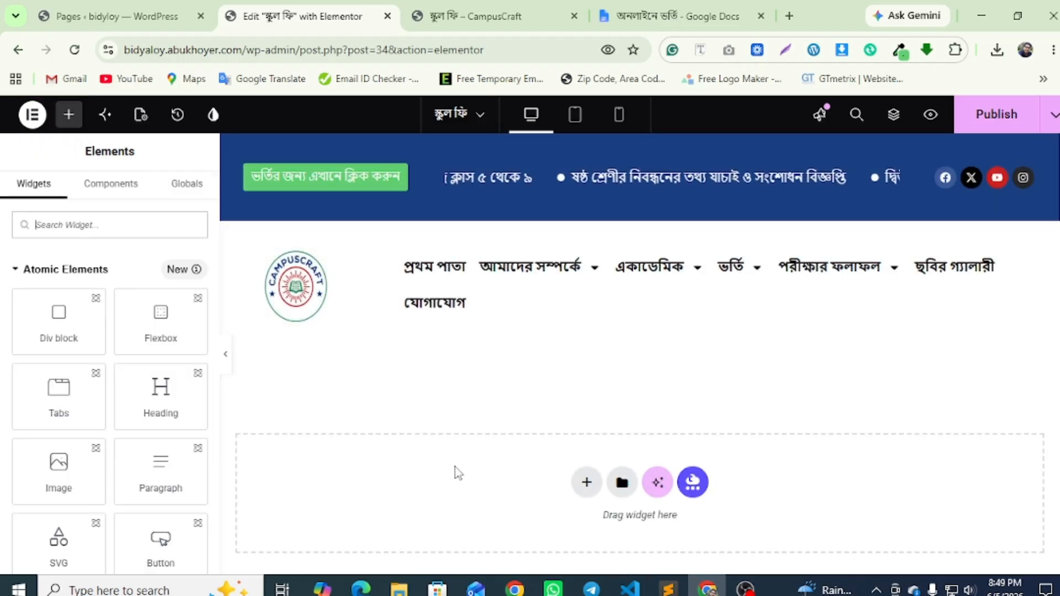
click(587, 483)
scroll(585, 483, down, 3)
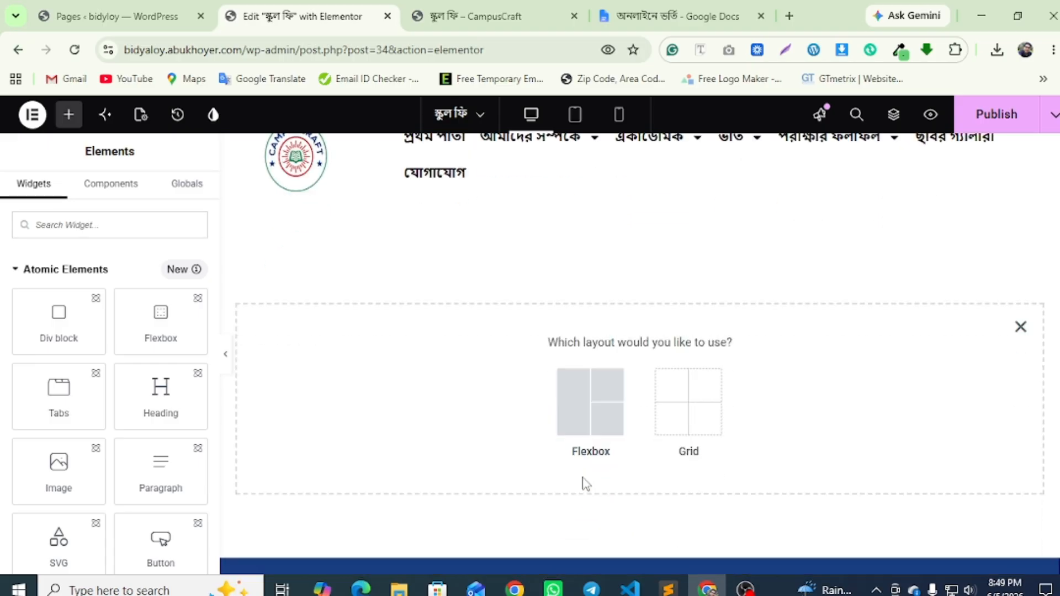
click(595, 380)
click(423, 362)
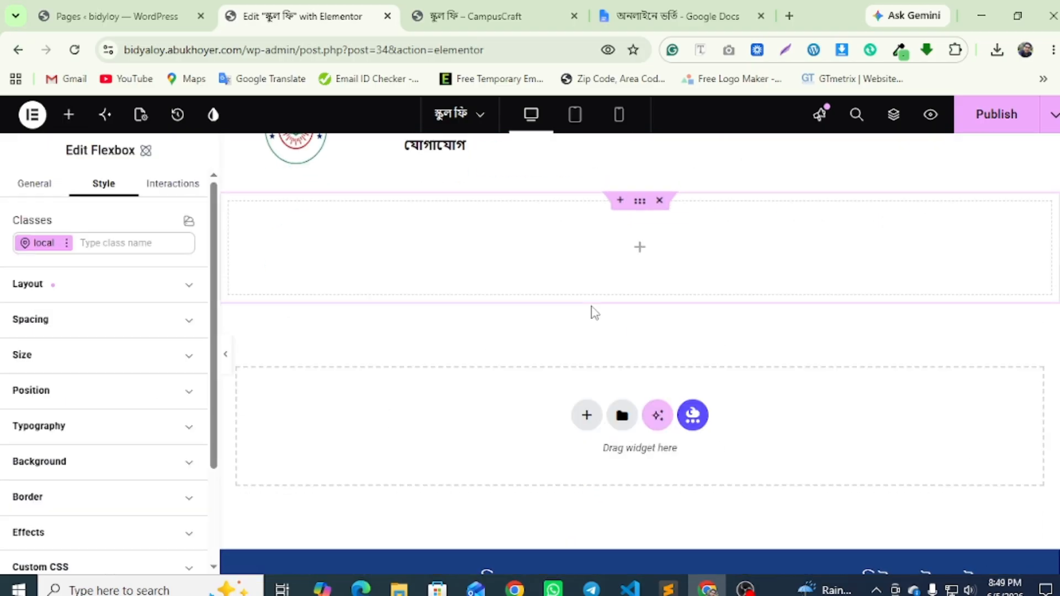
click(639, 404)
click(66, 224)
text(c)
drag(59, 283, 581, 391)
scroll(608, 332, down, 3)
Add a Heading widget inside the new container and center-align it
click(639, 249)
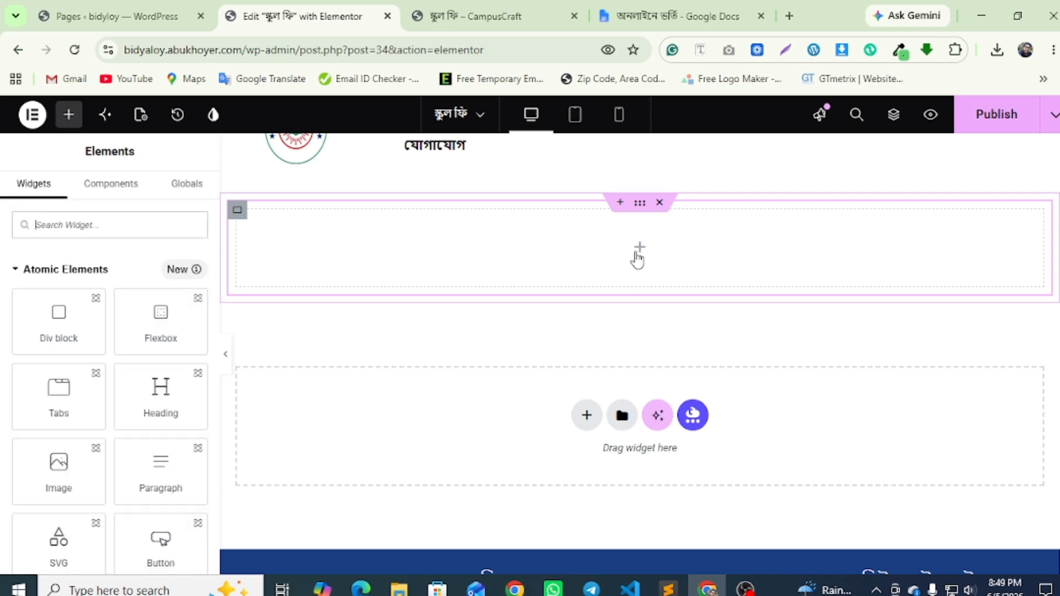
text(h)
drag(90, 310, 668, 243)
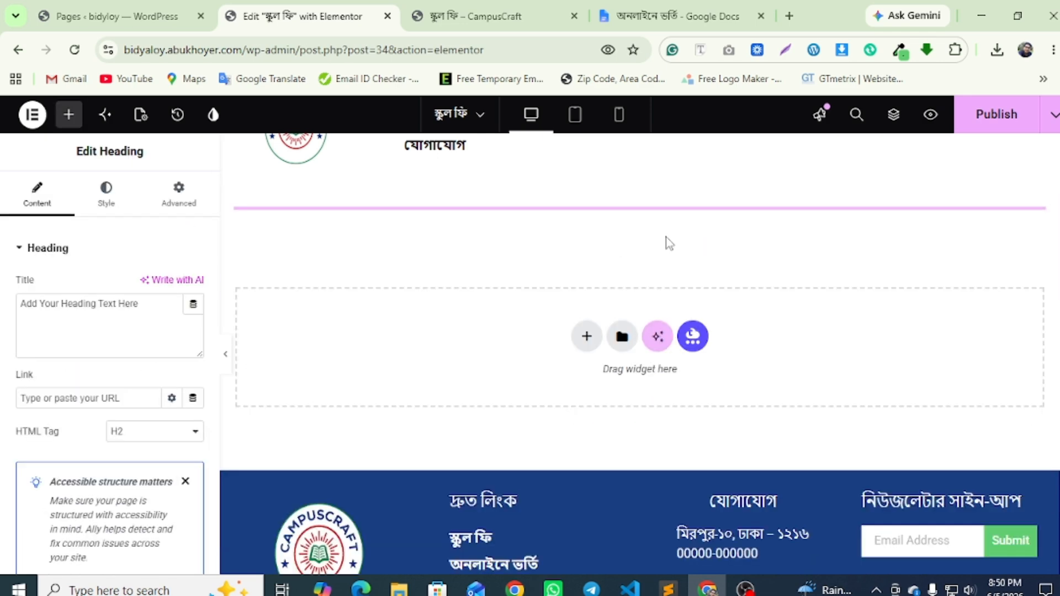
click(109, 206)
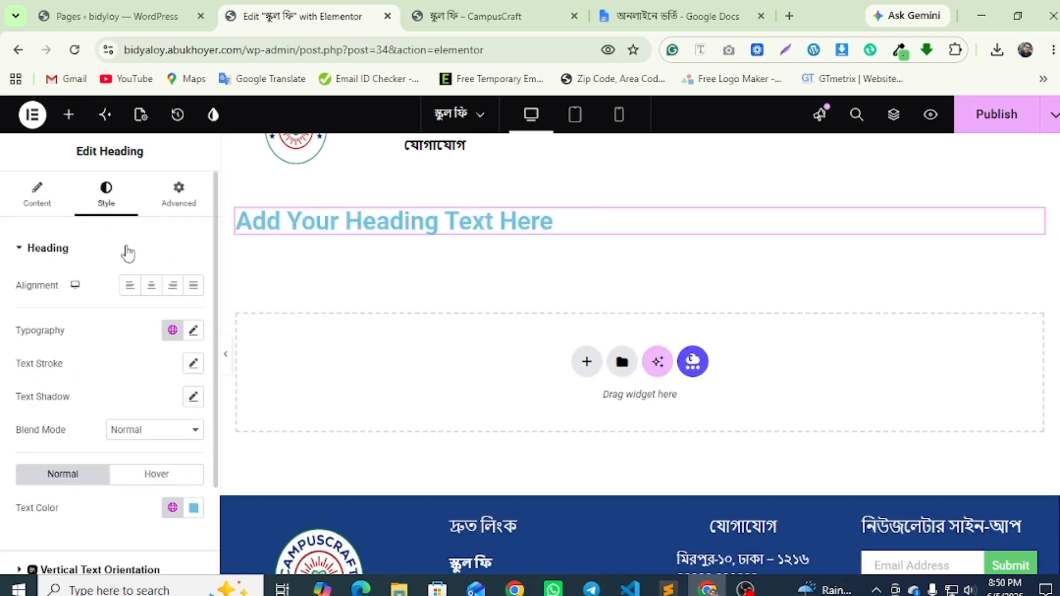
click(151, 286)
Close the Google Docs document, copy the title "স্কুল ফি" from the CampusCraft reference page and use it as the heading's title
click(509, 6)
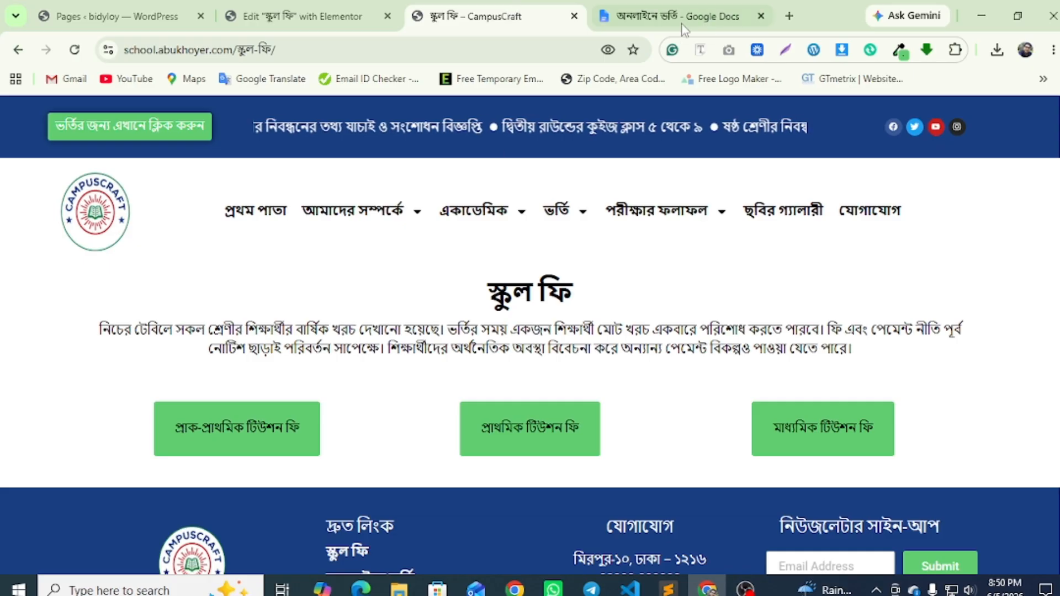
click(761, 16)
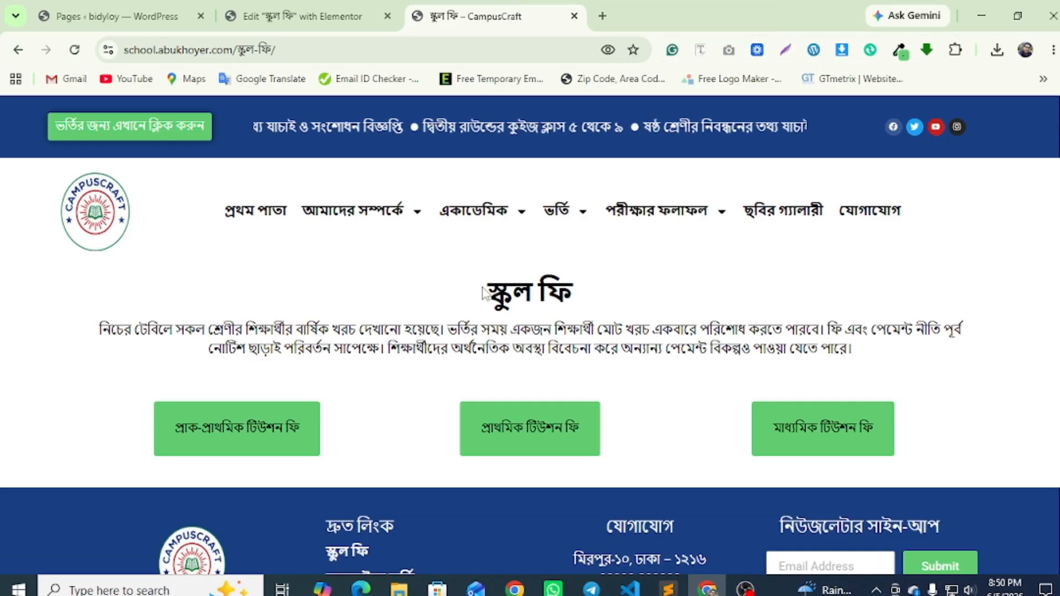
drag(487, 287, 575, 293)
right_click(574, 293)
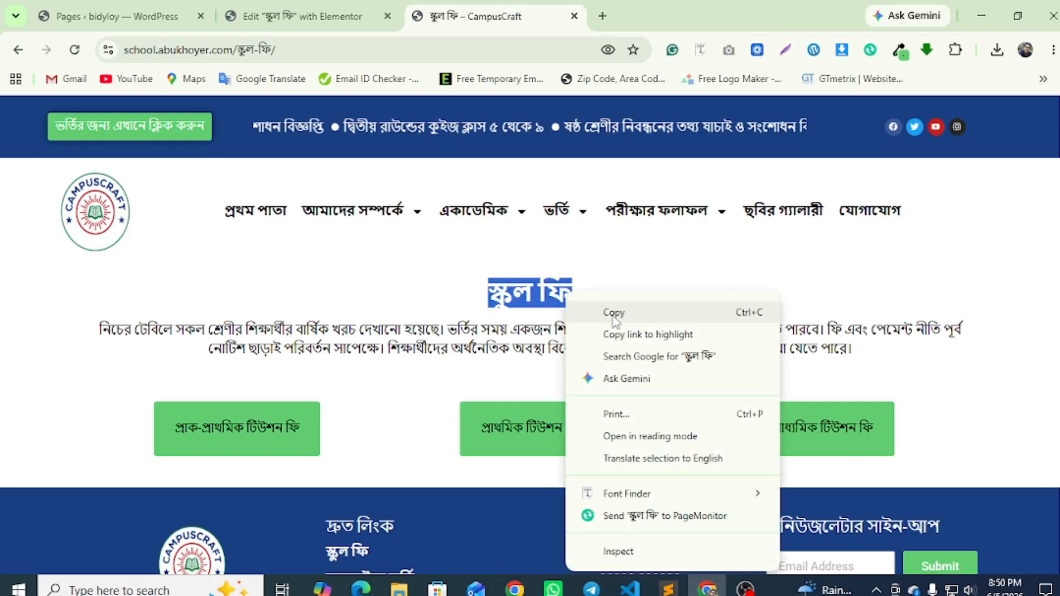
click(580, 310)
click(302, 16)
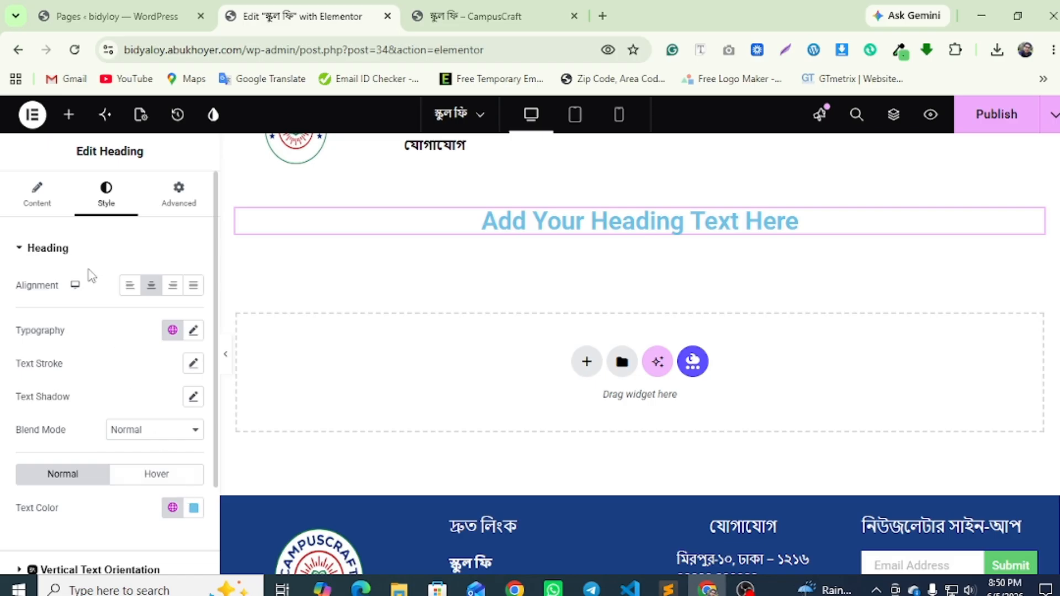
click(51, 197)
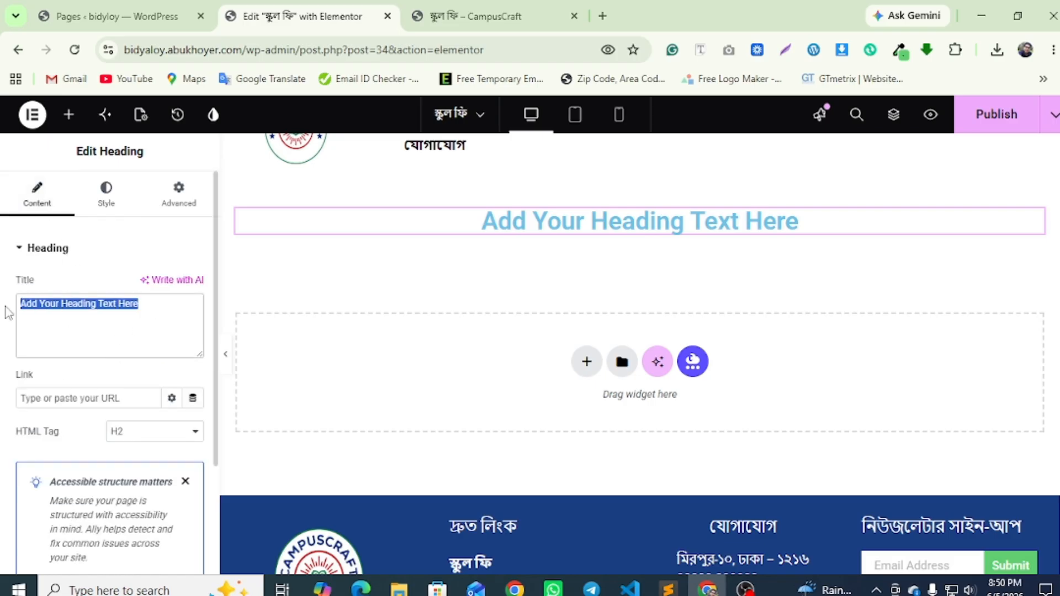
key(ctrl+v)
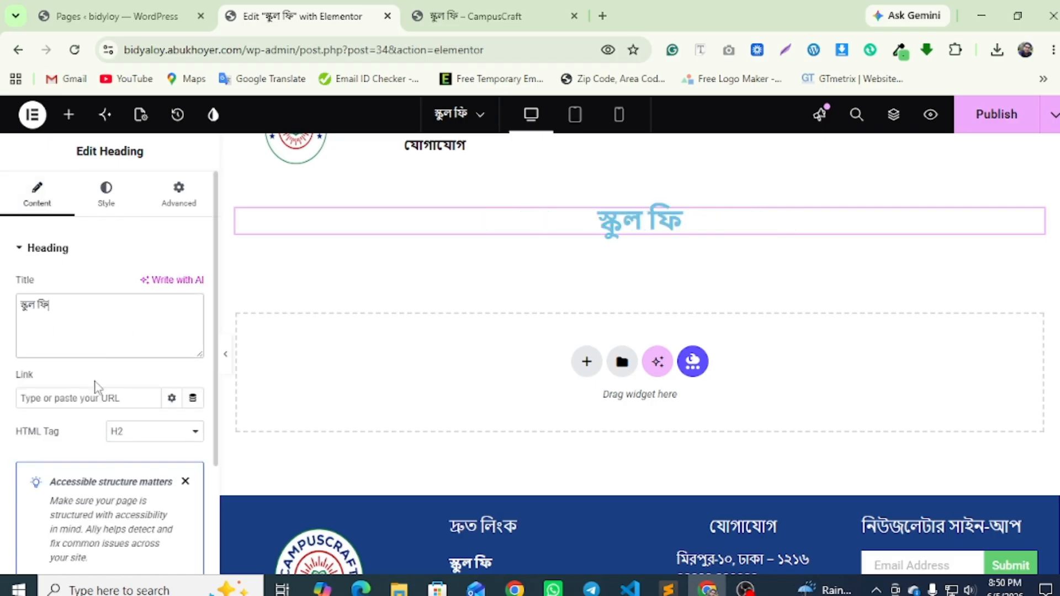
Set the "স্কুল ফি" heading's text color to black, #000000
click(47, 248)
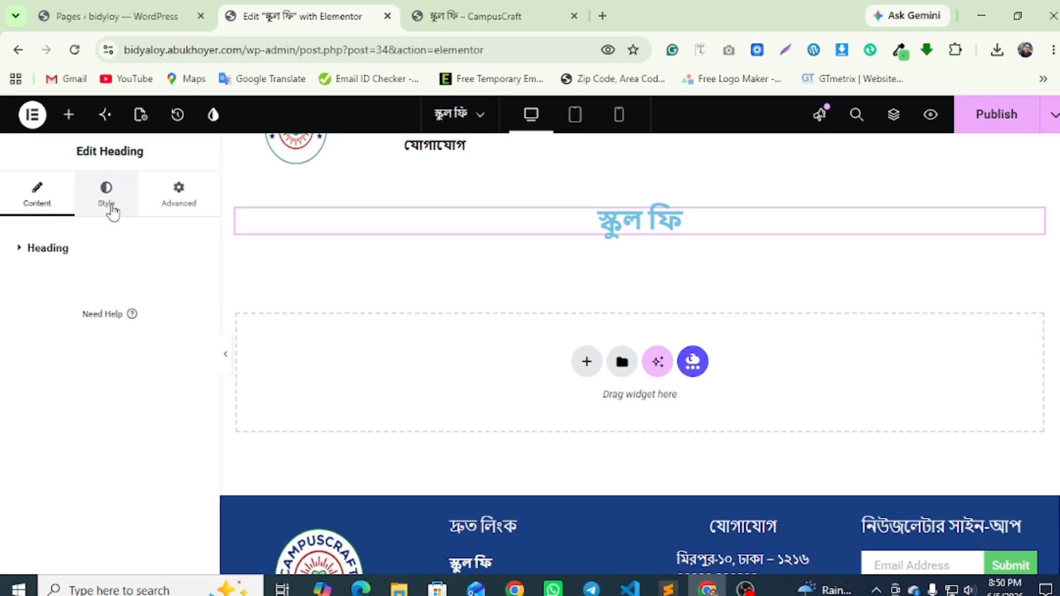
click(112, 211)
click(193, 507)
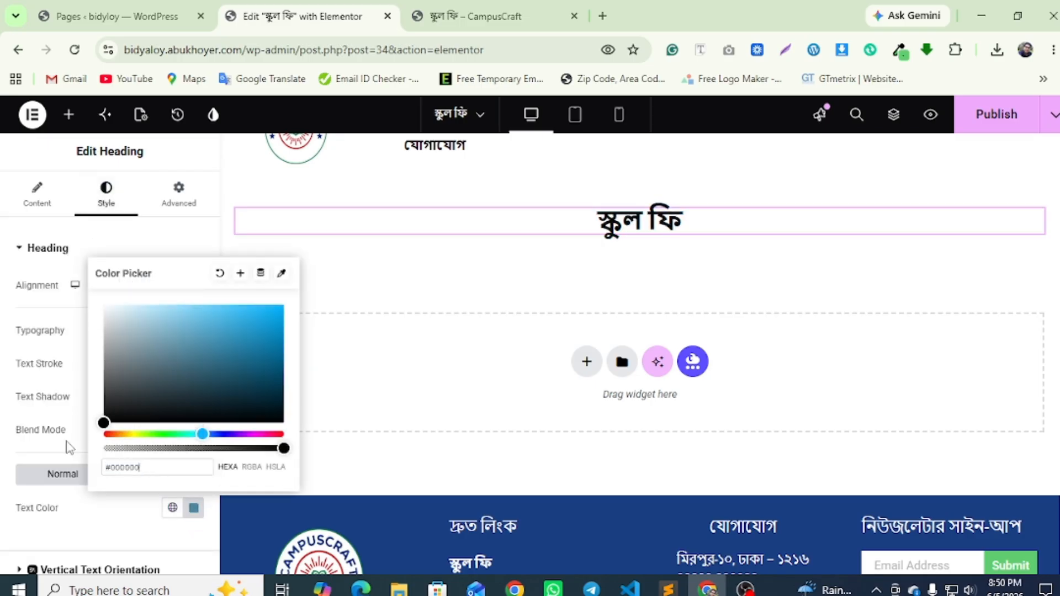
Copy the fee description paragraph below the "স্কুল ফি" heading on the CampusCraft reference page
click(6, 441)
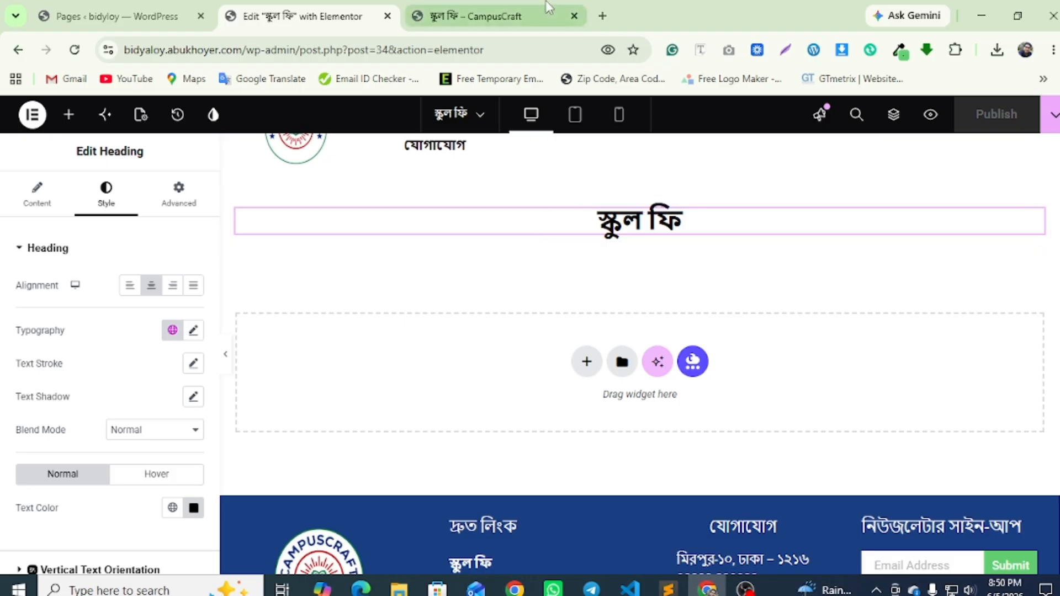
click(475, 16)
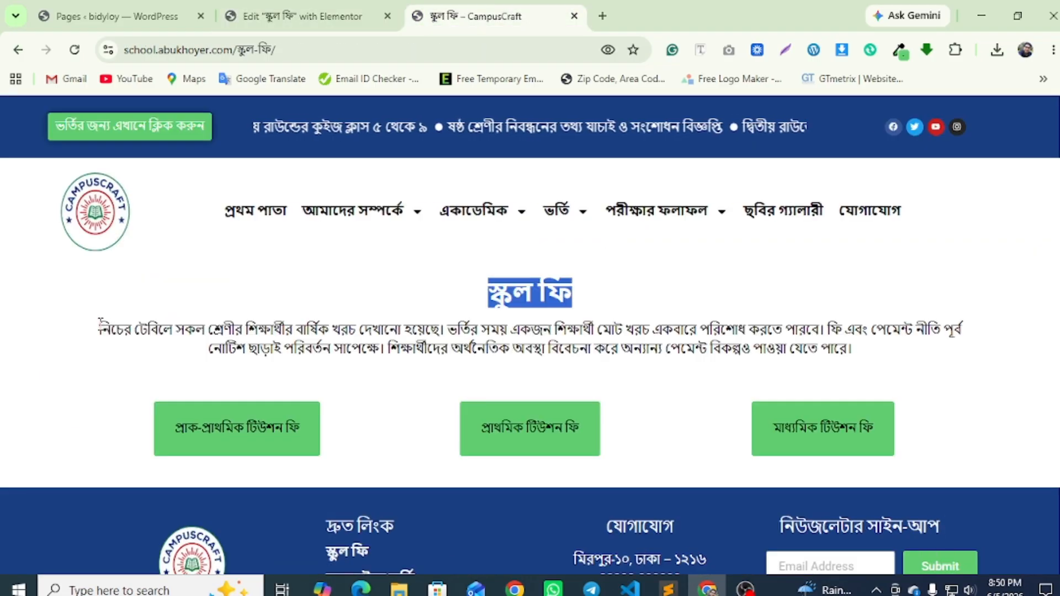
drag(99, 329, 828, 352)
right_click(828, 352)
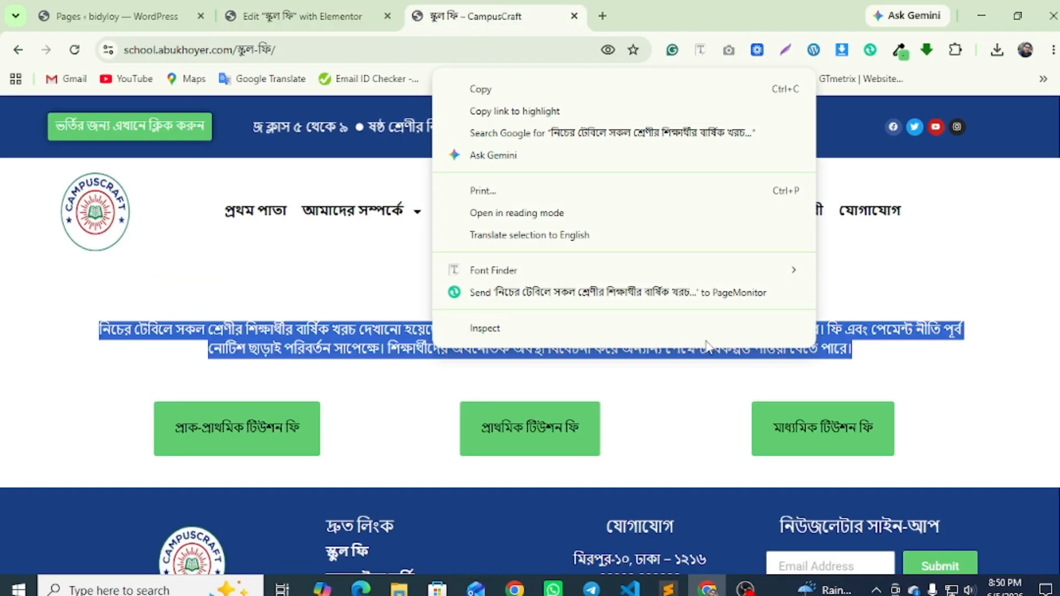
click(480, 88)
Add a Text Editor widget below the heading in Elementor and replace its placeholder text with the copied paragraph as plain text
click(292, 26)
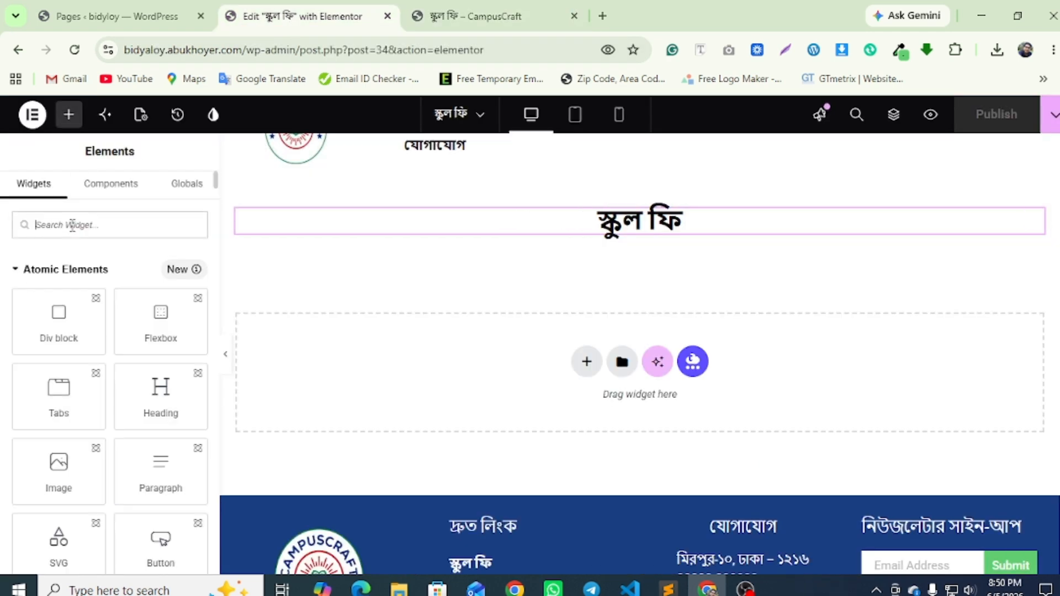
text(te)
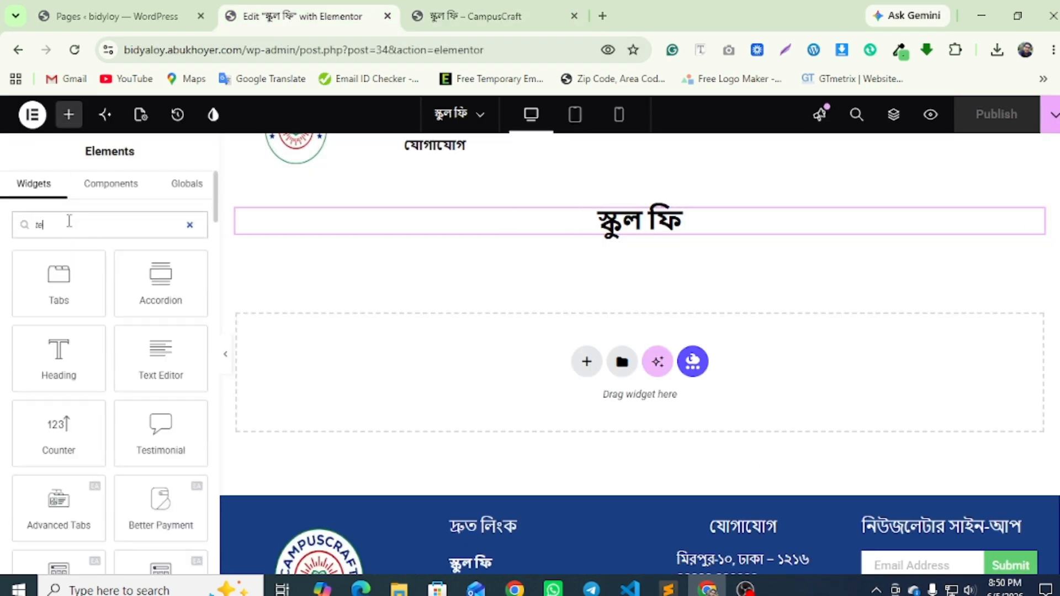
drag(161, 356, 664, 222)
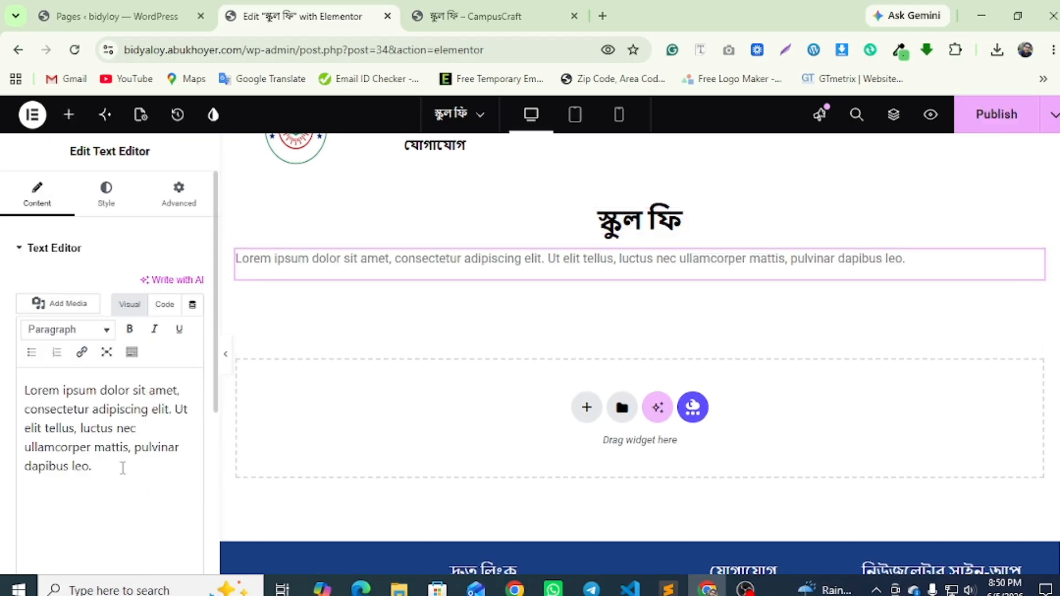
drag(122, 468, 29, 389)
right_click(31, 395)
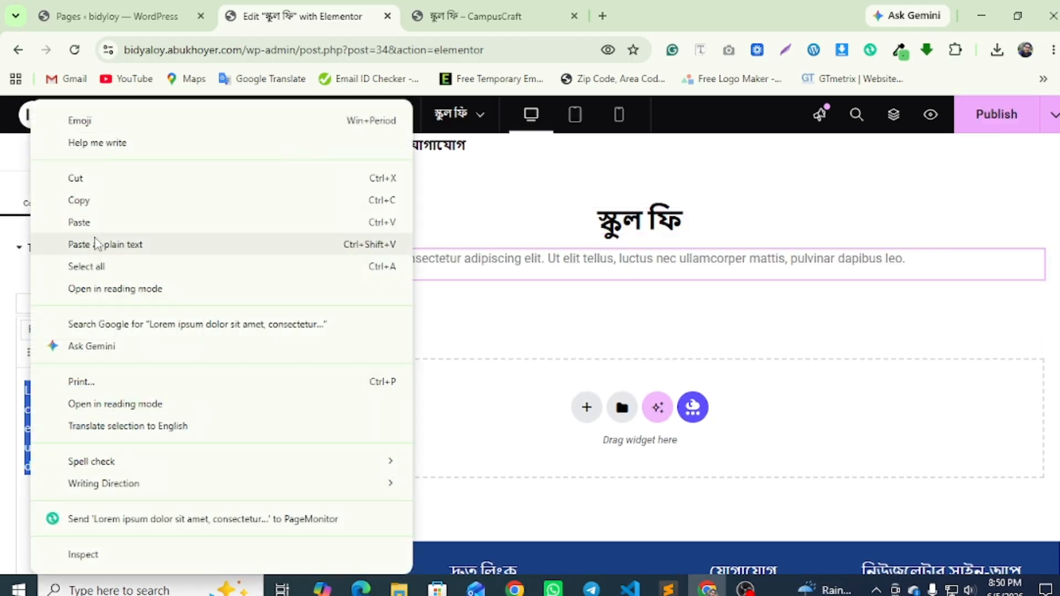
click(93, 243)
Center-align the fee description paragraph in black text and publish the page
click(108, 196)
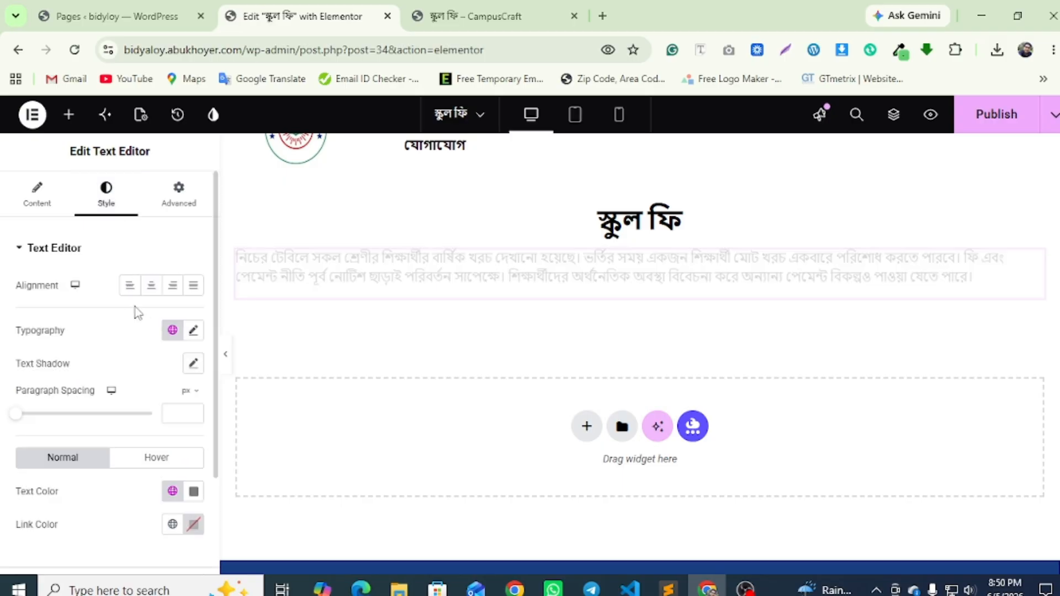
click(150, 285)
click(195, 491)
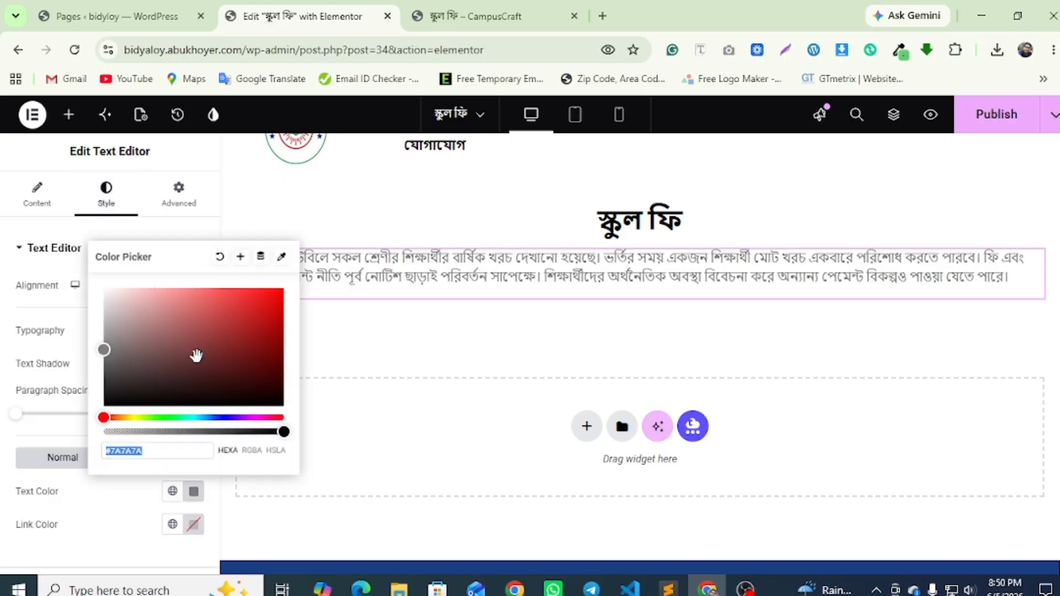
click(102, 408)
click(989, 114)
Preview the published স্কুল ফি page and compare its heading and paragraph with the reference page
click(519, 8)
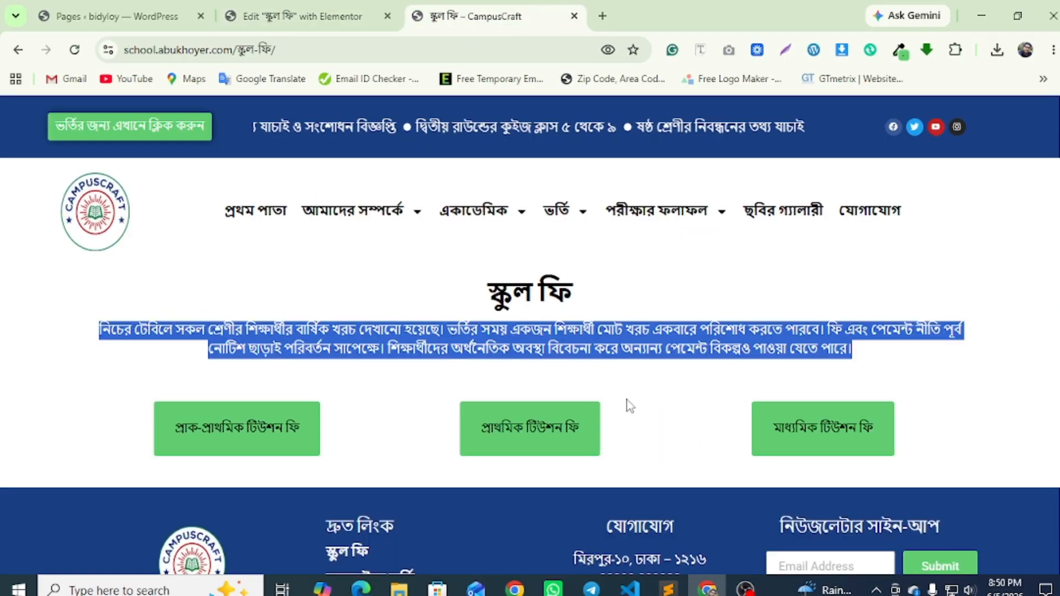
click(628, 405)
click(365, 11)
click(932, 115)
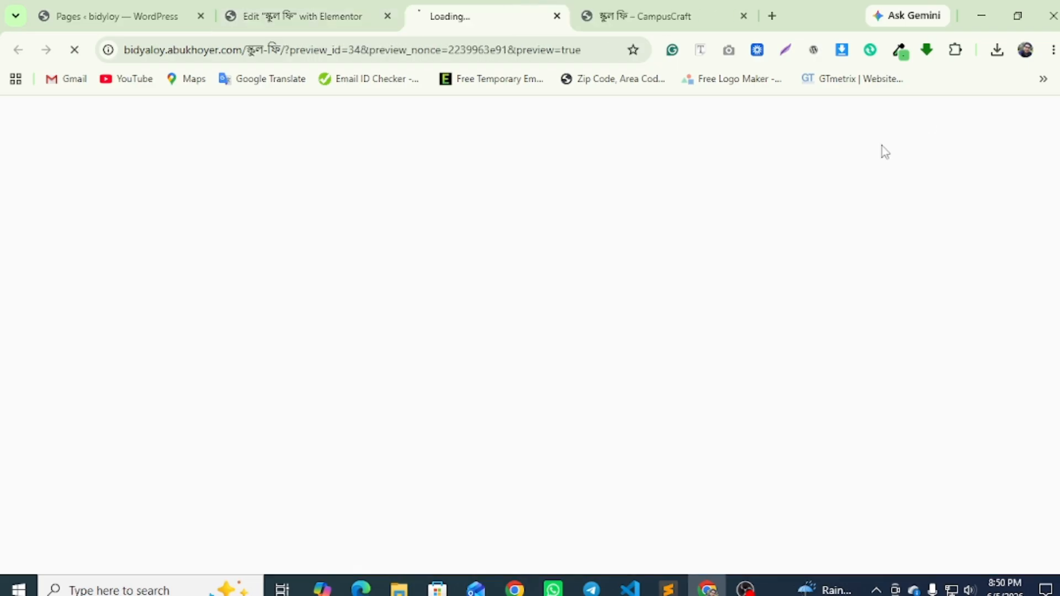
scroll(494, 277, down, 4)
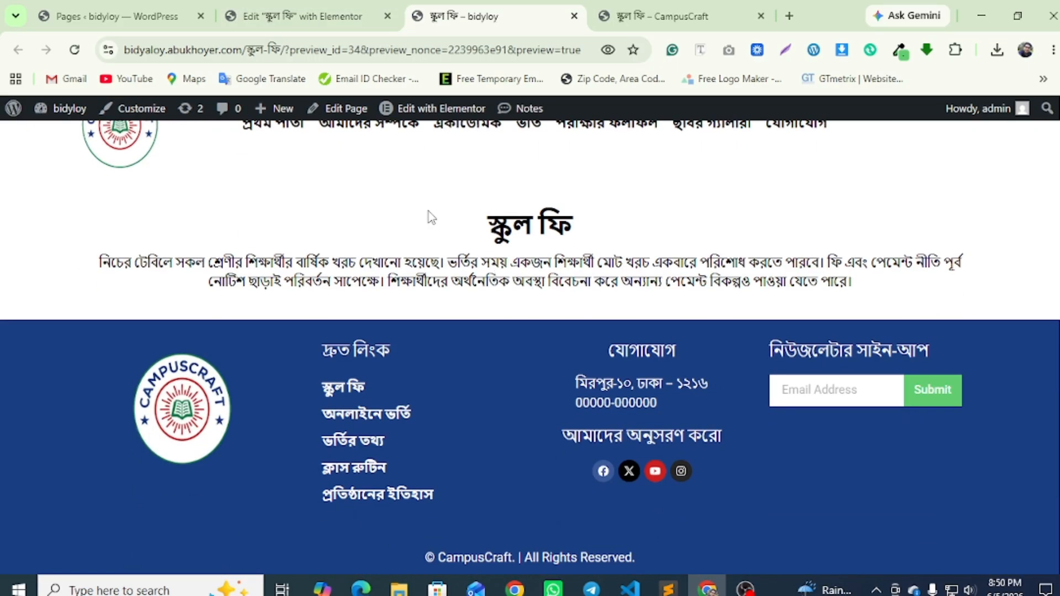
key(ctrl+Page_Up)
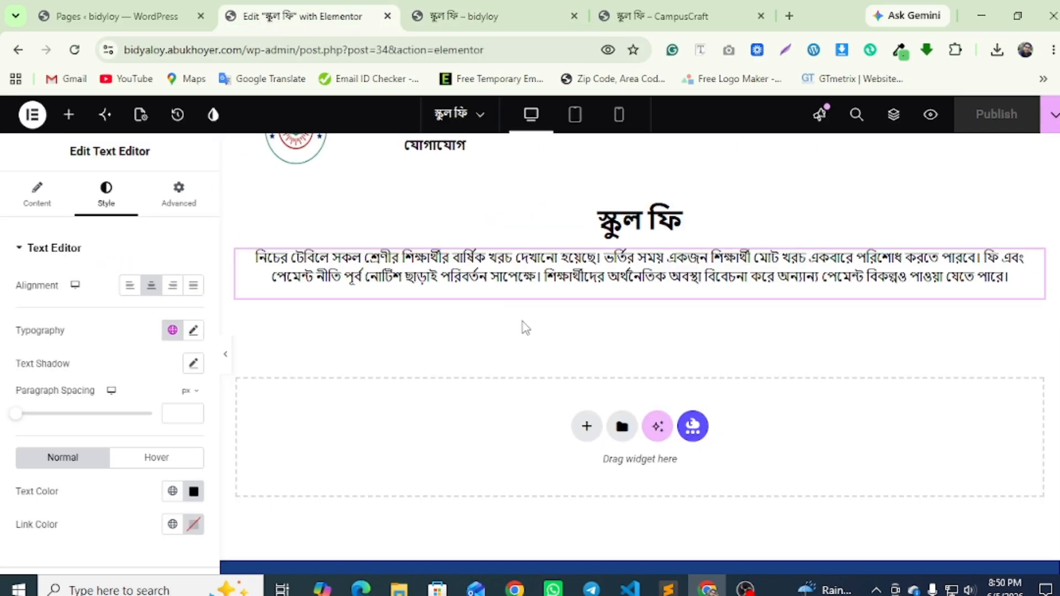
Add a container below the paragraph and place a Button widget inside it
click(69, 115)
text(c)
drag(59, 283, 485, 280)
click(69, 115)
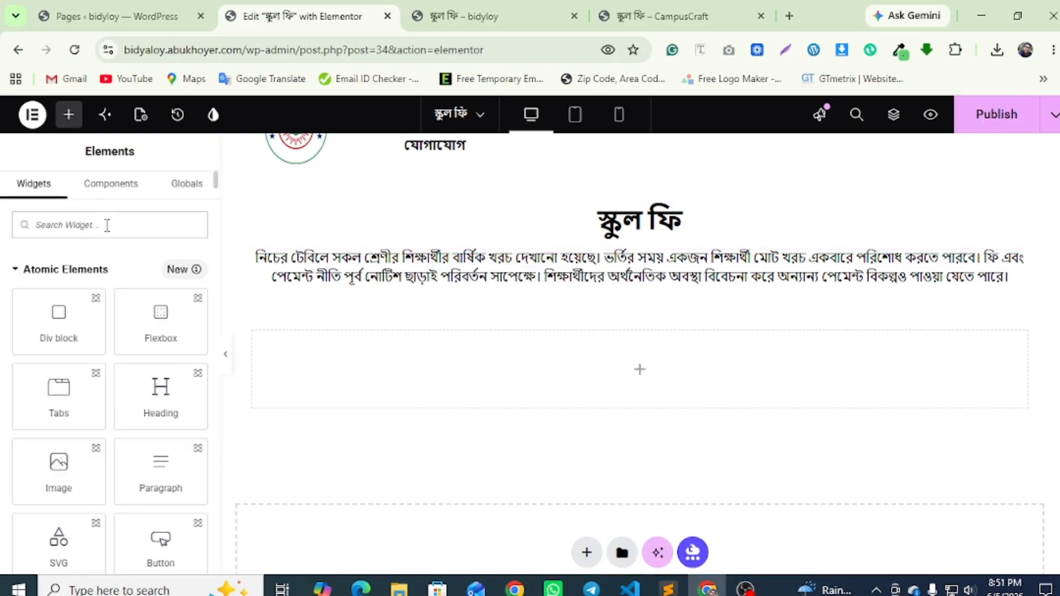
text(butt)
drag(58, 283, 661, 372)
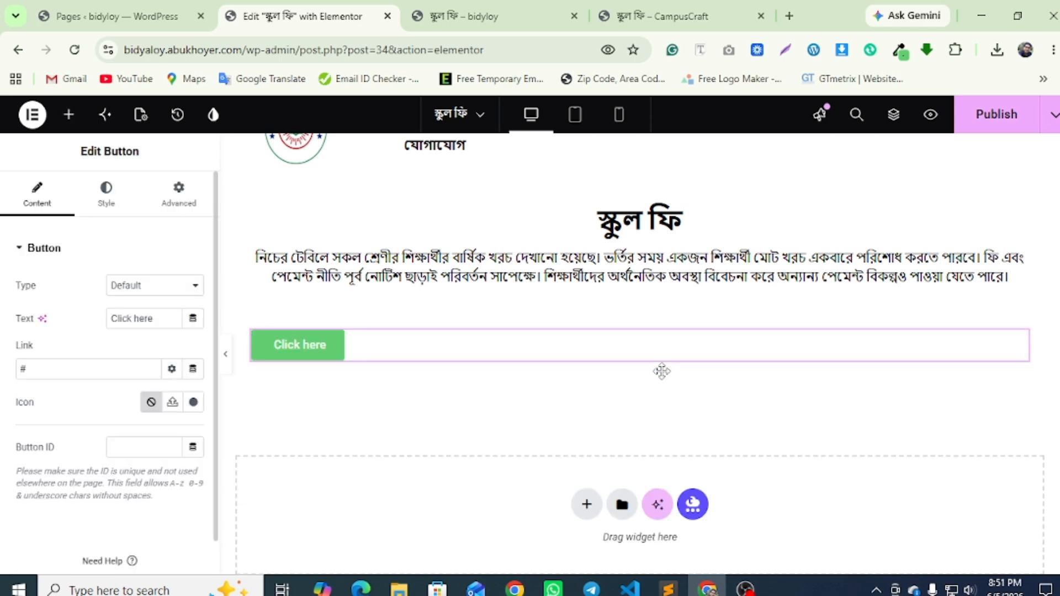
Copy the first button label "প্রাক-প্রাথমিক টিউশন ফি" from the reference page and use it as the new button's text
click(657, 16)
drag(301, 430, 190, 445)
right_click(190, 444)
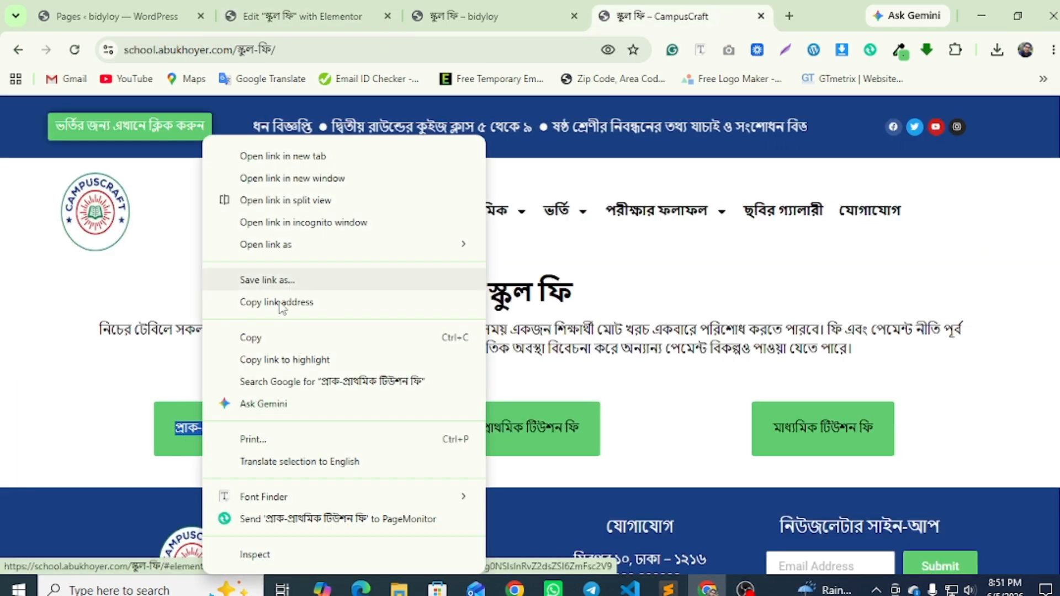
click(254, 336)
click(369, 8)
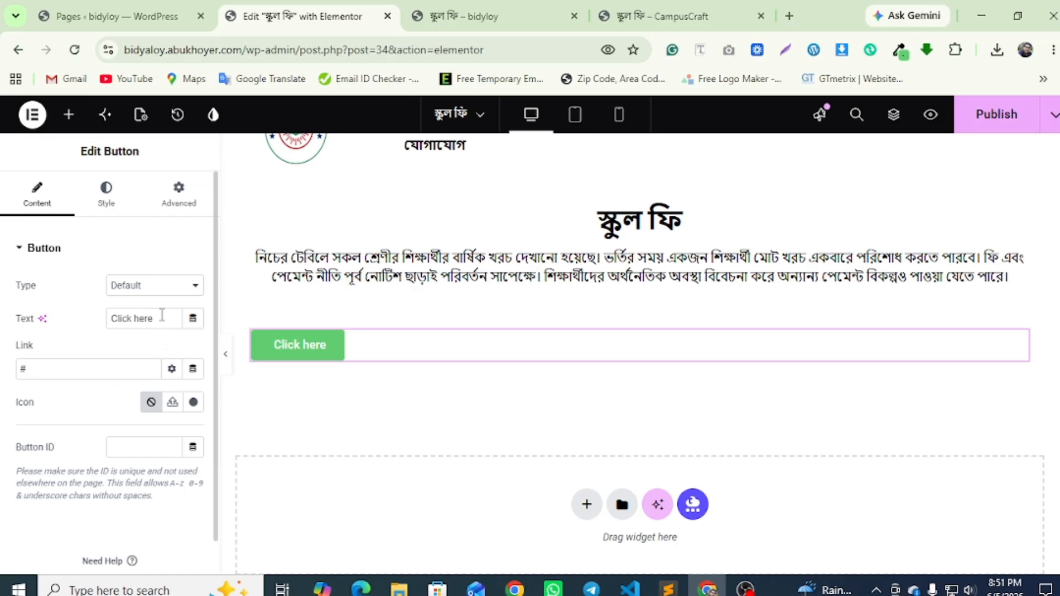
right_click(122, 316)
click(160, 200)
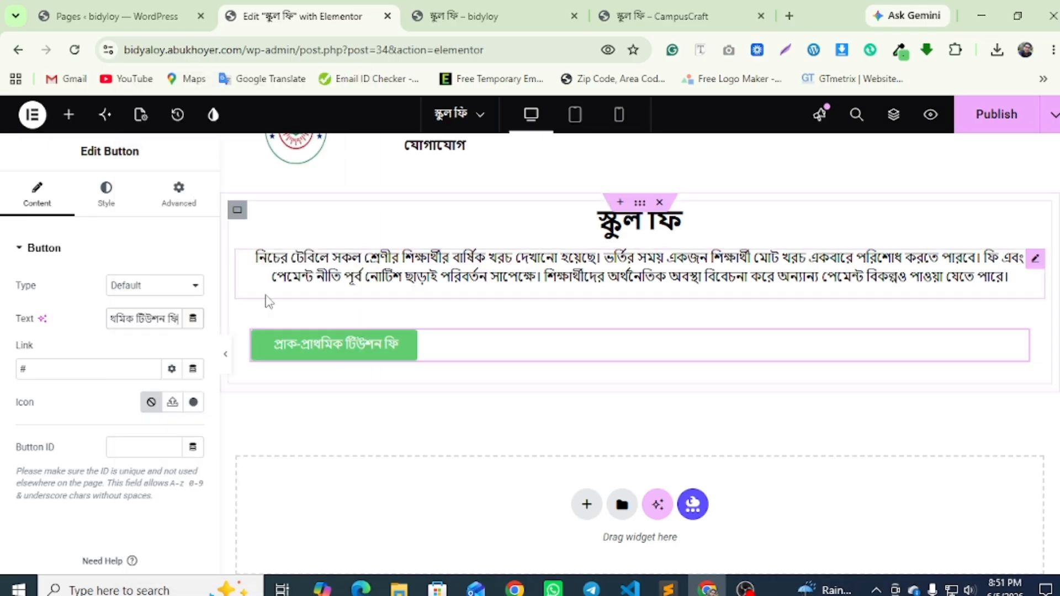
Set the button's padding to 25 px on all sides and compare its size with the reference button
click(113, 199)
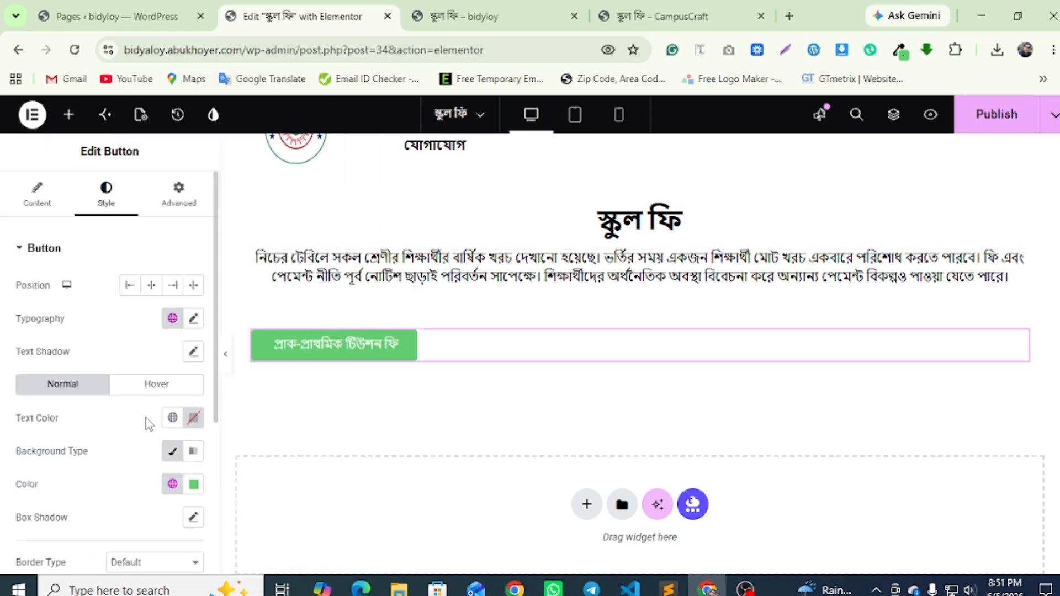
scroll(130, 440, down, 4)
click(177, 442)
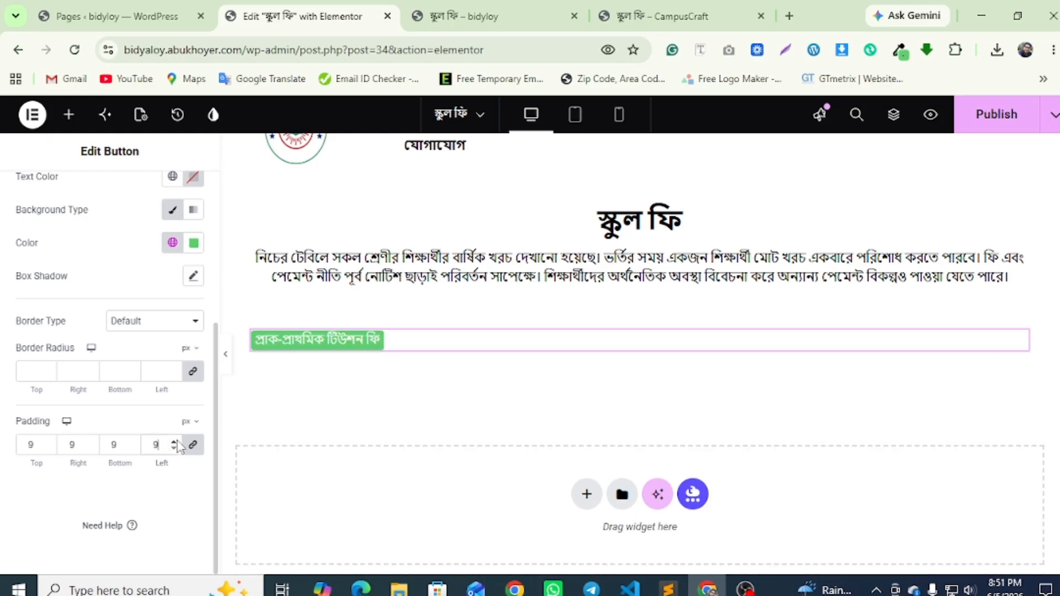
click(177, 441)
click(177, 442)
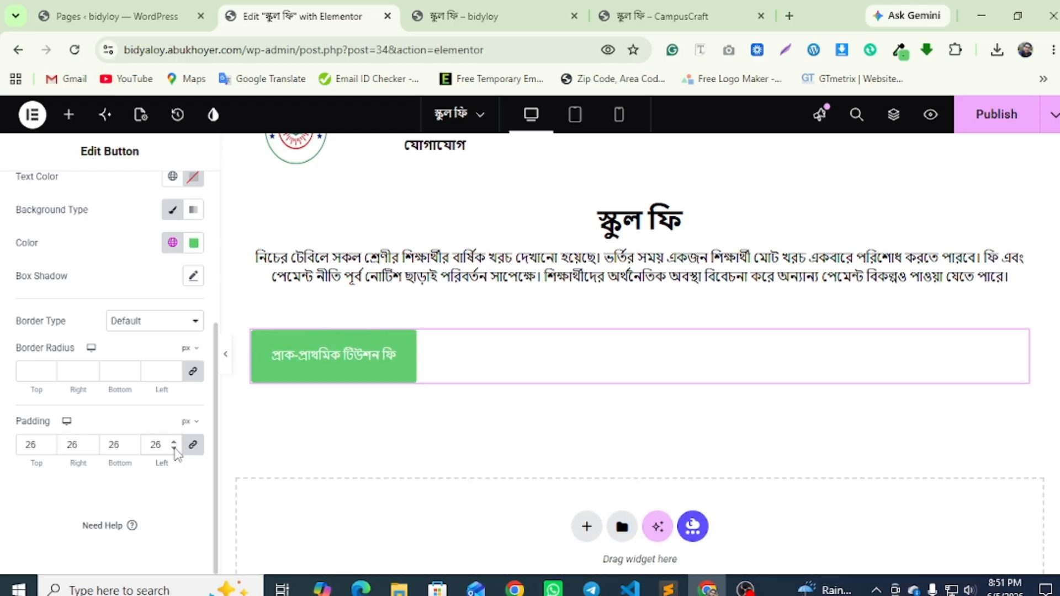
click(175, 449)
click(682, 16)
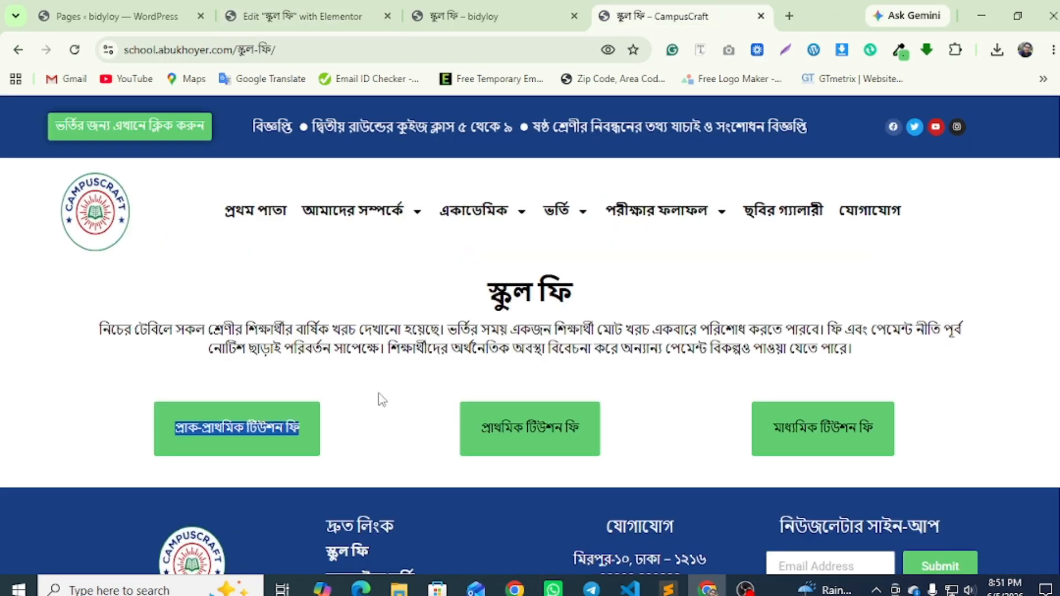
click(313, 6)
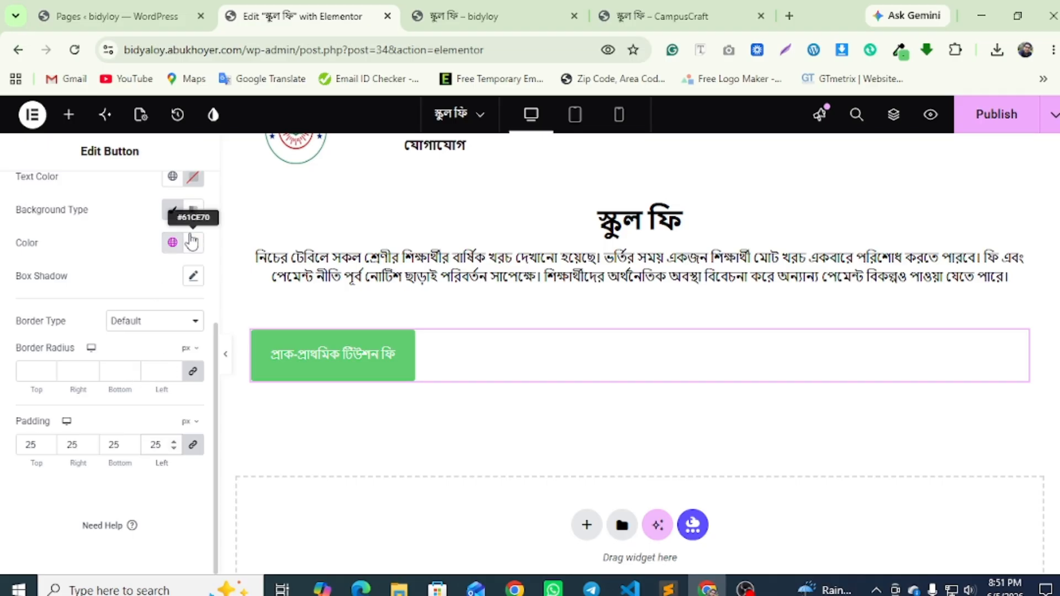
Style the button with black text, the background color #61CE70 sampled from the reference page, and a 4 px border radius
click(191, 253)
key(Escape)
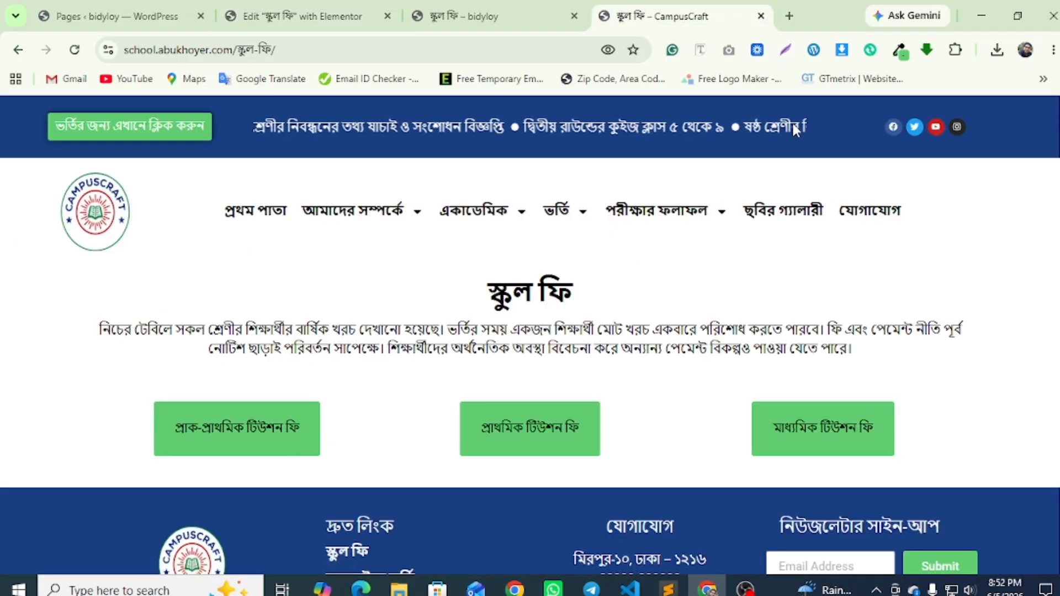
click(901, 49)
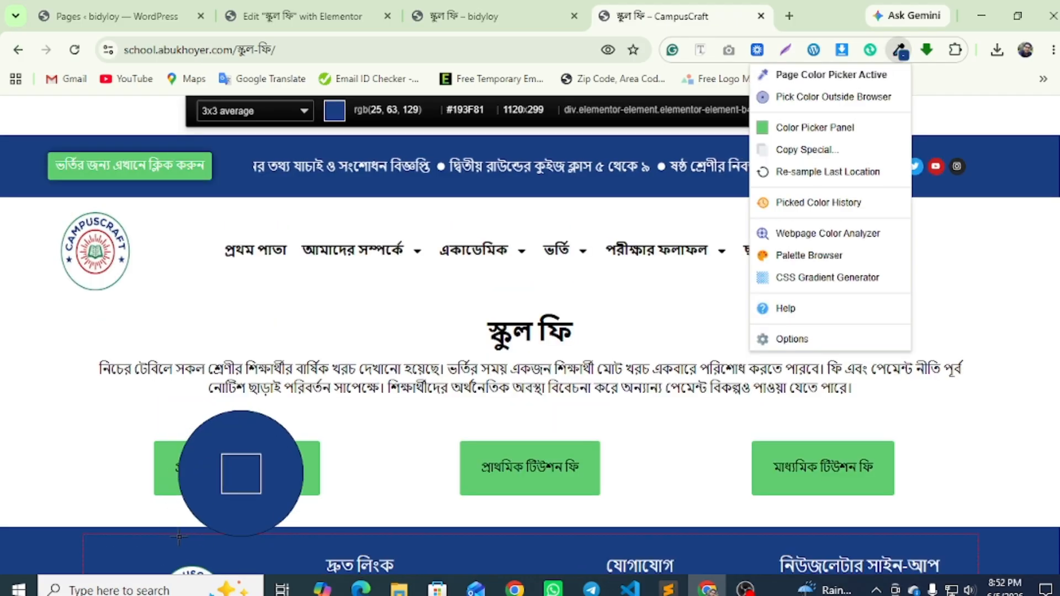
click(294, 536)
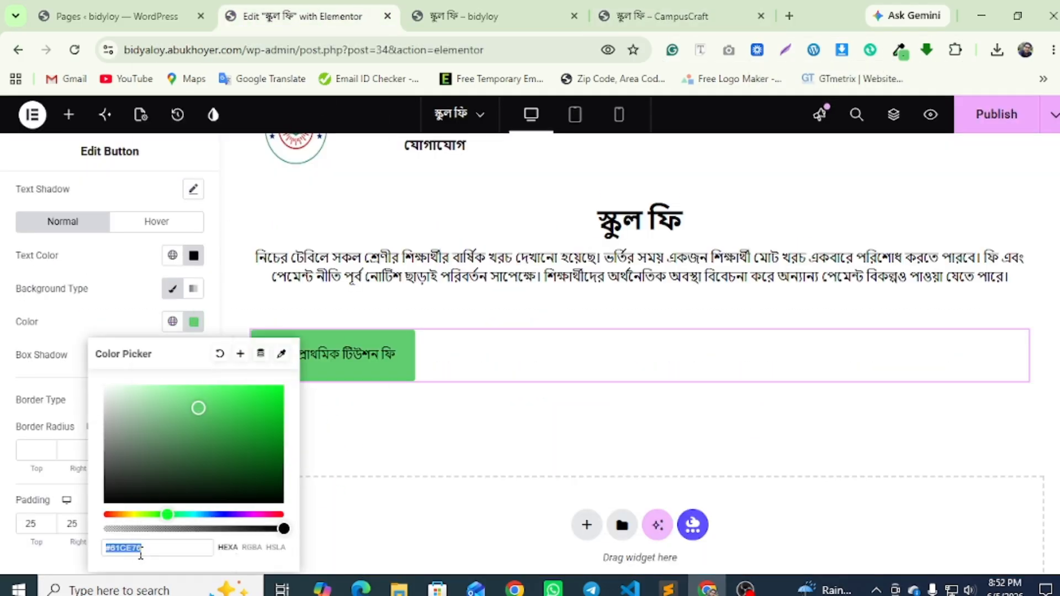
text(#61CE70)
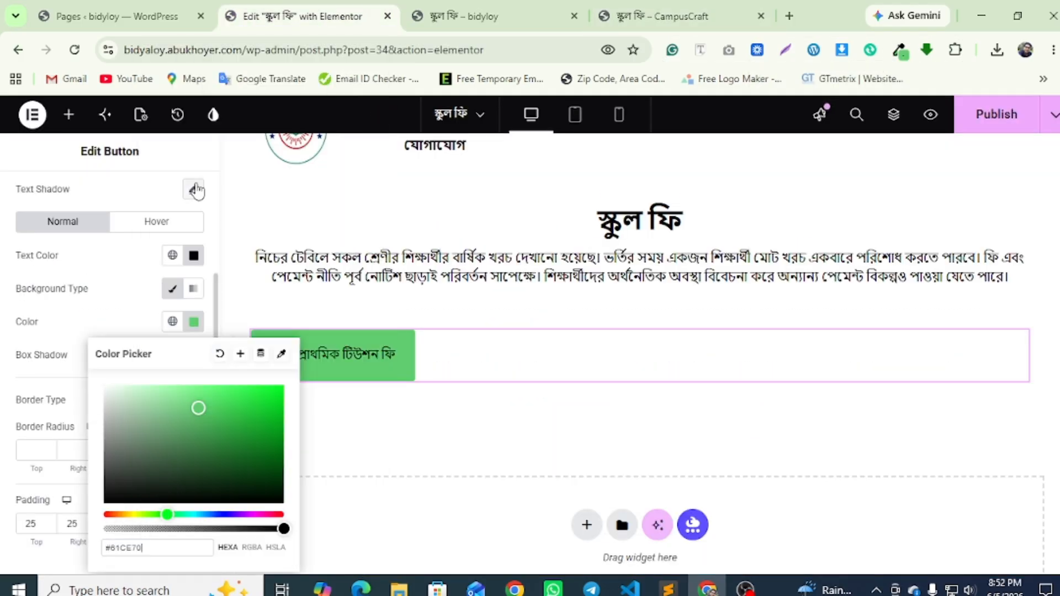
click(10, 385)
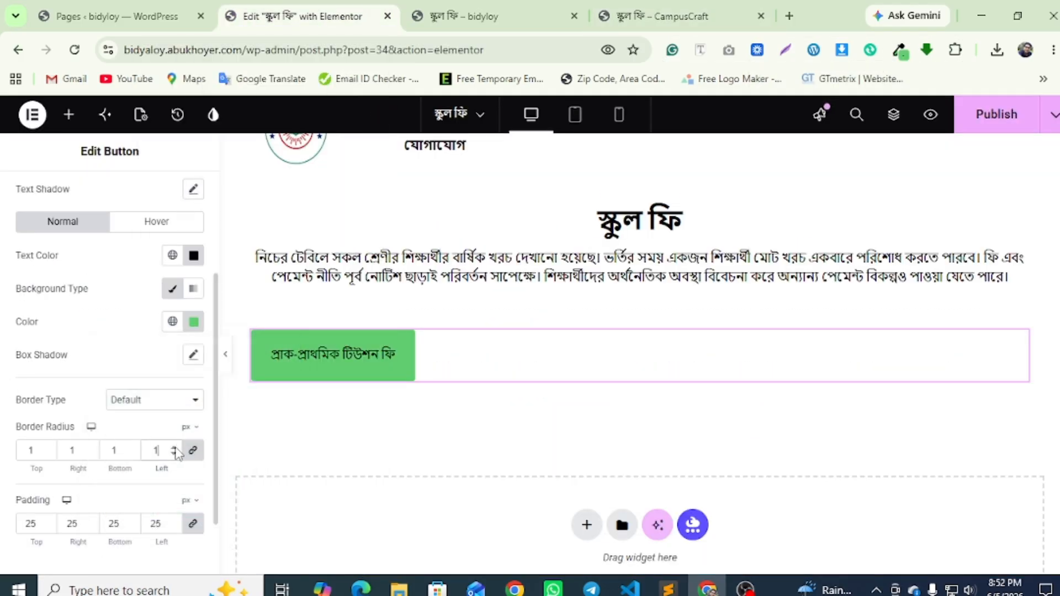
Duplicate the styled button twice to make three buttons in the container
right_click(324, 358)
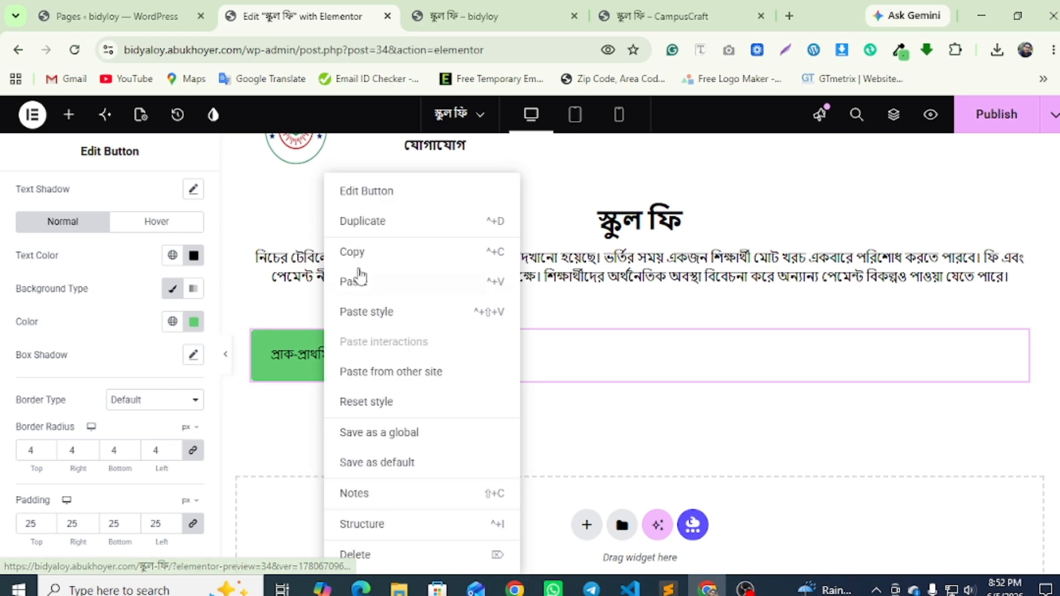
click(365, 222)
right_click(324, 415)
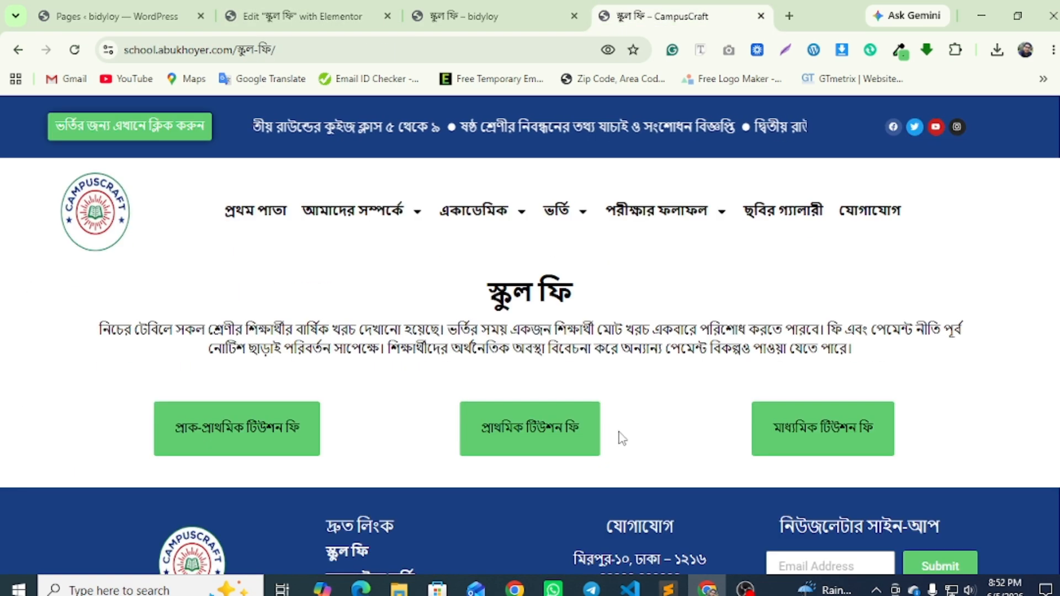
Copy the label "প্রাথমিক টিউশন ফি" from the reference page and use it as the second button's text
drag(580, 429, 481, 428)
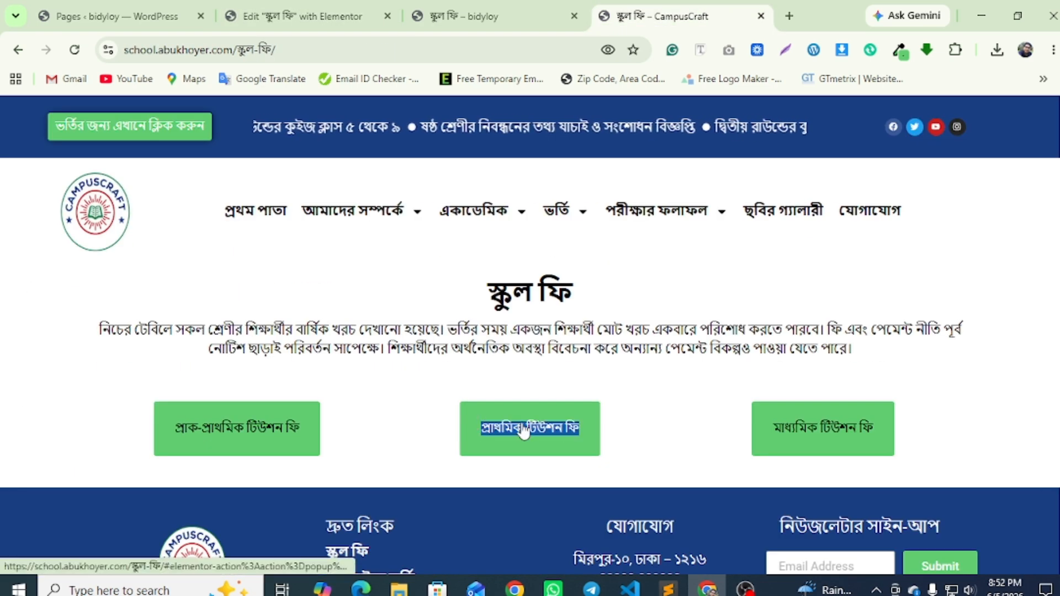
right_click(529, 428)
click(588, 335)
click(299, 17)
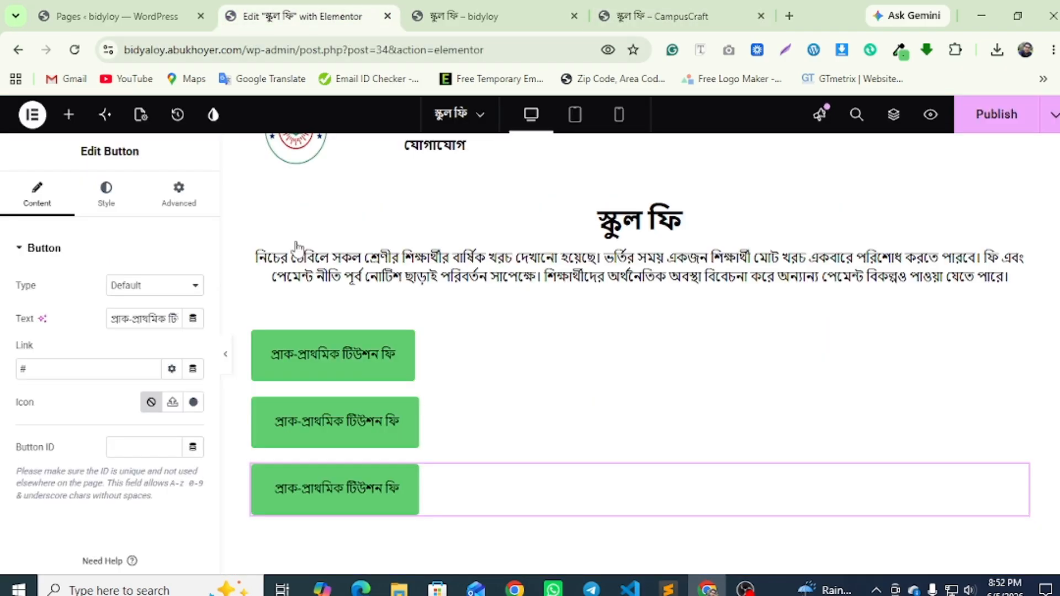
click(296, 437)
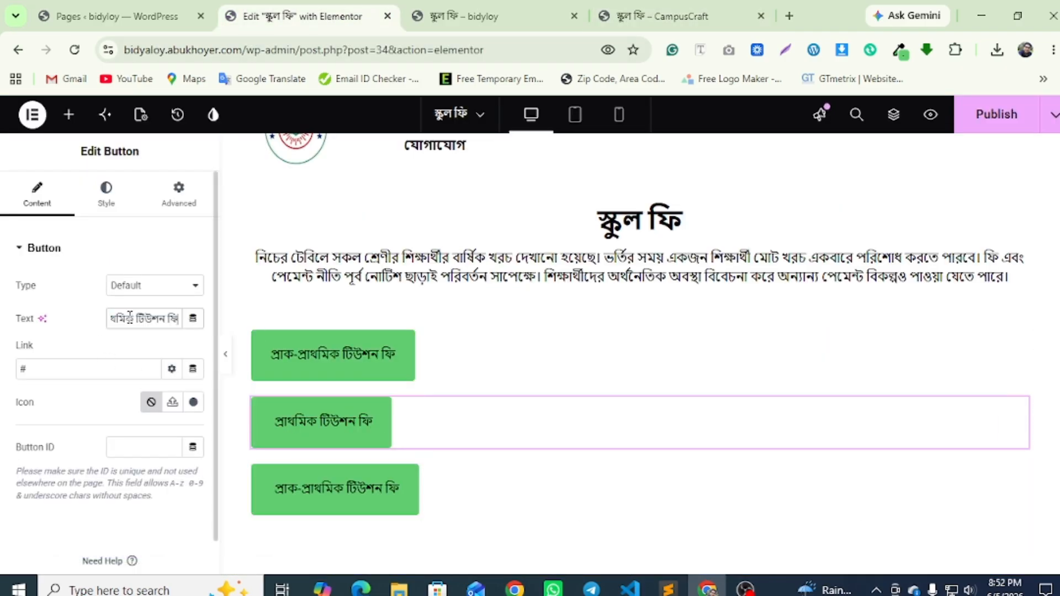
Copy the label "মাধ্যমিক টিউশন ফি" from the reference page and use it as the third button's text
click(657, 16)
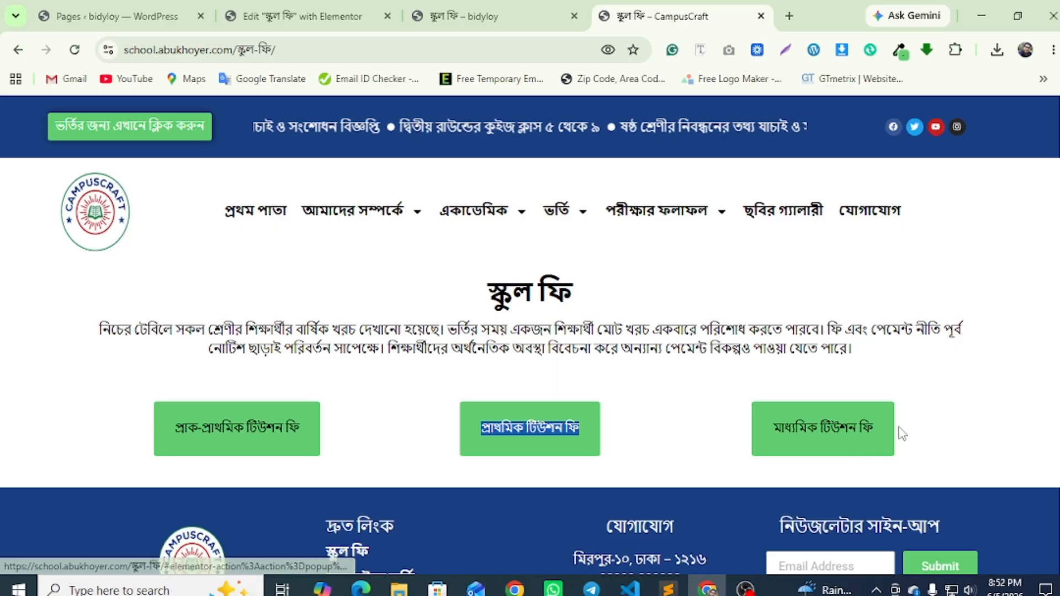
drag(884, 428, 773, 428)
right_click(809, 428)
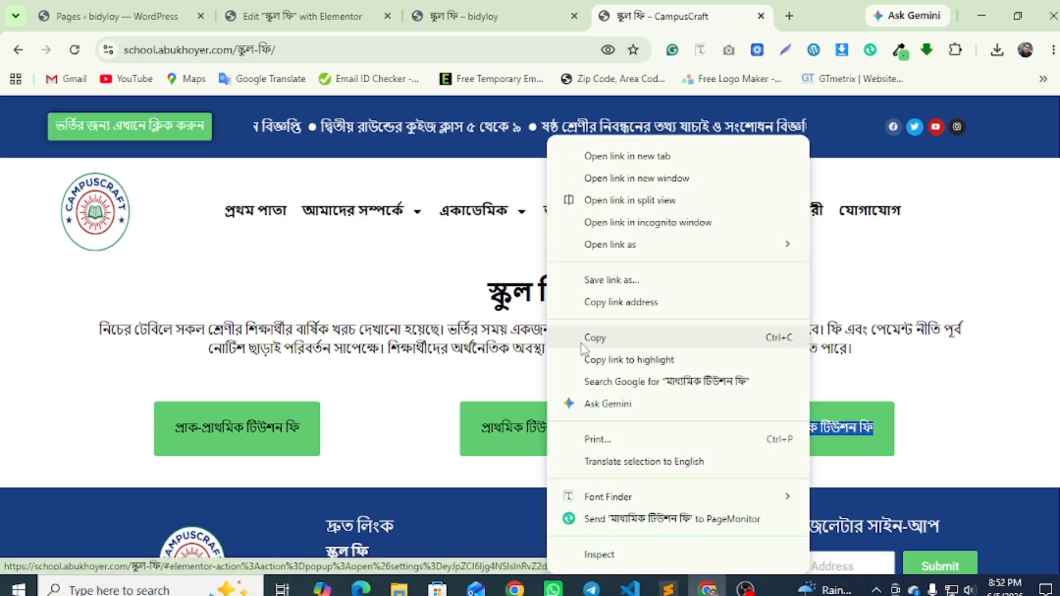
click(635, 338)
click(303, 16)
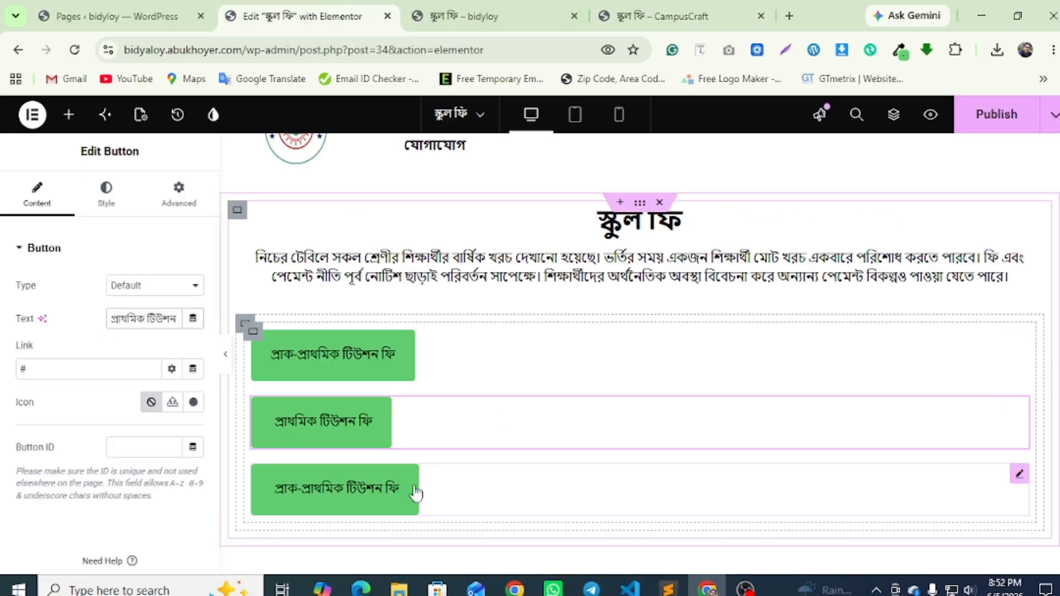
click(399, 492)
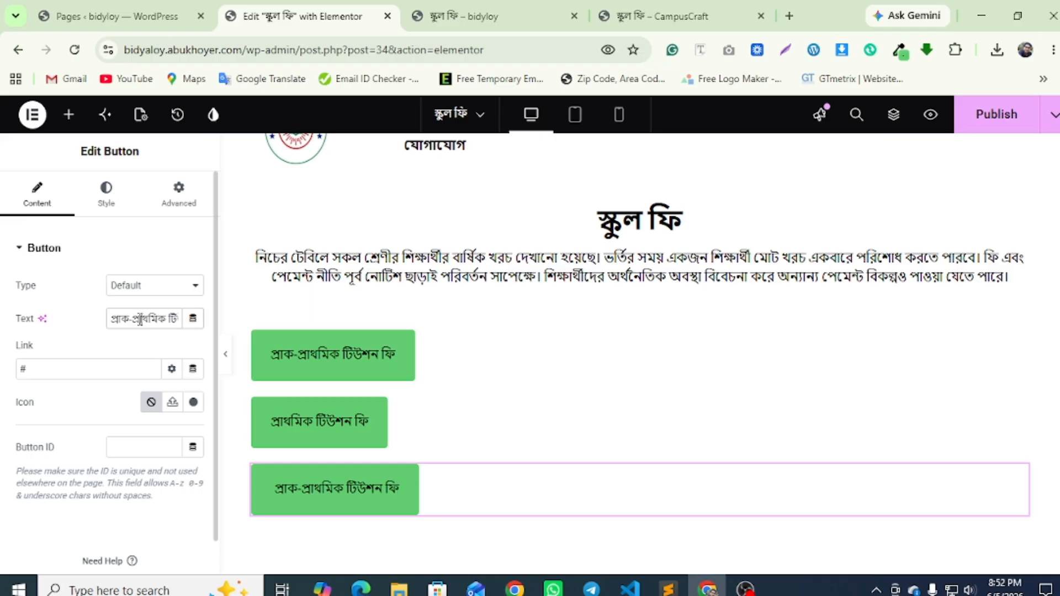
key(ctrl+a)
key(ctrl+v)
Arrange the container's three buttons in a horizontal row with Space Evenly justification and publish the changes
click(130, 516)
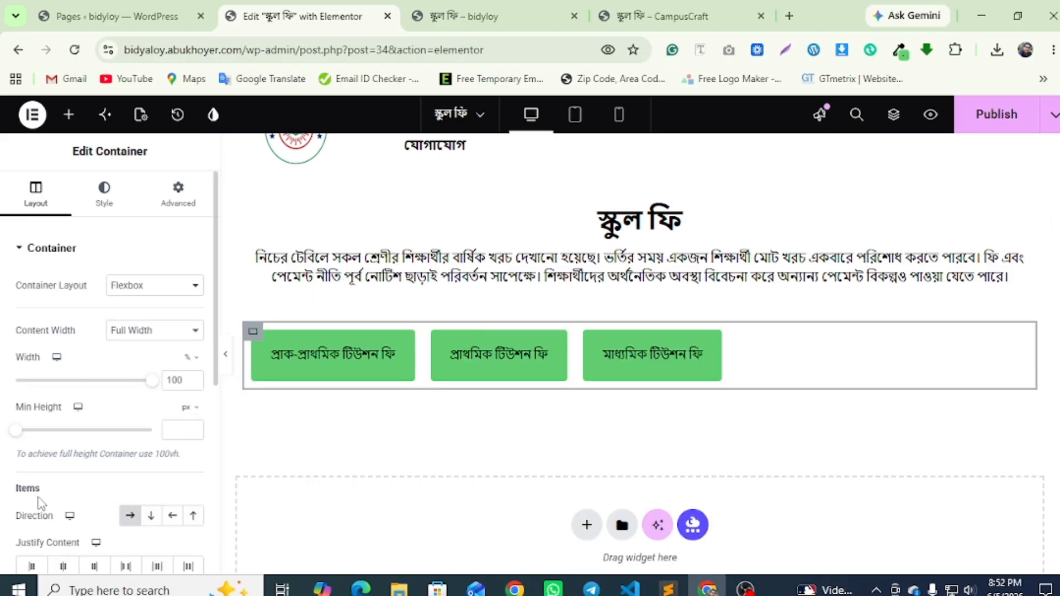
scroll(197, 448, down, 3)
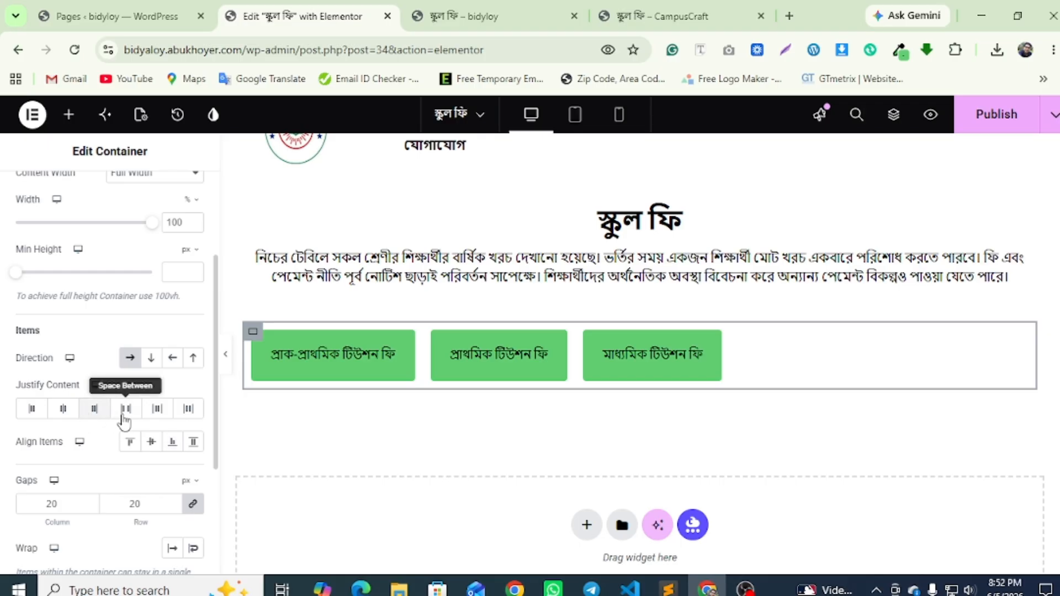
click(156, 409)
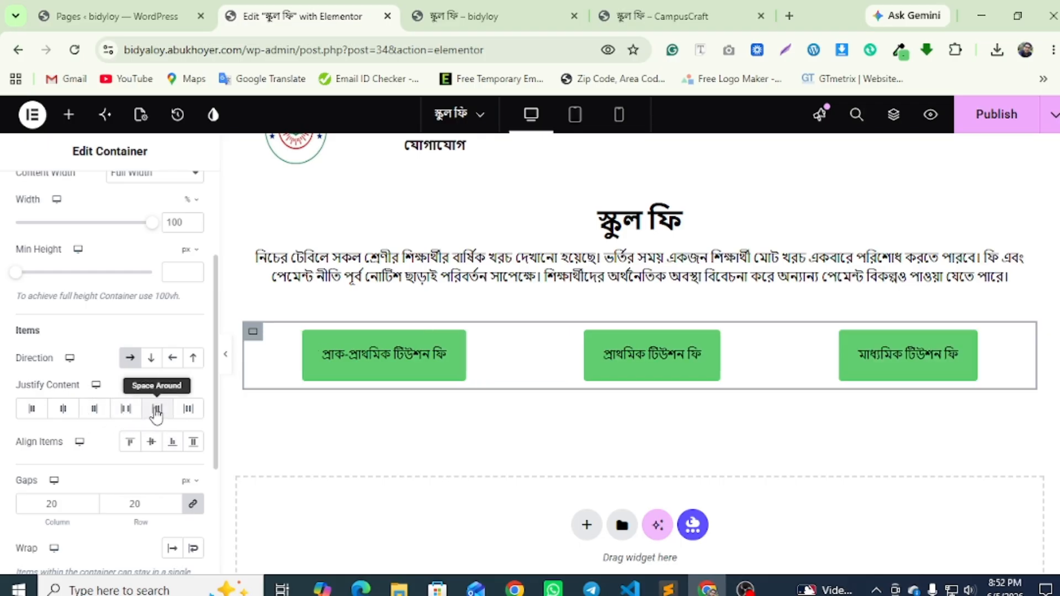
click(125, 410)
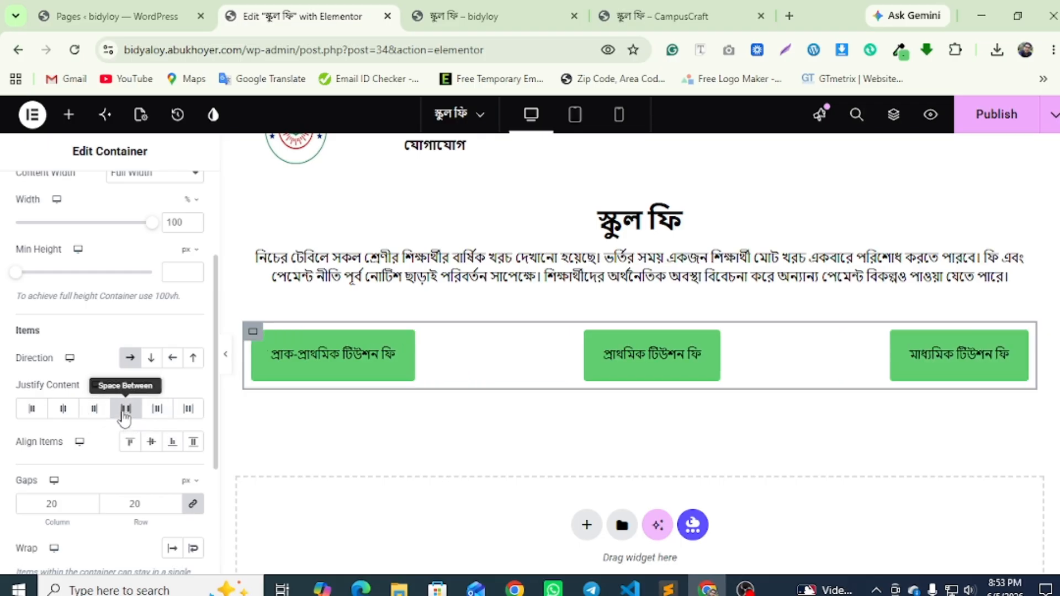
click(188, 410)
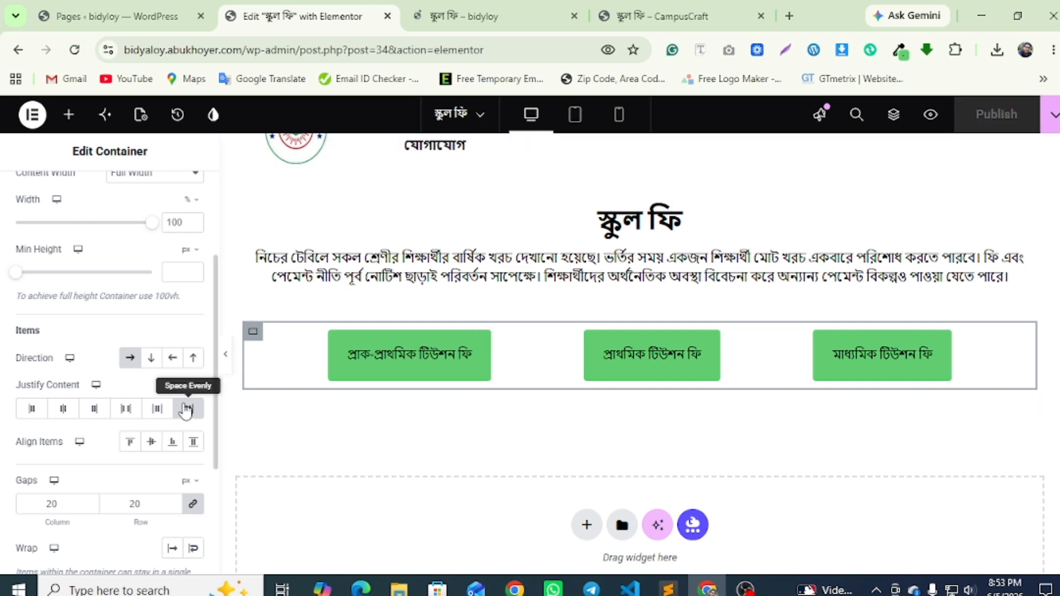
Compare the previewed স্কুল ফি page with the reference page and try the reference's প্রাথমিক টিউশন ফি button
click(475, 16)
scroll(431, 423, down, 4)
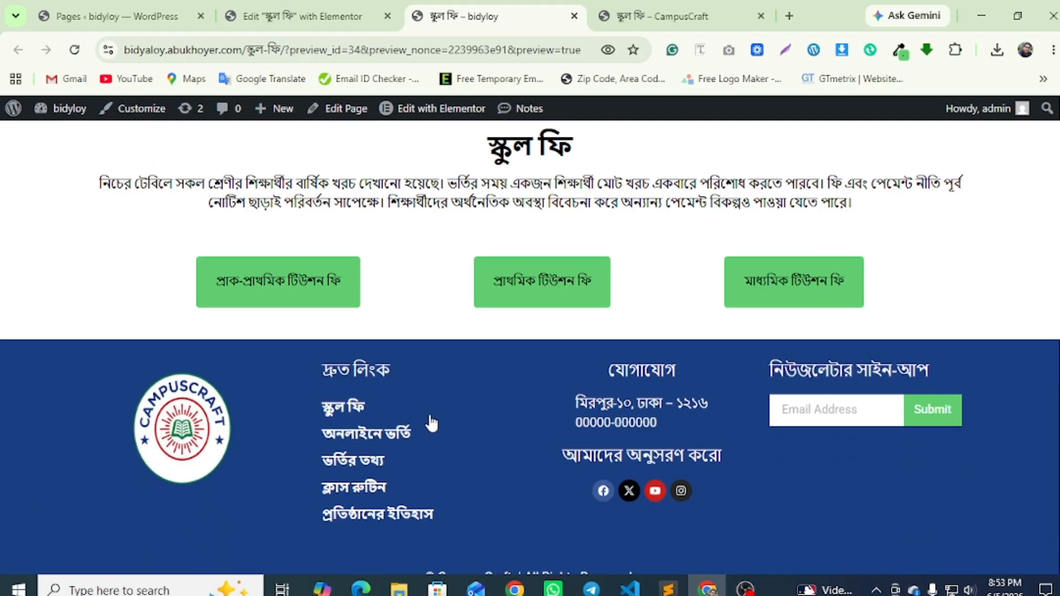
click(680, 16)
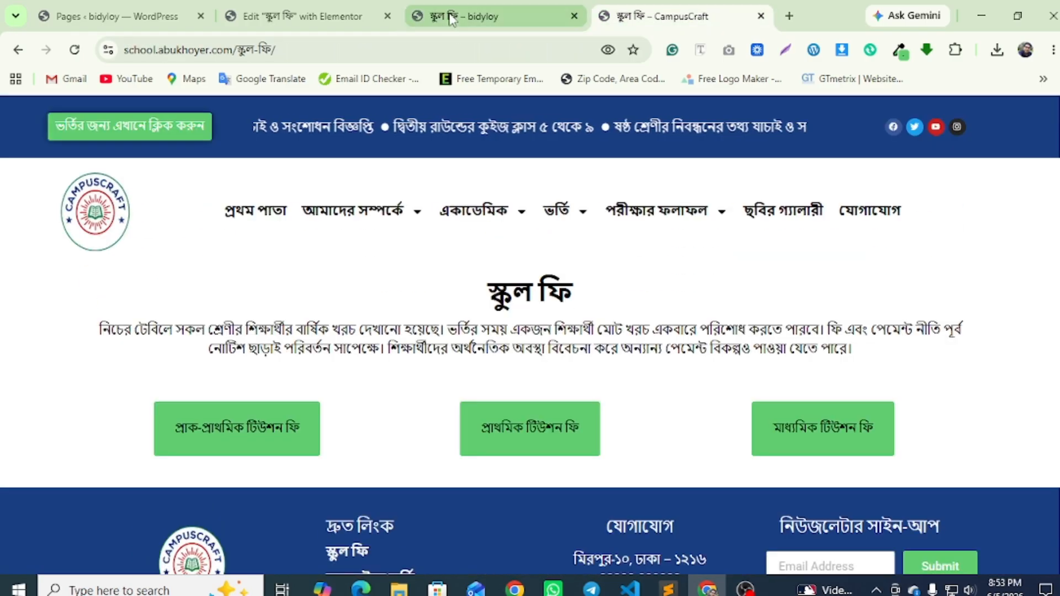
click(486, 16)
scroll(409, 276, up, 3)
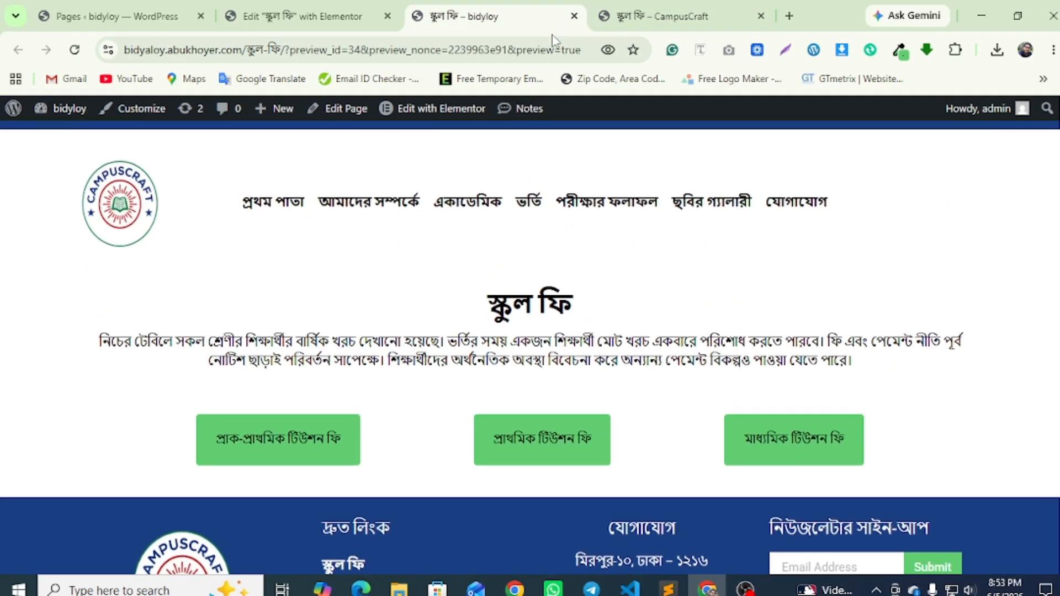
click(663, 16)
click(508, 16)
scroll(529, 375, down, 2)
scroll(334, 366, up, 3)
key(ctrl+Tab)
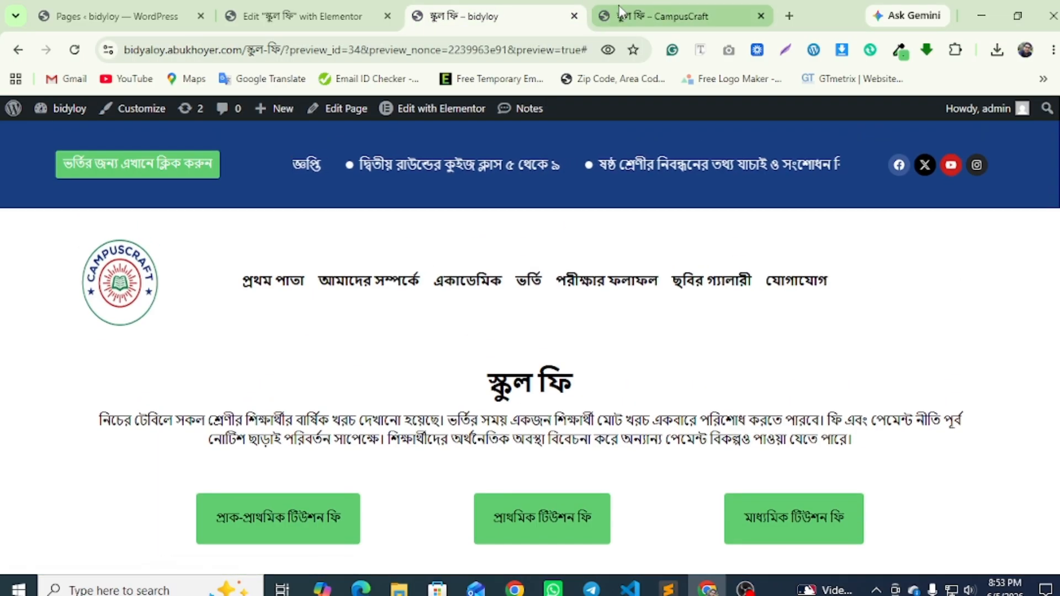
click(504, 428)
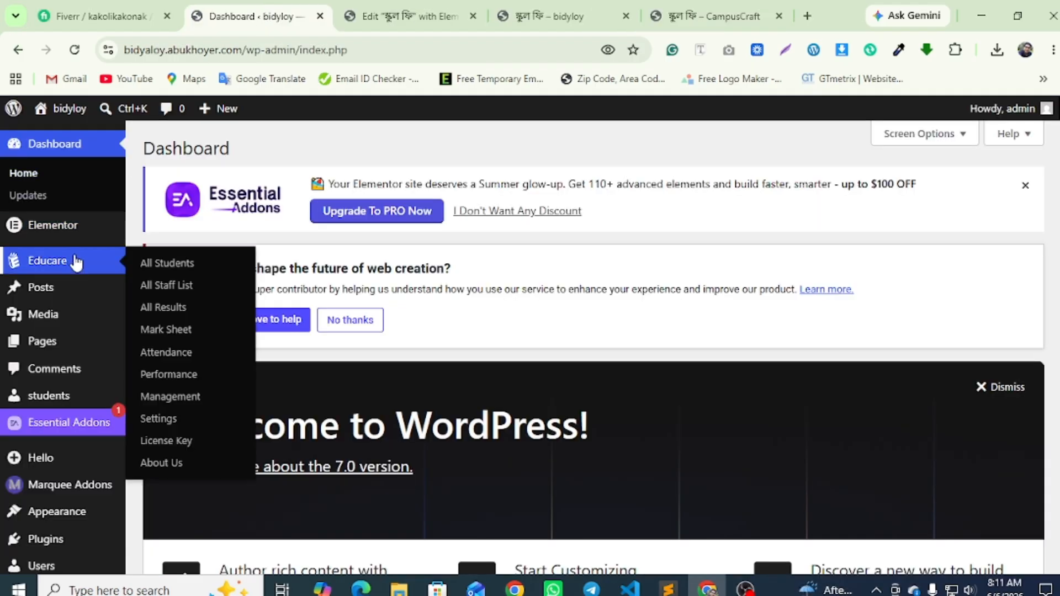
Create a new Elementor template of type Popup named "প্রাক-প্রথমিক" from the saved templates page
mouse_move(38, 230)
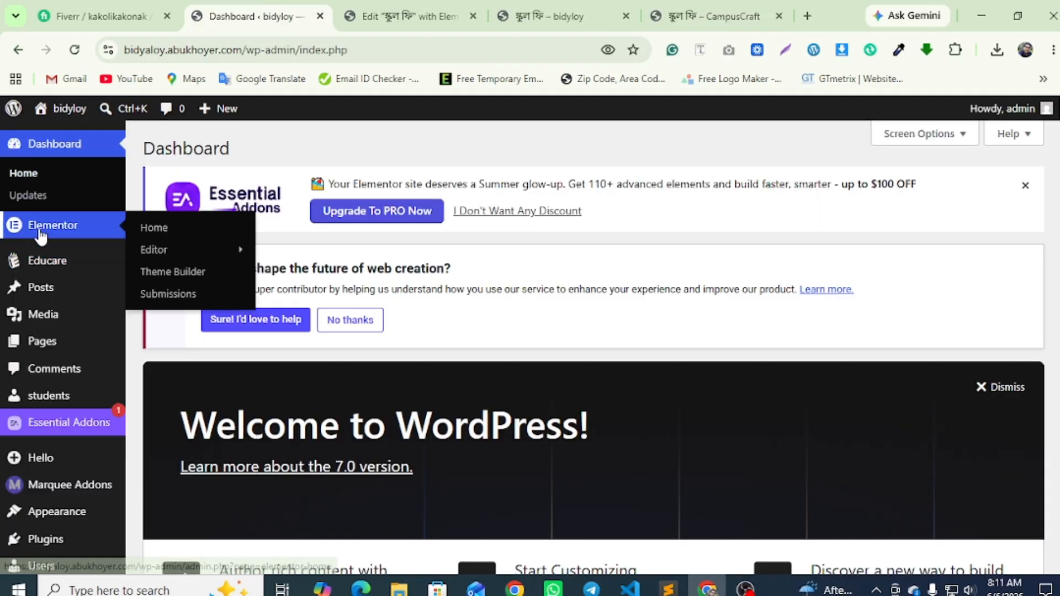
mouse_move(157, 248)
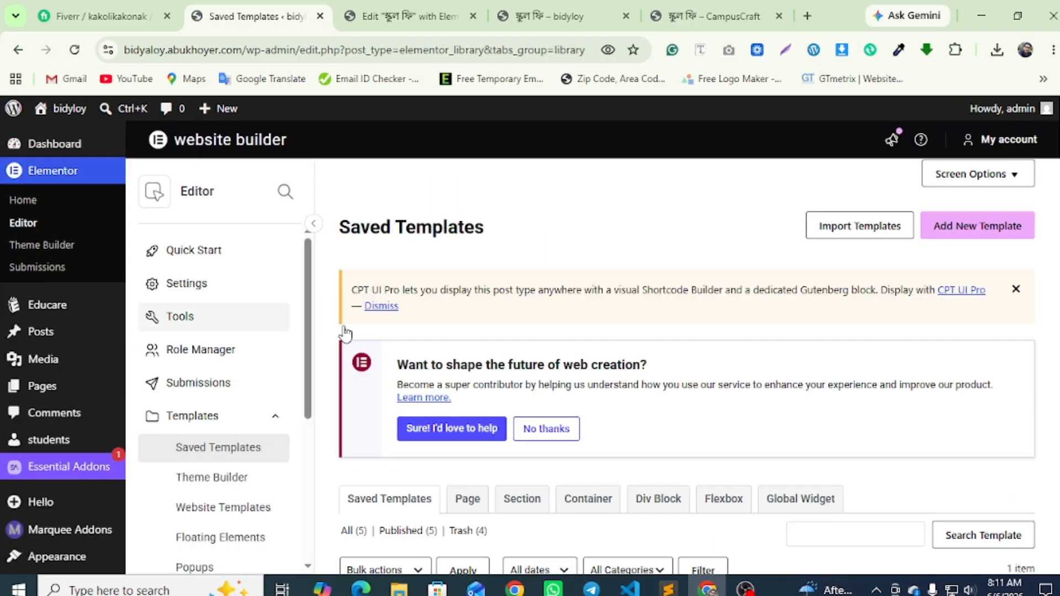
click(983, 234)
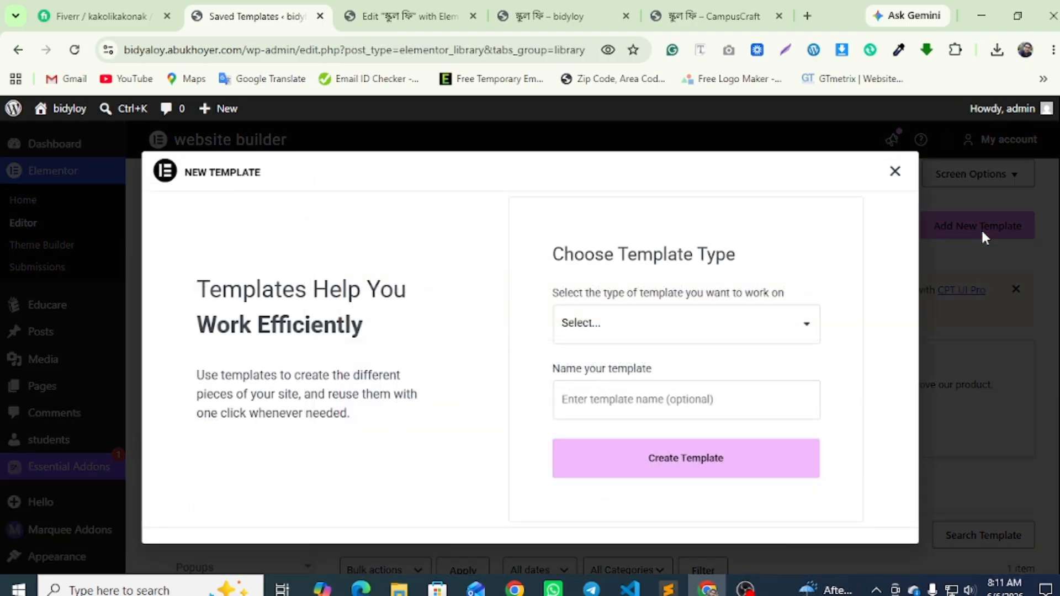
click(703, 332)
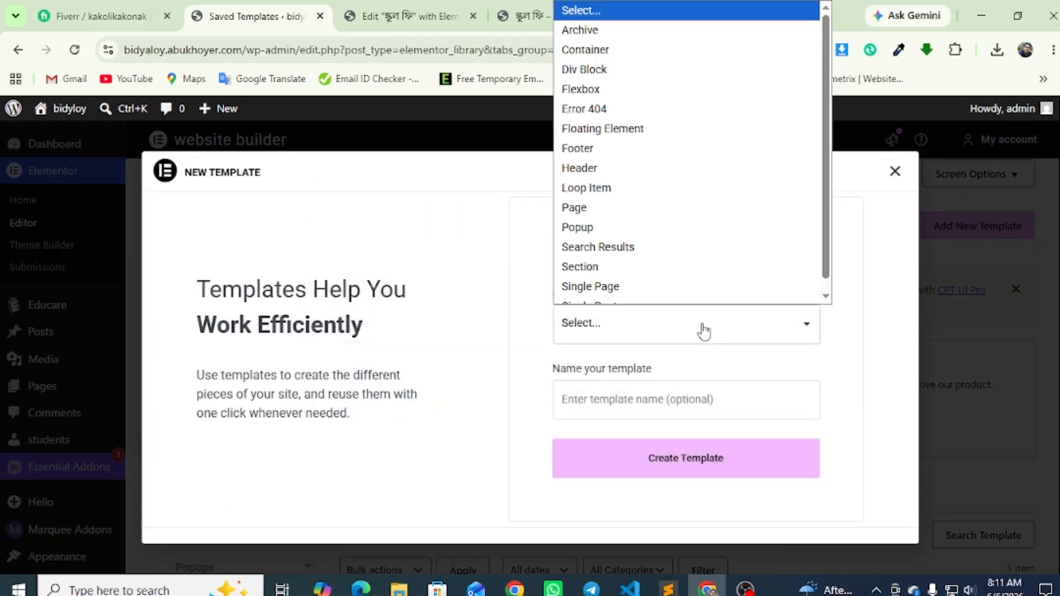
click(586, 217)
click(639, 399)
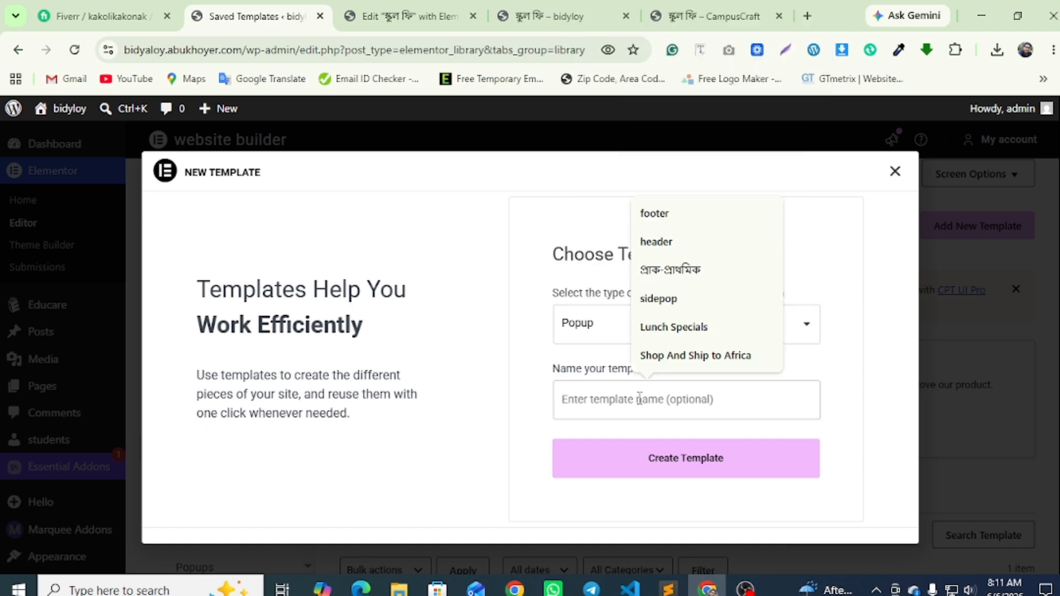
text(প্রাক-প্রথমিক)
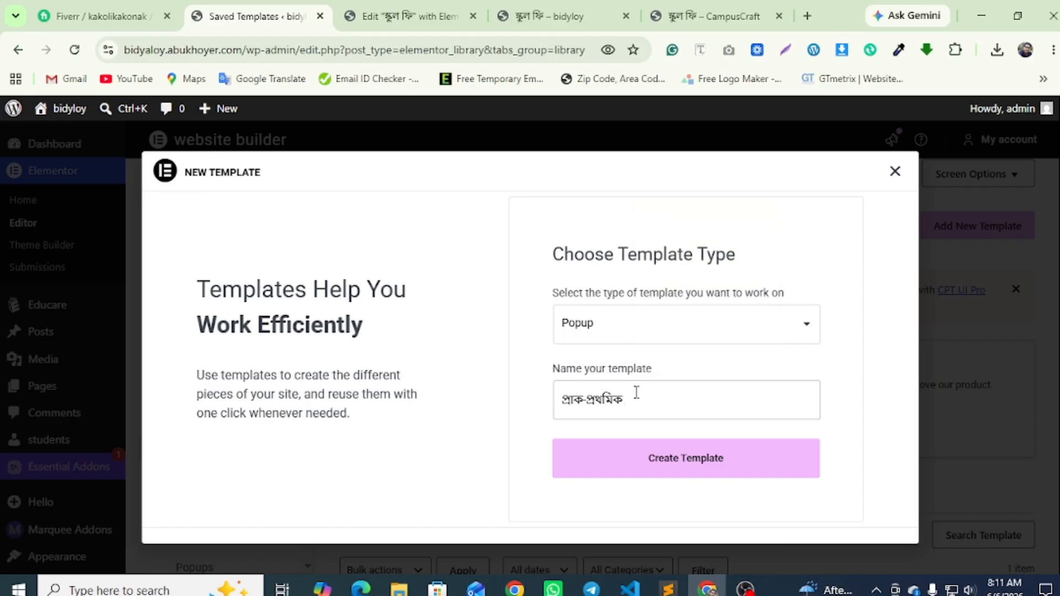
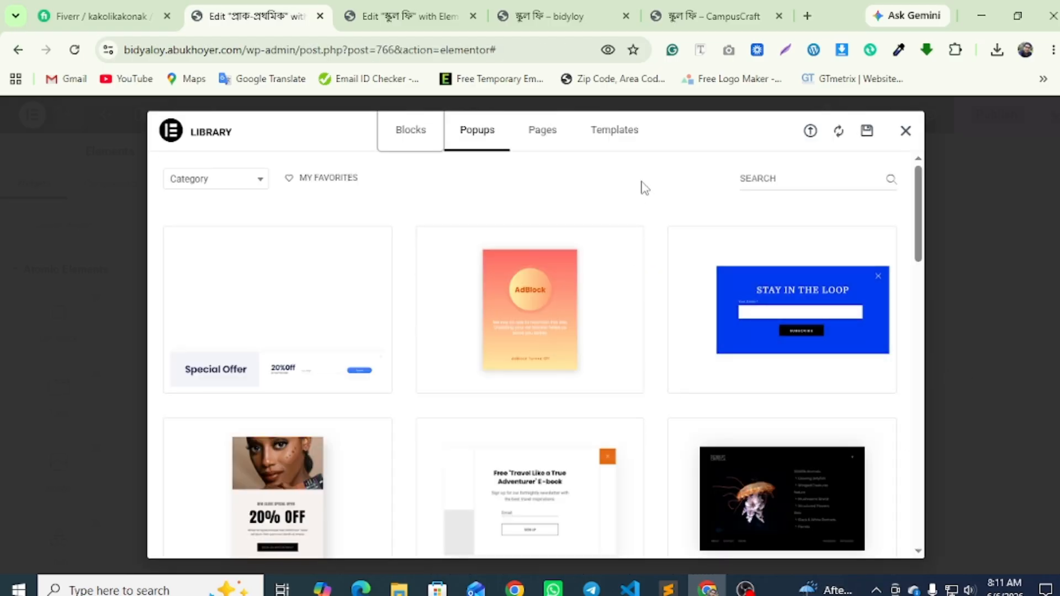
Dismiss the template library and add a Flexbox layout to the popup with a Container widget inside it
click(907, 132)
click(587, 356)
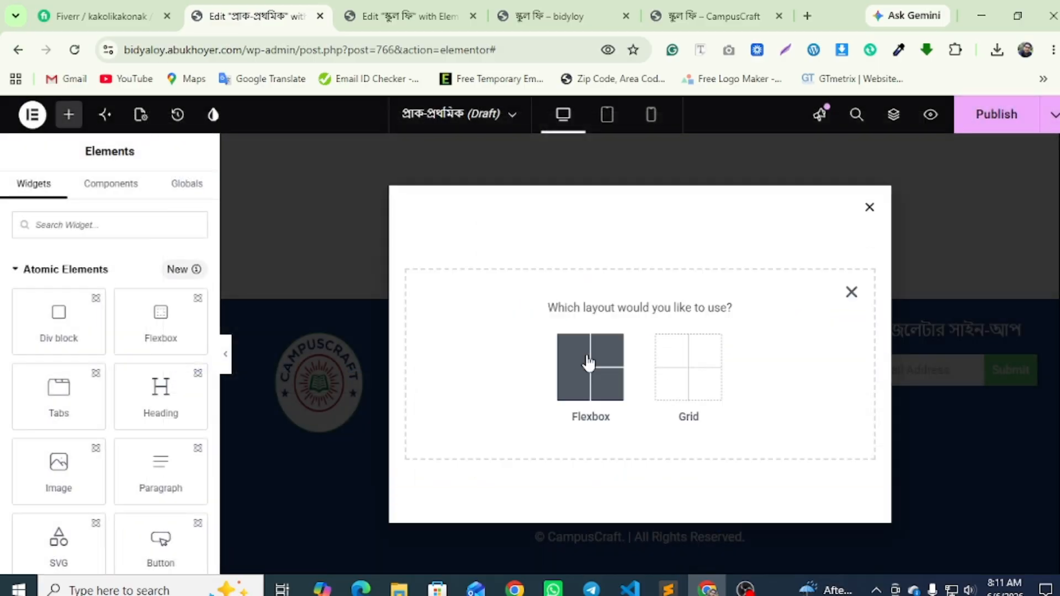
click(578, 385)
click(468, 336)
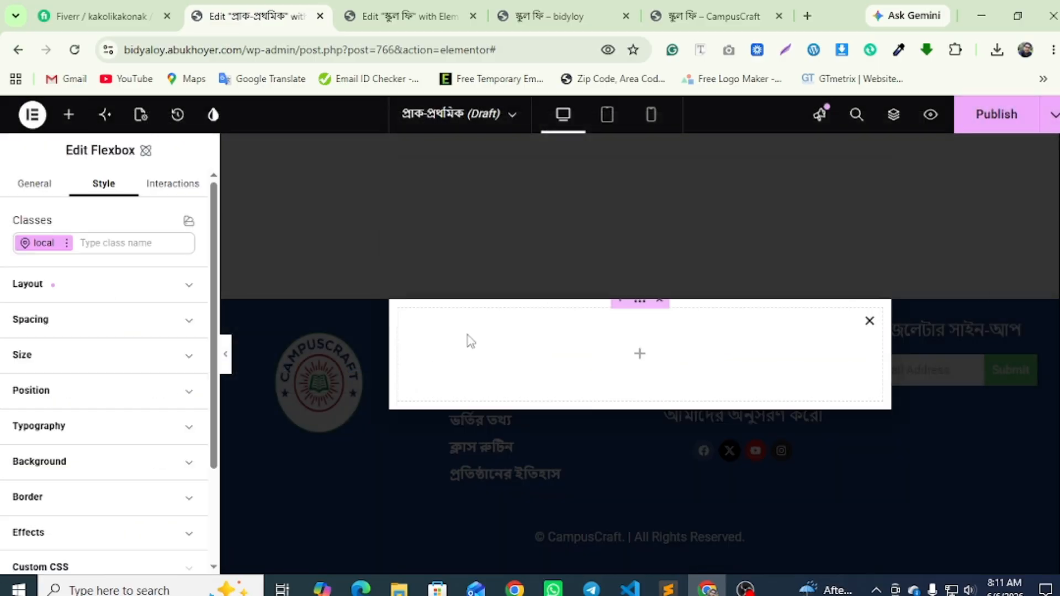
click(640, 354)
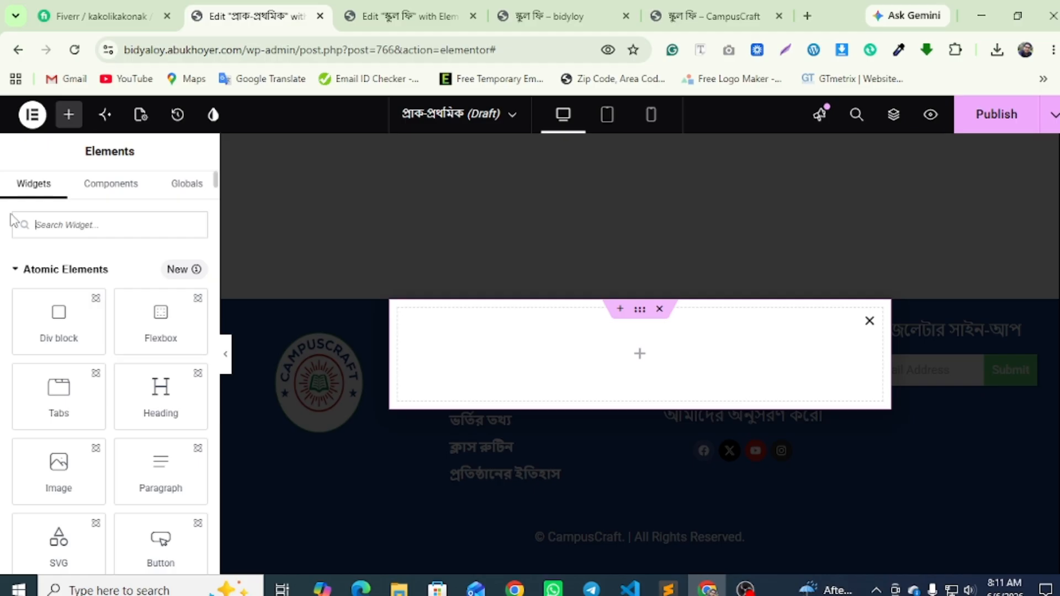
click(43, 216)
text(c)
drag(59, 285, 582, 360)
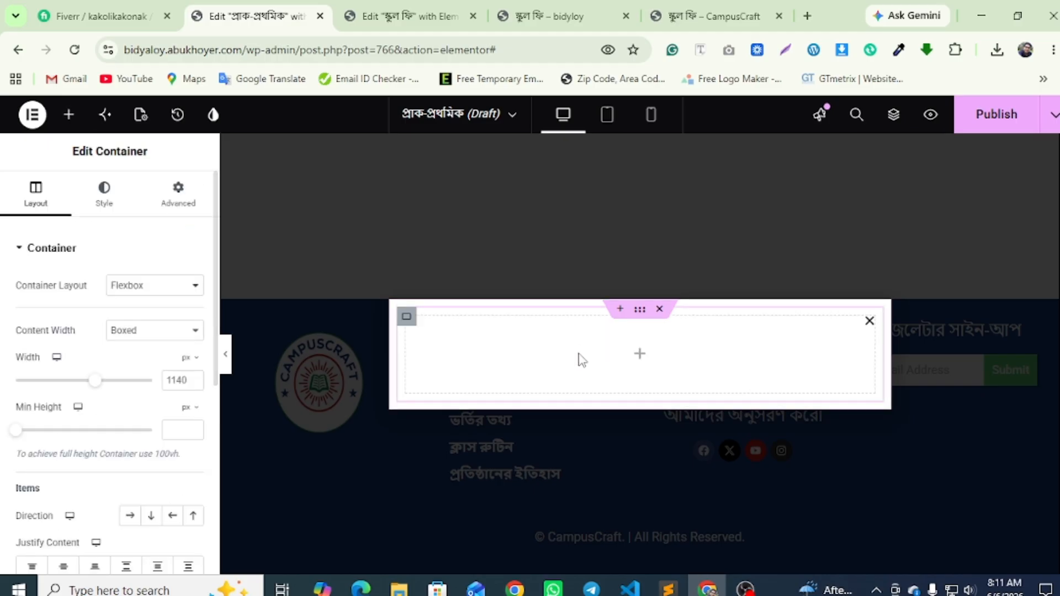
Add a Heading widget to the popup's container and set its title to "প্রাক-প্রথমিক"
click(639, 356)
text(h)
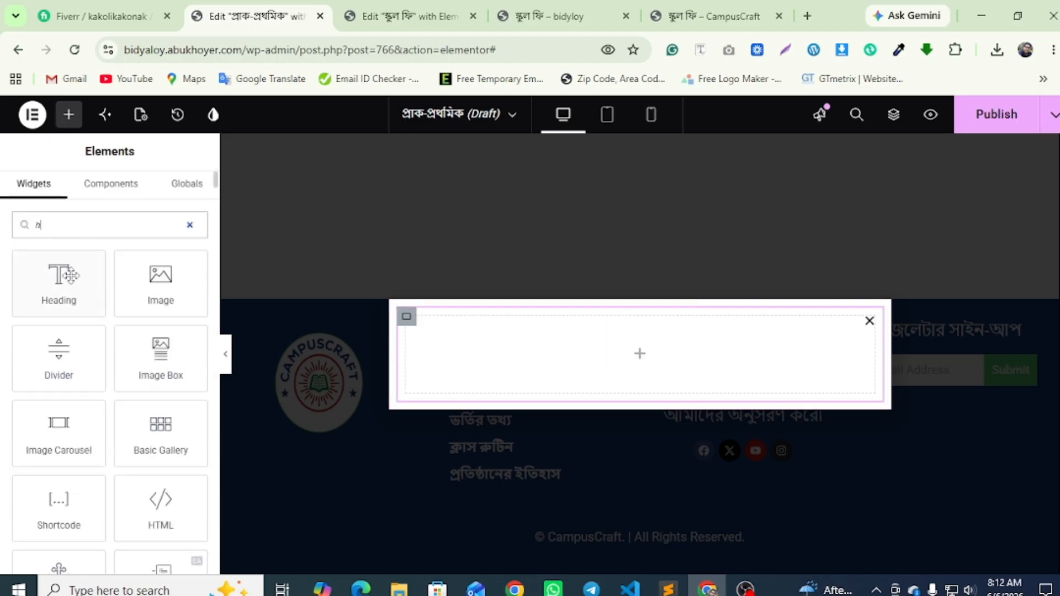
drag(70, 275, 606, 367)
drag(151, 309, 20, 304)
right_click(43, 304)
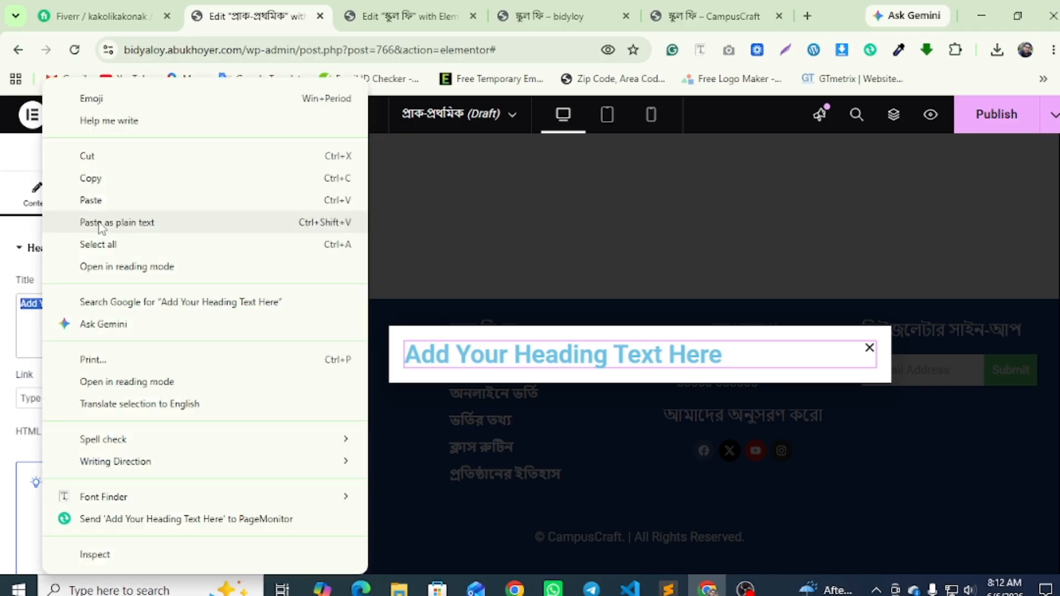
click(99, 223)
Set the popup heading's text color to black
click(104, 185)
scroll(193, 481, down, 2)
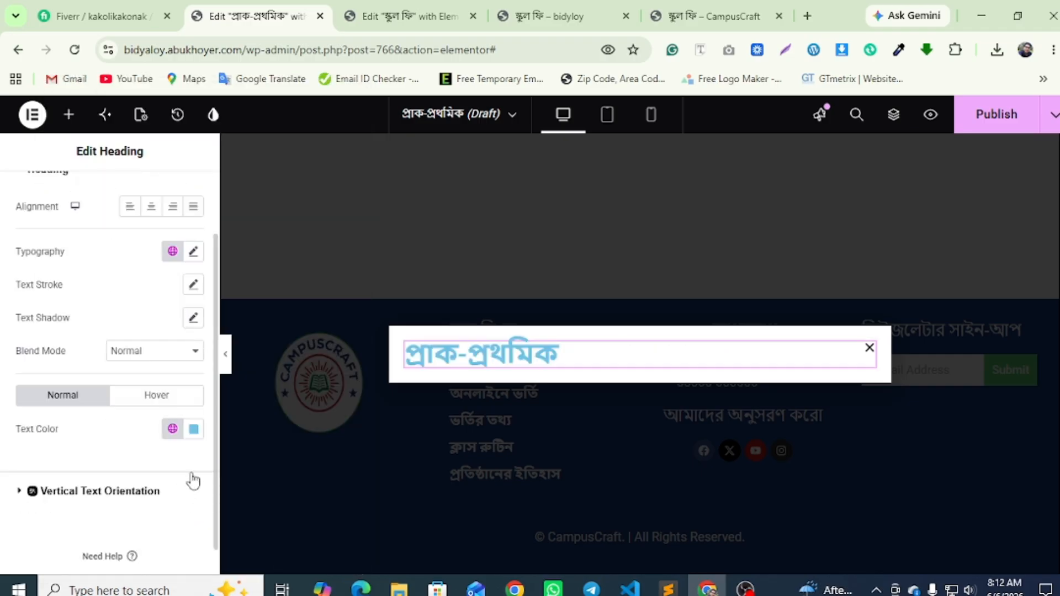
click(193, 429)
click(95, 343)
click(7, 382)
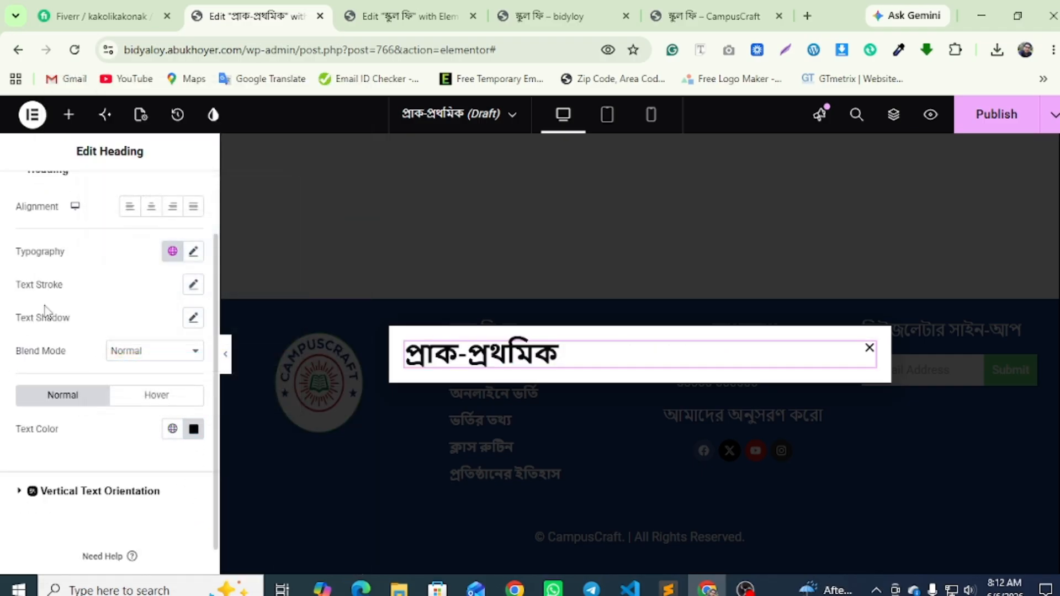
Set the popup heading's font size to 25 px
click(193, 251)
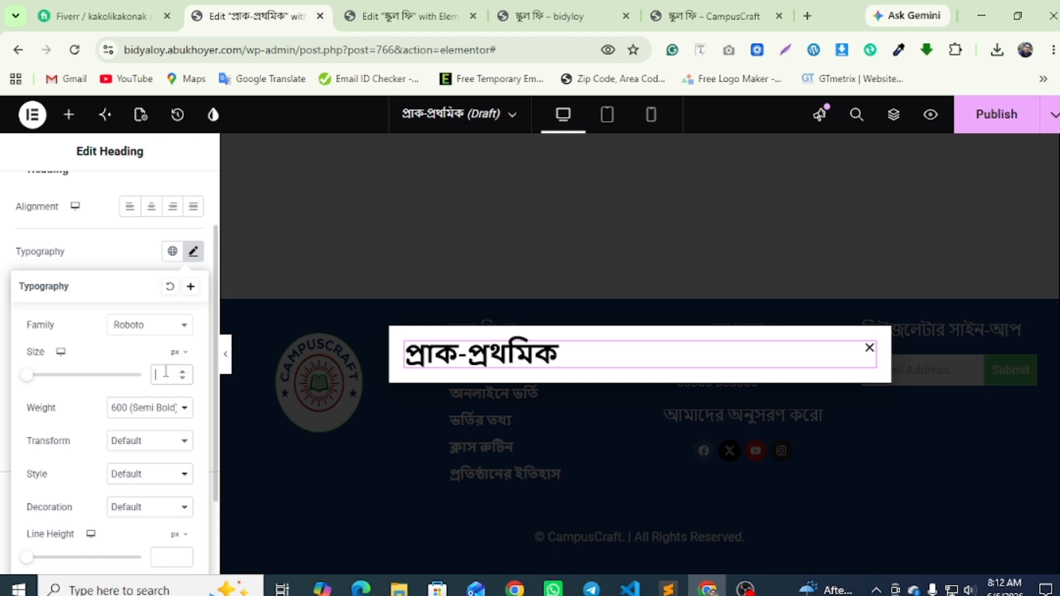
text(22)
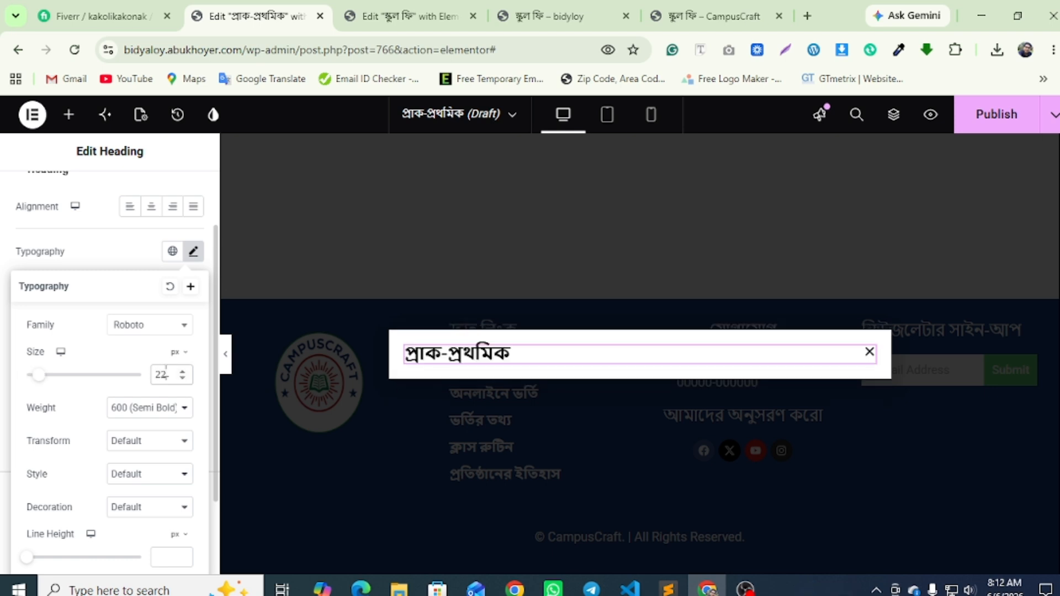
click(186, 374)
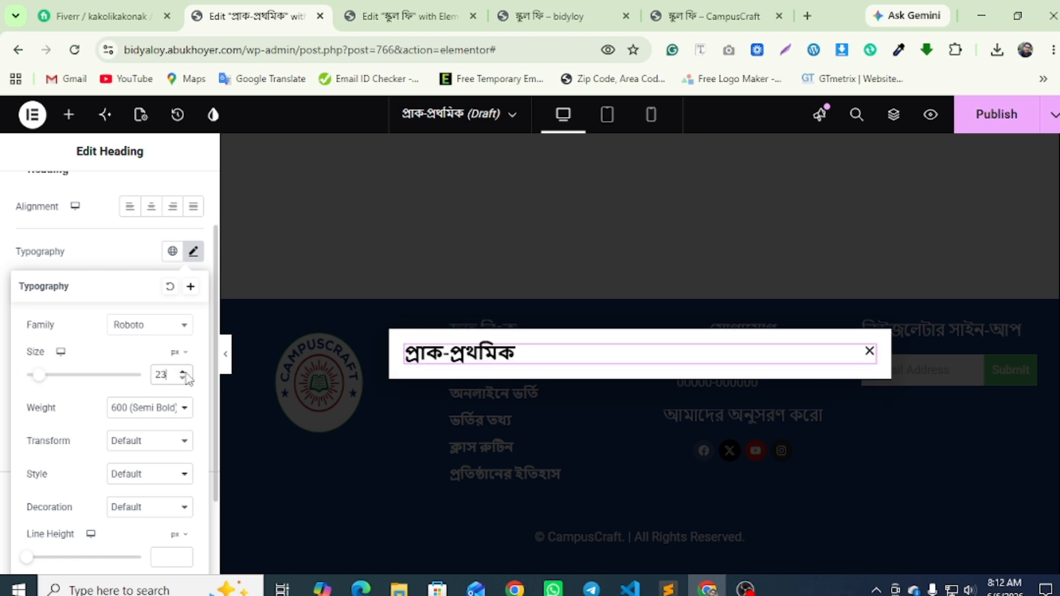
click(187, 374)
click(187, 373)
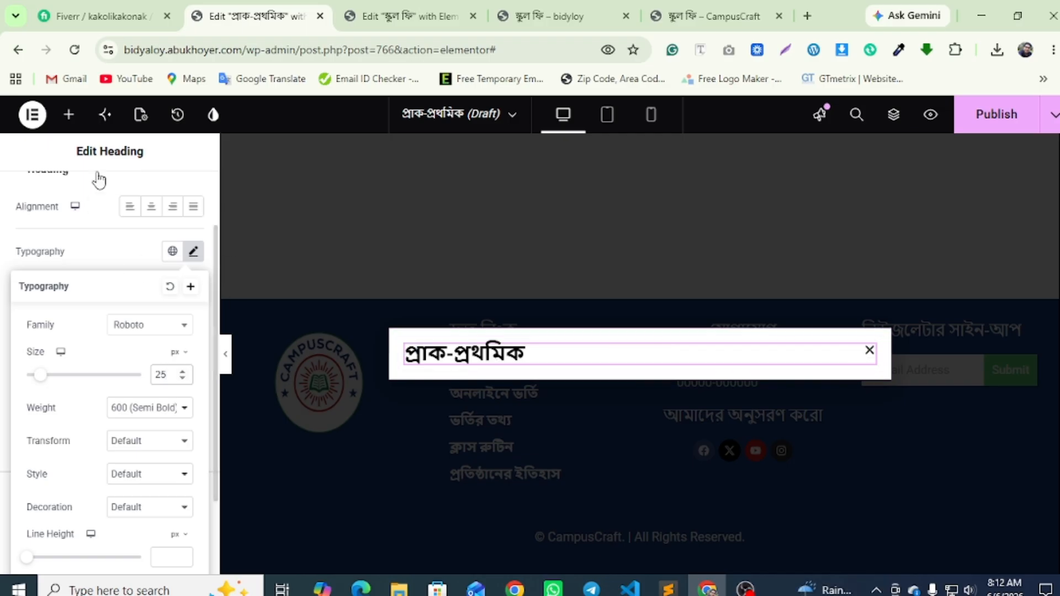
Add a Data Table widget below the heading in the popup
click(69, 114)
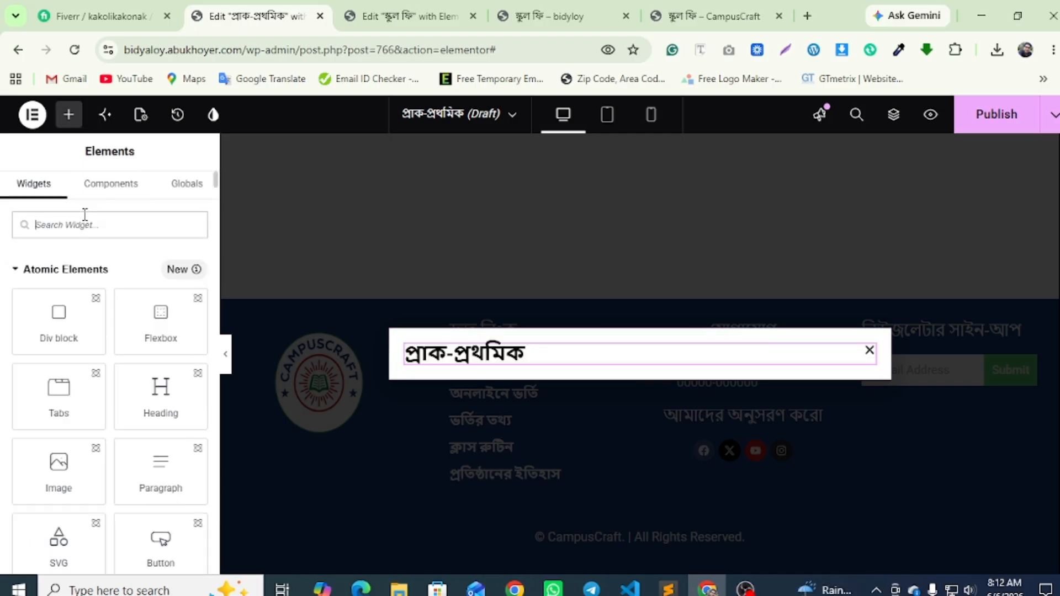
text(table)
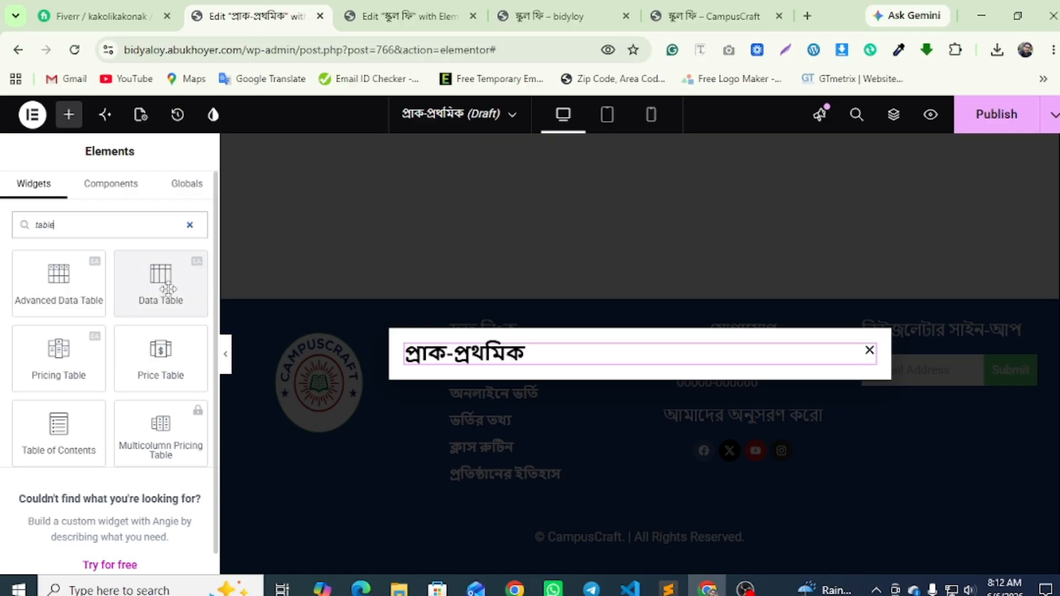
drag(164, 284, 495, 358)
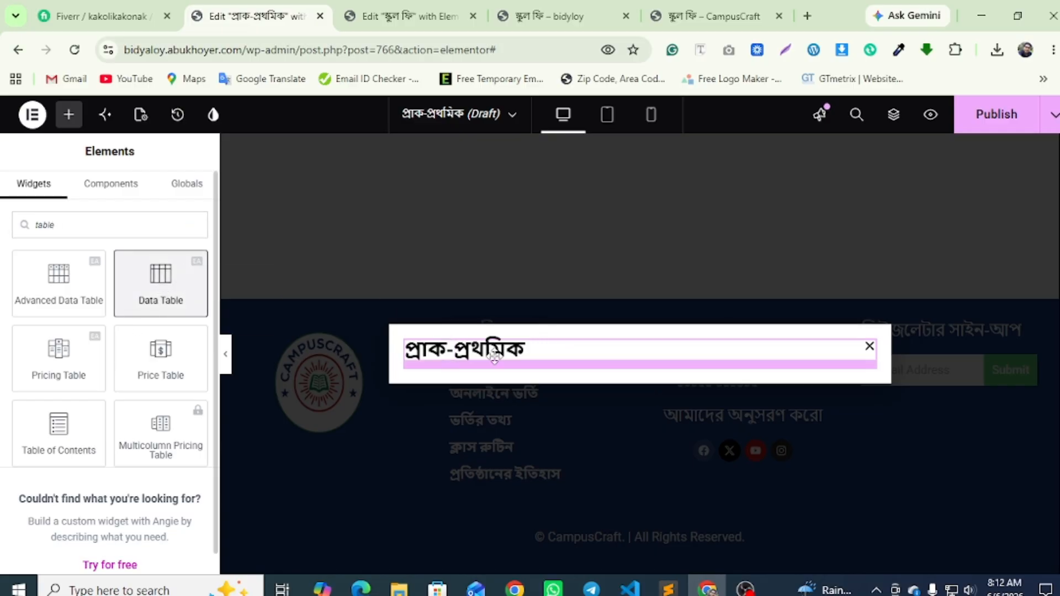
Publish the popup without adding any display conditions, triggers or advanced rules
click(997, 114)
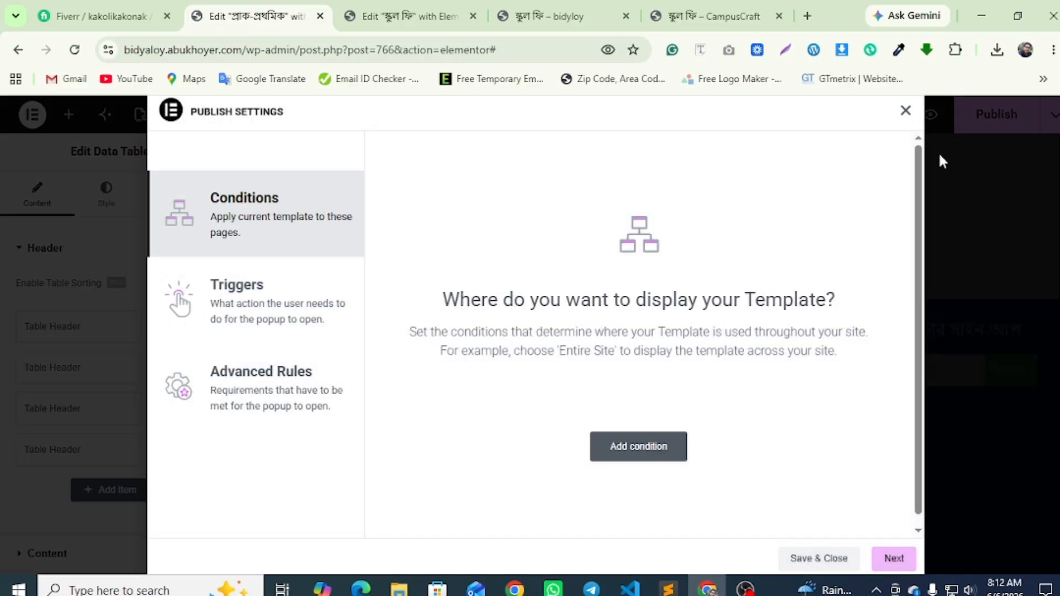
click(891, 559)
click(895, 559)
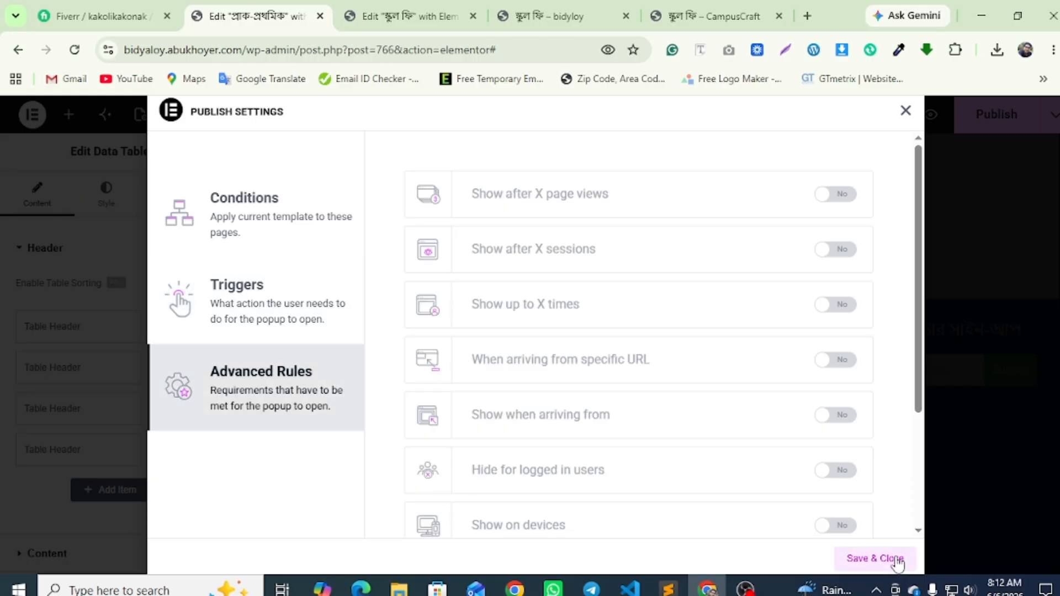
click(896, 560)
Copy the first column heading from the CampusCraft fee table and set the first table header's name to "ক্যাটেগরীজ"
click(692, 2)
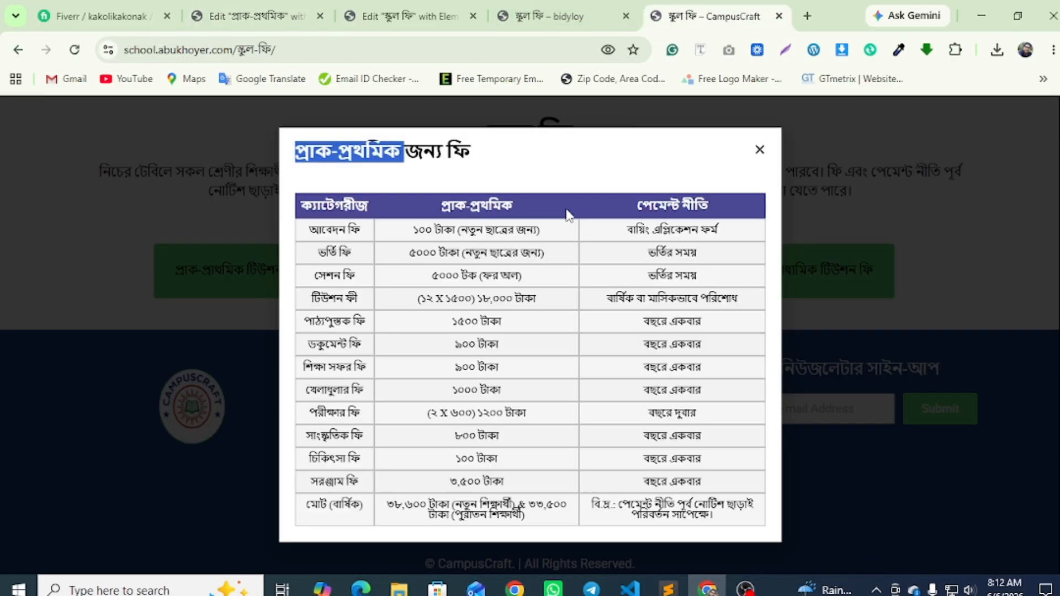
click(305, 201)
right_click(337, 208)
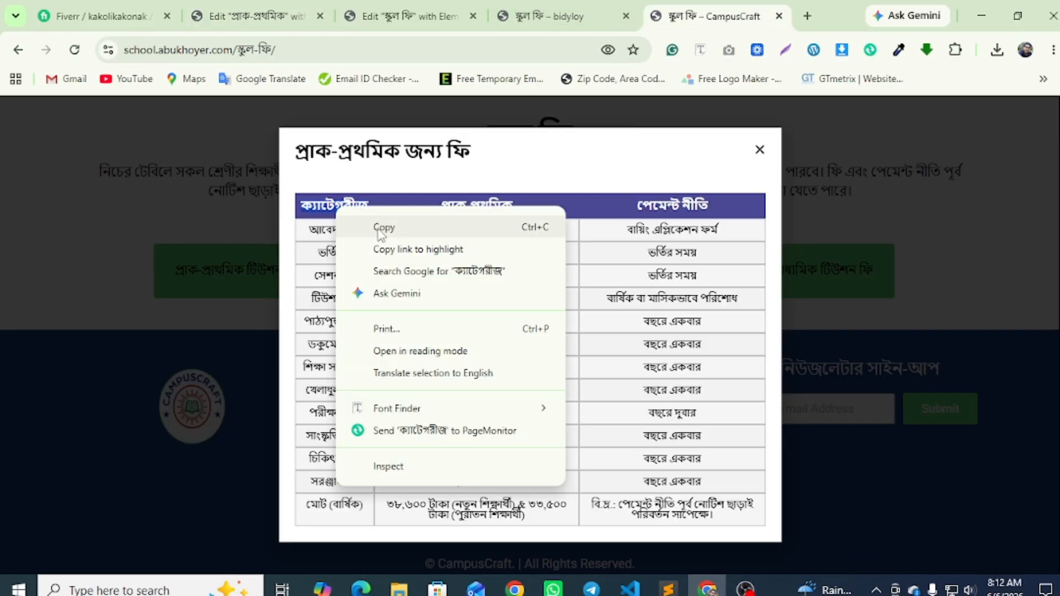
click(393, 230)
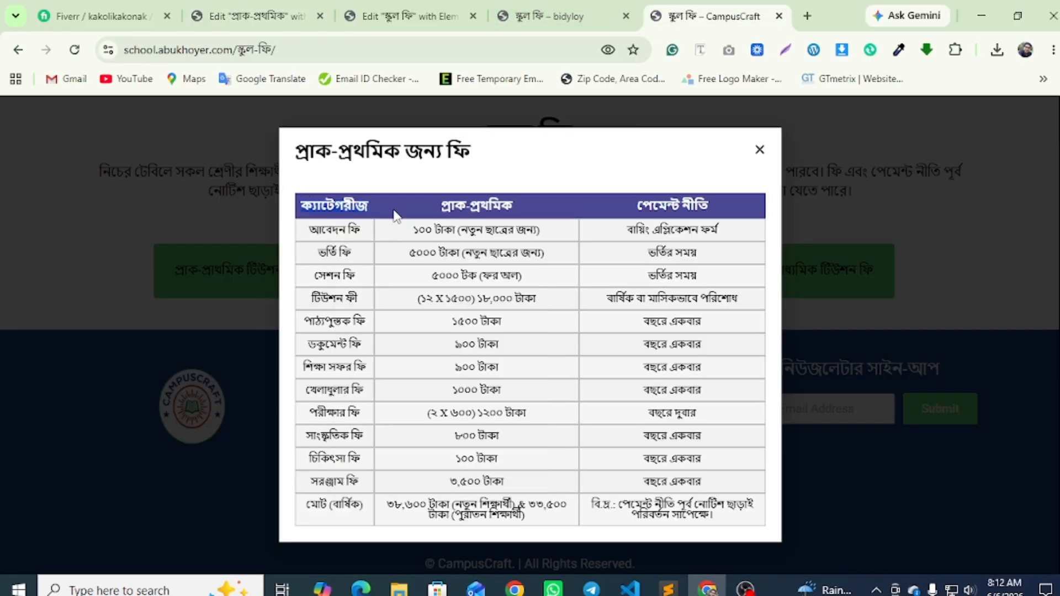
click(391, 2)
click(232, 3)
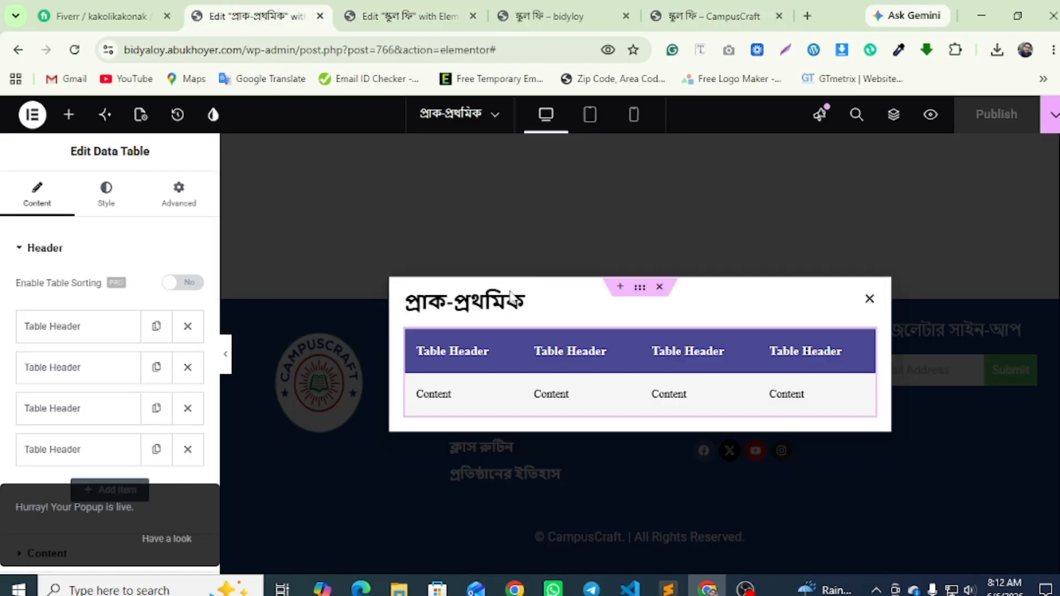
click(68, 330)
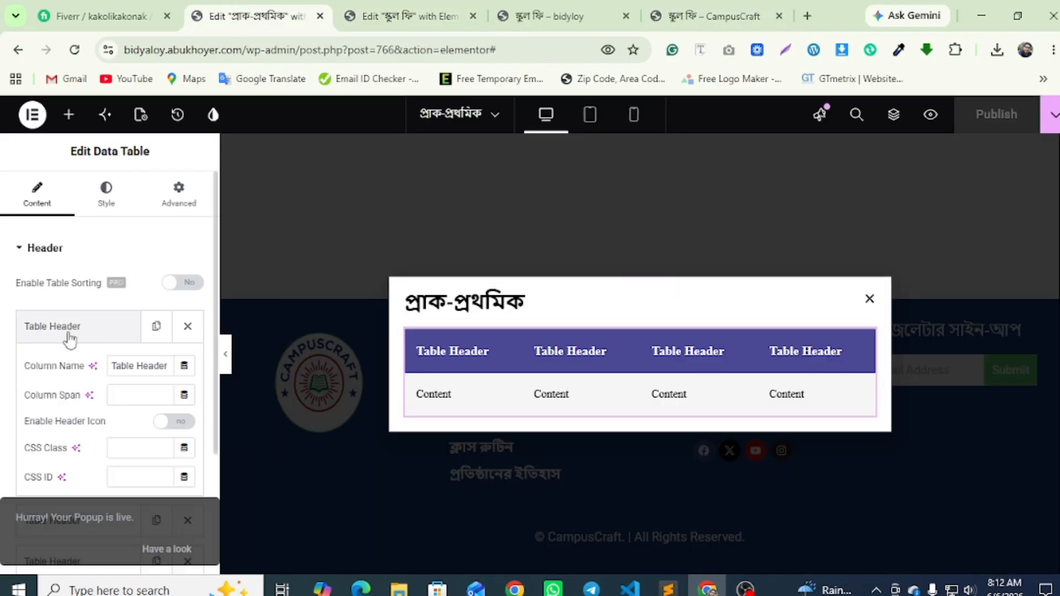
triple_click(140, 368)
key(ctrl+v)
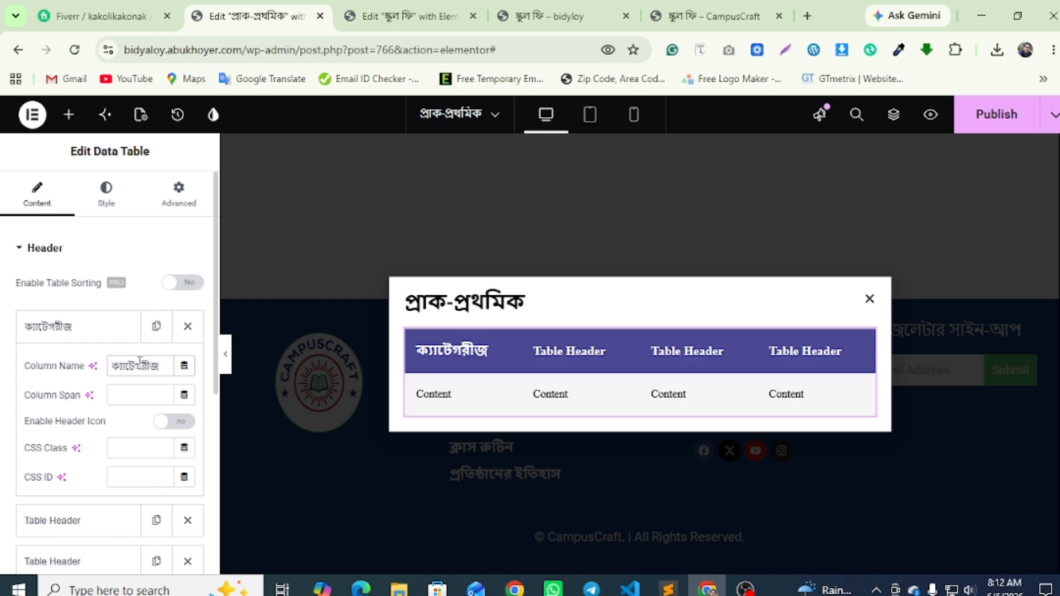
Copy the reference table's second column heading and set the second table header's name to "প্রাক-প্রথমিক"
click(725, 8)
triple_click(510, 206)
key(ctrl+c)
click(249, 6)
click(78, 521)
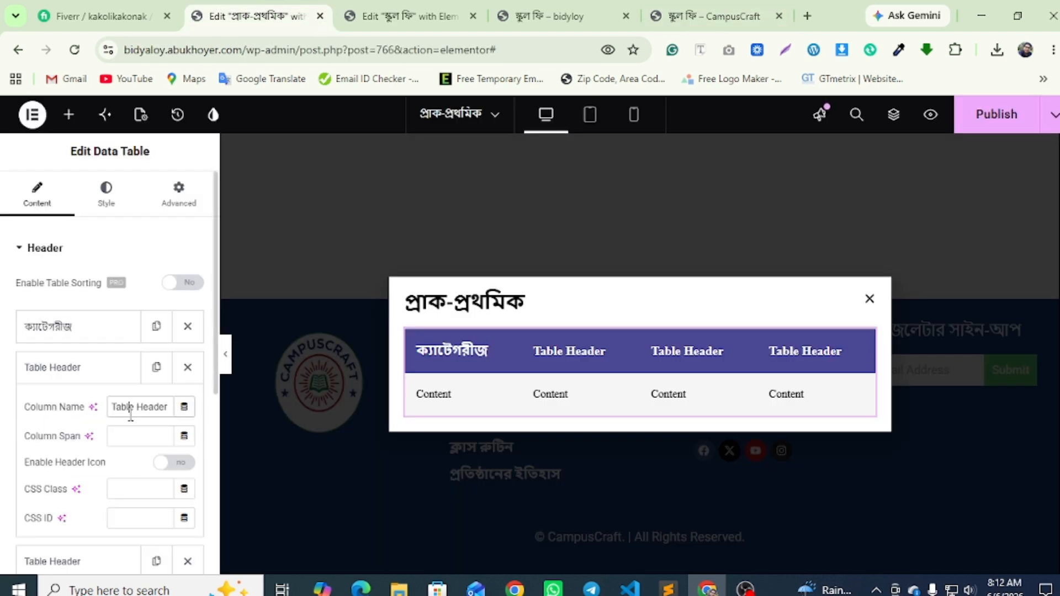
triple_click(130, 408)
key(ctrl+v)
Copy the reference table's third column heading and set the third table header's name to "পেমেন্ট নীতি"
click(713, 16)
triple_click(709, 202)
key(ctrl+c)
click(248, 16)
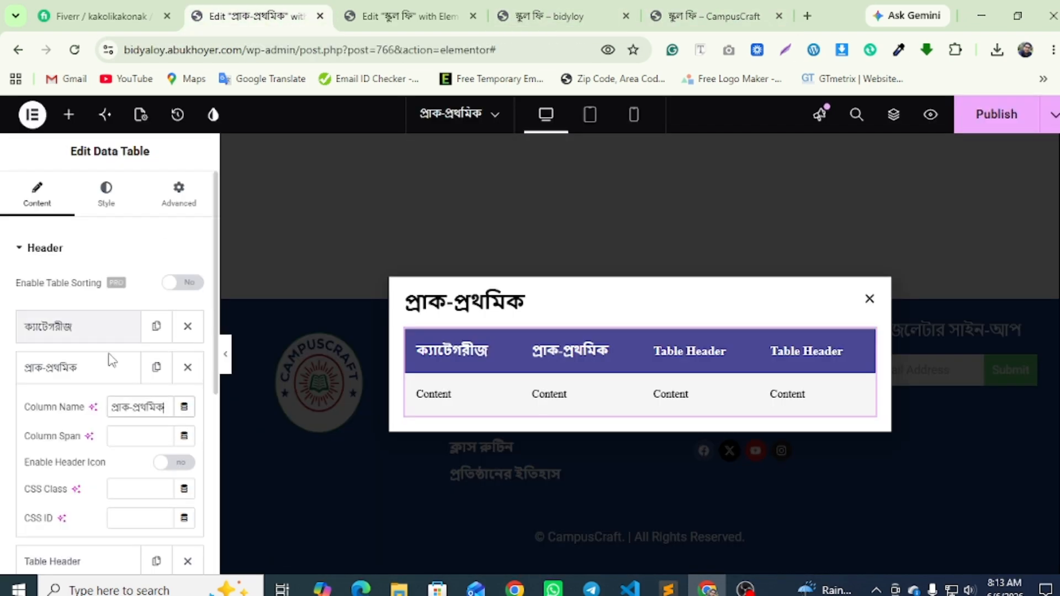
click(78, 523)
triple_click(132, 416)
key(ctrl+v)
click(690, 16)
click(249, 16)
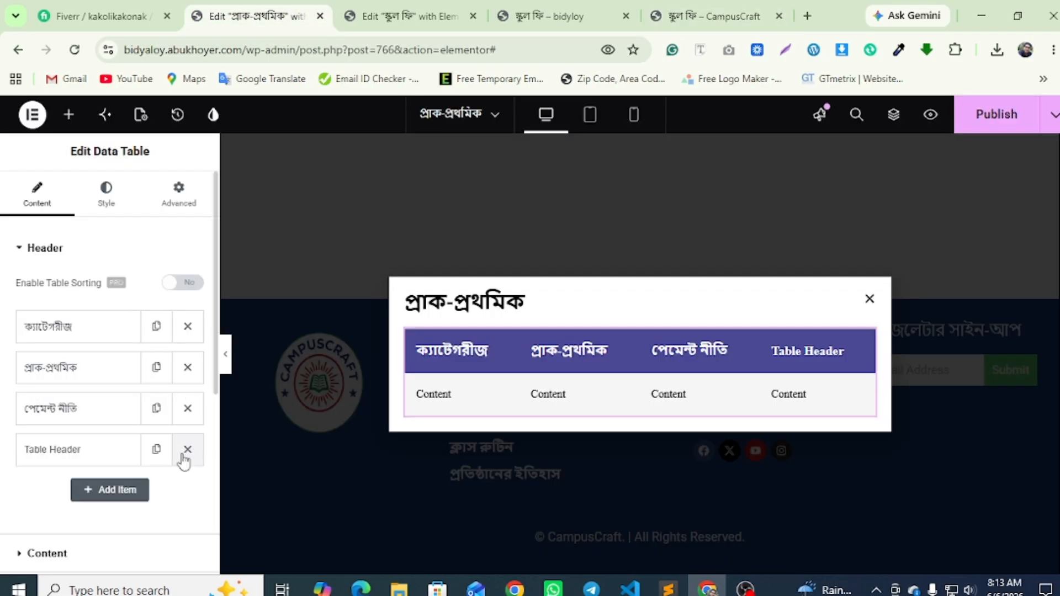
Delete the fourth table header and the matching fourth content cell to leave a three-column table
click(186, 448)
scroll(47, 442, down, 2)
click(47, 435)
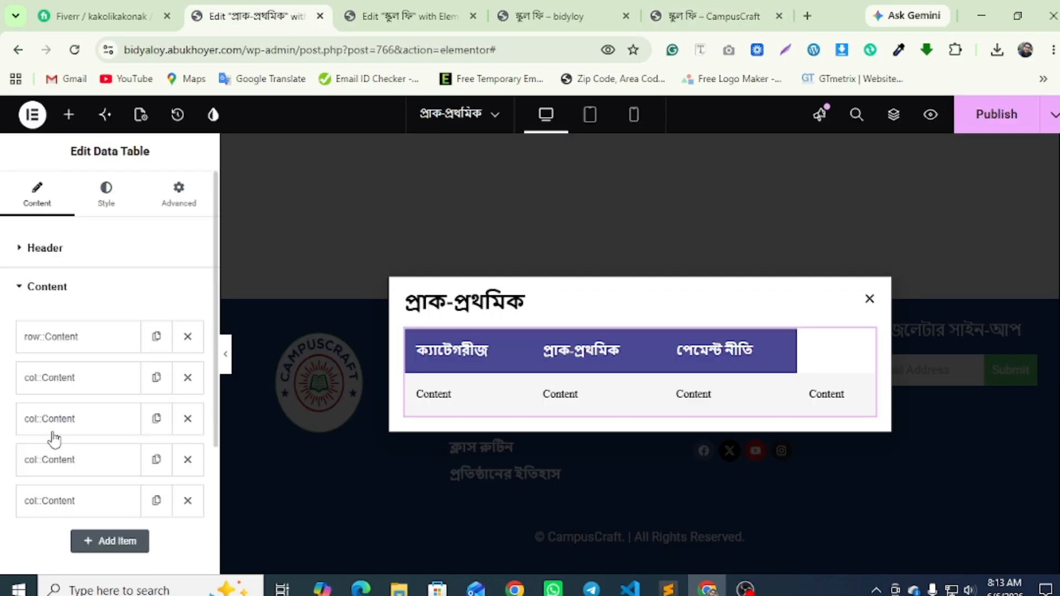
scroll(61, 431, down, 2)
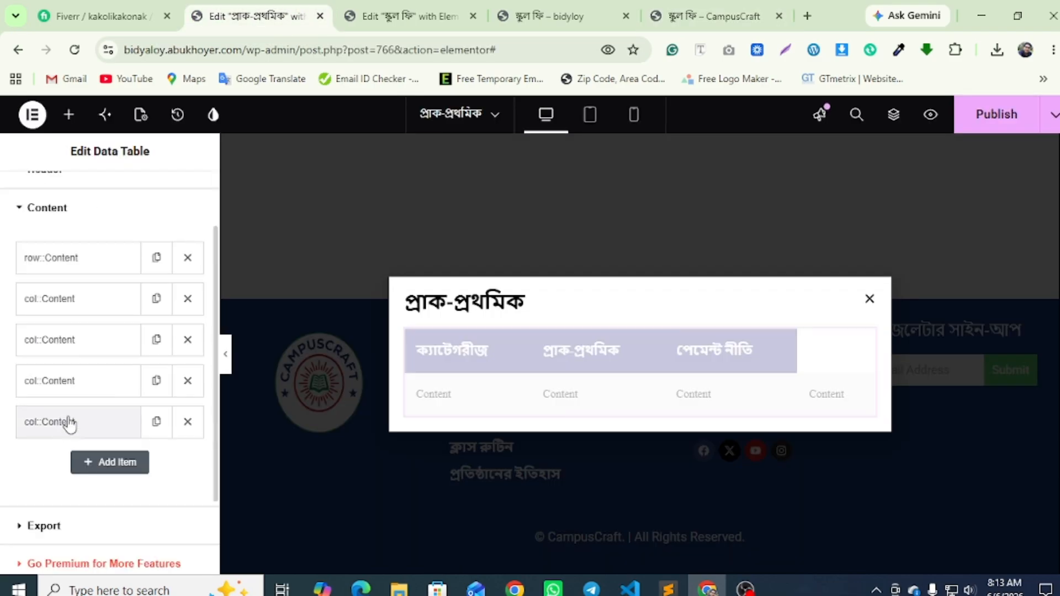
click(188, 424)
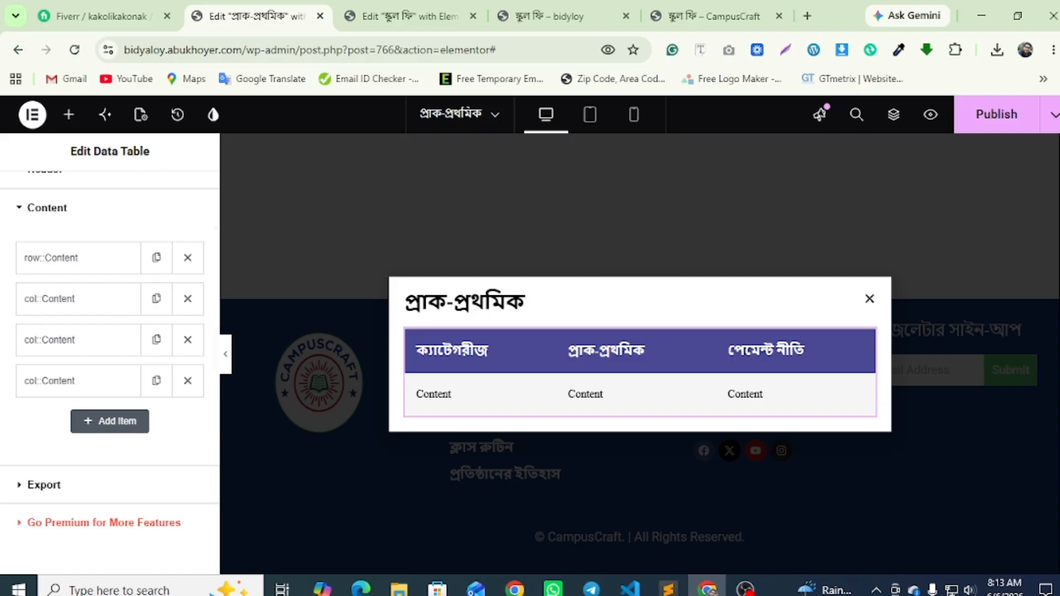
Center the header titles of the data table
scroll(82, 267, up, 2)
click(106, 213)
scroll(21, 400, down, 1)
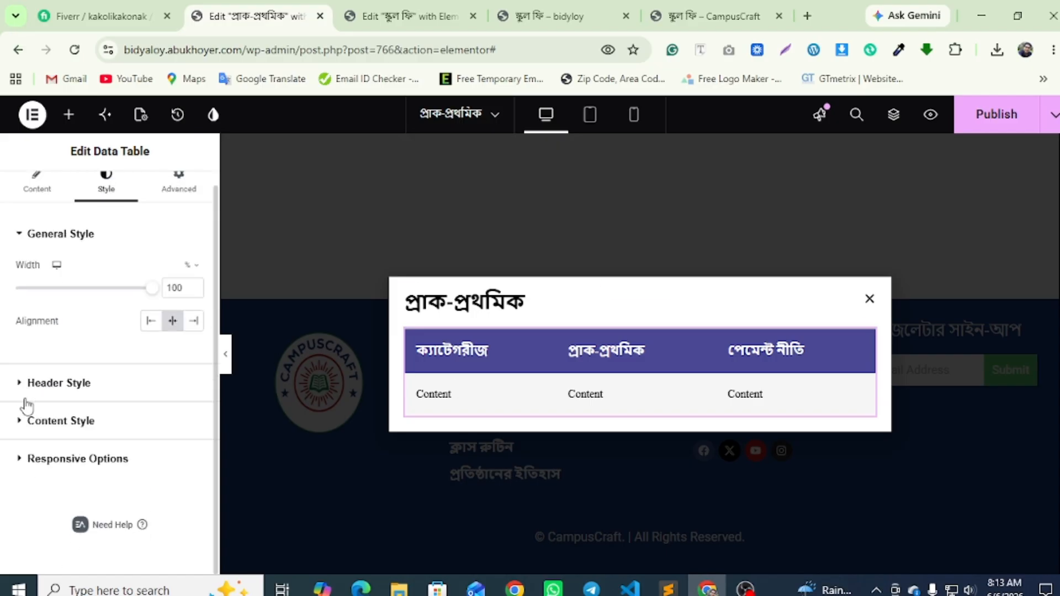
click(67, 393)
scroll(89, 470, down, 5)
click(110, 530)
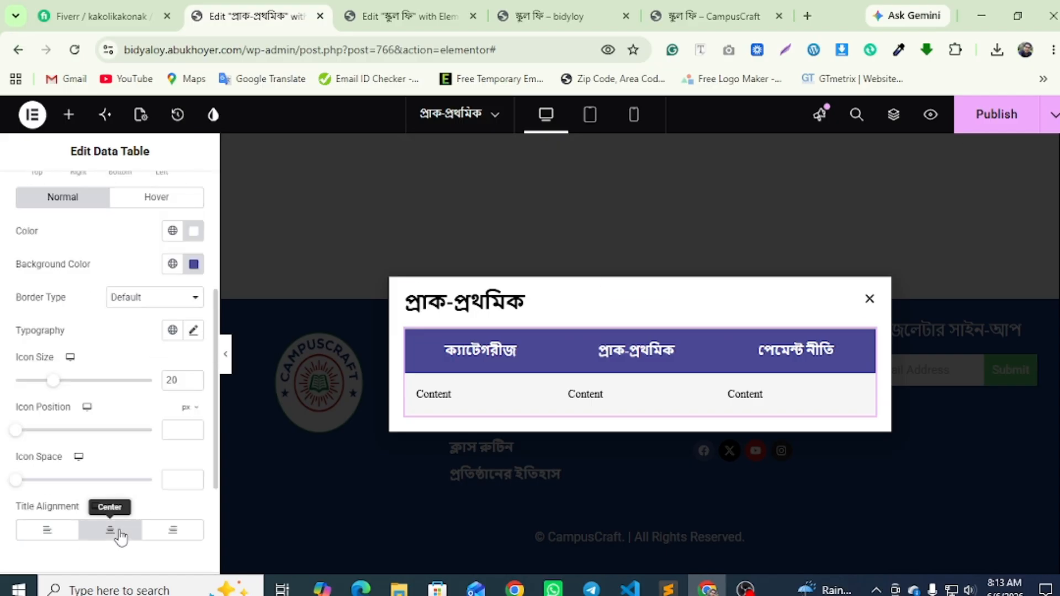
Center the text in the data table's content cells
scroll(77, 290, up, 4)
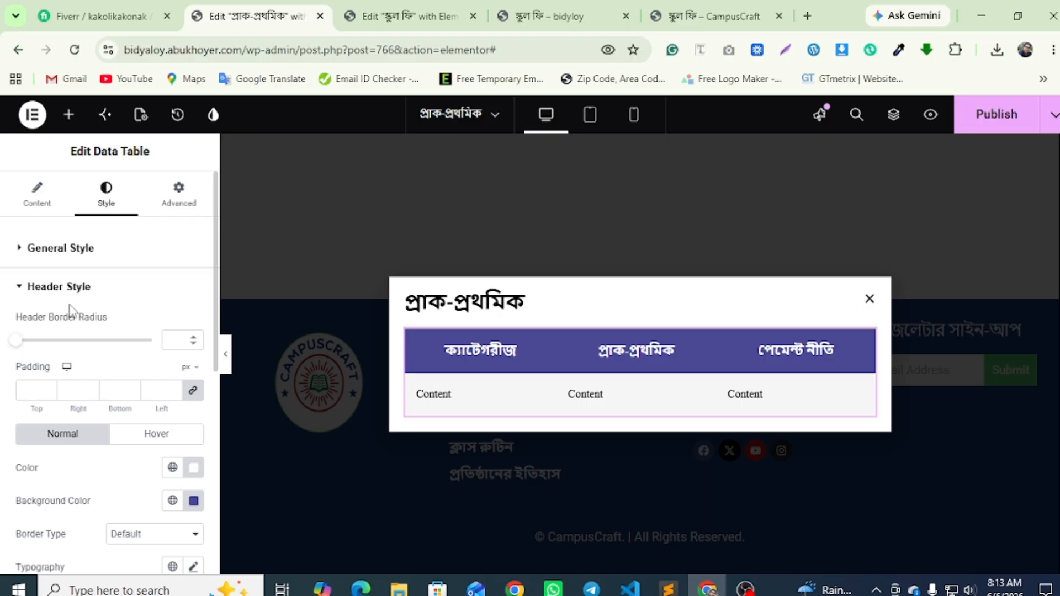
click(72, 288)
click(72, 326)
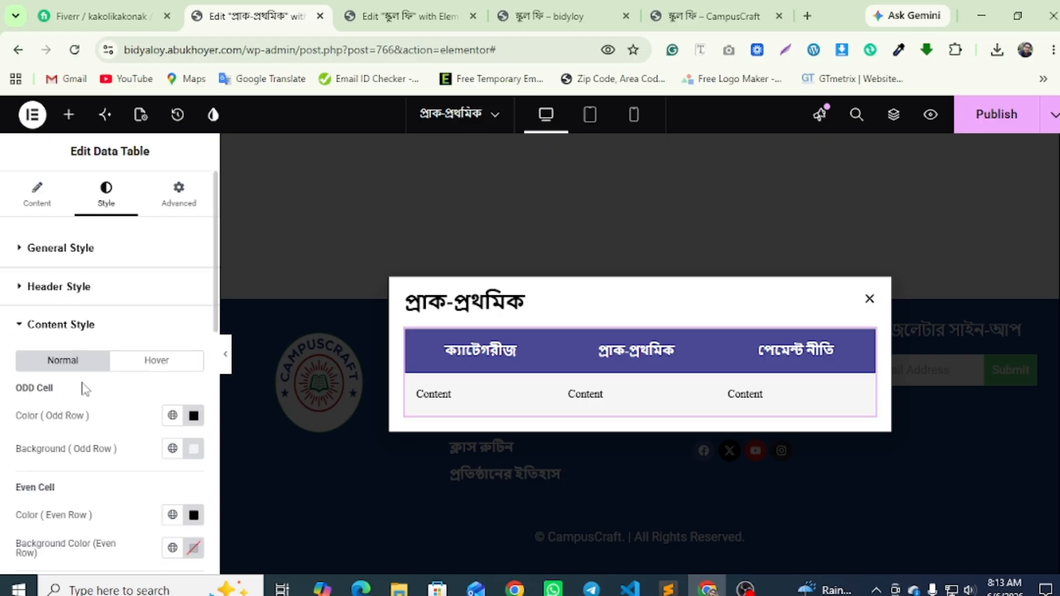
scroll(83, 398, down, 5)
click(109, 445)
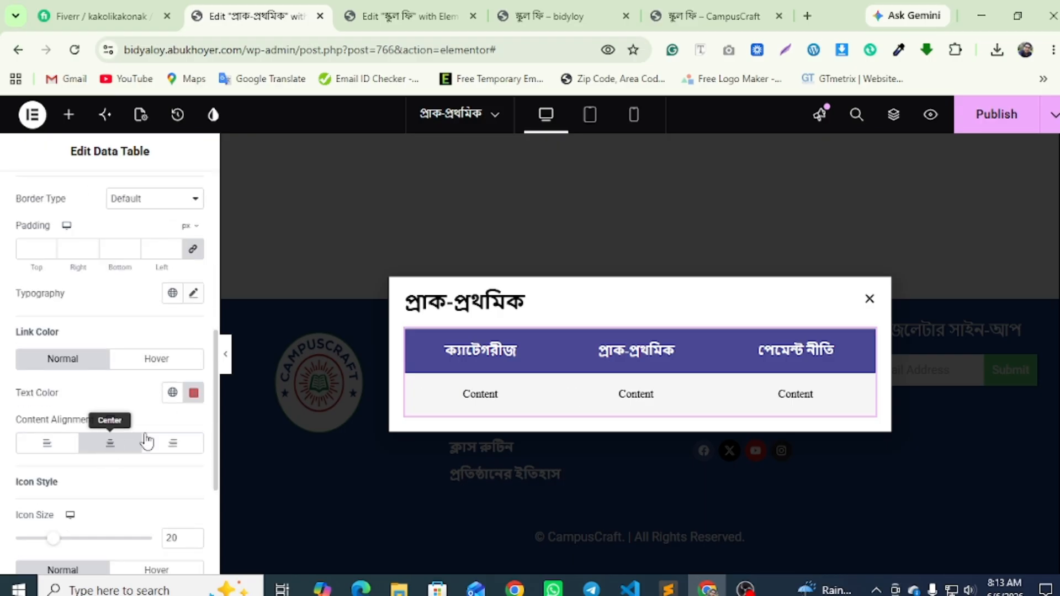
Give the data table's content cells a solid border 1 px wide on all sides
scroll(115, 437, down, 2)
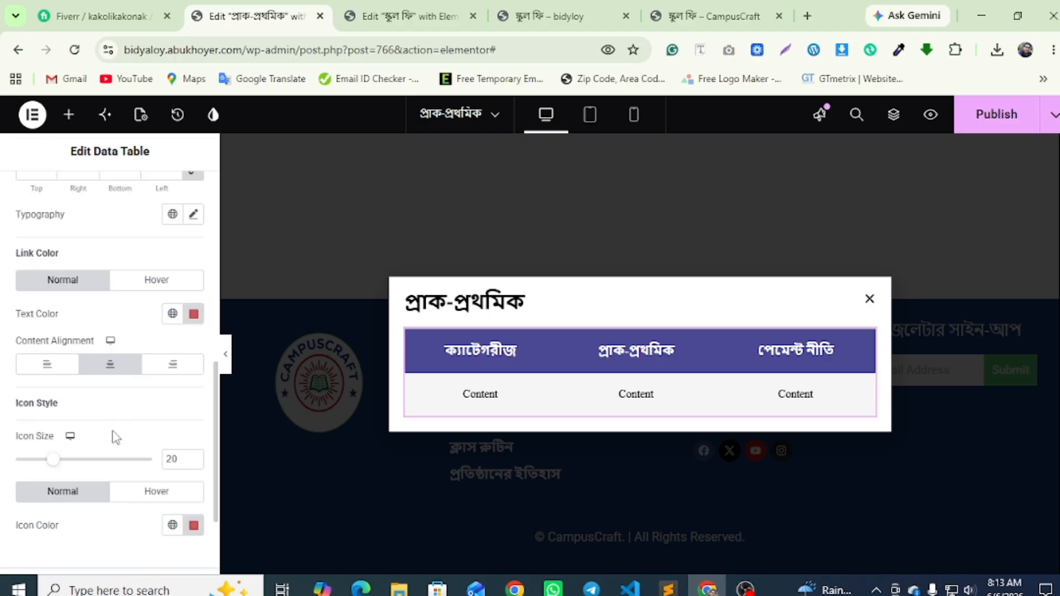
scroll(110, 439, down, 3)
scroll(112, 403, up, 6)
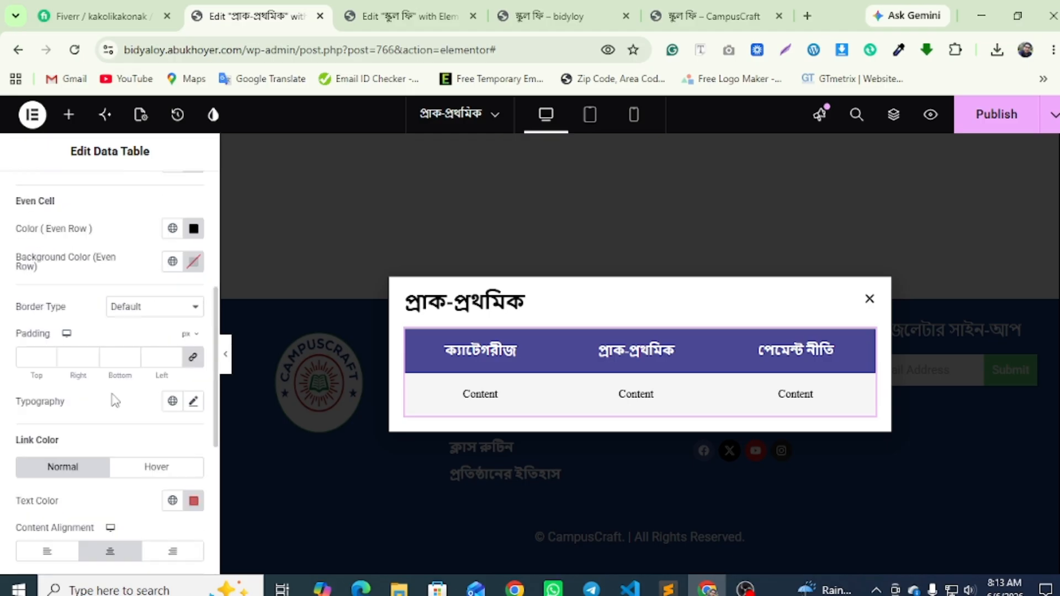
click(139, 309)
click(130, 362)
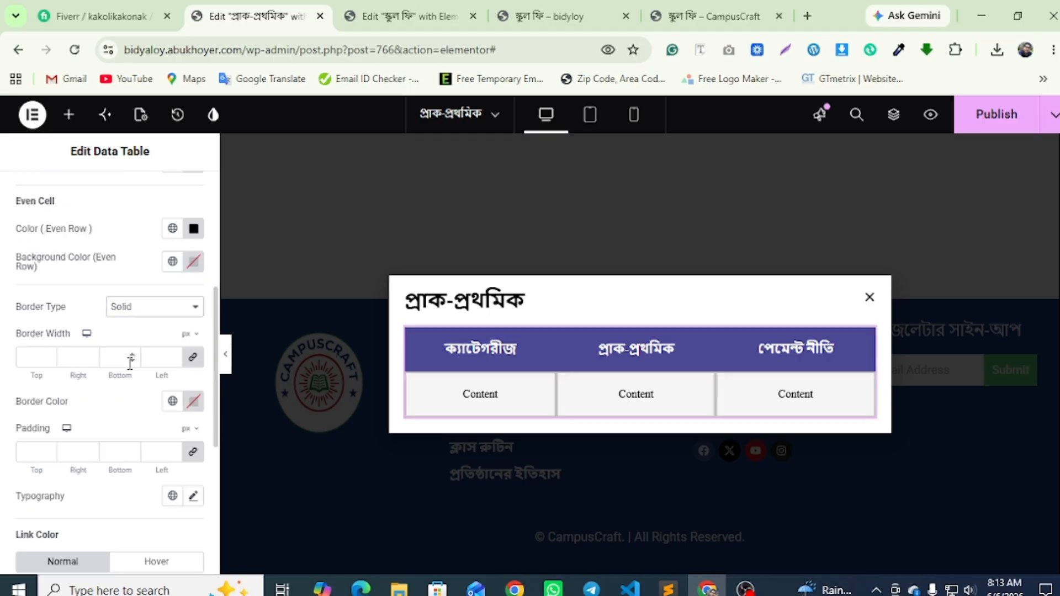
click(173, 357)
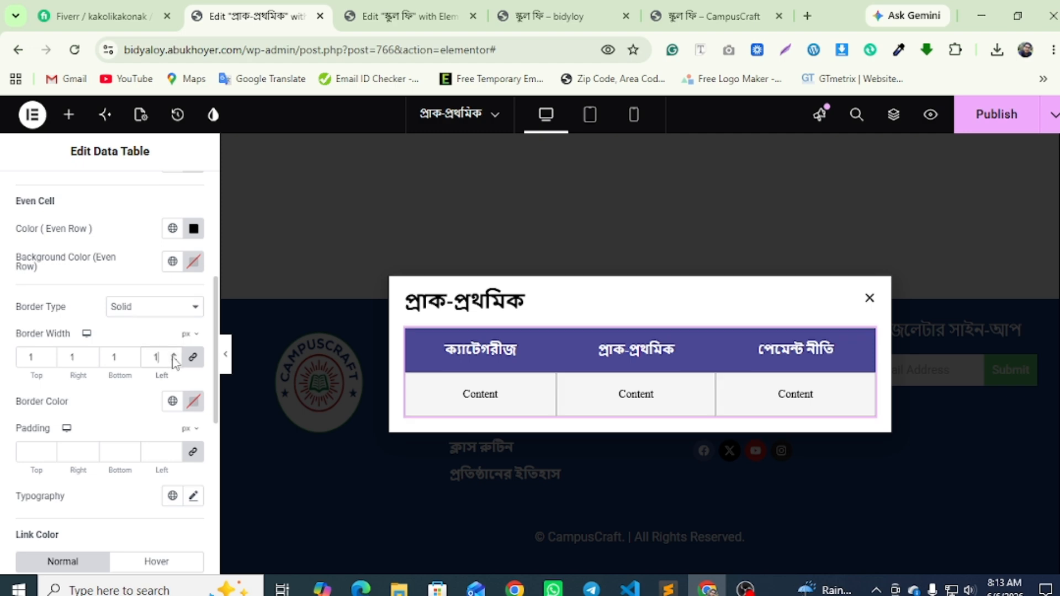
scroll(174, 393, down, 7)
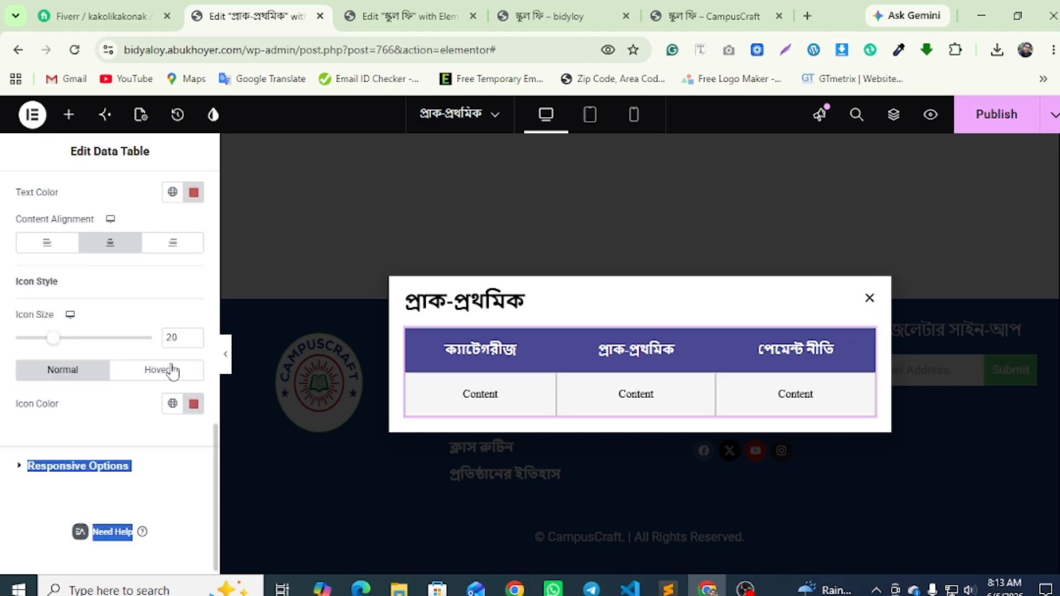
scroll(171, 369, up, 3)
Copy "আবেদন ফি" from the reference fee table and return to the popup table's content settings
click(694, 17)
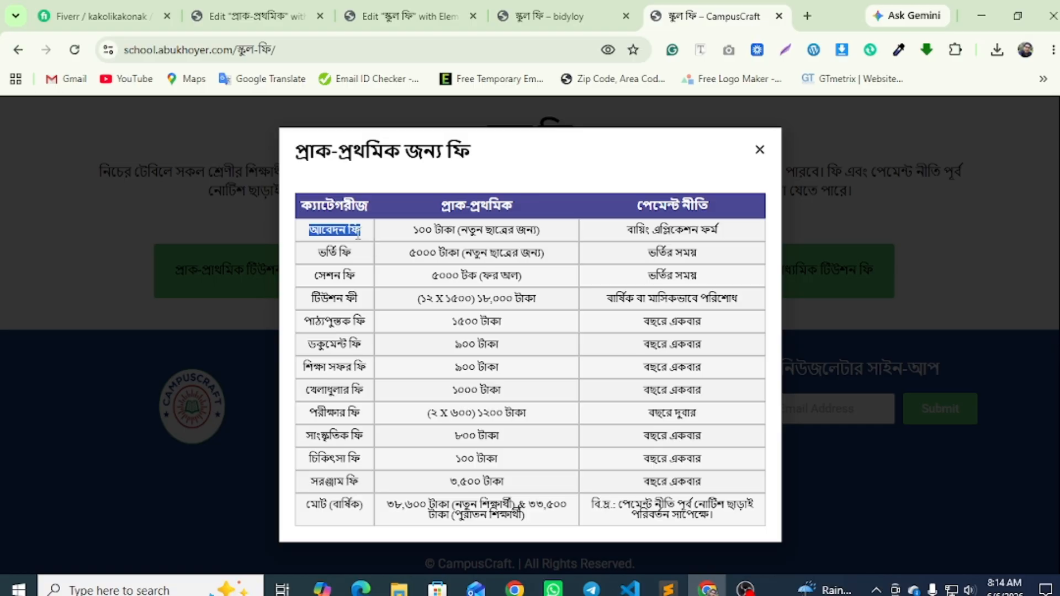
click(254, 16)
scroll(104, 310, up, 5)
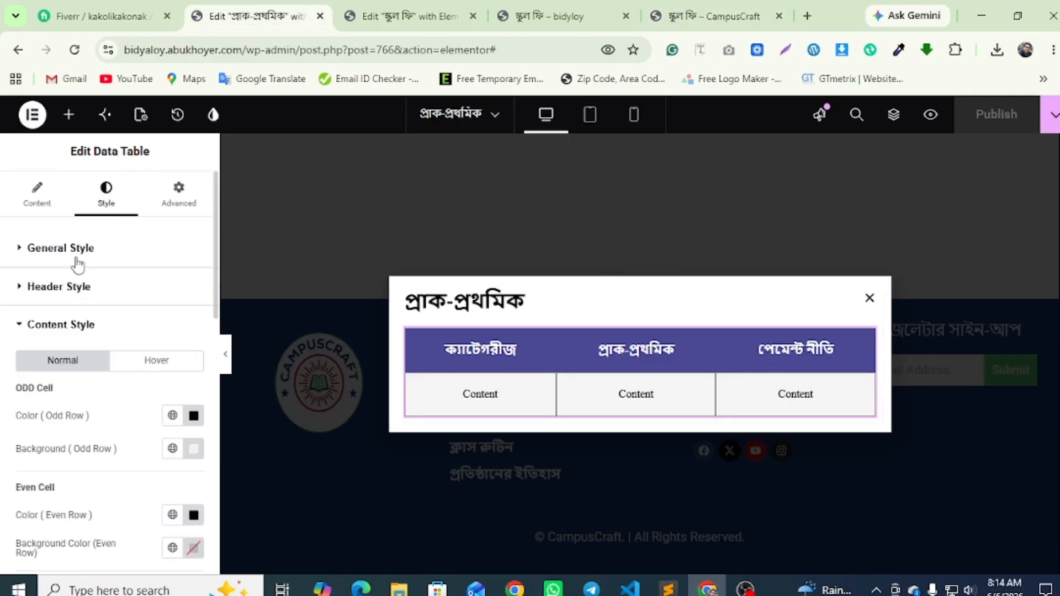
click(37, 193)
scroll(71, 403, down, 3)
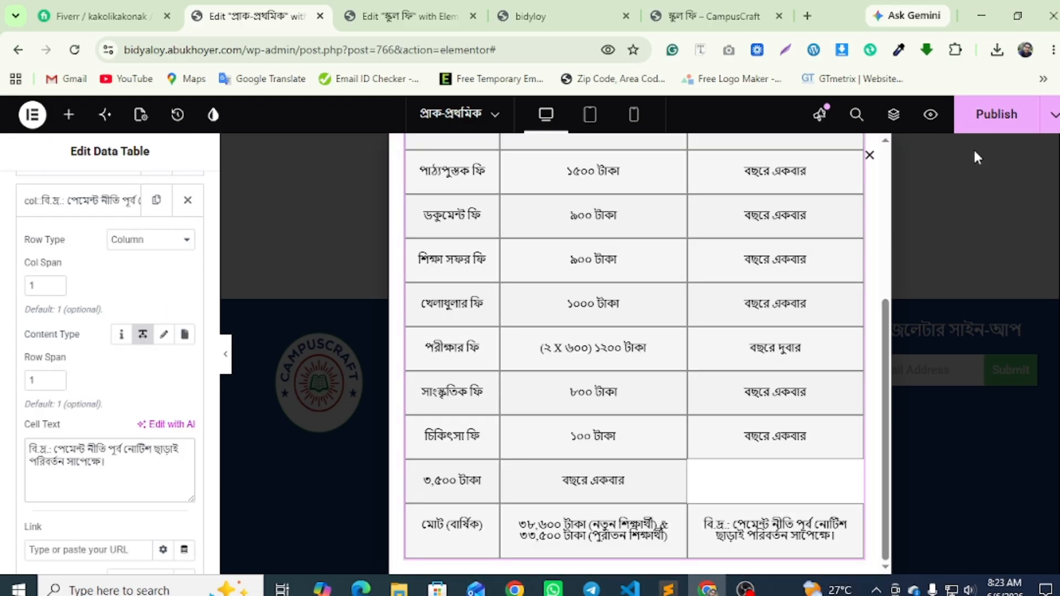
Review the filled popup table and inspect the font of the reference table's টিউশন ফী amount cell with Font Finder
scroll(155, 293, up, 5)
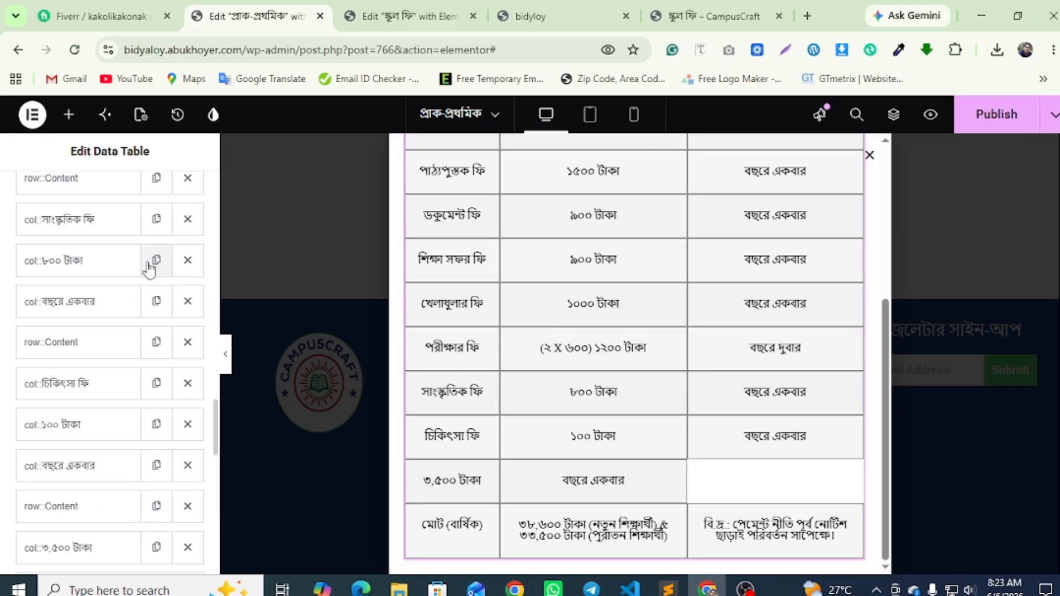
scroll(628, 302, up, 4)
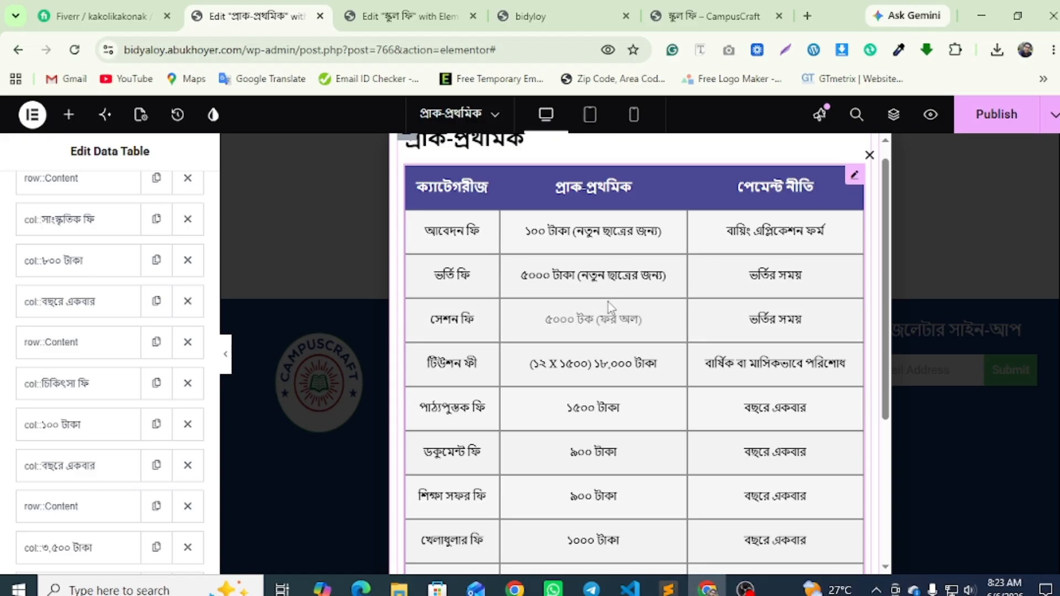
key(ctrl+4)
key(ctrl+Tab)
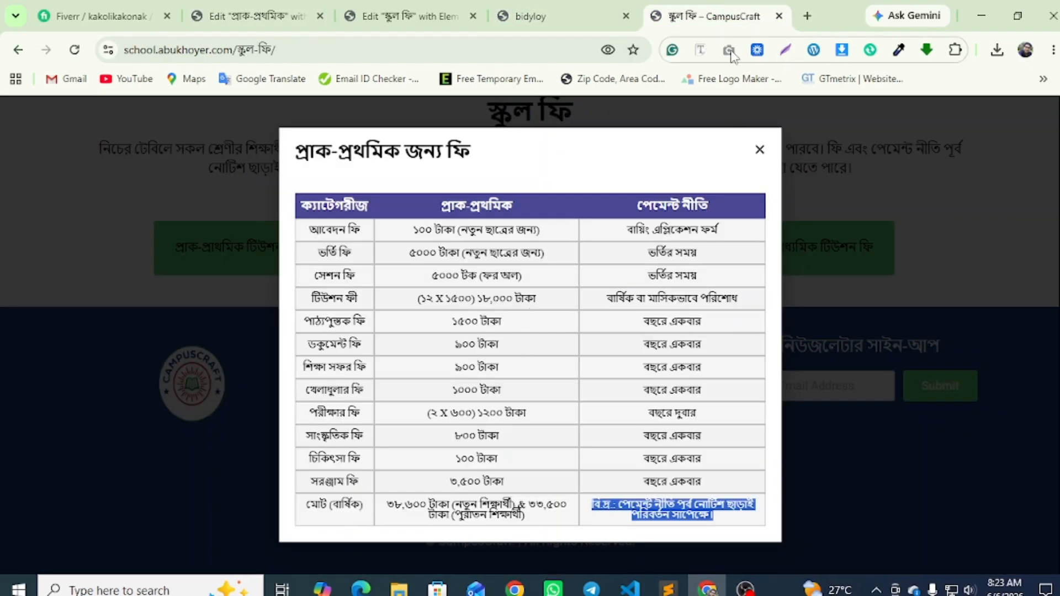
click(703, 49)
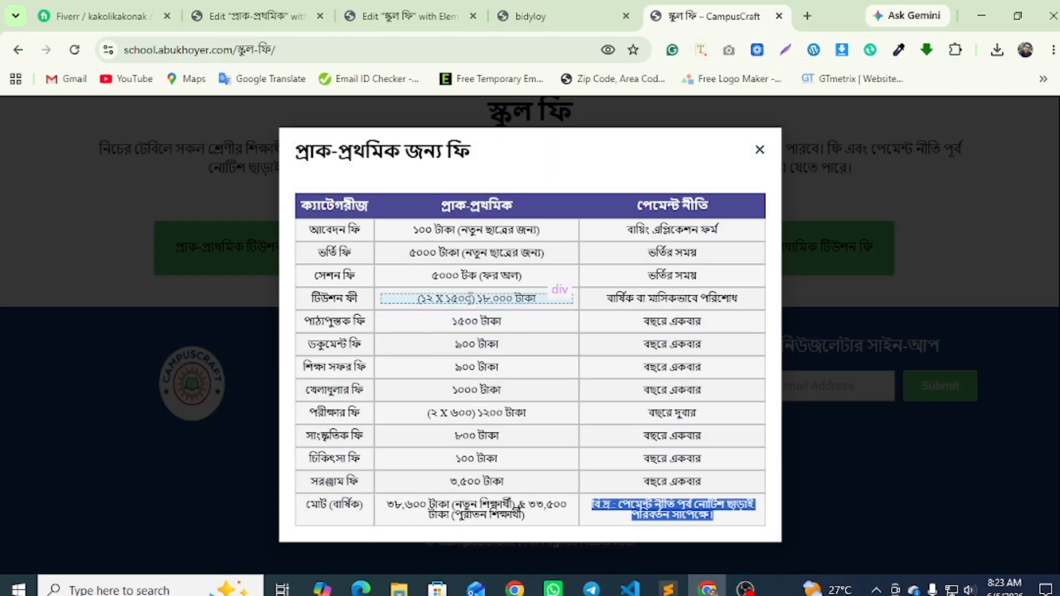
click(470, 299)
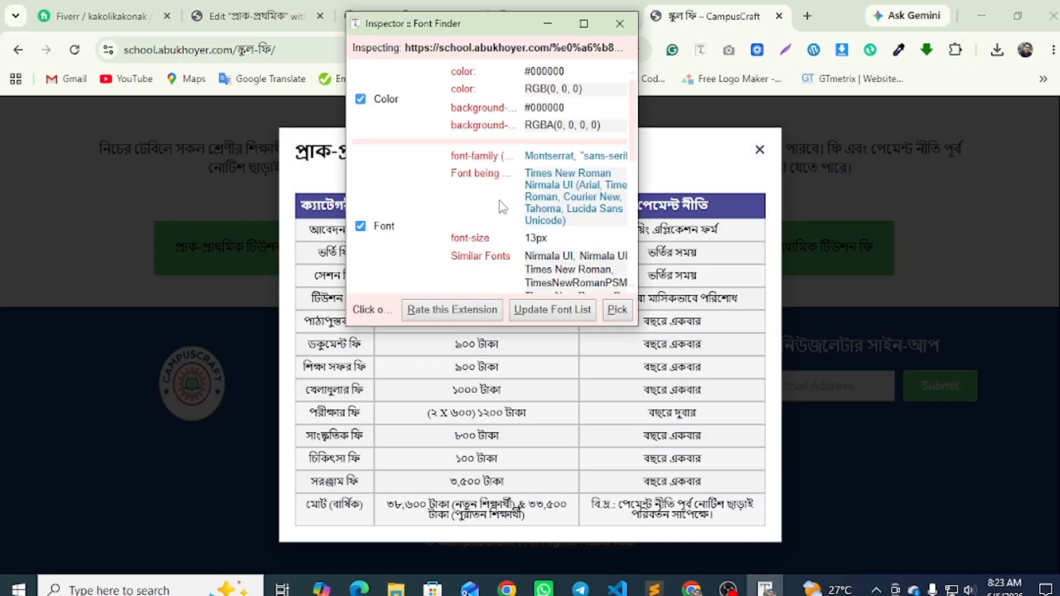
Examine the remaining font details of the reference fee table cell, close Font Finder and return to the popup editor
scroll(508, 203, down, 2)
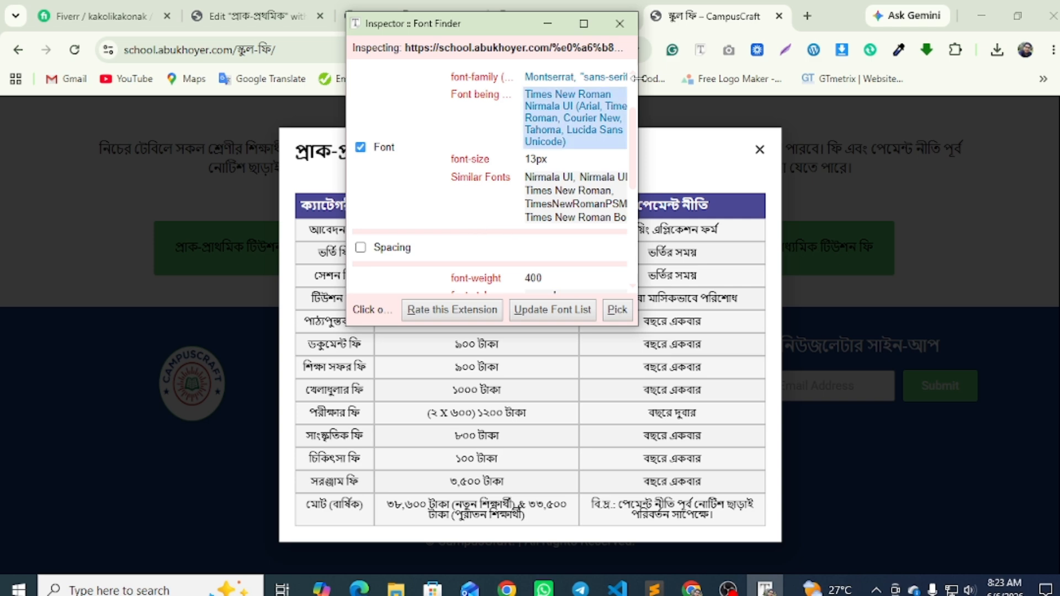
click(619, 23)
click(254, 16)
scroll(100, 221, up, 20)
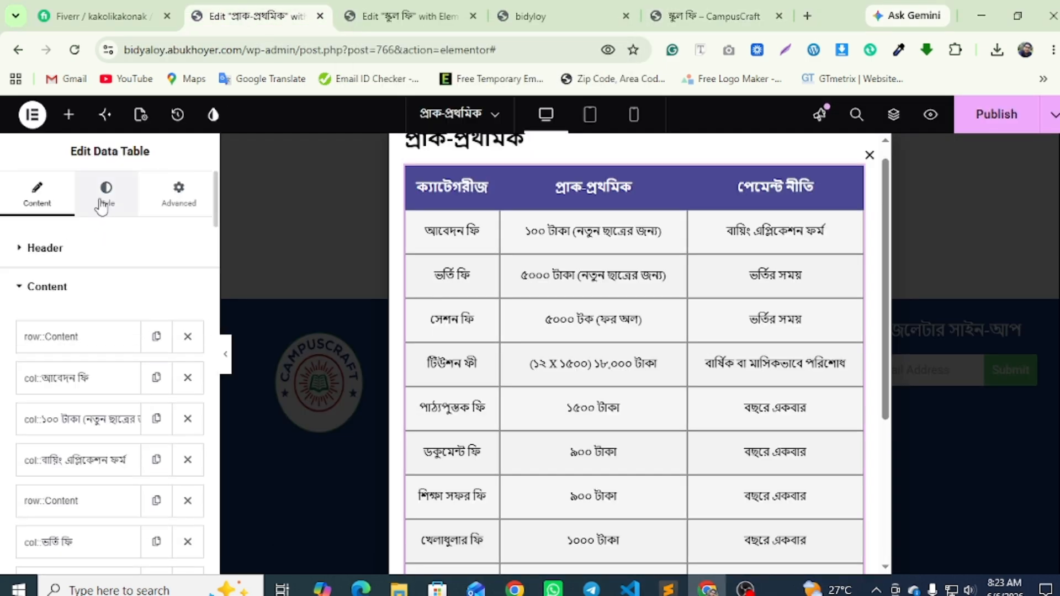
Set the typography size of the data table's content cells to 13 px
click(106, 194)
scroll(14, 371, down, 1)
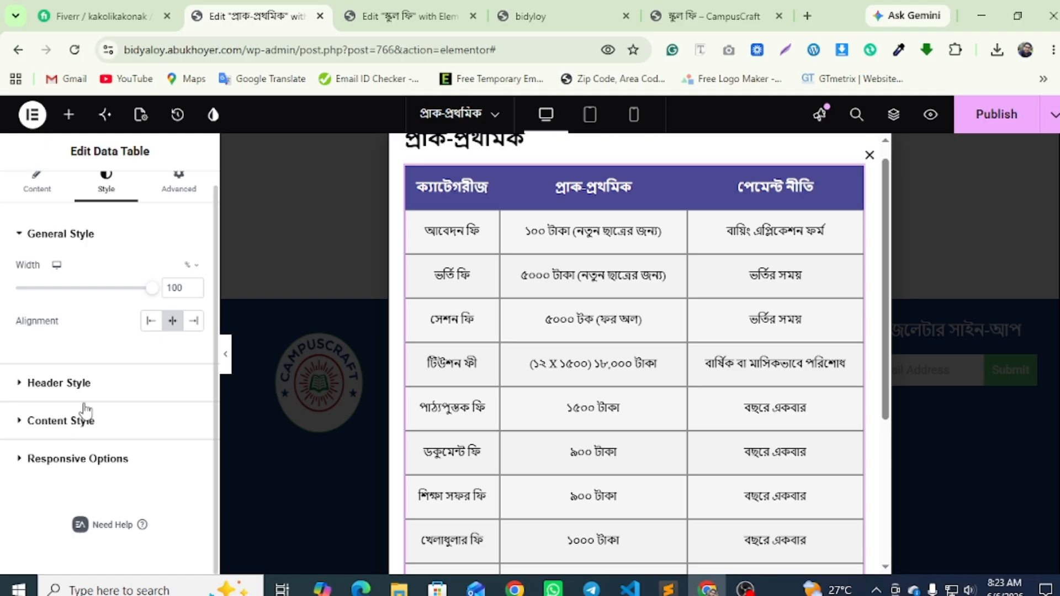
click(84, 411)
scroll(94, 397, down, 10)
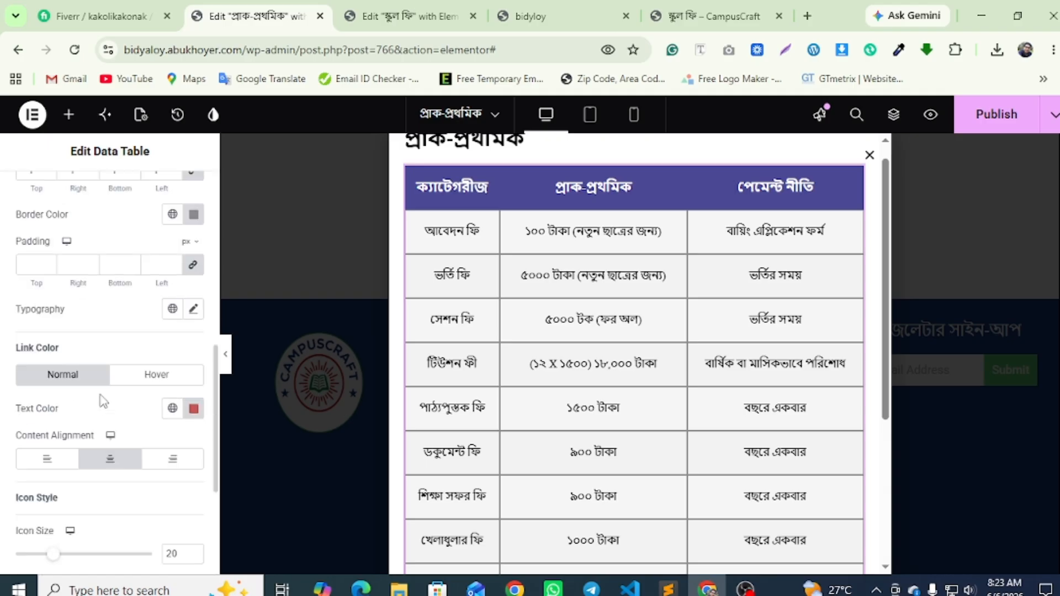
click(193, 311)
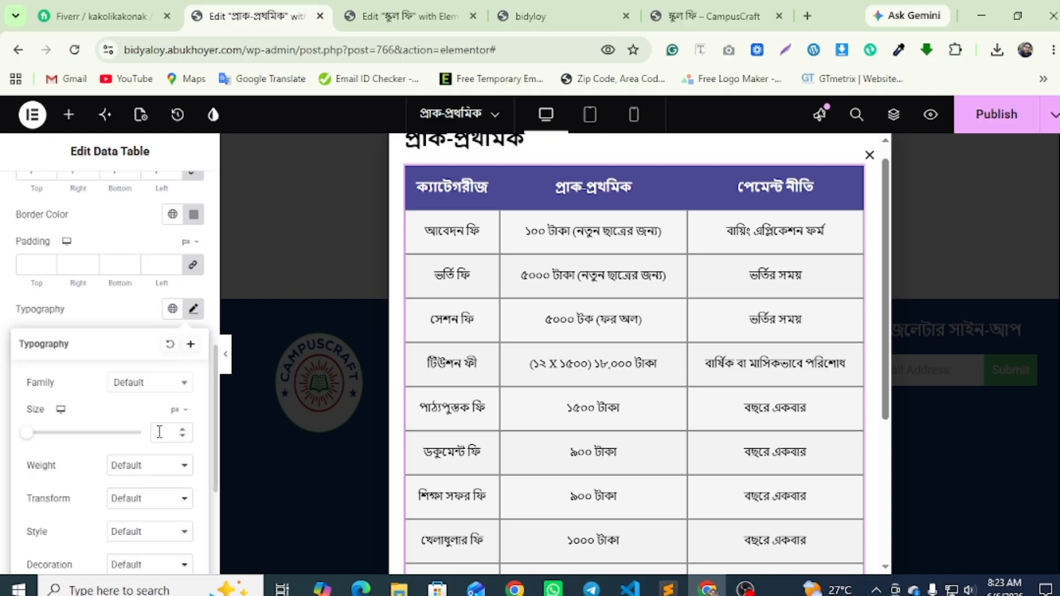
click(158, 432)
text(13)
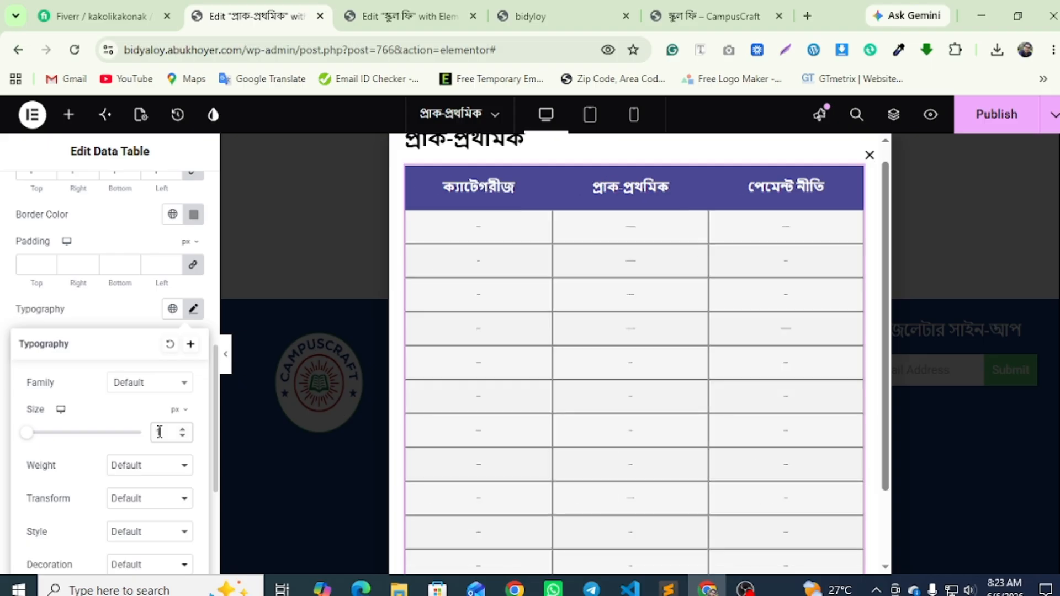
click(87, 322)
Unlink the content cells' padding and set it to 7 px top and bottom with 0 px at the sides
click(193, 266)
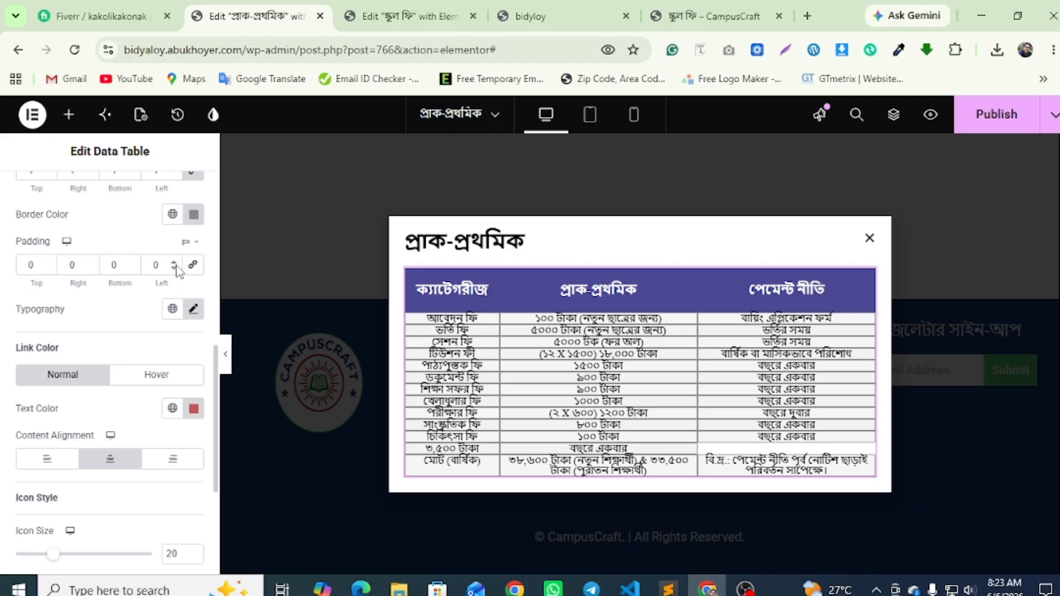
click(132, 263)
click(132, 262)
click(132, 263)
click(132, 263)
click(132, 263)
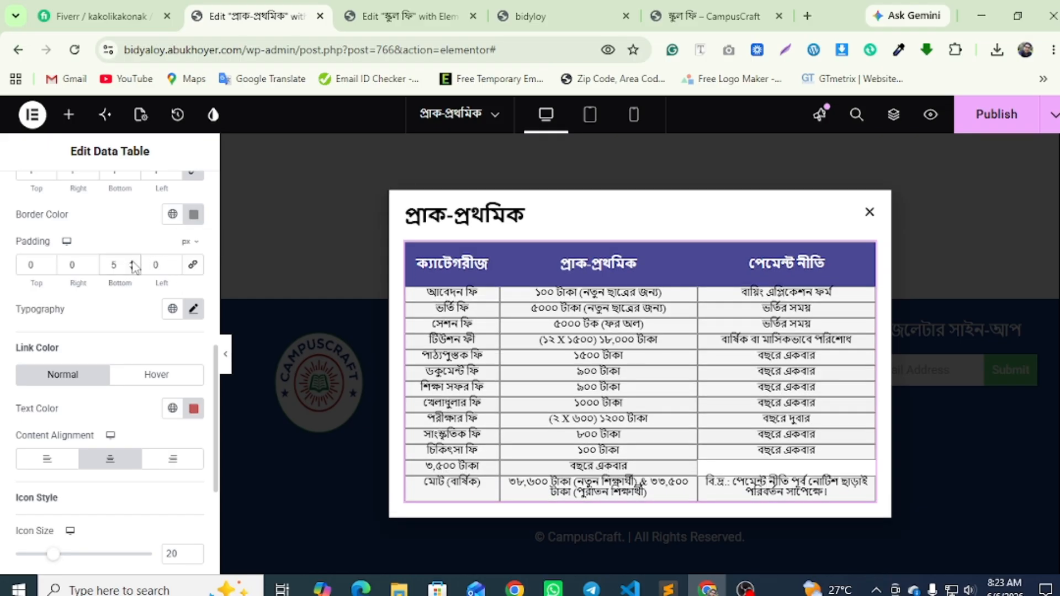
click(48, 262)
click(49, 262)
click(48, 261)
click(49, 262)
click(48, 262)
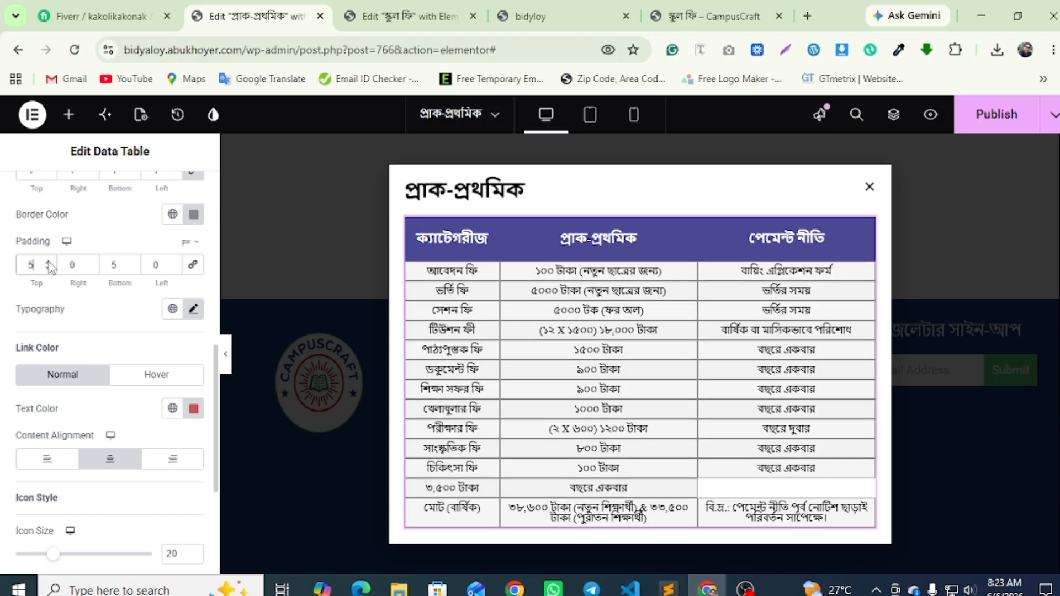
click(48, 262)
click(49, 262)
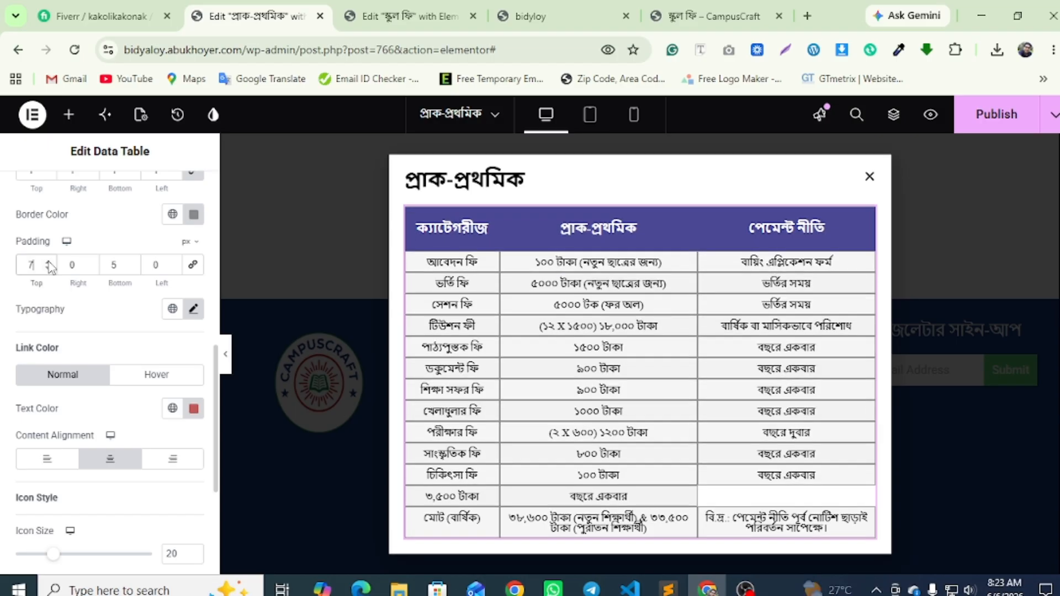
click(132, 264)
click(133, 264)
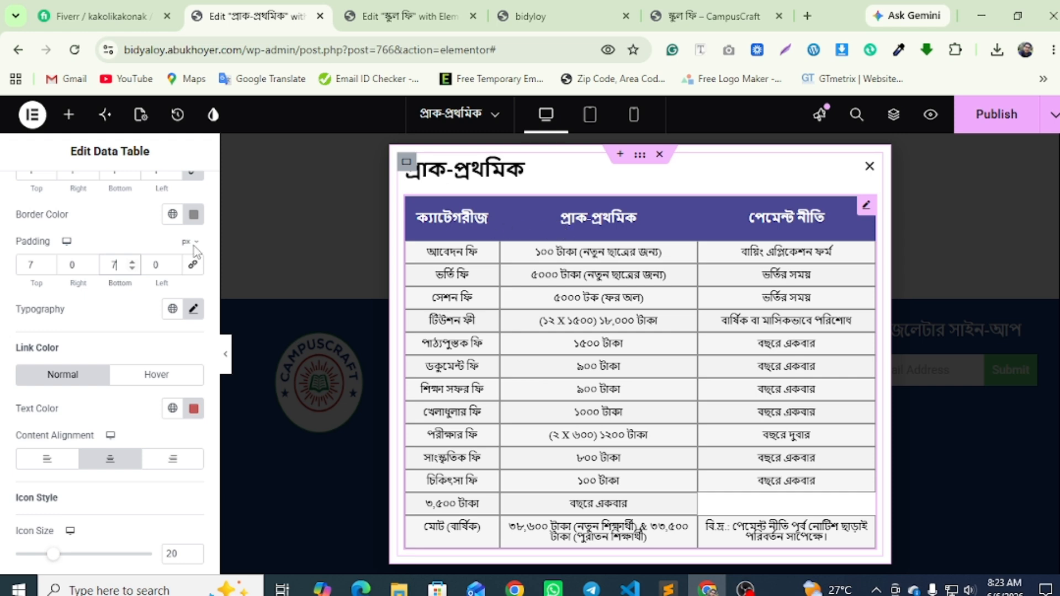
Set the typography size of the data table's header to 13 px
scroll(61, 253, up, 10)
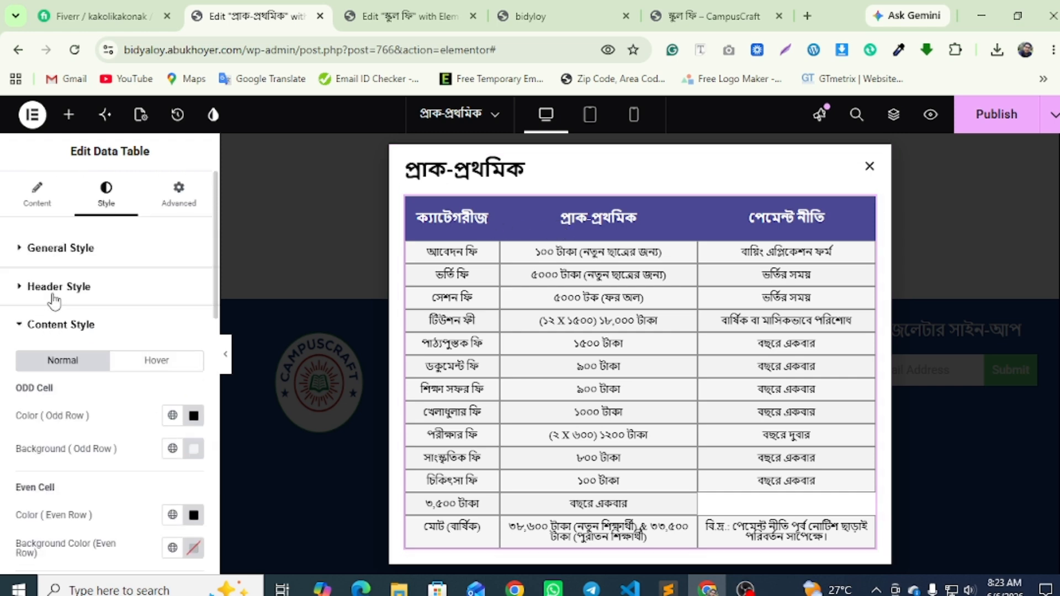
click(55, 289)
scroll(109, 312, down, 4)
scroll(150, 284, up, 1)
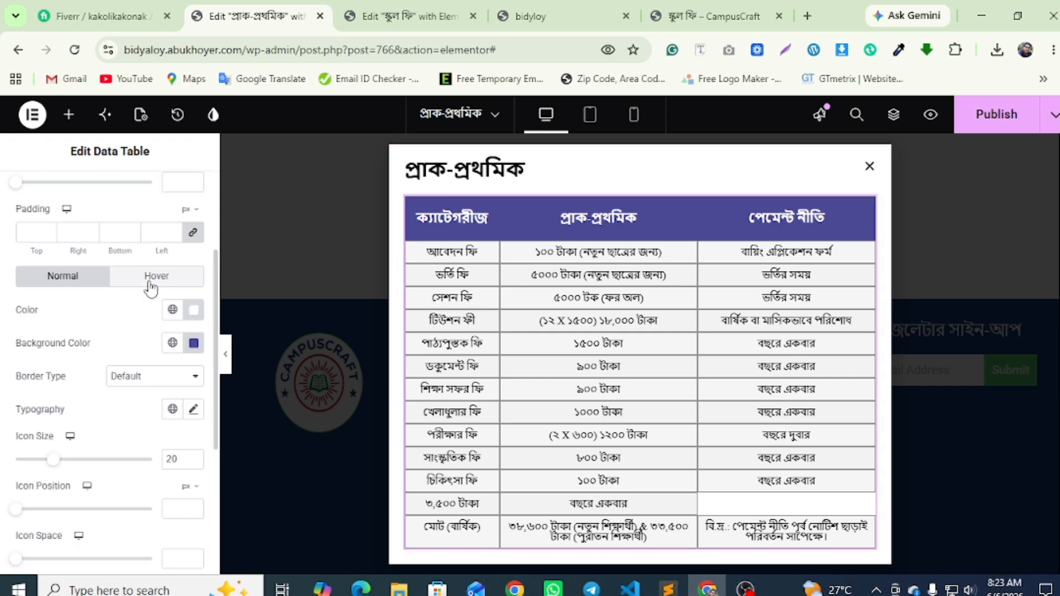
scroll(133, 293, up, 1)
scroll(99, 297, down, 3)
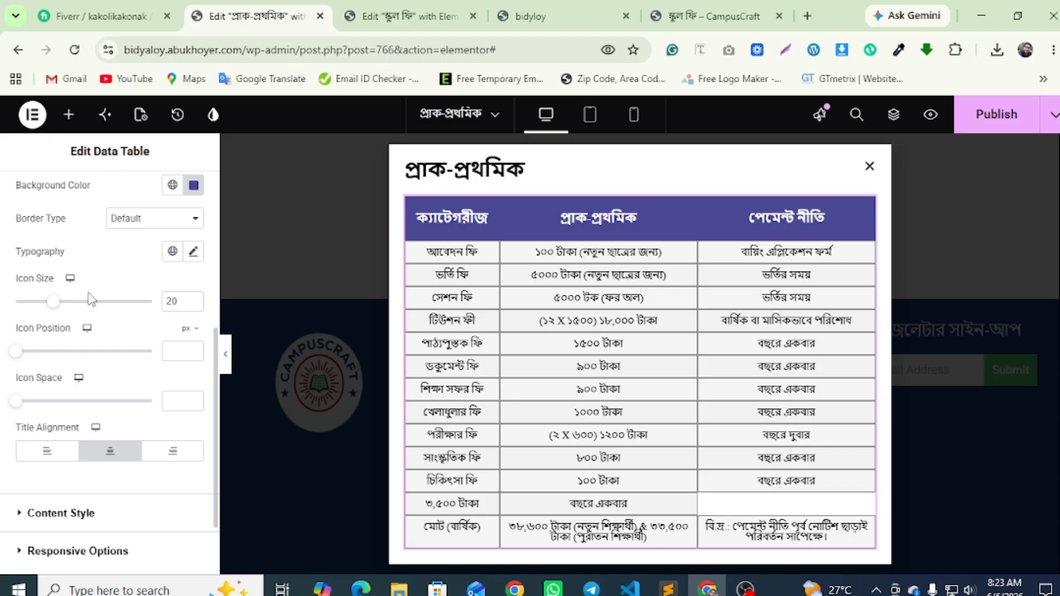
click(193, 251)
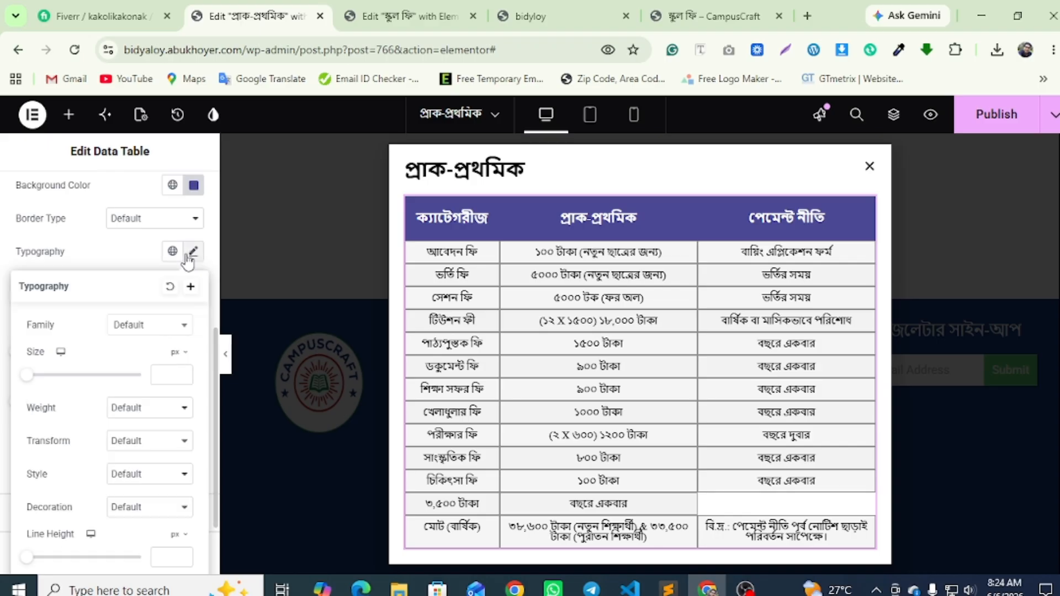
click(161, 375)
text(13)
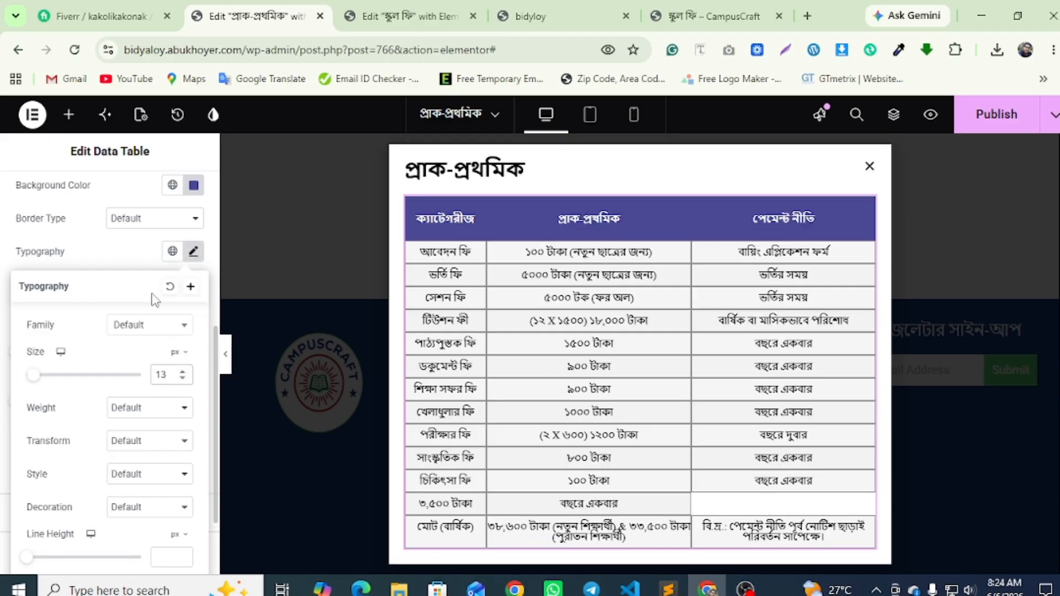
Unlink the header's padding values and check the padding applied to the content cells
scroll(155, 300, up, 3)
click(193, 232)
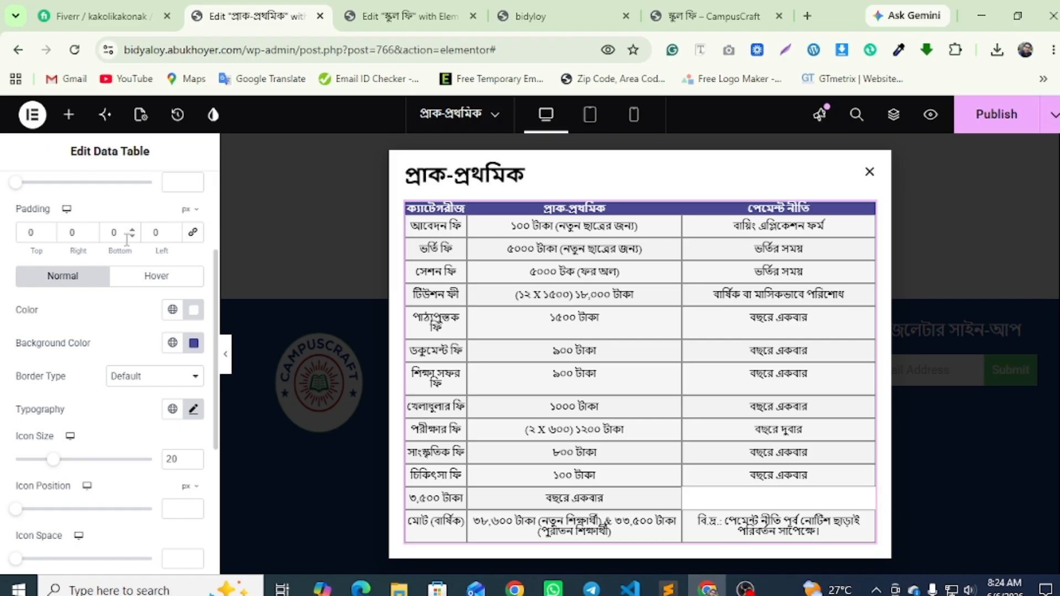
scroll(121, 234, down, 7)
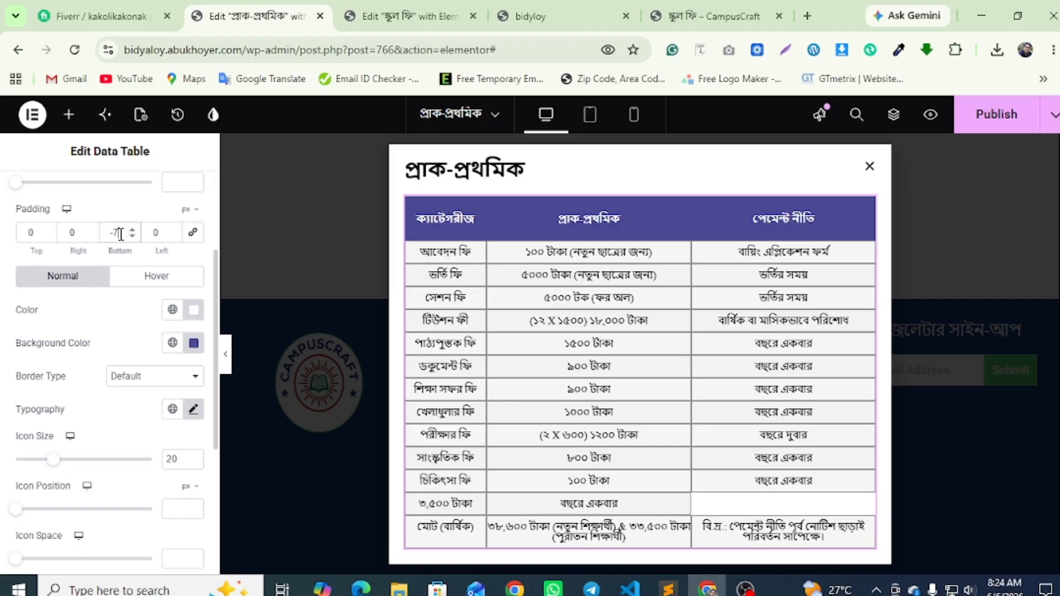
scroll(66, 386, down, 5)
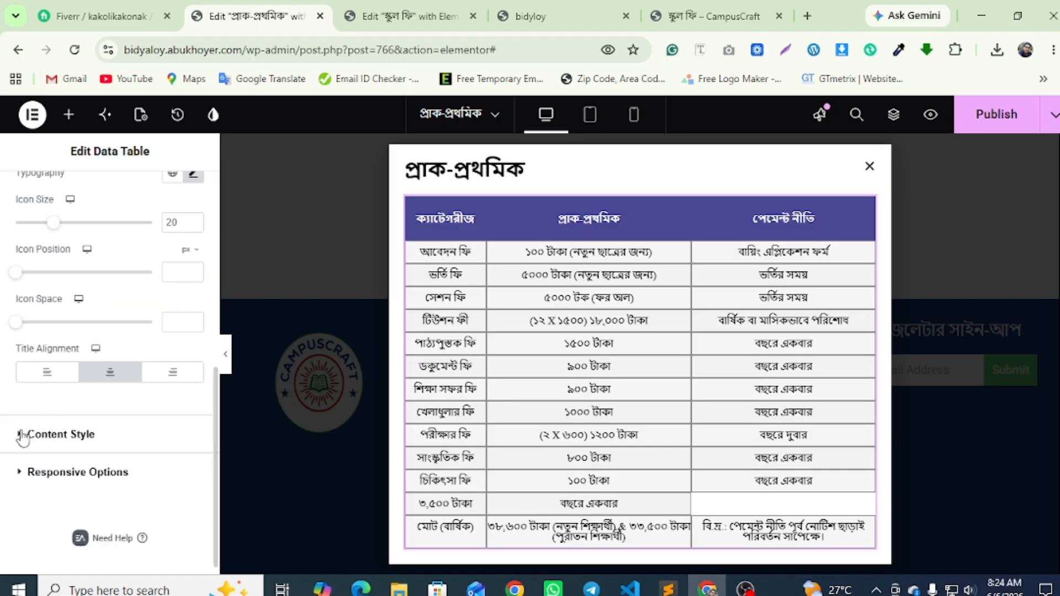
click(49, 420)
scroll(77, 398, down, 4)
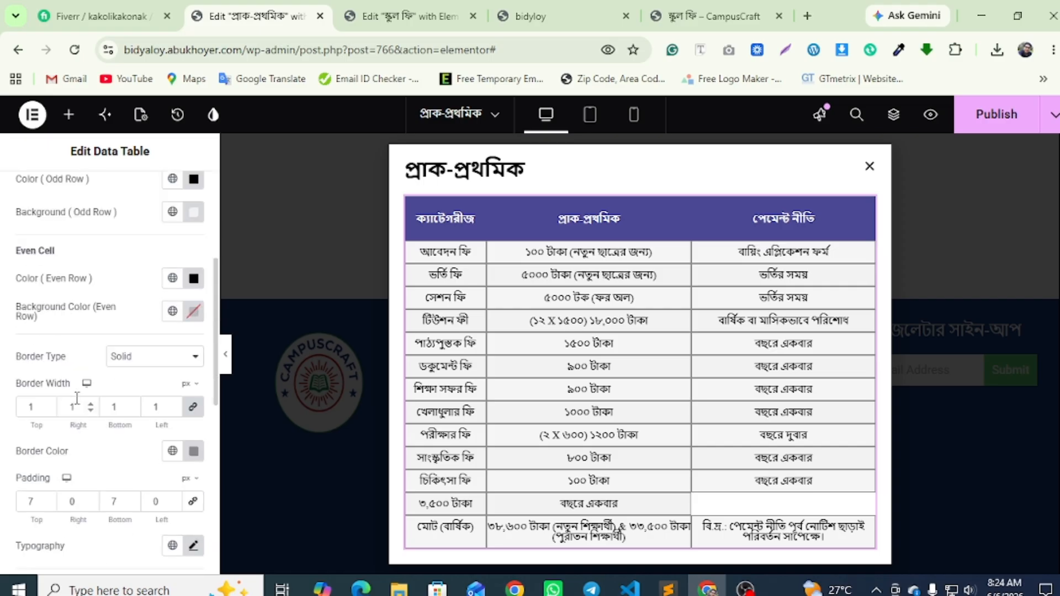
scroll(77, 397, up, 4)
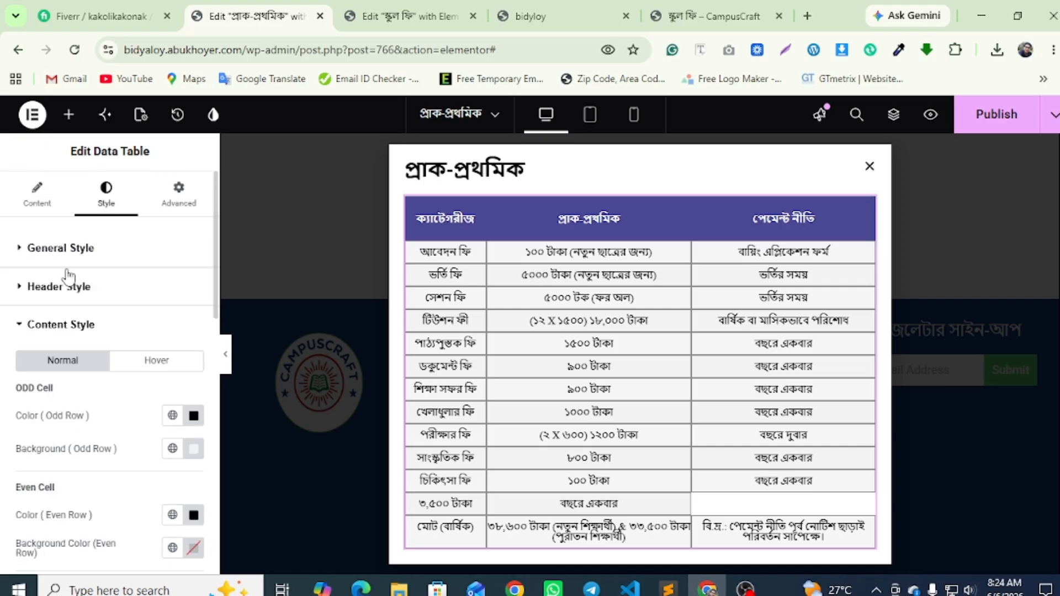
Set the table header's padding to 10 px top and bottom with 0 px at the sides
click(71, 294)
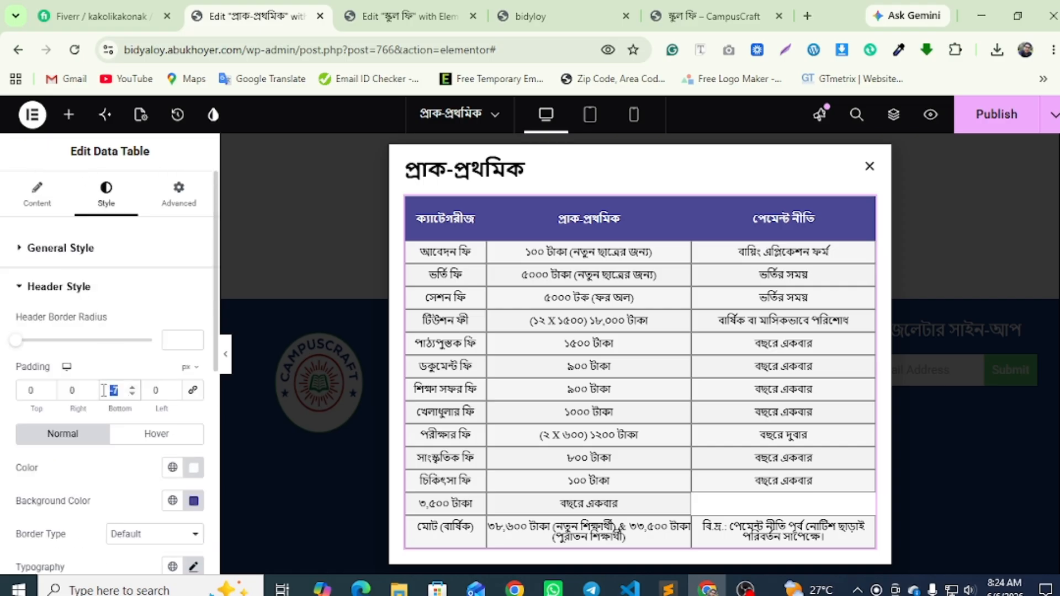
text(7)
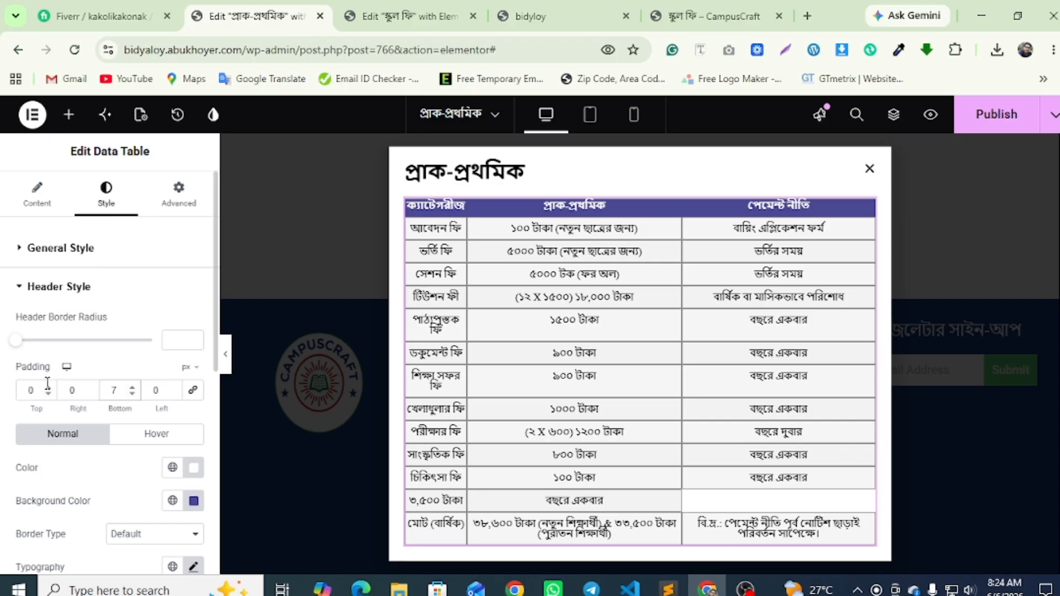
double_click(25, 390)
text(7)
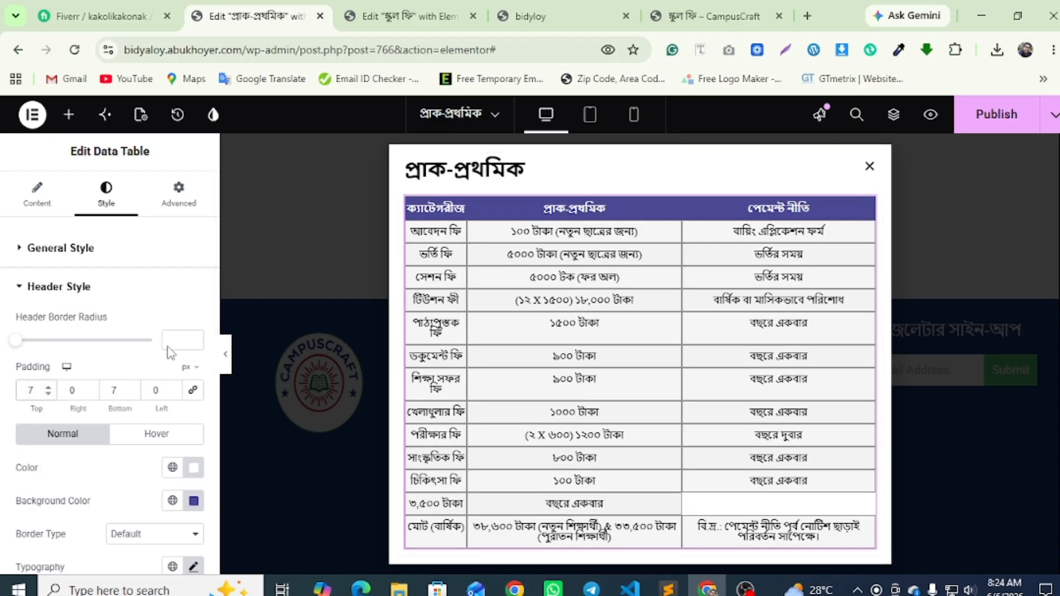
click(48, 387)
click(47, 387)
click(48, 387)
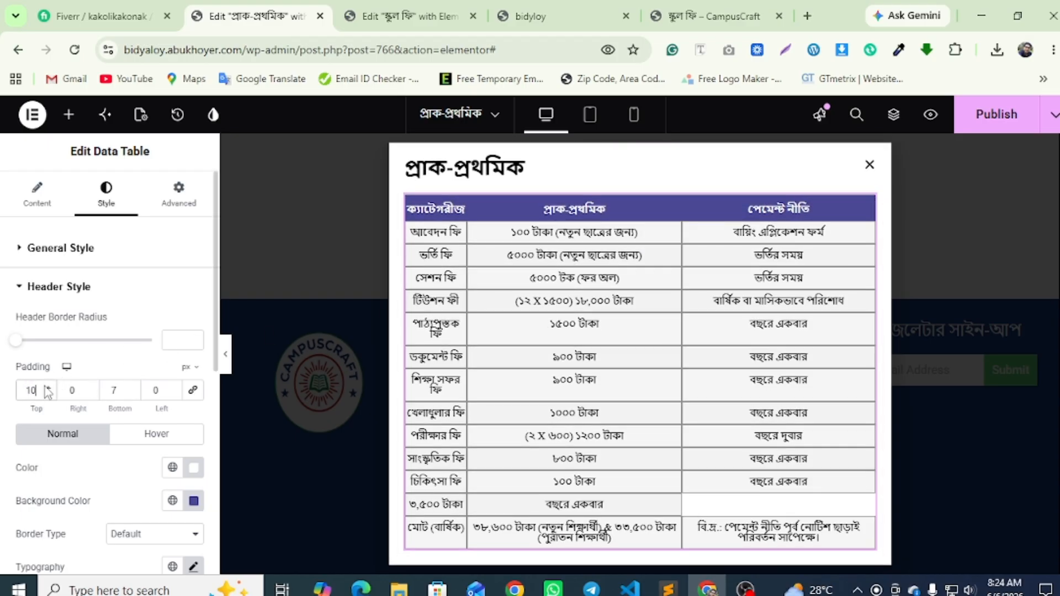
click(133, 388)
click(133, 388)
click(133, 388)
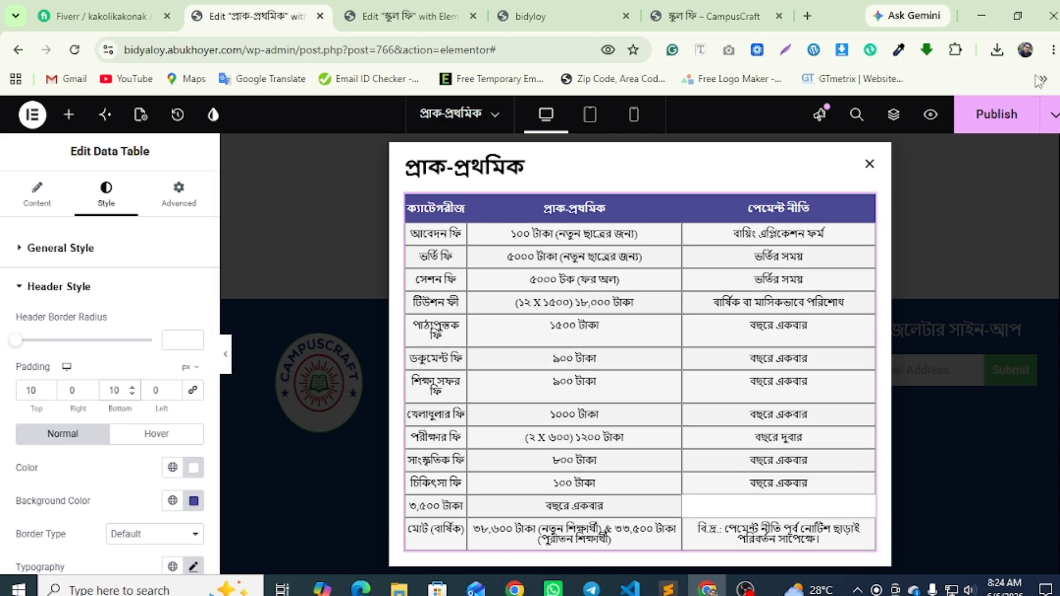
Publish the popup without adding any display conditions, triggers or advanced rules
click(1003, 113)
click(895, 559)
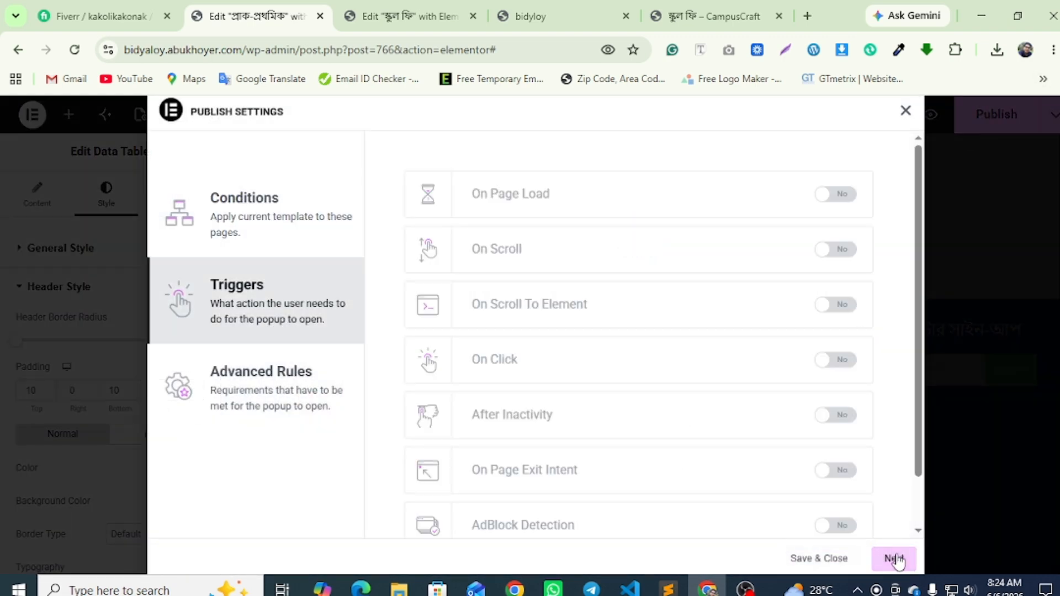
click(894, 558)
click(895, 559)
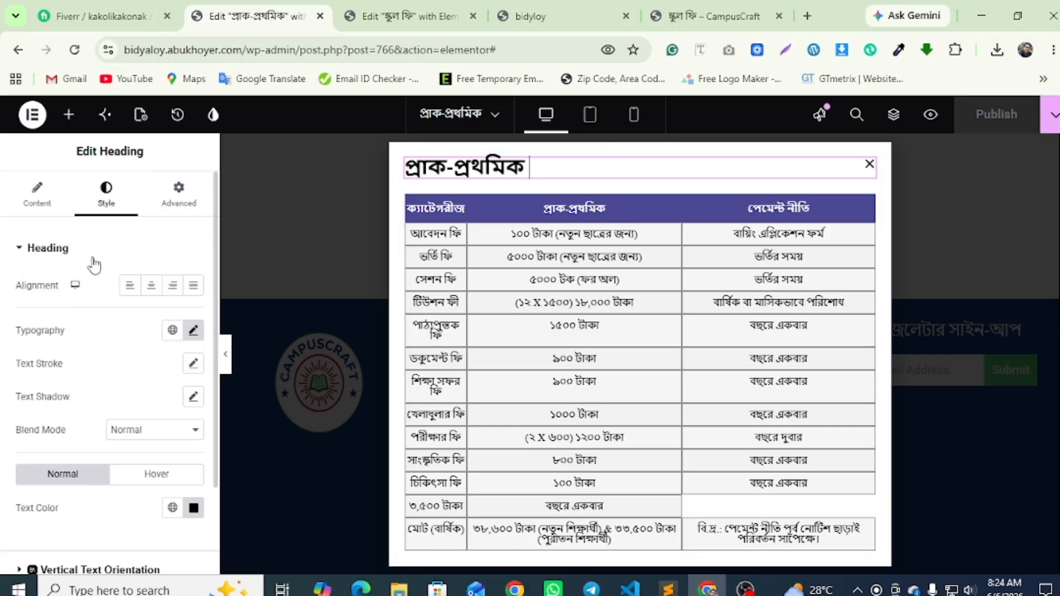
Copy the title text "প্রাক-প্রথমিক" from the popup's heading
click(37, 198)
drag(78, 305, 19, 302)
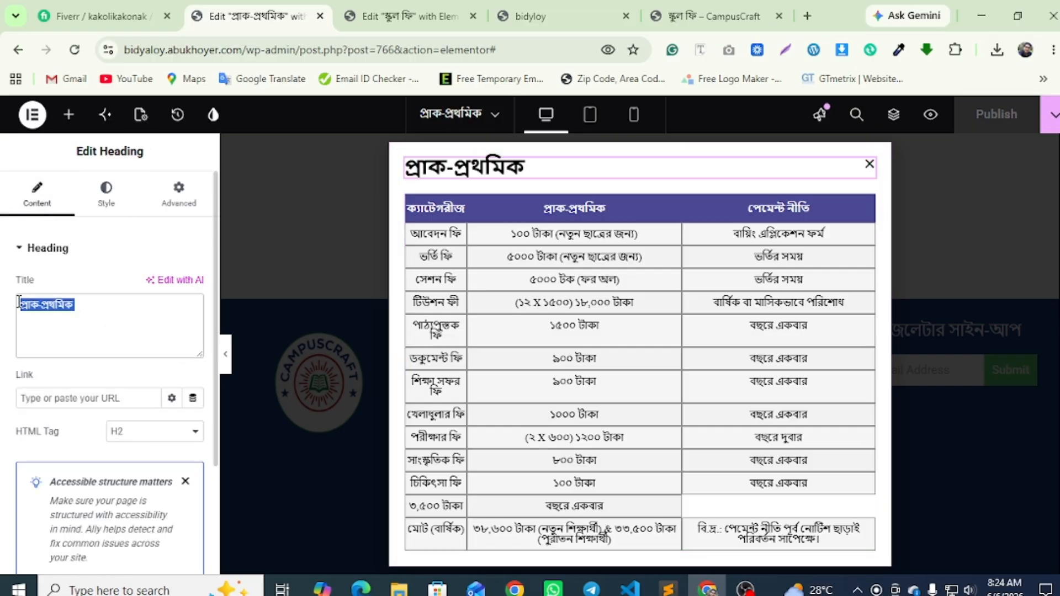
right_click(62, 305)
click(119, 179)
On the স্কুল ফি page, set the প্রাক-প্রাথমিক টিউশন ফি button's link to the Popup action
click(386, 12)
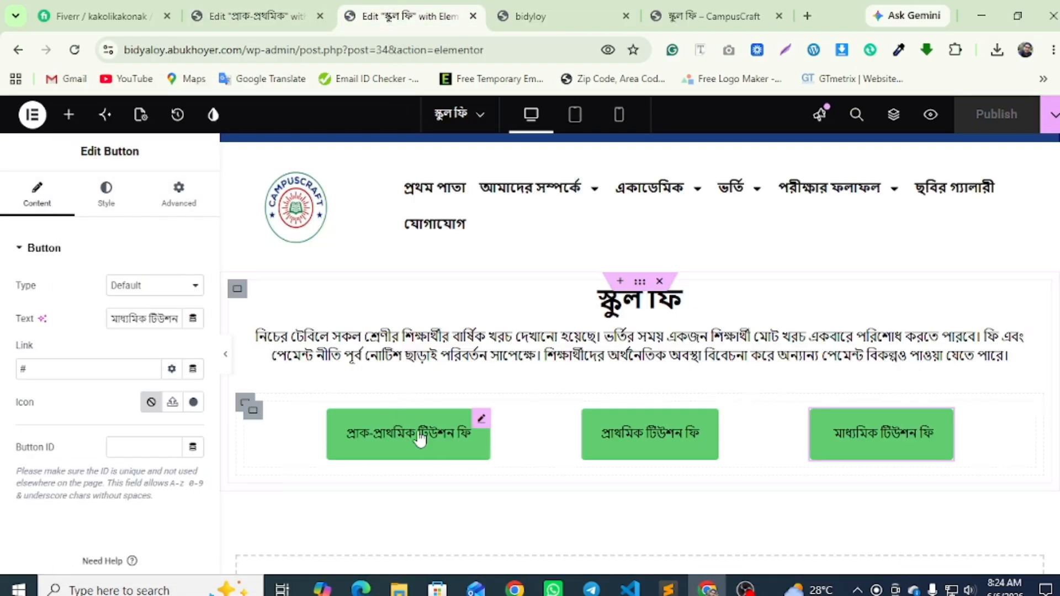
click(476, 428)
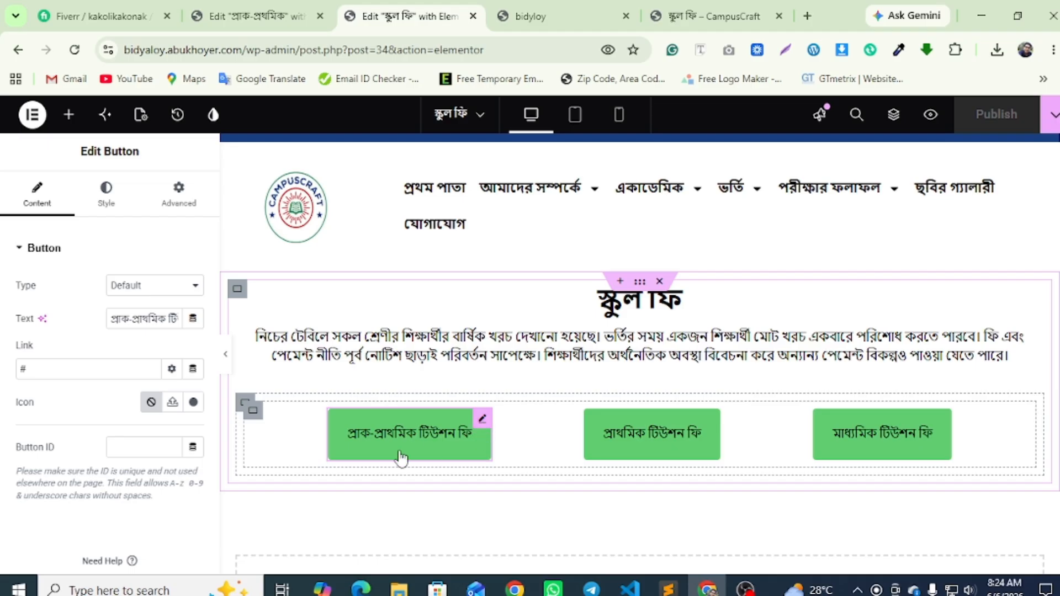
click(192, 369)
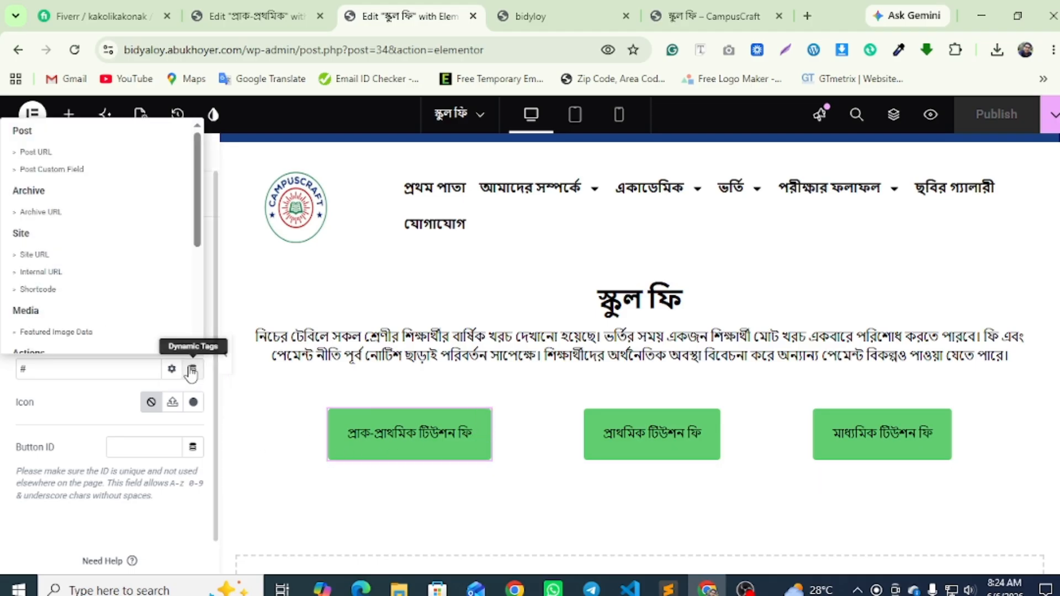
scroll(44, 259, down, 5)
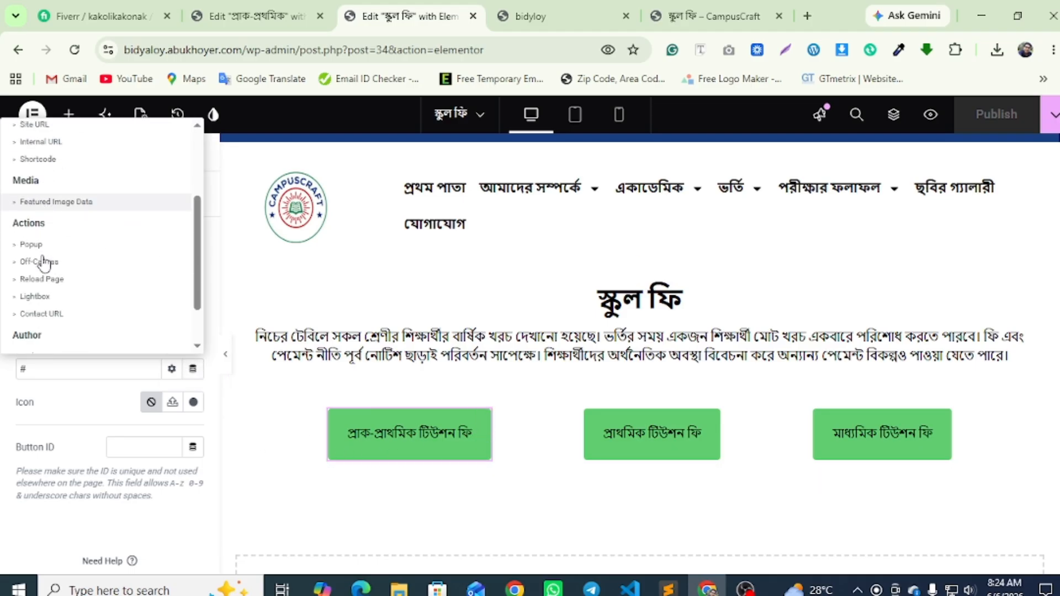
click(28, 217)
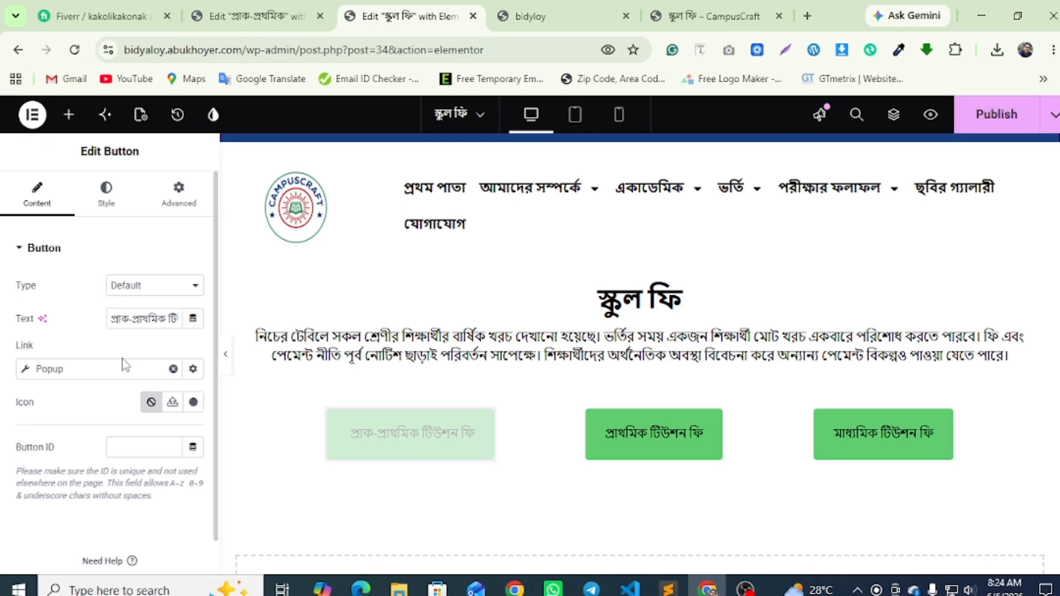
Choose the প্রাক-প্রথমিক template as the popup the button opens and publish the page
click(83, 370)
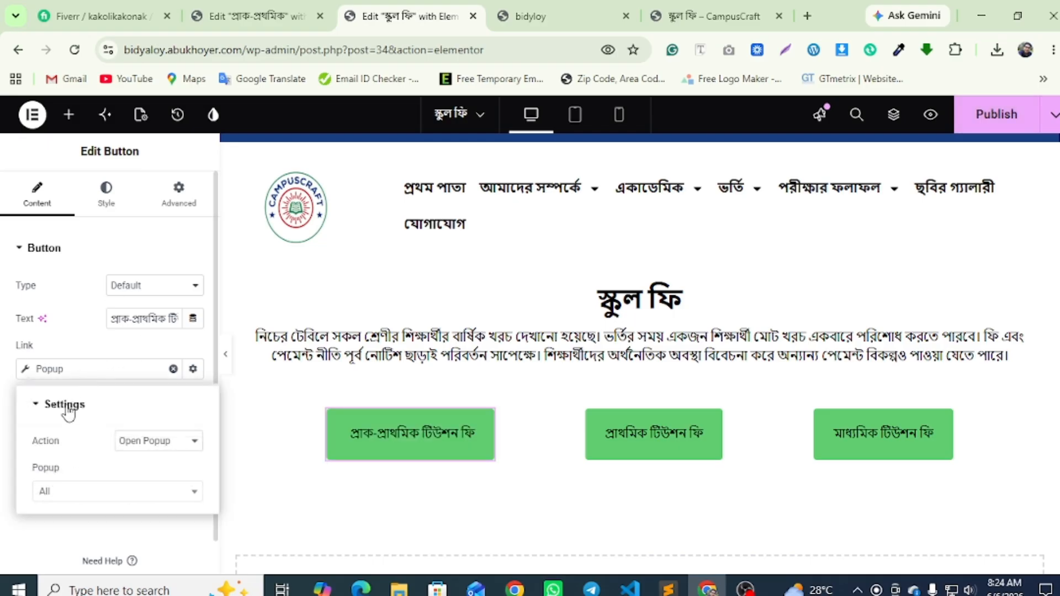
click(101, 498)
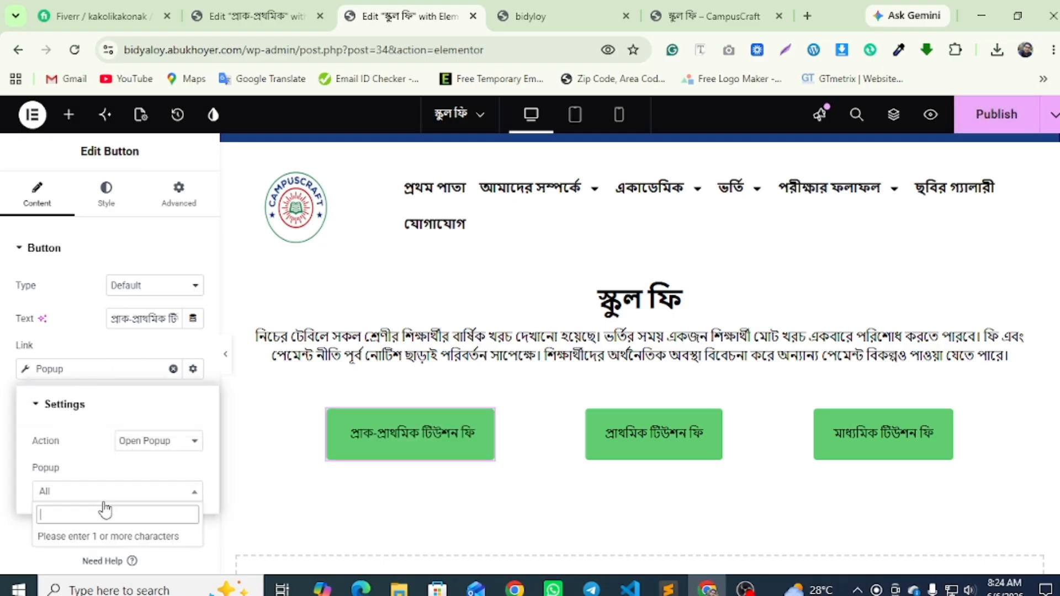
right_click(79, 522)
click(118, 343)
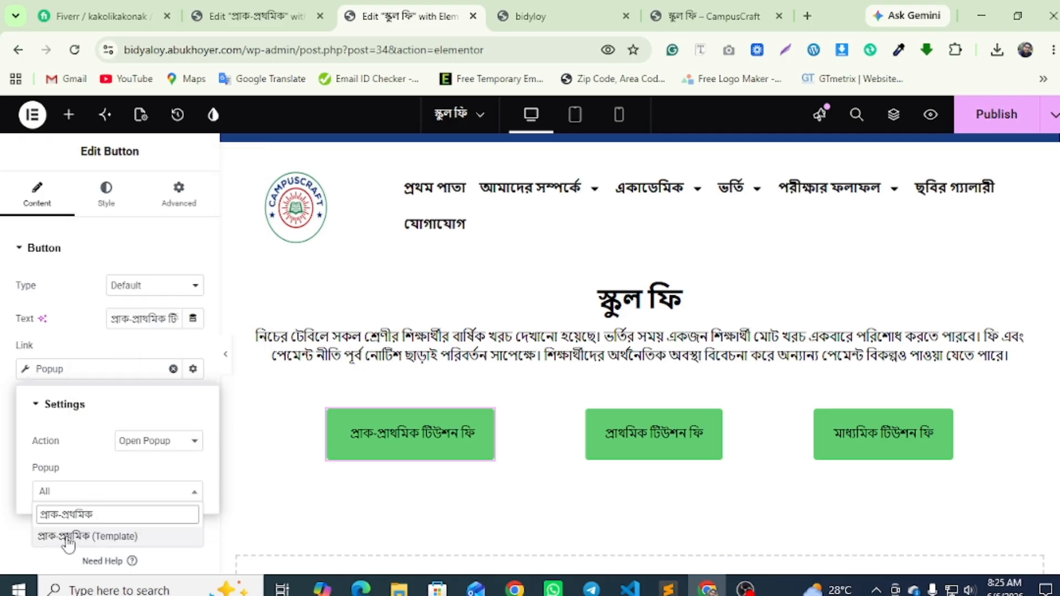
click(71, 539)
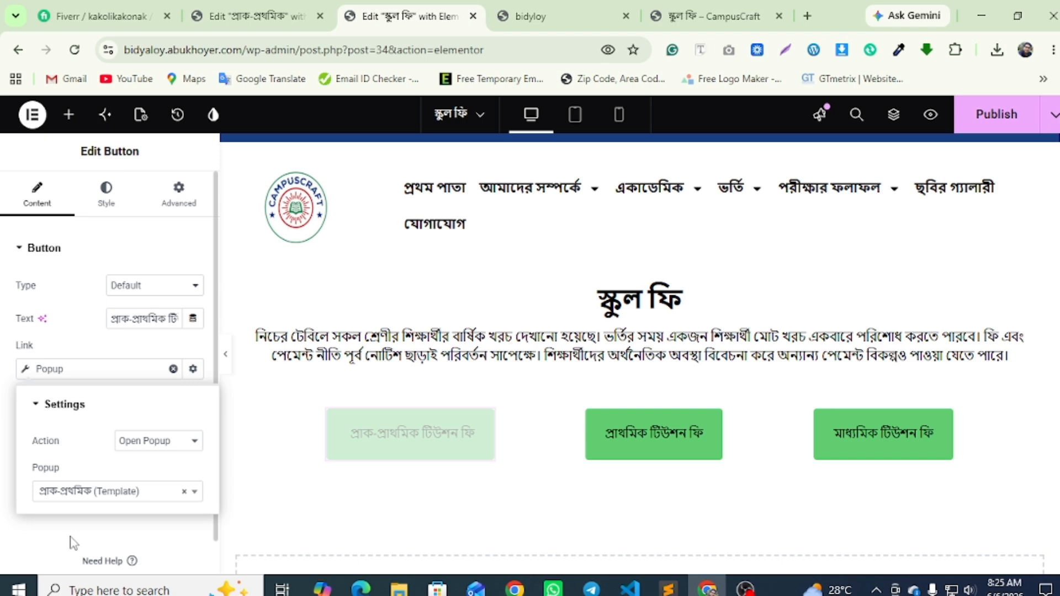
click(999, 115)
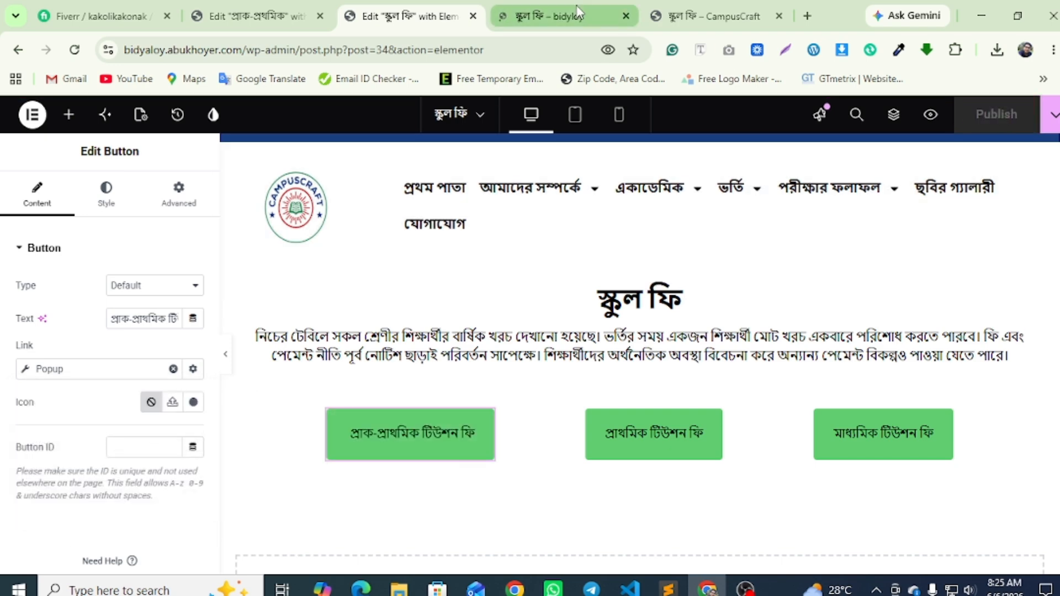
Test the প্রাক-প্রাথমিক টিউশন ফি button on the স্কুল ফি preview page
click(546, 16)
scroll(508, 349, down, 5)
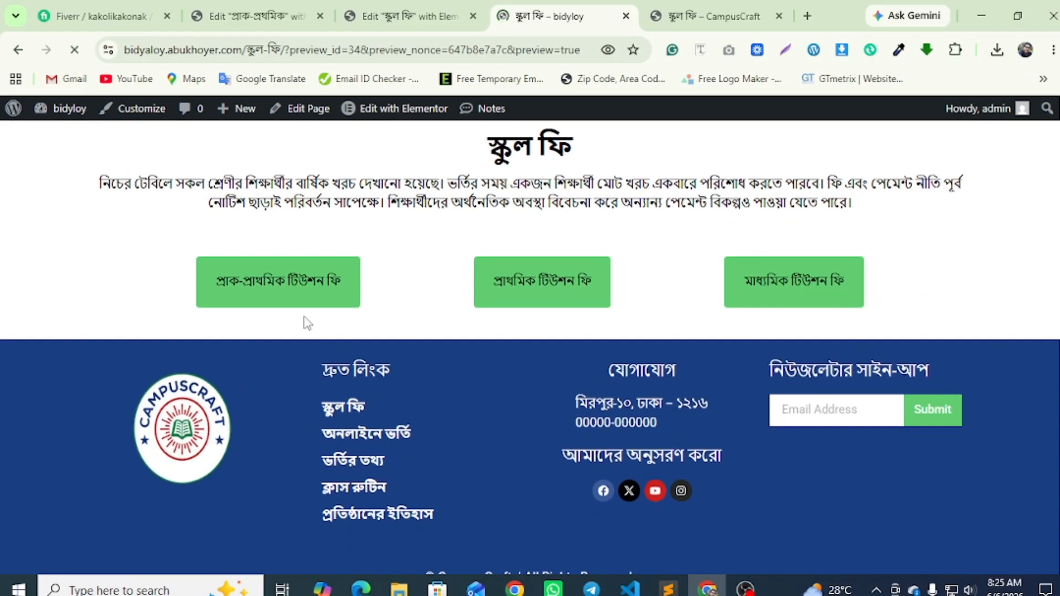
click(290, 287)
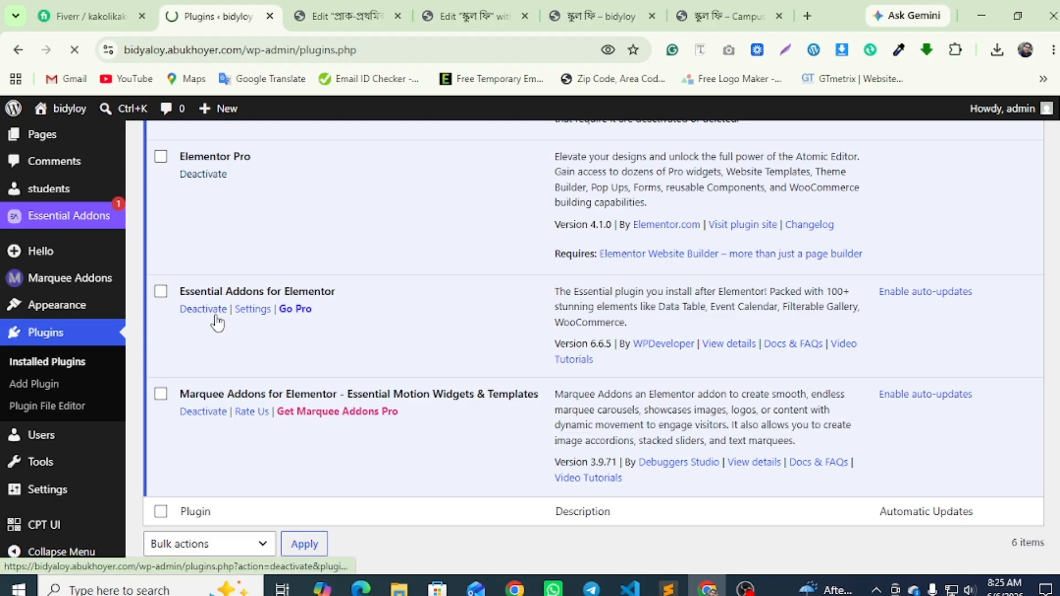
Reactivate the Elementor Pro plugin and return to the স্কুল ফি preview page
scroll(215, 309, down, 3)
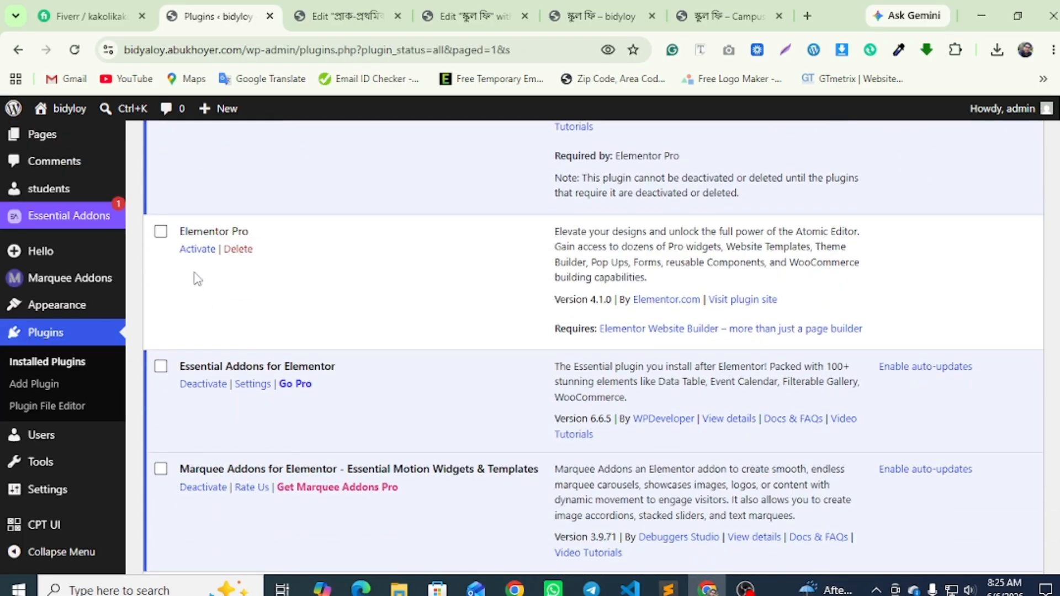
click(198, 250)
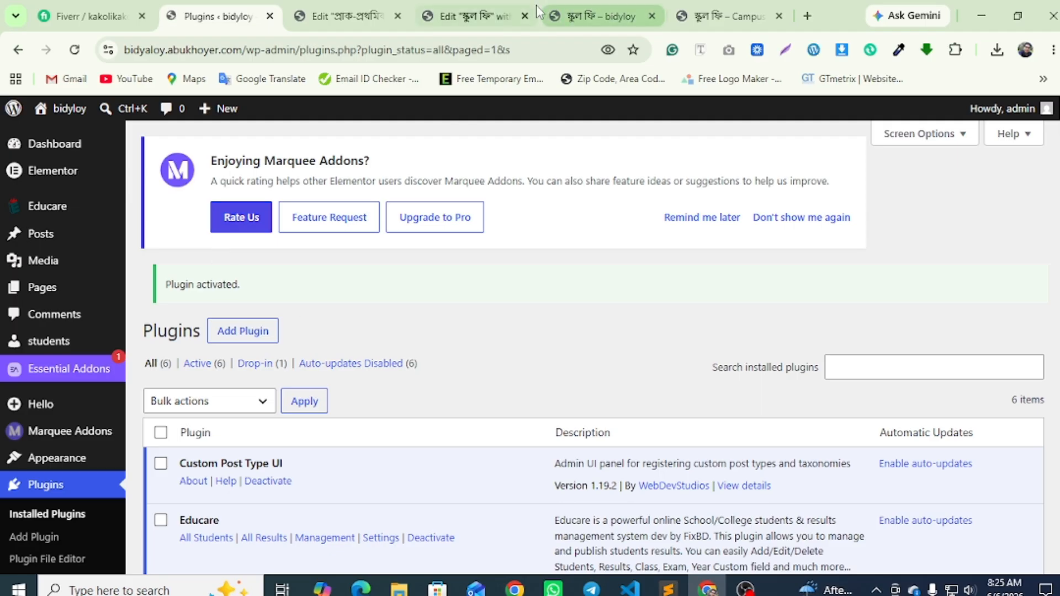
click(625, 7)
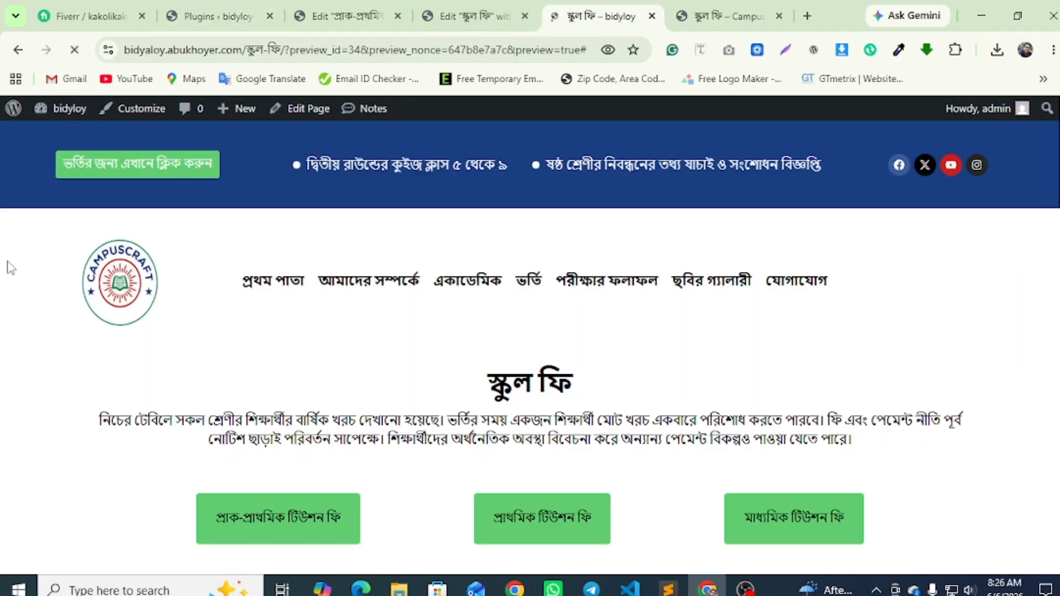
scroll(265, 370, down, 3)
Deactivate the Essential Addons for Elementor plugin
click(218, 16)
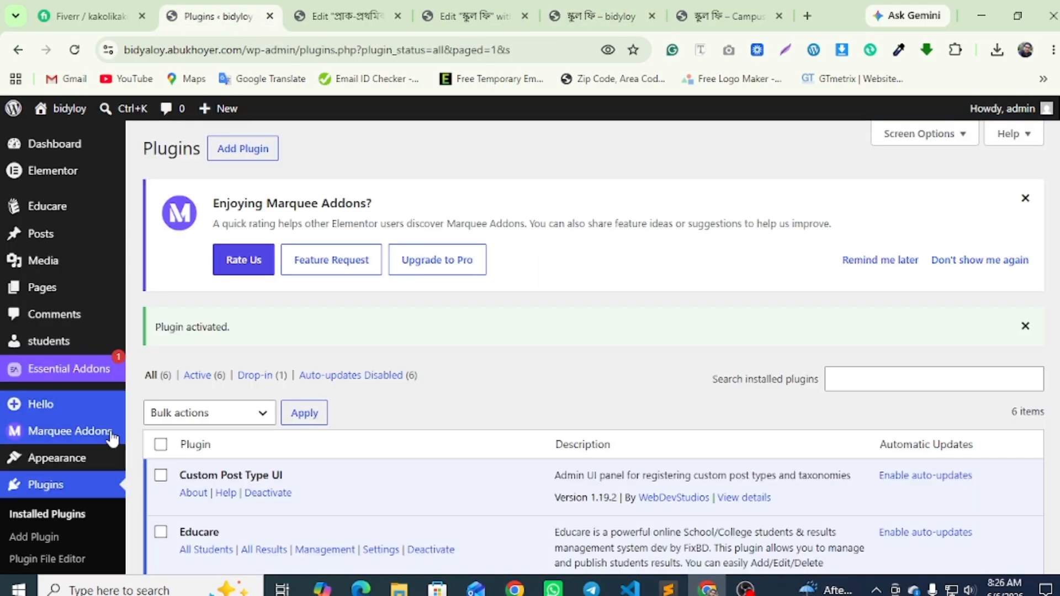
scroll(197, 403, down, 7)
scroll(196, 394, down, 1)
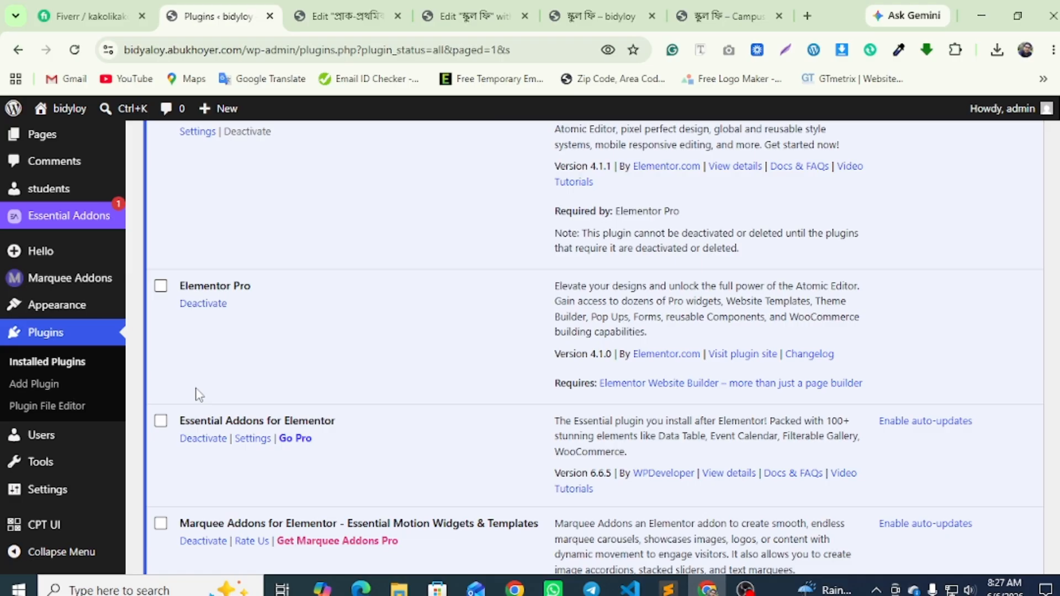
click(204, 439)
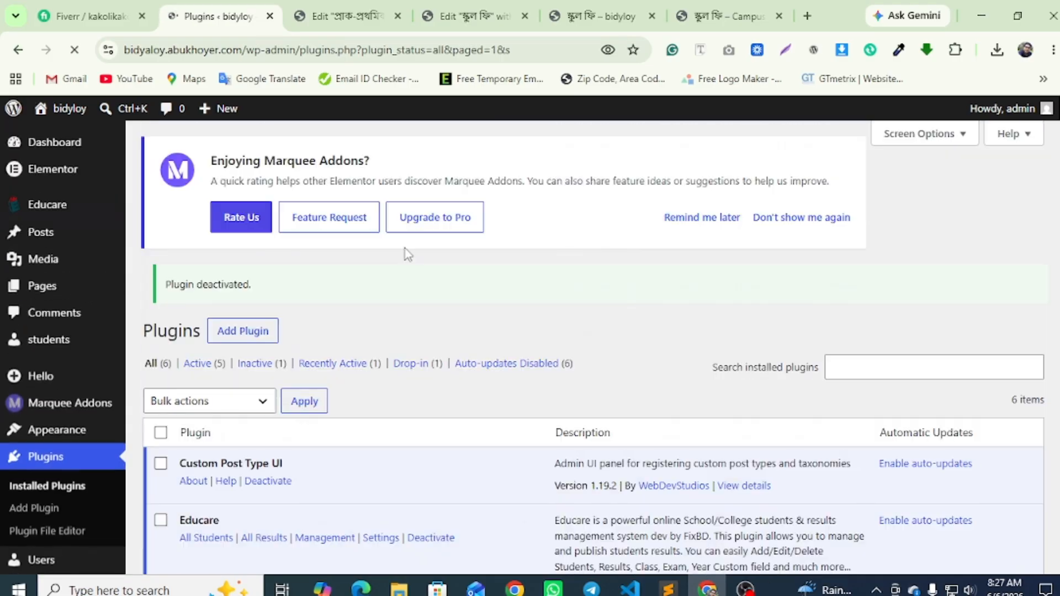
Reload the স্কুল ফি preview, open the popup from the প্রাক-প্রাথমিক টিউশন ফি button and close it again
click(599, 17)
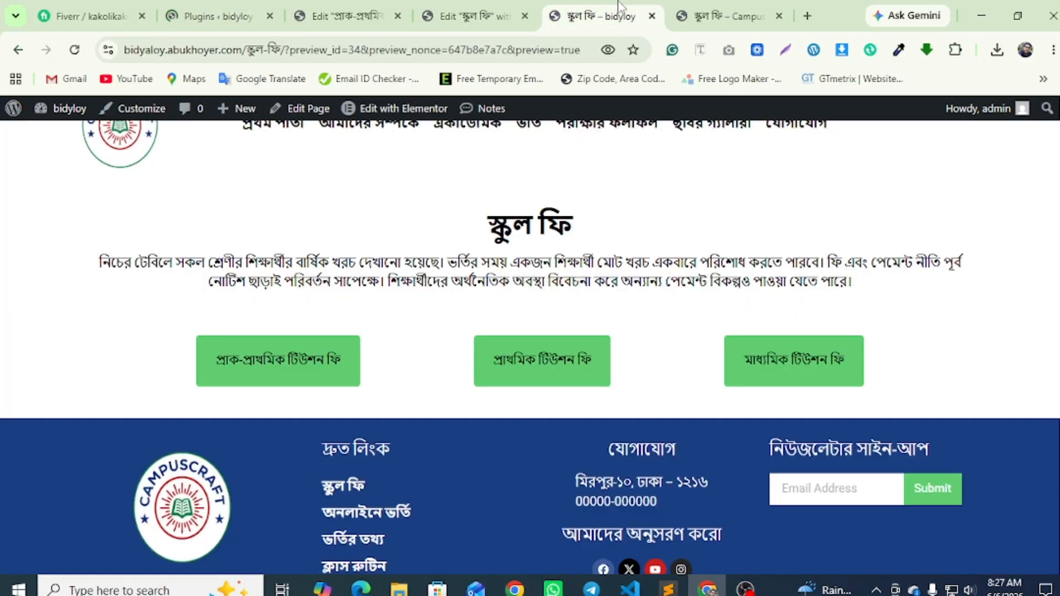
click(74, 50)
click(256, 356)
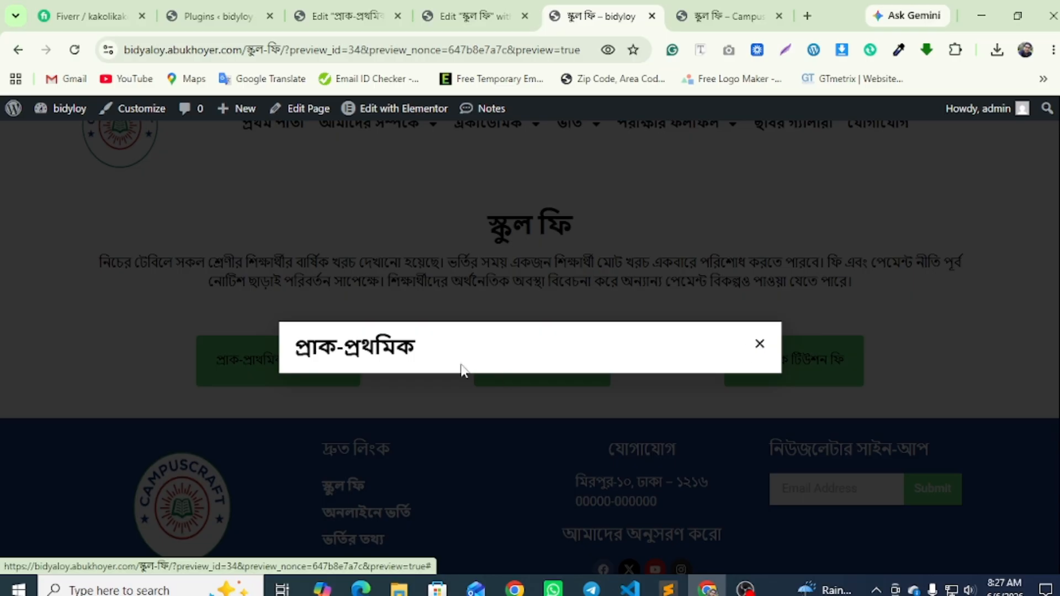
click(235, 365)
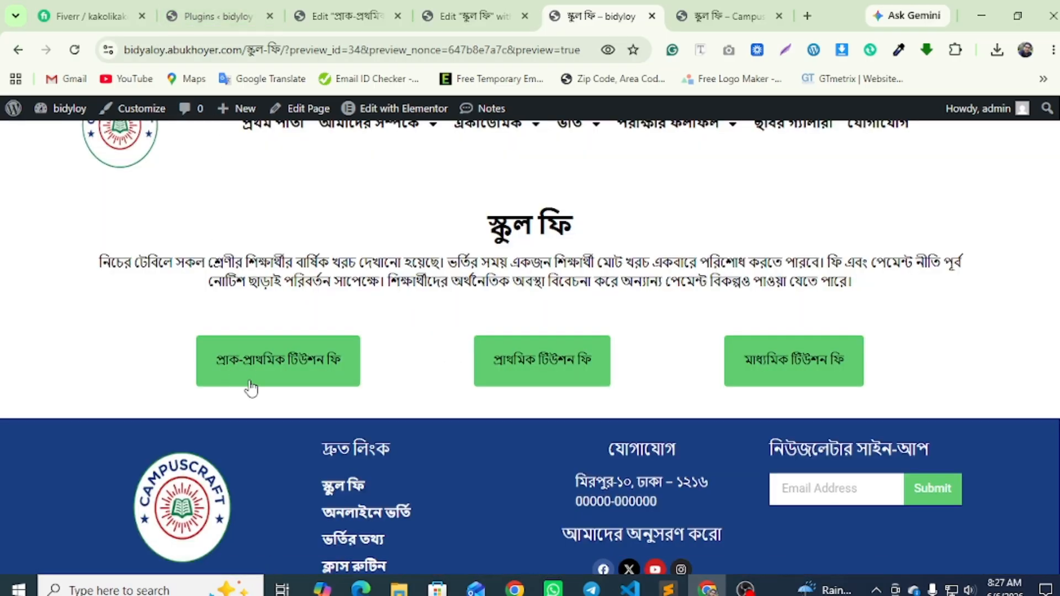
Check the Essential Addons entry among the installed plugins, and open the widget list in the প্রাক-প্রথমিক popup editor
key(ctrl+2)
scroll(244, 395, down, 6)
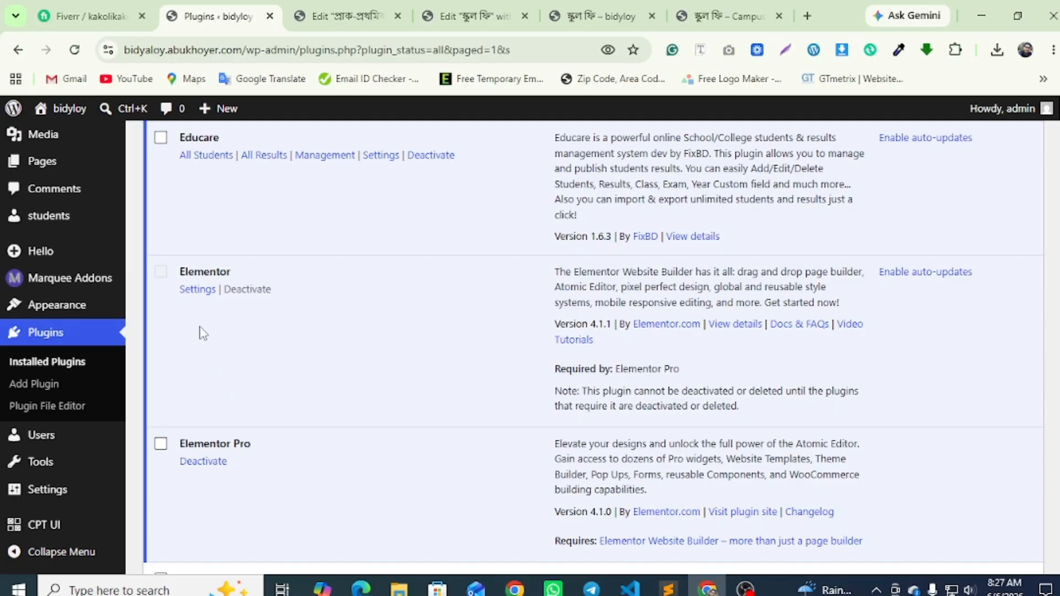
scroll(200, 337, down, 4)
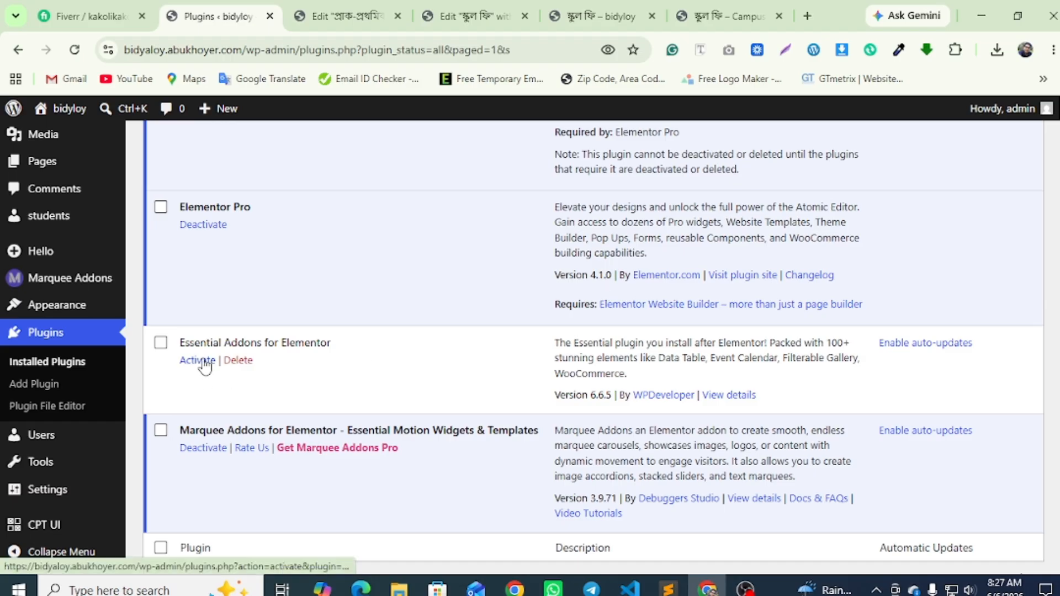
click(339, 16)
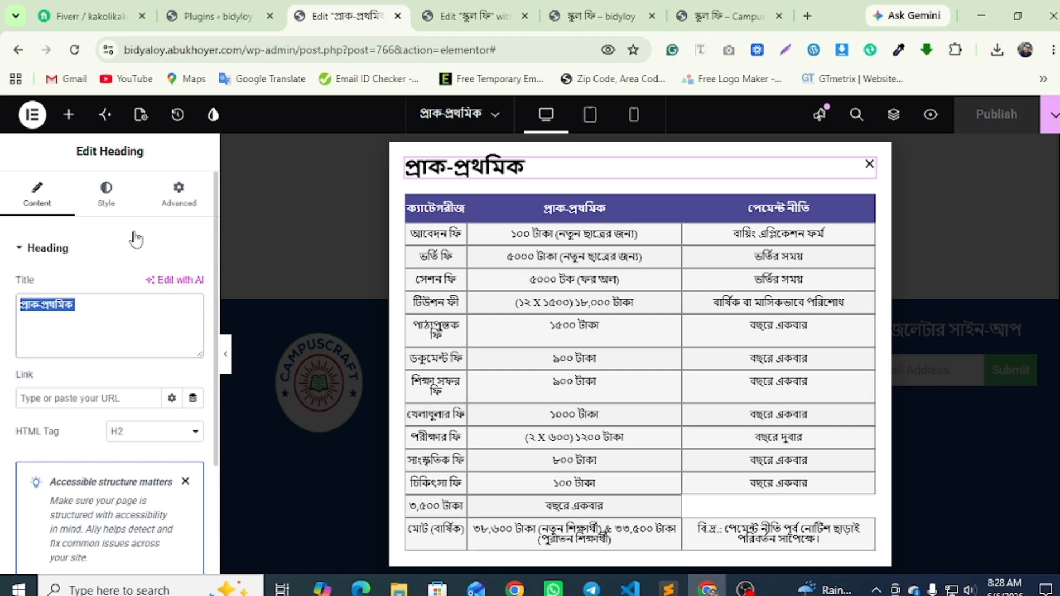
click(69, 114)
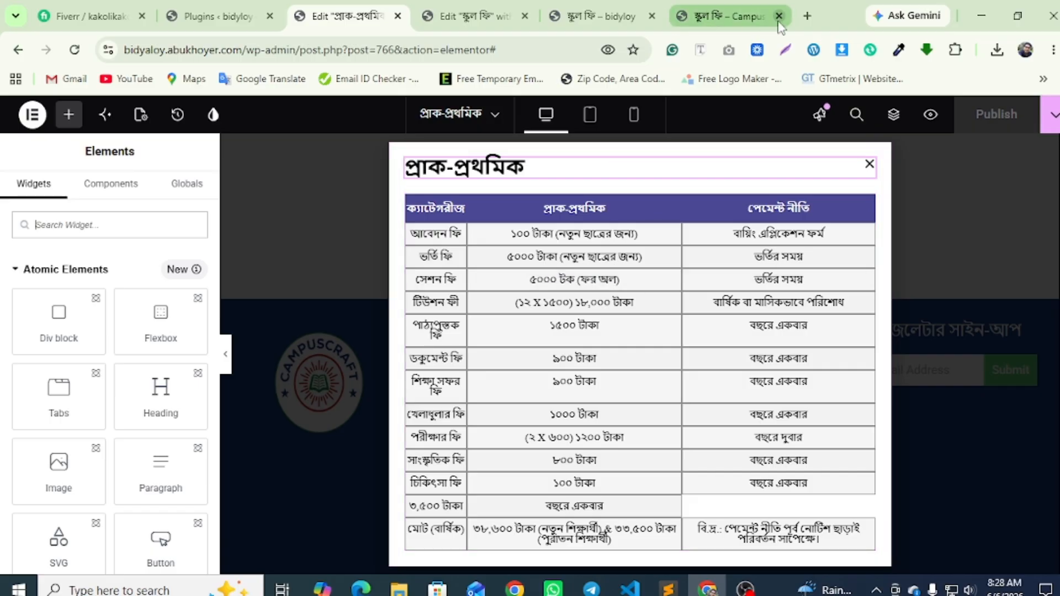
Open the অনলাইনে ভর্তি document in Google Docs in a new browser tab
click(808, 15)
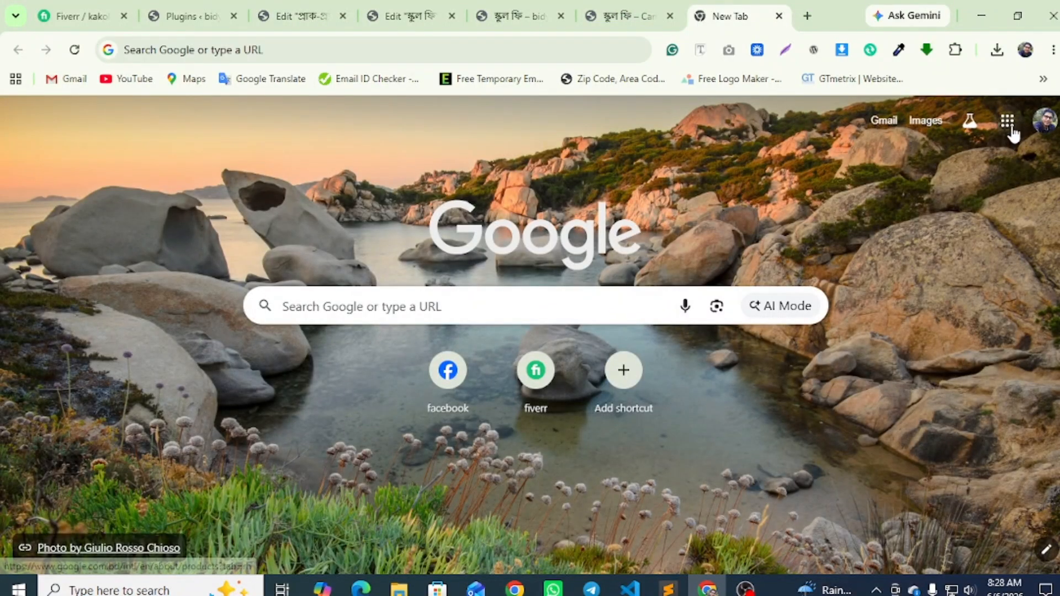
click(1009, 123)
scroll(934, 340, down, 5)
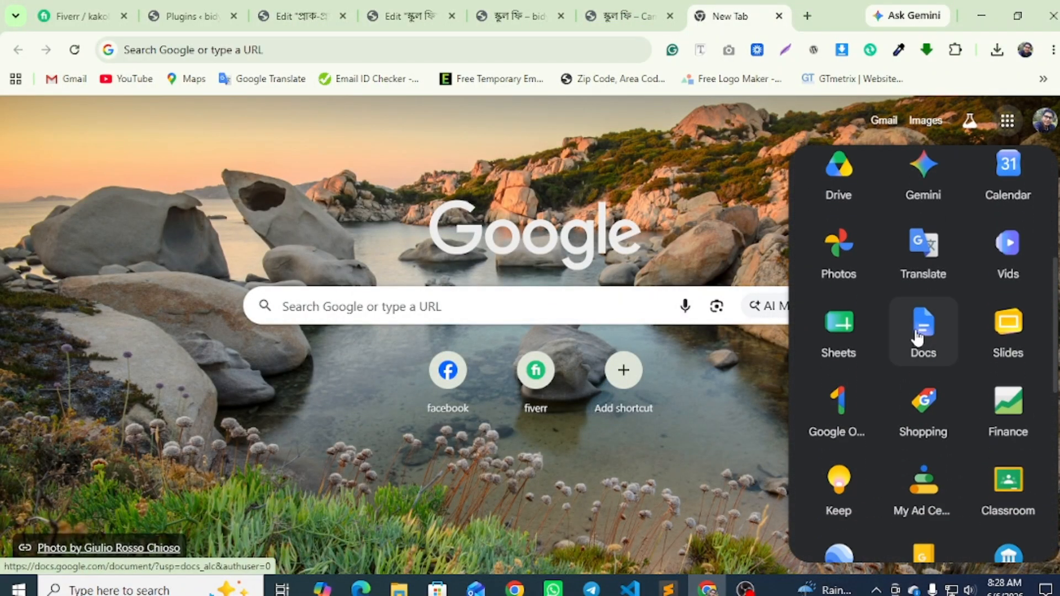
scroll(883, 353, down, 2)
click(920, 260)
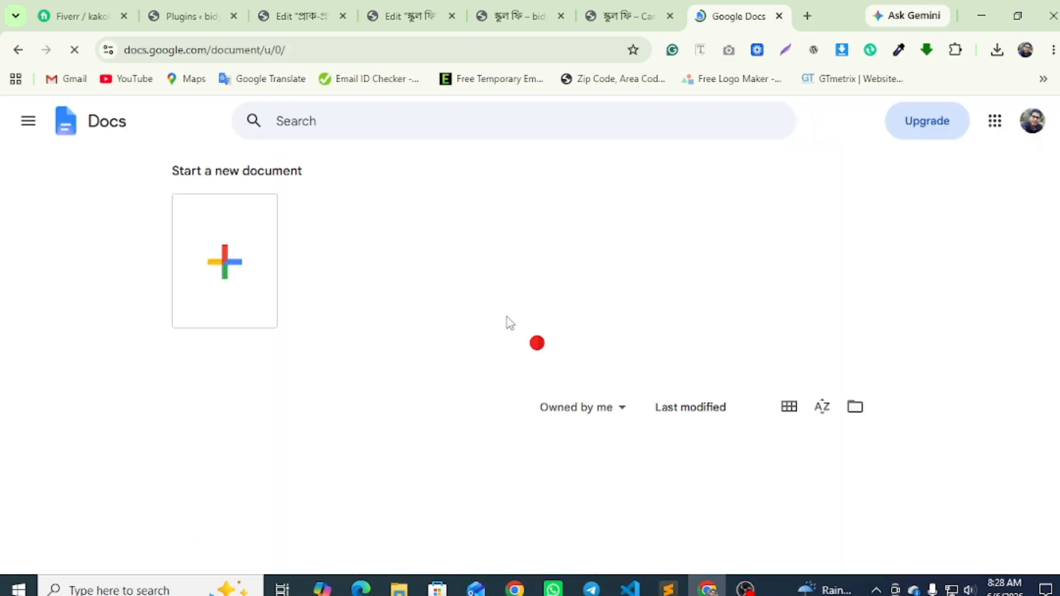
scroll(354, 415, down, 4)
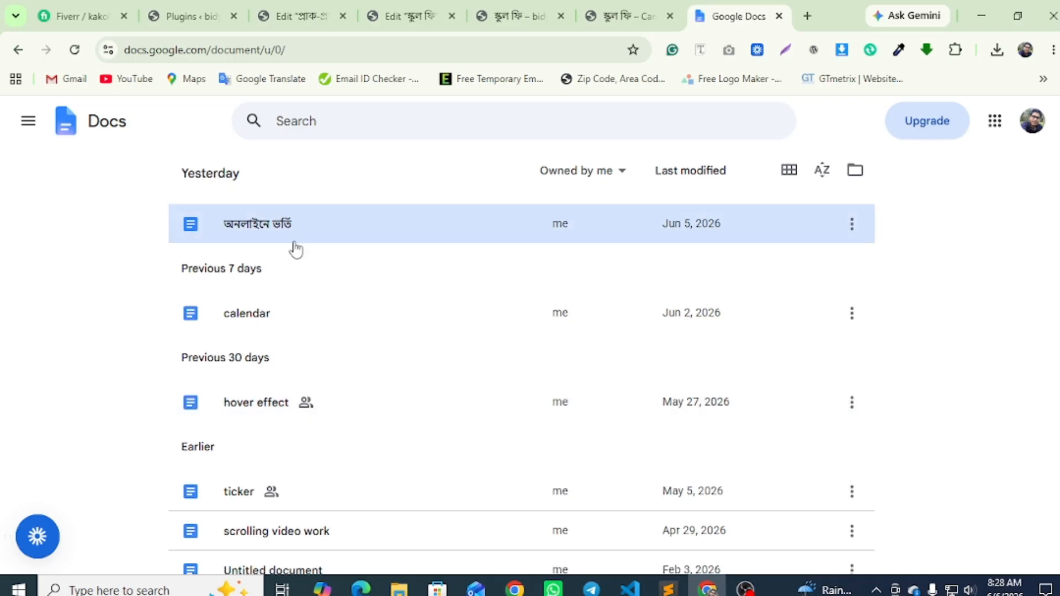
click(287, 239)
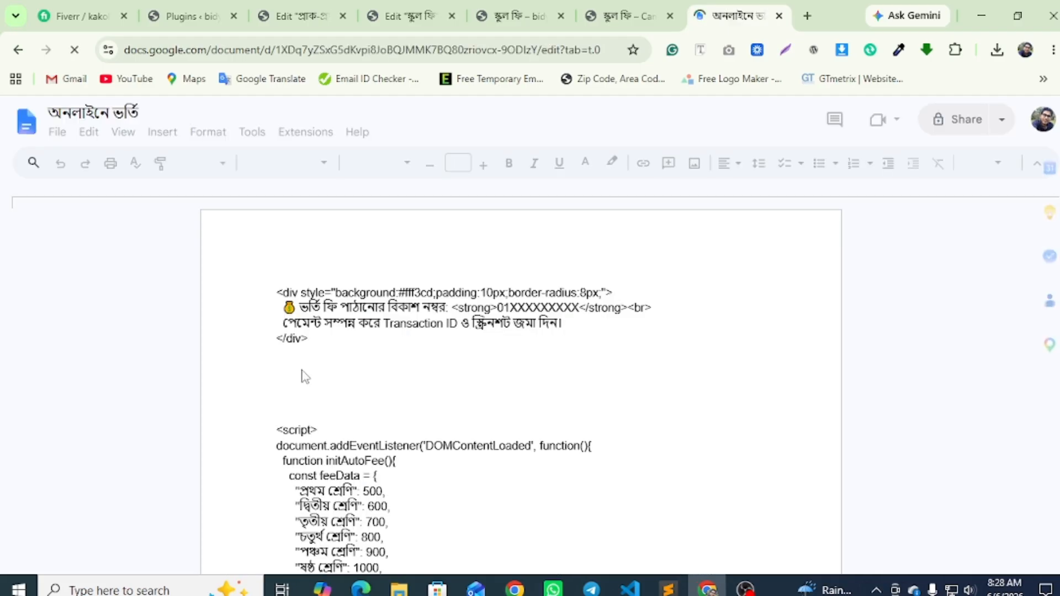
Copy the fee table's HTML from the "fee-table-wrapper" div through its closing tag and return to the popup editor
scroll(305, 378, down, 20)
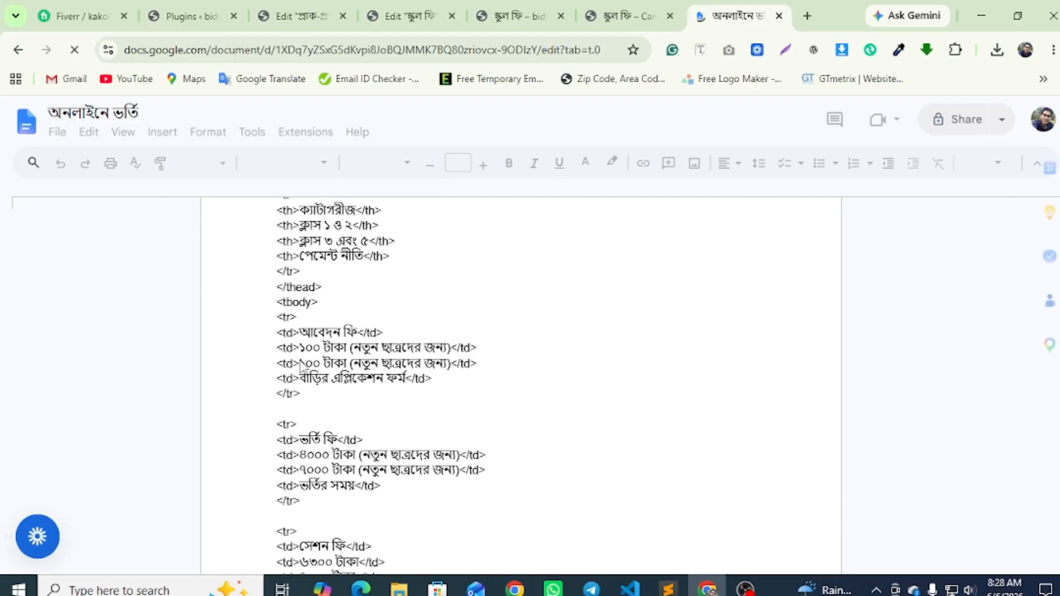
scroll(299, 353, up, 1)
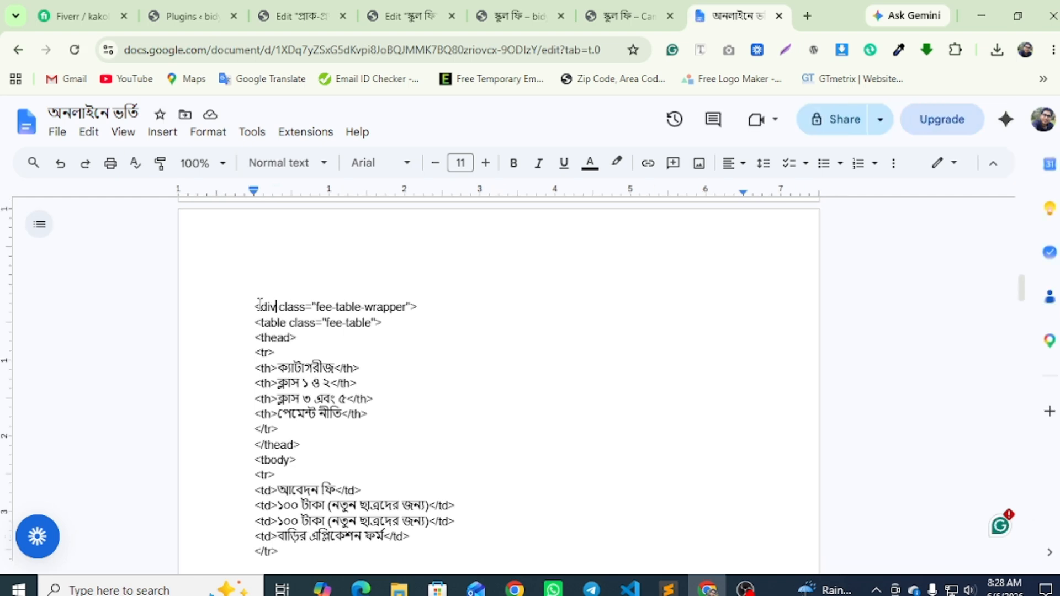
drag(258, 307, 304, 398)
right_click(283, 400)
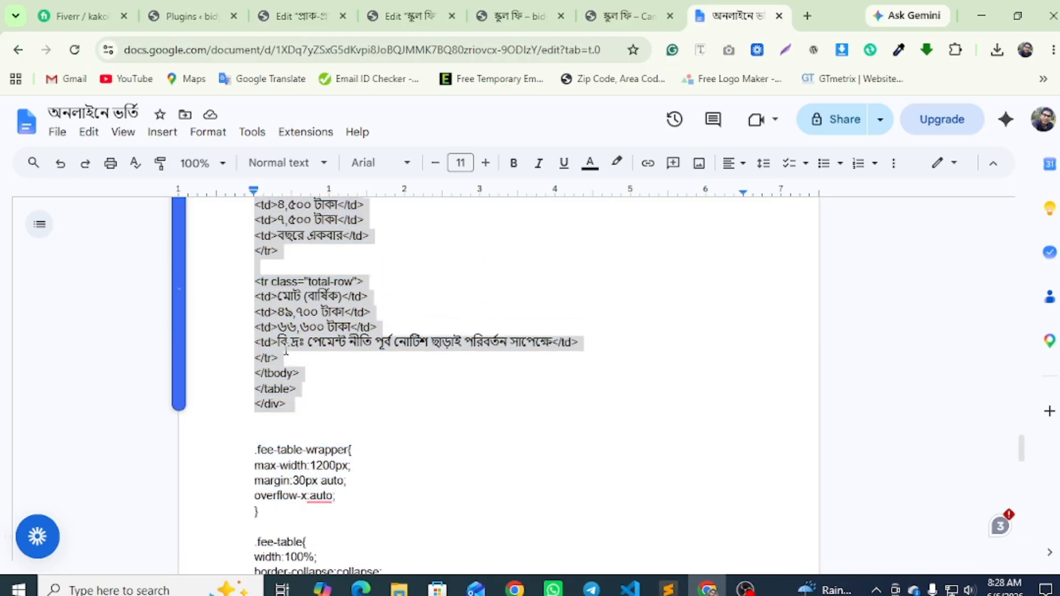
click(341, 210)
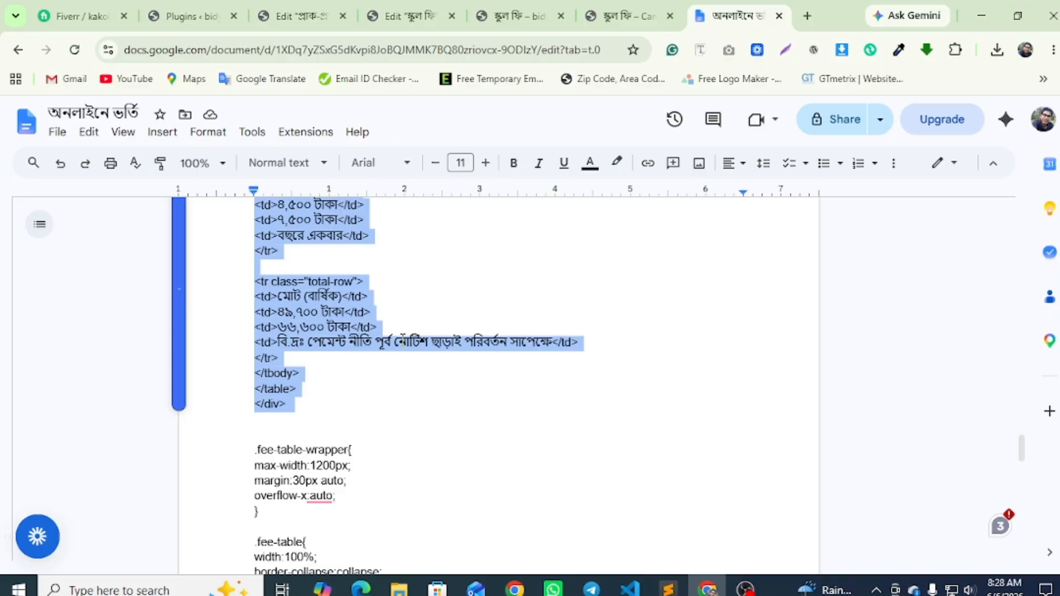
click(299, 12)
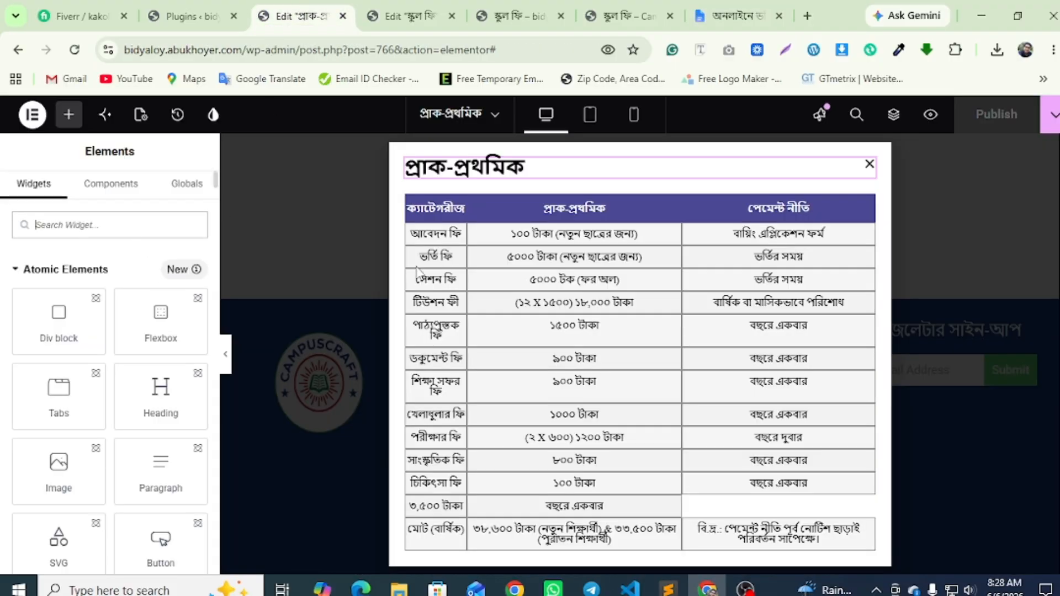
Add an HTML widget between the প্রাক-প্রথমিক heading and the existing table, and paste the copied fee table code into it
click(108, 219)
text(h)
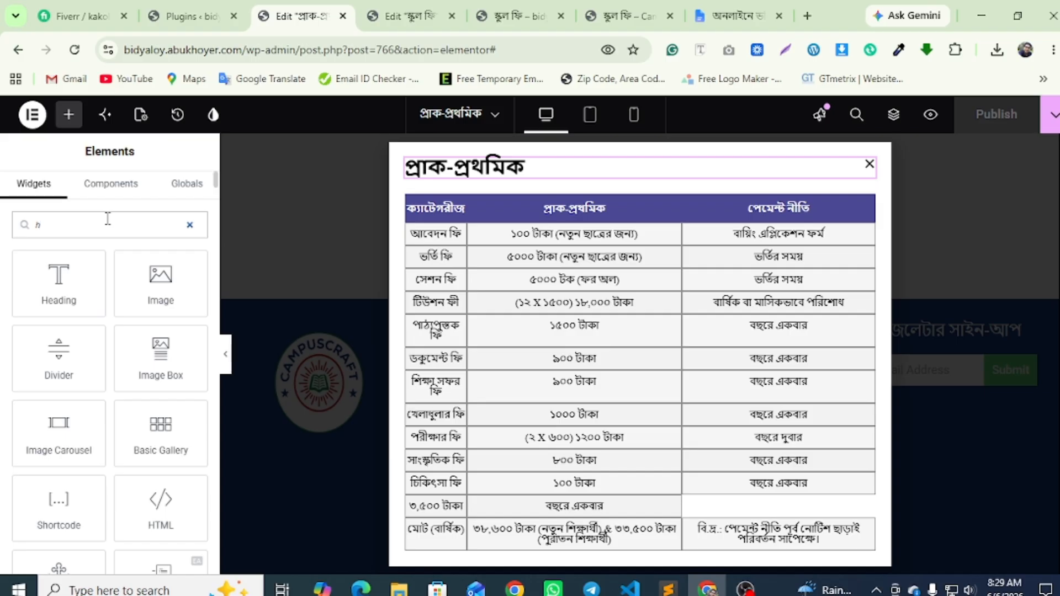
text(t)
key(BackSpace)
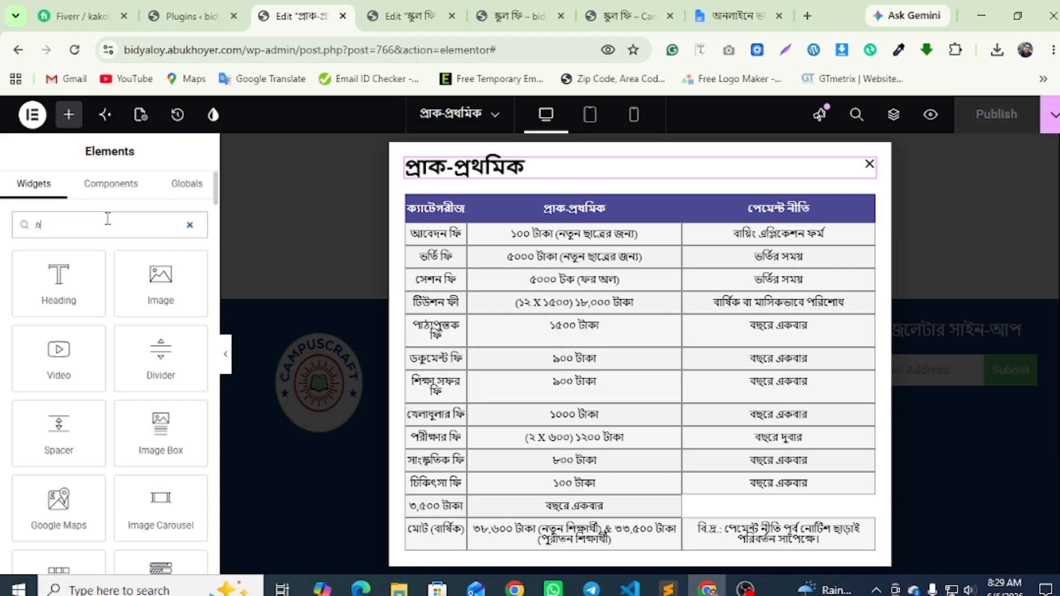
text(tml)
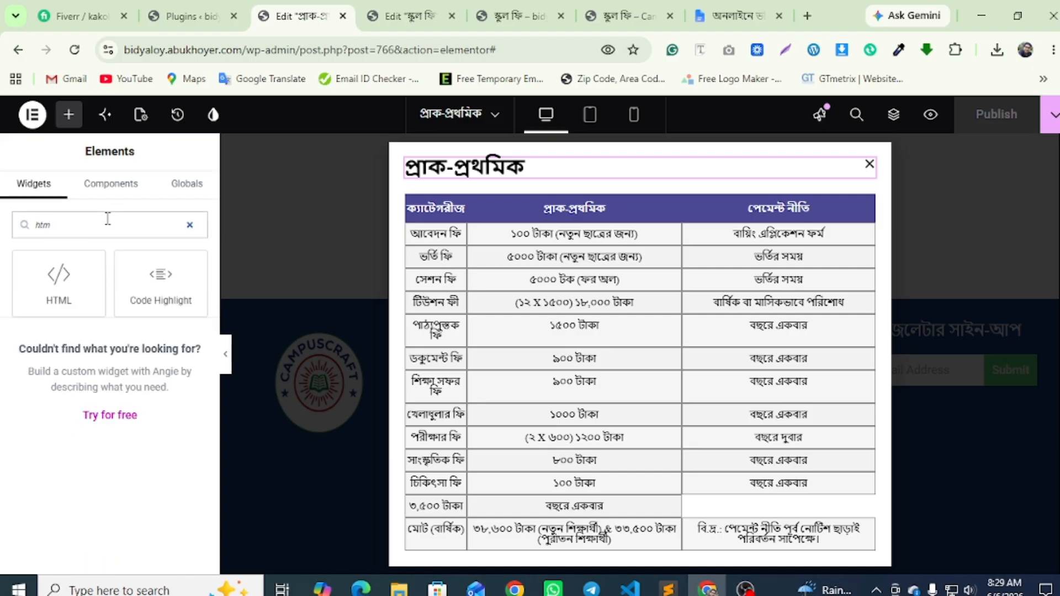
drag(59, 280, 632, 254)
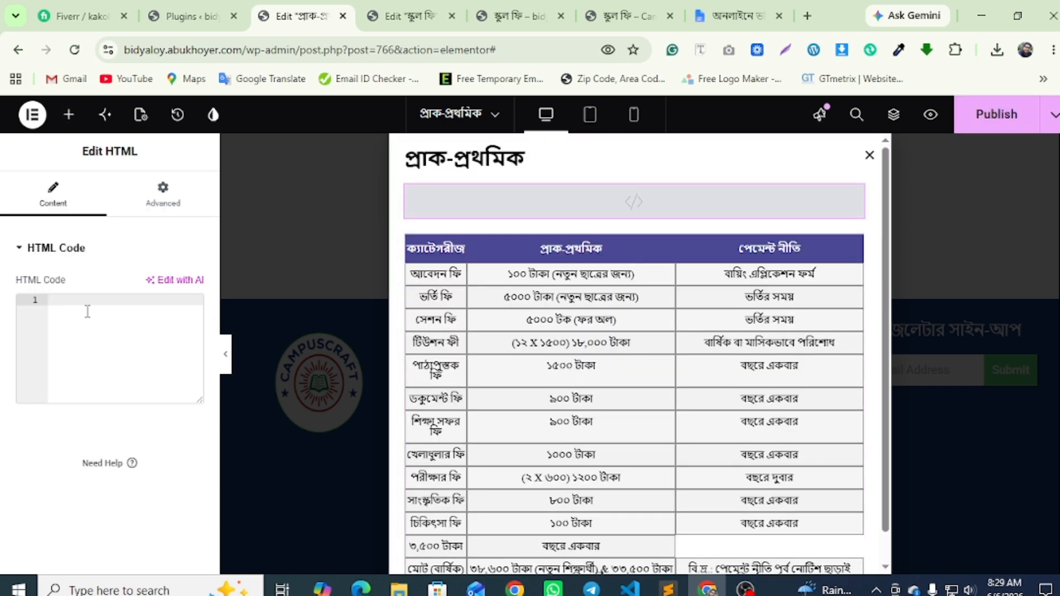
key(ctrl+v)
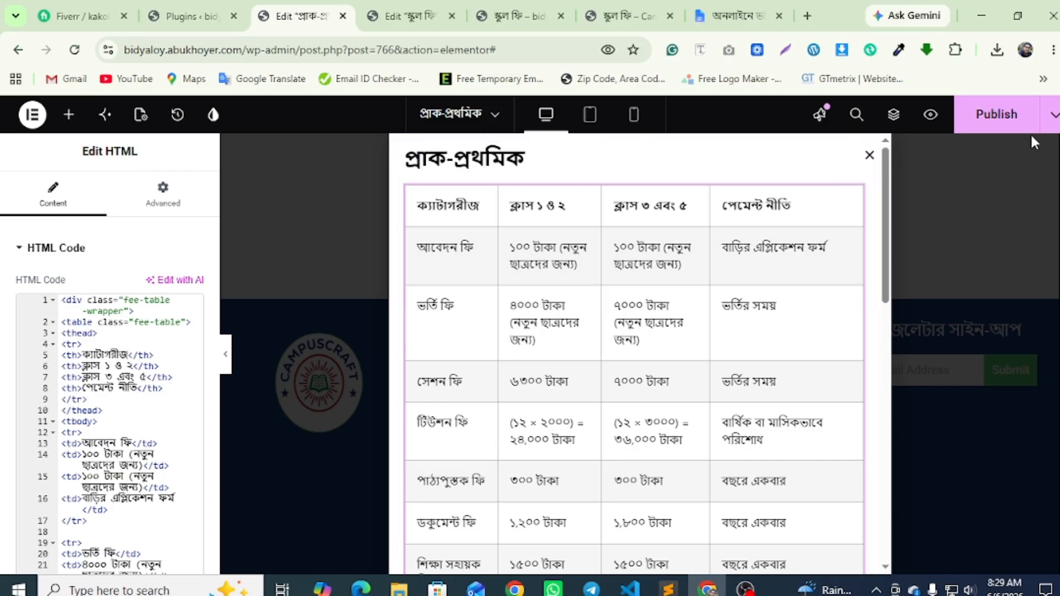
Publish the প্রাক-প্রথমিক popup without adding any display conditions, triggers or advanced rules
click(1019, 116)
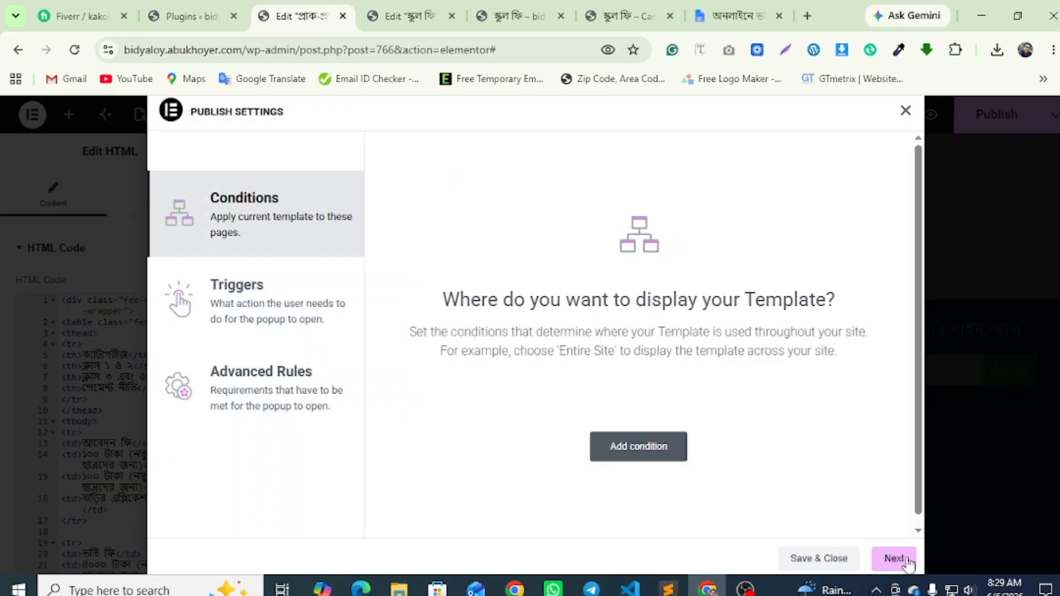
click(906, 559)
click(898, 560)
click(892, 560)
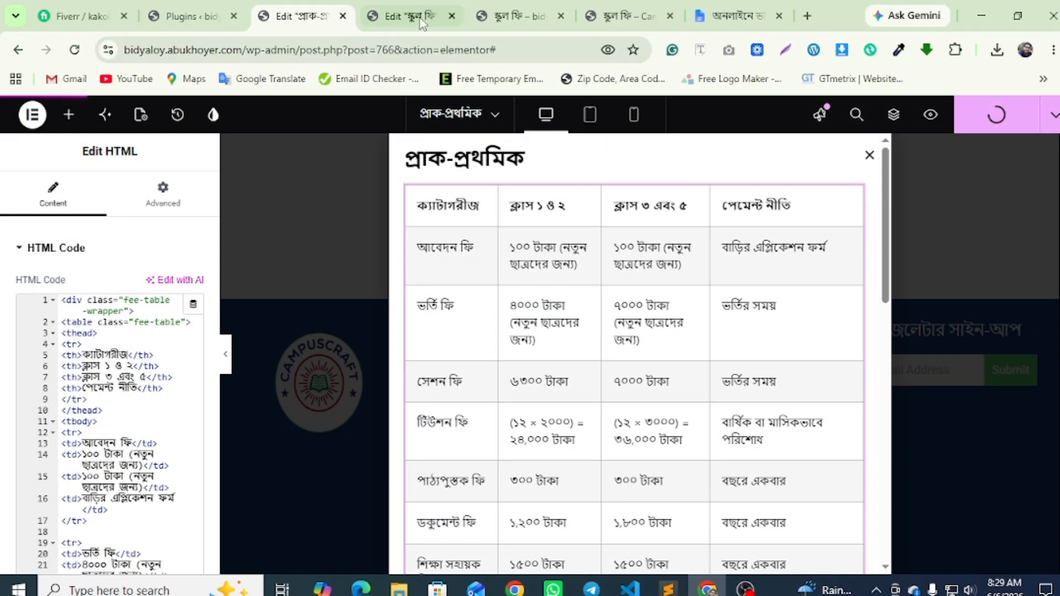
Reload the স্কুল ফি preview and open the প্রাক-প্রাথমিক টিউশন ফি popup to check the HTML fee table
click(519, 10)
click(74, 50)
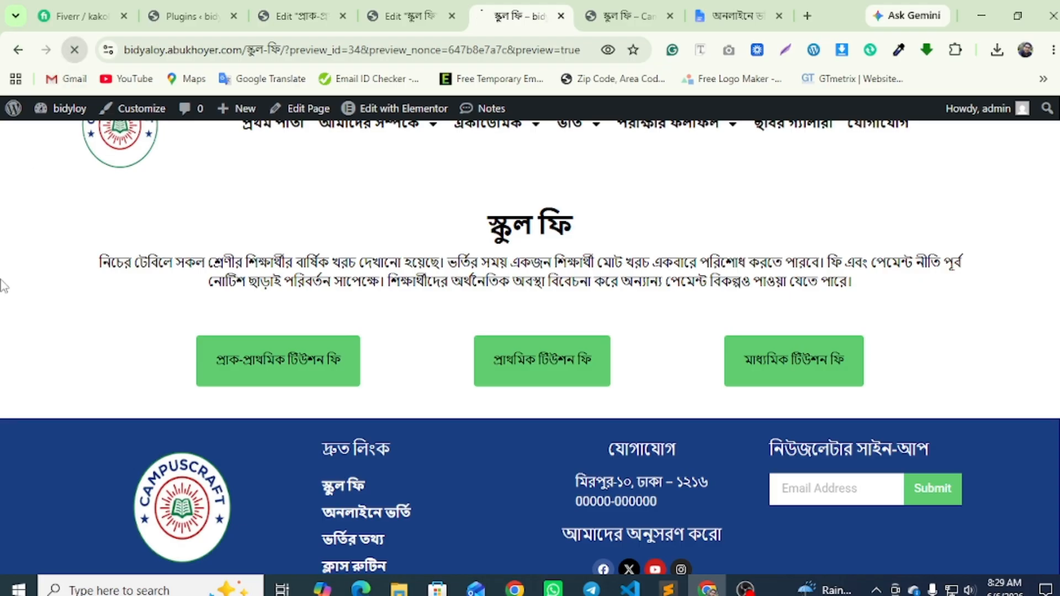
click(280, 376)
scroll(515, 336, down, 5)
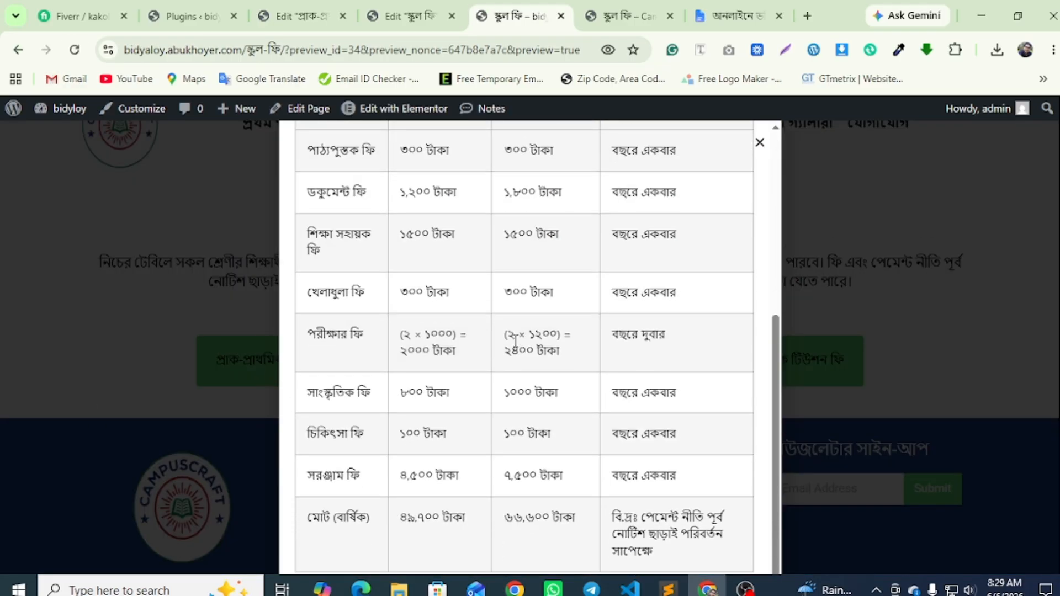
Copy the CSS from ".fee-table-wrapper" through the ".fee-table .total-row td" rule in the অনলাইনে ভর্তি document and return to the popup editor
scroll(390, 409, down, 3)
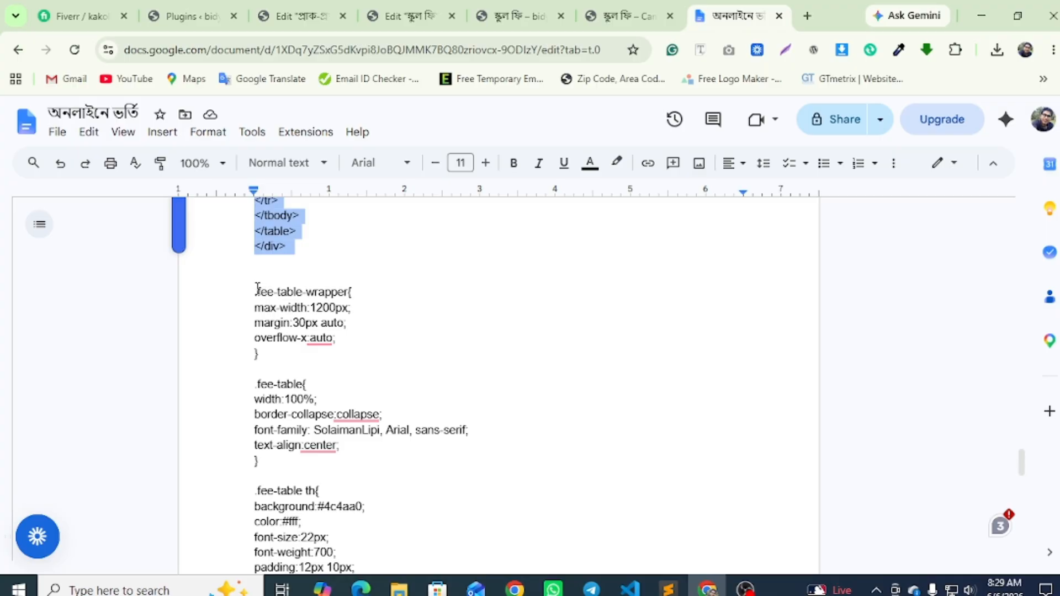
drag(258, 287, 313, 363)
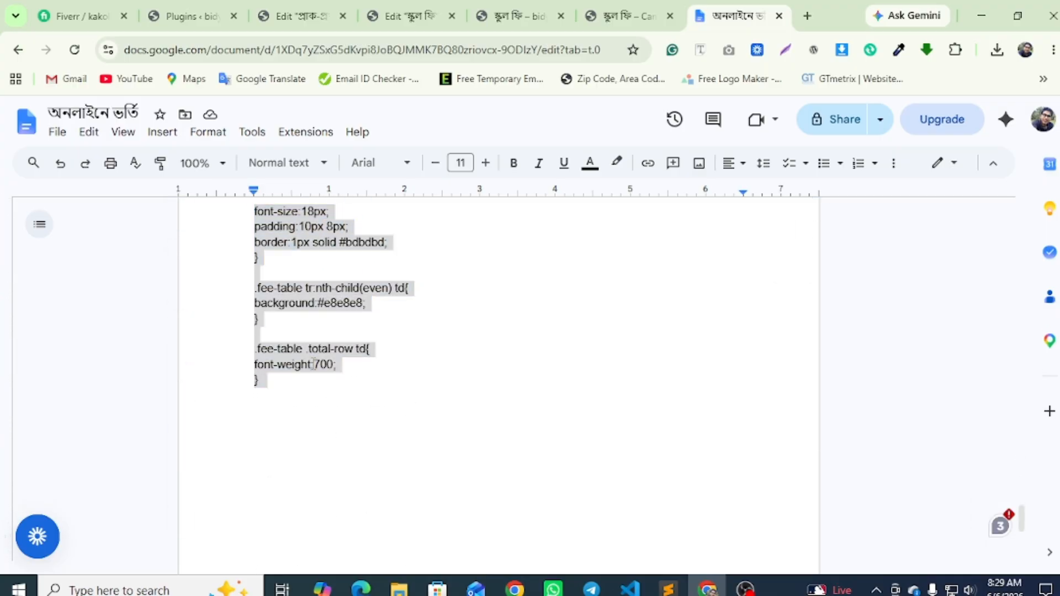
click(301, 16)
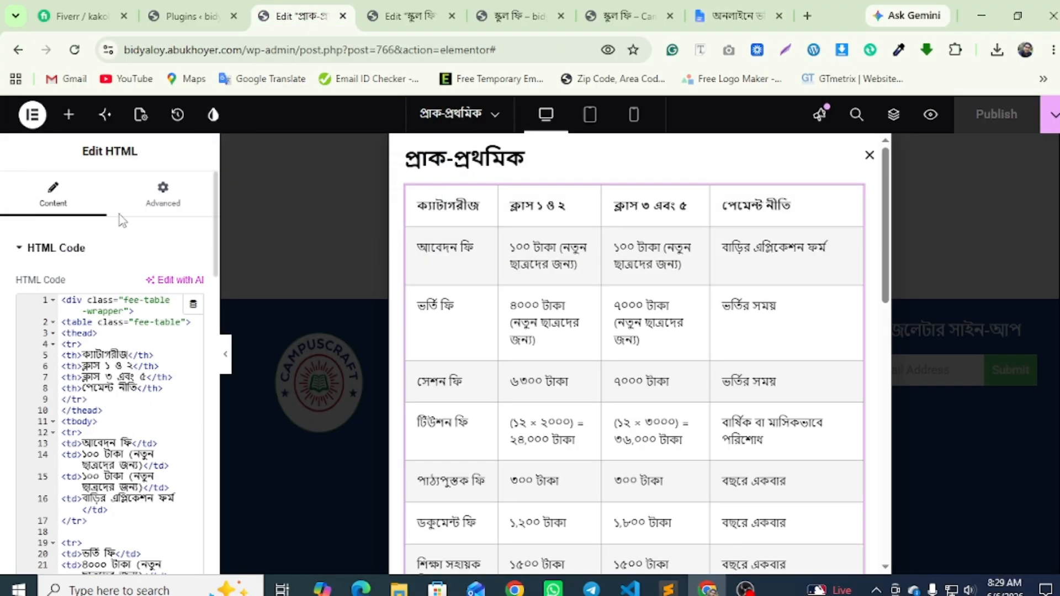
Paste the copied fee table styles into the HTML widget's custom CSS
click(161, 200)
scroll(90, 359, down, 15)
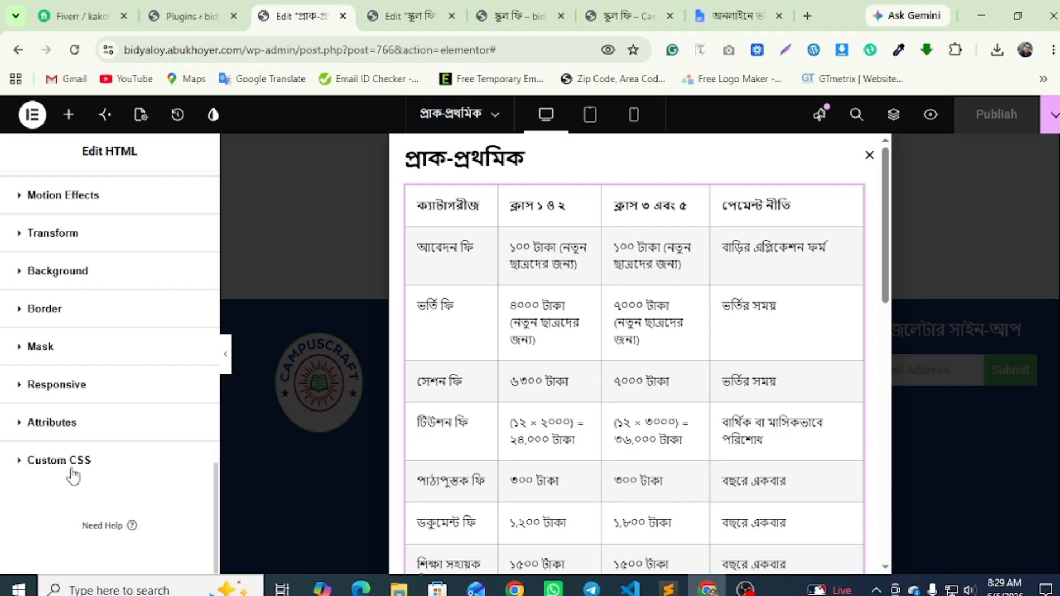
click(60, 460)
scroll(94, 436, down, 3)
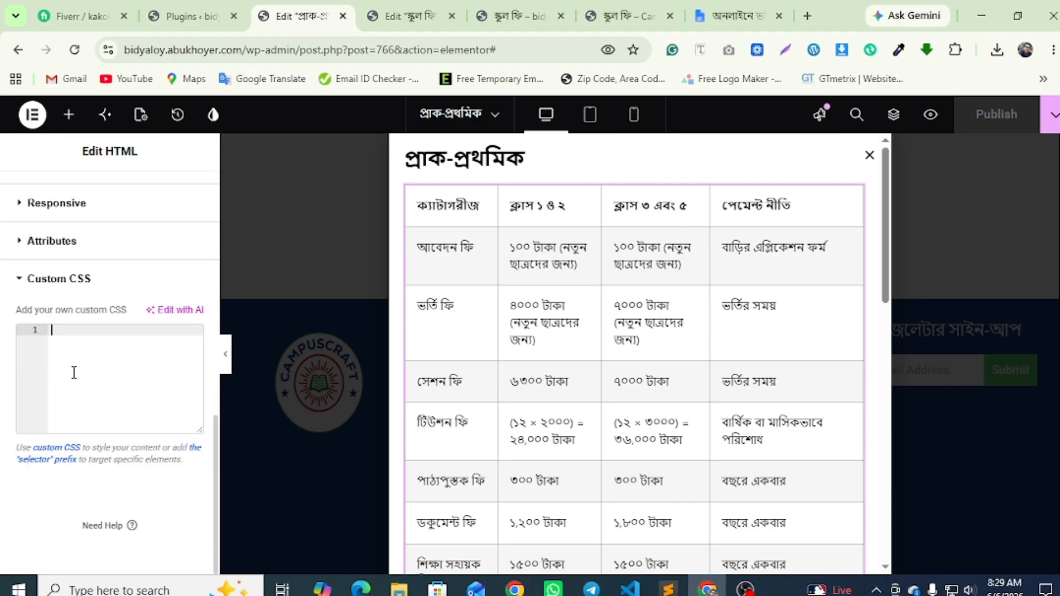
key(ctrl+v)
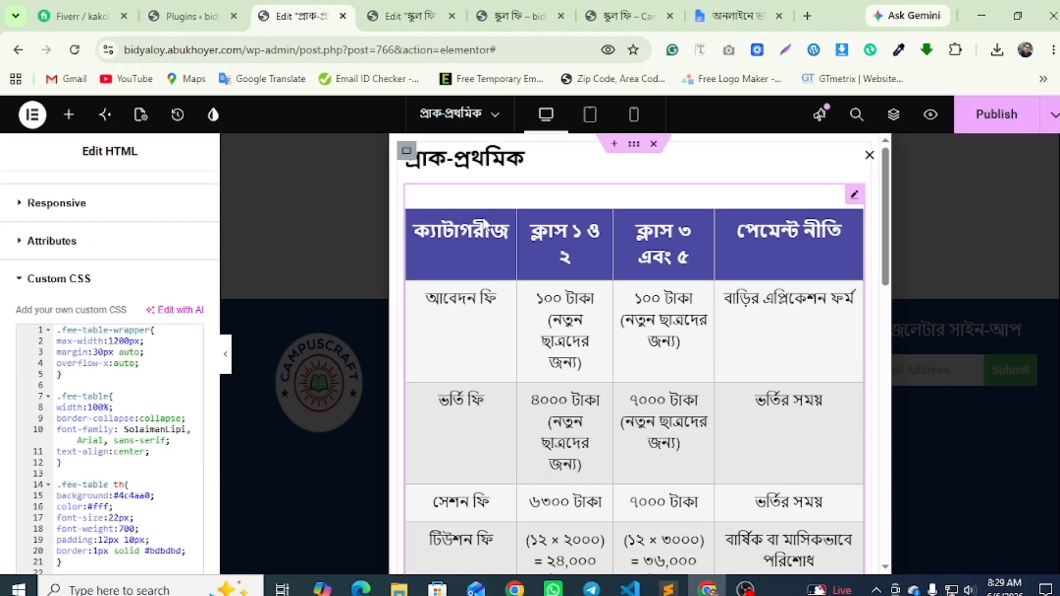
Publish the popup again with the styled fee table, leaving its display conditions, triggers and advanced rules unset
click(1031, 114)
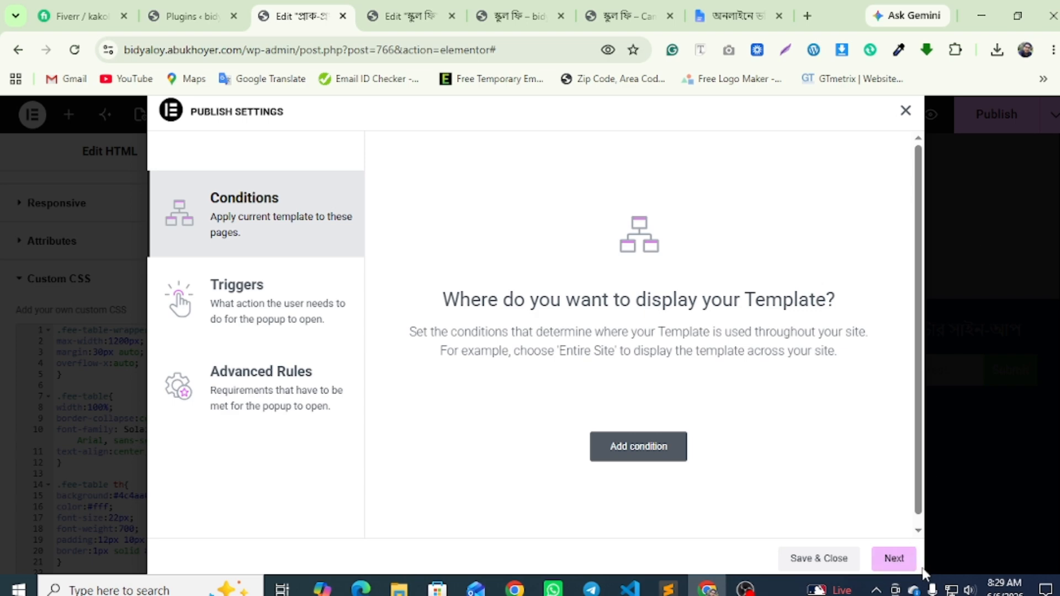
click(892, 559)
click(891, 561)
click(883, 561)
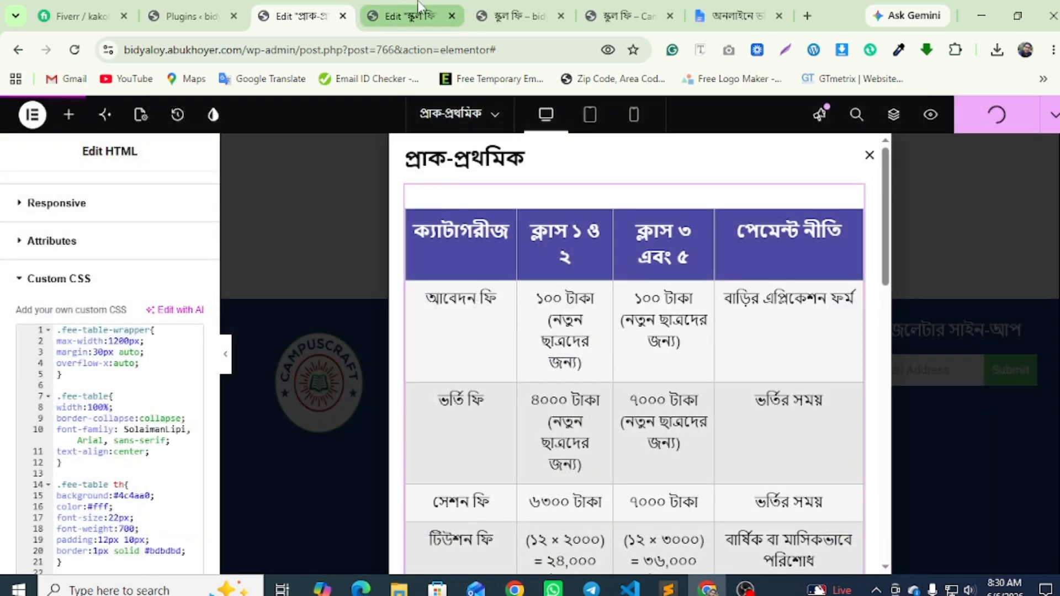
Reload the স্কুল ফি preview and review the styled fee table in the প্রাক-প্রাথমিক popup
click(418, 7)
click(521, 10)
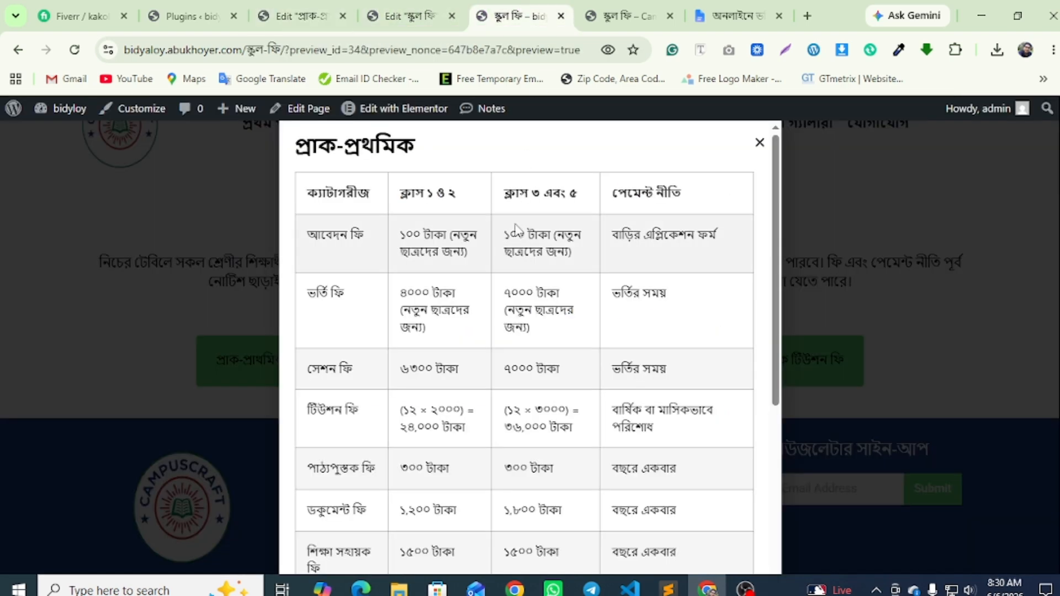
click(74, 51)
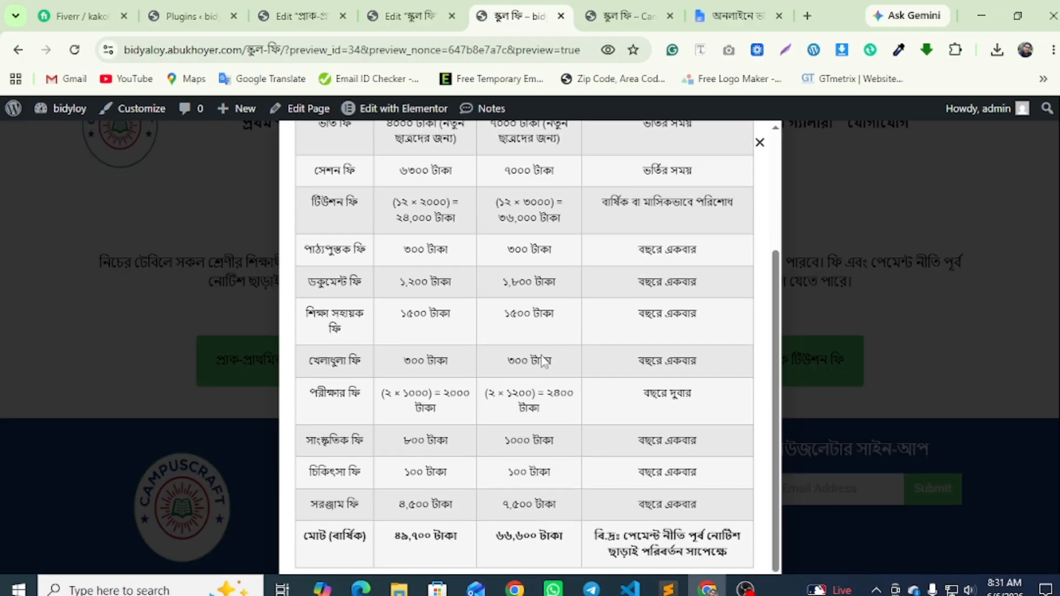
scroll(541, 356, up, 5)
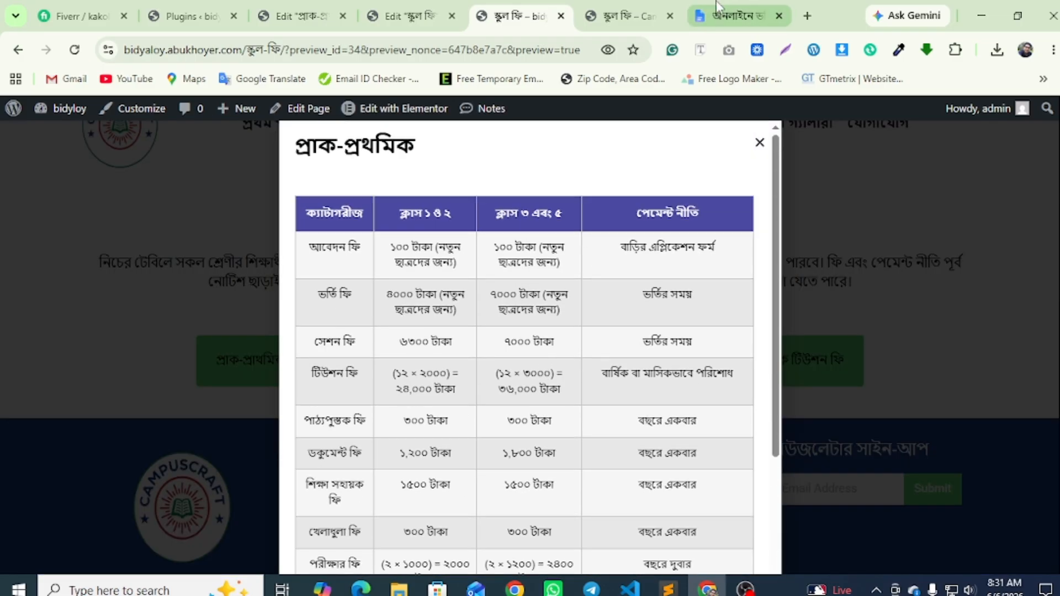